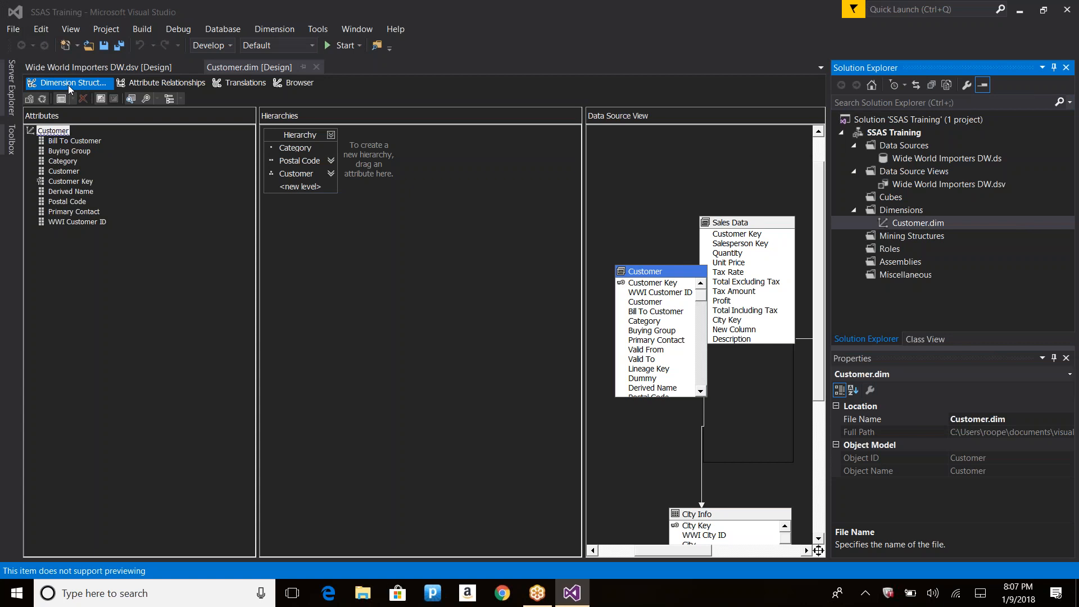
Step: Review the Customer dimension's structure, attribute relationships, translations and browser views
click(73, 85)
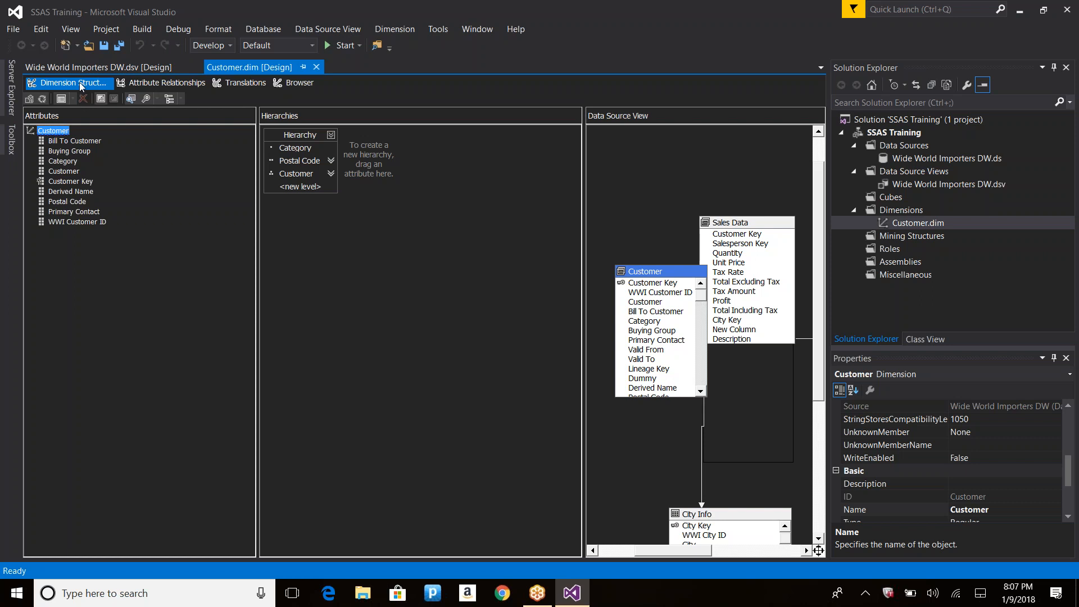
click(147, 84)
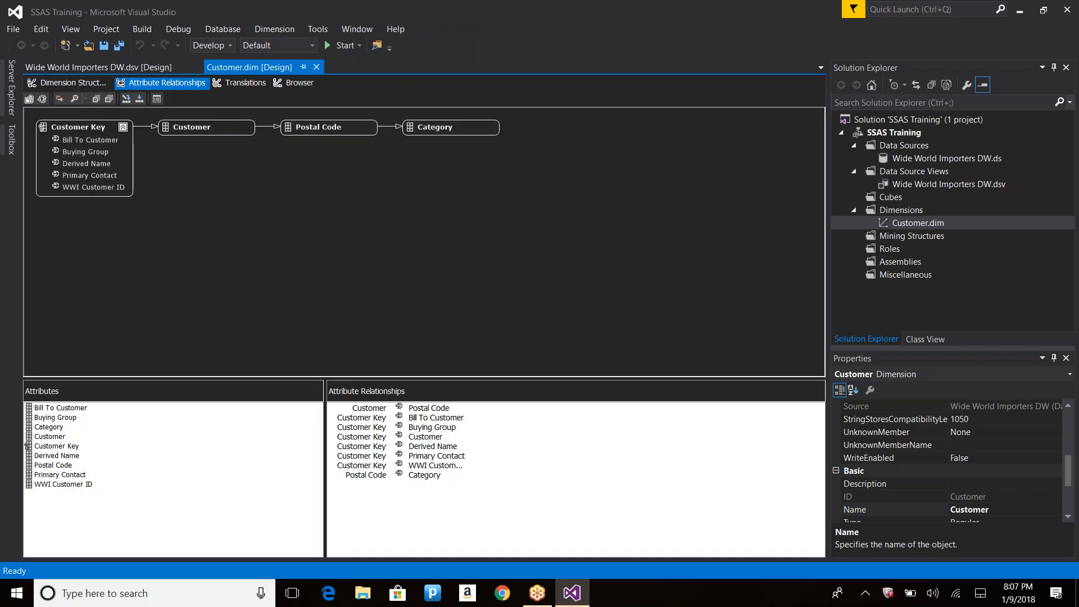
click(242, 82)
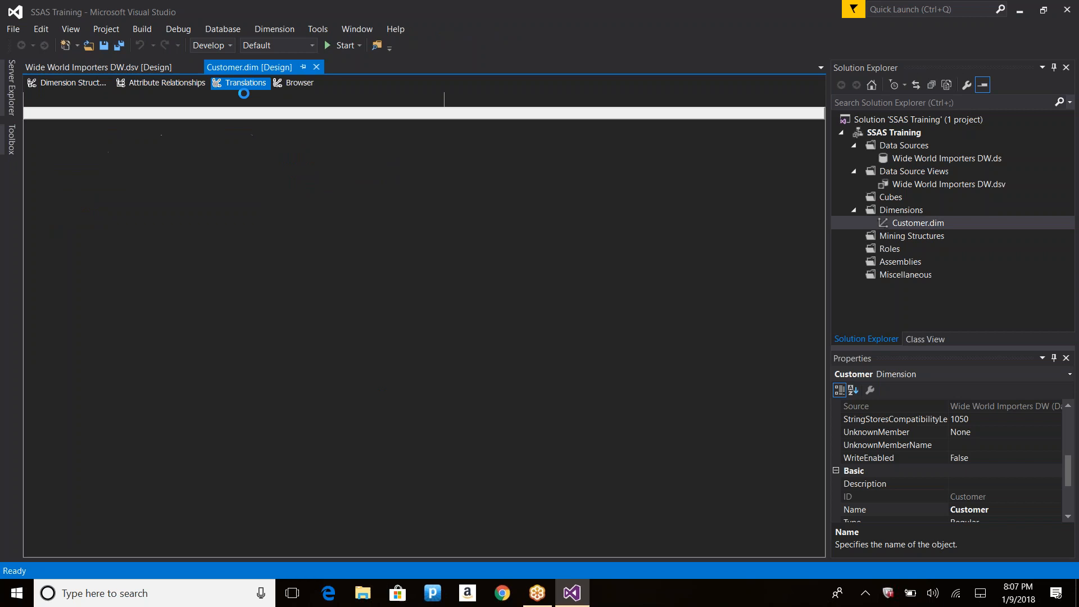
click(293, 83)
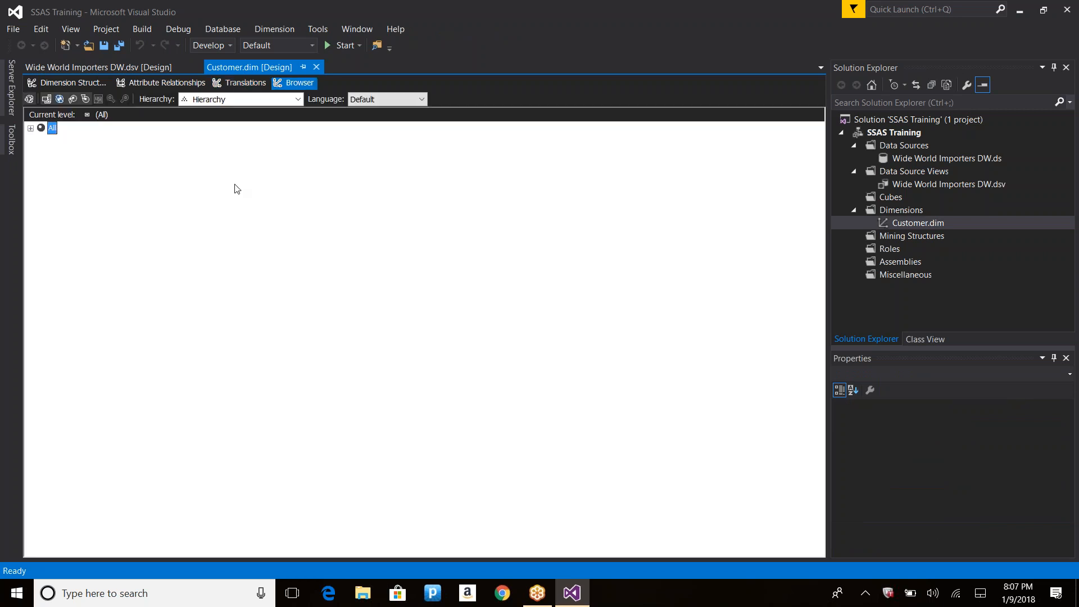
Step: Close the Customer dimension and Wide World Importers DW data source view designers, and reopen the Customer dimension in its designer
click(316, 68)
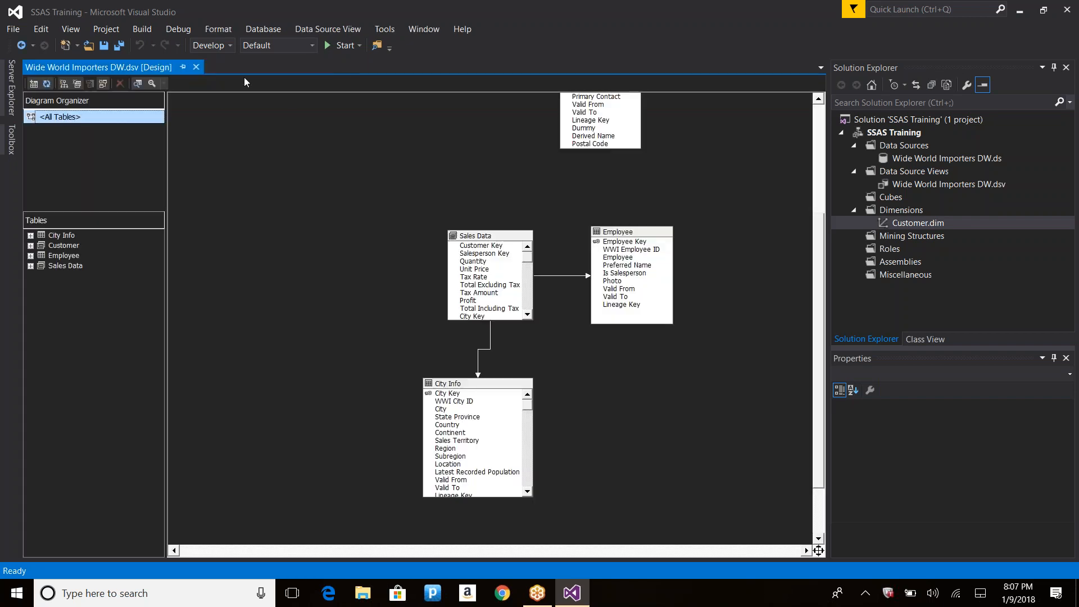
click(196, 67)
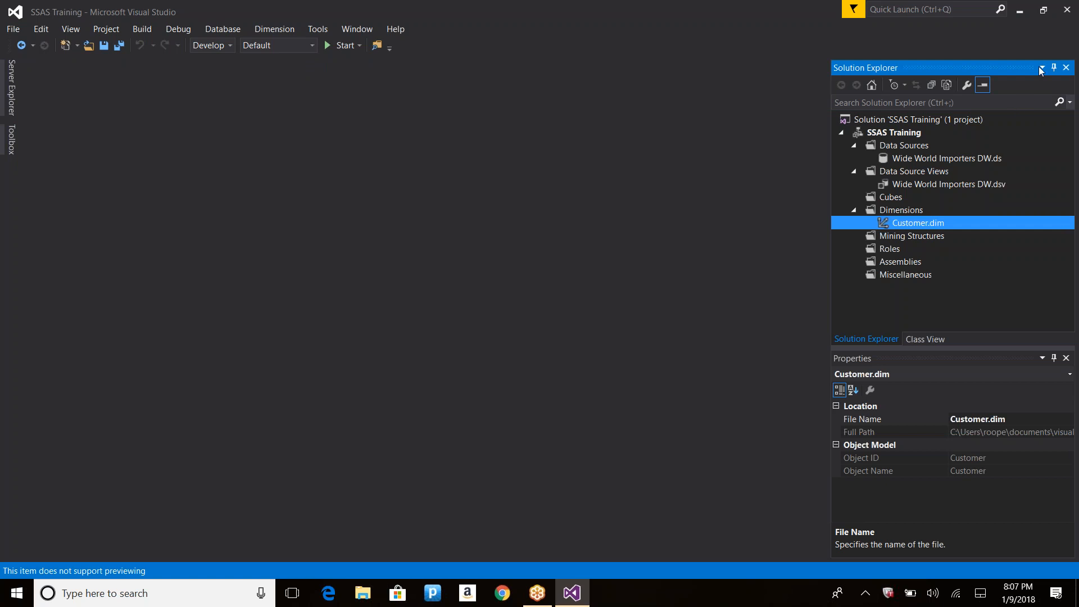
click(1056, 37)
click(1056, 37)
click(890, 197)
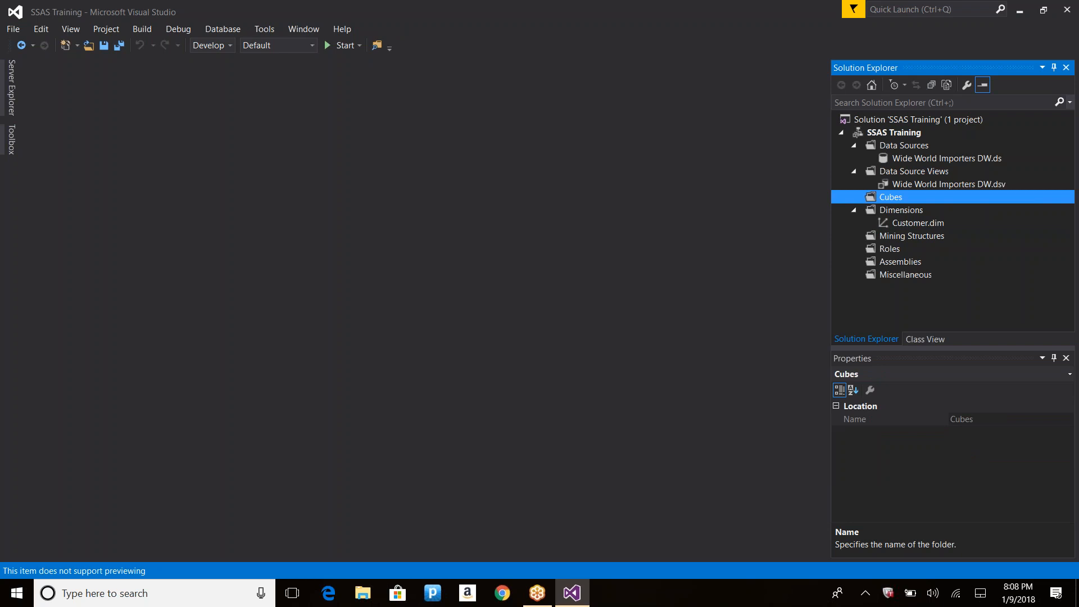
double_click(913, 223)
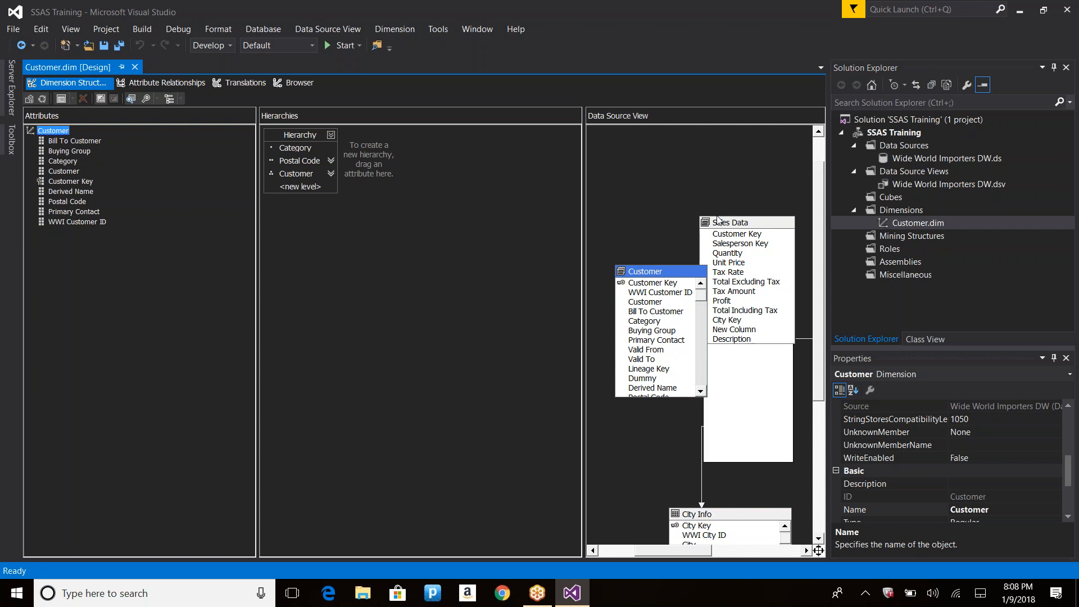
Step: Launch Microsoft SQL Server Management Studio 17, auto-hide the Solution Explorer in Visual Studio, and switch to Management Studio
click(137, 593)
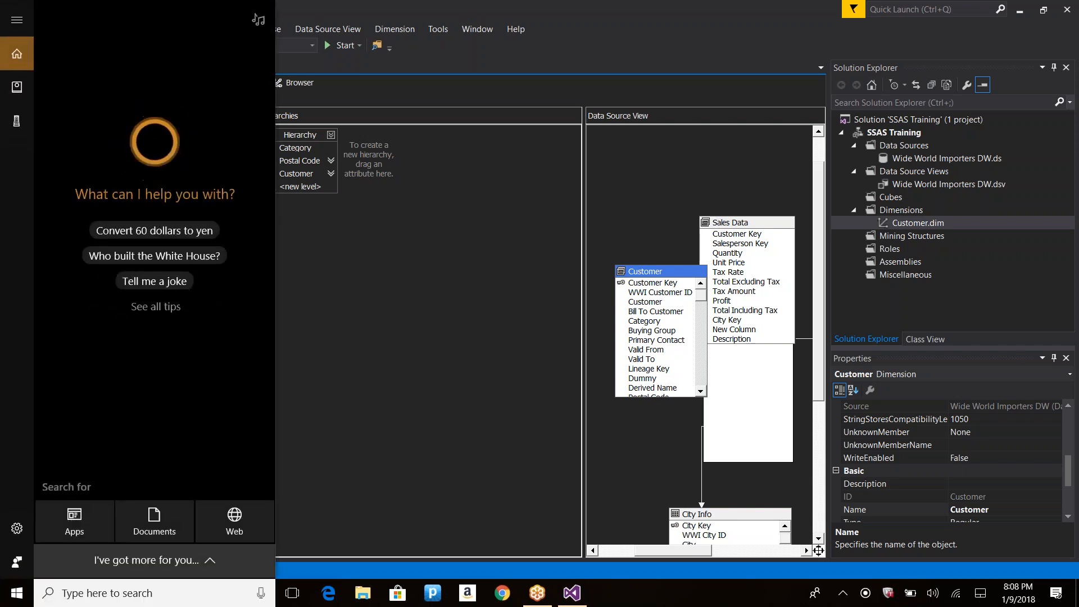
text(ssms)
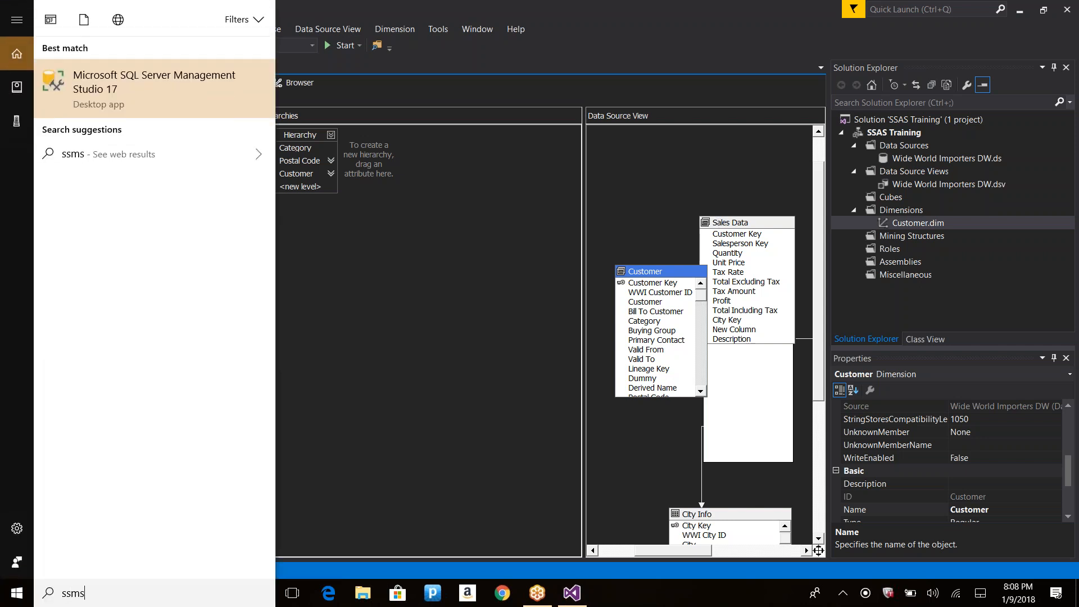
key(Return)
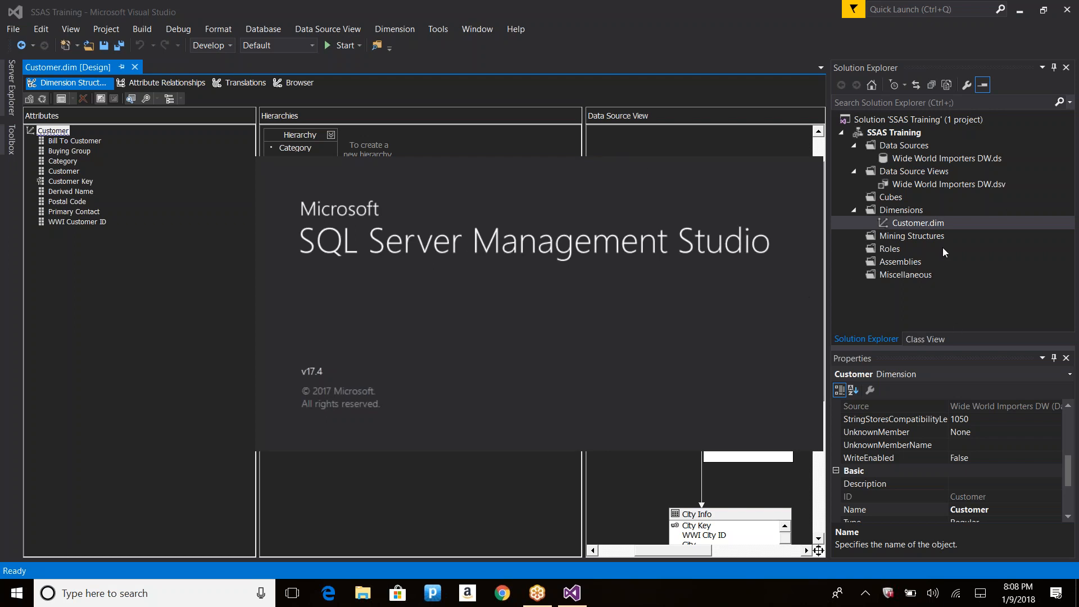
click(1054, 67)
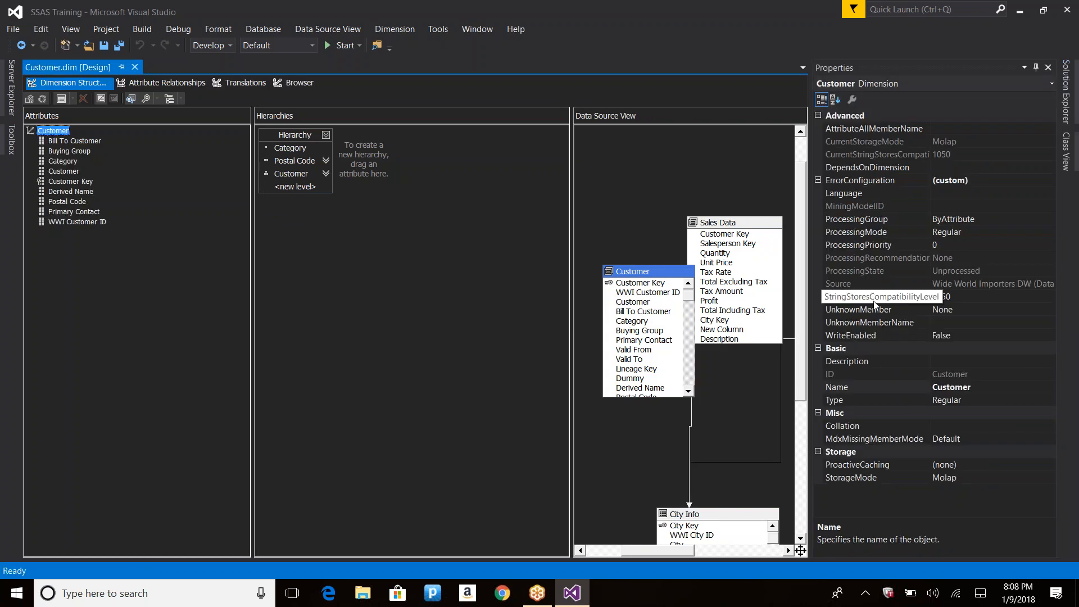
key(alt+Tab)
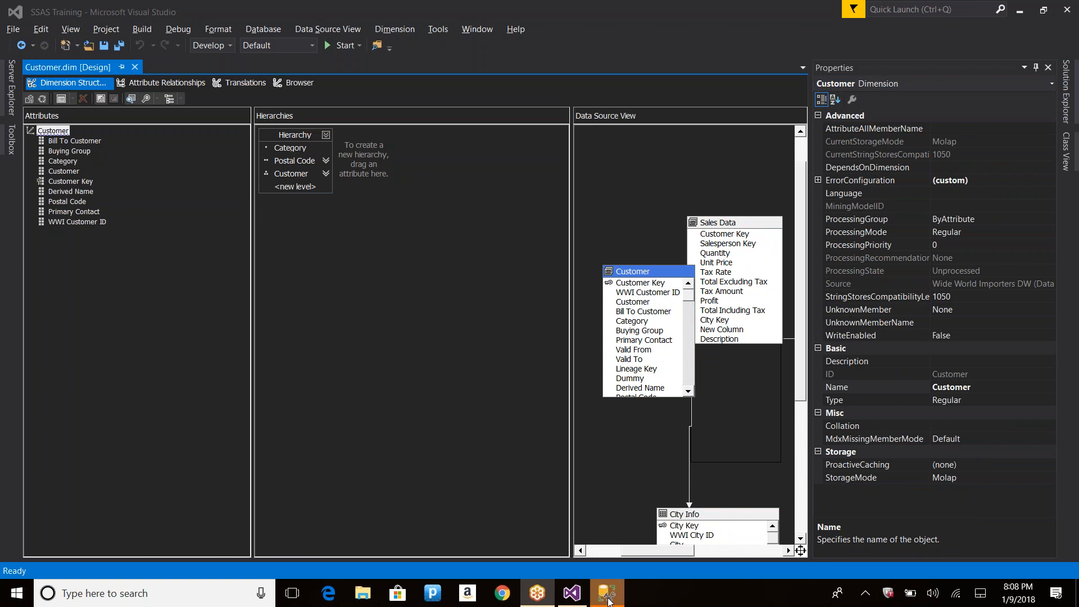
click(601, 590)
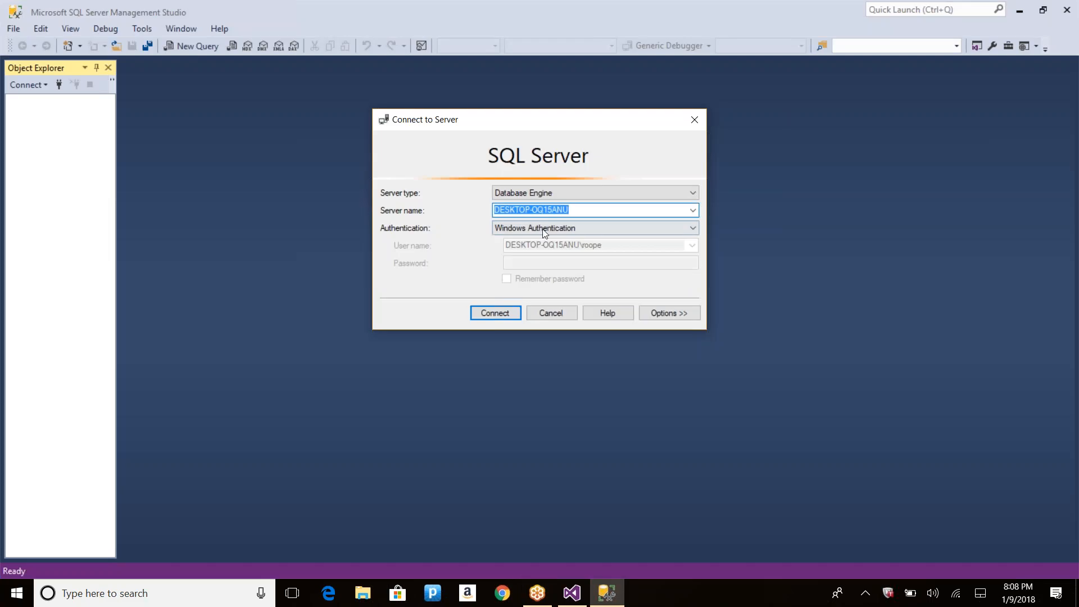
Step: Connect to the local Analysis Services server using Windows Authentication
click(539, 193)
click(516, 218)
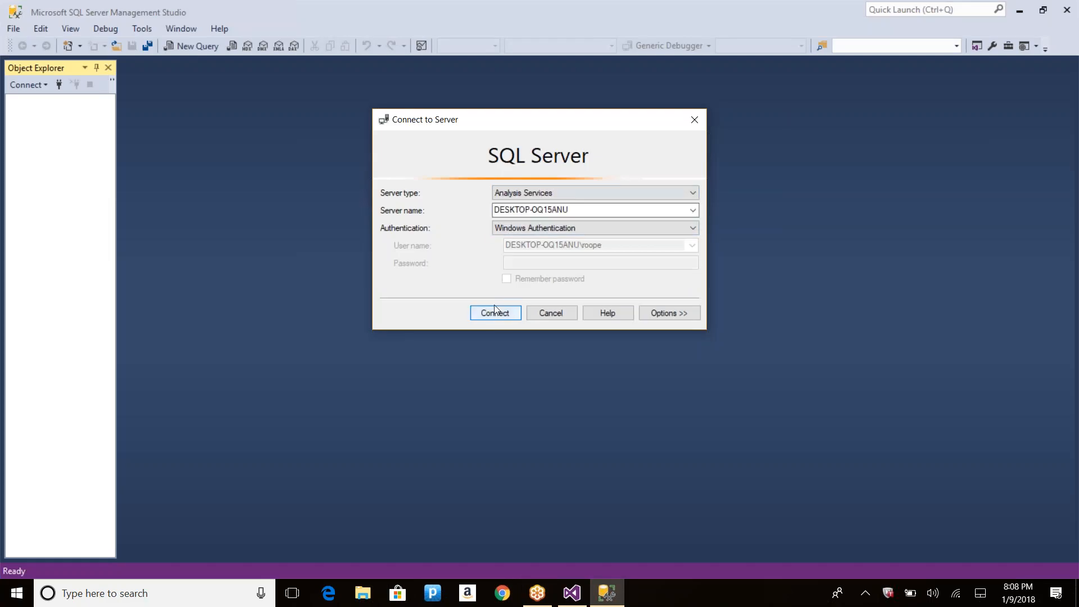
click(493, 315)
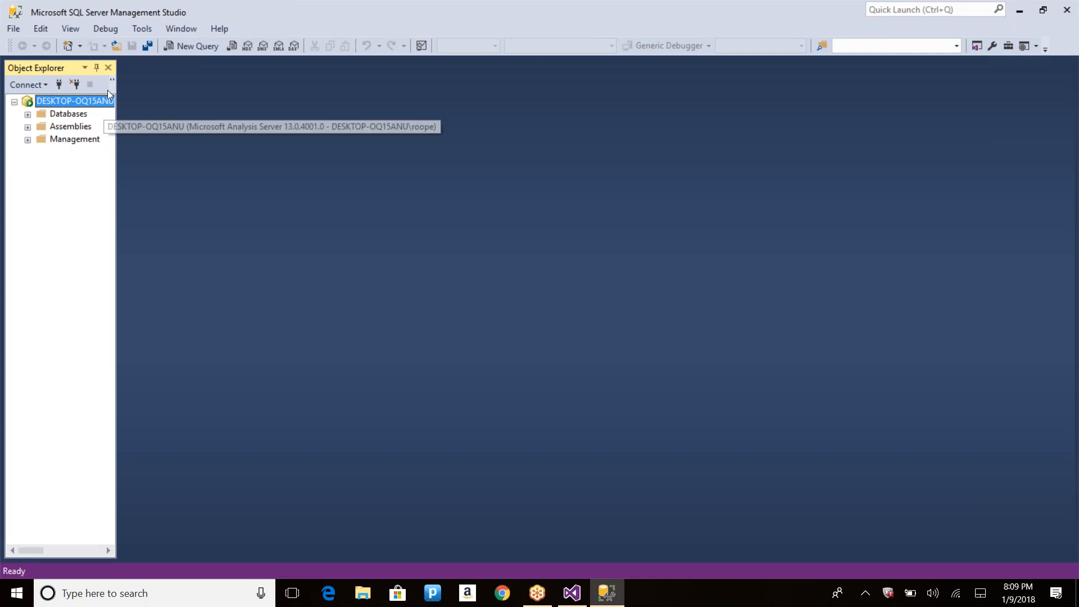
Step: Expand the Wide World Importers database down to its Dimensions folder and widen the Object Explorer
click(27, 116)
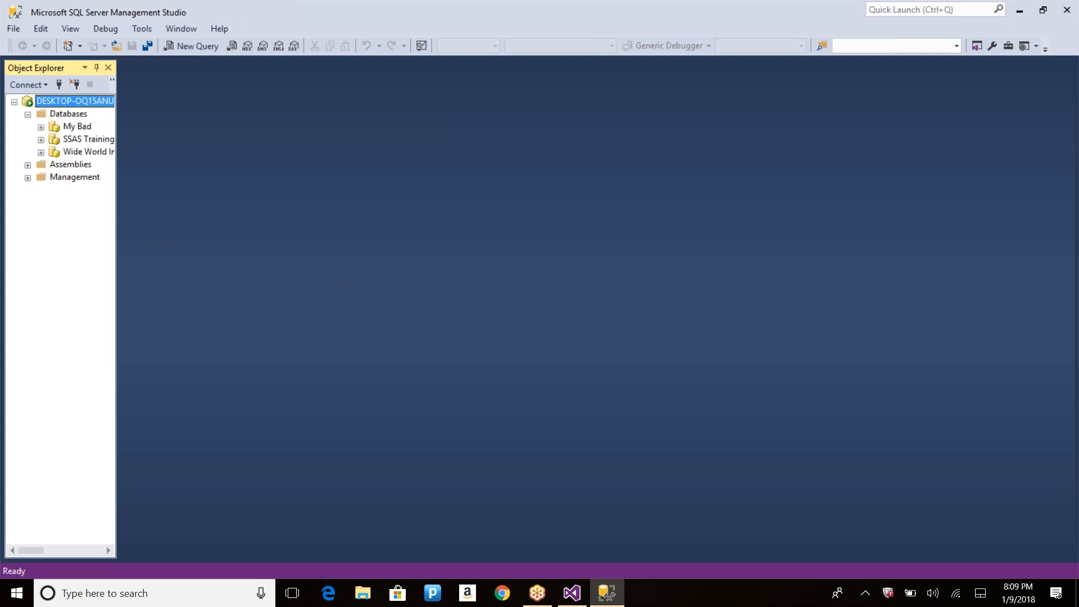
click(80, 154)
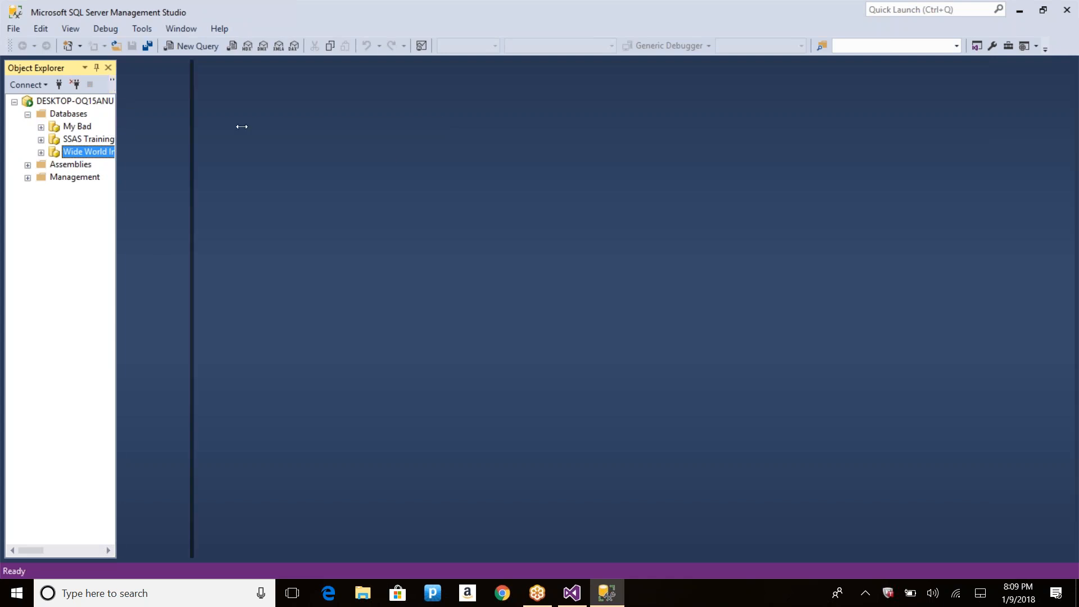
click(41, 152)
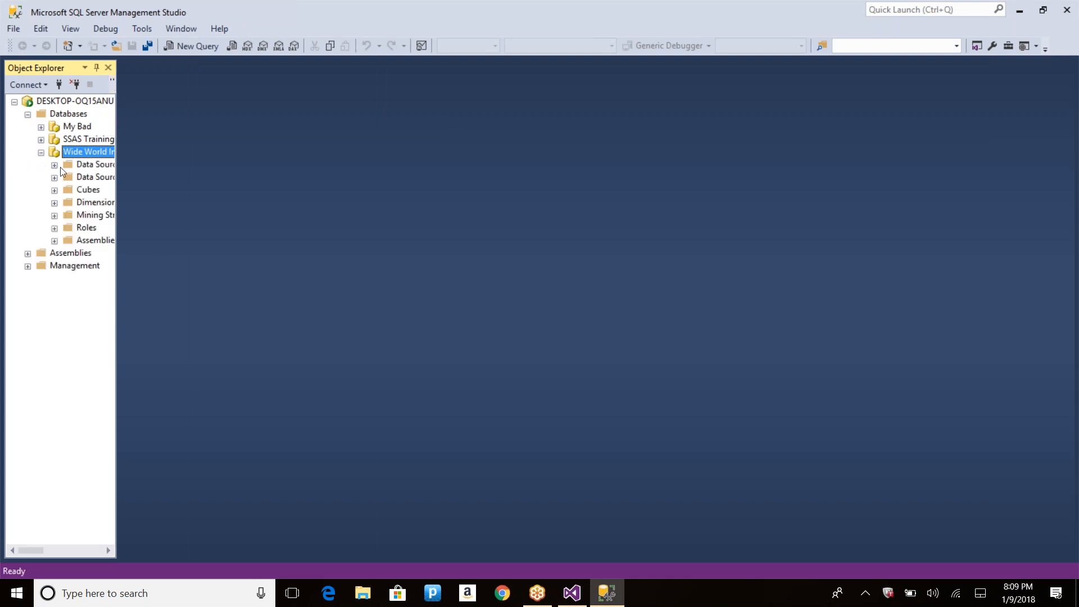
click(54, 190)
drag(116, 172, 302, 188)
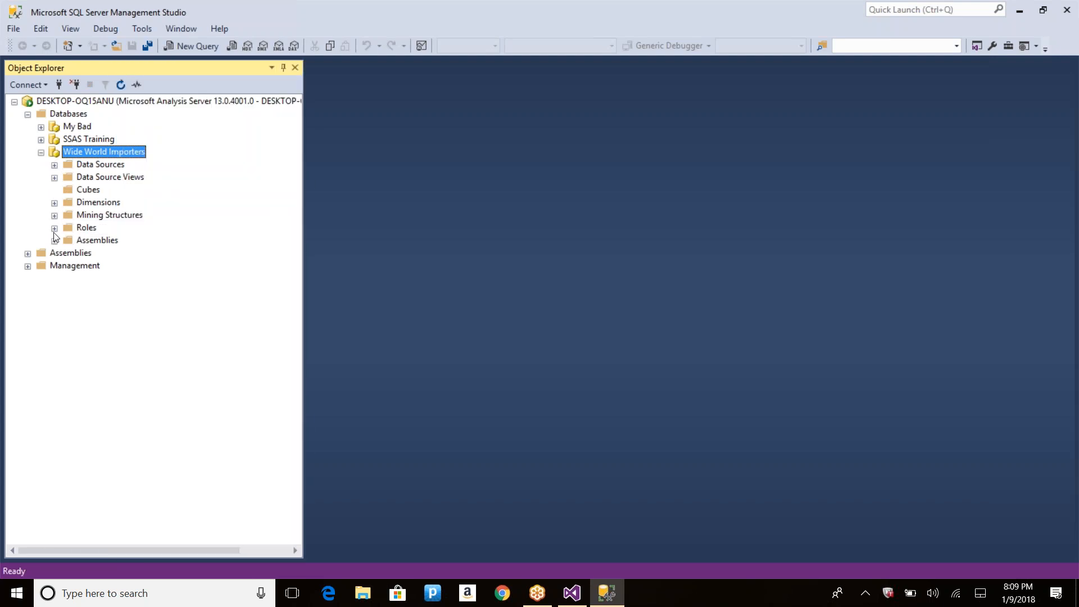
click(54, 203)
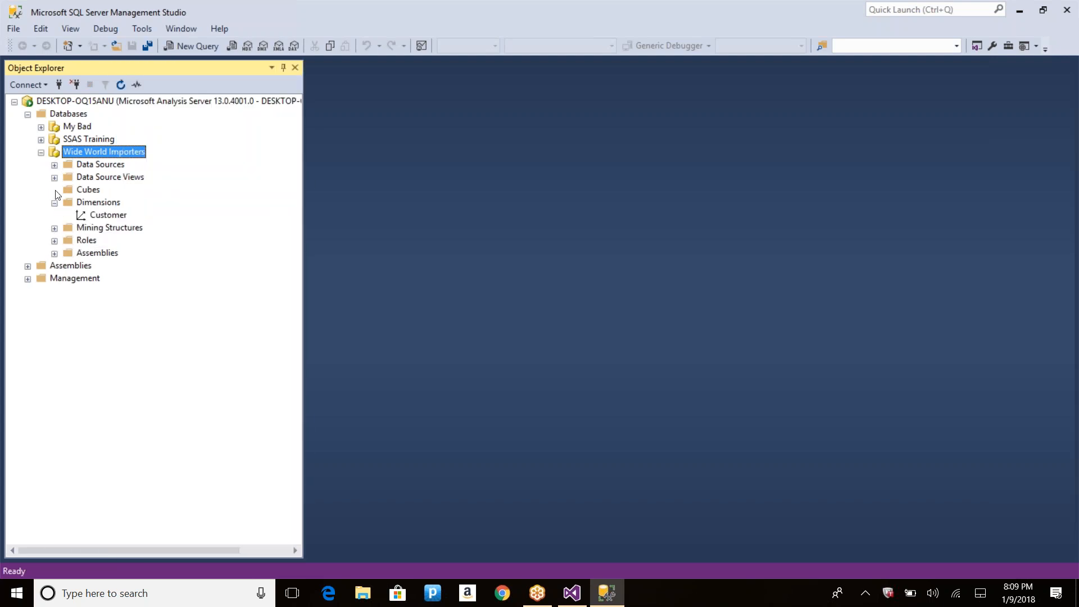
Step: Check the actions offered for the Cubes folder, and open the Customer dimension for browsing
click(82, 191)
right_click(83, 192)
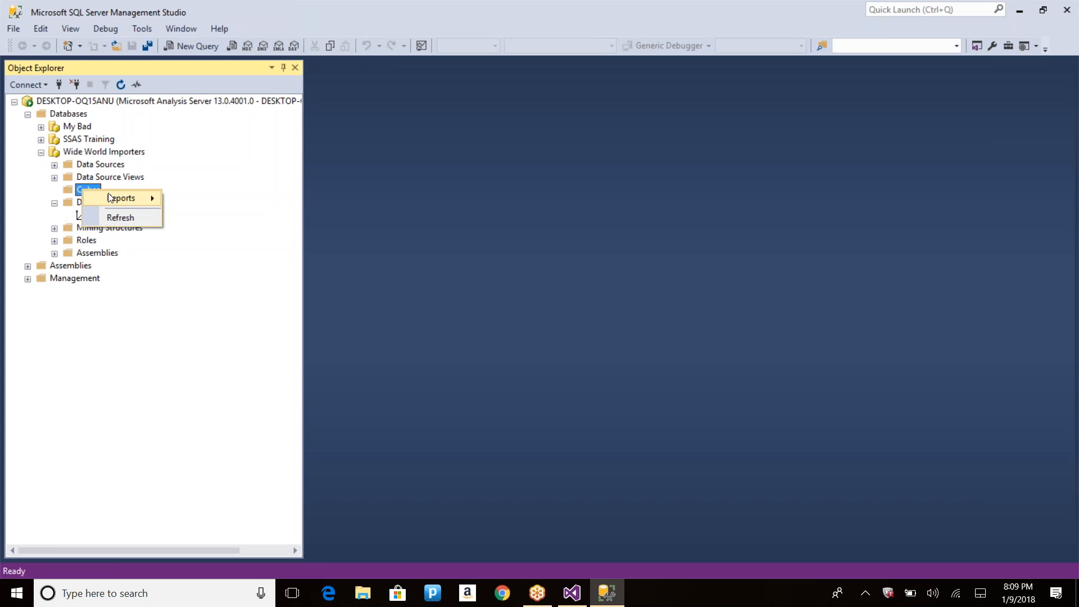
click(96, 295)
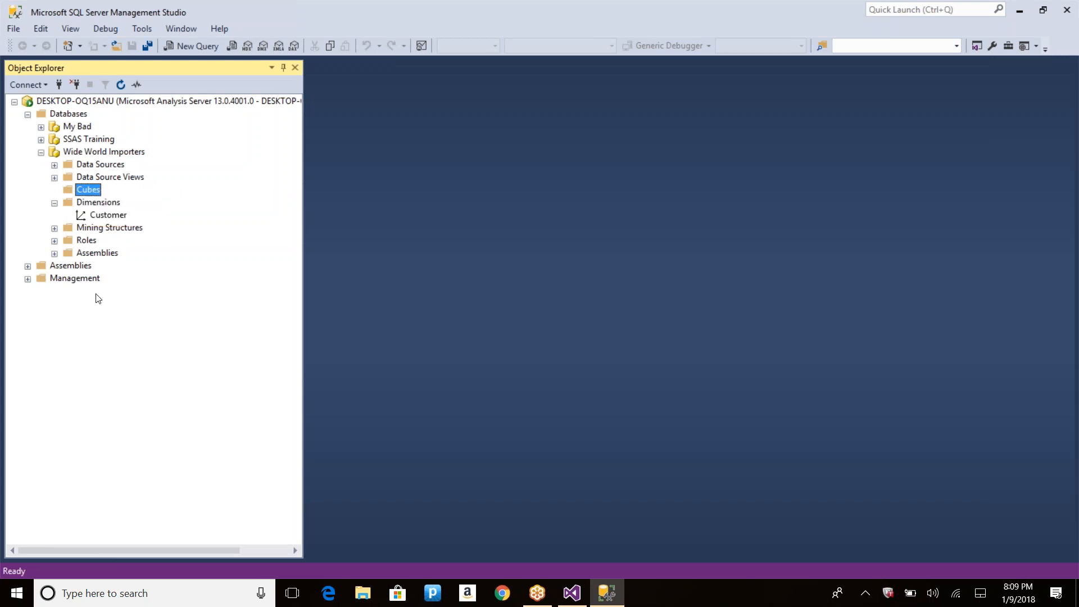
right_click(114, 217)
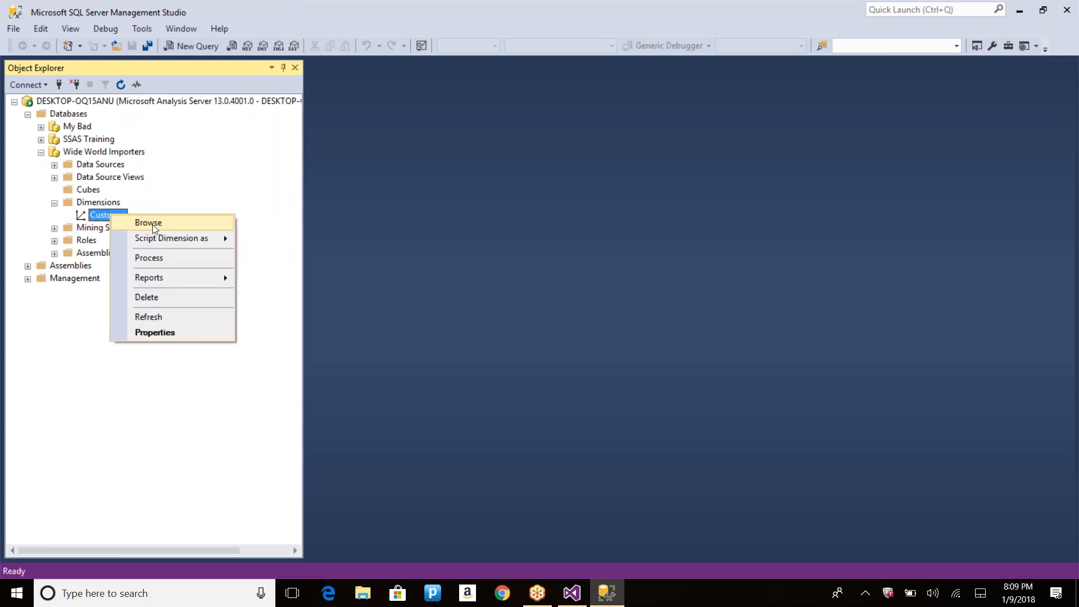
click(149, 223)
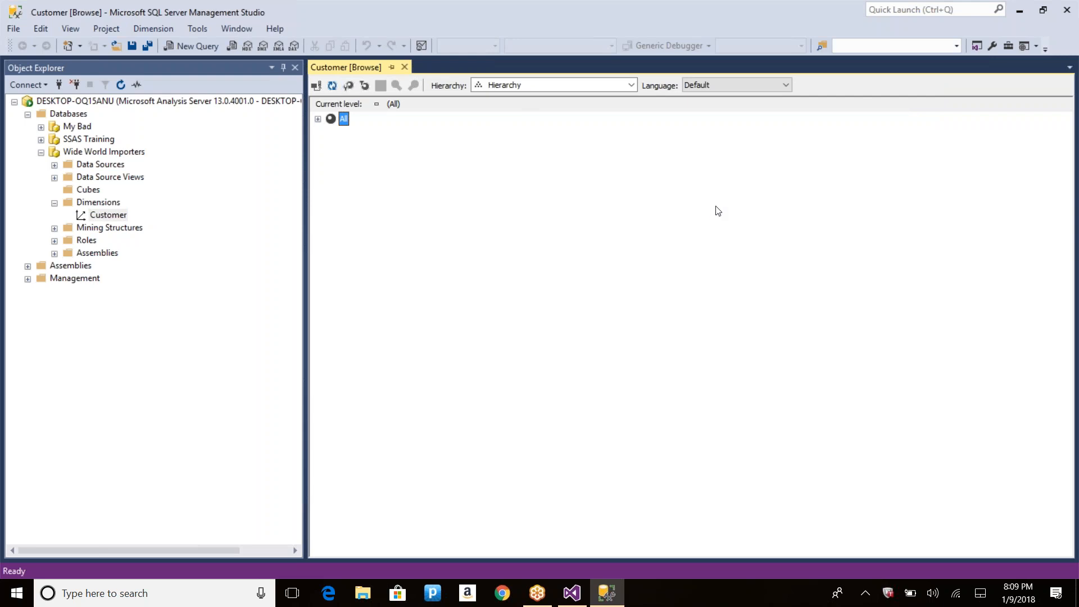
Step: Switch to Visual Studio, show the Customer dimension's browser view for comparison, and return to SQL Server Management Studio
key(alt+Tab)
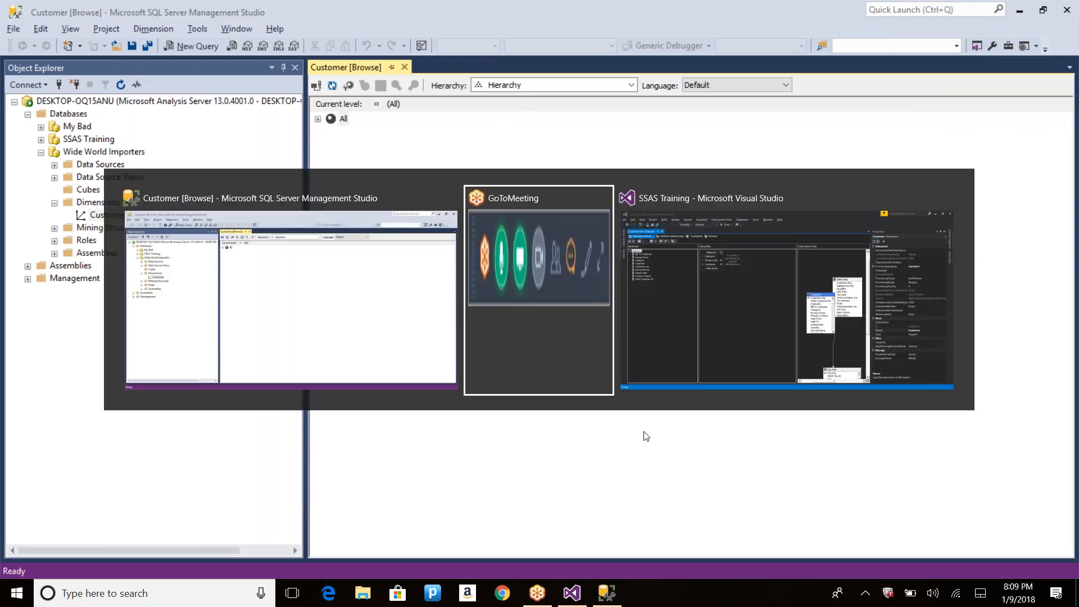
key(alt+Tab)
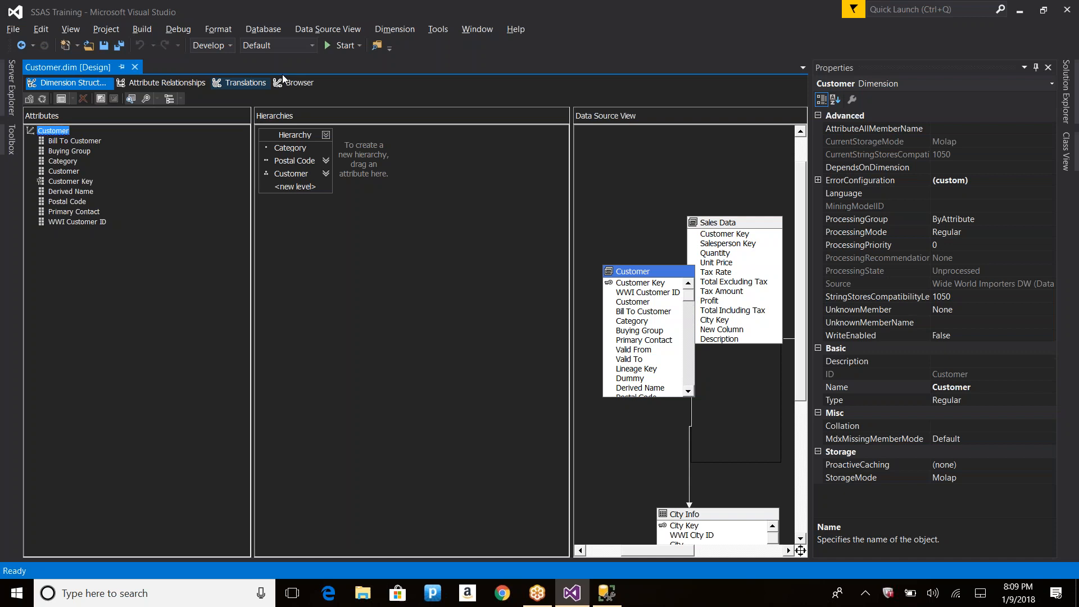
click(297, 83)
key(alt+Tab)
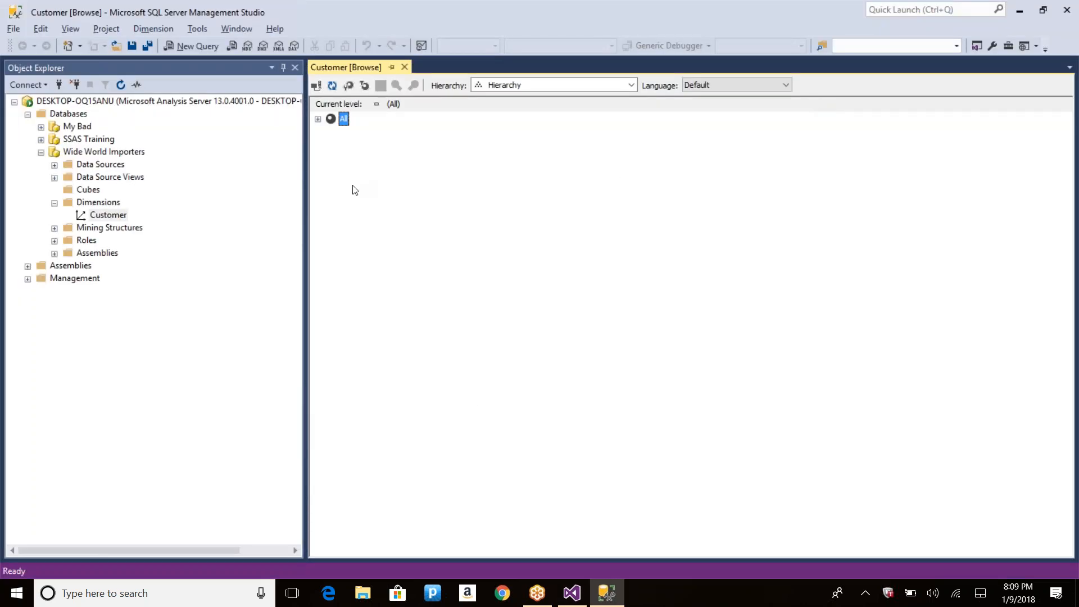
Step: Expand the customer hierarchy through Novelty Shop to examine the customers under postal codes 90005, 90008, 90009 and 90010
click(318, 119)
click(331, 133)
click(331, 161)
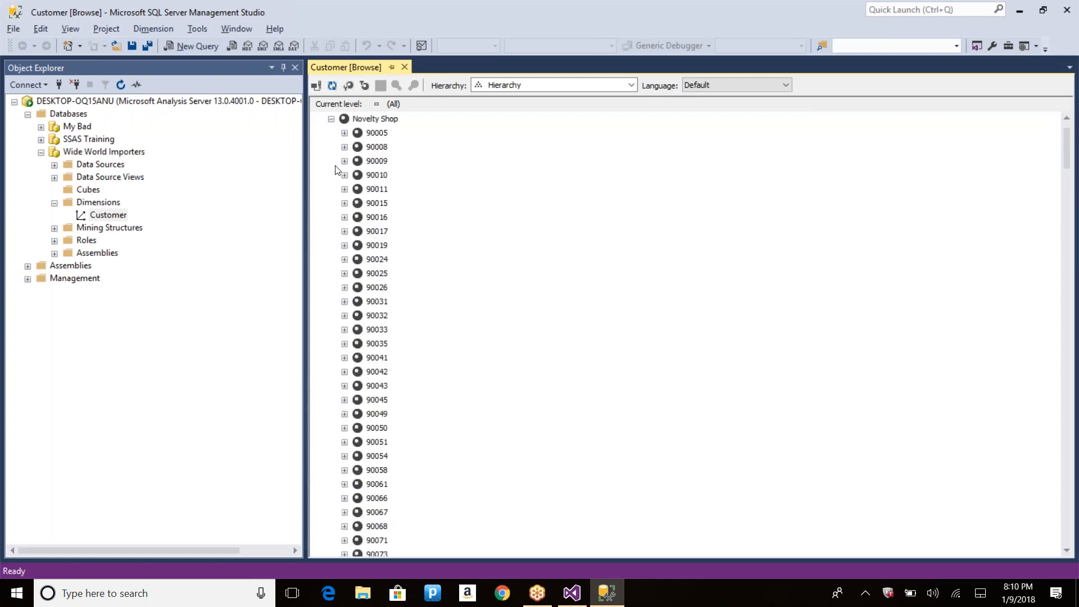
click(344, 133)
click(345, 161)
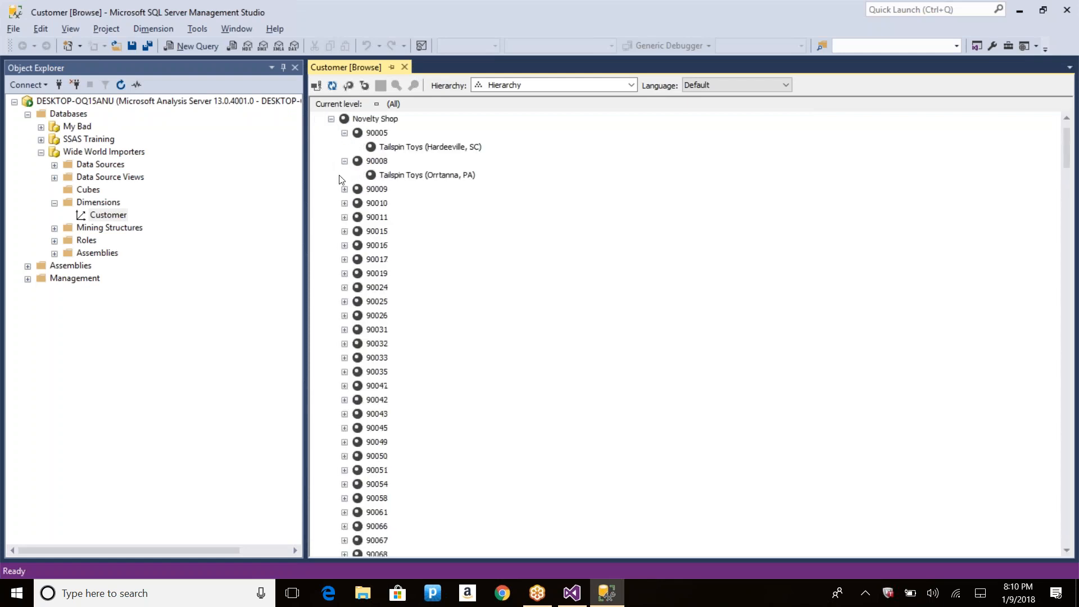
click(344, 189)
click(345, 217)
click(387, 231)
key(Down)
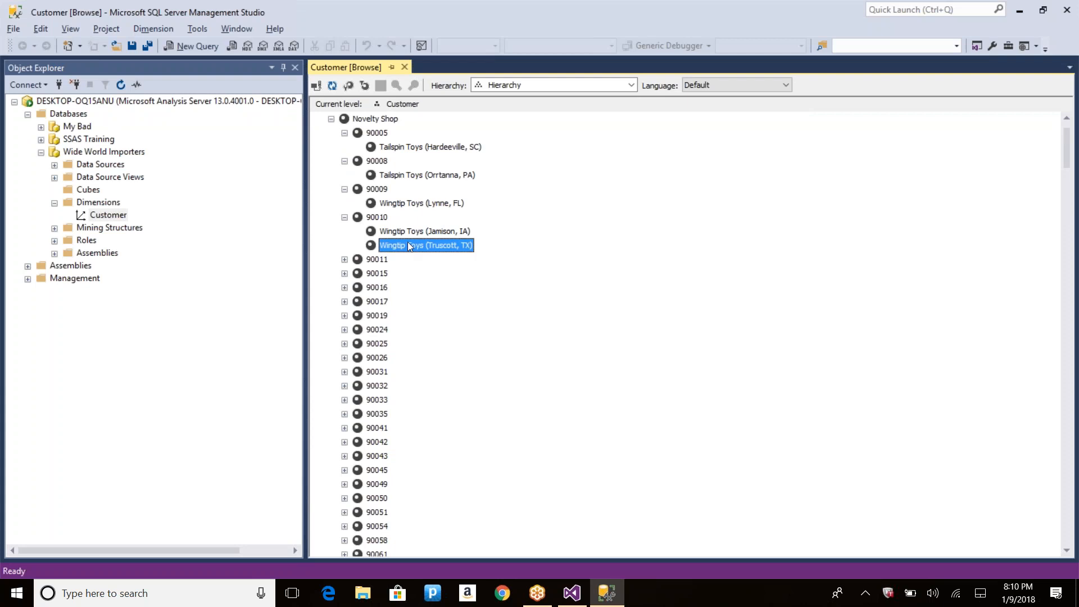
Step: Select postal code 90010 and expand postal code 90041 to examine its customers
click(376, 218)
click(346, 428)
click(345, 428)
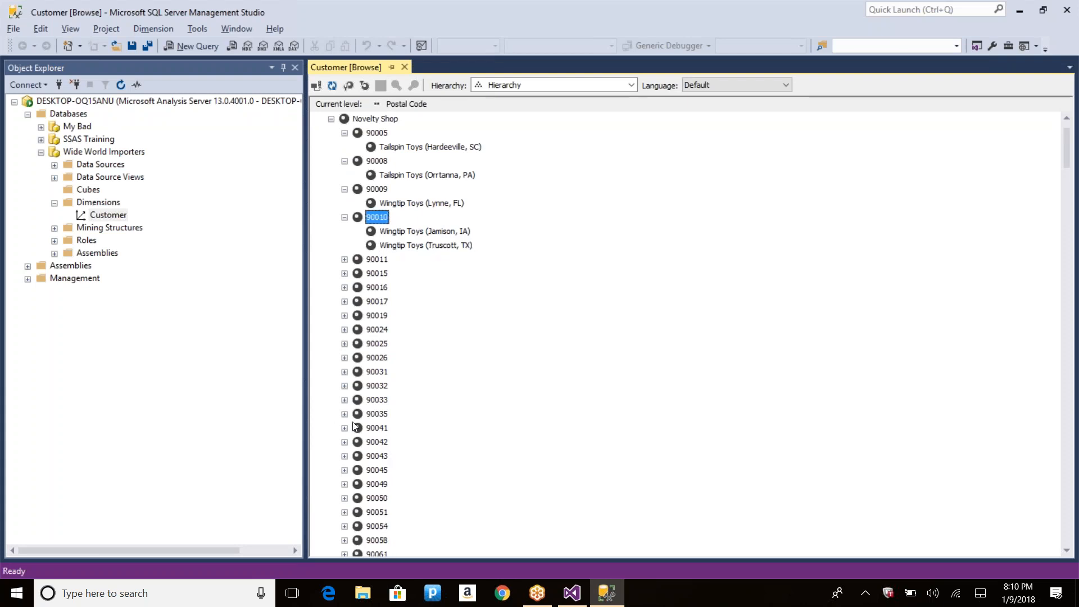
click(345, 429)
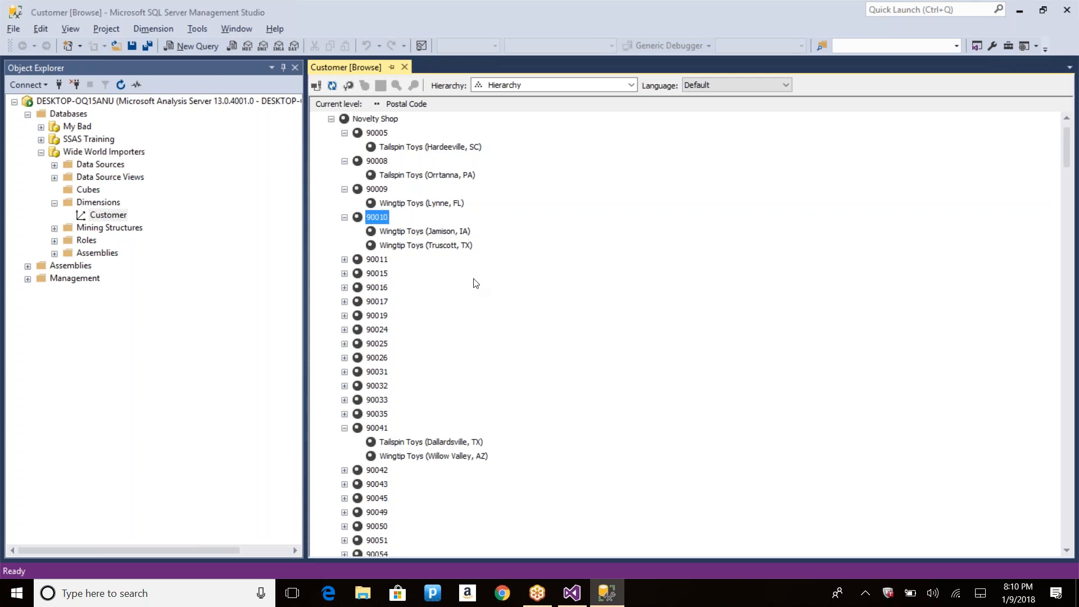
Step: Compare the expanded hierarchy with the Customer dimension browser in Visual Studio, ending in Visual Studio
key(alt+Tab)
key(alt+Tab)
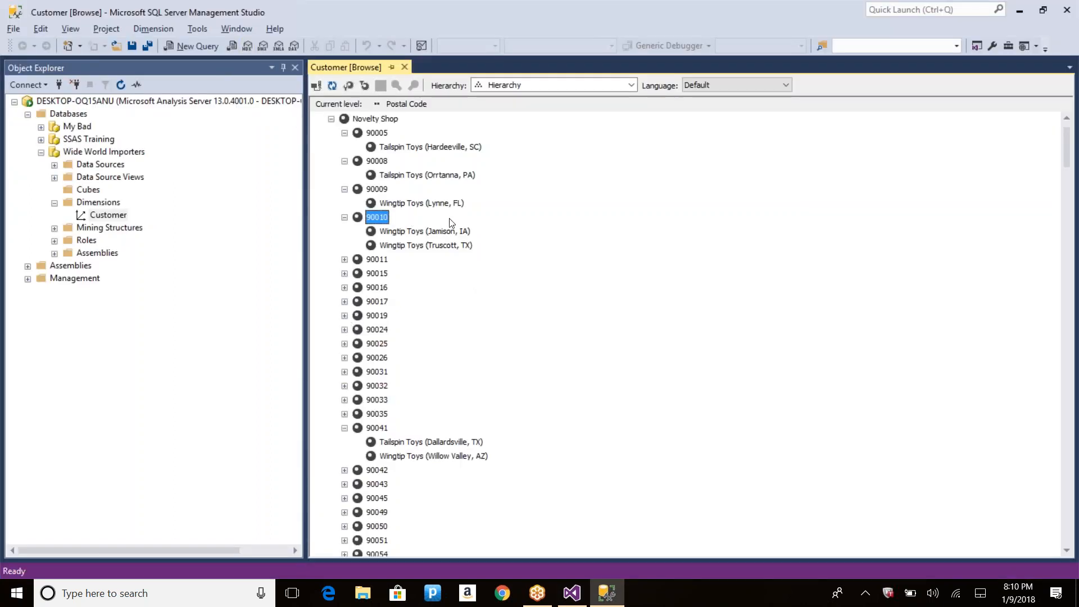
key(alt+Tab)
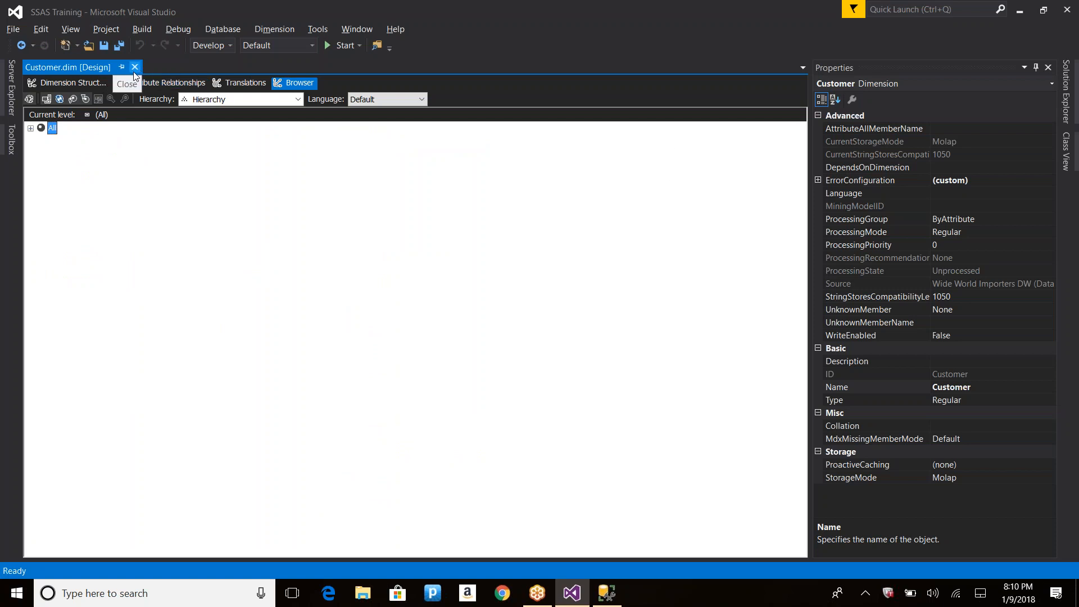
Step: Show the Customer dimension's structure and examine the commands available for the dimension and its Bill To Customer attribute
click(72, 82)
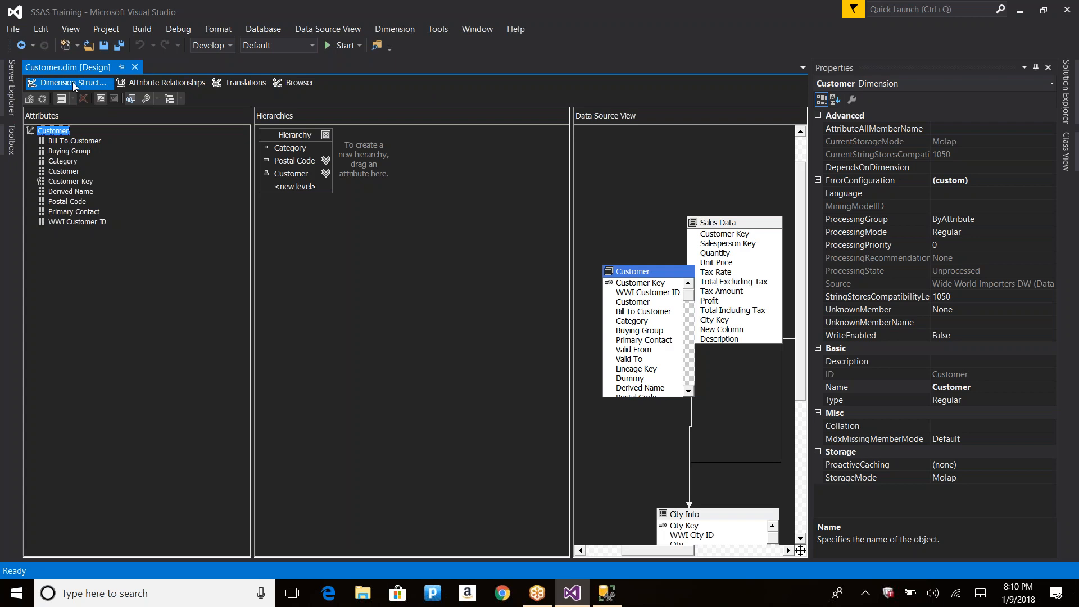
right_click(53, 132)
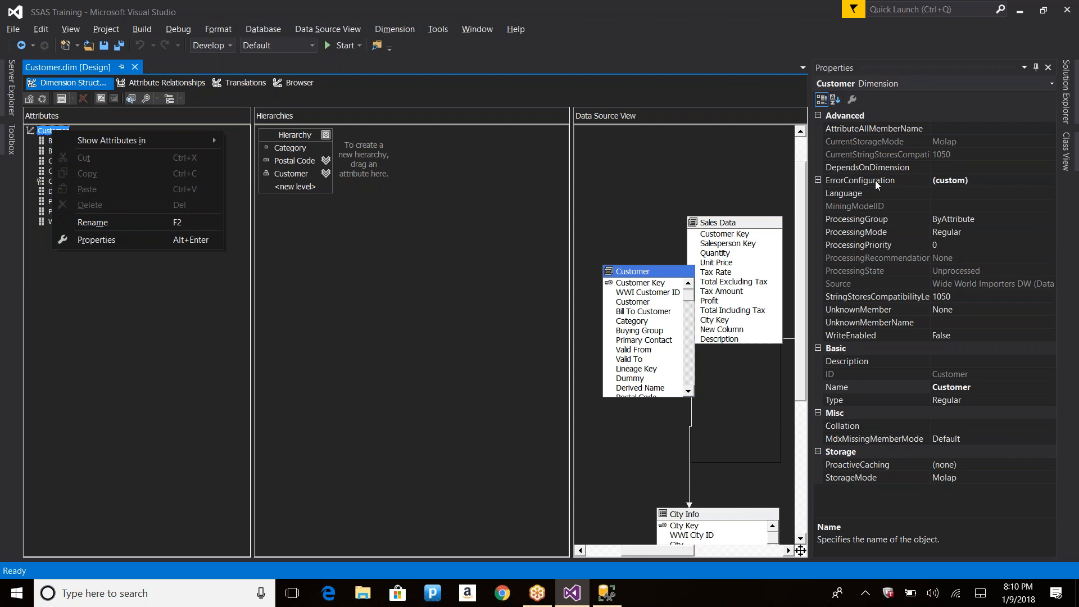
click(141, 312)
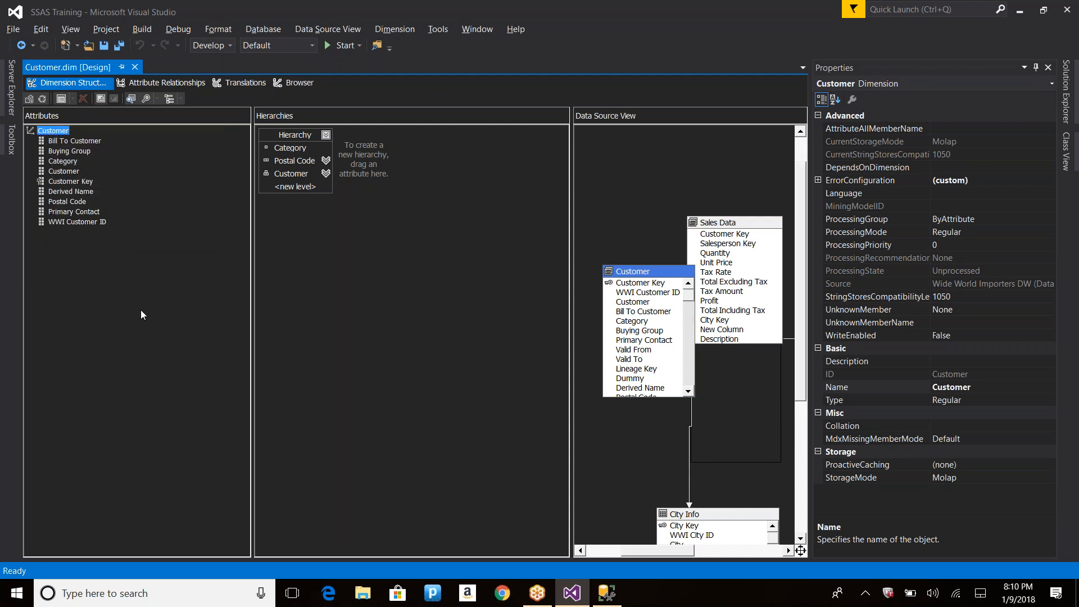
right_click(85, 144)
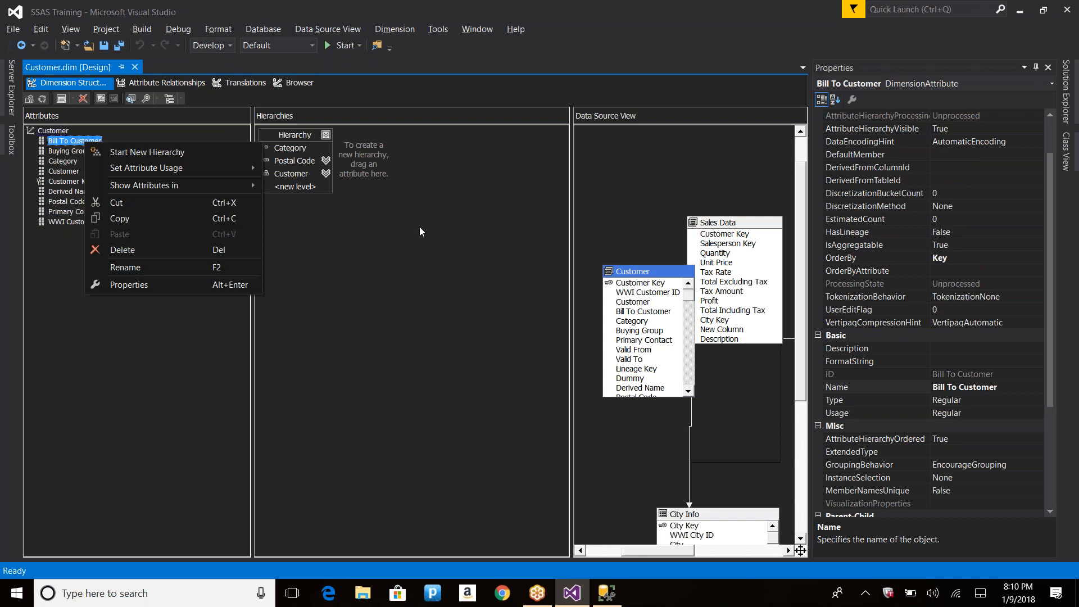
Step: Examine the commands and properties available for the Customer dimension's hierarchy, its Category level and the empty hierarchies area
click(302, 137)
right_click(300, 134)
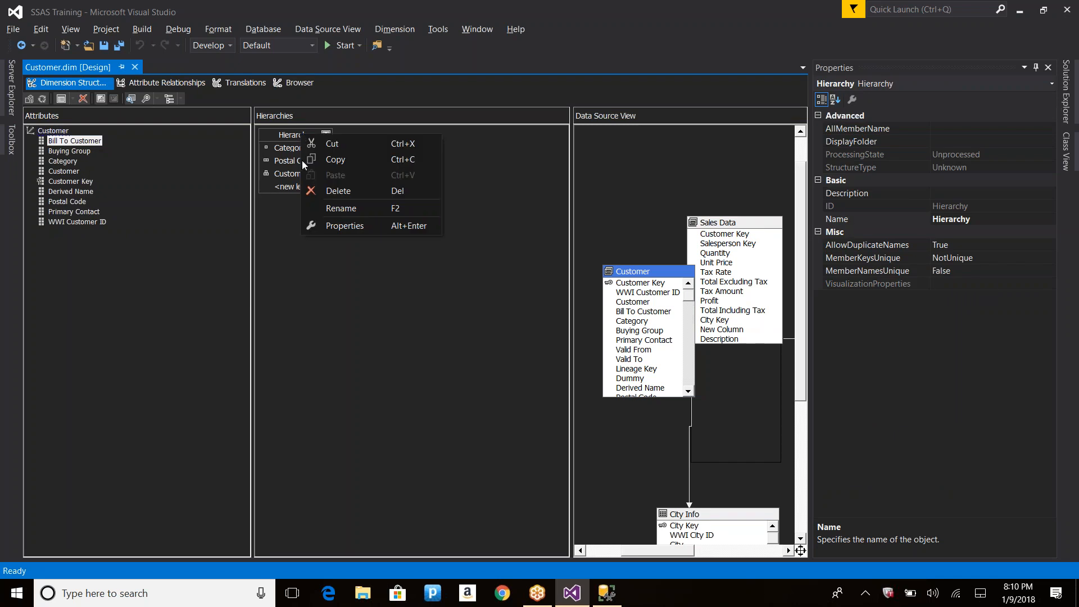
right_click(287, 149)
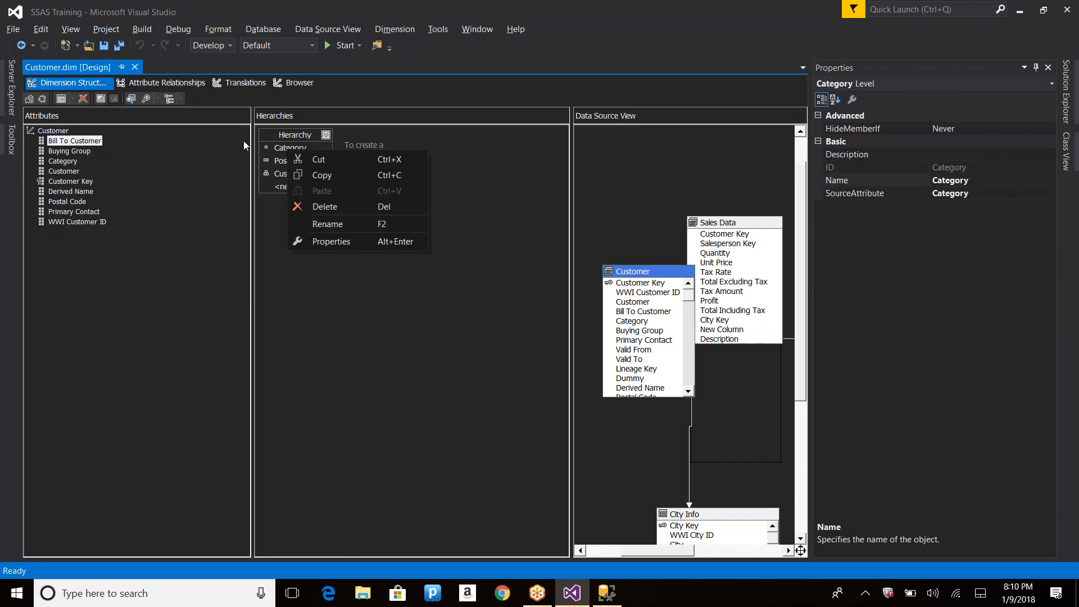
click(486, 168)
right_click(486, 167)
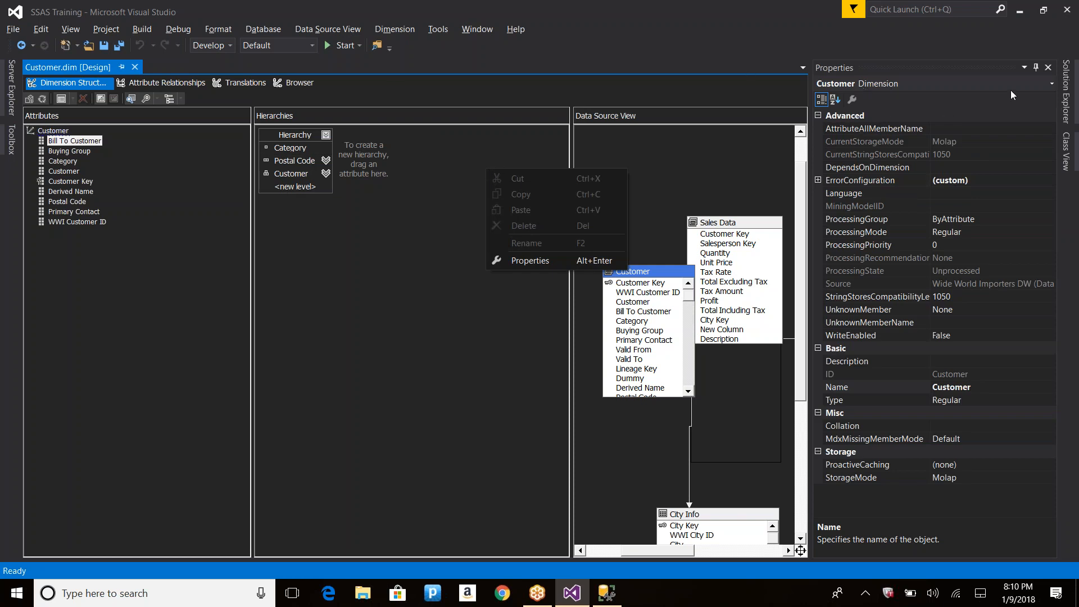
click(1044, 84)
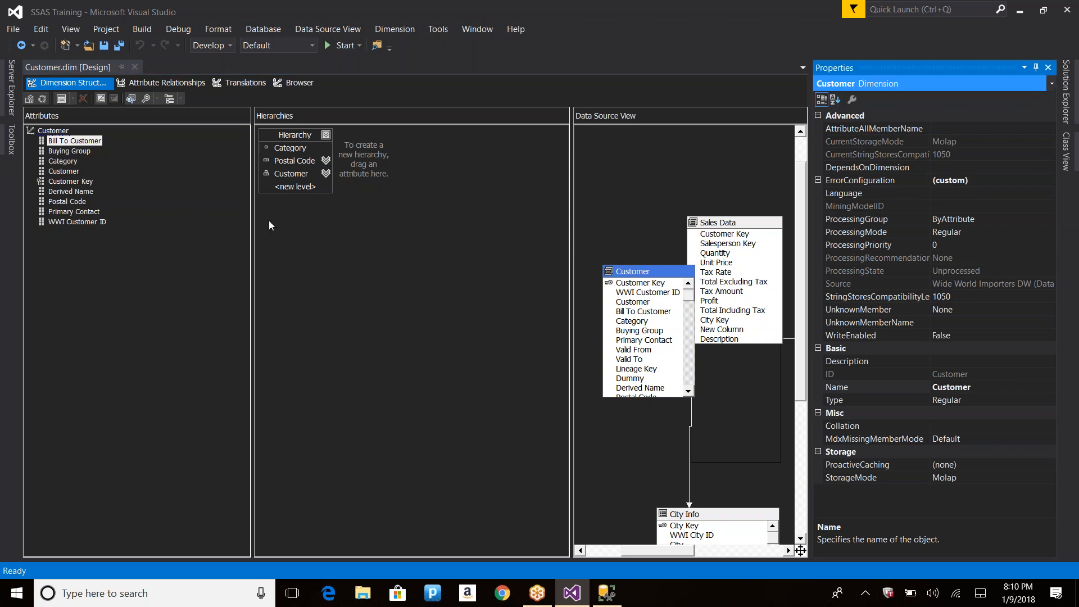
Step: View the properties of the Buying Group, Customer and Postal Code attributes in turn
click(65, 152)
right_click(65, 151)
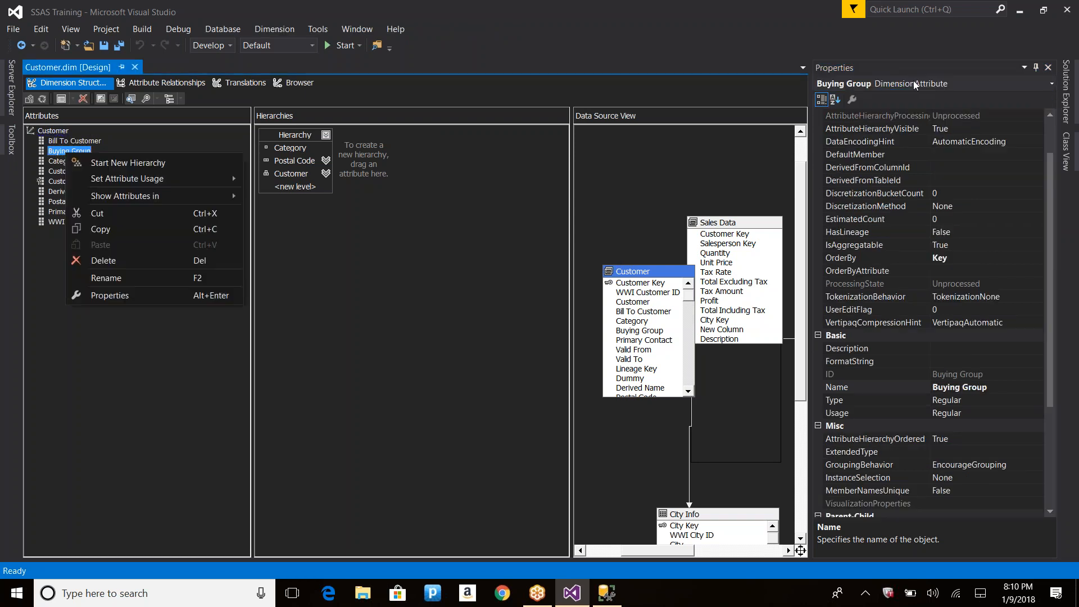
click(1052, 84)
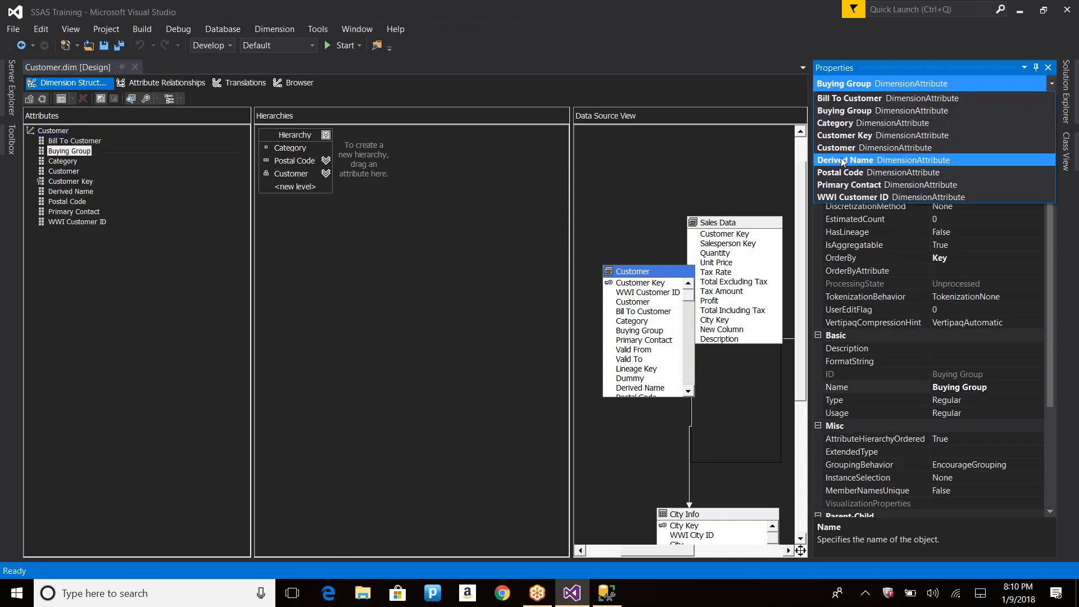
click(870, 148)
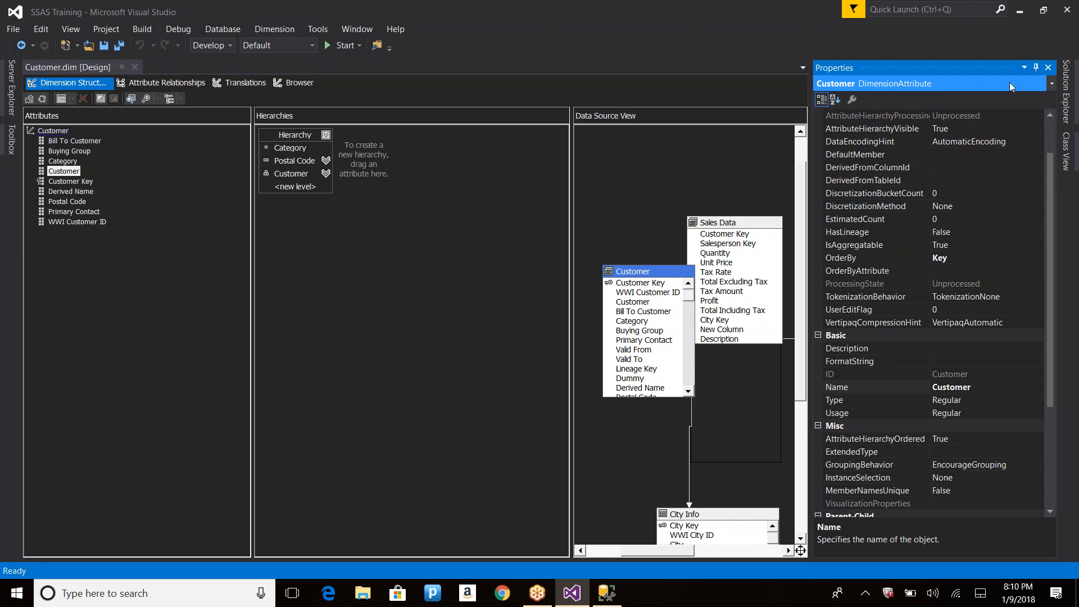
click(1051, 84)
click(886, 176)
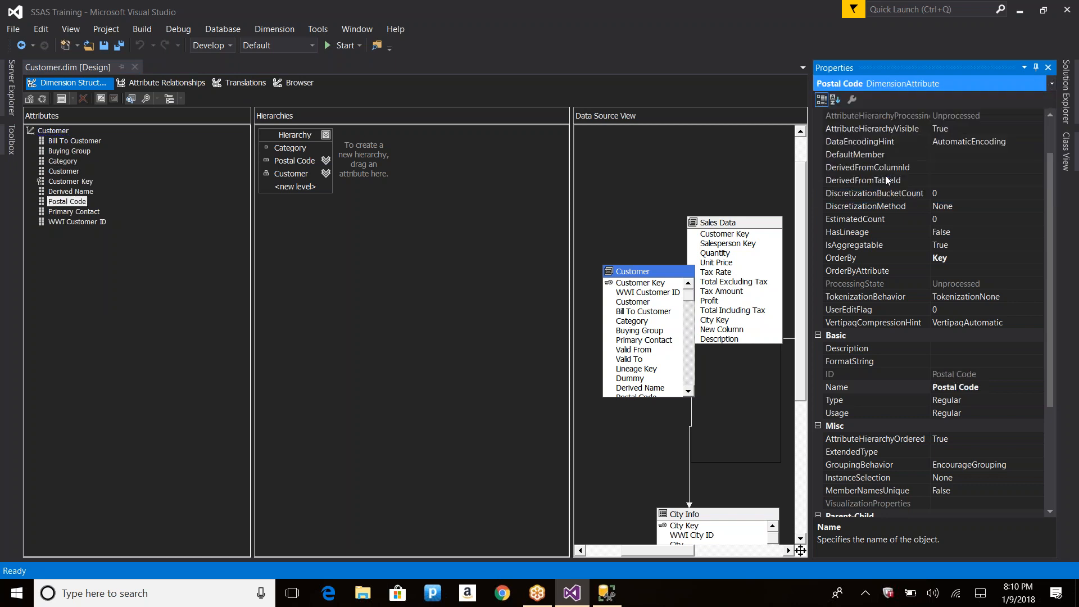
Step: Show the Customer dimension's properties and select its AttributeAllMemberName property for editing
right_click(49, 131)
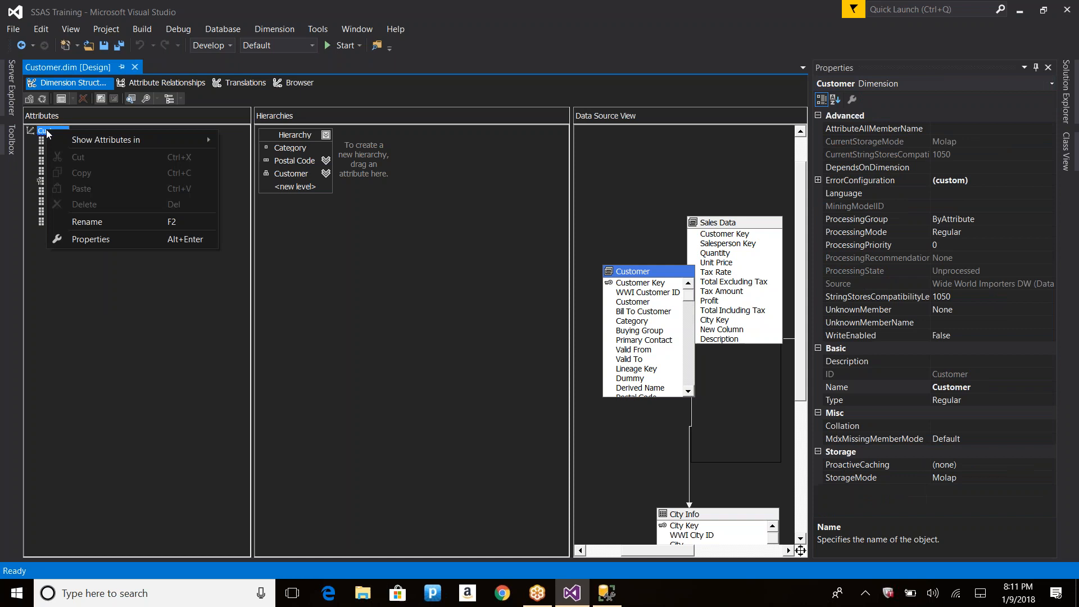
click(110, 238)
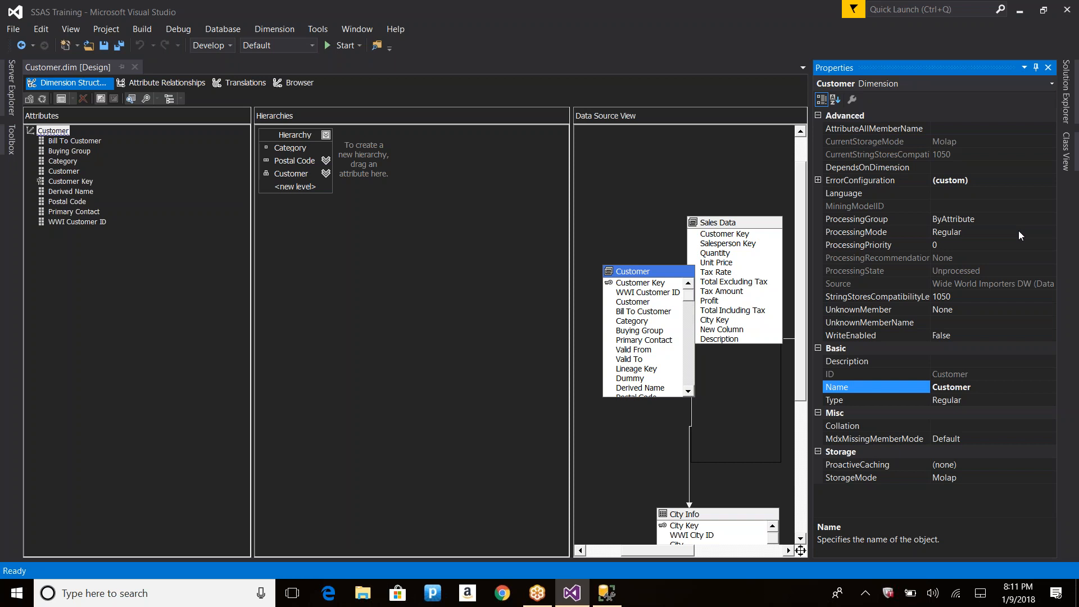
click(965, 130)
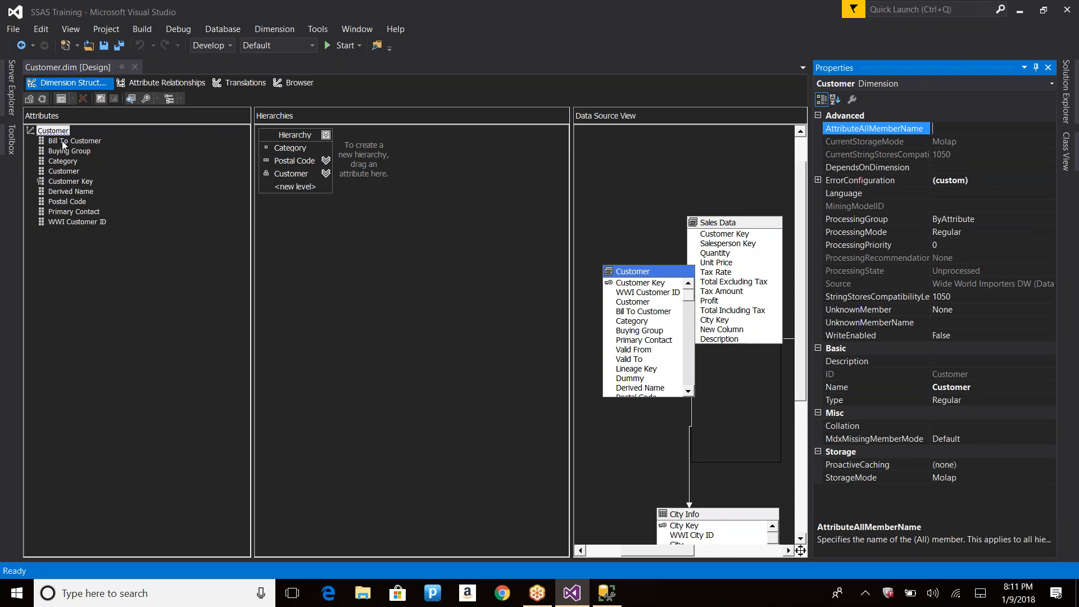
Step: Browse the Customer dimension by its Category attribute hierarchy
click(298, 83)
click(243, 99)
scroll(225, 150, up, 2)
click(222, 142)
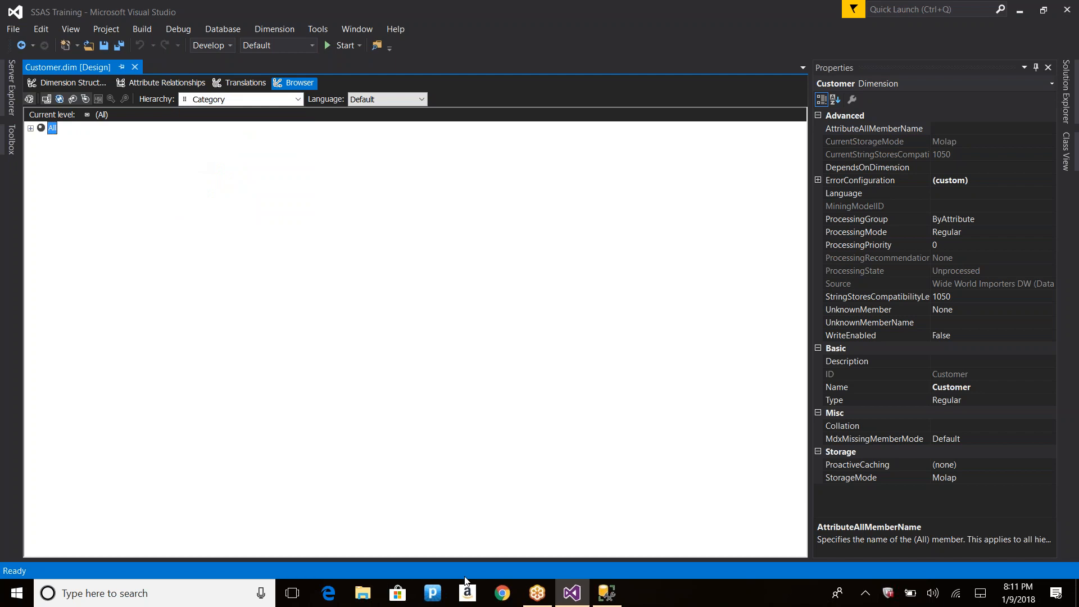
Step: Switch to SQL Server Management Studio and add a connection to the local SQL Server database engine
click(606, 592)
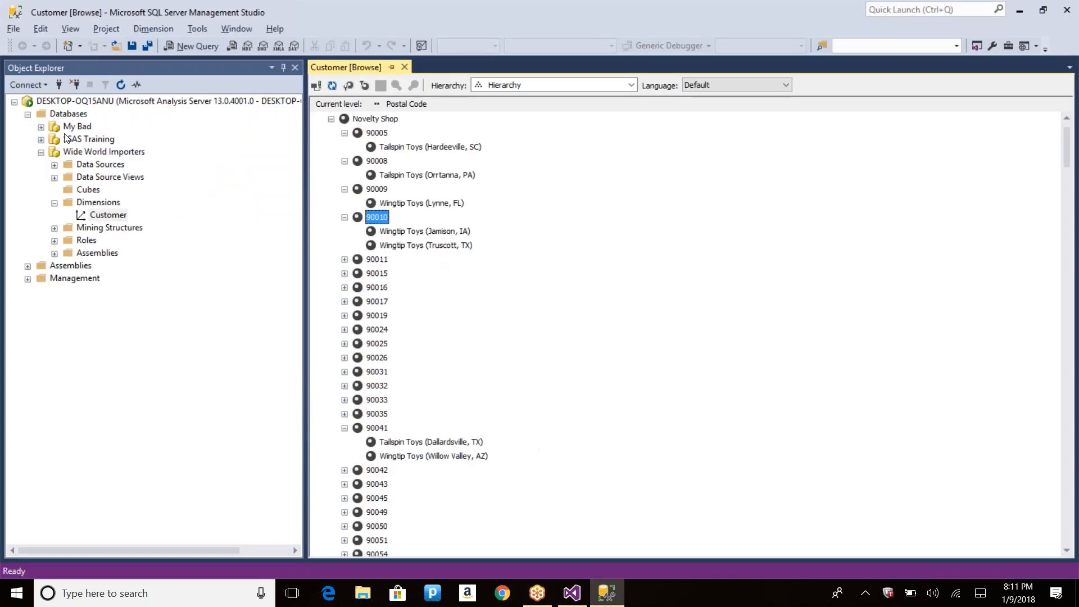
click(61, 83)
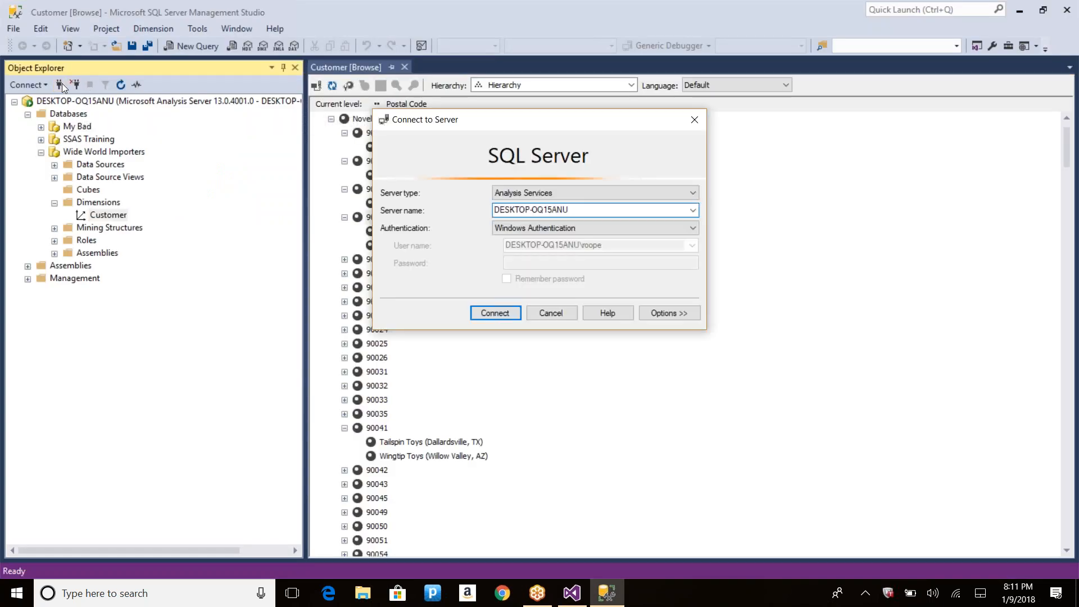
key(Up)
key(Return)
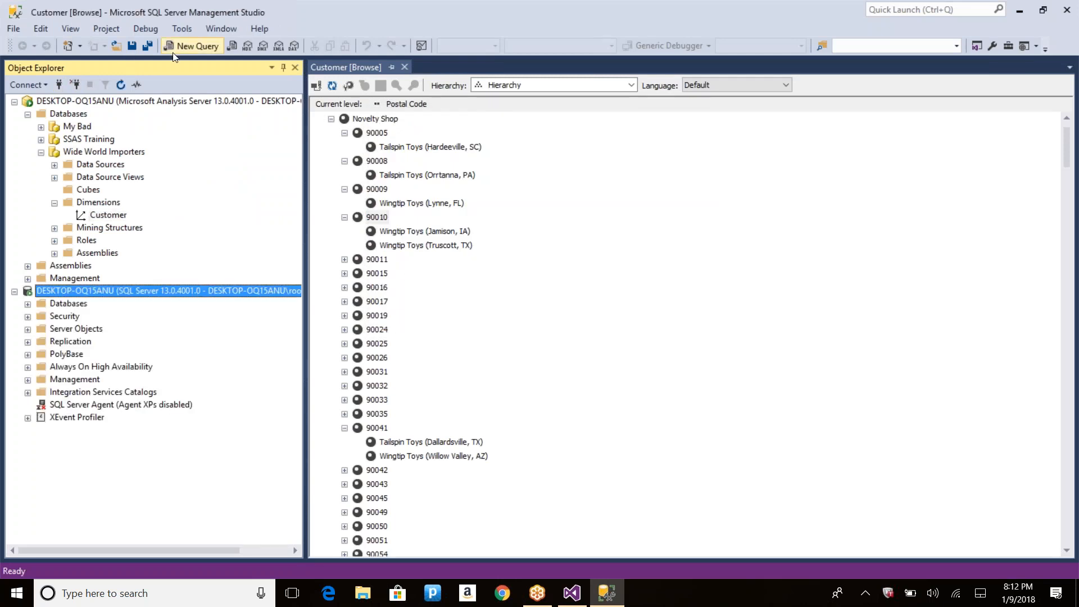
Step: Create a new query on the Wide World Importers DW database that reads select * from Dimension.Customer
click(191, 49)
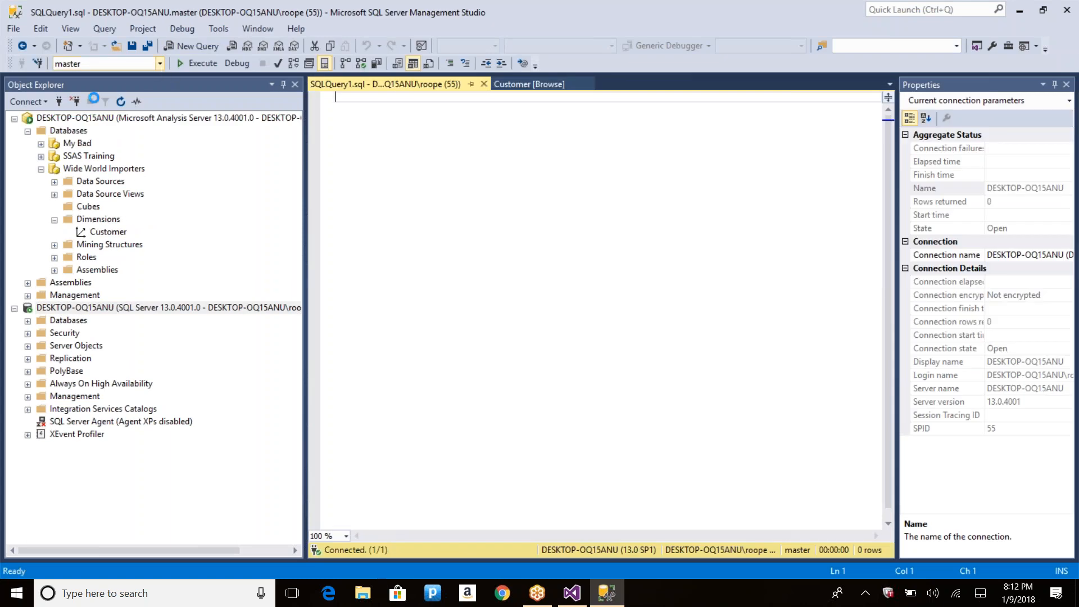
click(102, 63)
click(86, 144)
text(select *)
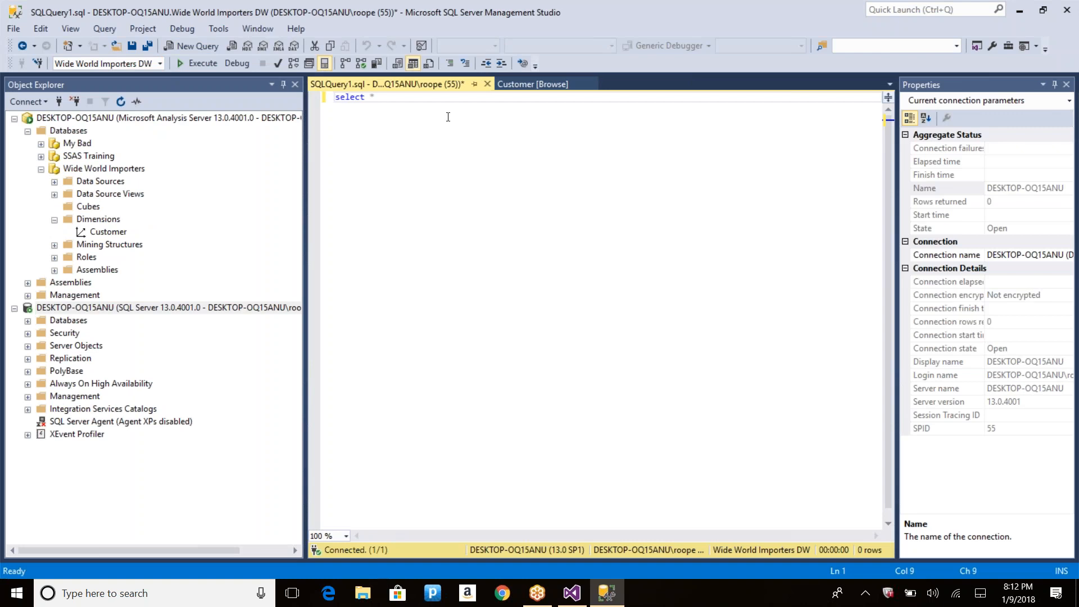
text( from dime)
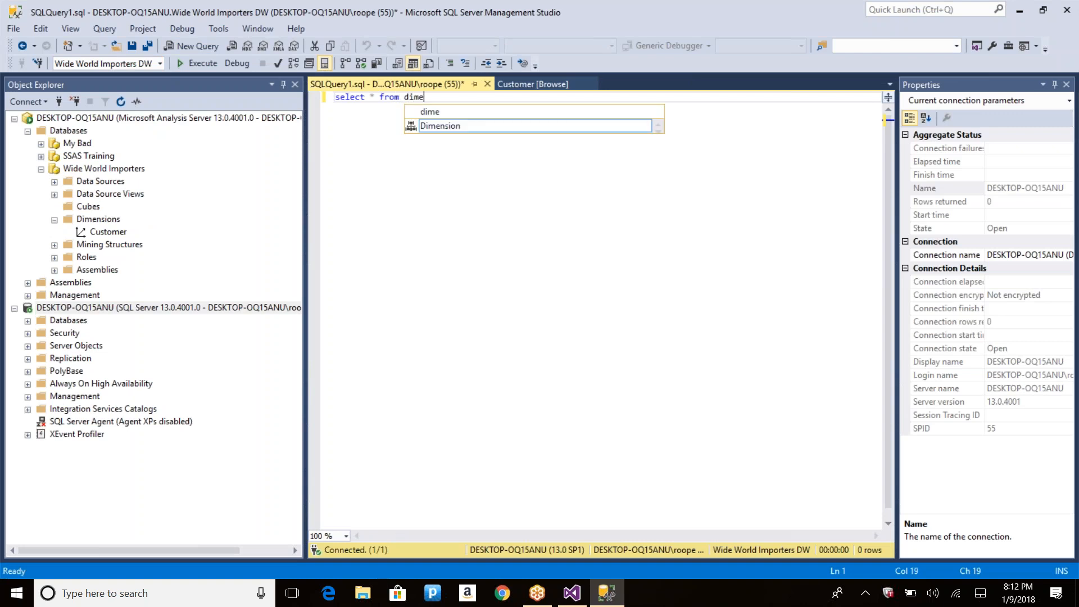
text(nsion.Customer)
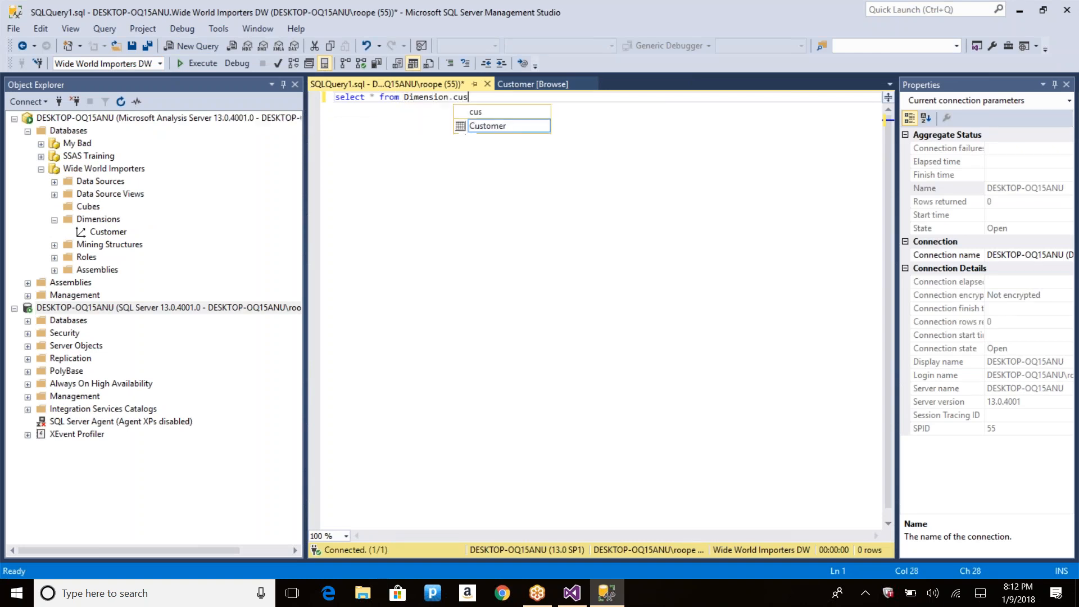
Step: Replace the asterisk in the query with distinct Category
key(ctrl+Left)
key(ctrl+Left)
key(ctrl+Left)
key(ctrl+Left)
key(ctrl+Left)
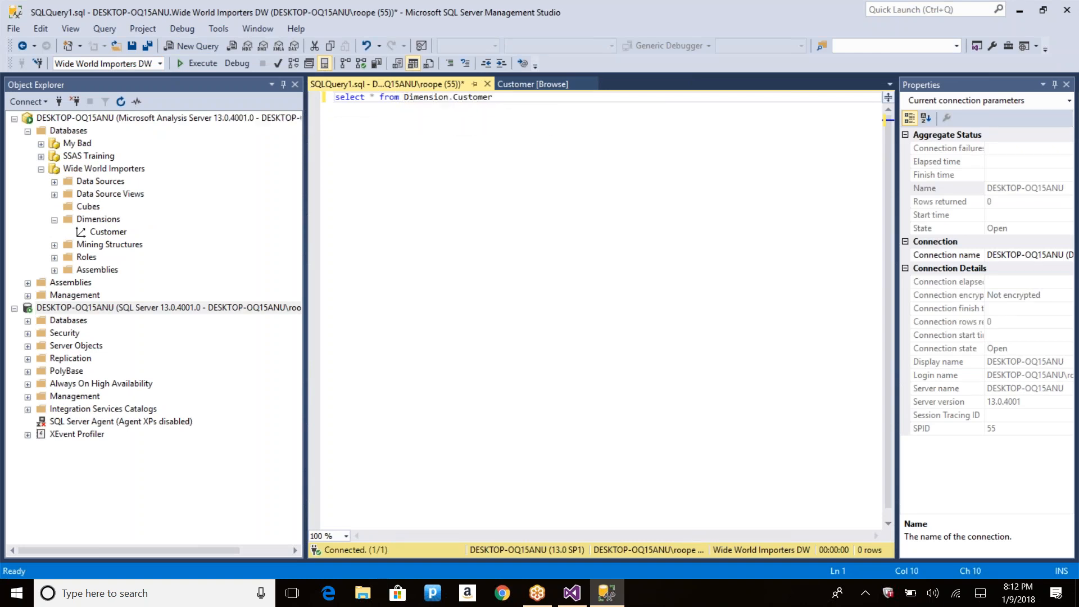
key(shift+Right)
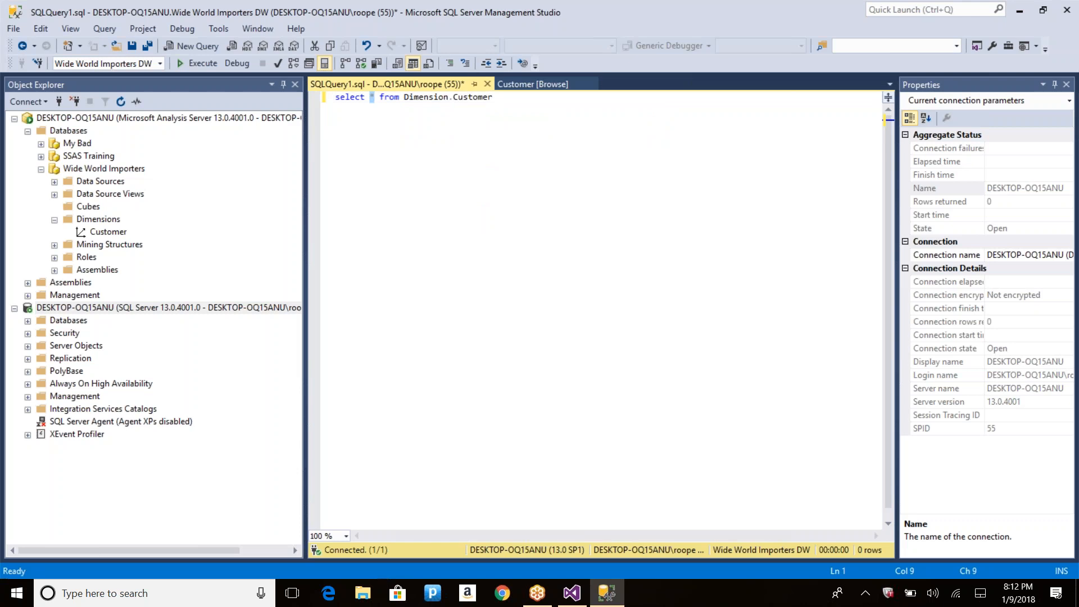
text(cate)
key(Tab)
key(ctrl+Left)
text(distinct)
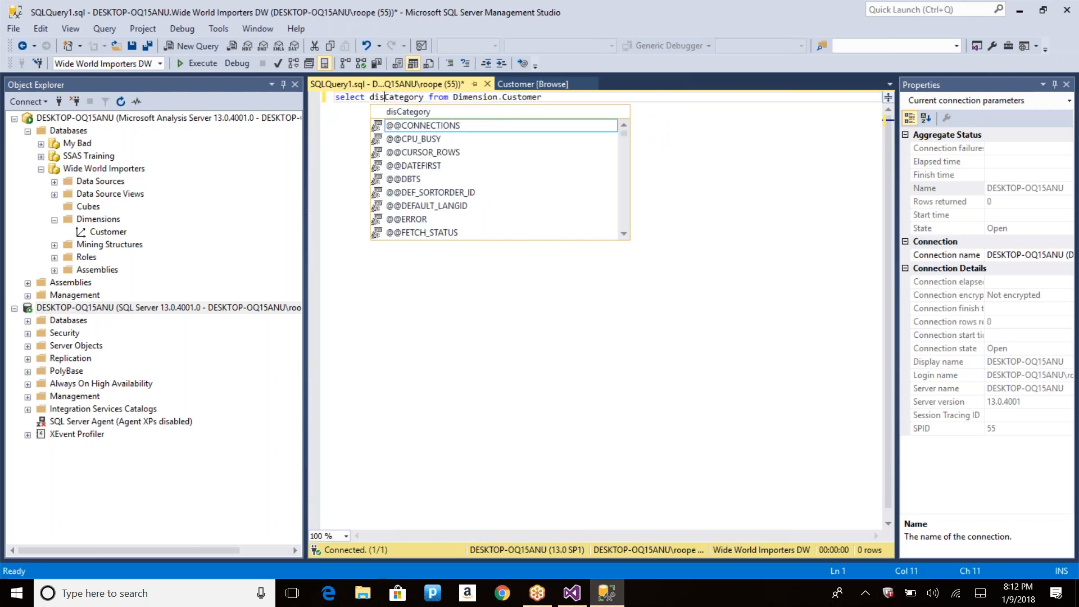
Step: Add an order by Category line to the query and execute it
key(End)
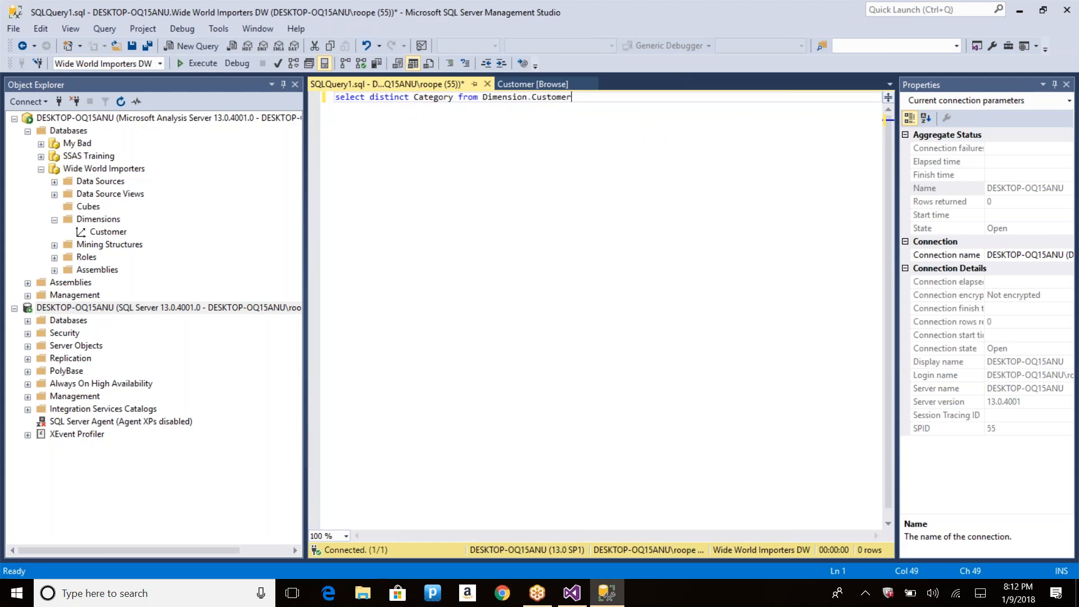
key(Return)
text(order by c)
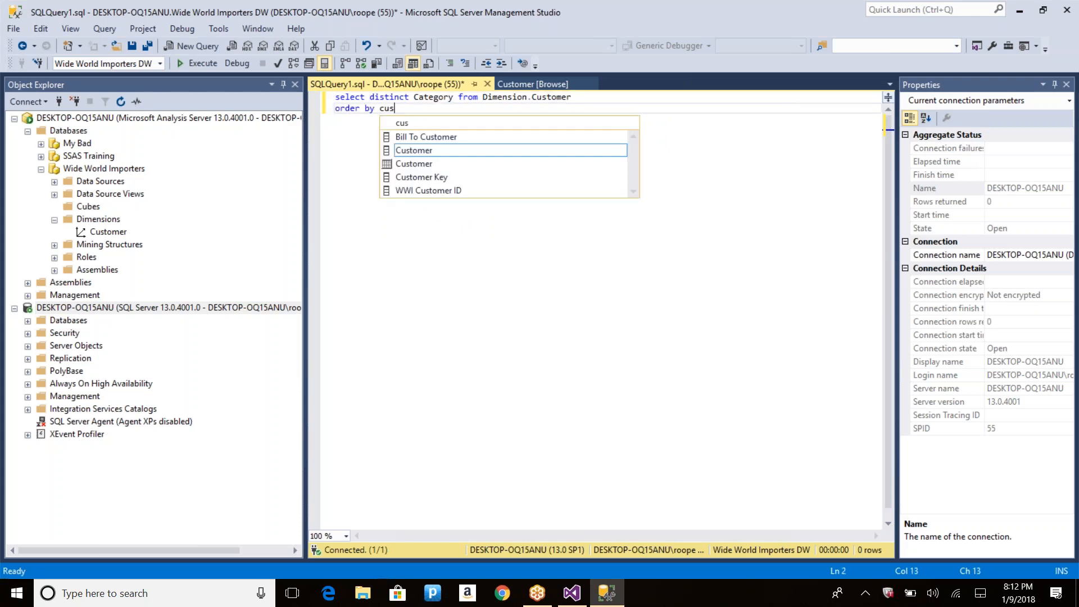
text(ate)
key(Tab)
key(F5)
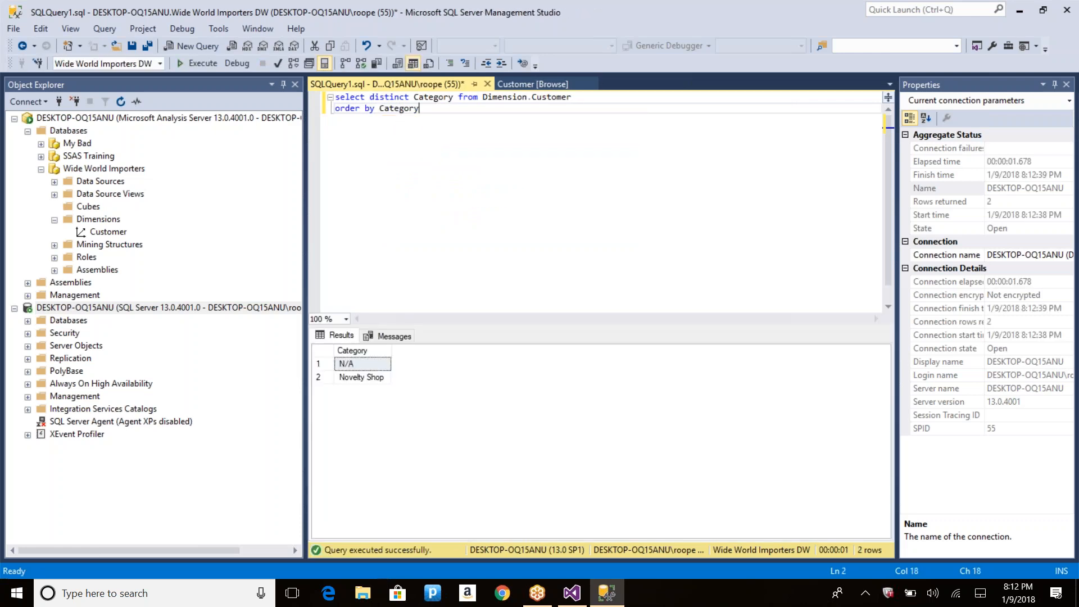
Step: Switch to Visual Studio and expand the Category hierarchy's All member to examine its Novelty Shop and All members
key(alt+Tab)
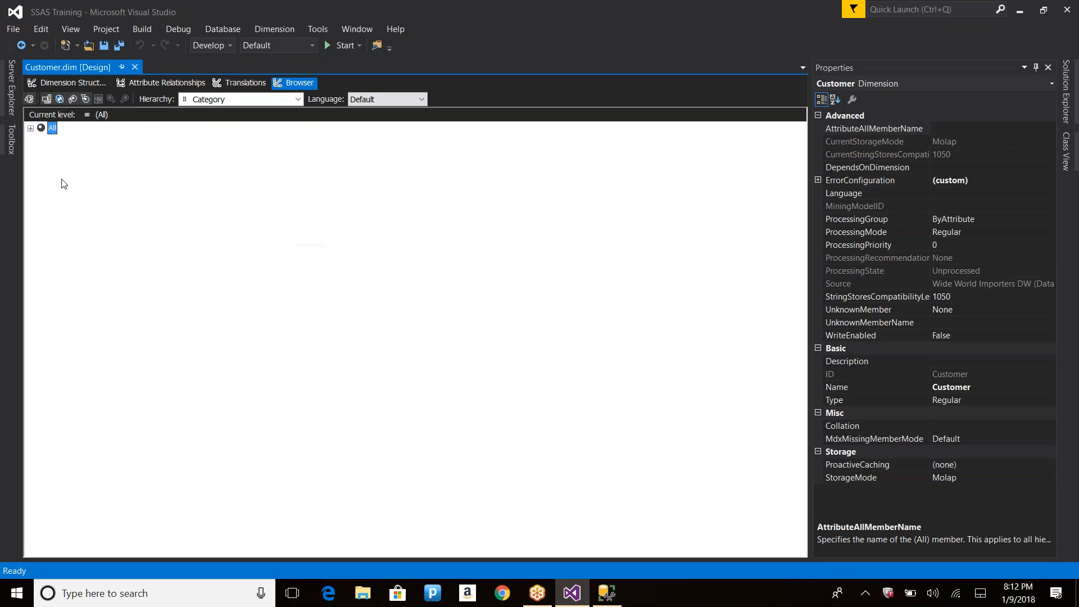
click(79, 156)
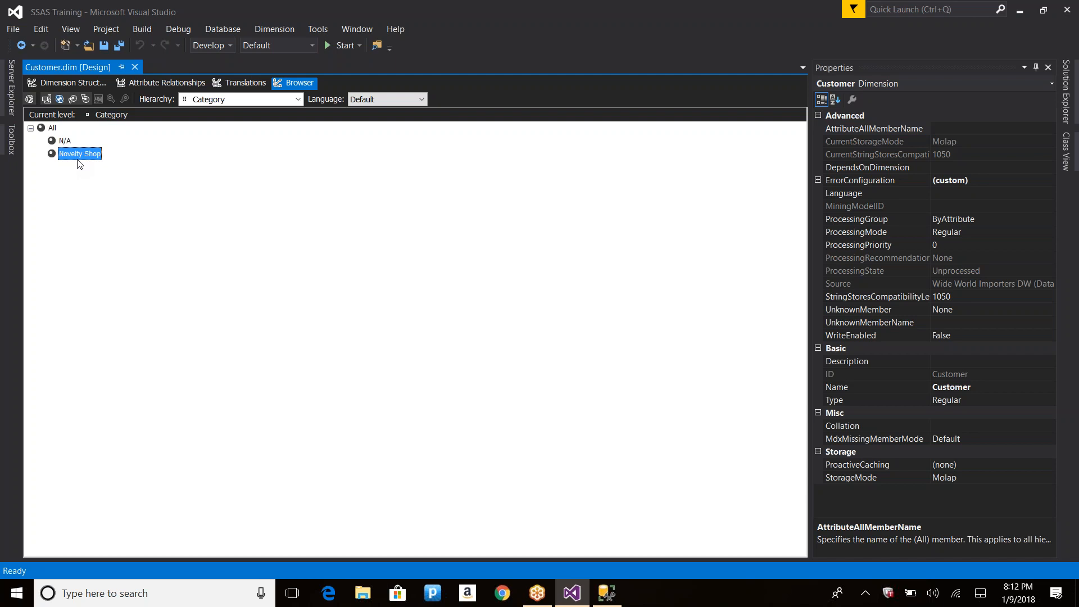
click(52, 128)
Step: Compare the N/A and Novelty Shop rows of the query results in SQL Server Management Studio with the Visual Studio dimension browser
key(alt+Tab)
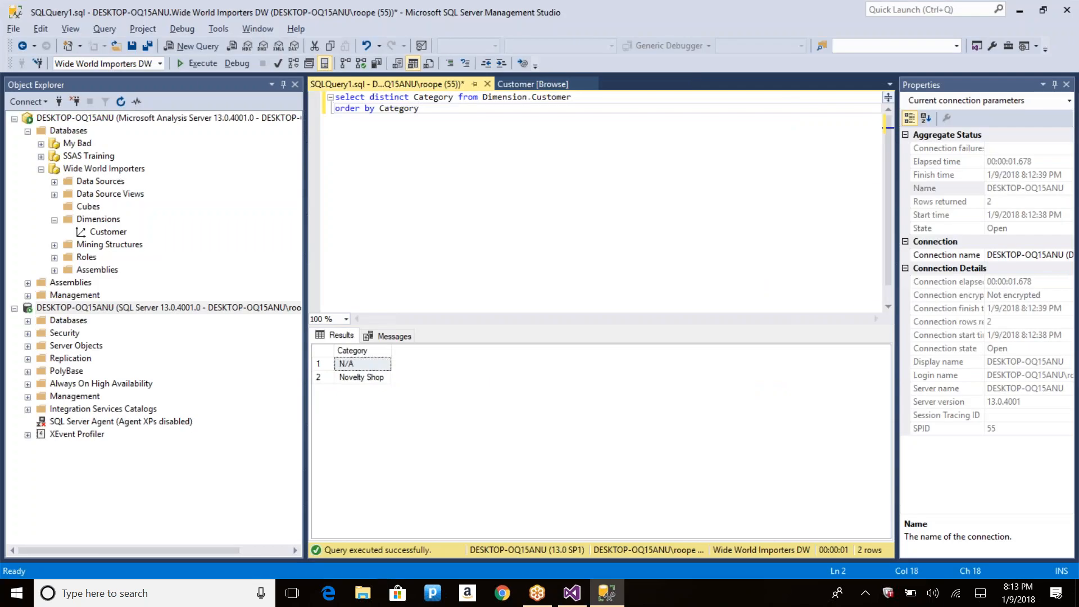
click(385, 366)
drag(384, 368, 382, 382)
click(383, 367)
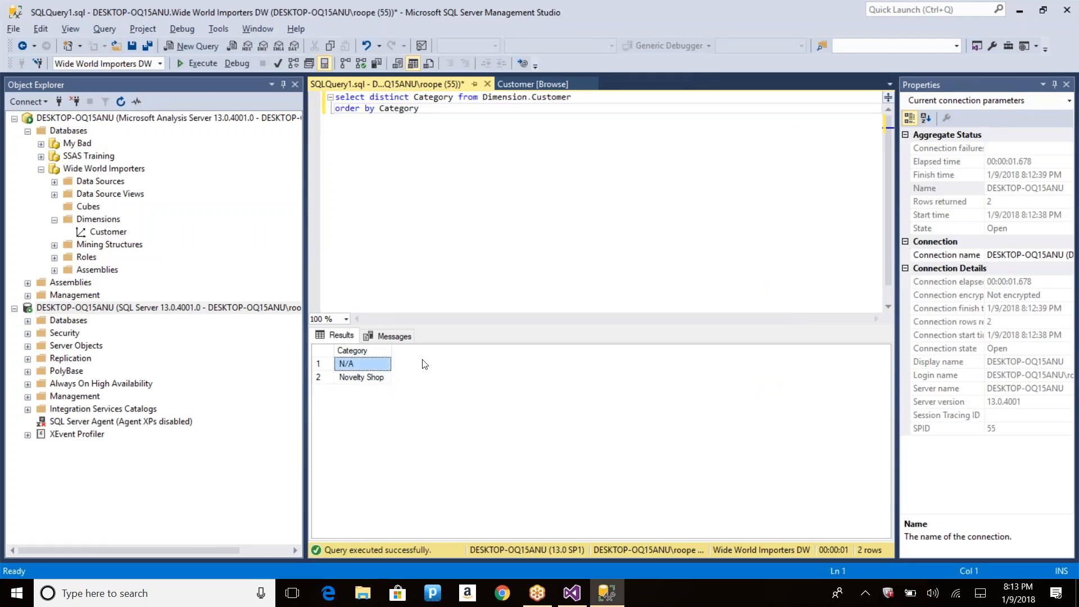
click(380, 377)
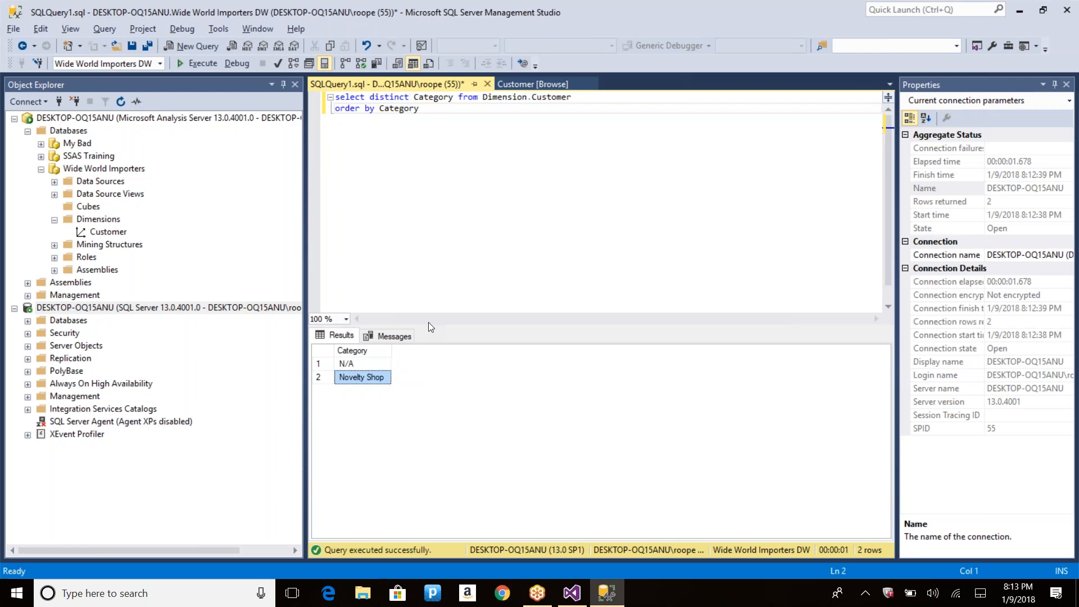
key(alt+Tab)
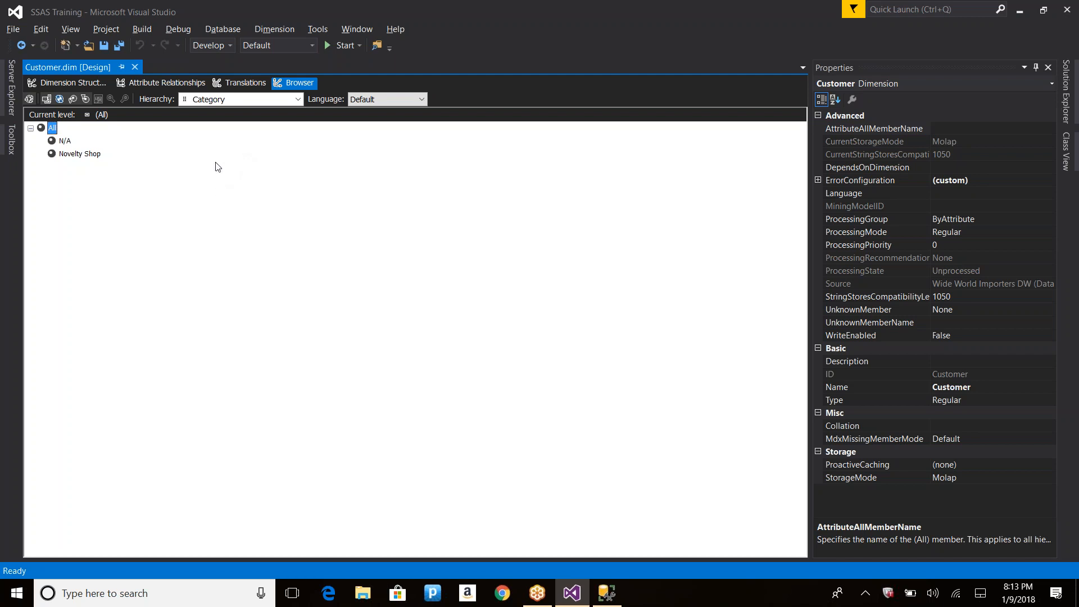
Step: In the dimension structure, set the Customer dimension's AttributeAllMemberName to Total and save the change
click(83, 85)
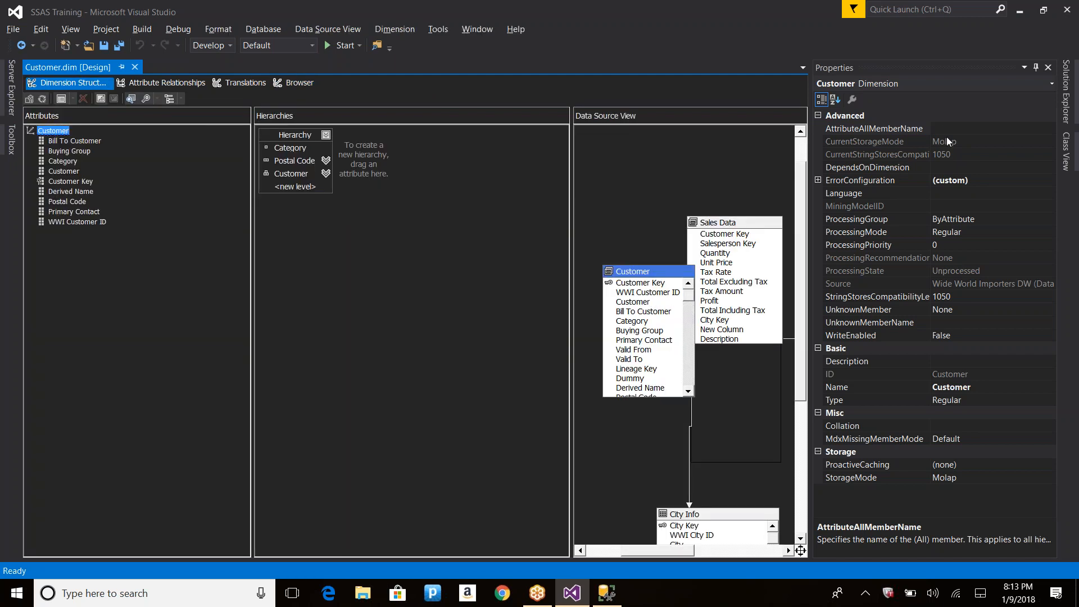
click(943, 127)
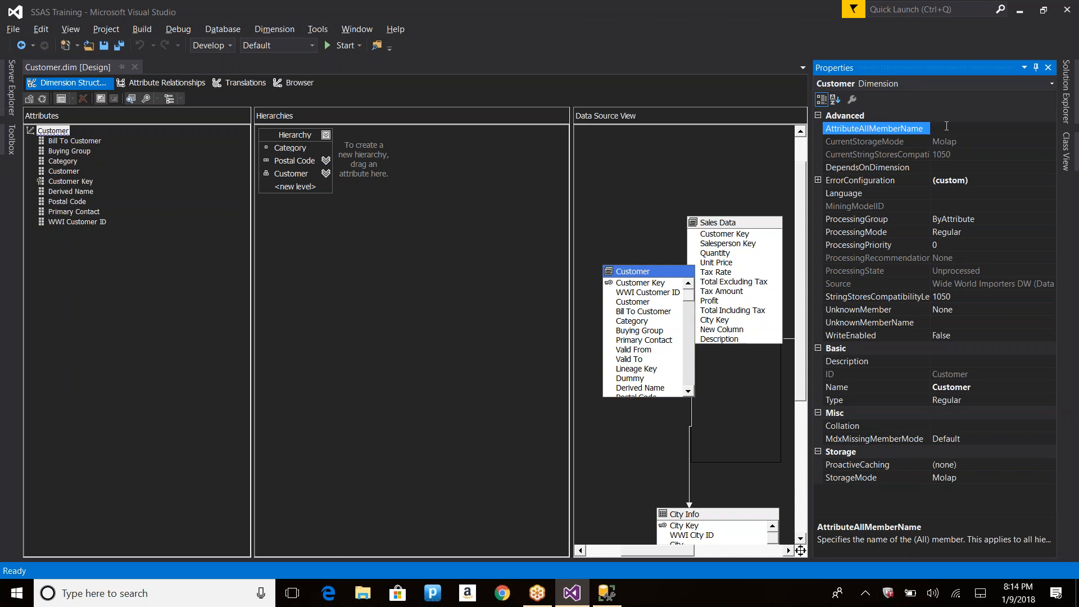
text(Total)
key(ctrl+s)
Step: Deploy the project and process the Customer dimension with Process Update, then close the processing and deployment progress windows
click(41, 101)
key(Return)
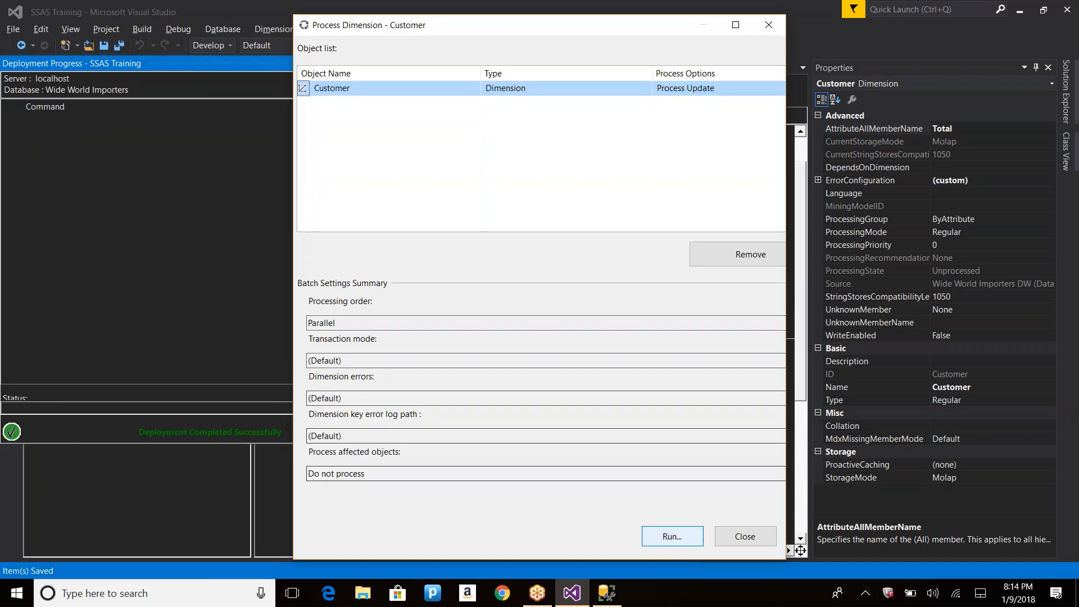
click(659, 536)
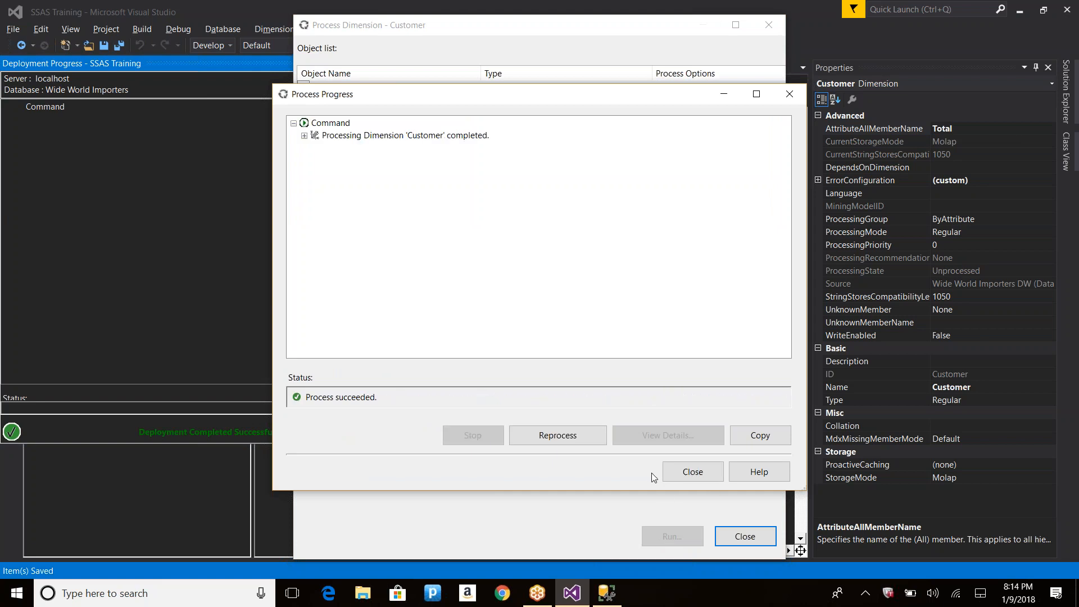
click(702, 473)
click(748, 539)
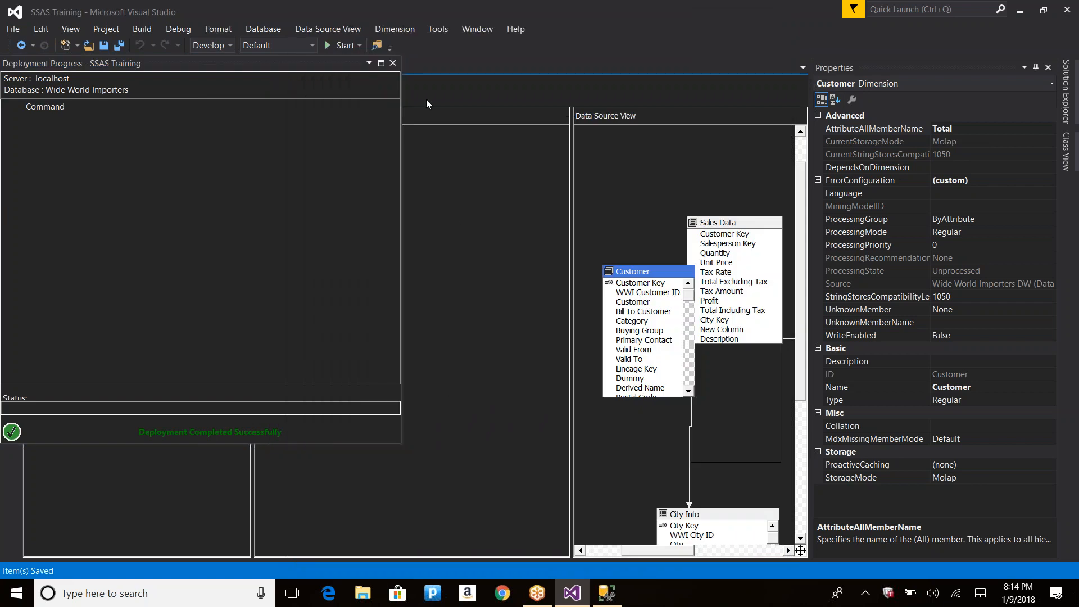
click(393, 63)
Step: Reconnect the dimension browser and examine the top-level member of the Category, Postal Code and Primary Contact hierarchies
click(287, 82)
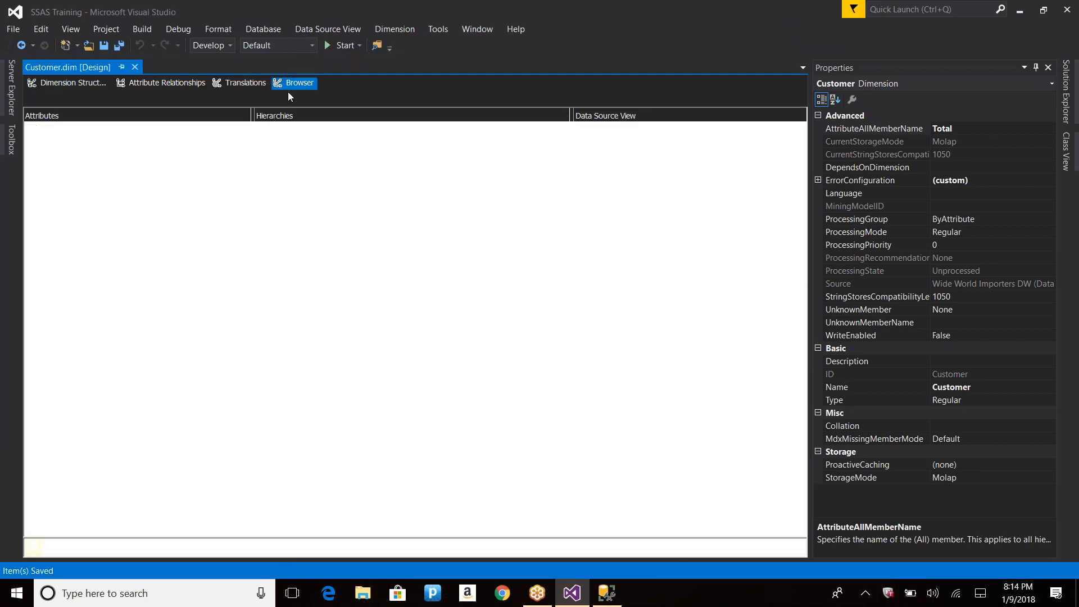
click(362, 544)
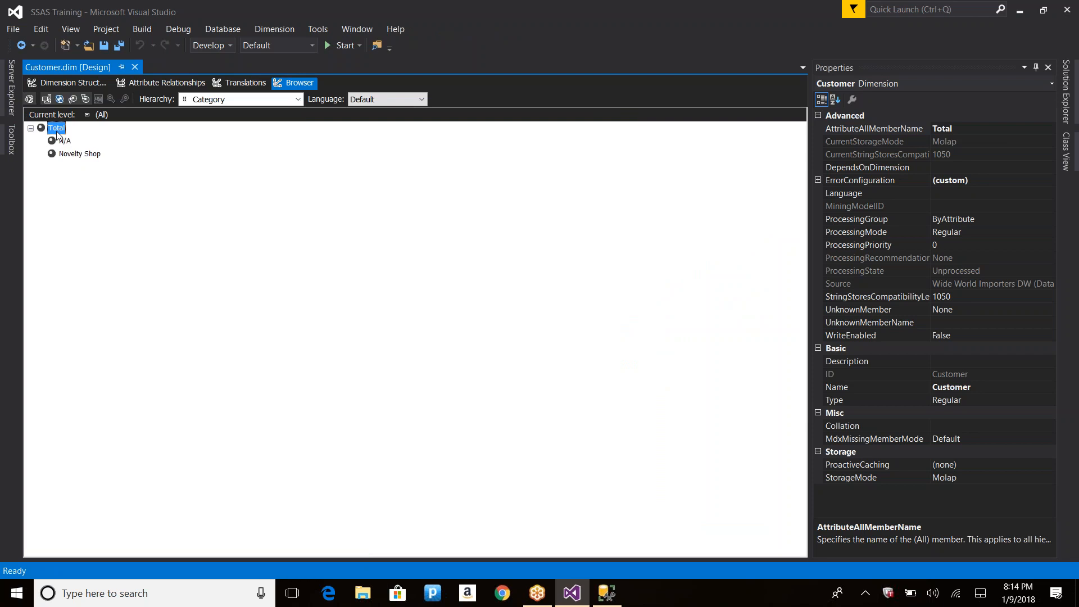
click(219, 99)
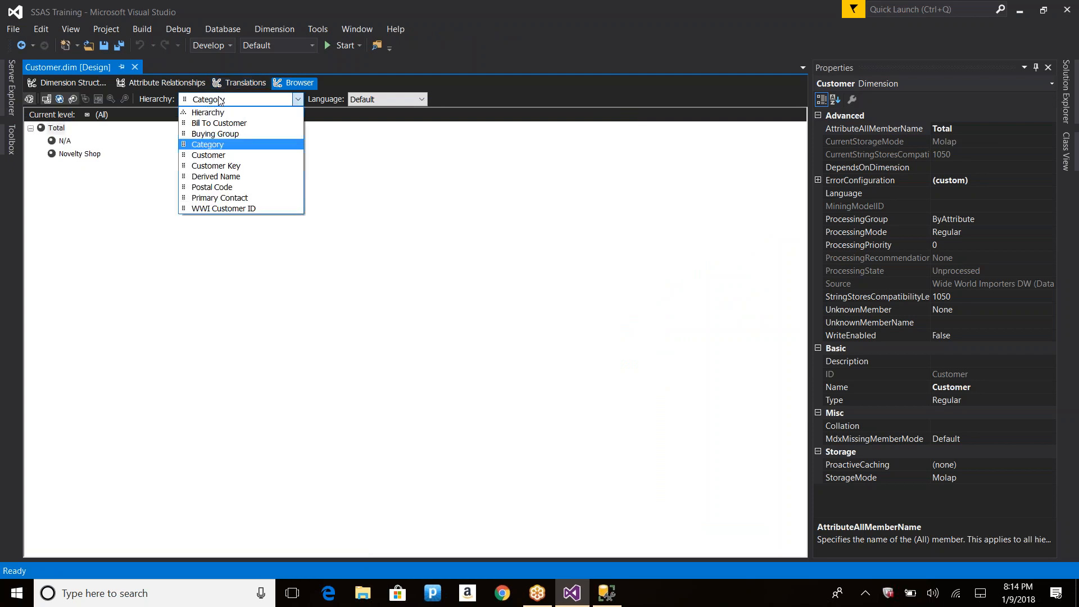
click(212, 187)
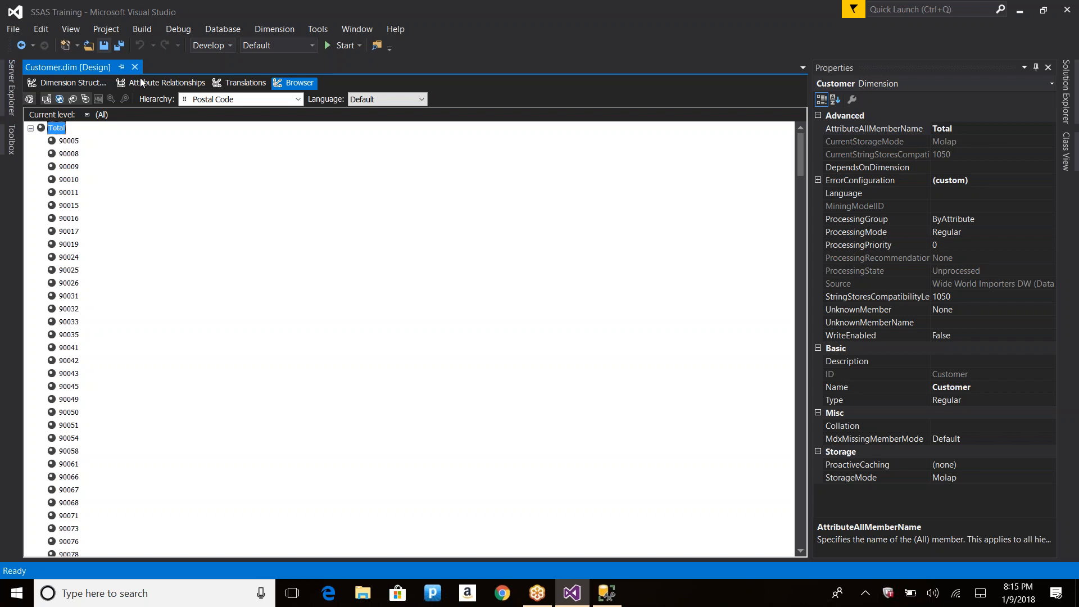
click(238, 99)
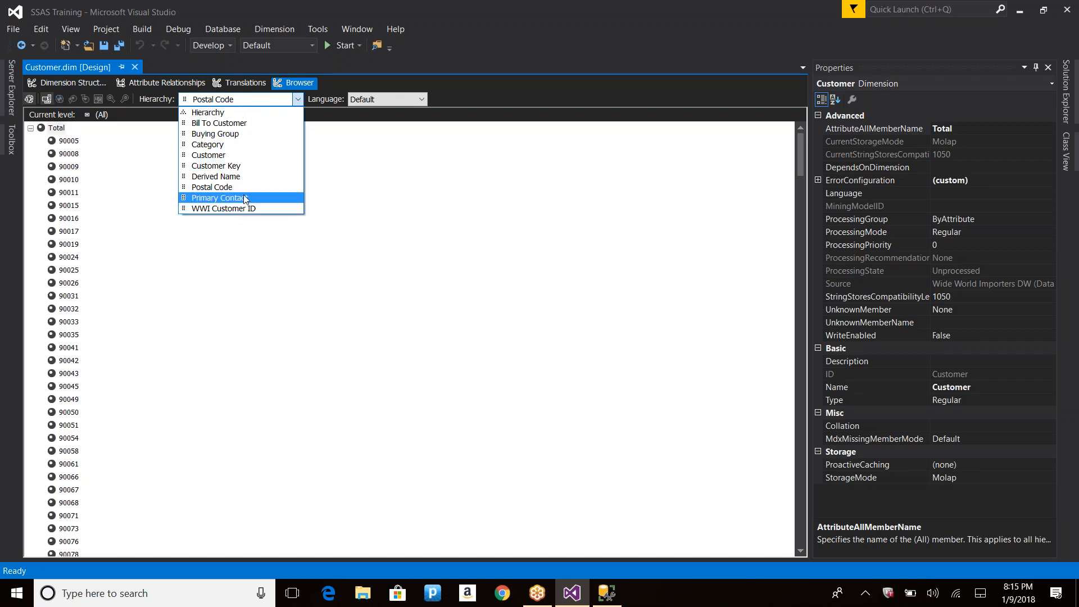
click(244, 196)
click(31, 129)
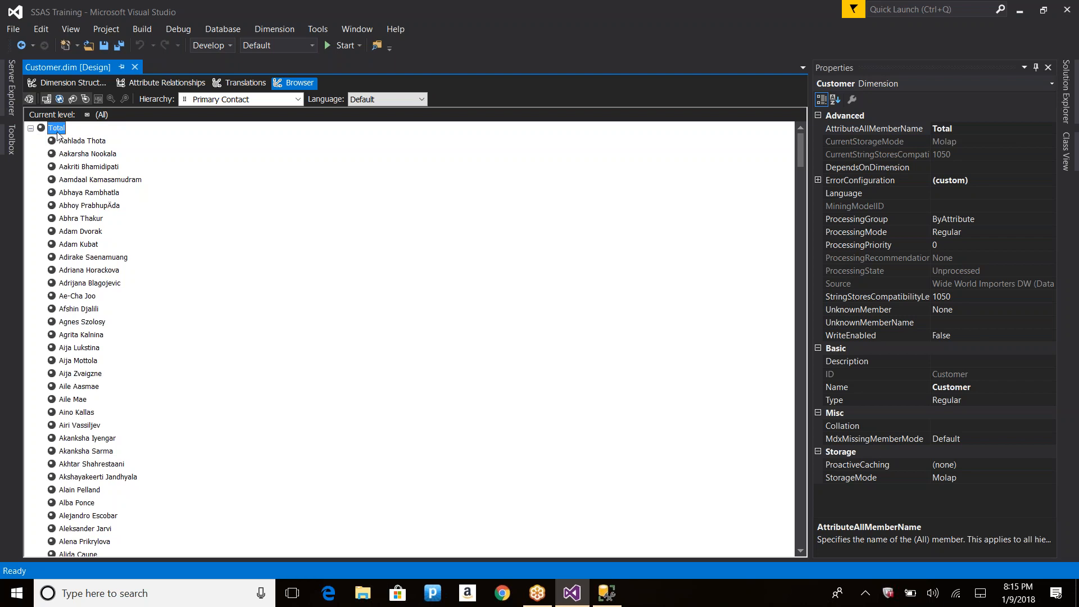
click(31, 130)
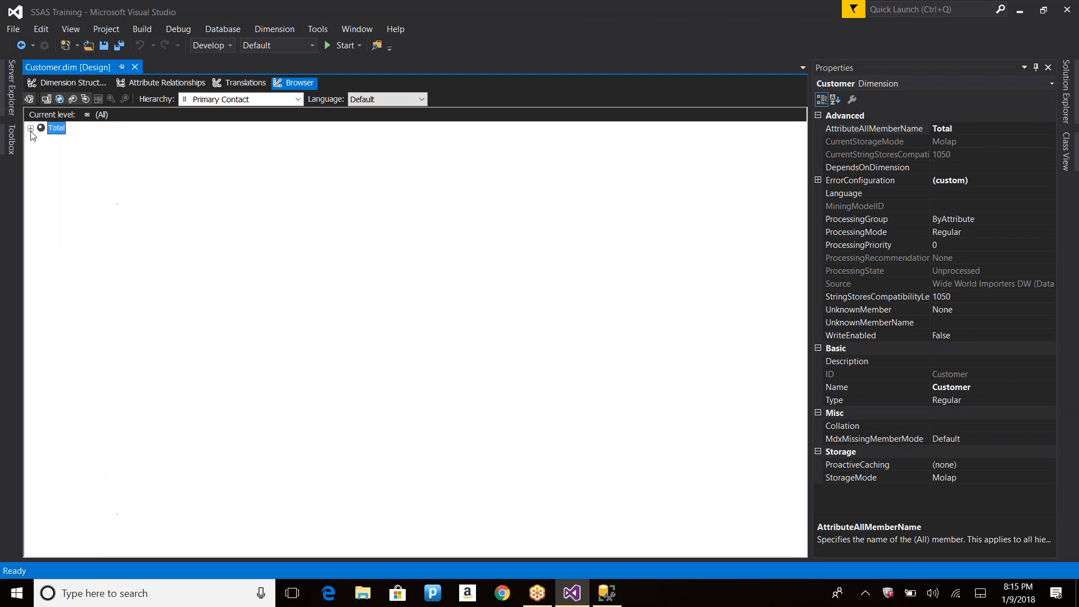
Step: Return to the dimension structure and review the CurrentStorageMode, DependsOnDimension and expanded ErrorConfiguration properties of the Customer dimension
click(75, 85)
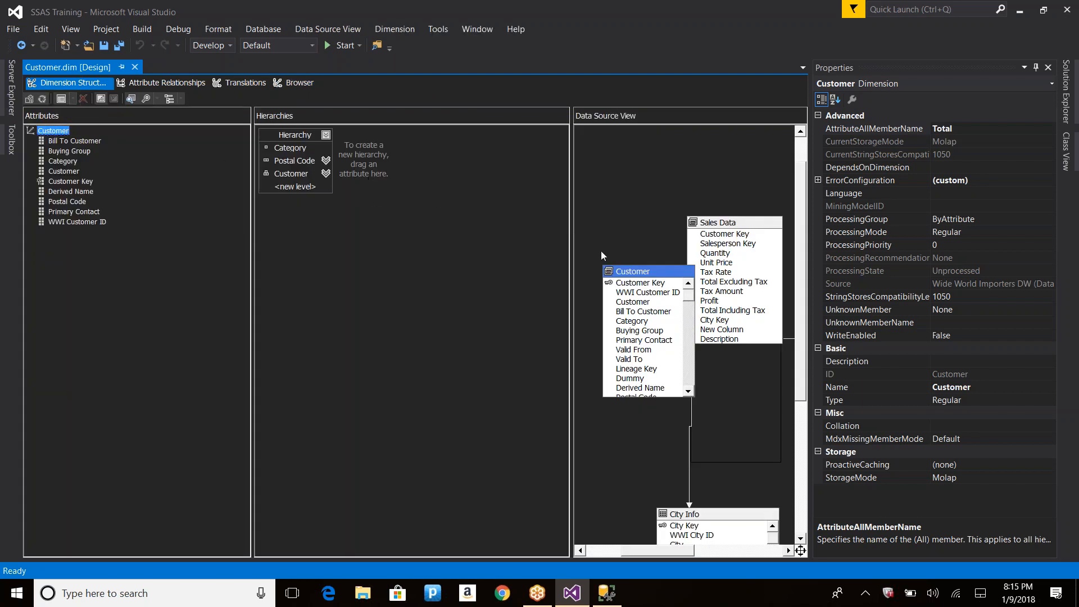
click(929, 142)
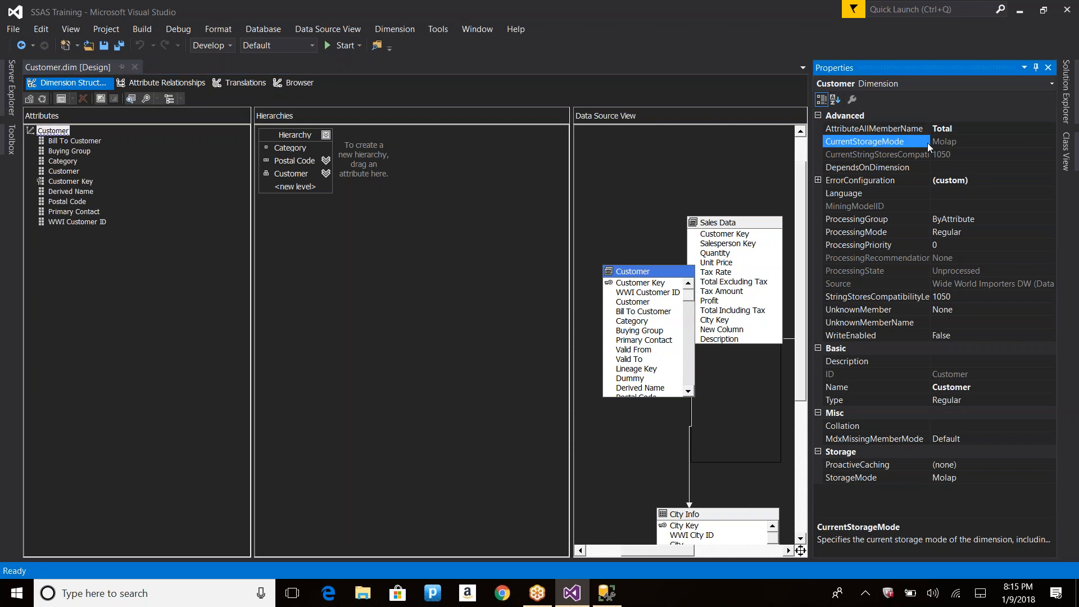
click(968, 170)
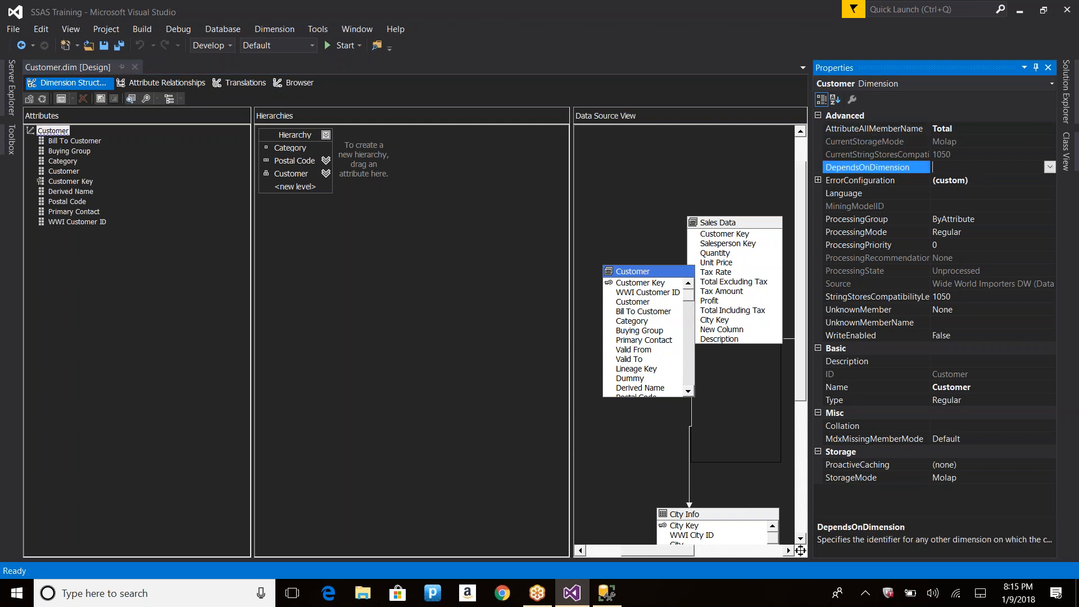
click(818, 179)
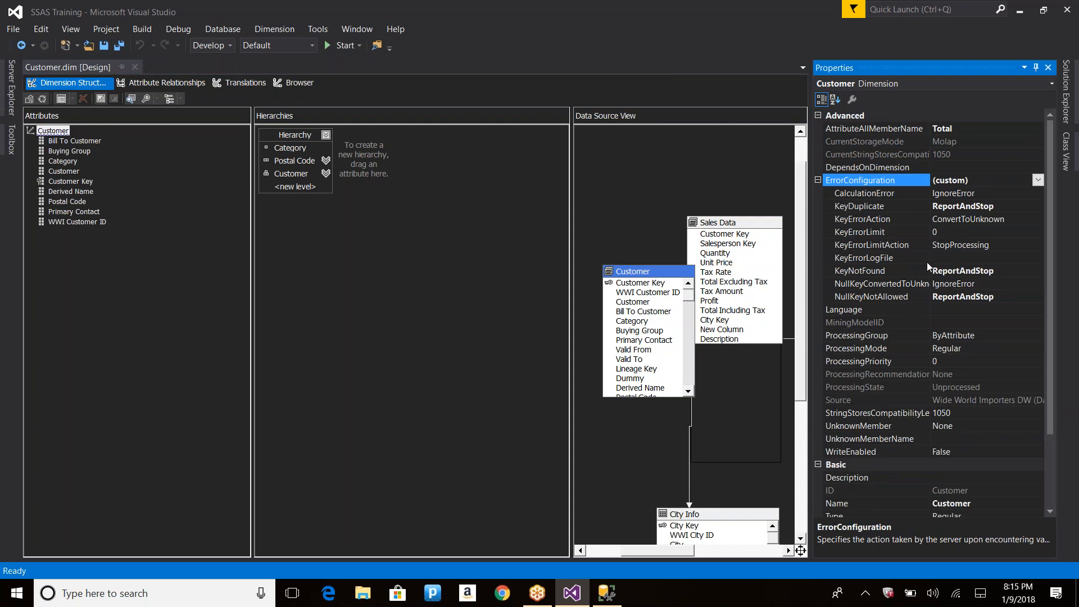
Step: Set the Customer dimension's ProcessingGroup property to ByTable
scroll(977, 276, down, 2)
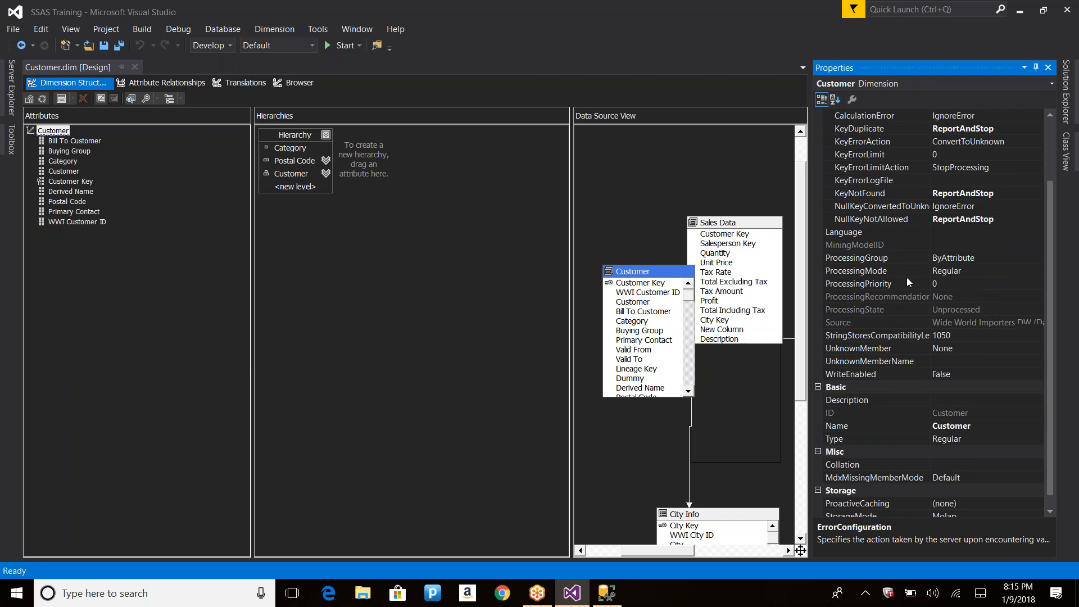
click(866, 257)
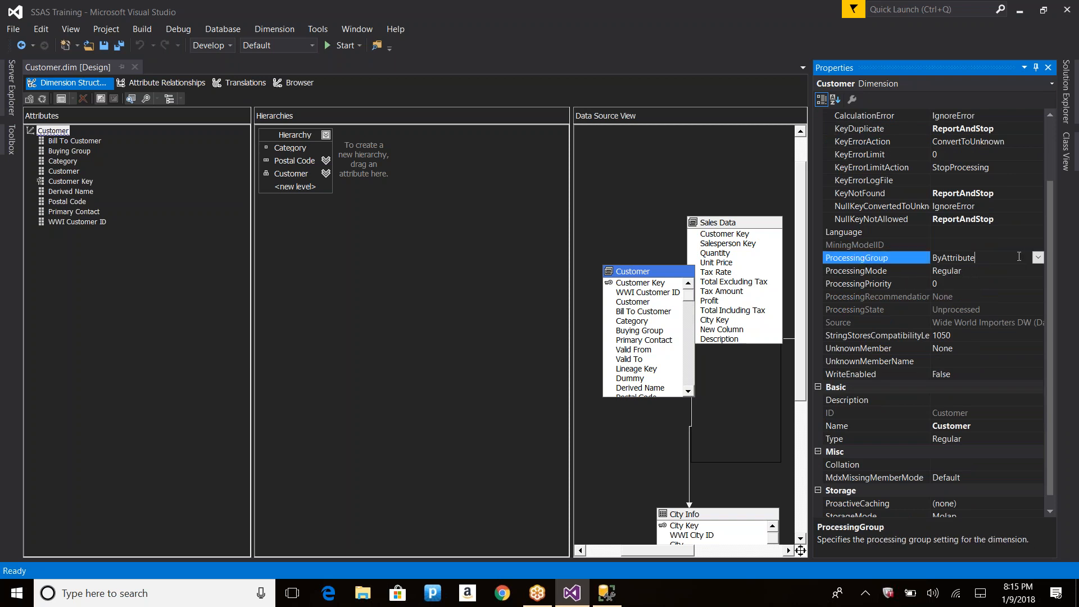
click(1039, 258)
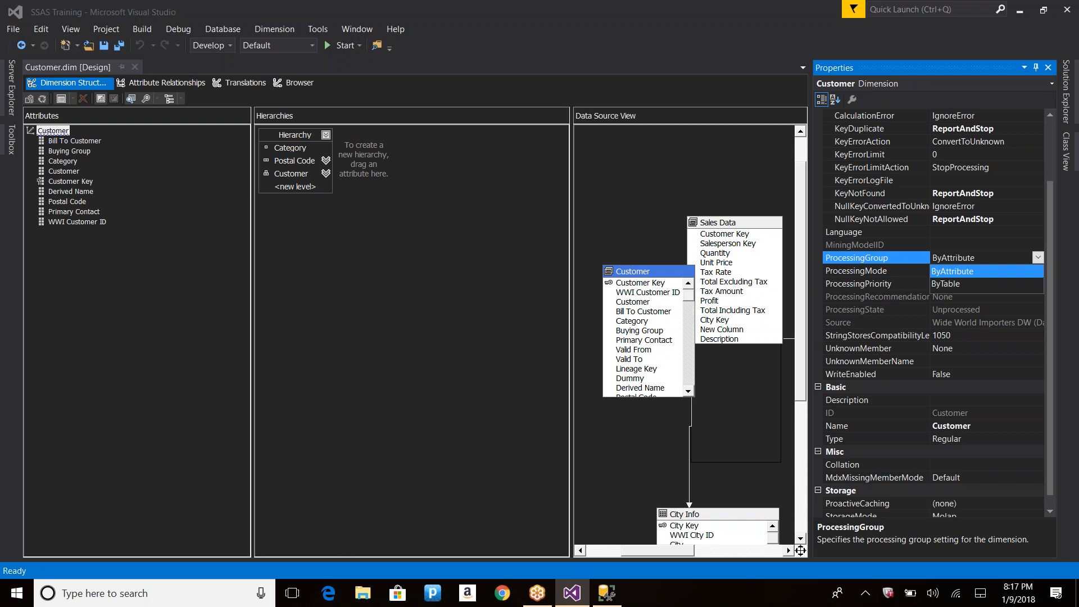
click(954, 286)
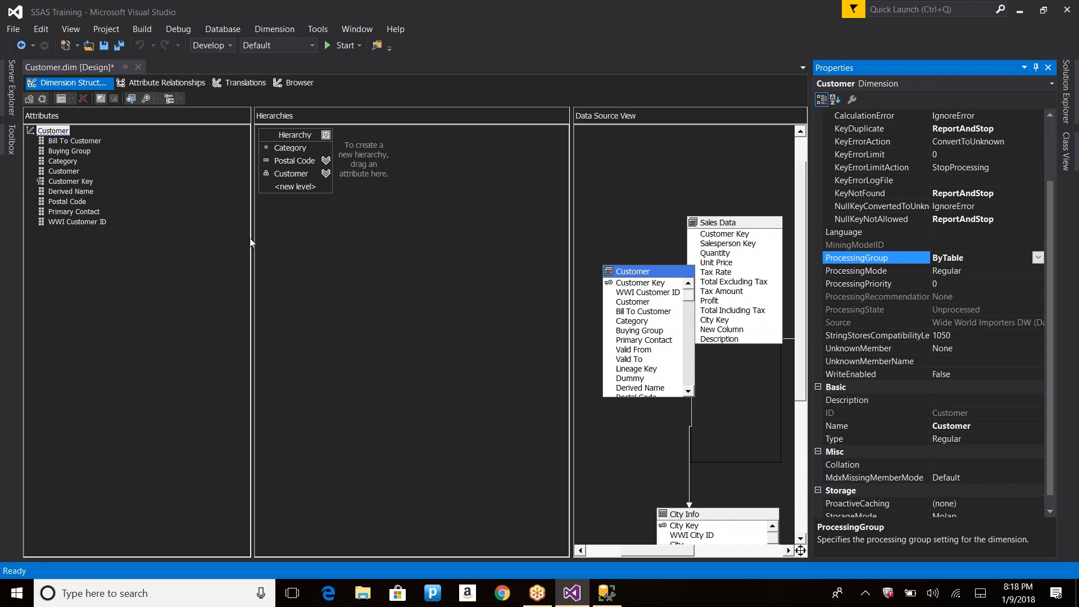
Step: Build and deploy the project, overwriting the Wide World Importers database, and run Process Update on the Customer dimension
click(44, 99)
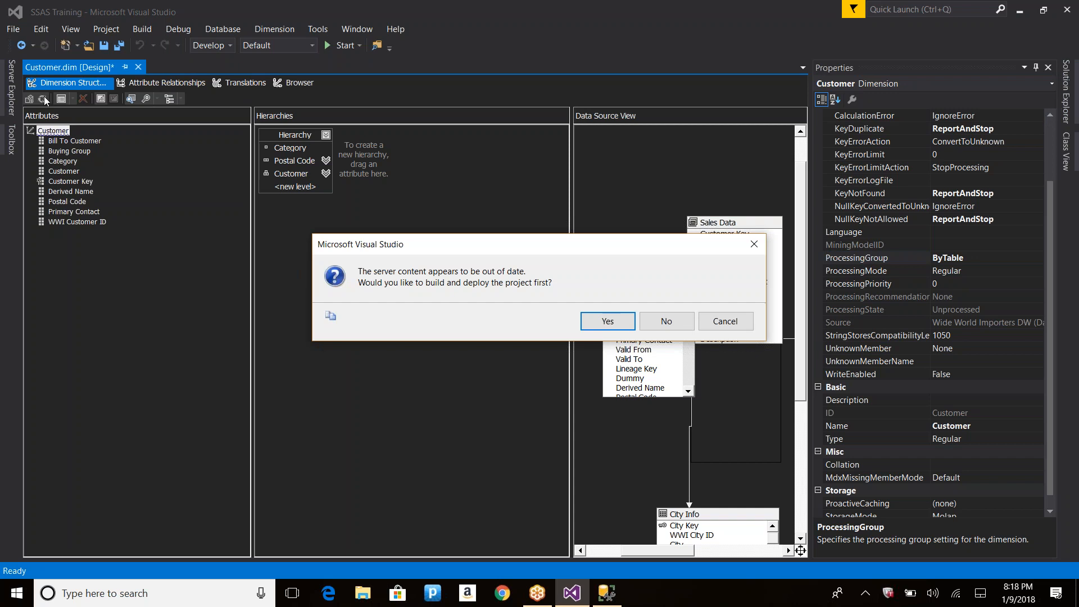
key(Return)
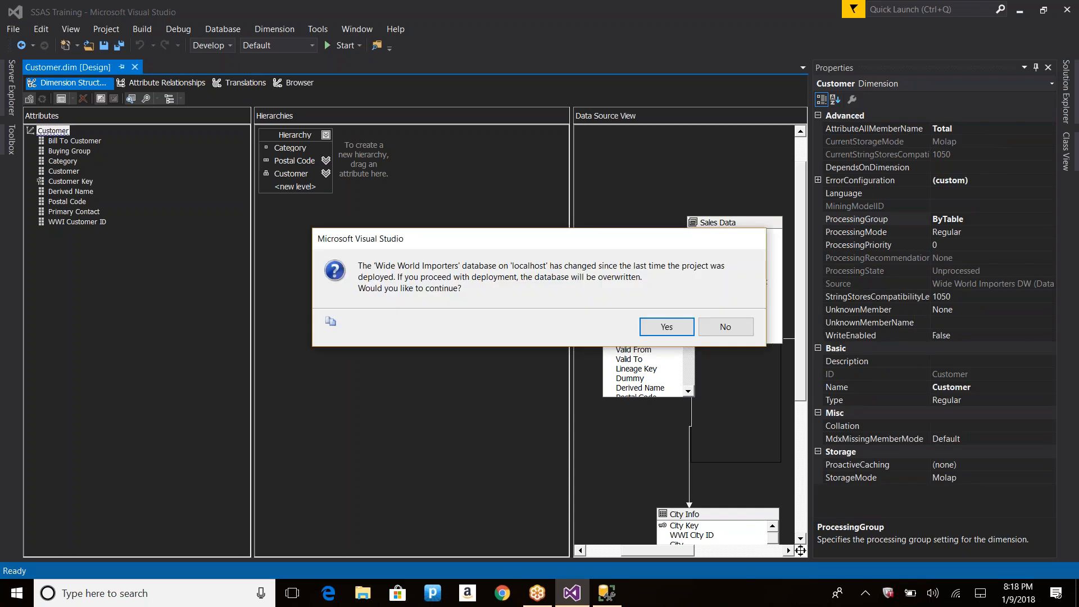
key(Return)
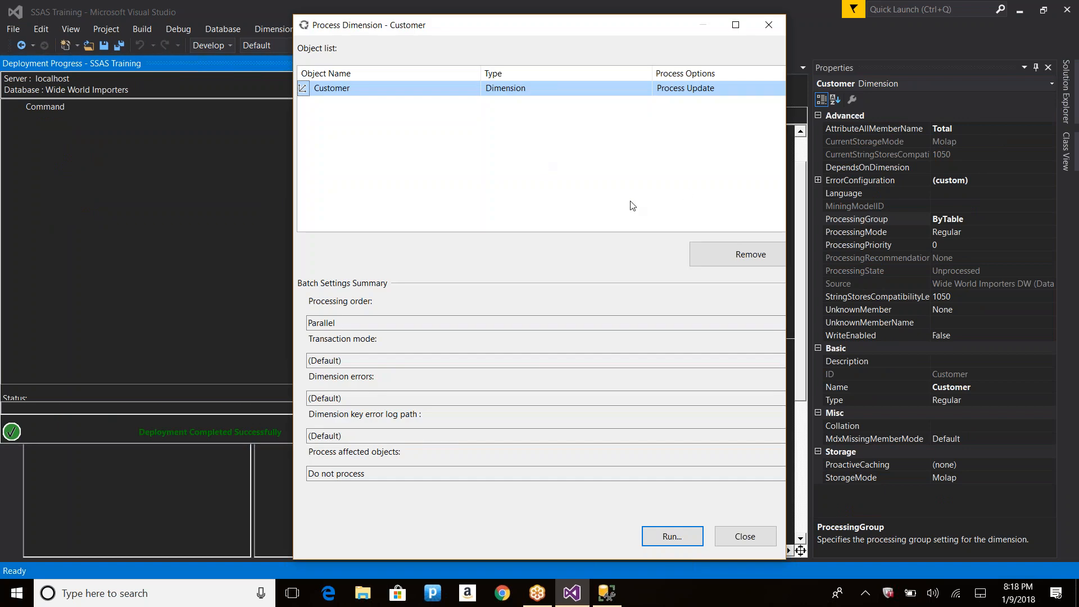
click(681, 539)
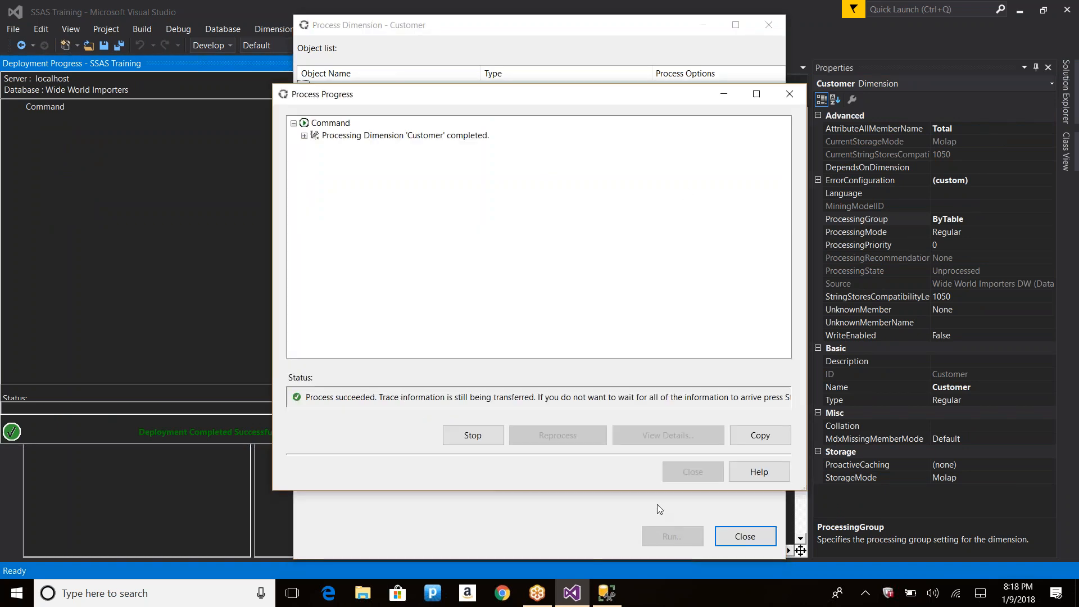
Step: Expand the Customer dimension's processing log and examine the Bill To Customer, Buying Group and Category attribute entries
click(306, 135)
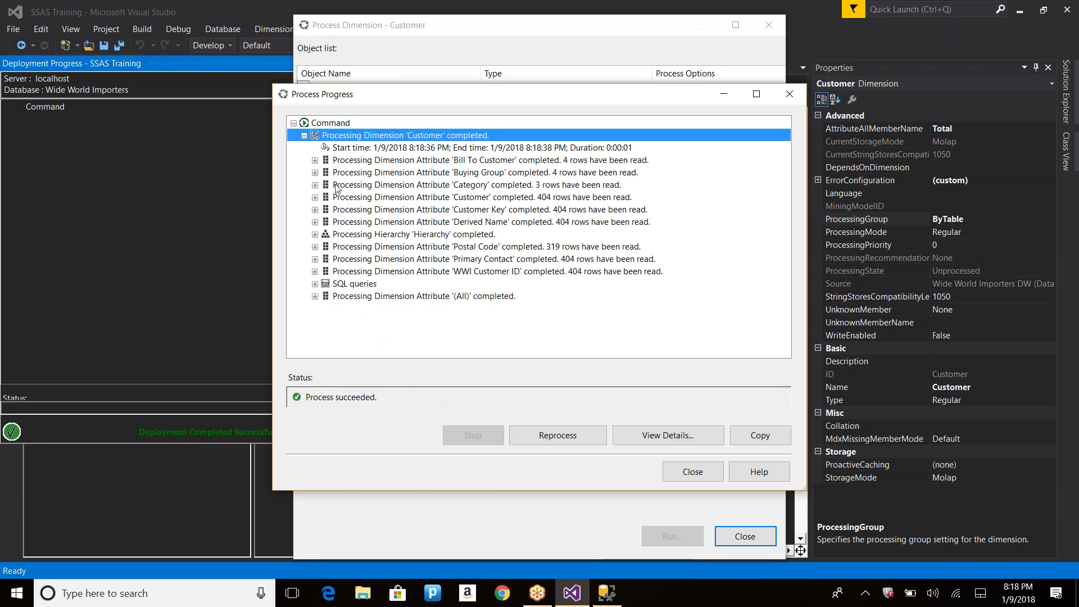
click(325, 160)
click(315, 160)
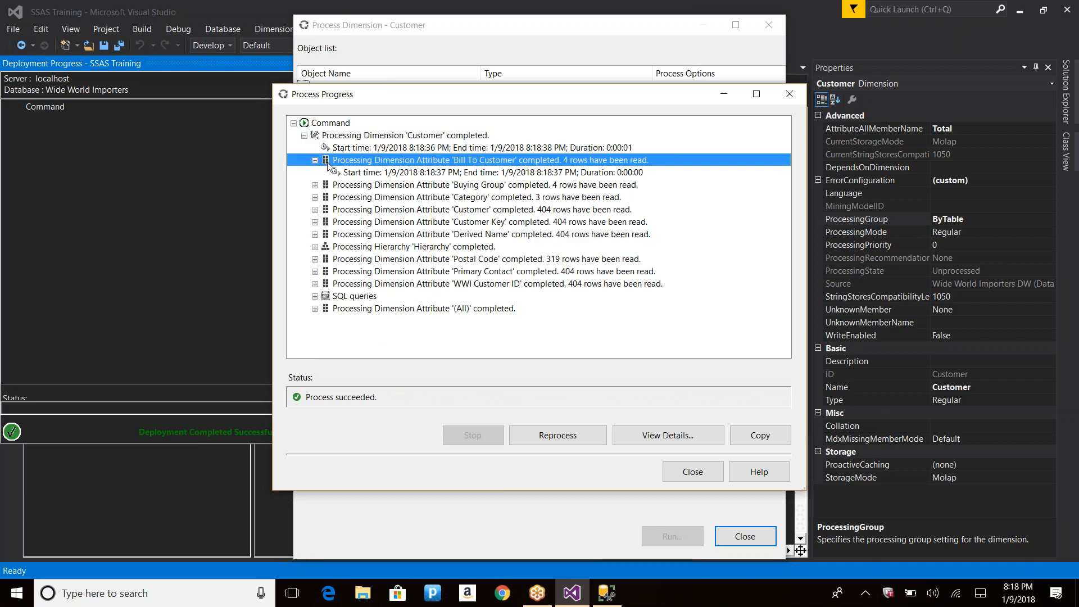
click(378, 172)
click(315, 185)
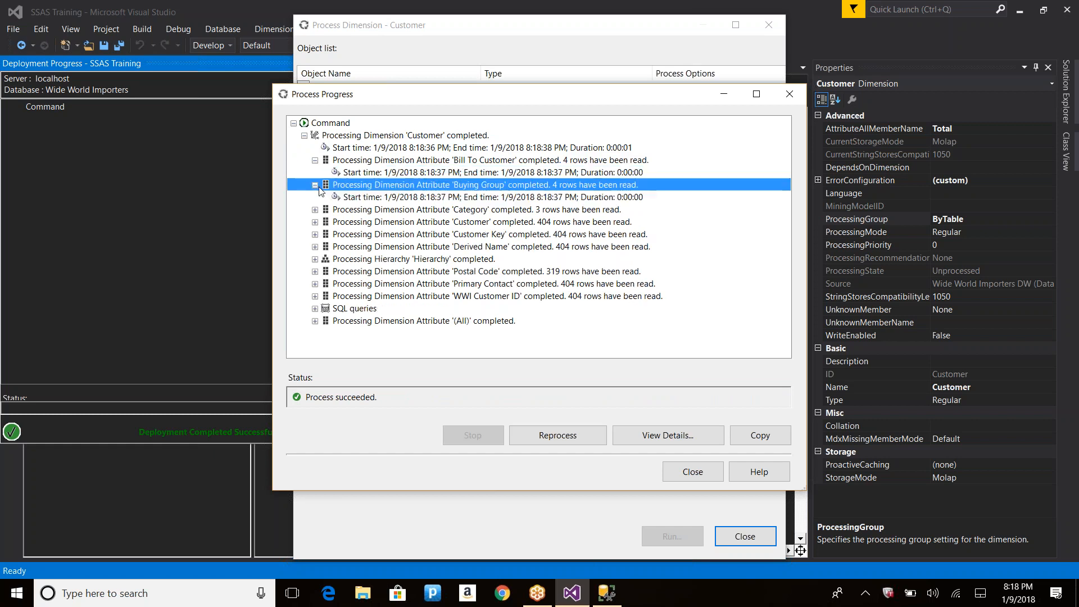
click(374, 197)
click(325, 212)
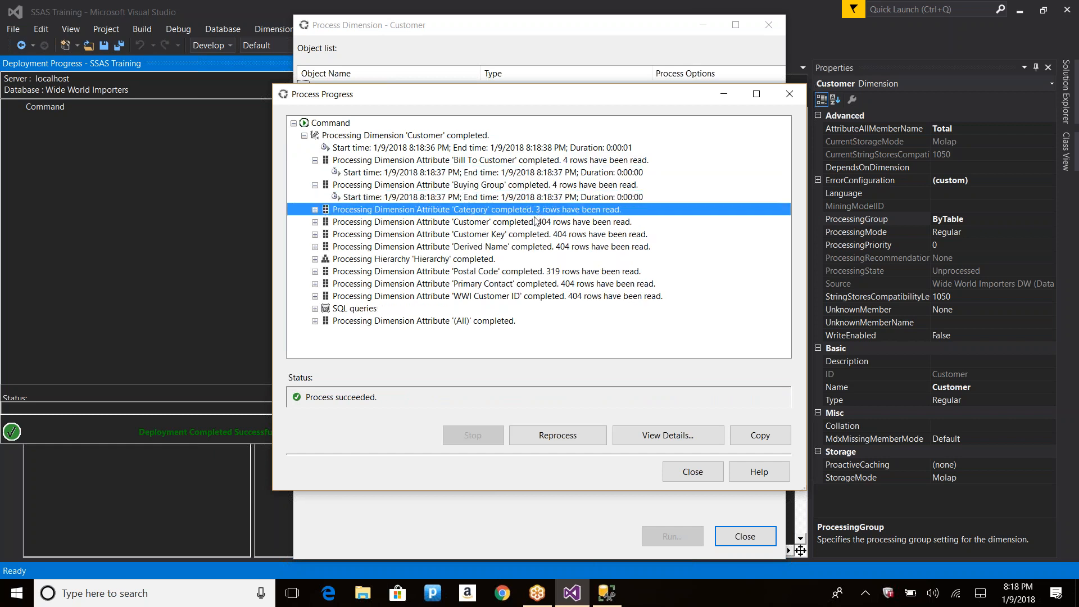
click(315, 209)
Step: Expand the SQL queries entry in the processing log and open the full details of its SELECT statement
double_click(320, 323)
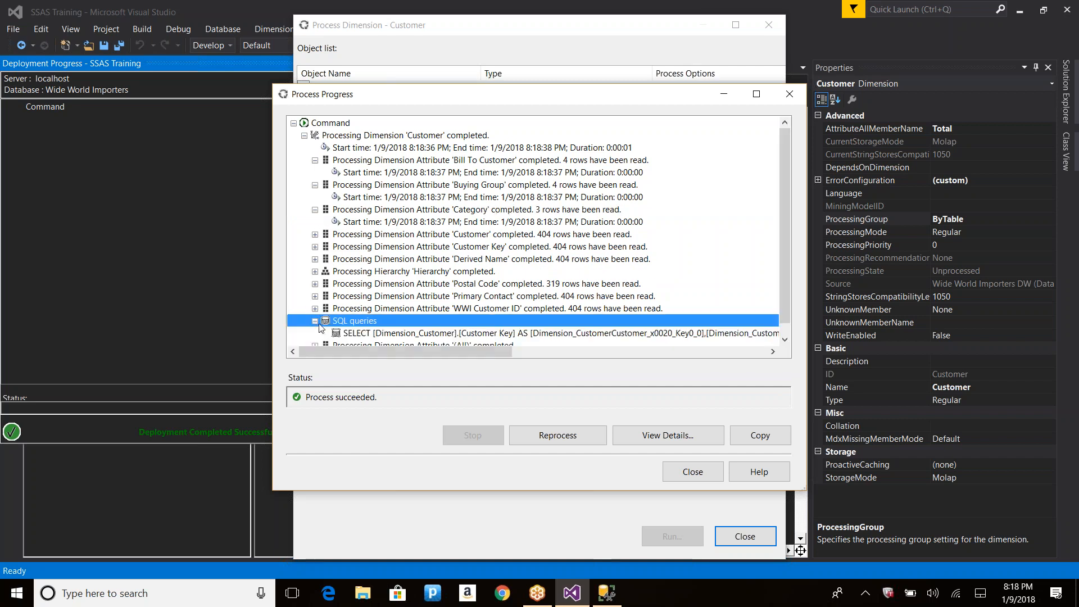
scroll(579, 306, down, 1)
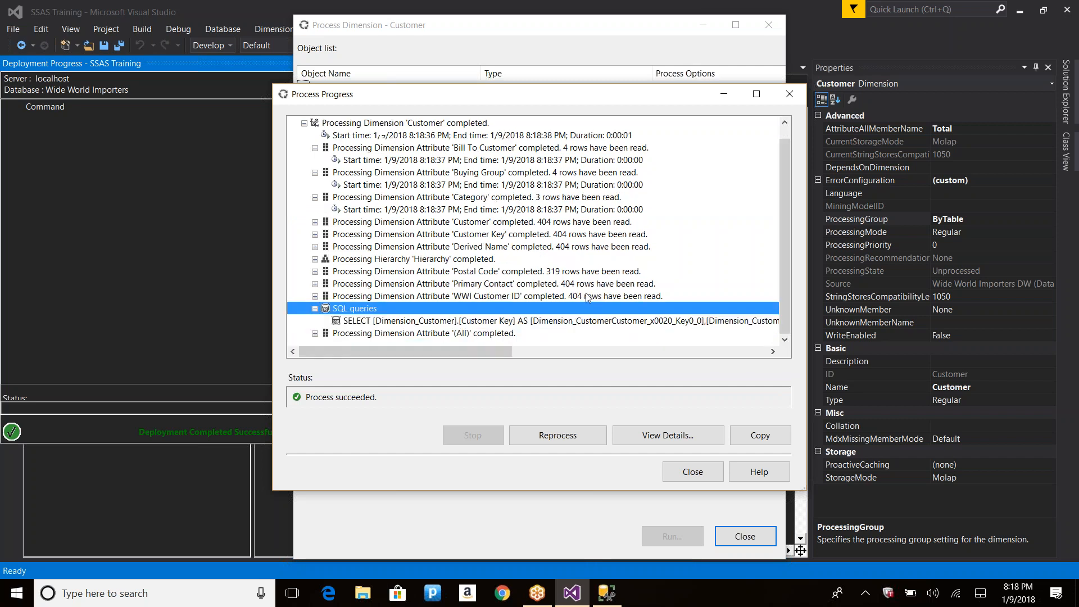
click(543, 323)
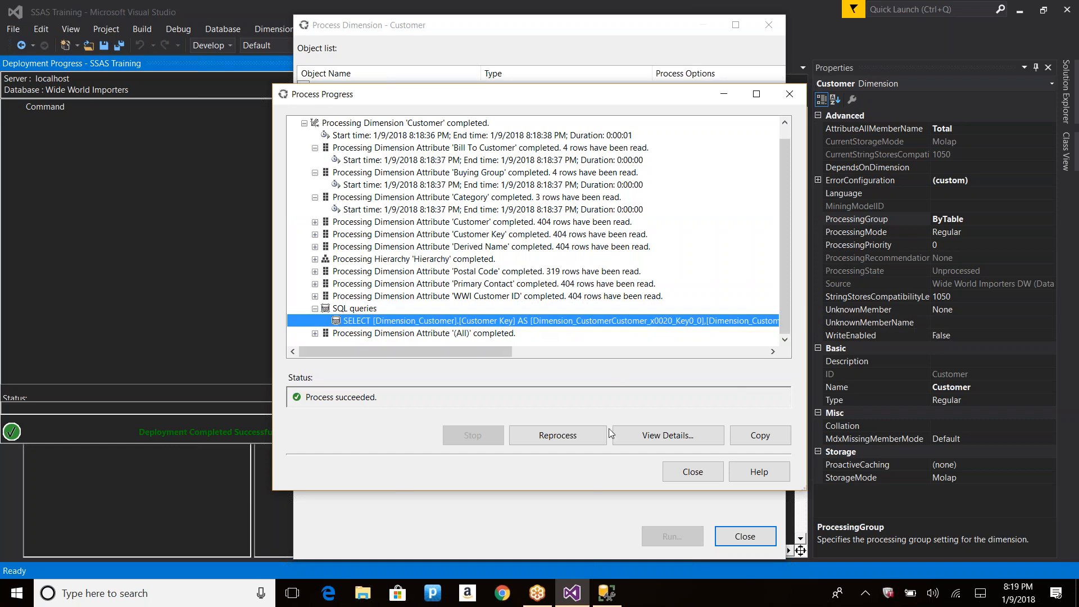
click(668, 435)
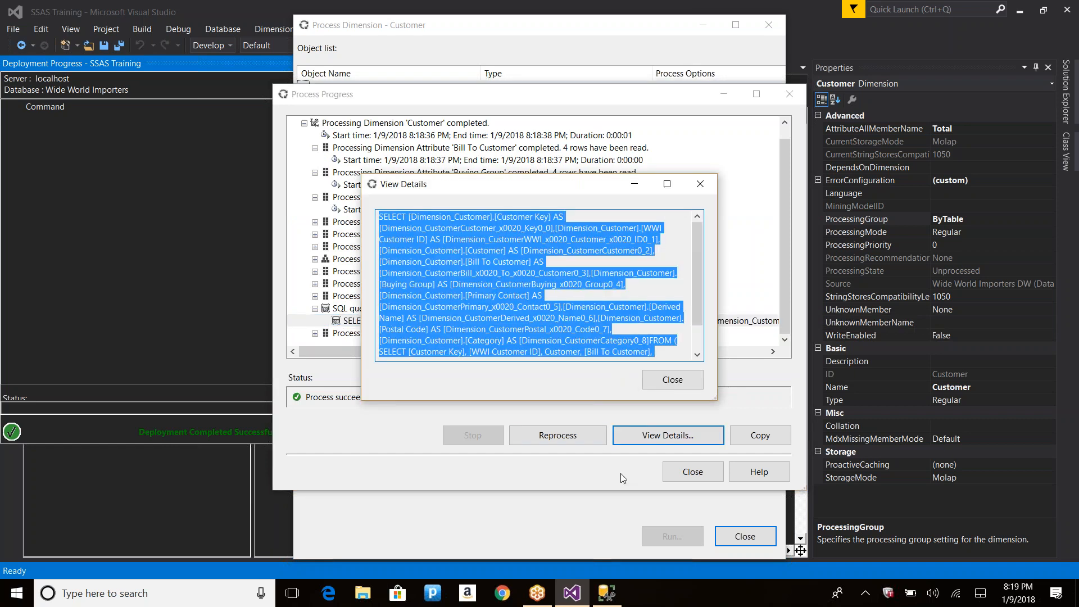
Step: Switch to SQL Server Management Studio, paste the processing SELECT statement into a new query, execute it and look across its result columns
click(610, 595)
click(423, 109)
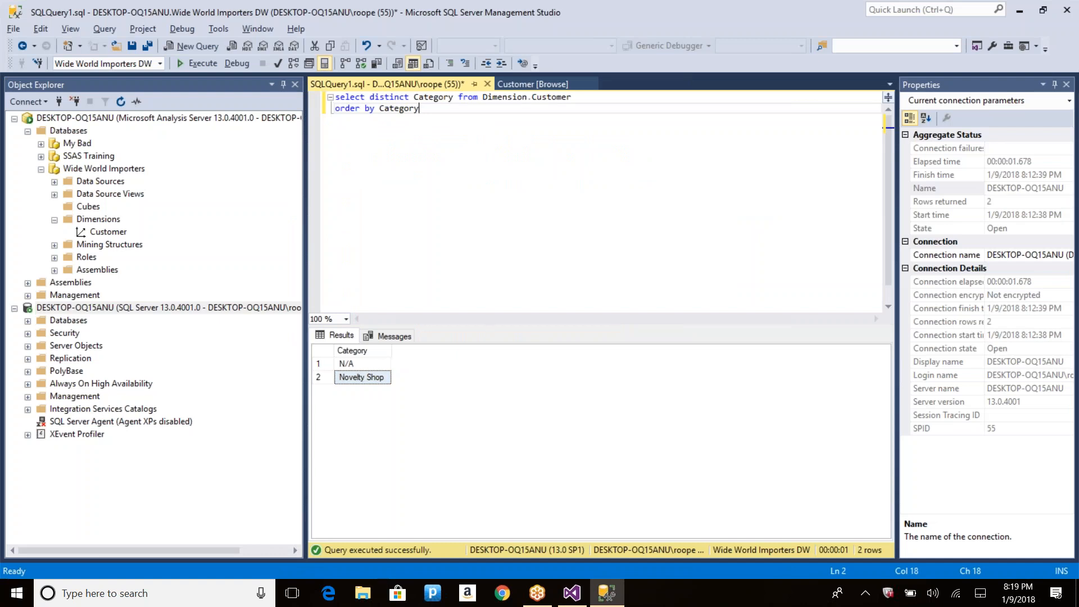
key(ctrl+n)
key(ctrl+v)
key(F5)
drag(429, 531, 774, 532)
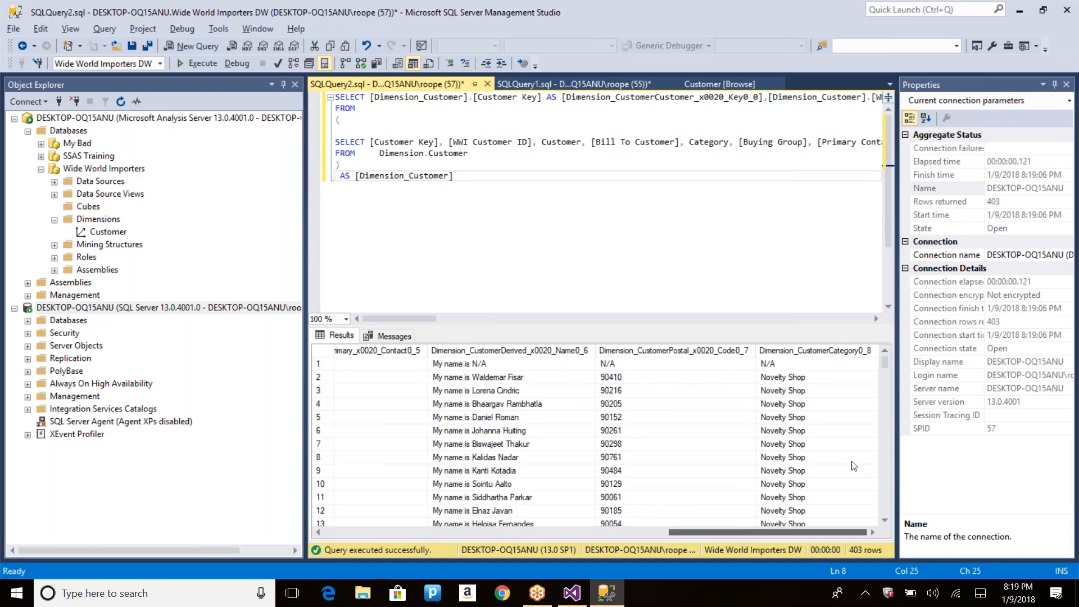
drag(771, 532, 355, 551)
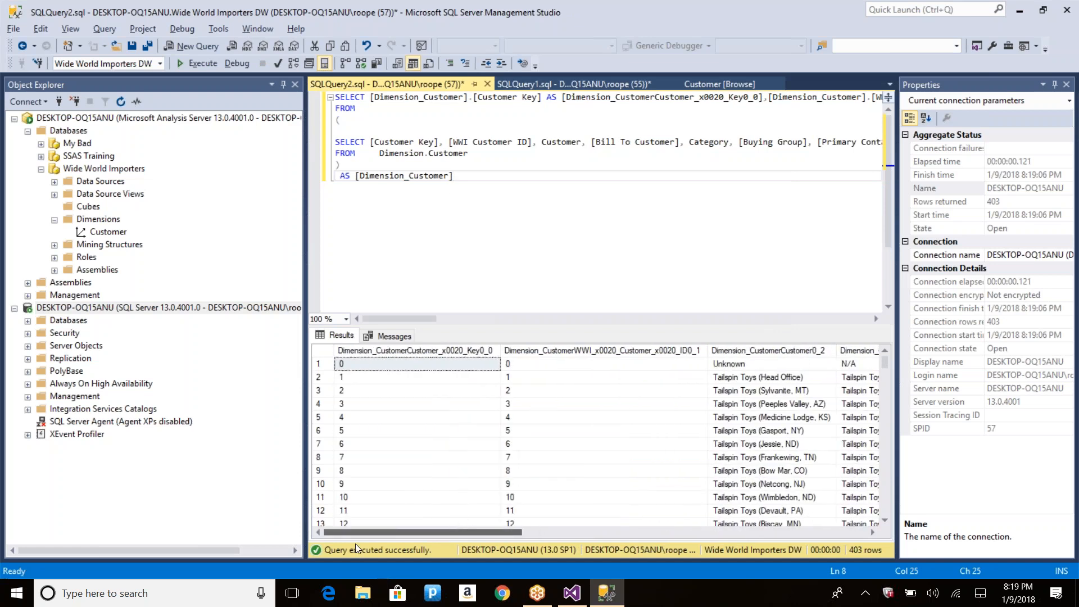
Step: Switch back to Visual Studio and close the query details and the Customer dimension's processing windows
key(alt+Tab)
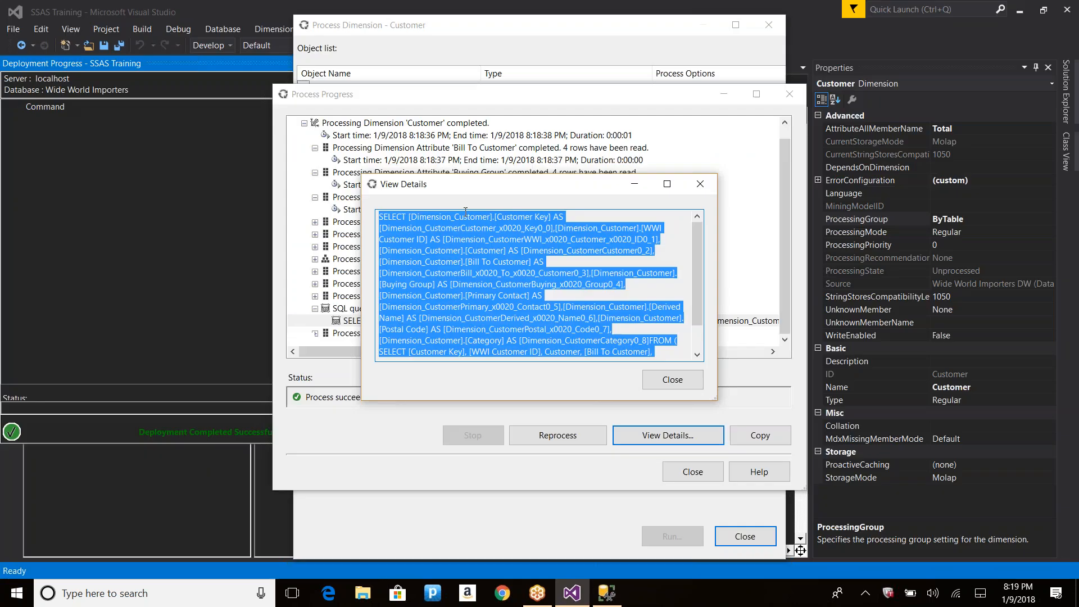
click(664, 382)
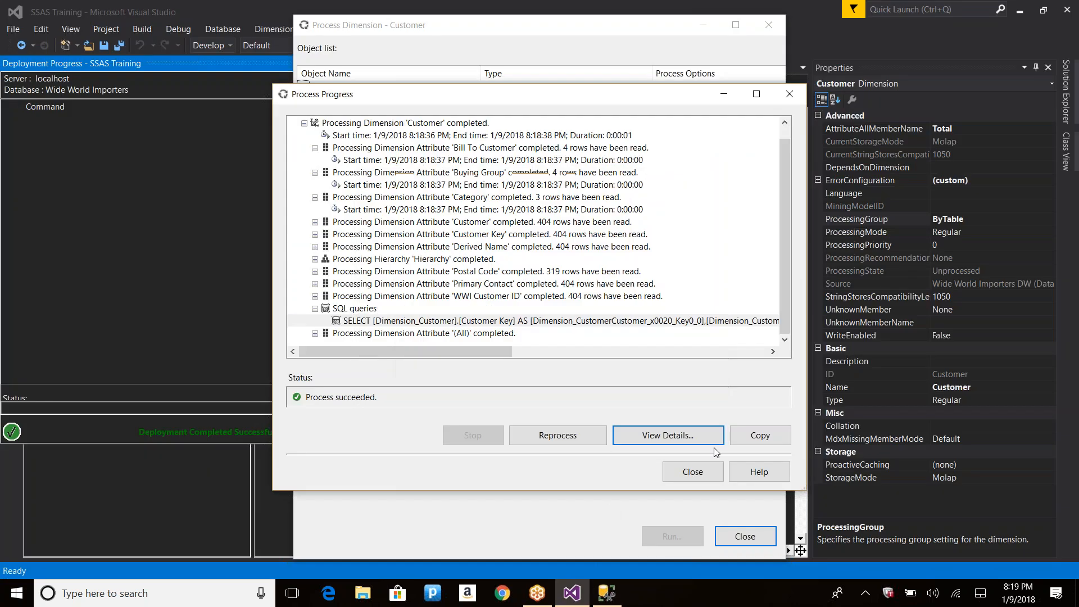
click(696, 474)
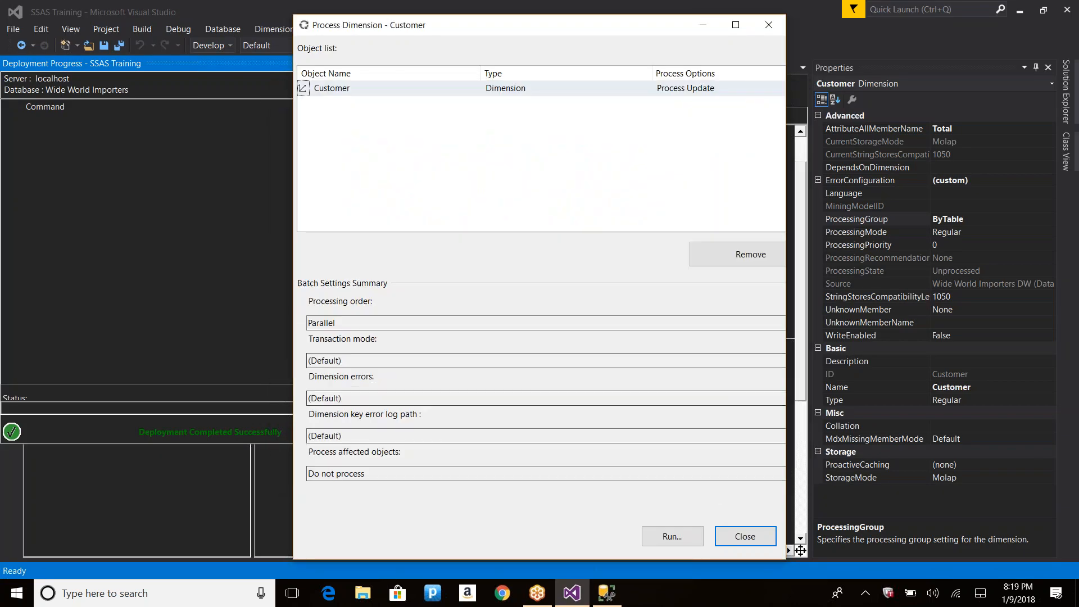
click(745, 536)
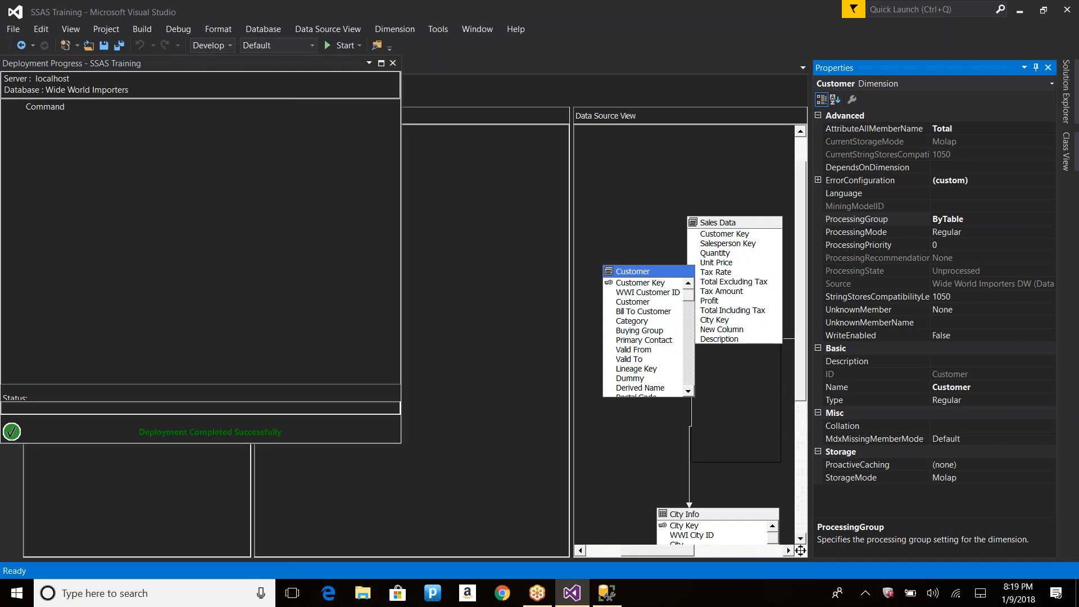
Step: Set the Customer dimension's ProcessingGroup property to ByAttribute
click(1037, 218)
click(1049, 219)
click(960, 234)
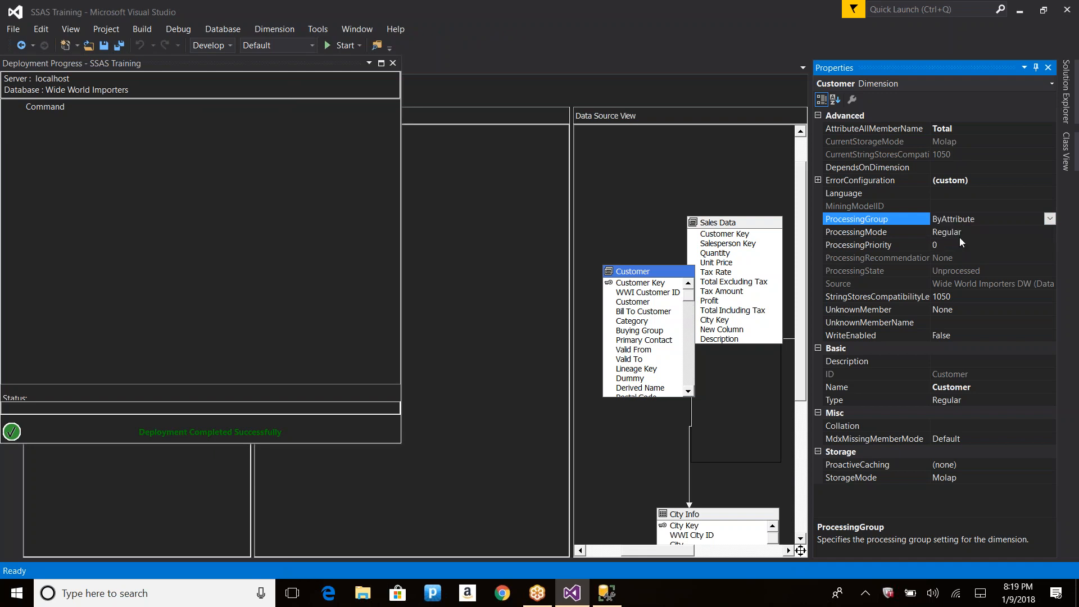
Step: Redeploy the project to the Wide World Importers database and run Process Update on the Customer dimension
click(393, 64)
click(42, 98)
key(Return)
key(Return)
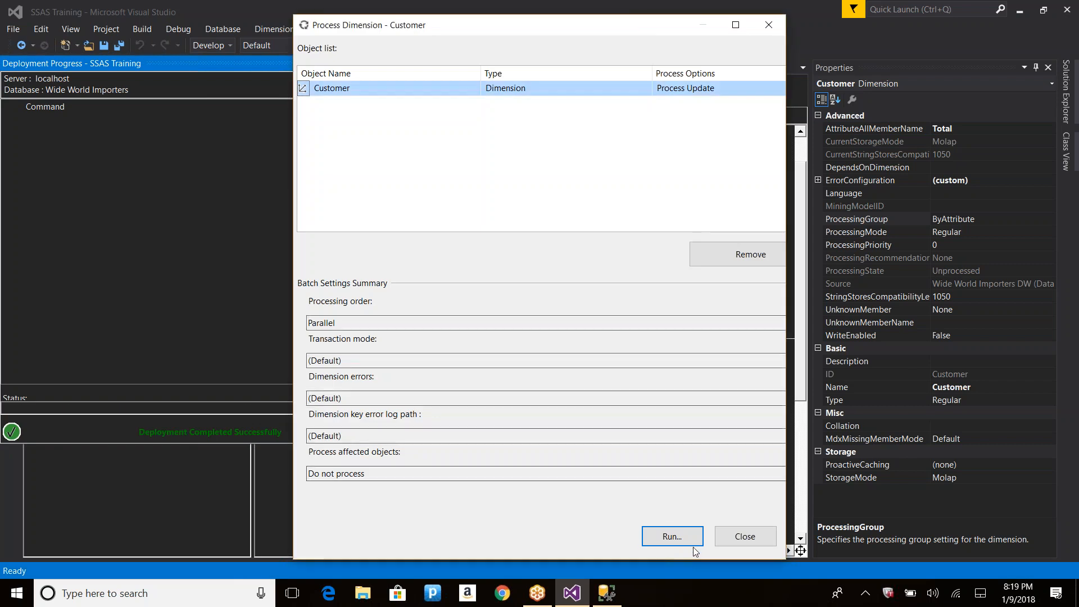
click(683, 535)
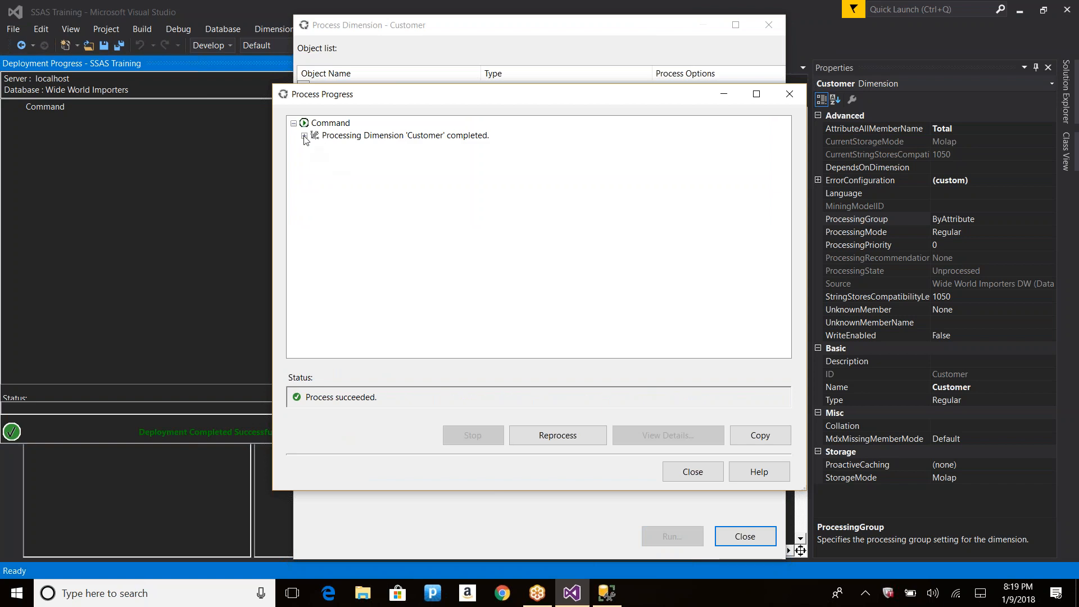
Step: Expand the Bill To Customer attribute's SQL queries in the processing log and open the full details of its SELECT DISTINCT statement
click(304, 136)
click(315, 160)
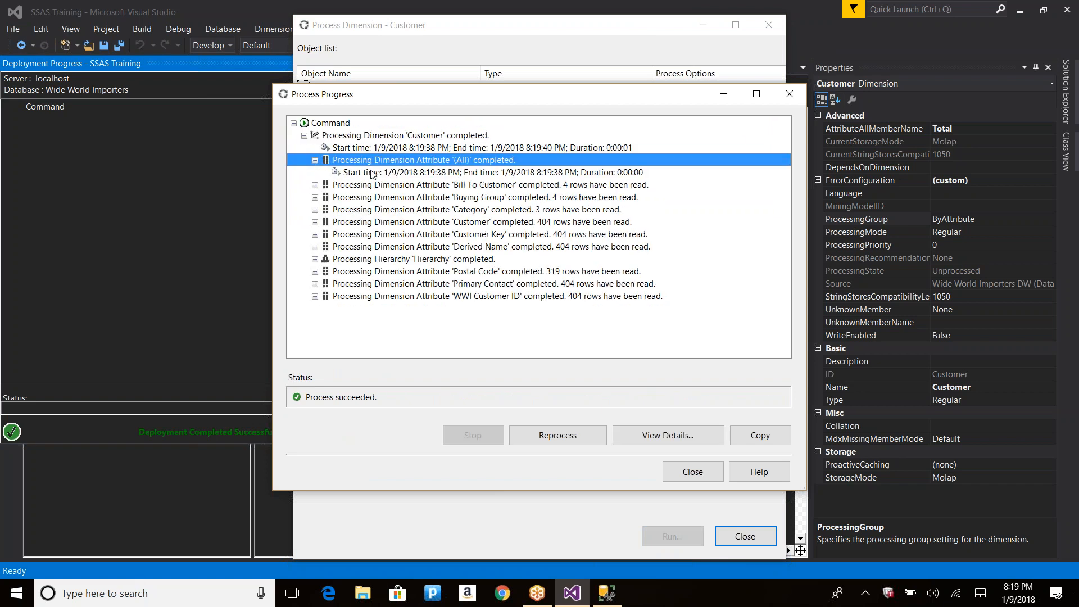
click(315, 185)
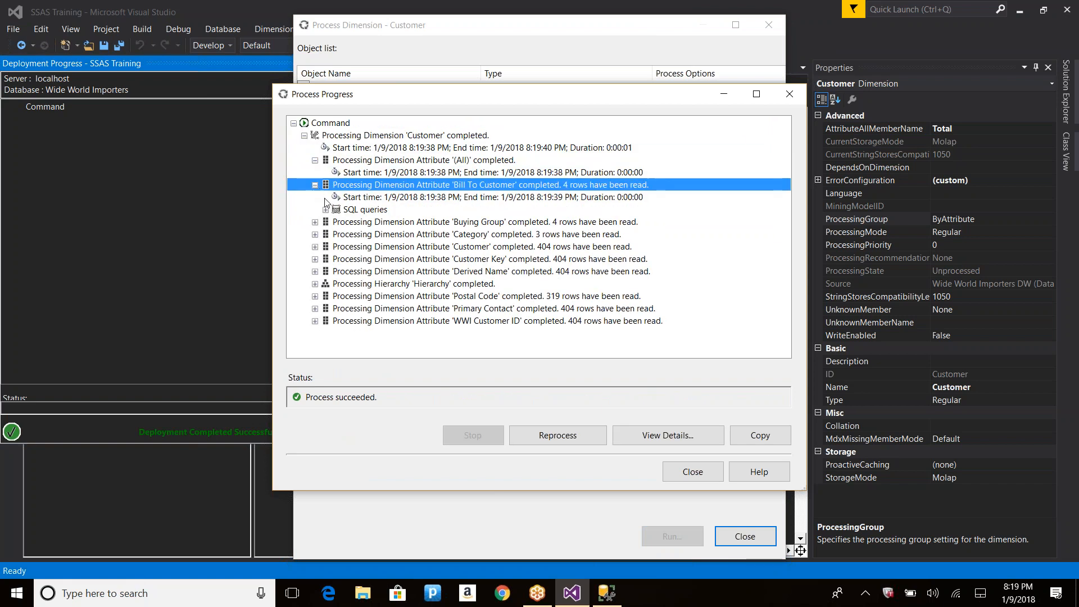
click(326, 210)
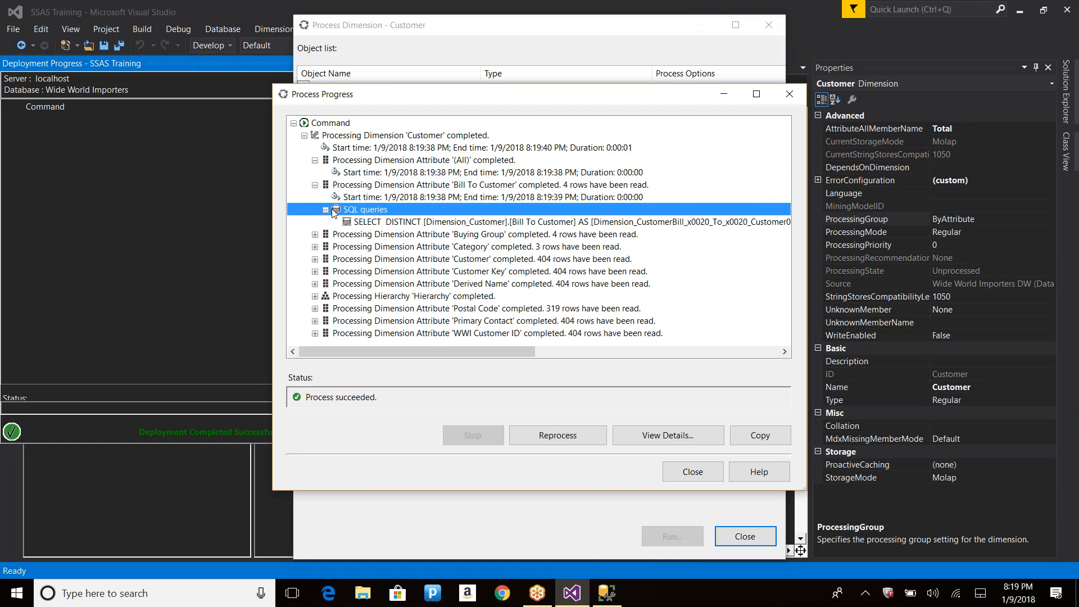
click(392, 222)
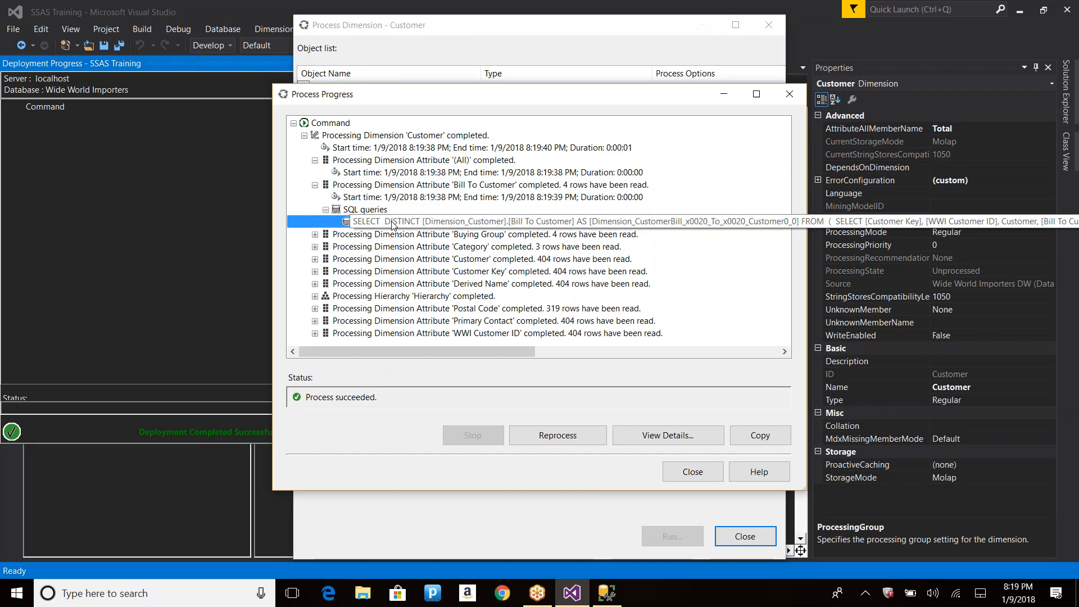
click(629, 432)
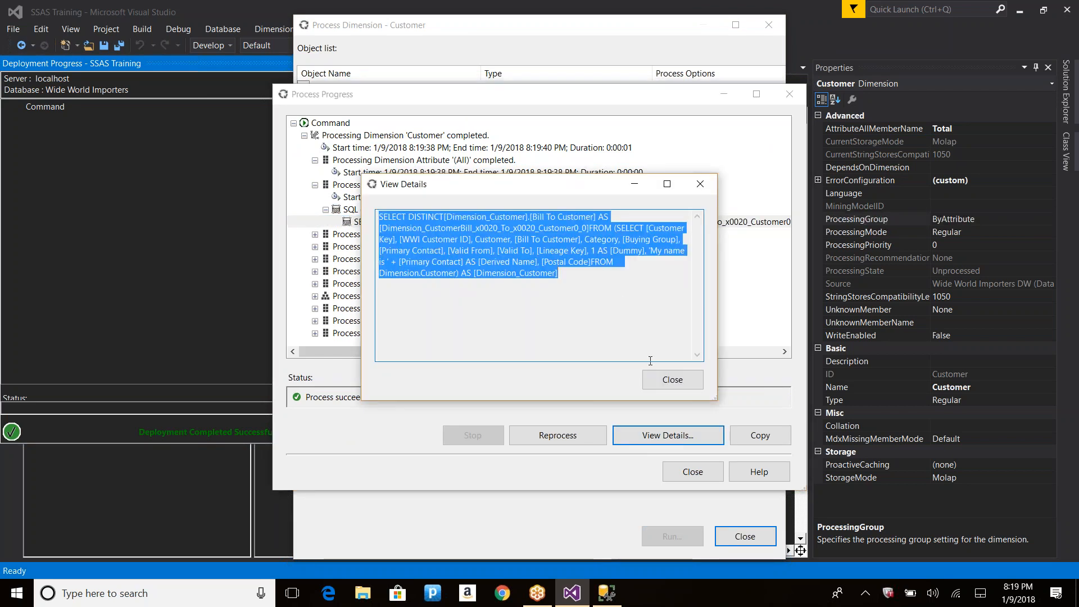
Step: Examine the Customer Key attribute's SQL query in the processing log and close the processing windows
click(672, 380)
click(315, 272)
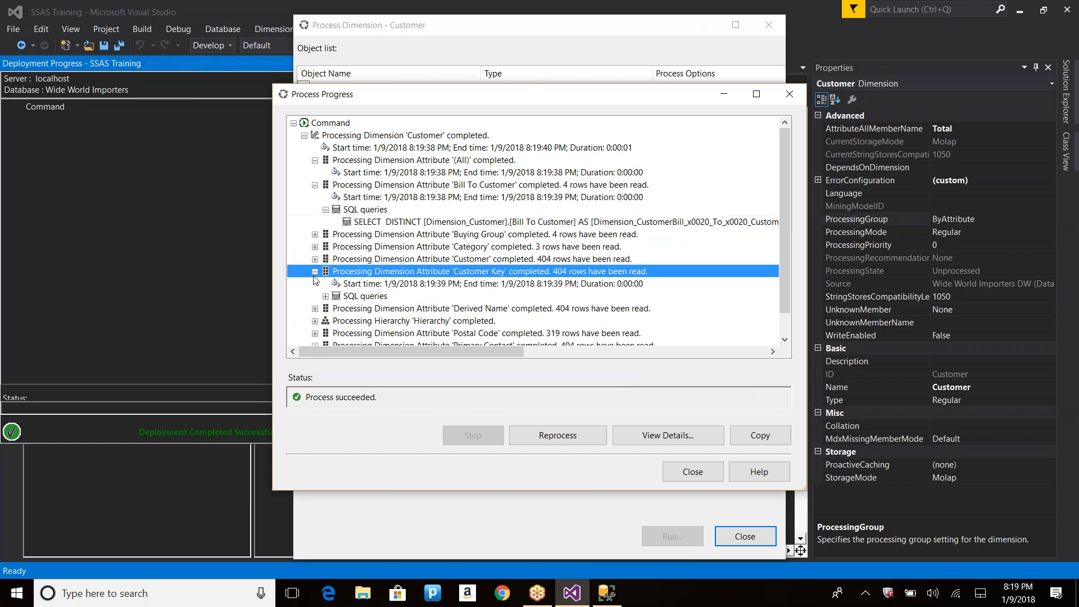
click(332, 298)
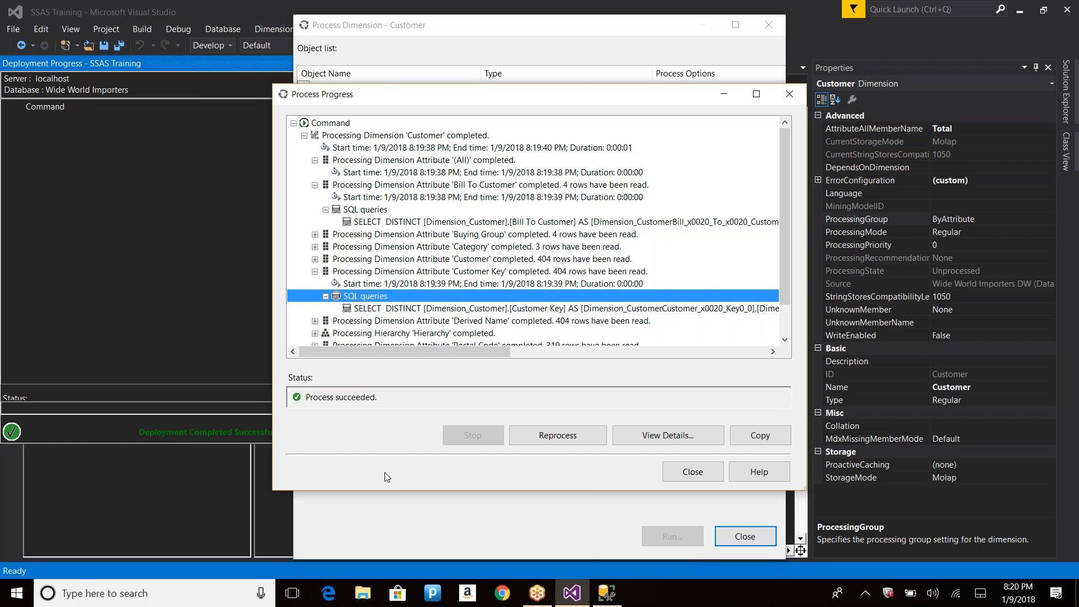
click(693, 474)
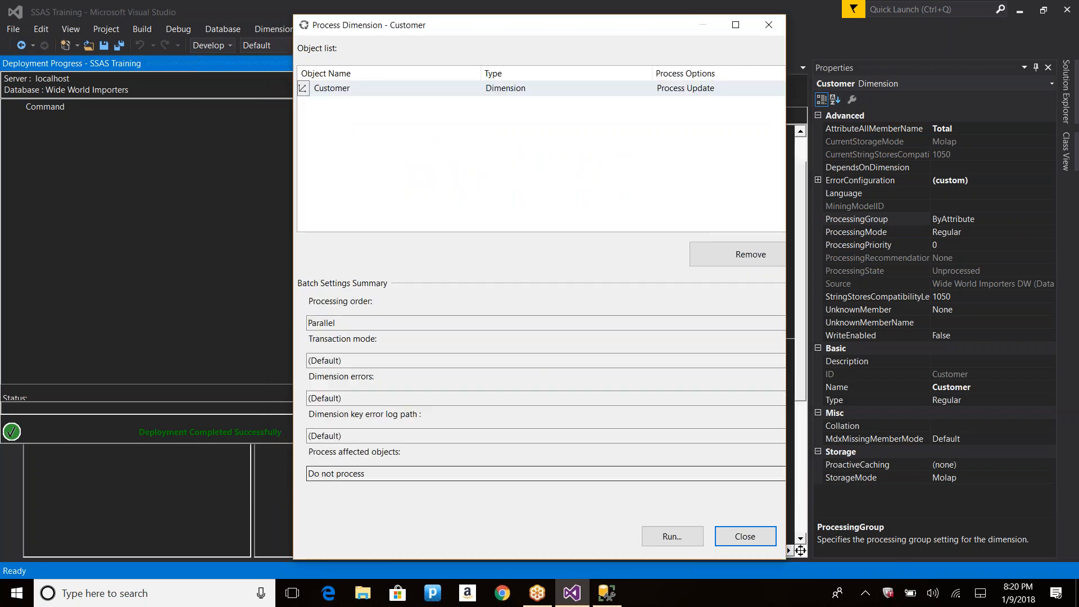
click(746, 536)
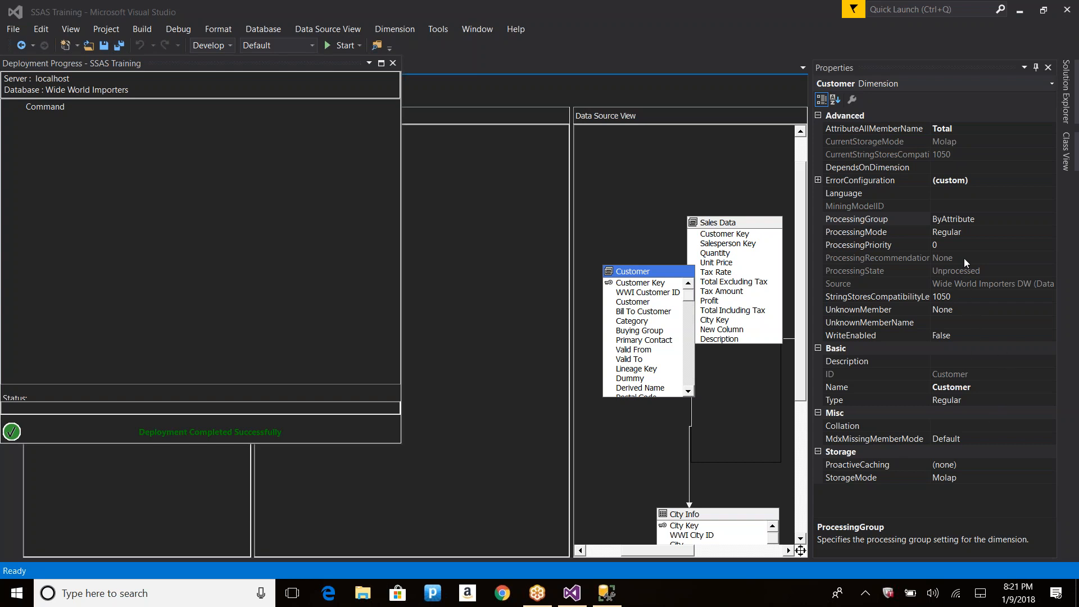
Step: Review the Customer dimension's ProcessingMode options and its ProcessingPriority and UnknownMember properties
click(994, 231)
click(1049, 232)
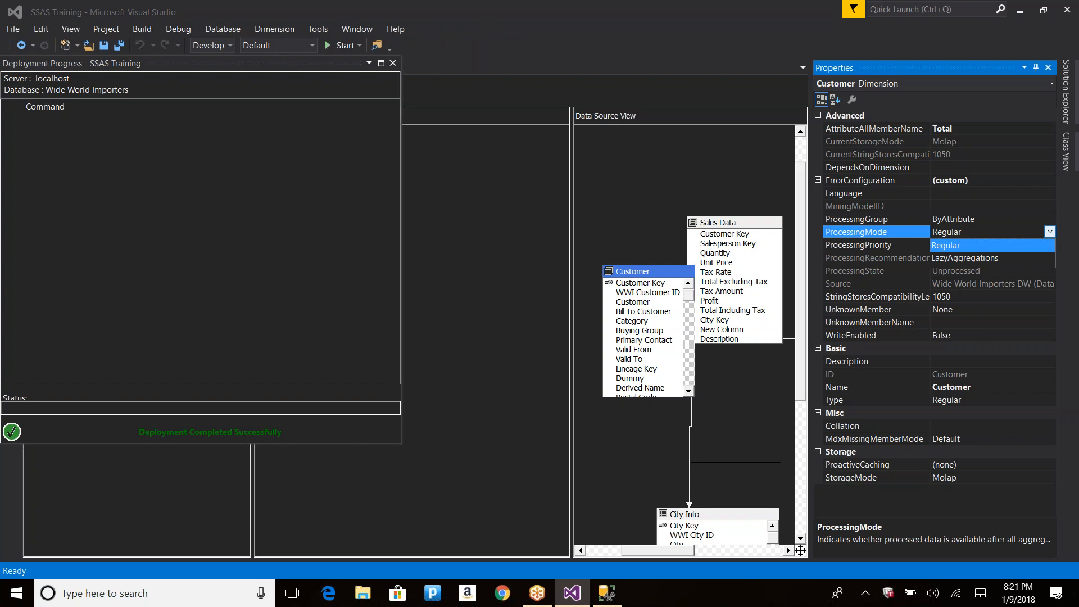
click(1050, 231)
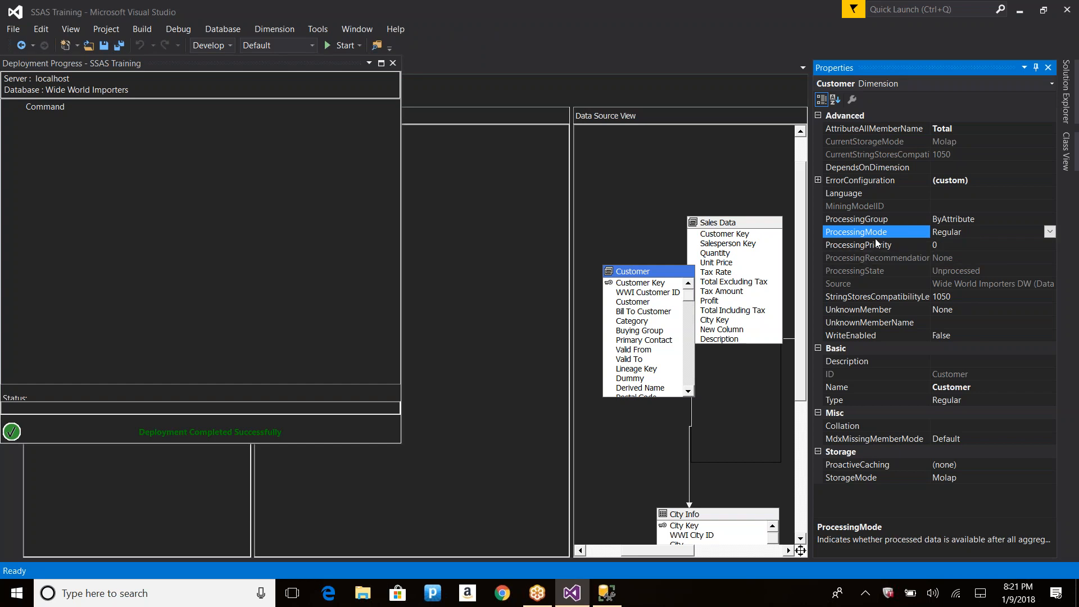
click(972, 245)
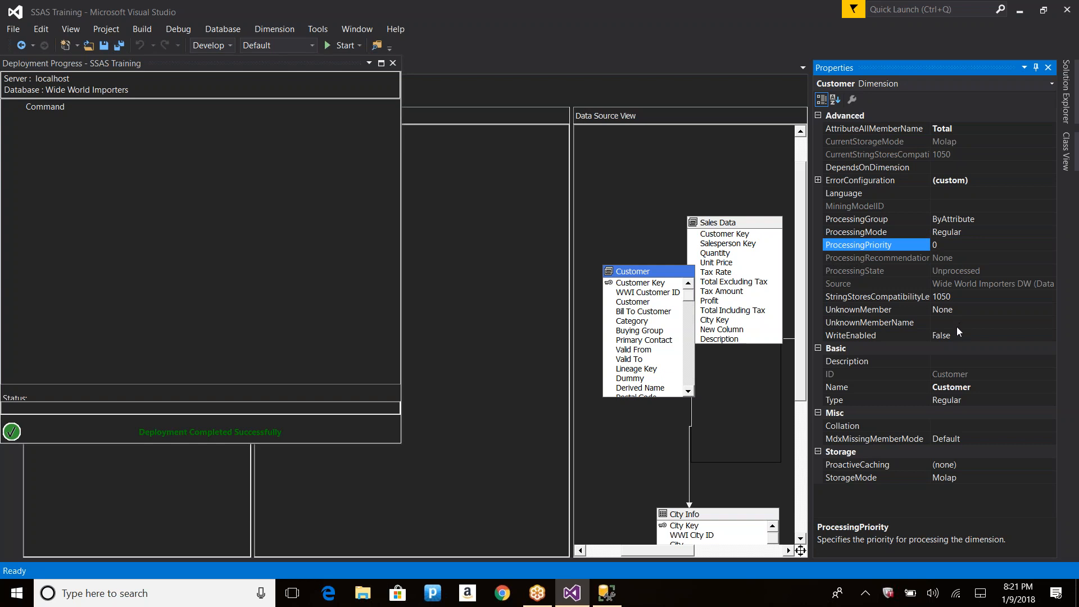
click(977, 308)
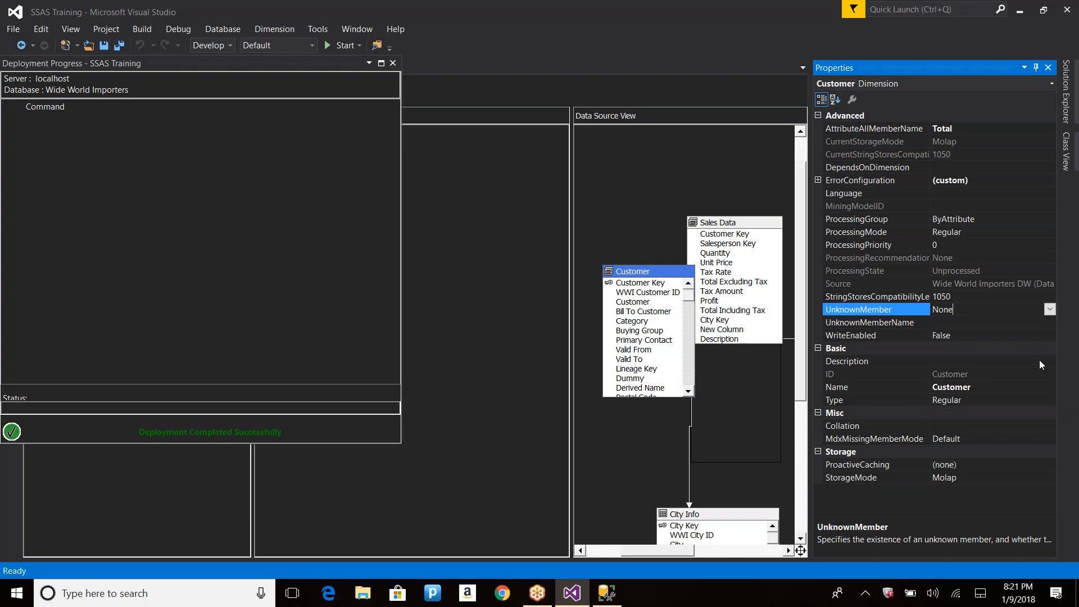
Step: Expand the Customer dimension's ErrorConfiguration settings and set UnknownMember to Visible
click(818, 180)
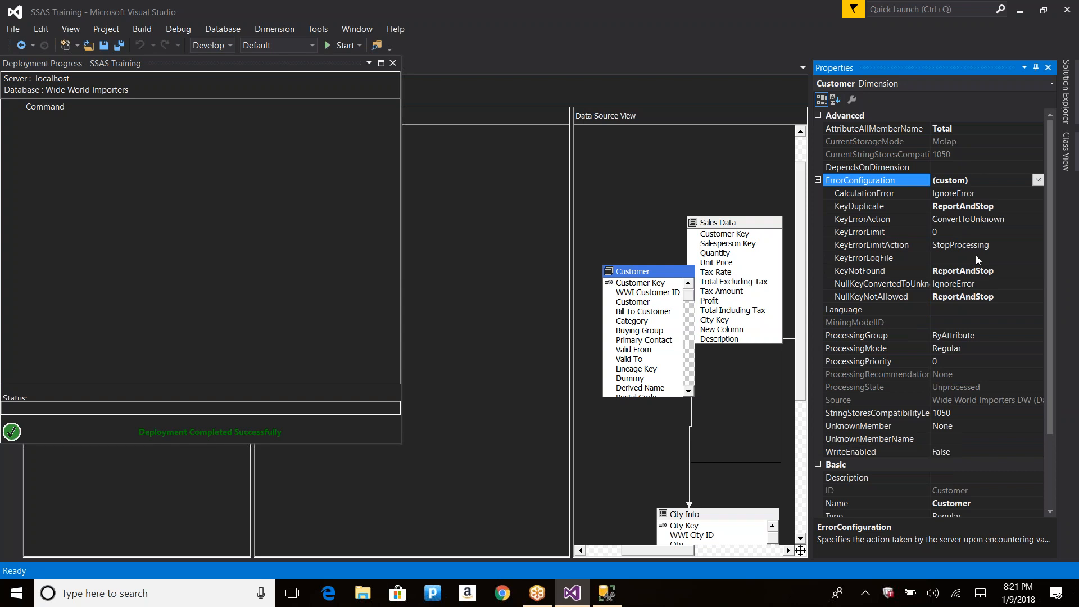
scroll(879, 451, down, 1)
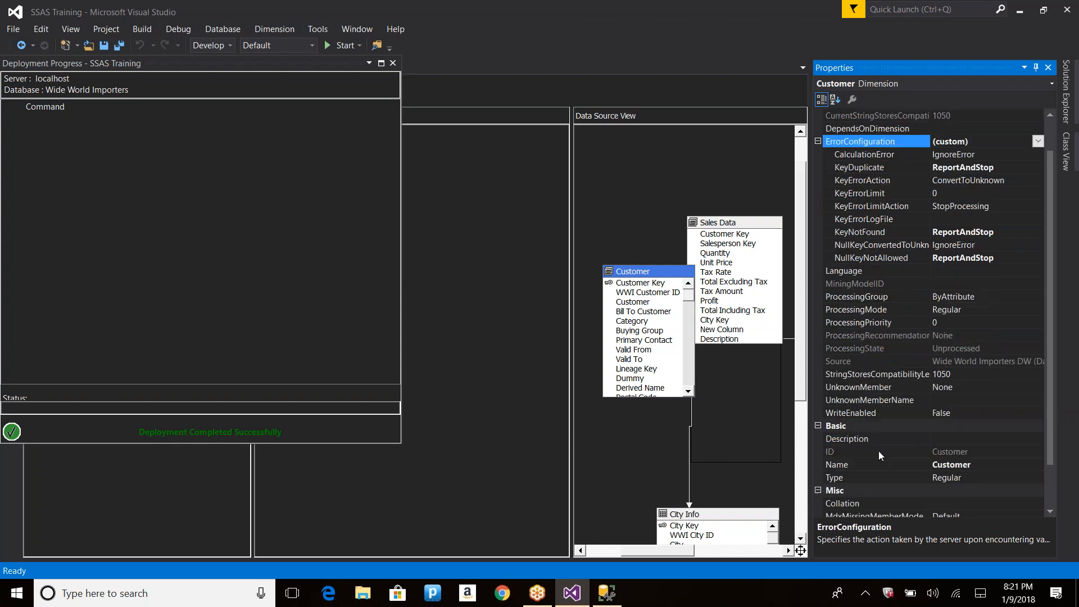
click(944, 387)
click(1038, 387)
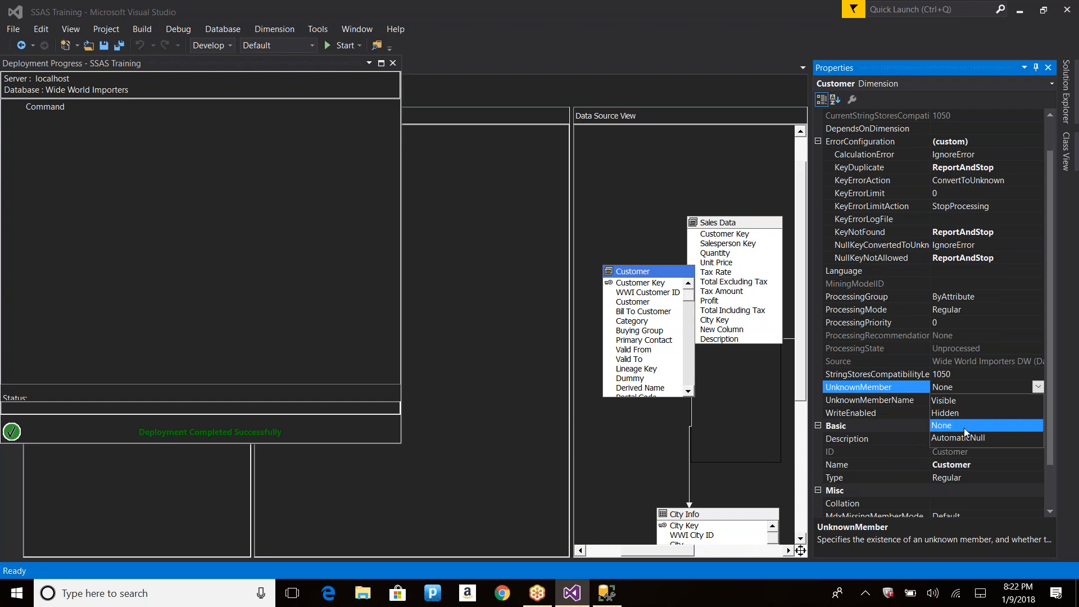
click(950, 401)
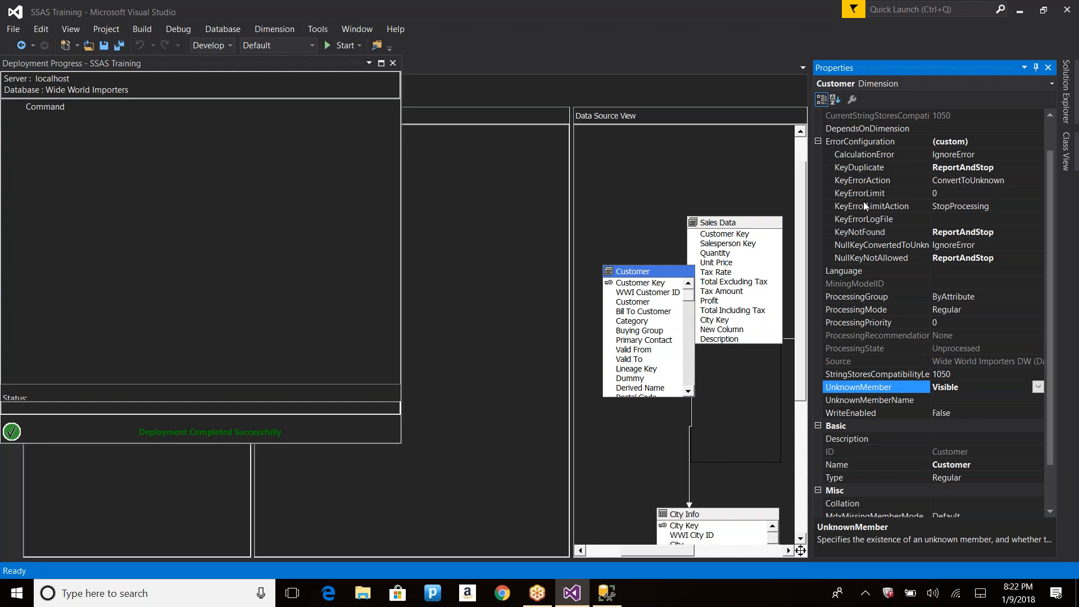
Step: Review the available options of the KeyErrorAction and KeyNotFound error settings without changing them
click(937, 182)
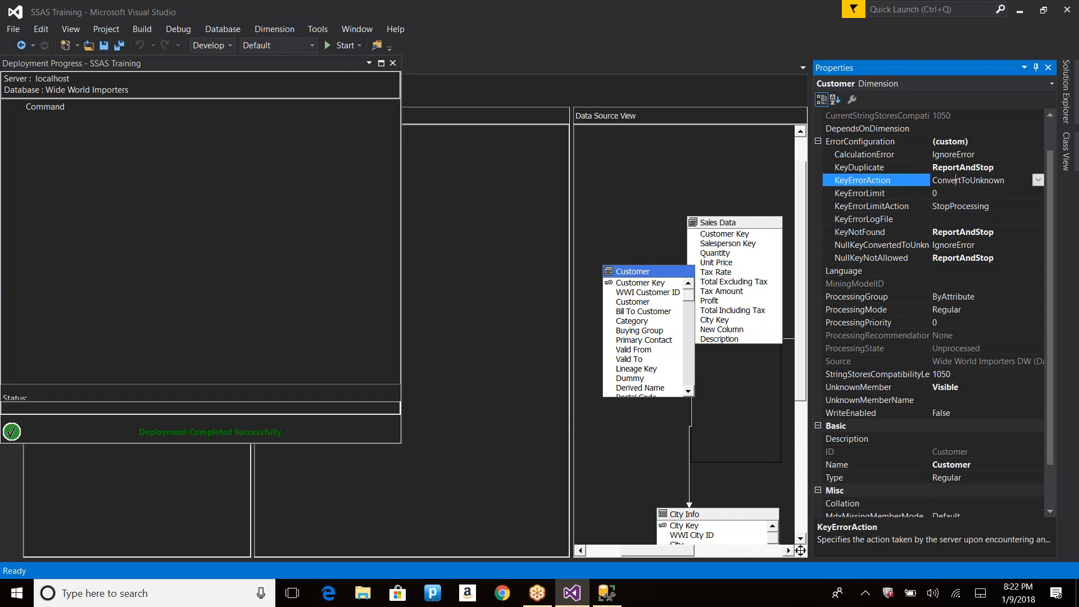
click(1038, 180)
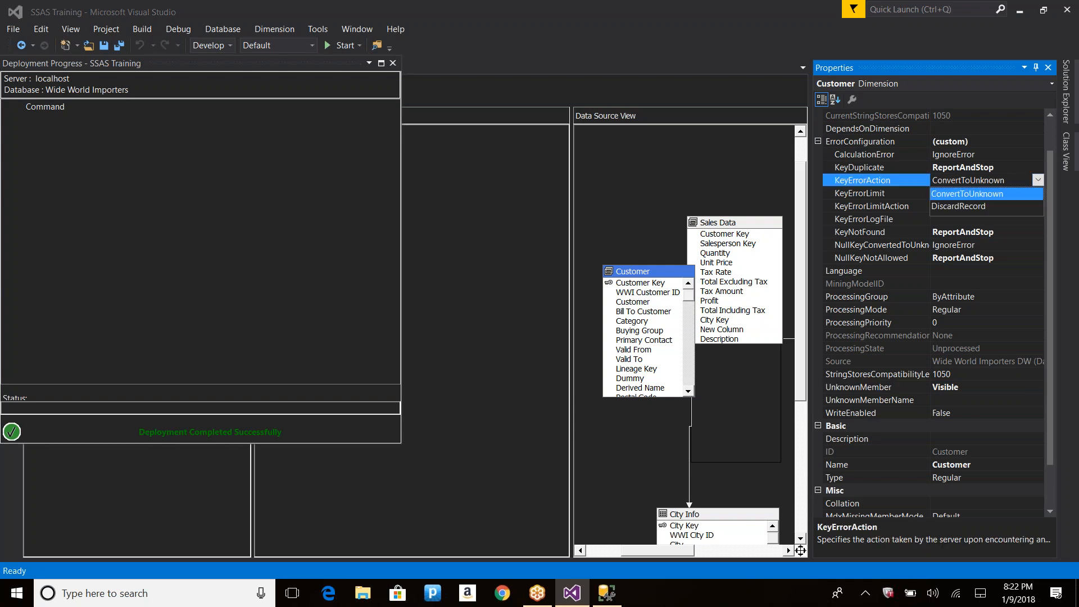
click(1038, 180)
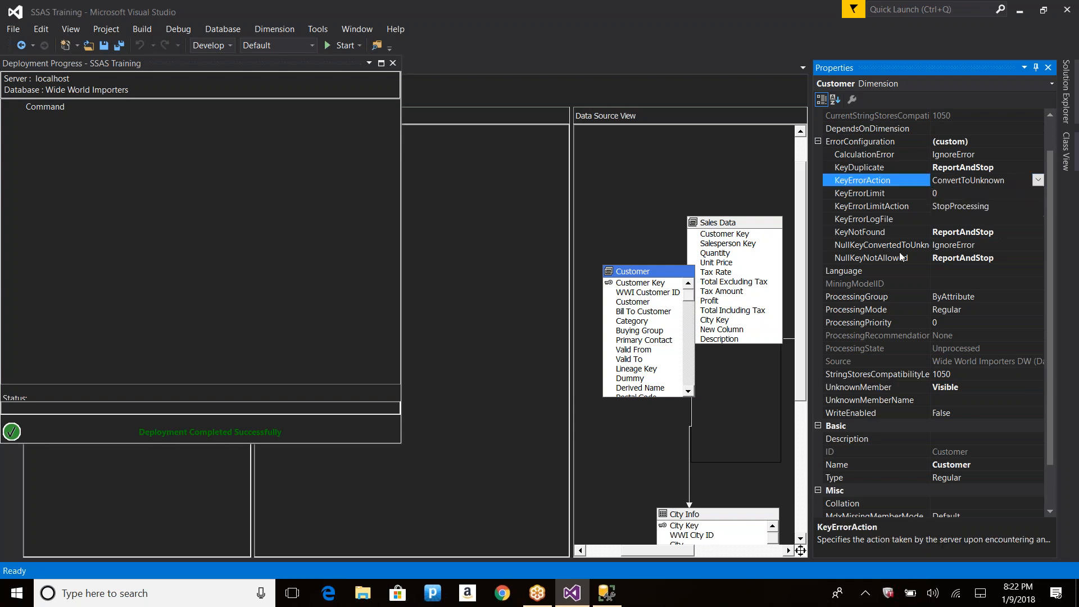
click(1036, 233)
click(1038, 233)
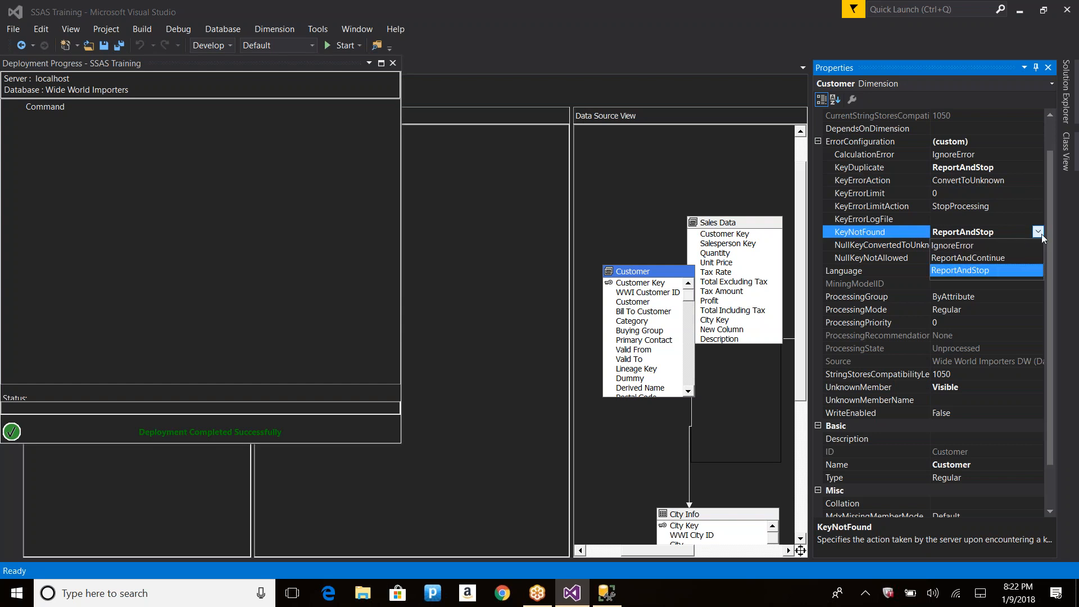
click(1041, 233)
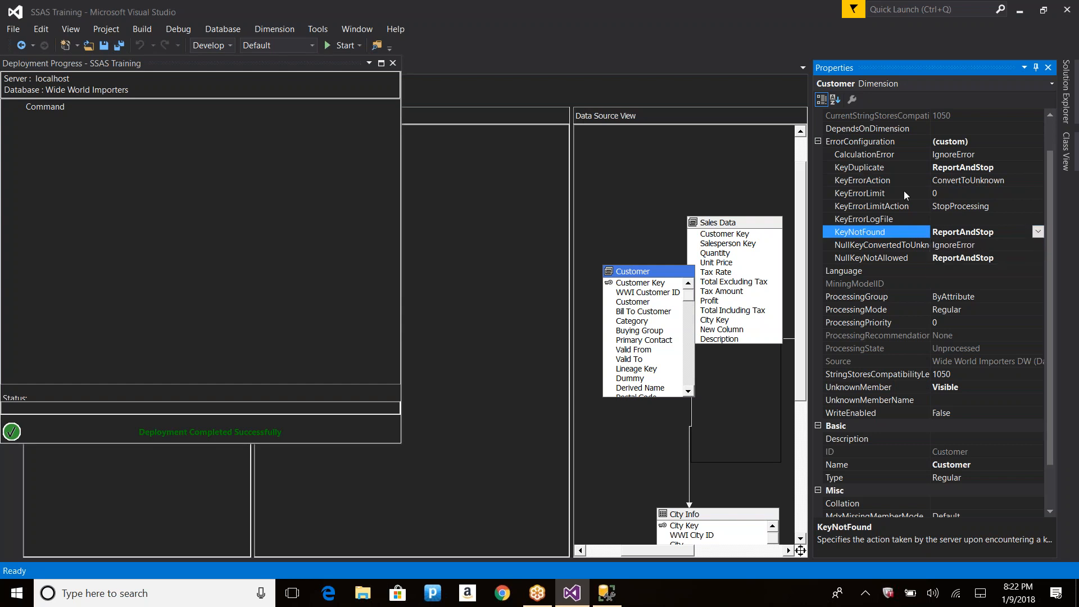
Step: Review the KeyErrorAction, NullKeyNotAllowed and CalculationError settings and collapse the ErrorConfiguration group
click(1004, 180)
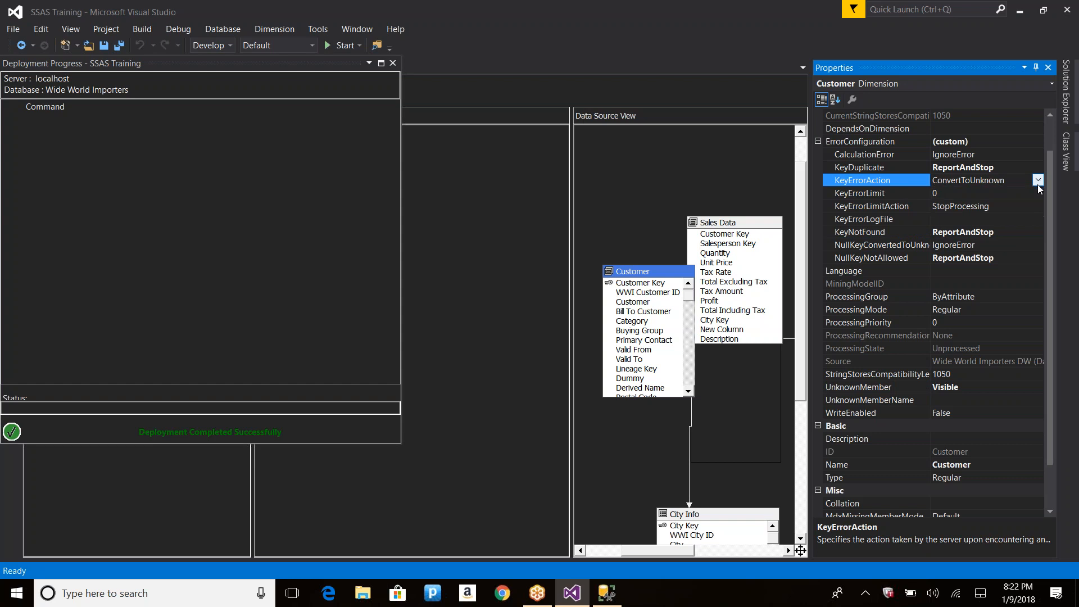
click(1009, 258)
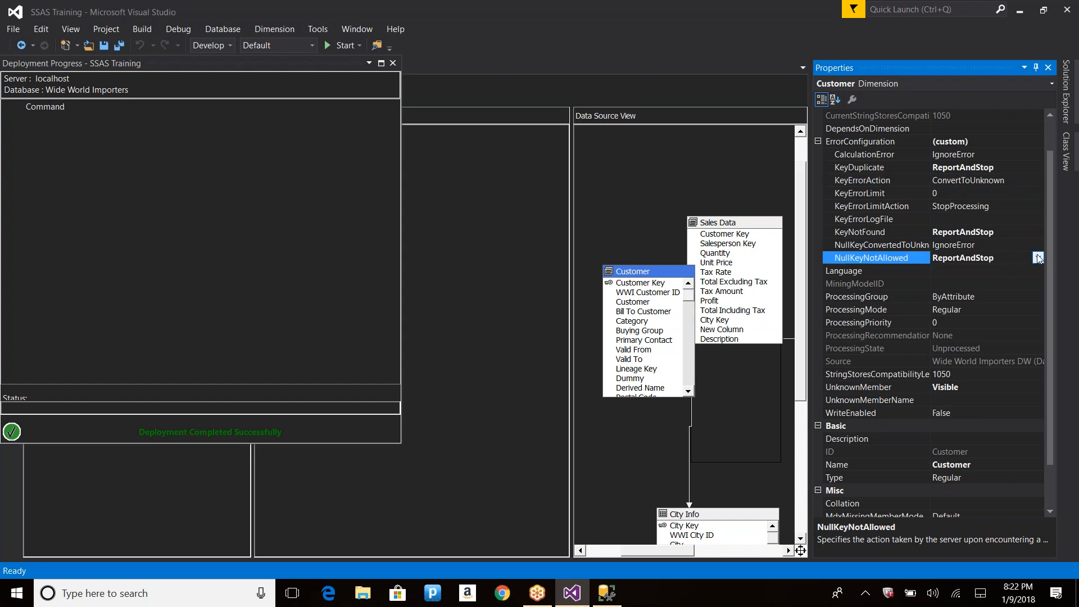
click(1038, 257)
click(1038, 257)
click(1037, 154)
click(1038, 155)
click(1038, 155)
click(819, 142)
click(819, 142)
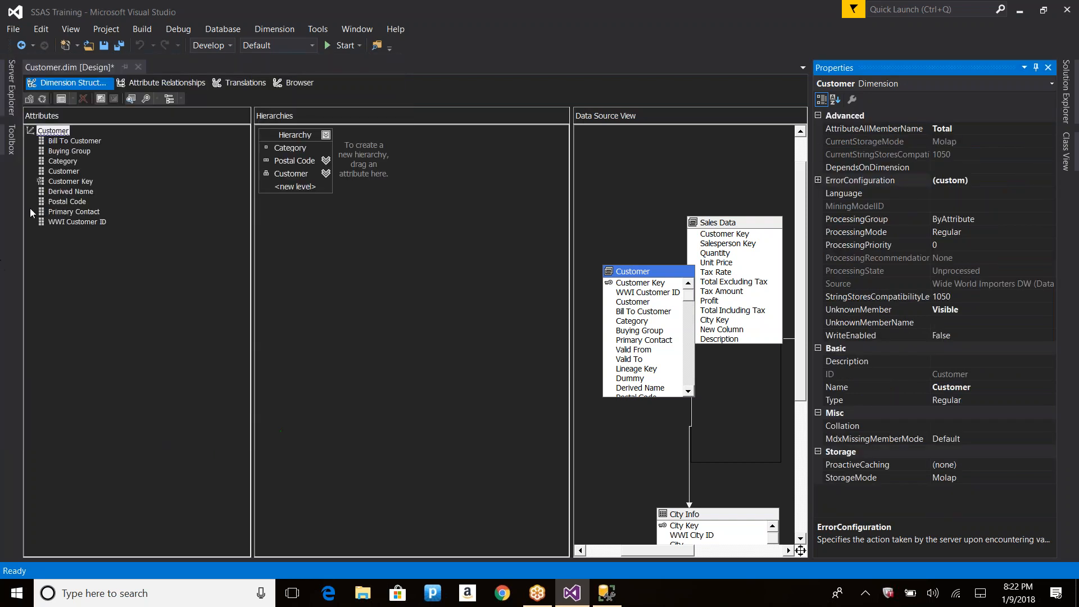
Step: Open the Customer Key attribute's properties and expand its KeyColumns entry to examine the Customer.Customer Key column settings
right_click(56, 181)
click(104, 326)
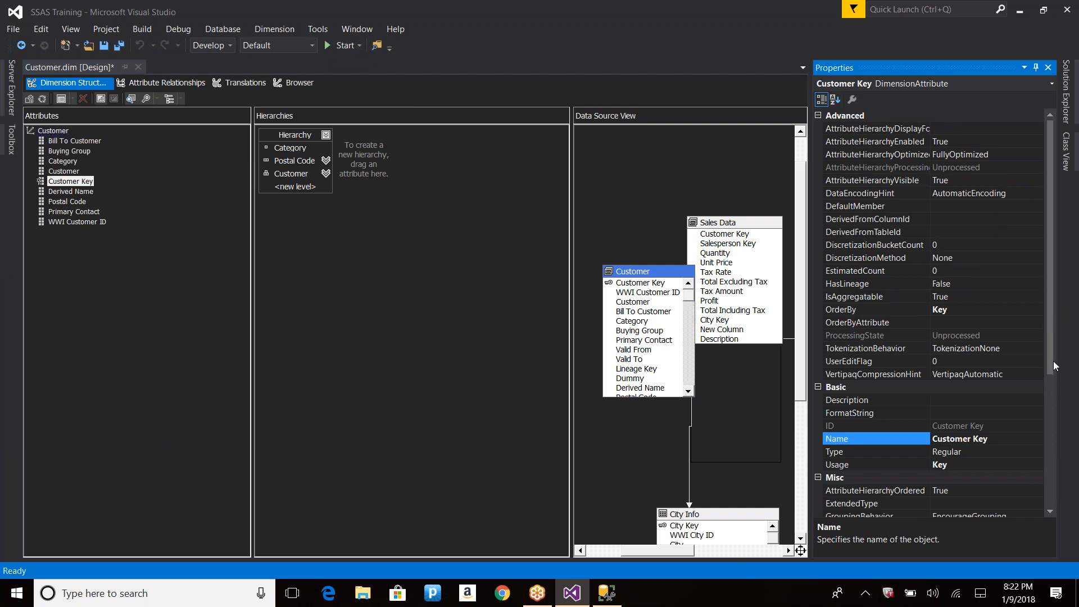
scroll(1054, 376, down, 1)
scroll(1051, 406, down, 4)
click(817, 477)
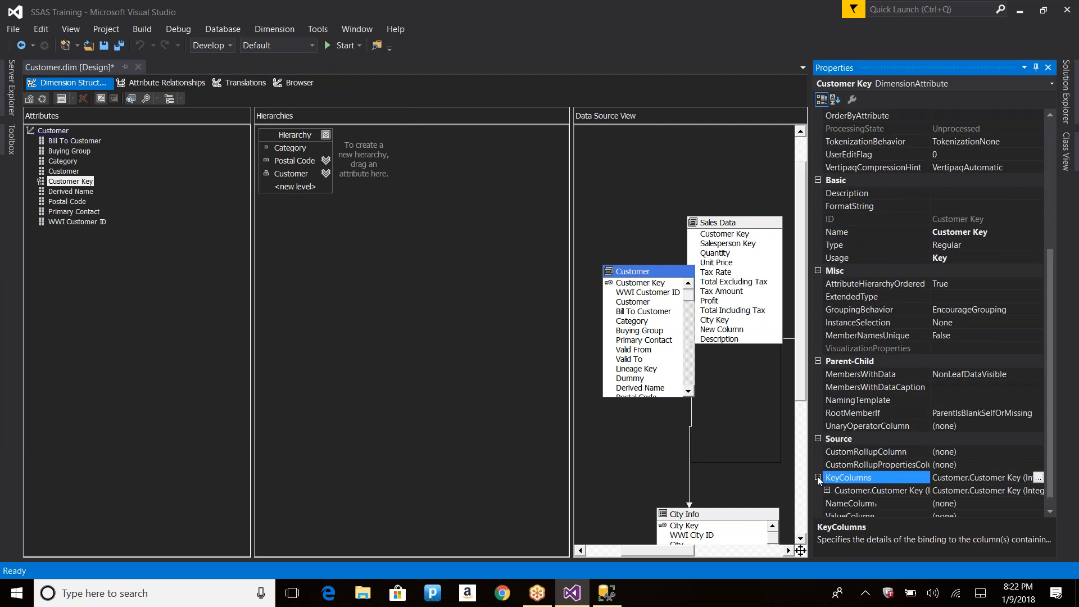
double_click(836, 479)
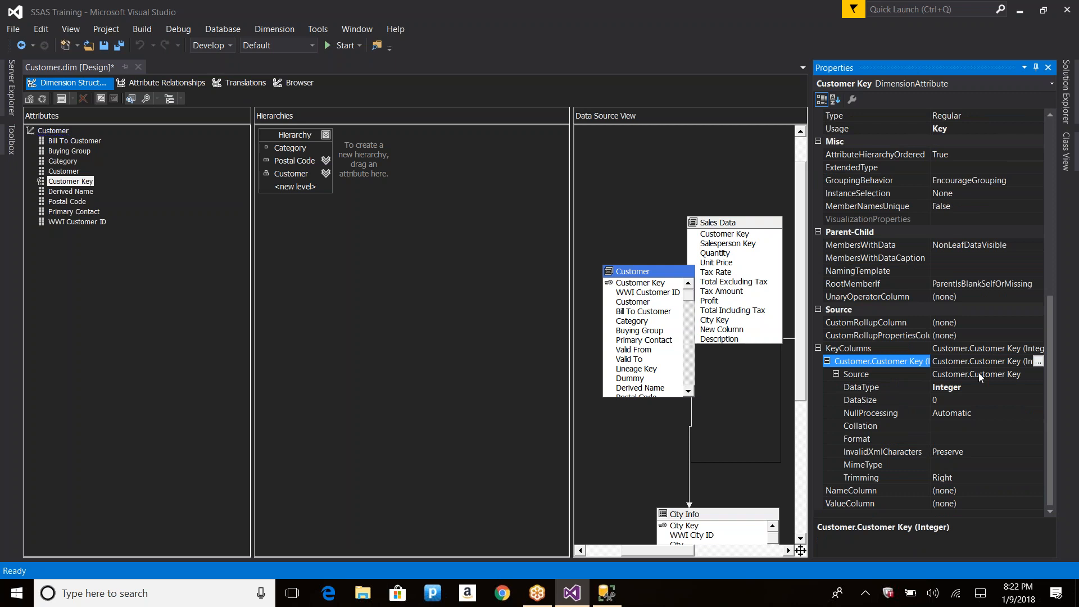
Step: Review the NullProcessing options of the Customer Key attribute's key column and return to the Customer dimension's properties
click(1012, 413)
click(1039, 413)
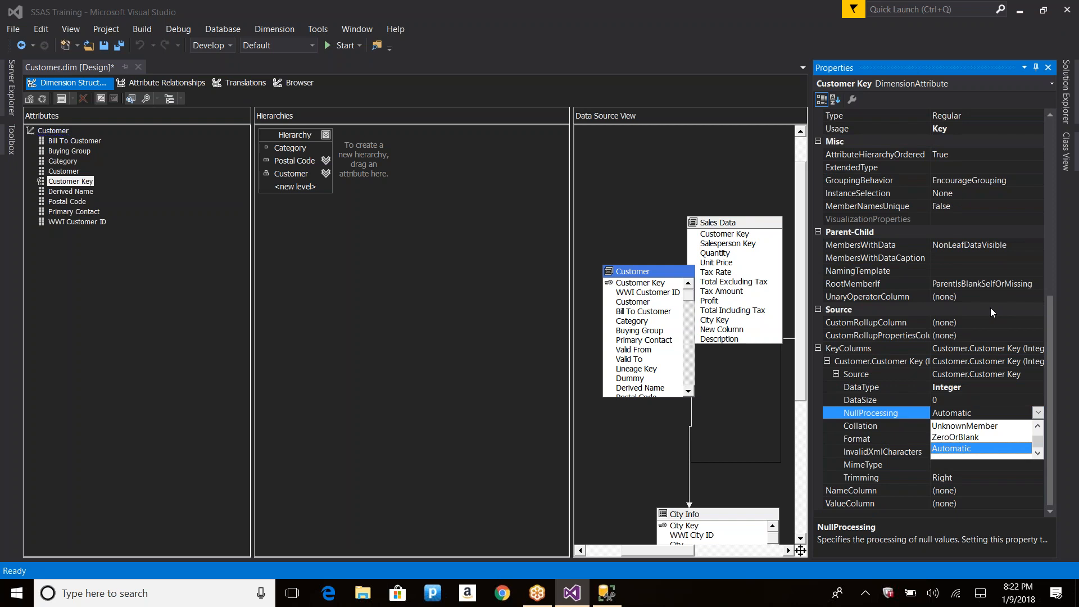
right_click(62, 133)
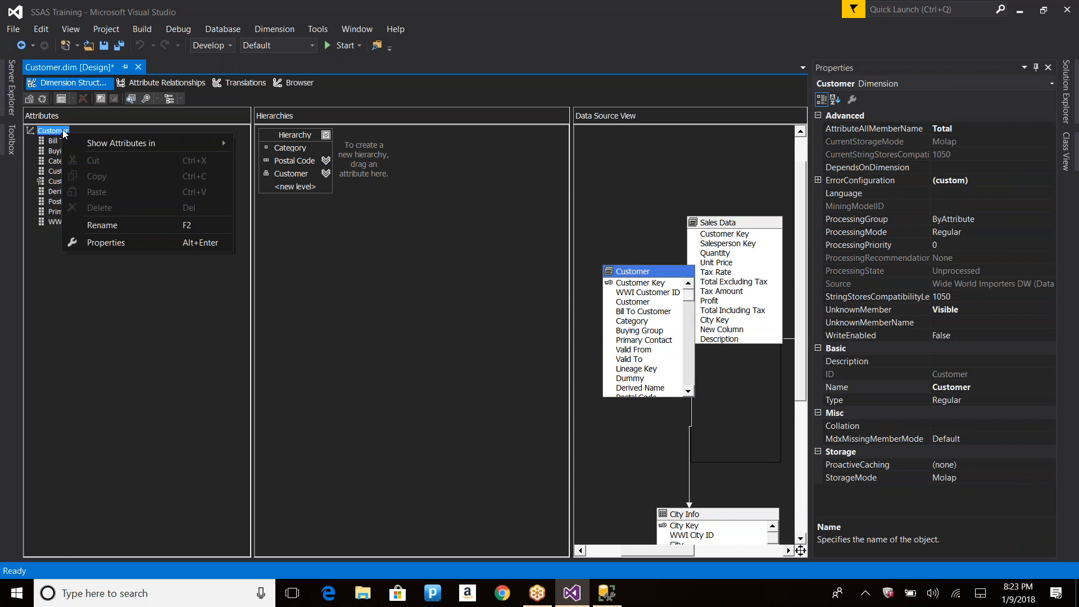
click(111, 241)
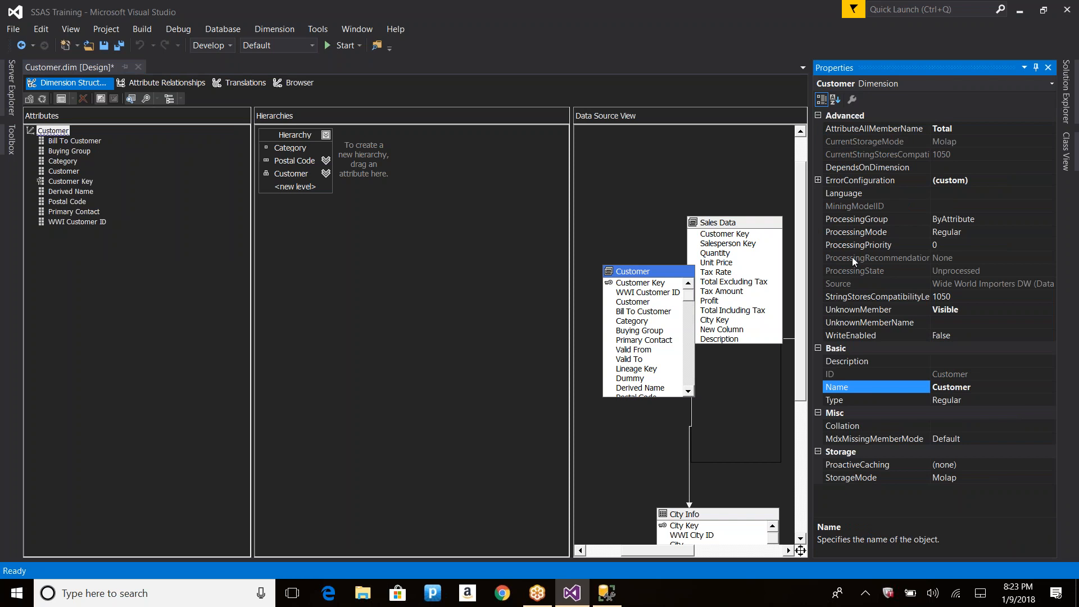
Step: Set the Customer dimension's UnknownMemberName to "Not Specified"
click(962, 308)
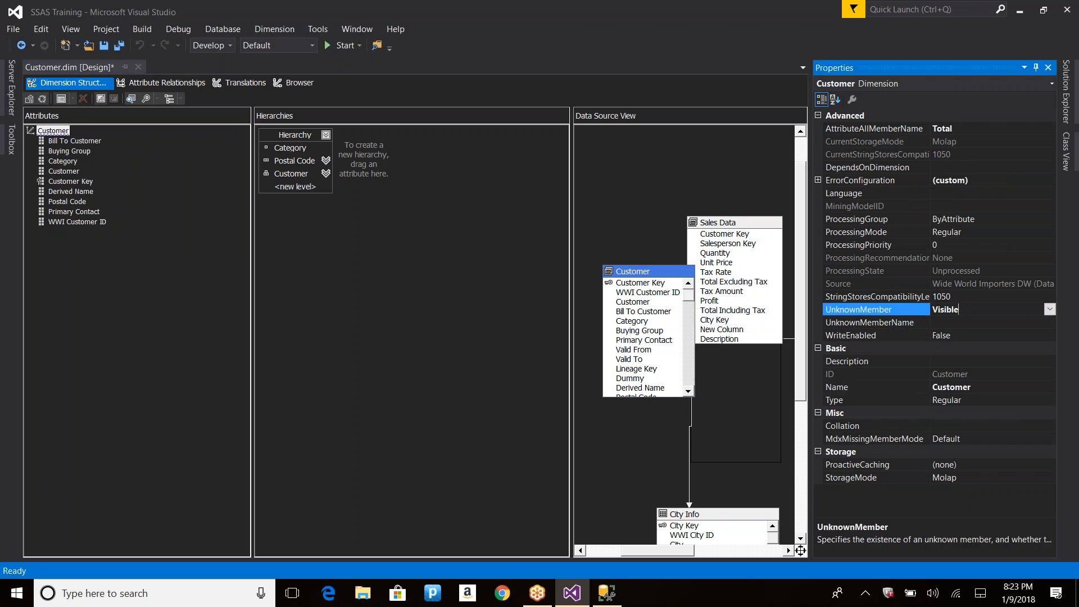
click(1041, 324)
text(Not Spec)
text(io)
key(BackSpace)
text(fied)
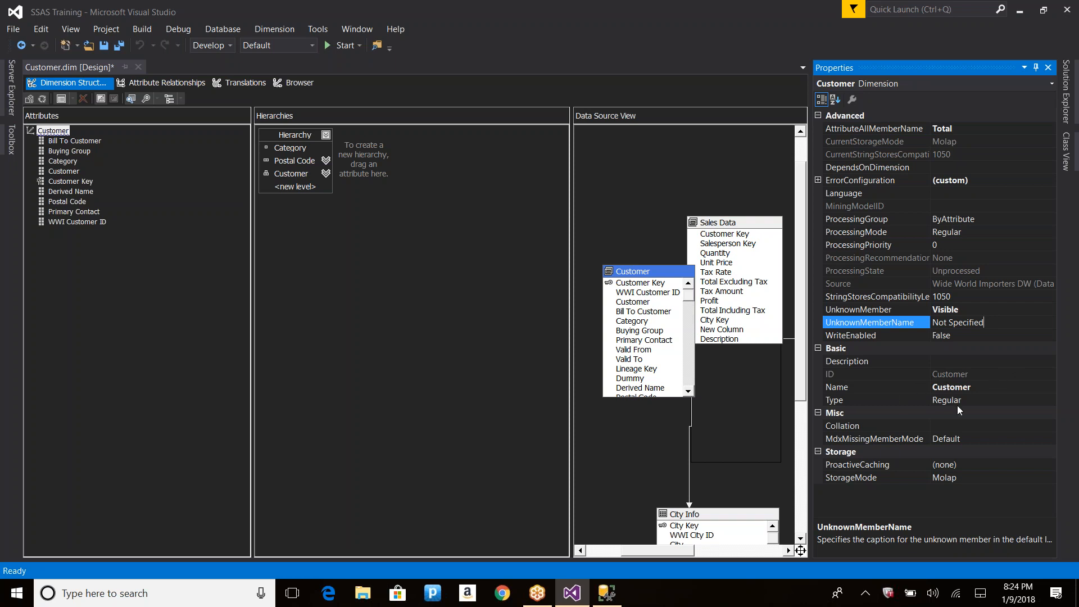
Step: Review the Customer dimension's Name property and the options available for its Type without changing them
click(958, 387)
double_click(987, 384)
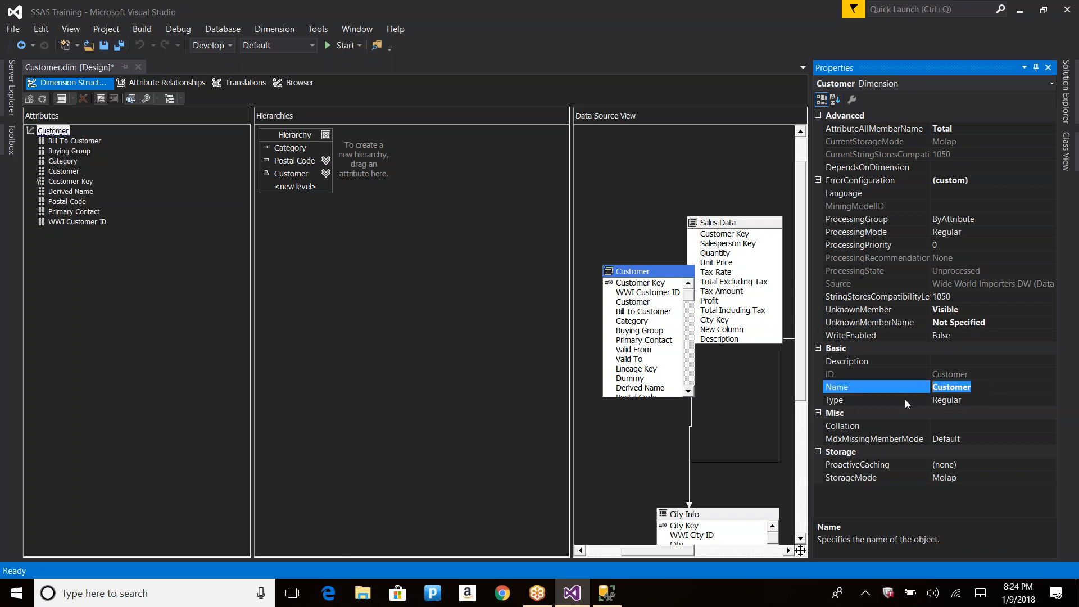
click(993, 399)
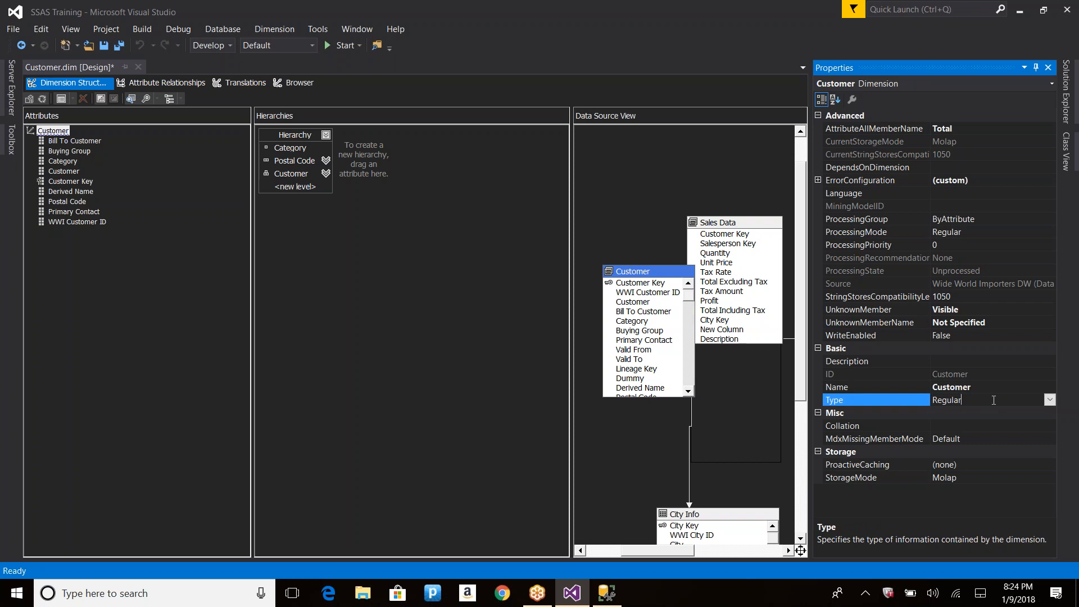
click(1049, 400)
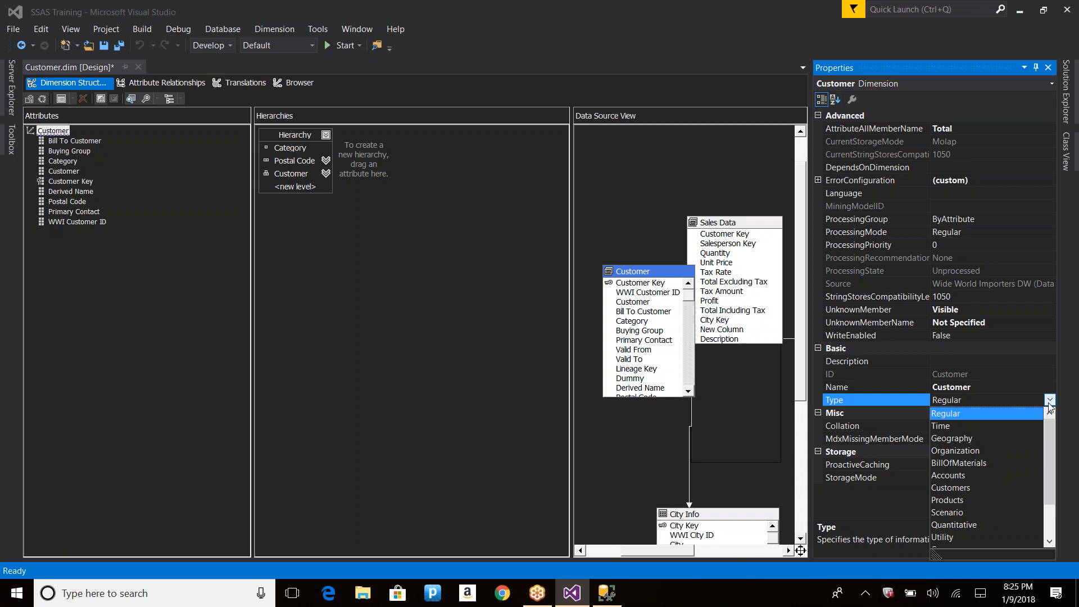
click(1049, 400)
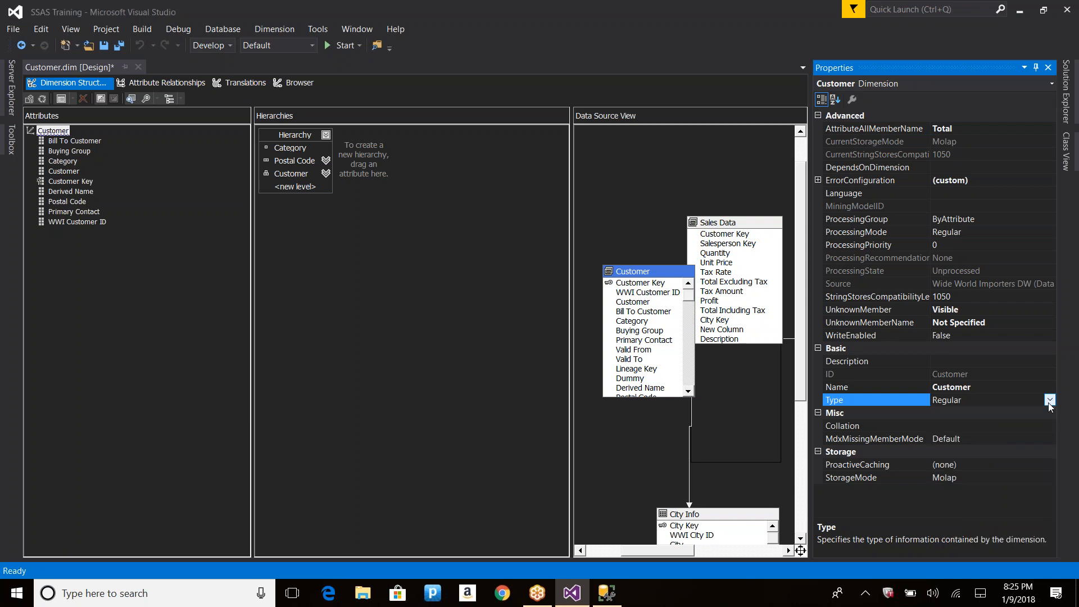
click(1049, 400)
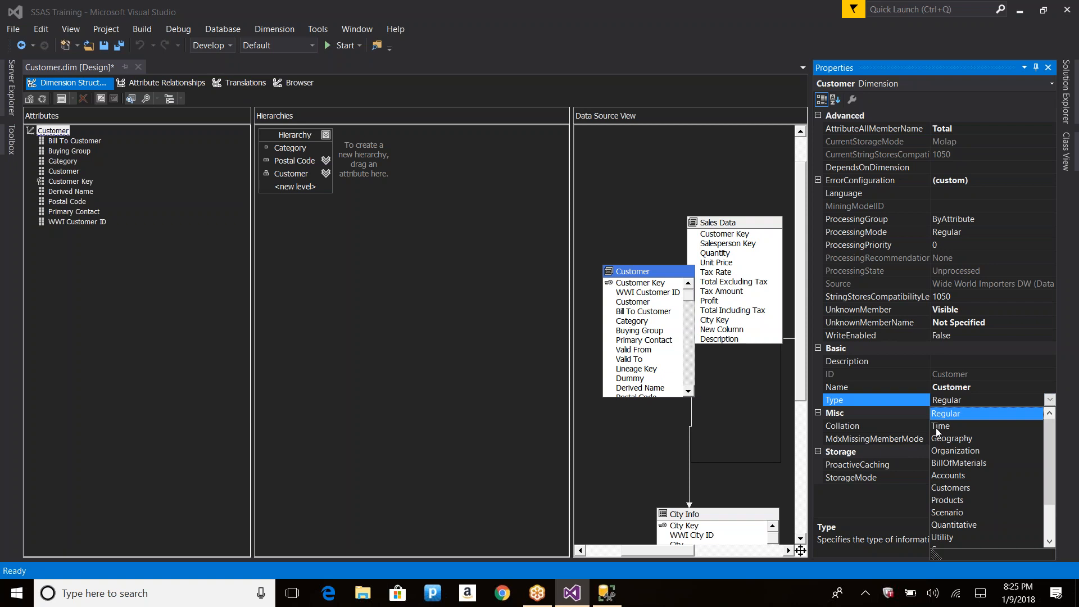
click(1049, 400)
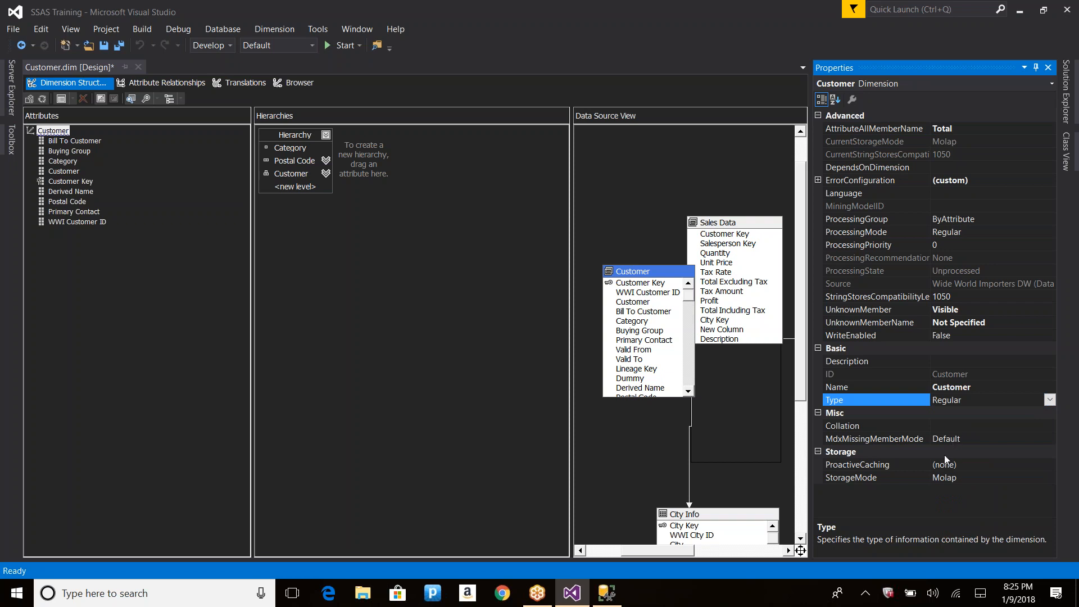
Step: Examine the dimension's MdxMissingMemberMode, ProactiveCaching, StorageMode and AttributeAllMemberName properties
click(970, 438)
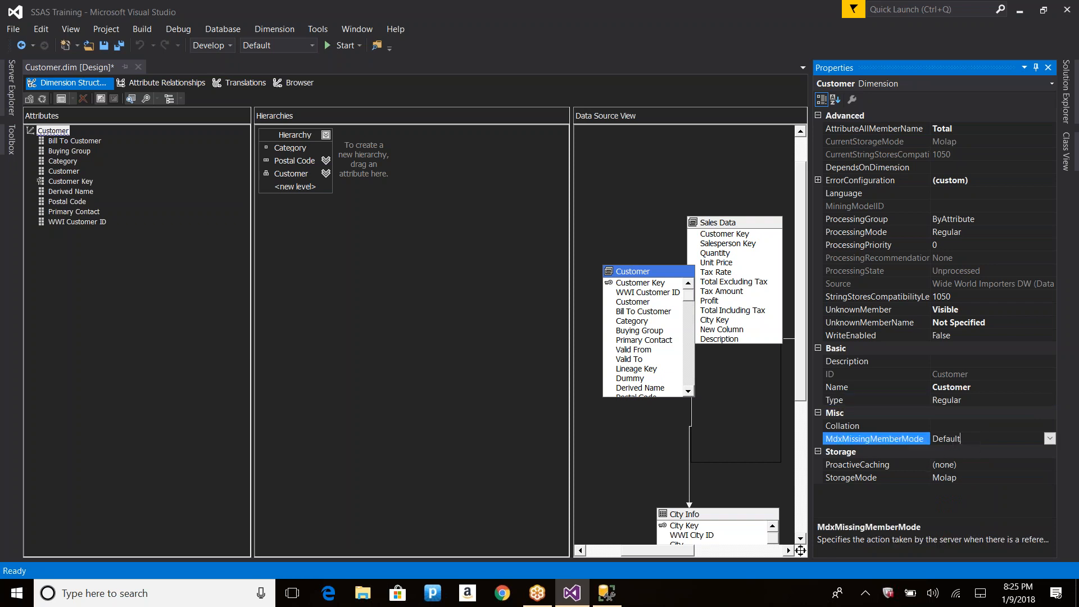
click(964, 466)
click(969, 476)
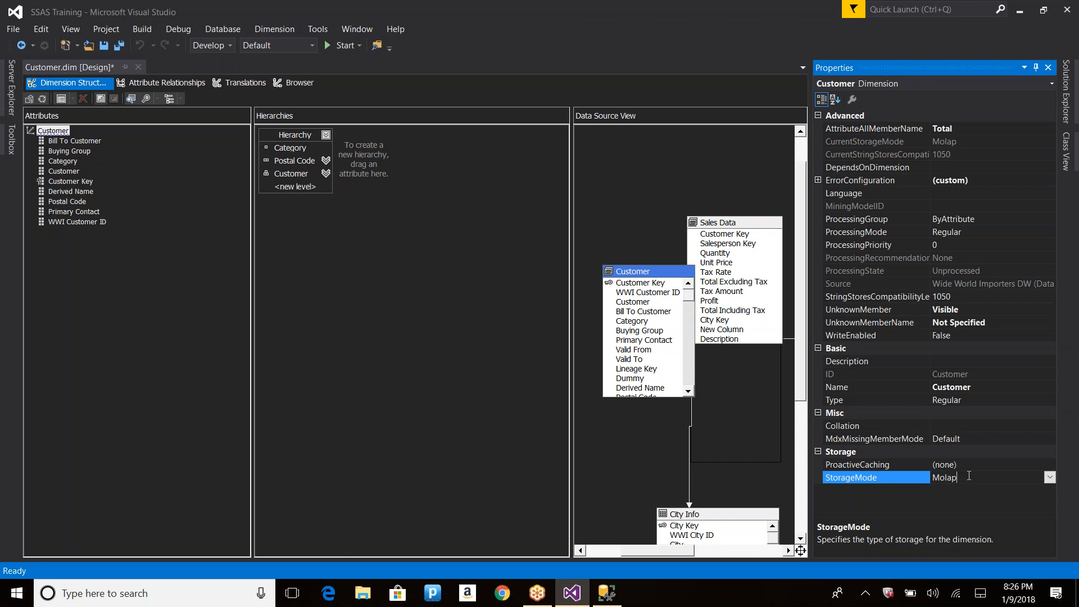
click(985, 130)
double_click(985, 129)
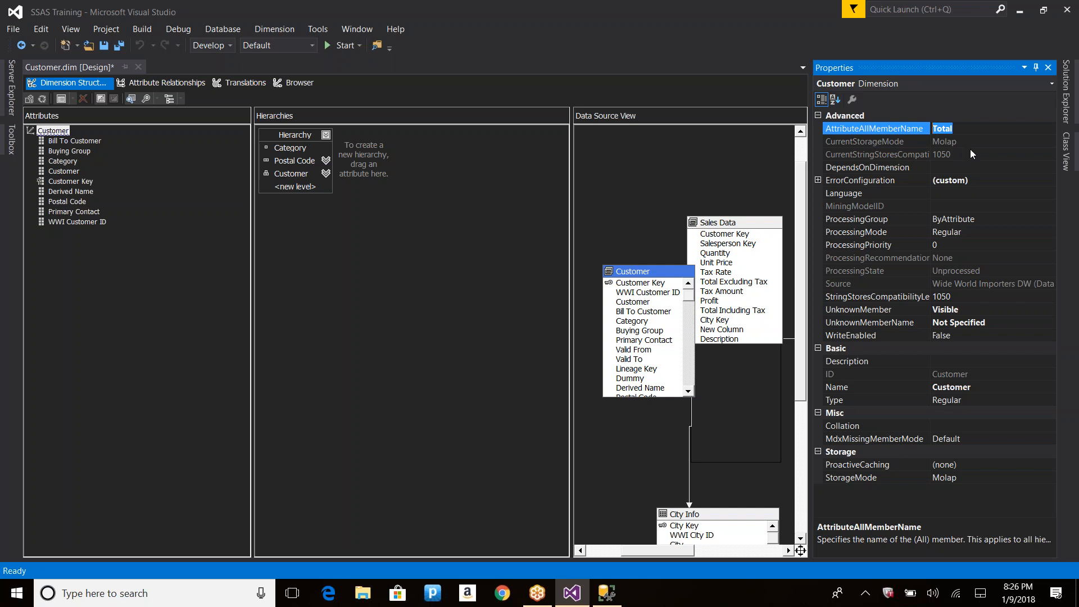
Step: Show the Bill To Customer attribute's properties and examine its AttributeHierarchyDisplayFolder setting
click(63, 143)
right_click(63, 143)
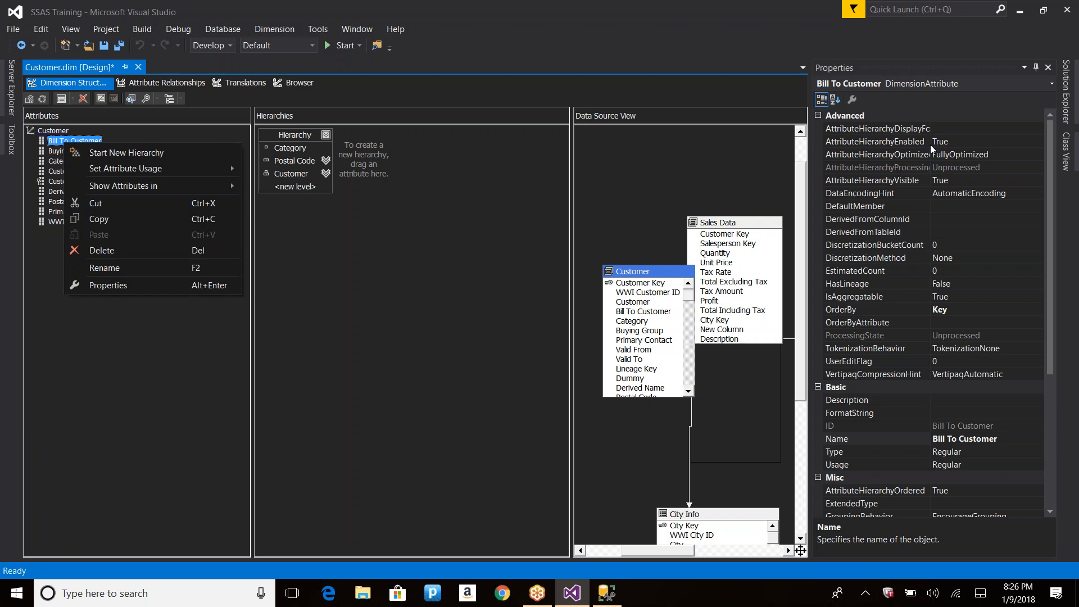
click(959, 129)
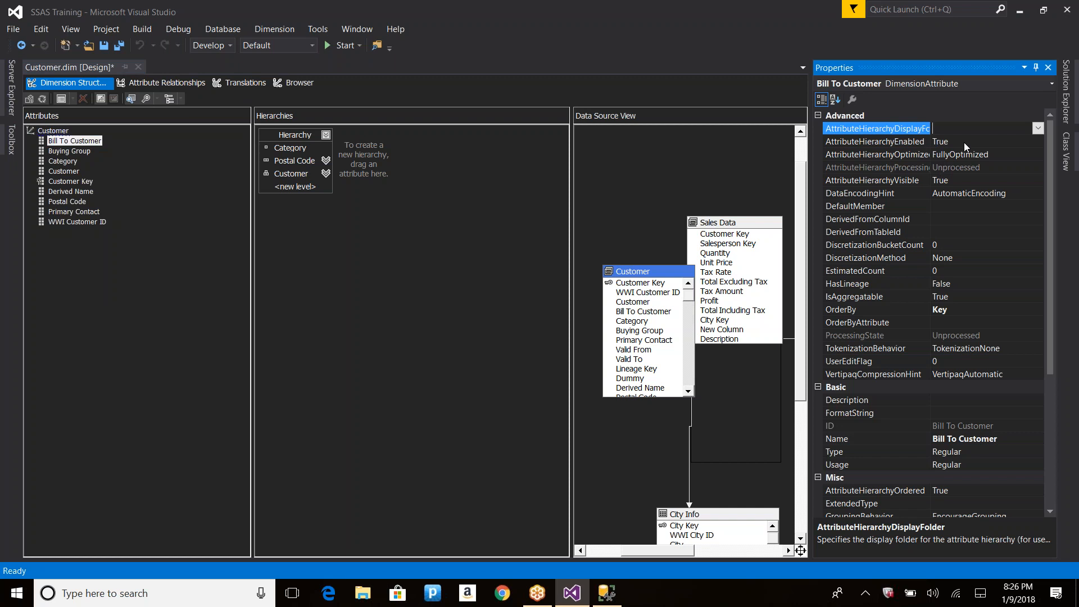
Step: Switch to the Customer dimension browser in SQL Server Management Studio, reconnect it and view the list of available hierarchies
key(alt+Tab)
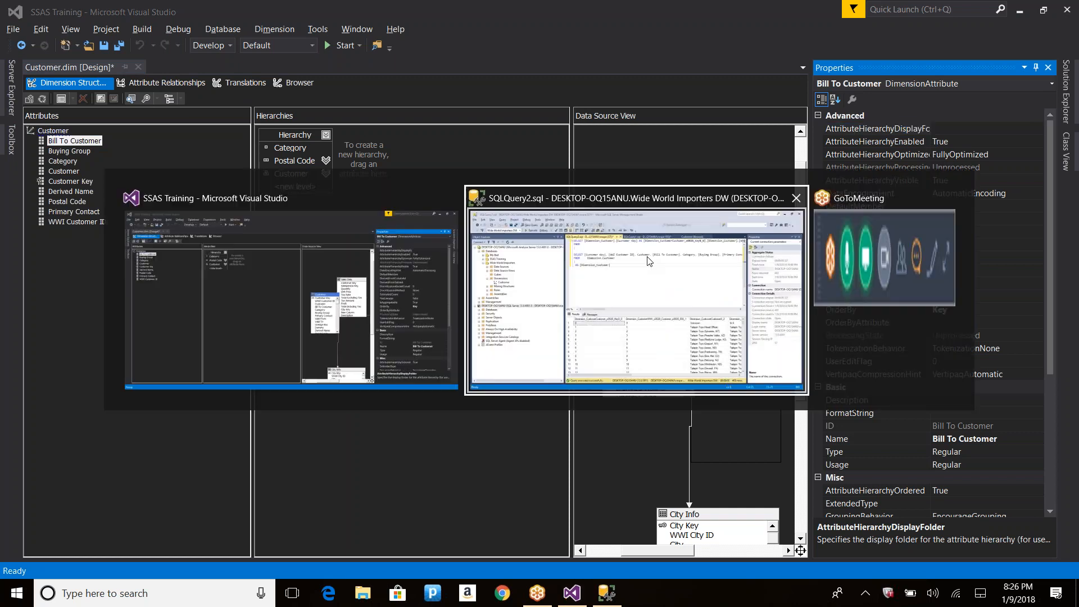
key(ctrl+Tab)
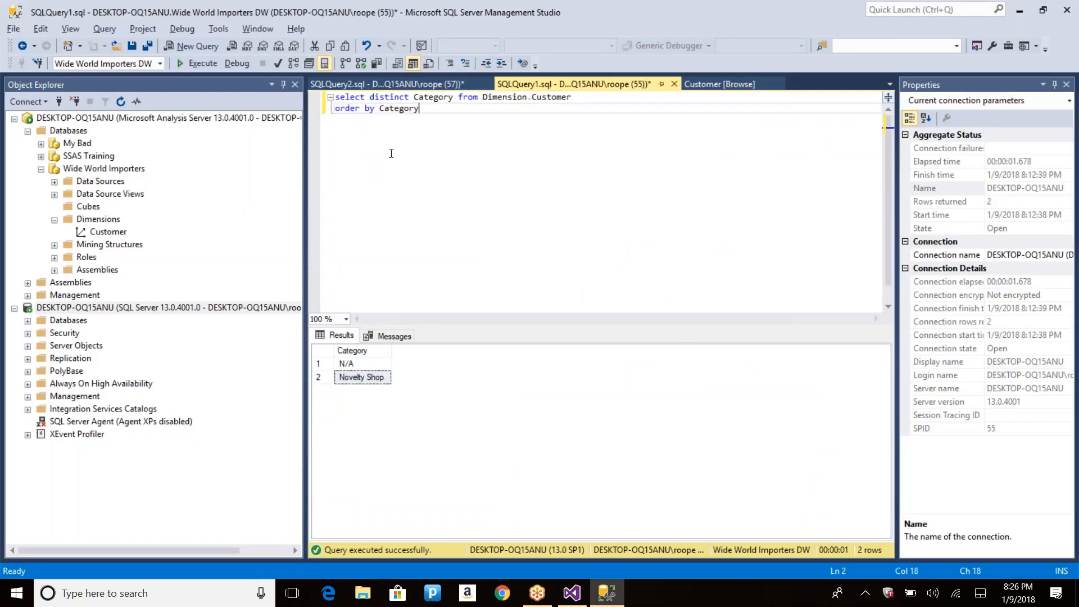
key(ctrl+Tab)
key(ctrl+Tab)
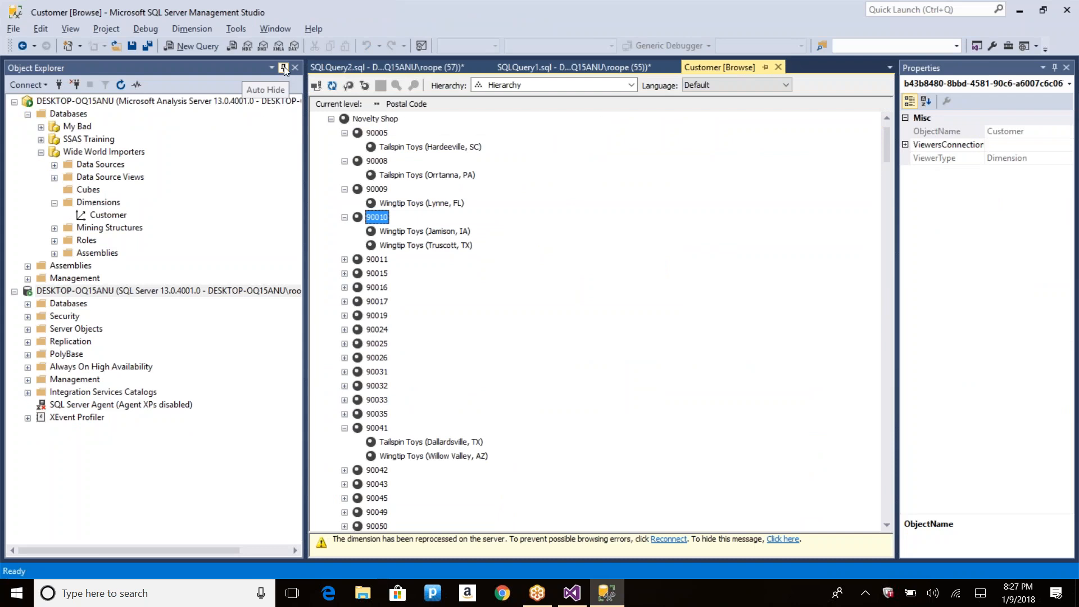
click(672, 539)
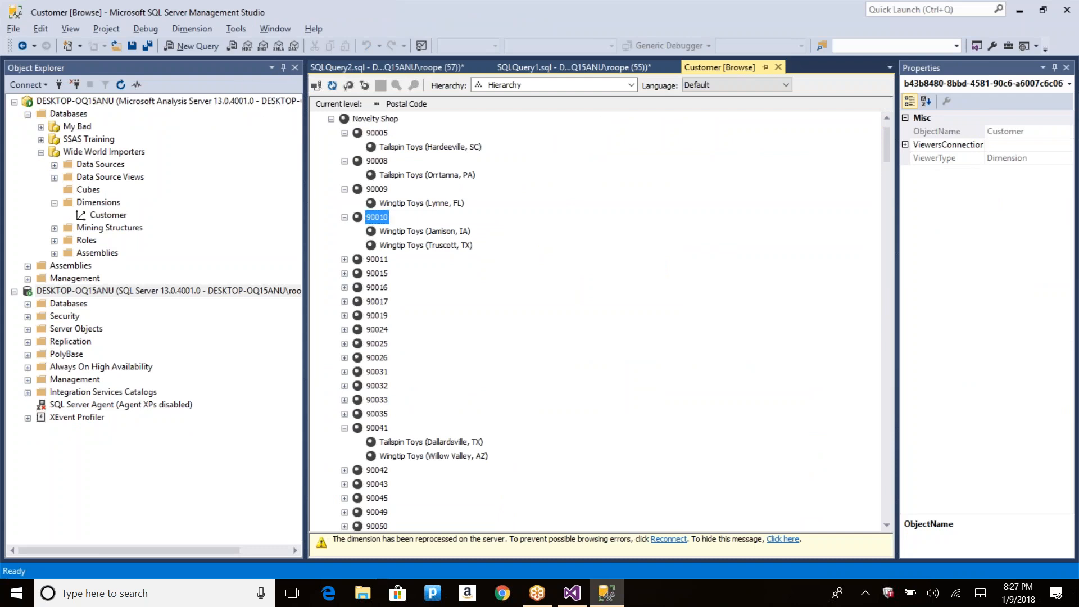
click(331, 118)
click(508, 86)
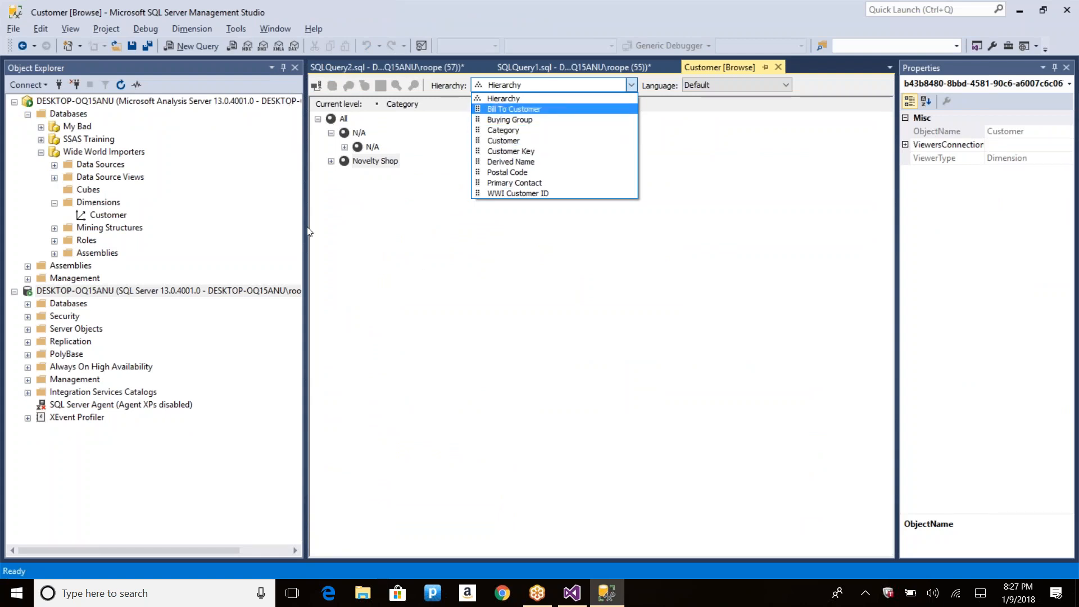
Step: Return to Visual Studio, set the Bill To Customer attribute's AttributeHierarchyDisplayFolder to "Customer" and copy that value
key(alt+Tab)
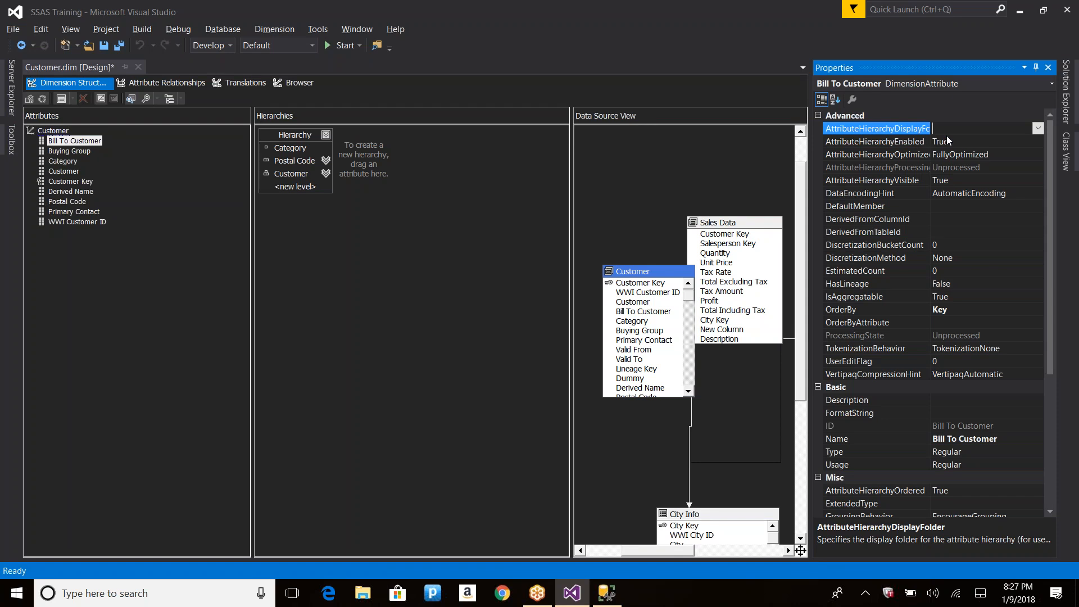
text(Customer)
key(Return)
key(ctrl+c)
Step: Set the Buying Group attribute's AttributeHierarchyDisplayFolder to "Customer"
right_click(81, 162)
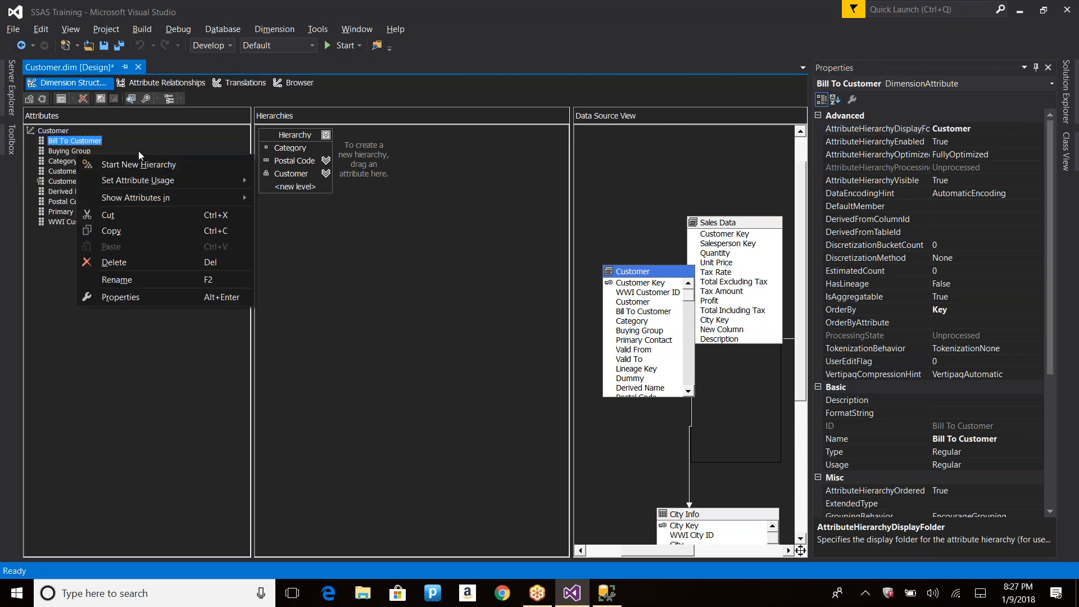
click(72, 152)
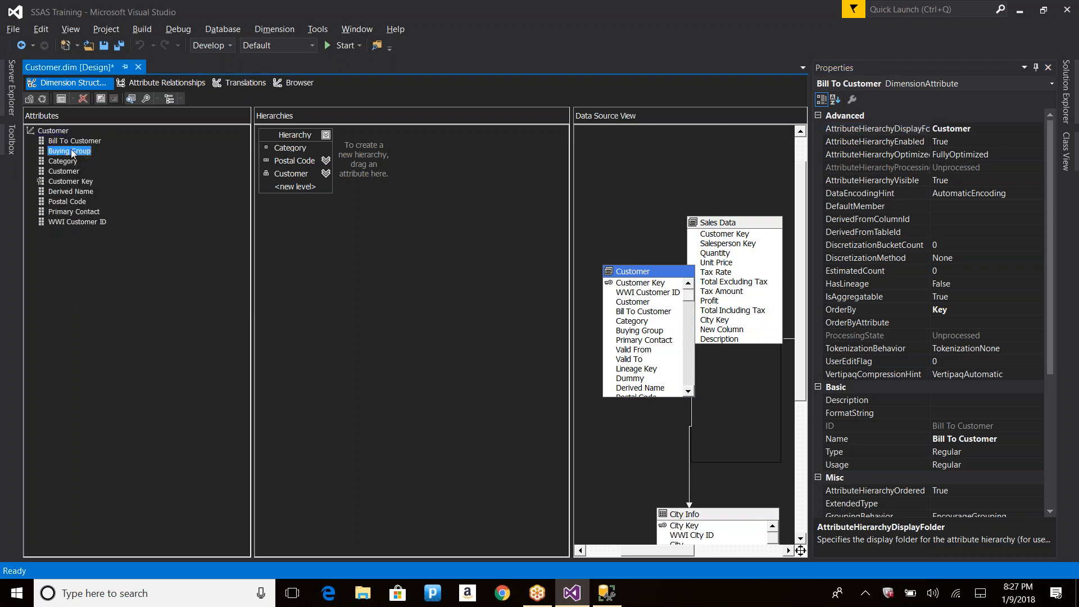
click(947, 130)
key(ctrl+v)
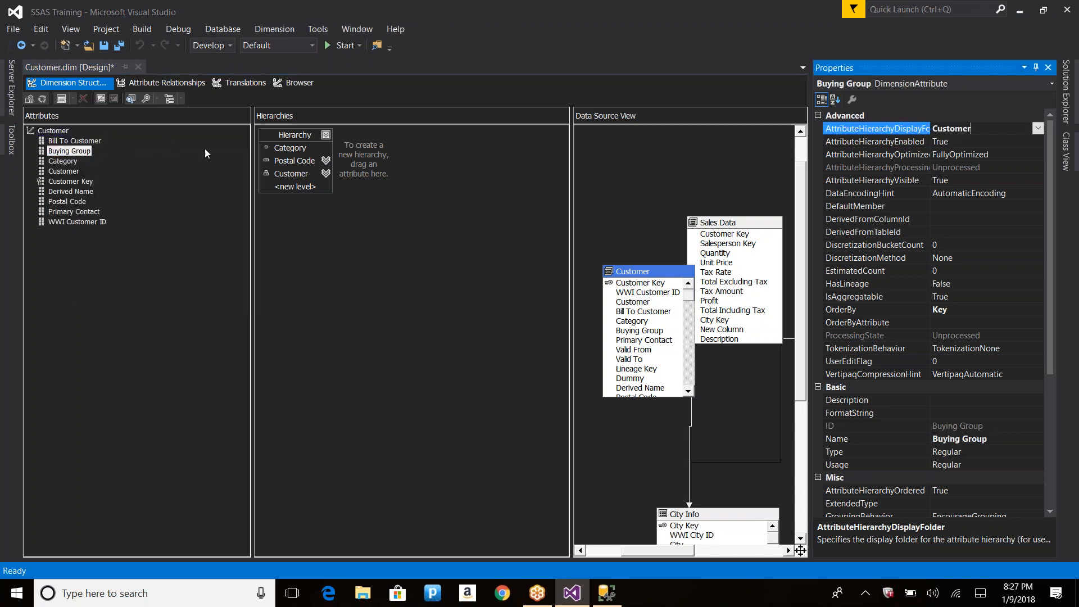
Step: Set the Category attribute's AttributeHierarchyDisplayFolder to "Customer"
right_click(65, 162)
click(56, 162)
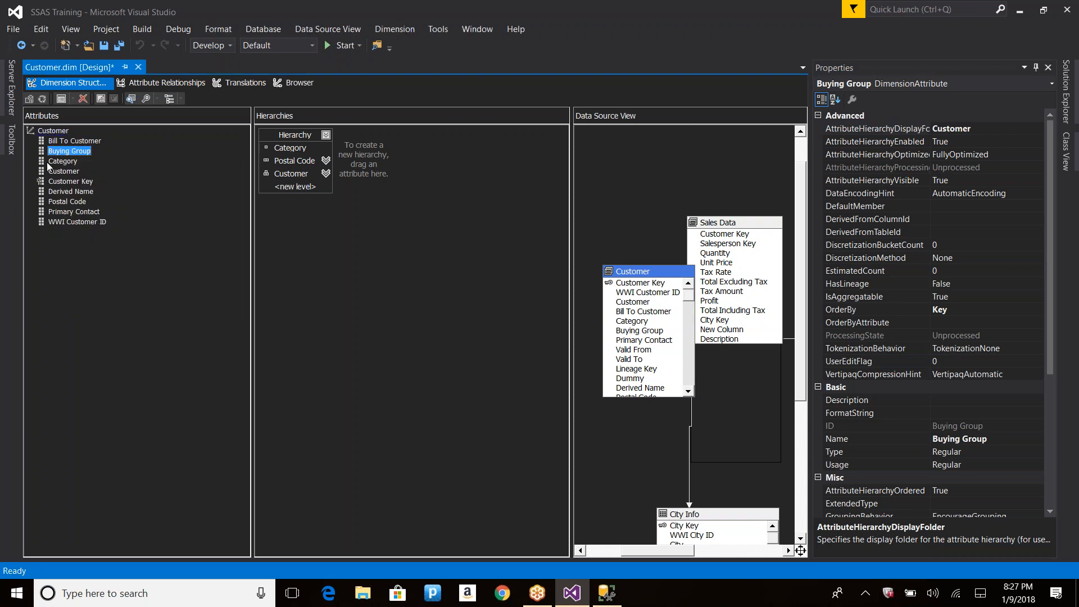
right_click(59, 162)
click(974, 131)
key(ctrl+v)
Step: Set the Customer attribute's AttributeHierarchyDisplayFolder to "Customer" and examine its AttributeHierarchyEnabled property
right_click(59, 171)
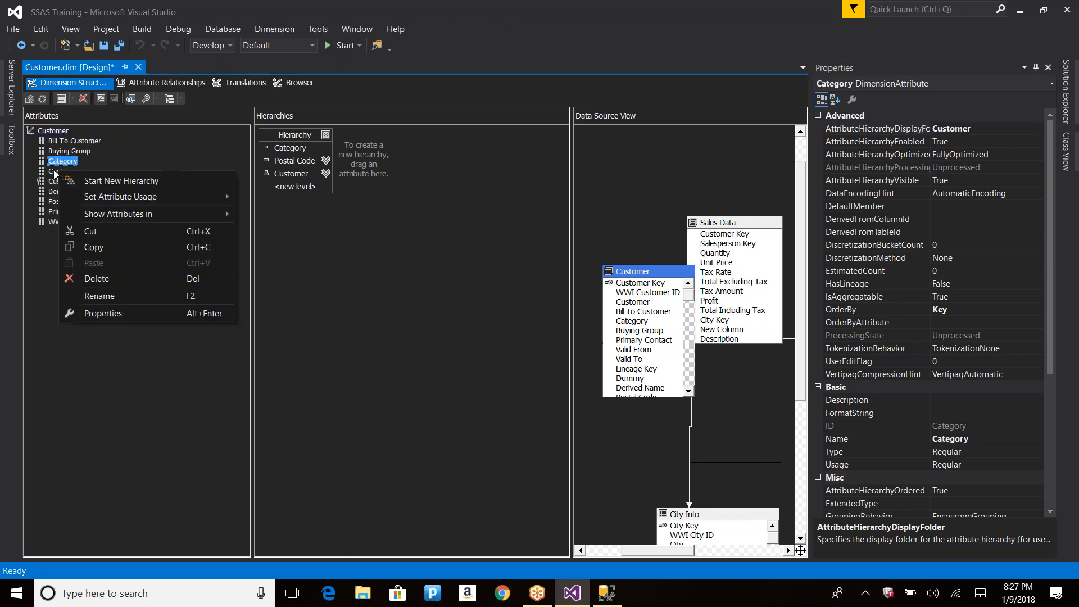
click(54, 167)
right_click(54, 168)
click(959, 130)
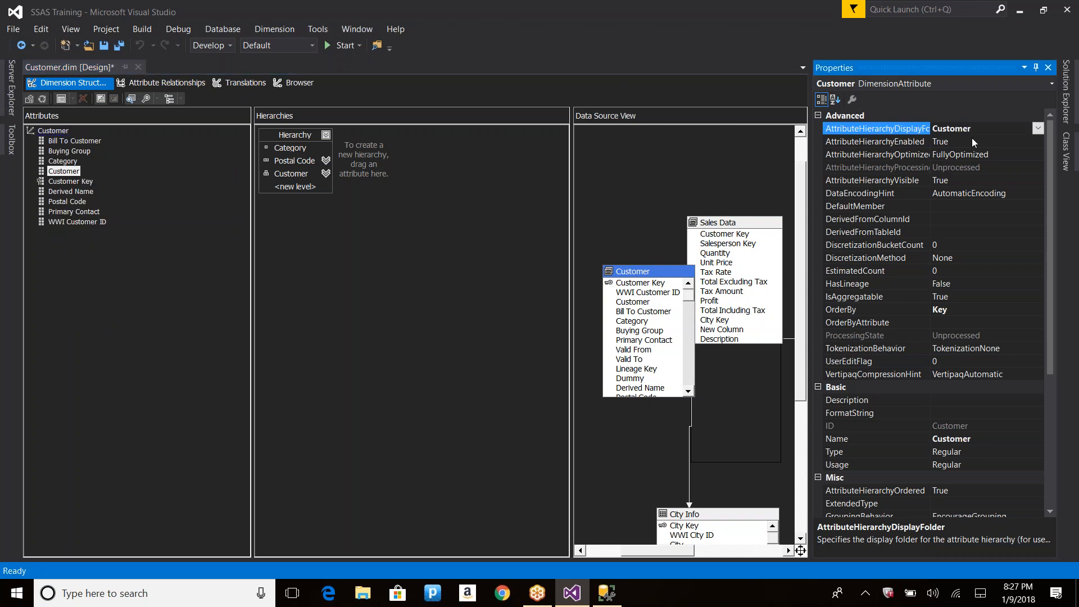
click(969, 143)
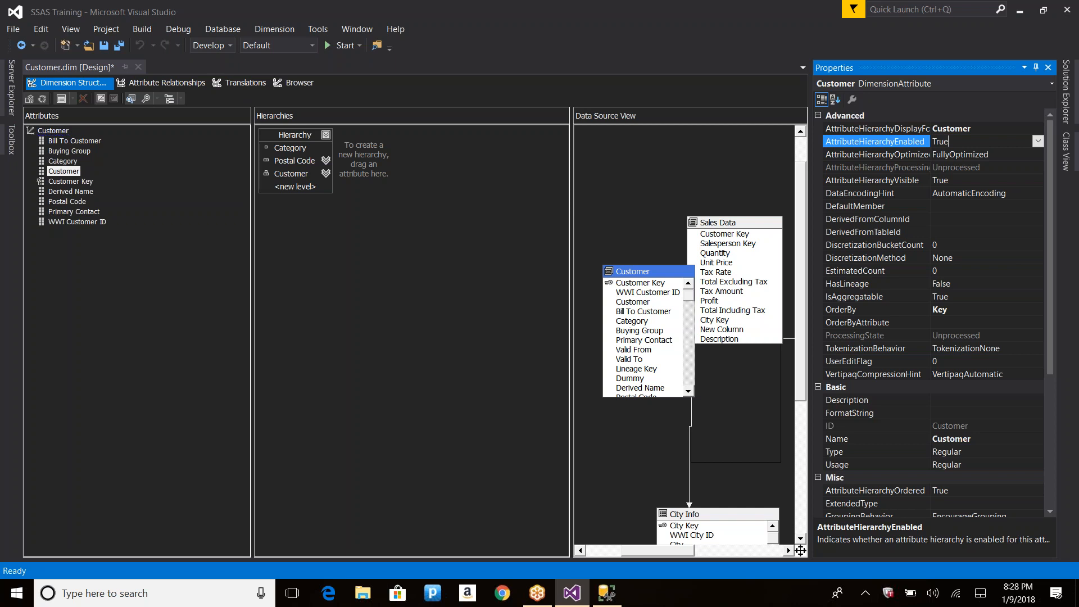
Step: Recheck the Bill To Customer attribute's display folder and select the attributes from Bill To Customer through Customer together to view their shared properties
click(53, 130)
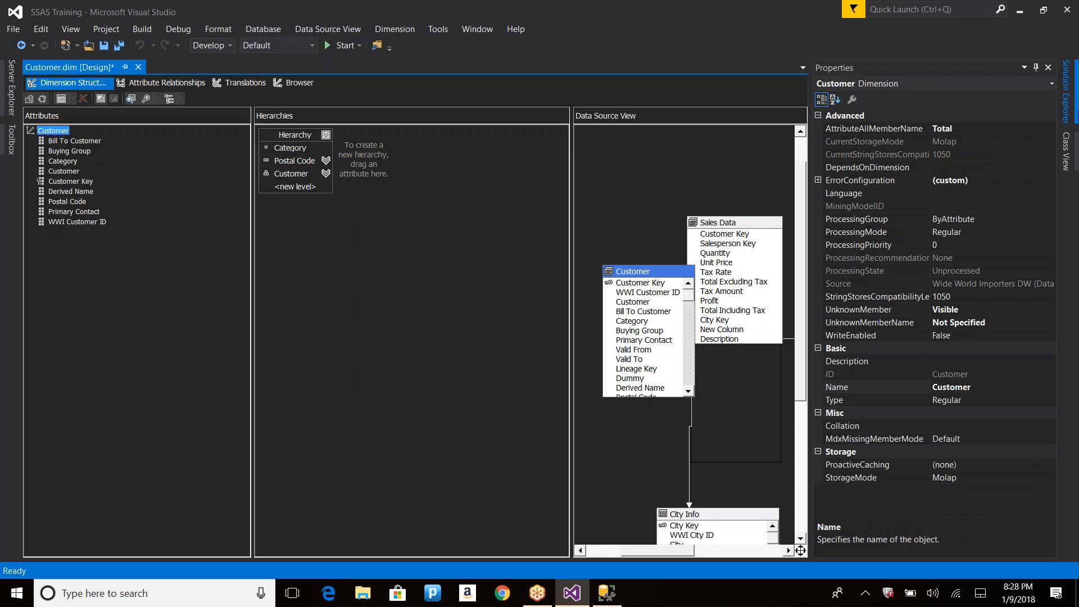
right_click(75, 138)
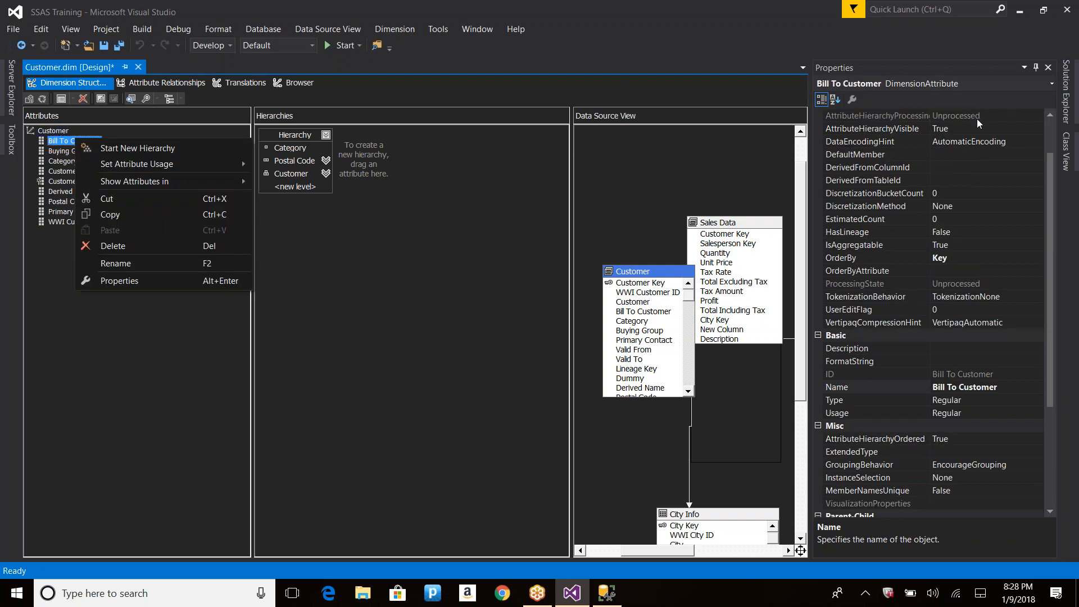
scroll(966, 157, up, 3)
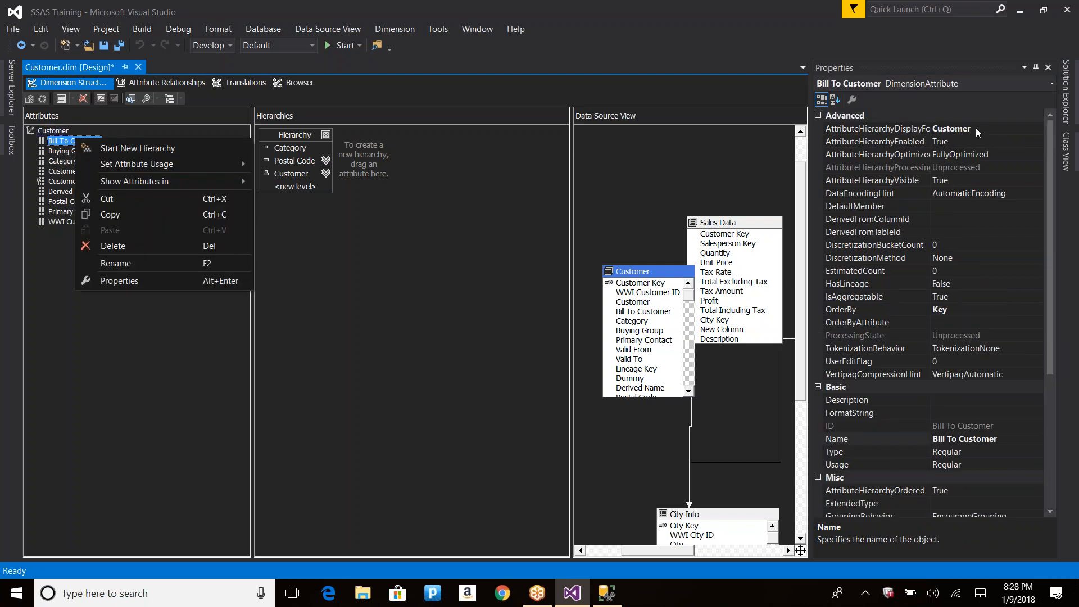
click(976, 129)
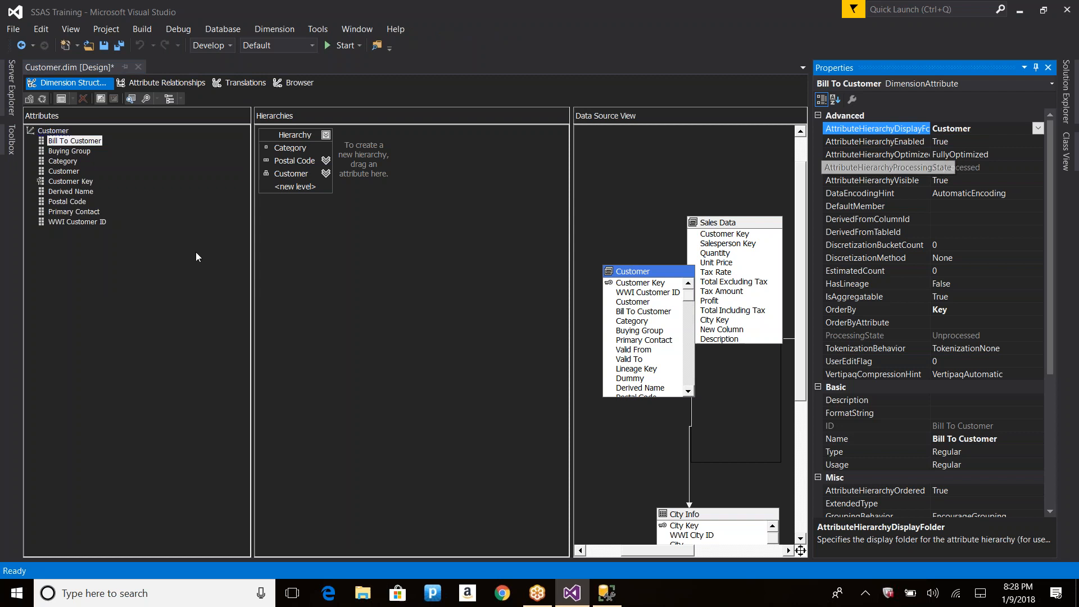
text(Customer)
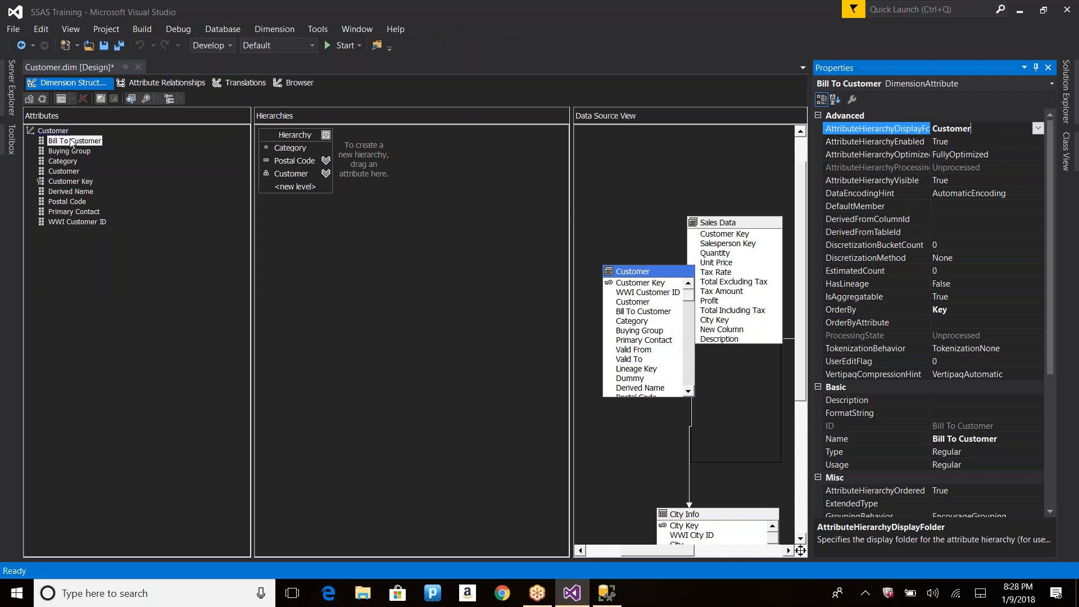
shift+click(66, 170)
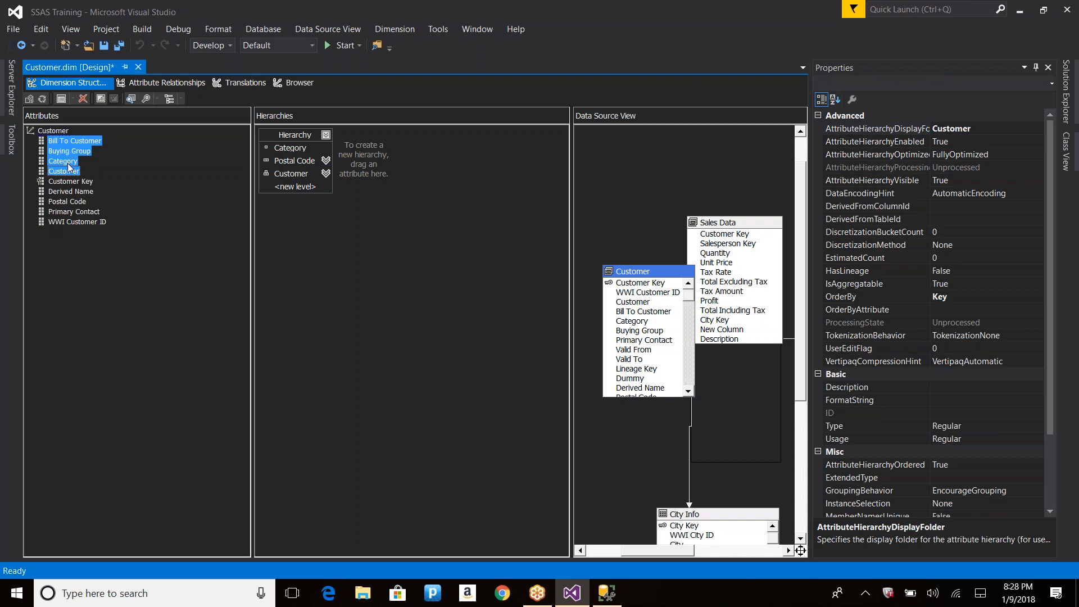
Step: Create an empty cube in the project based on the Wide World Importers DW data source view
click(976, 128)
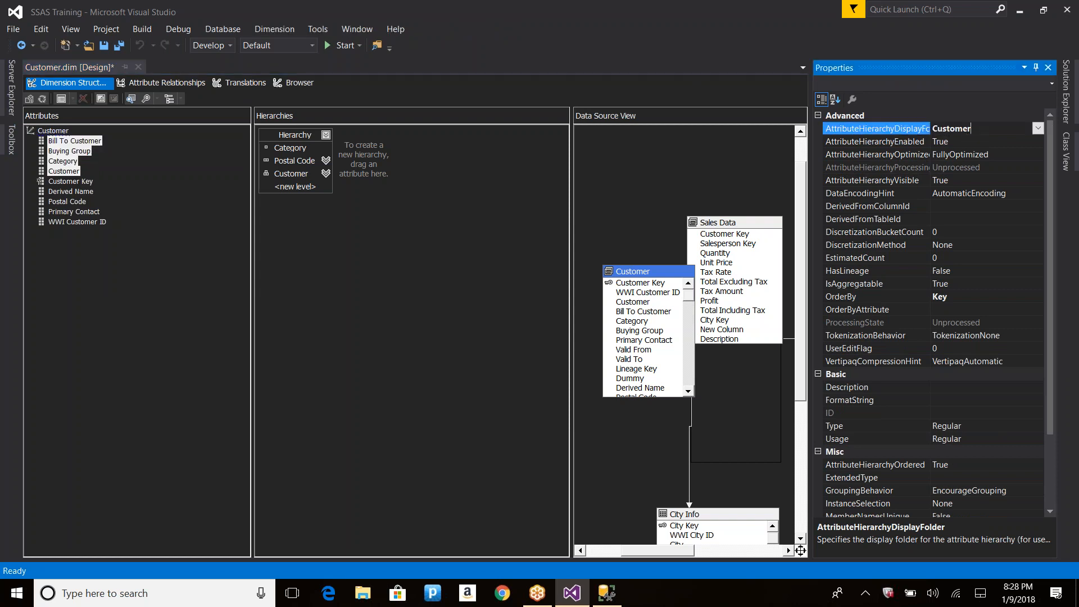
click(1065, 107)
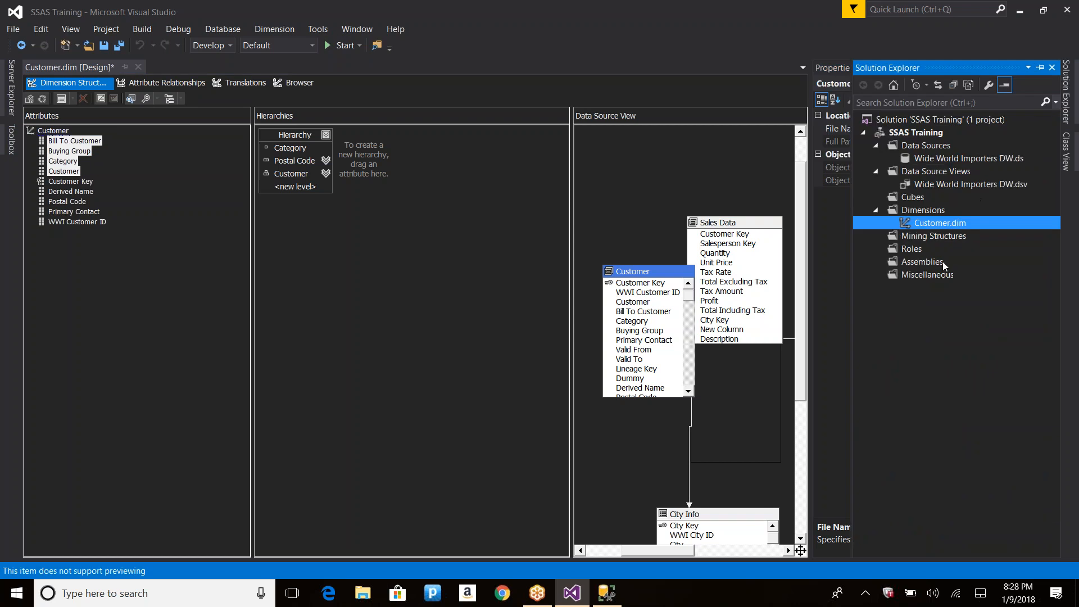
click(918, 200)
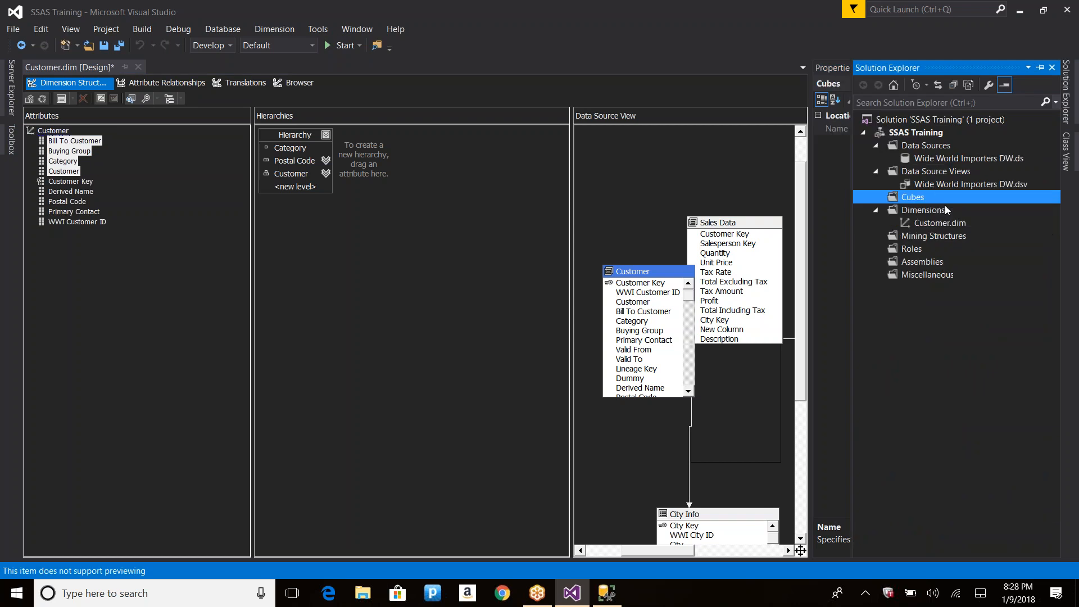
click(600, 426)
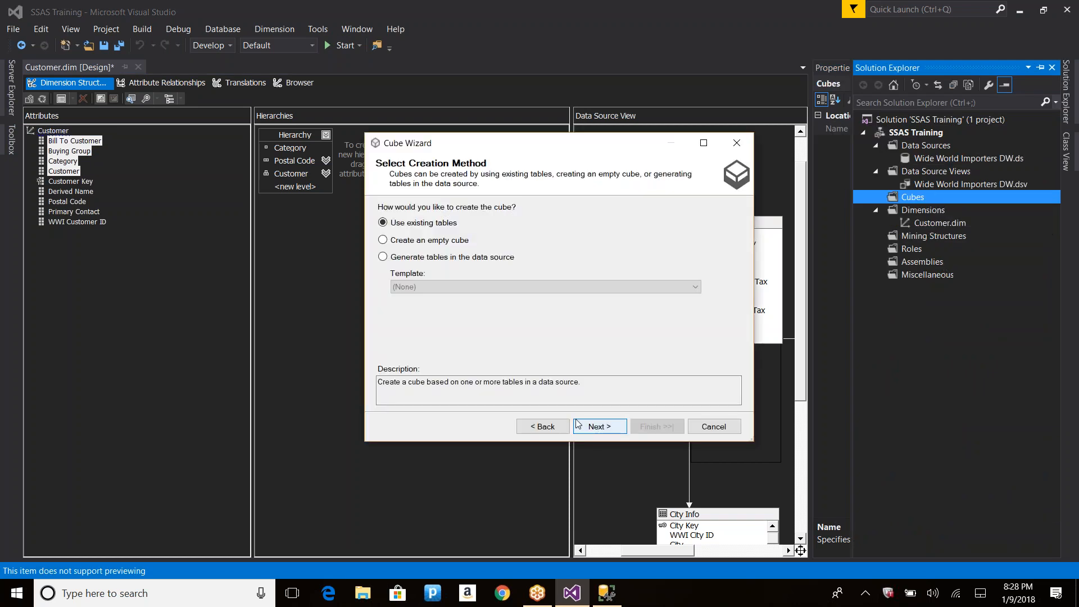
click(423, 241)
click(600, 426)
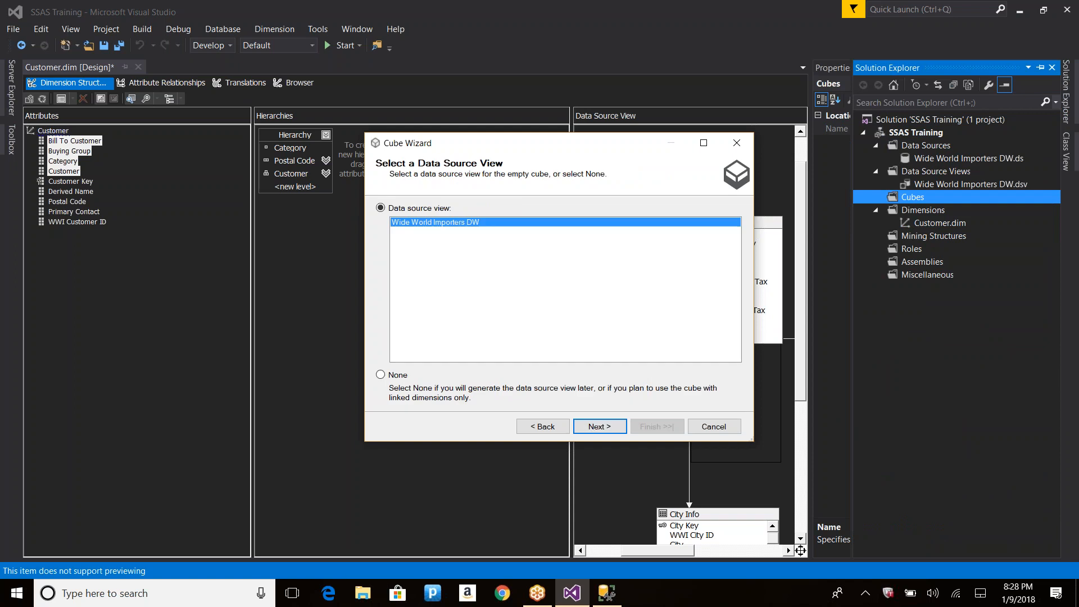
click(606, 428)
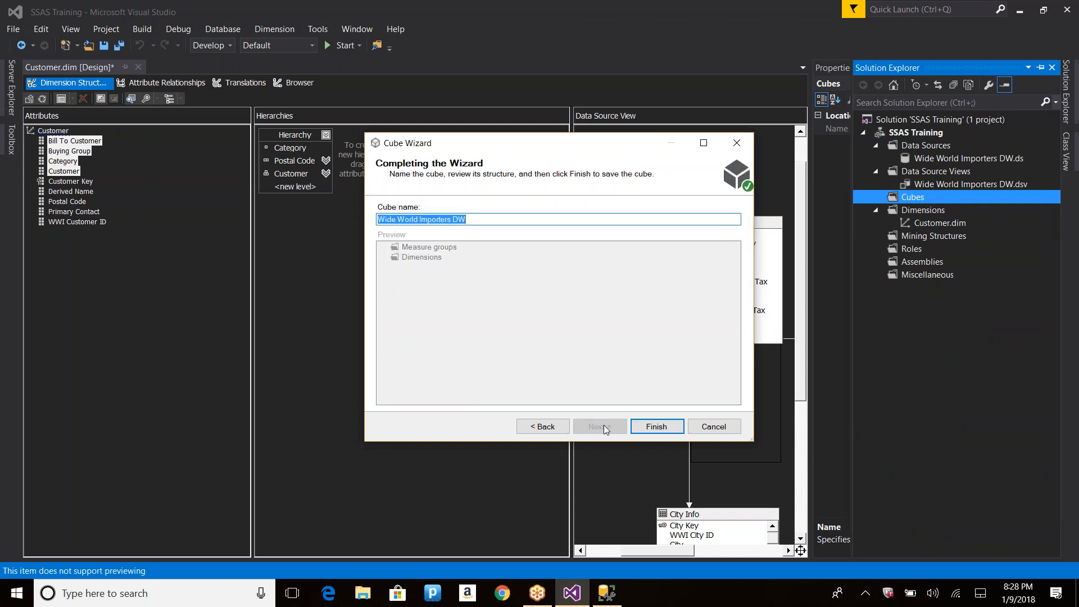
click(641, 427)
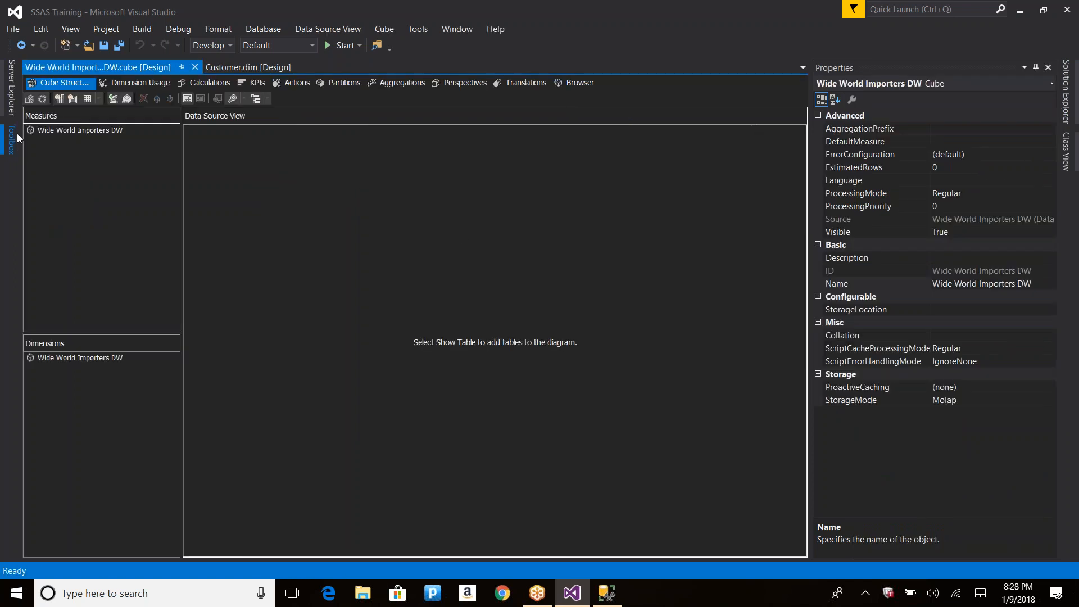
Step: Add a Sum measure to the cube from the Tax Amount column of the Sales Data table
right_click(87, 130)
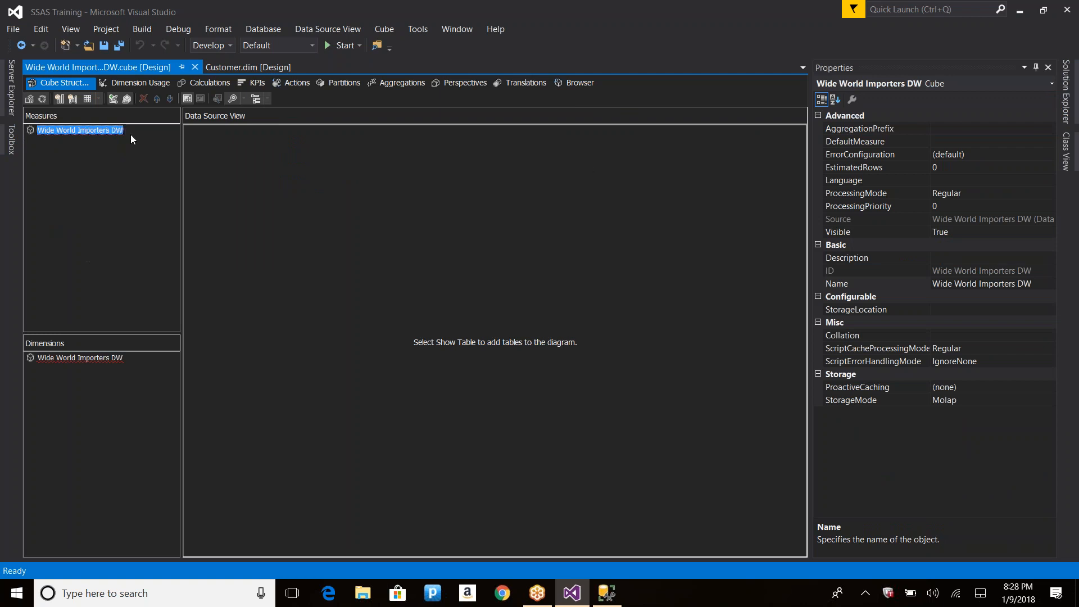
click(122, 138)
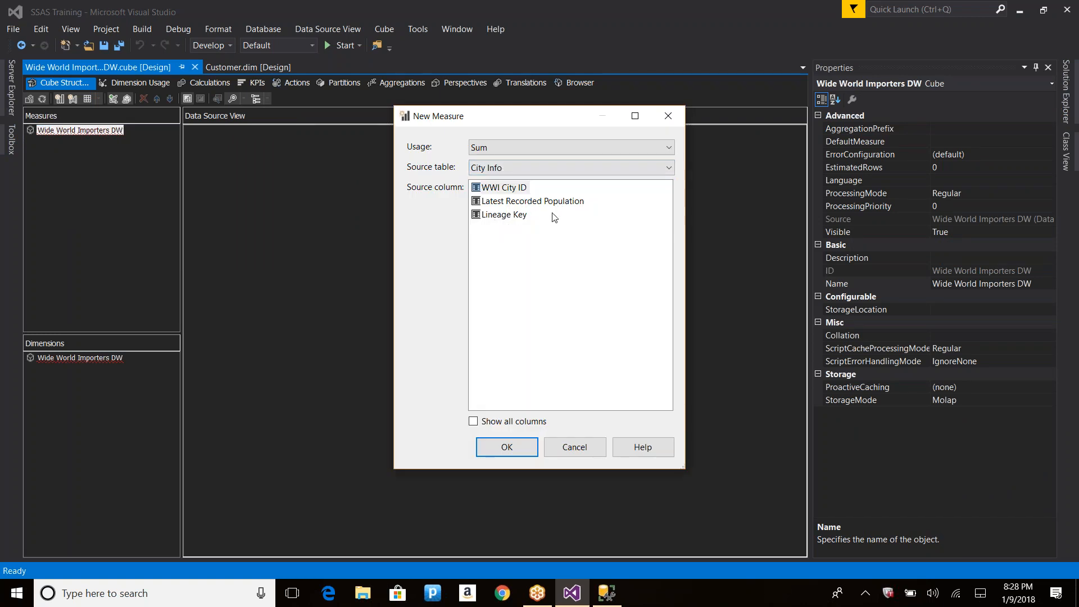
click(520, 166)
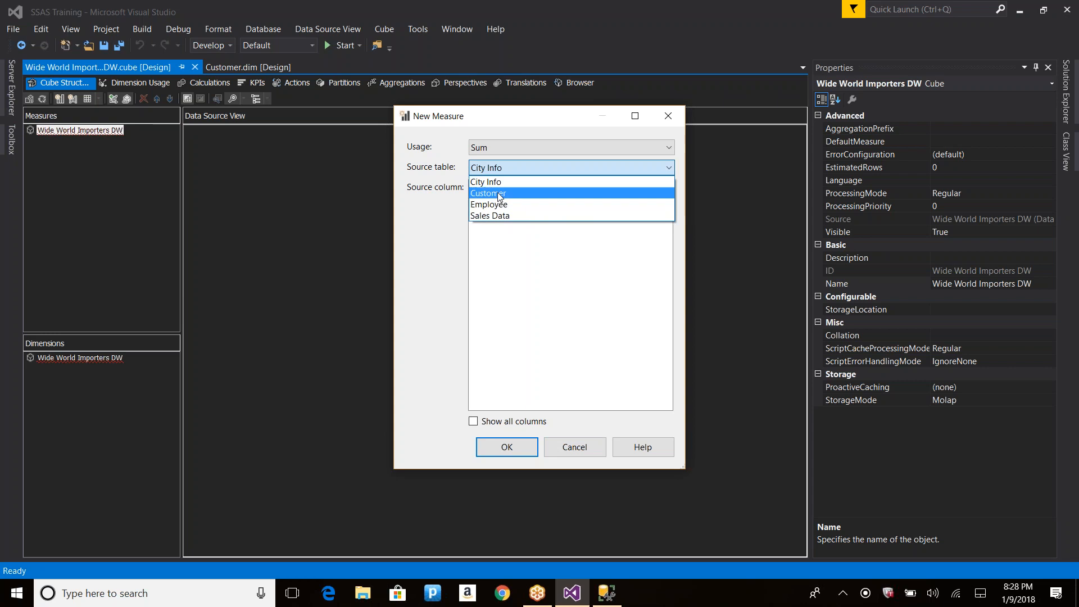
click(500, 216)
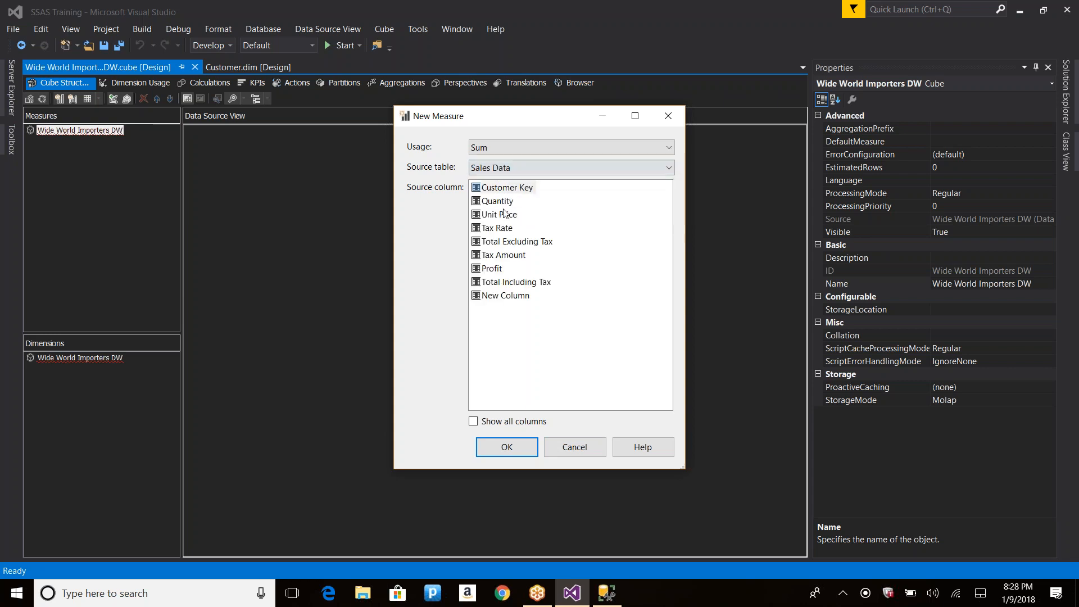
click(502, 269)
click(507, 257)
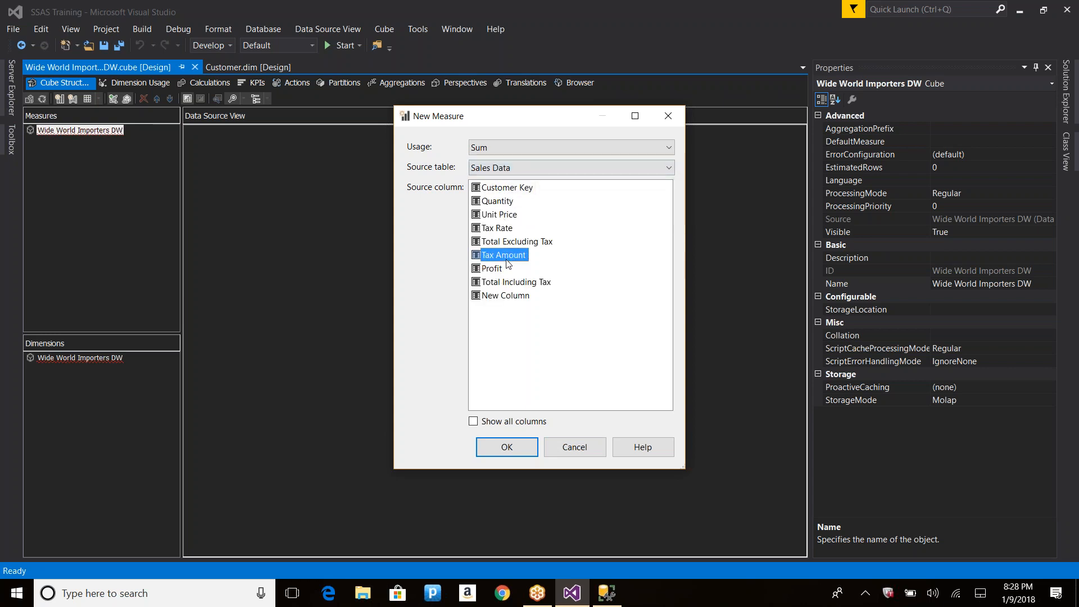
double_click(506, 257)
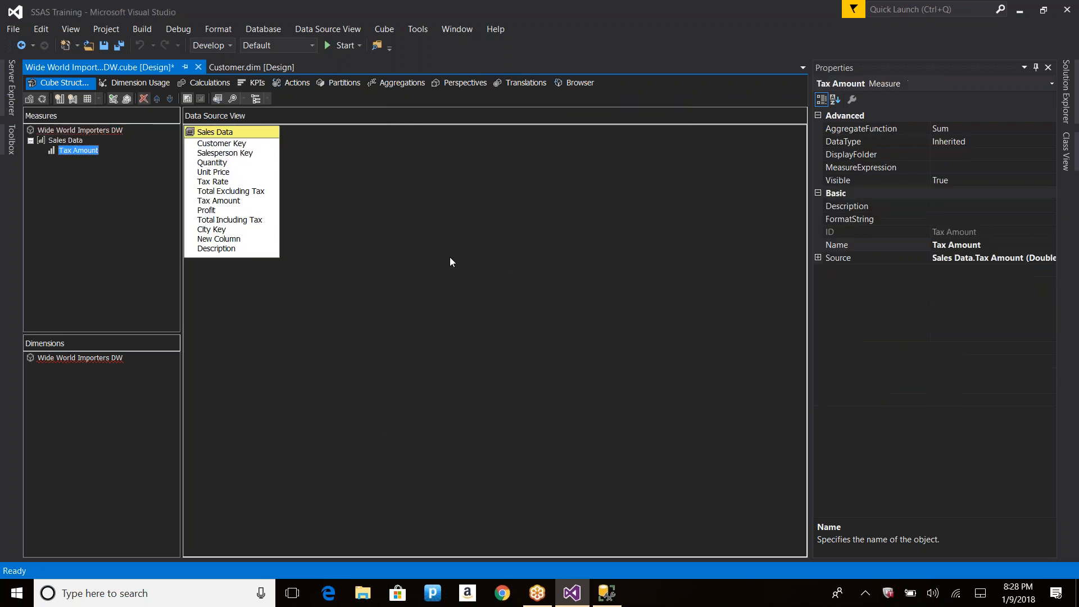
Step: Add a Sum measure for the Profit column to the Sales Data measure group
right_click(66, 140)
click(110, 153)
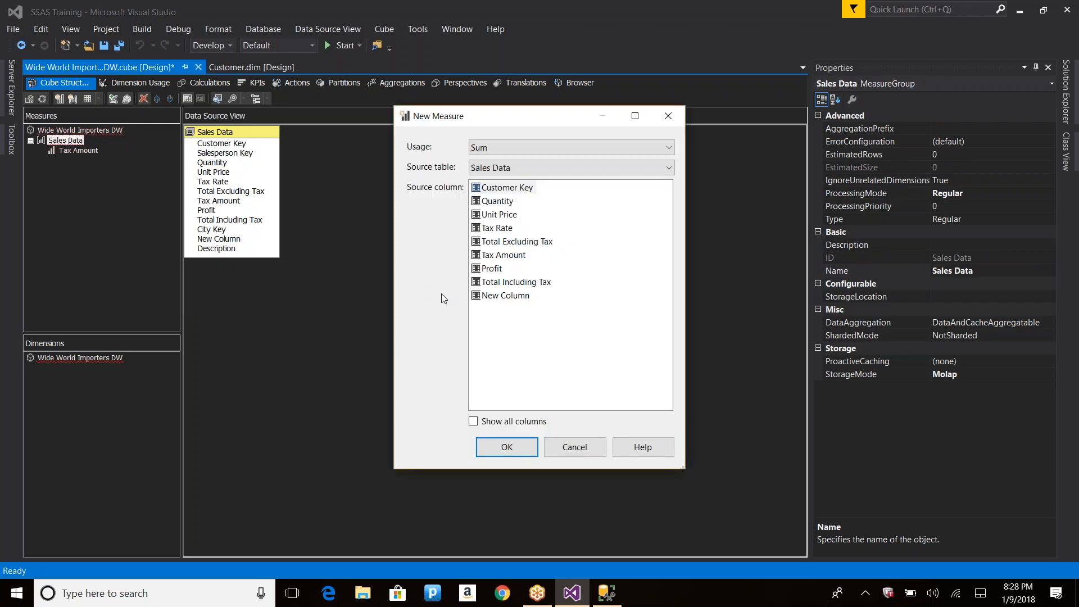
double_click(493, 269)
Step: Add the Customer dimension to the cube
right_click(78, 359)
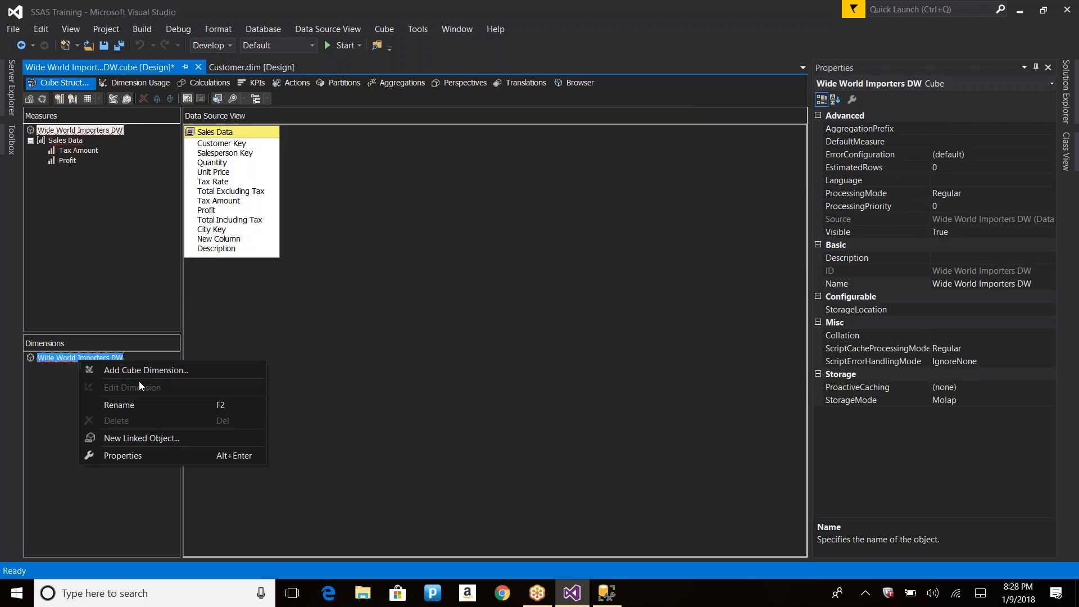
click(143, 369)
click(437, 182)
double_click(437, 182)
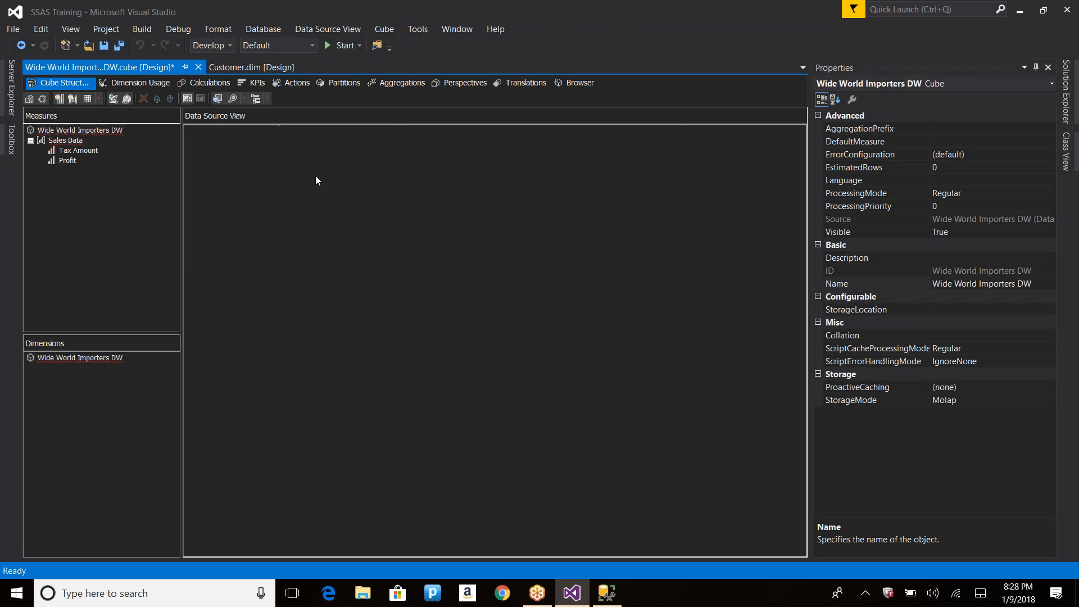
Step: Define a Regular relationship between the Customer dimension and Sales Data, with Customer Key as granularity attribute and measure group column
click(140, 83)
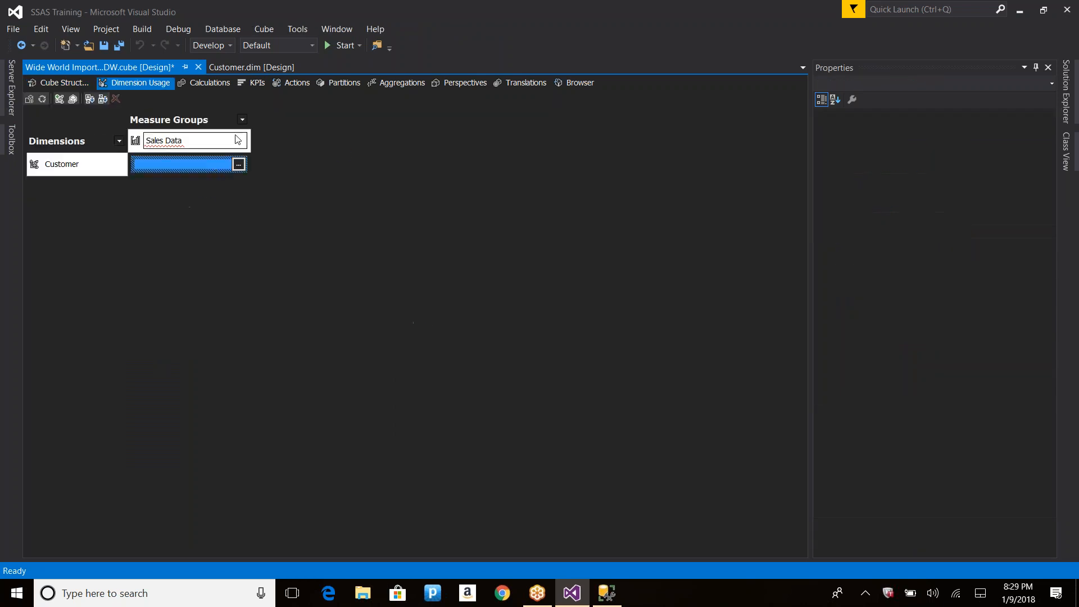
click(238, 164)
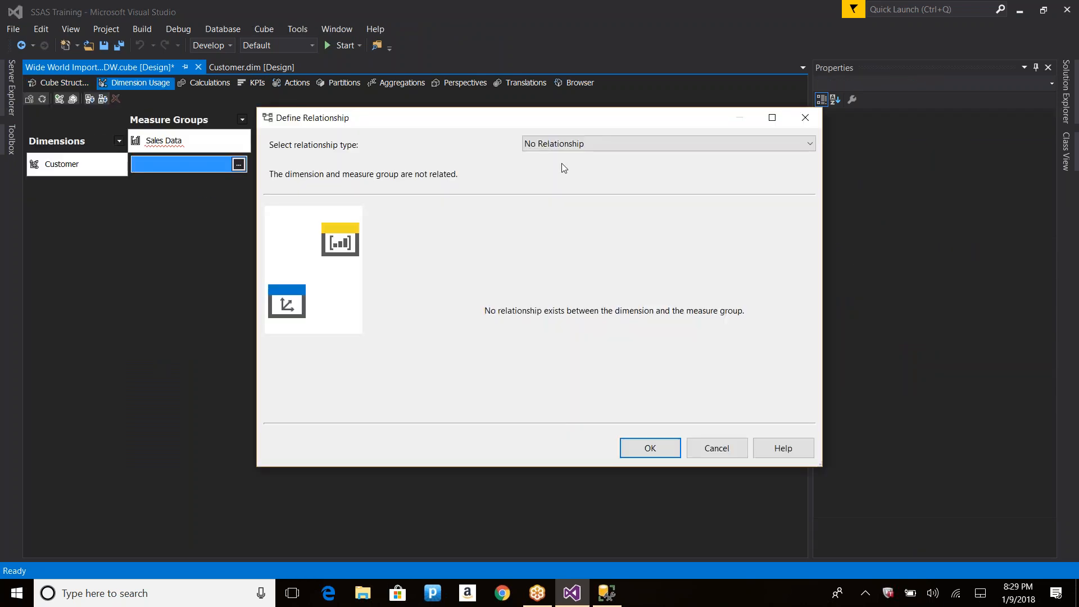
click(562, 168)
click(553, 216)
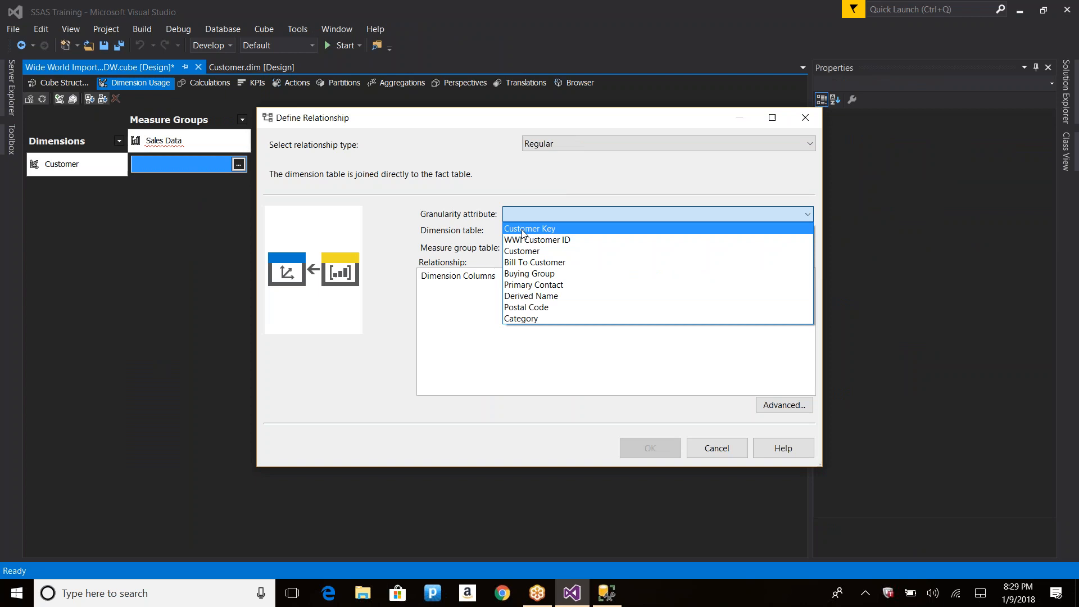
click(520, 229)
click(651, 292)
click(651, 292)
click(644, 304)
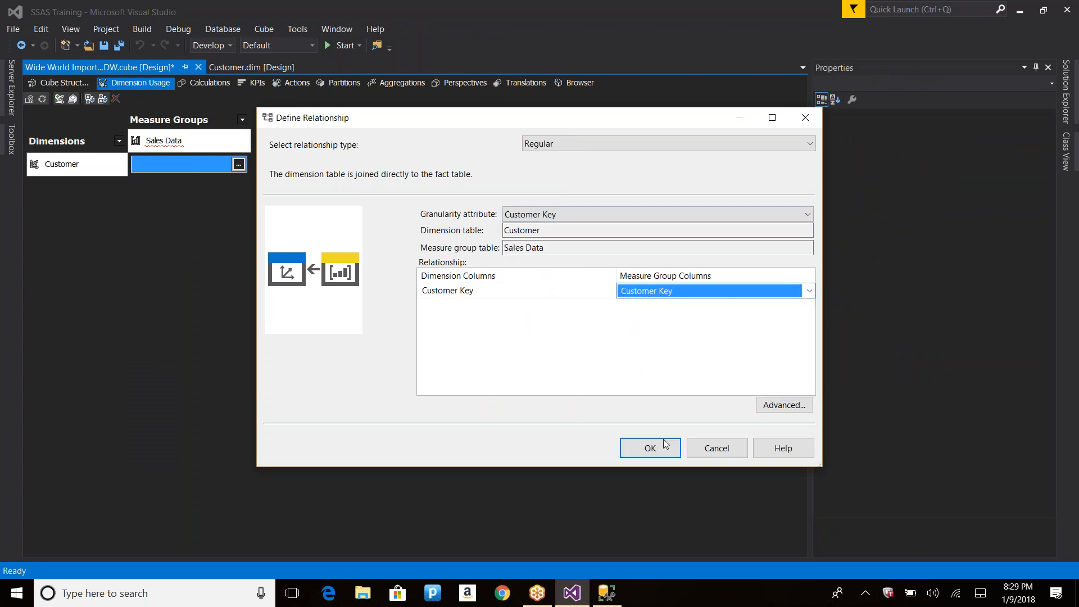
click(650, 448)
Step: Deploy the project and run a full process of the Wide World Importers DW cube
click(45, 99)
key(Return)
key(Return)
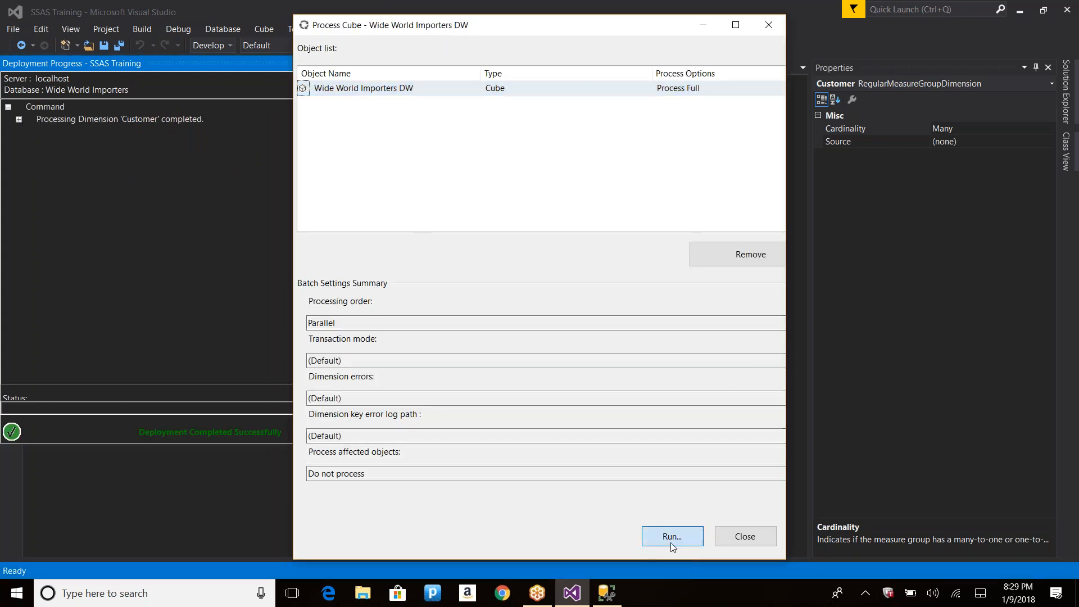
click(670, 541)
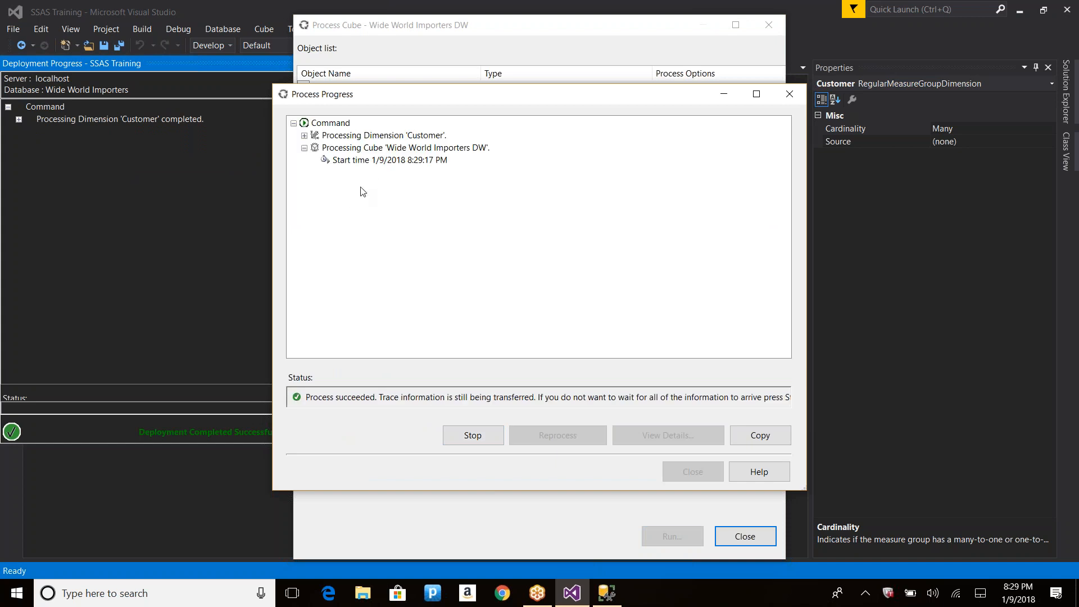
Step: Switch to SQL Server Management Studio, refresh the Wide World Importers database and browse its cube with the properties pane closed
key(alt+Tab)
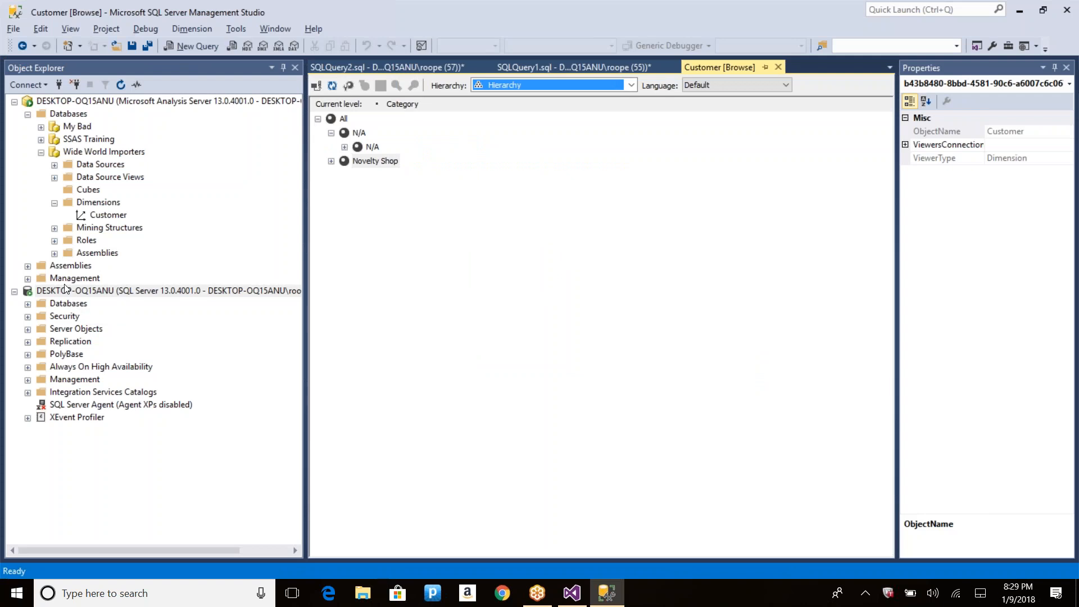
click(104, 152)
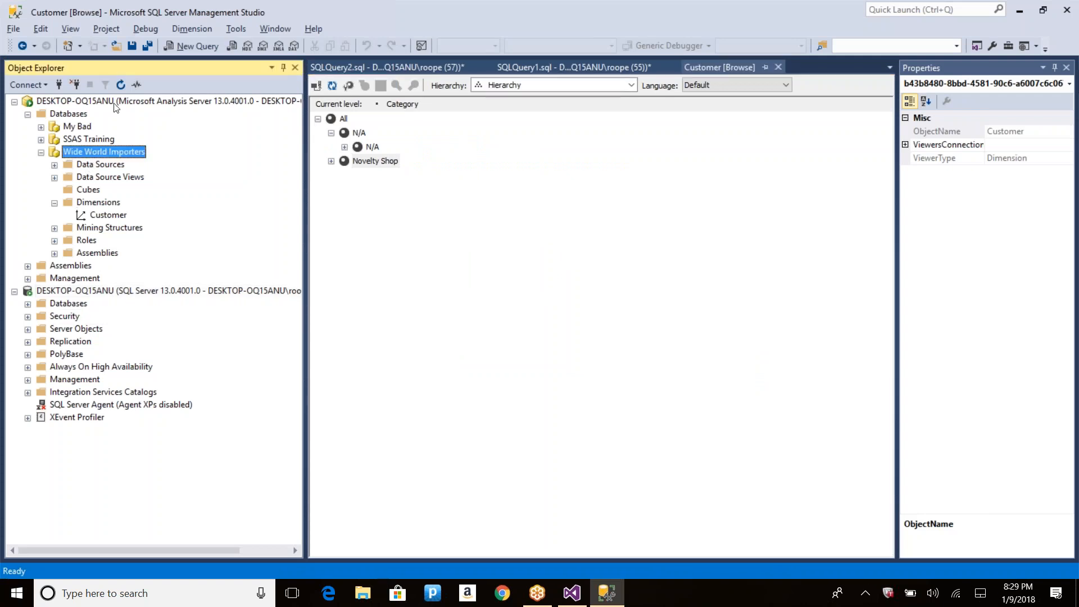
key(F5)
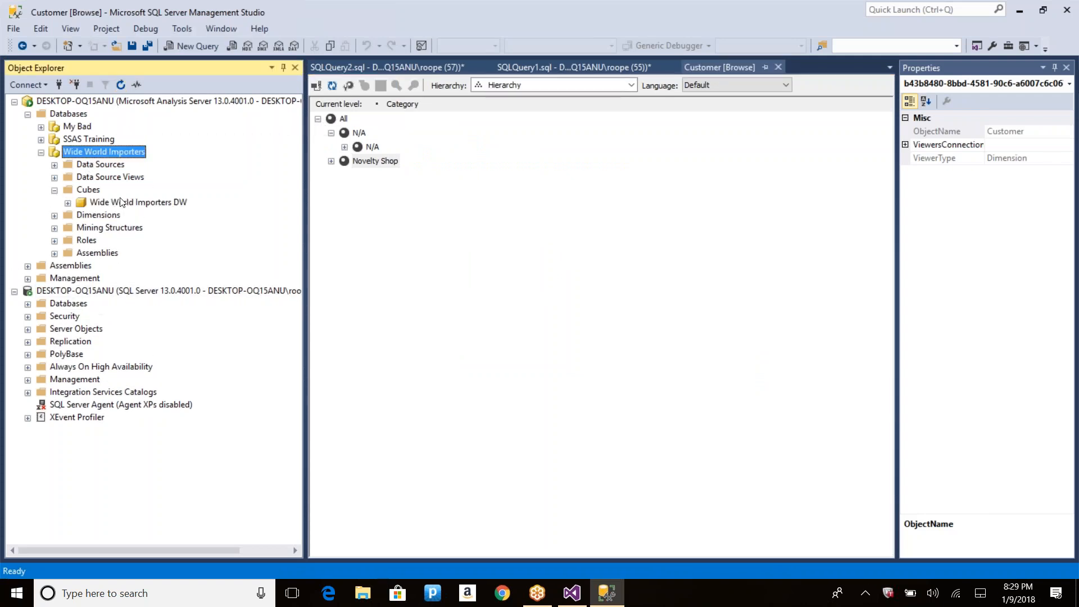
click(120, 202)
right_click(119, 205)
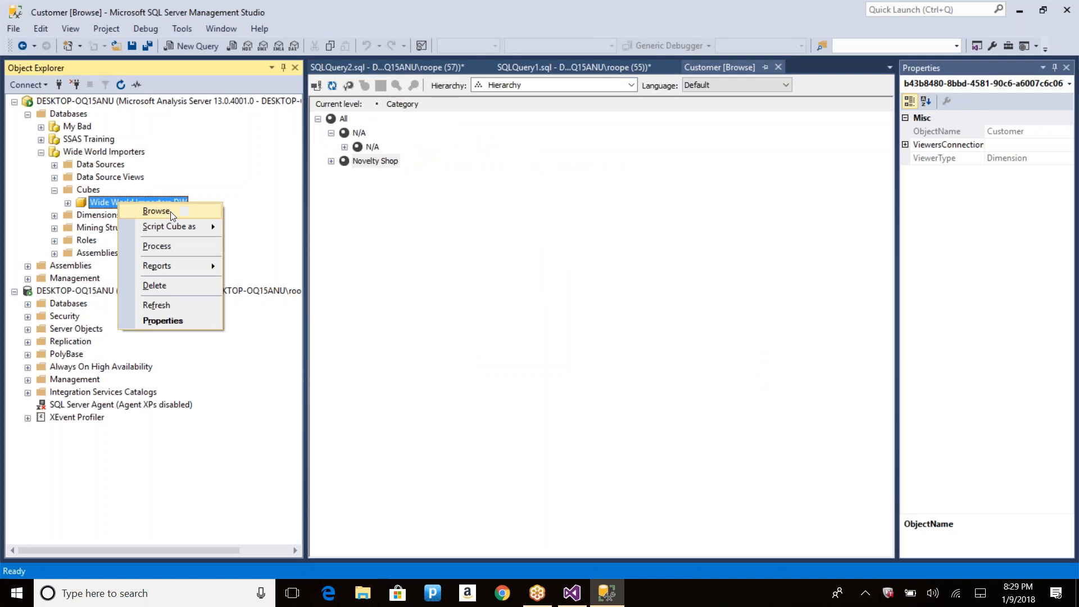
click(170, 211)
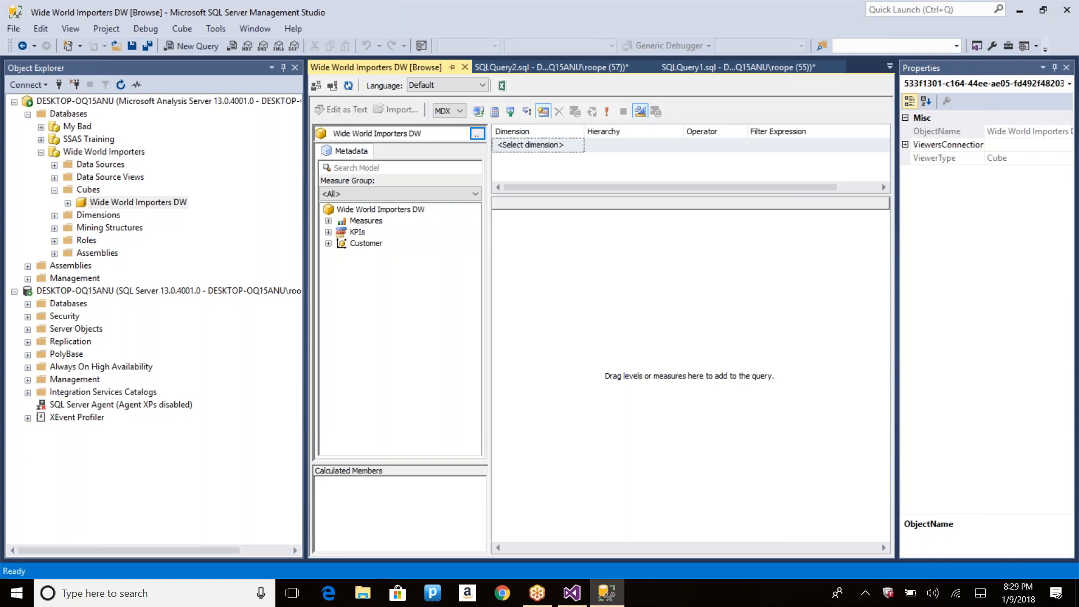
click(1066, 67)
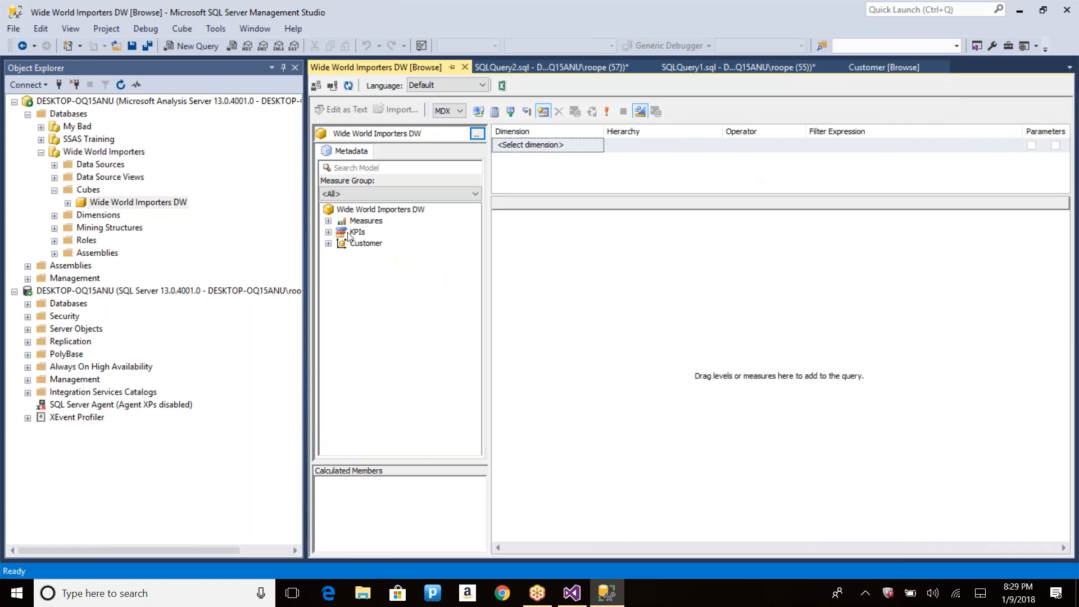
Step: Examine the Sales Data measures and the attributes grouped in the Customer dimension's Customer display folder
click(328, 221)
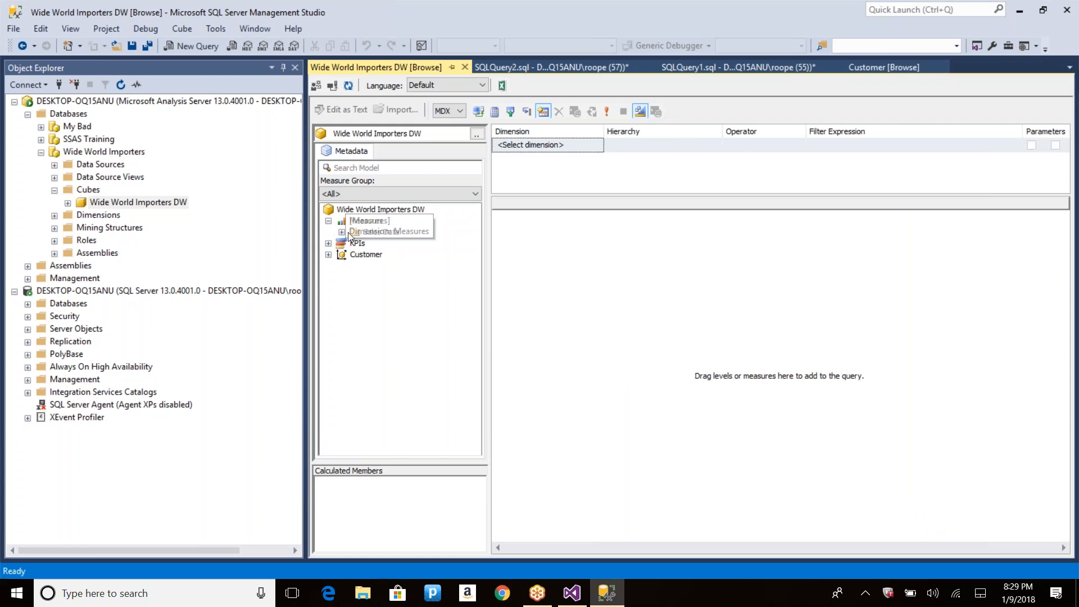
click(342, 232)
click(386, 244)
click(390, 255)
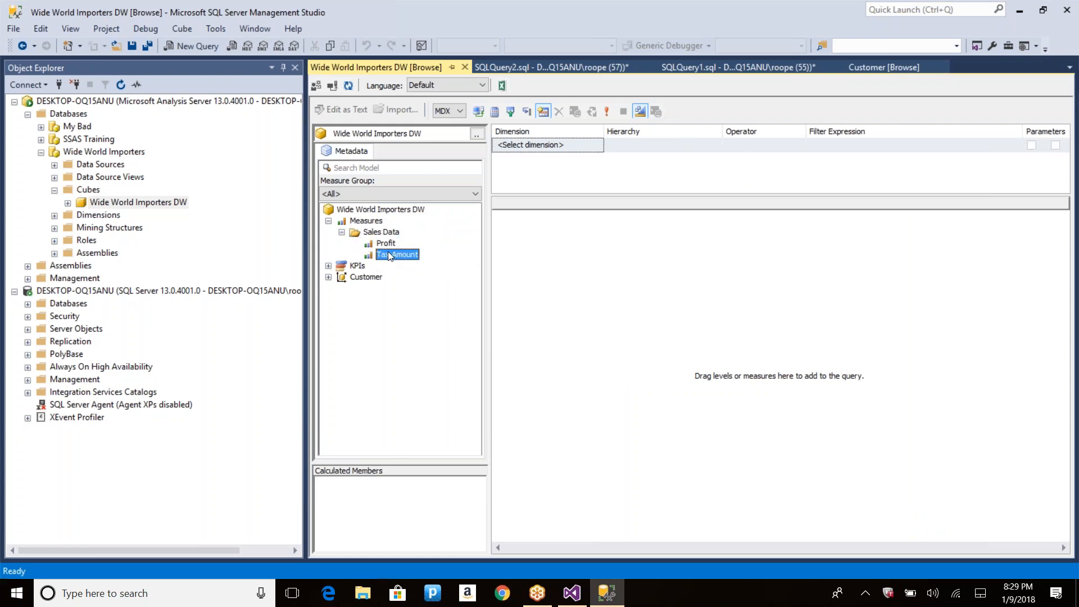
click(327, 277)
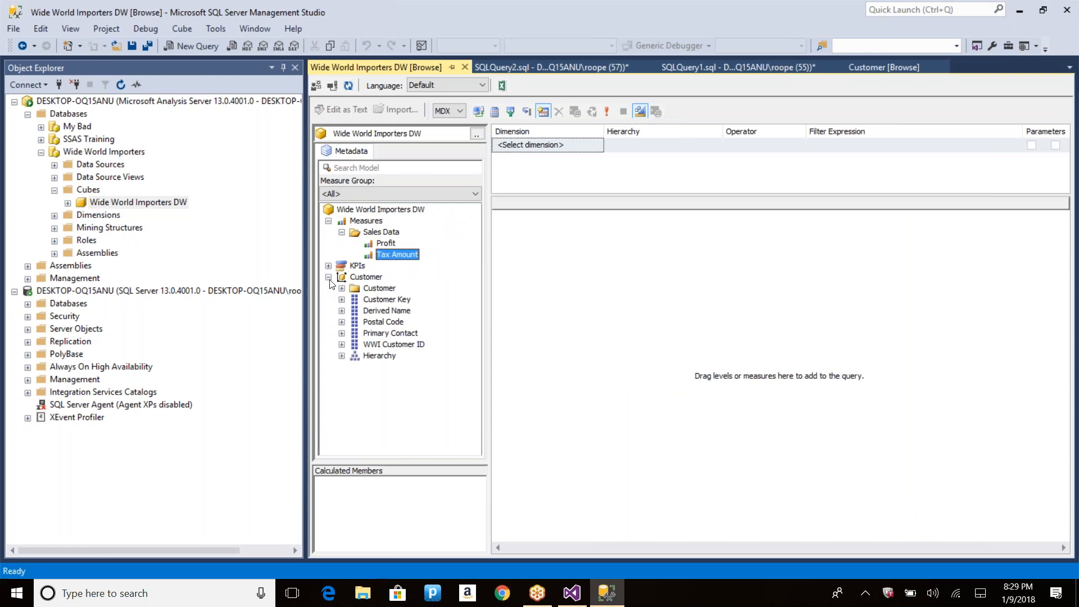
click(375, 290)
double_click(389, 289)
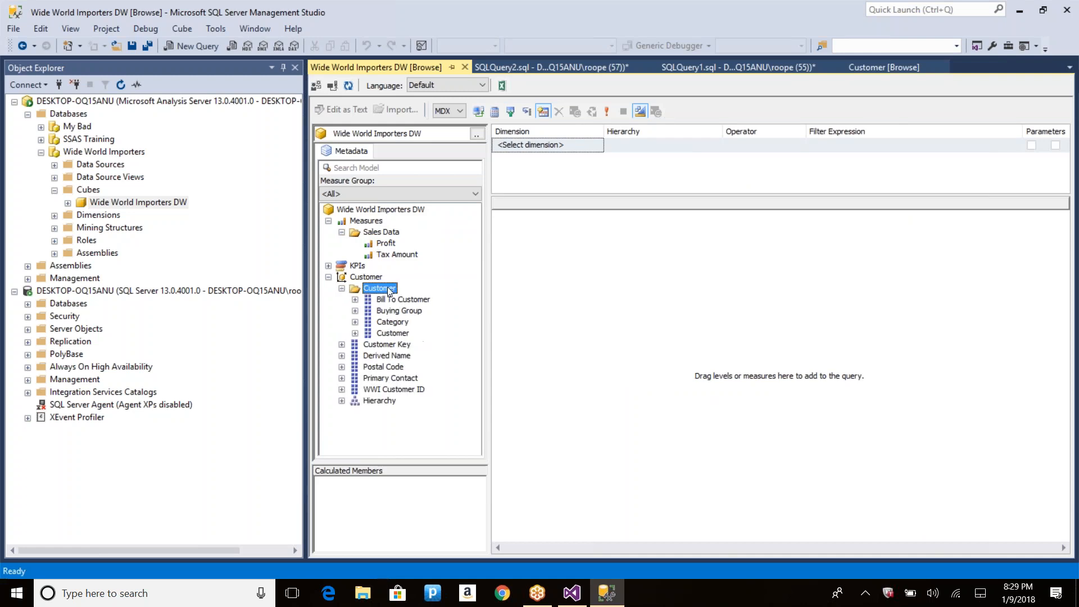
click(398, 301)
click(386, 334)
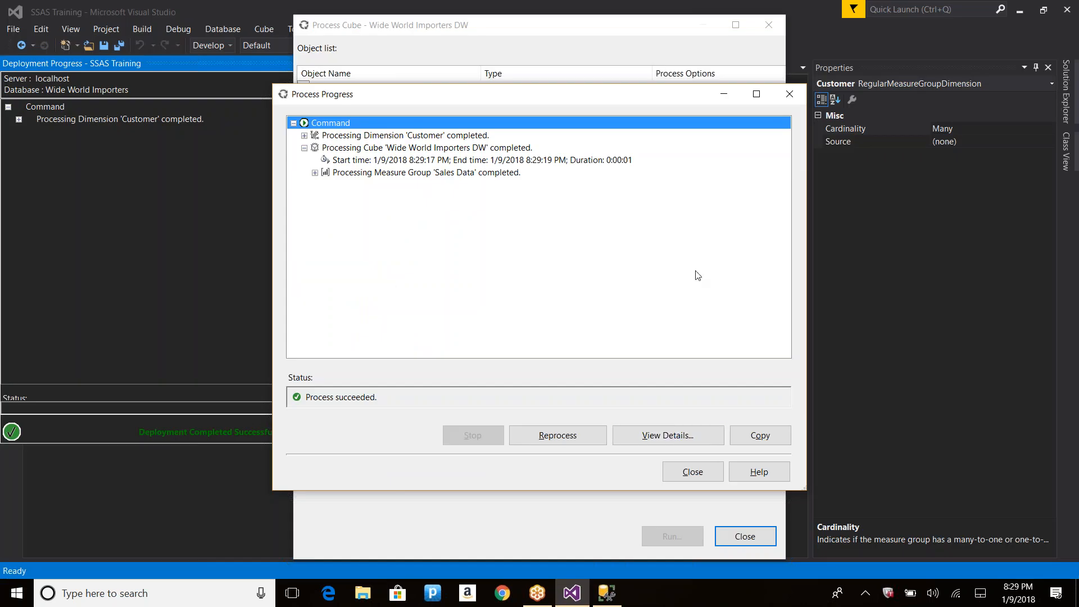
Step: Return to Visual Studio, close the cube processing dialogs and go back to the Customer dimension design
click(692, 472)
click(745, 536)
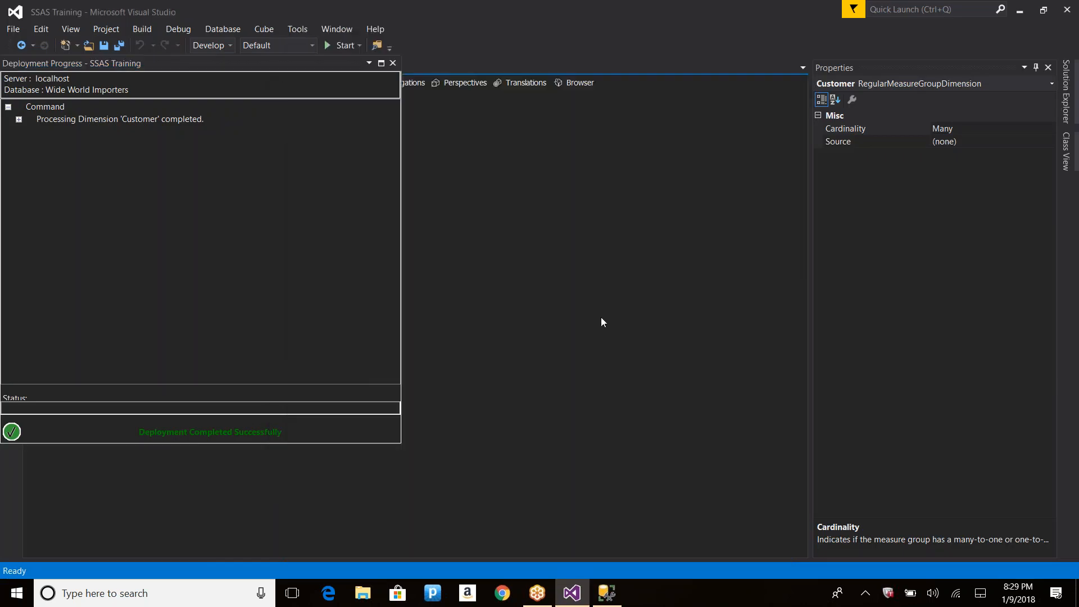
key(ctrl+Tab)
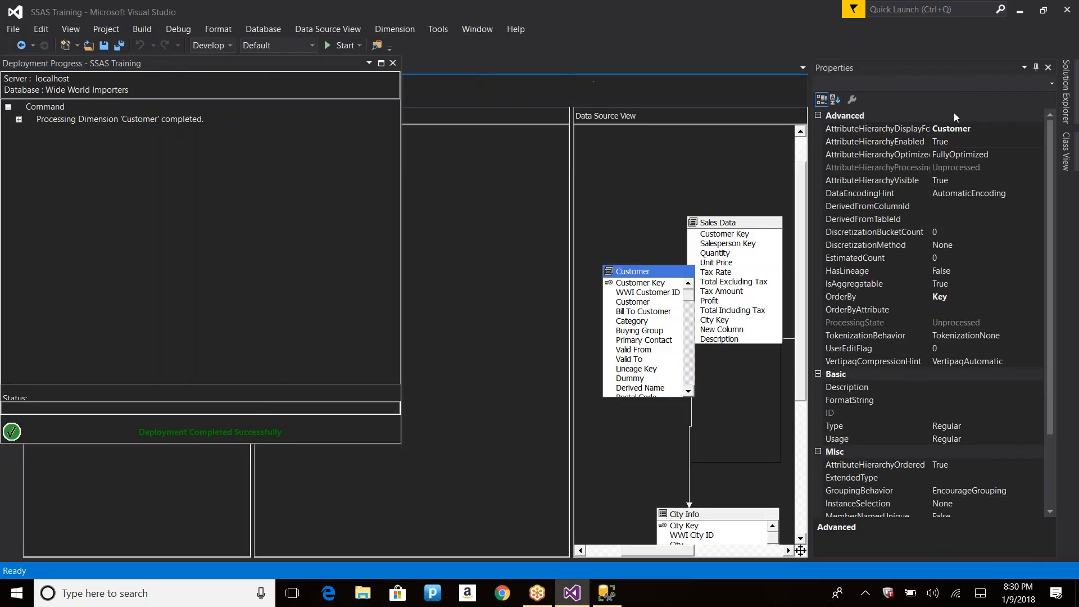
Step: Close the deployment progress and set the Primary Contact attribute's AttributeHierarchyDisplayFolder to "Conatact Info", copying the folder name
click(393, 63)
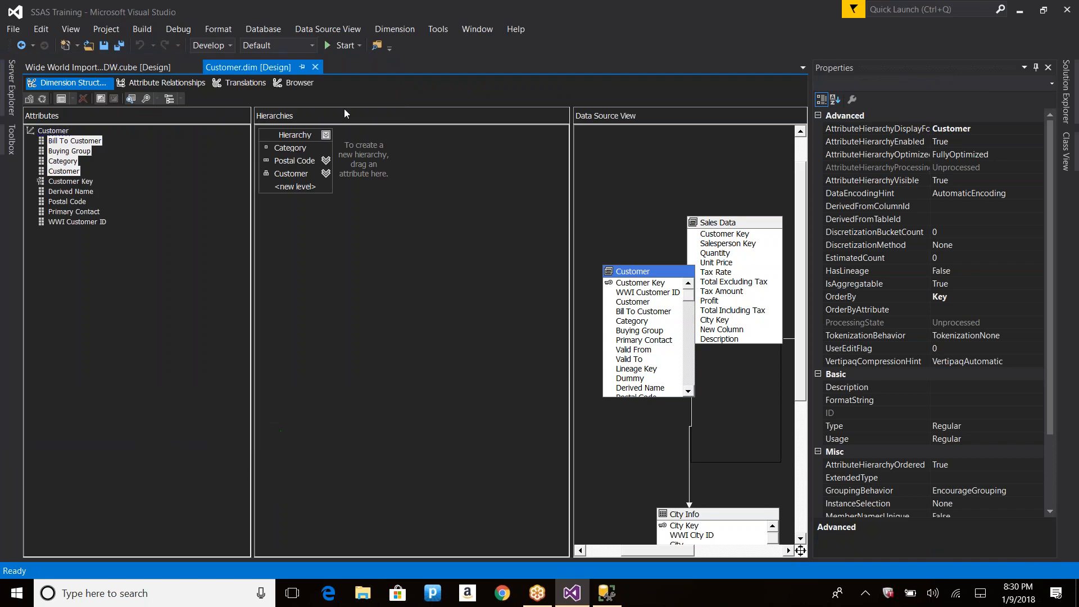
right_click(72, 212)
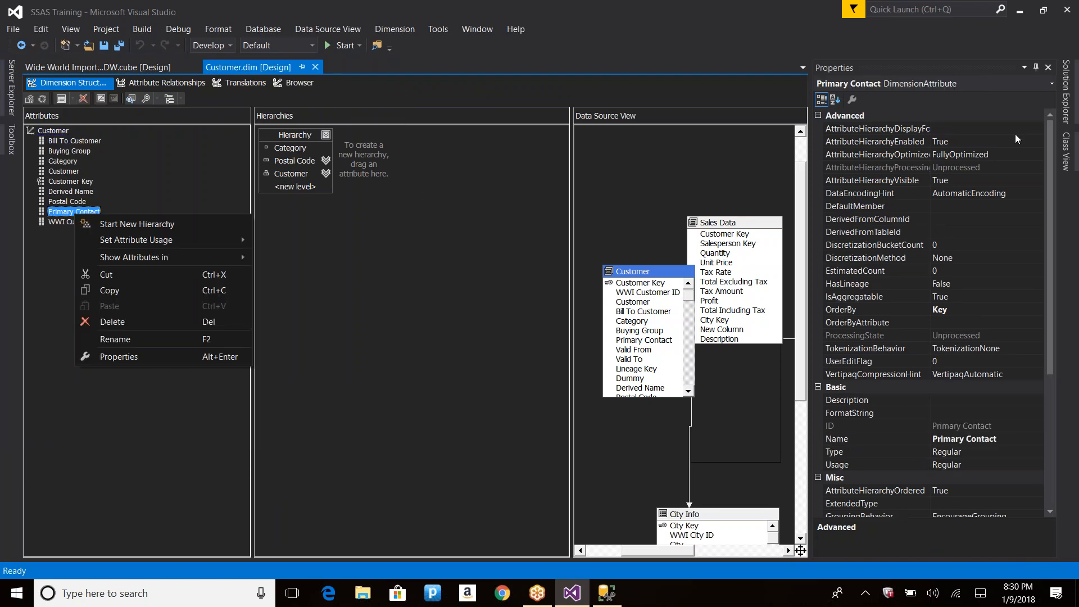
click(954, 128)
text(Conatc)
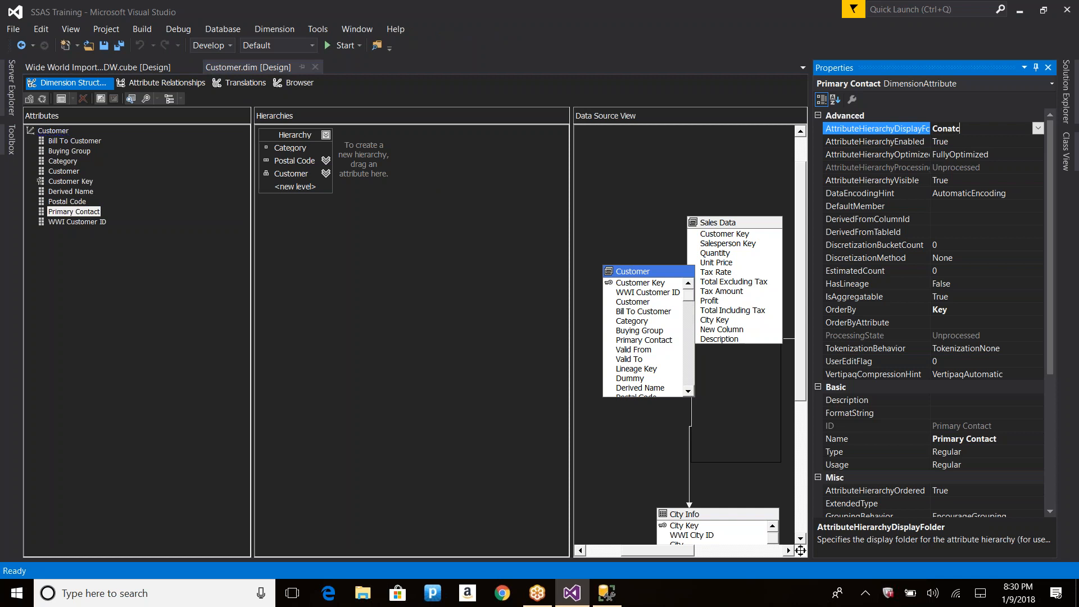
key(BackSpace)
text(act Info)
key(Return)
key(ctrl+c)
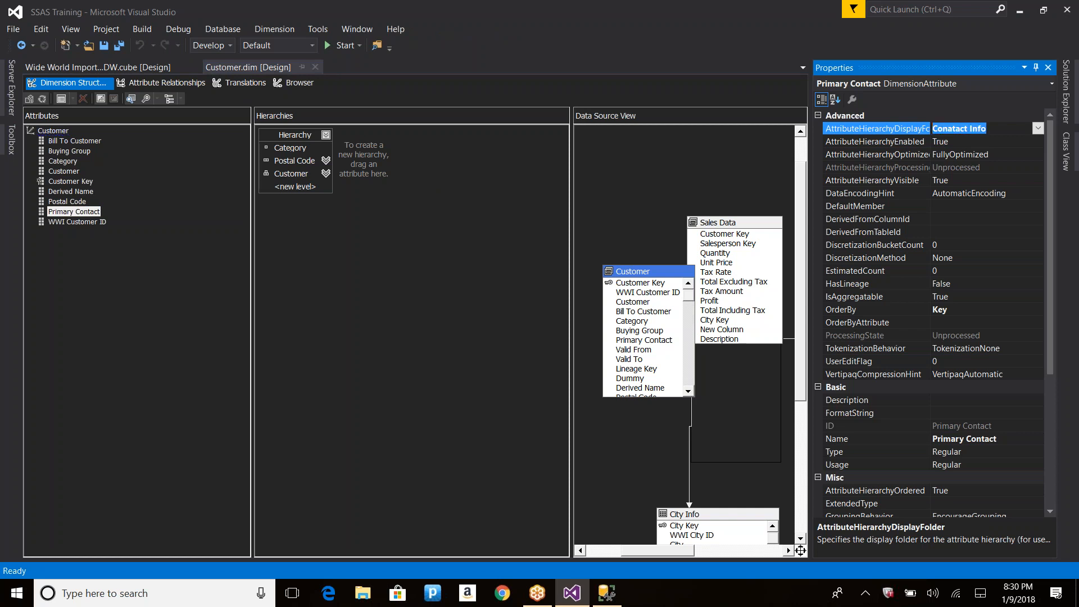
Step: Paste "Conatact Info" as the AttributeHierarchyDisplayFolder of the Postal Code attribute
right_click(72, 211)
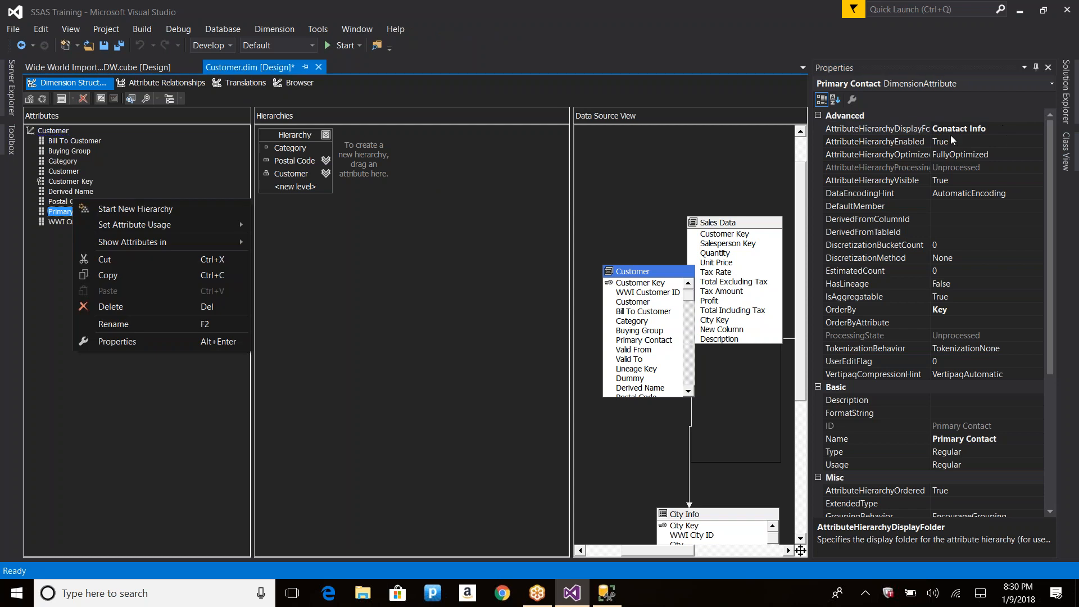
key(Escape)
key(Up)
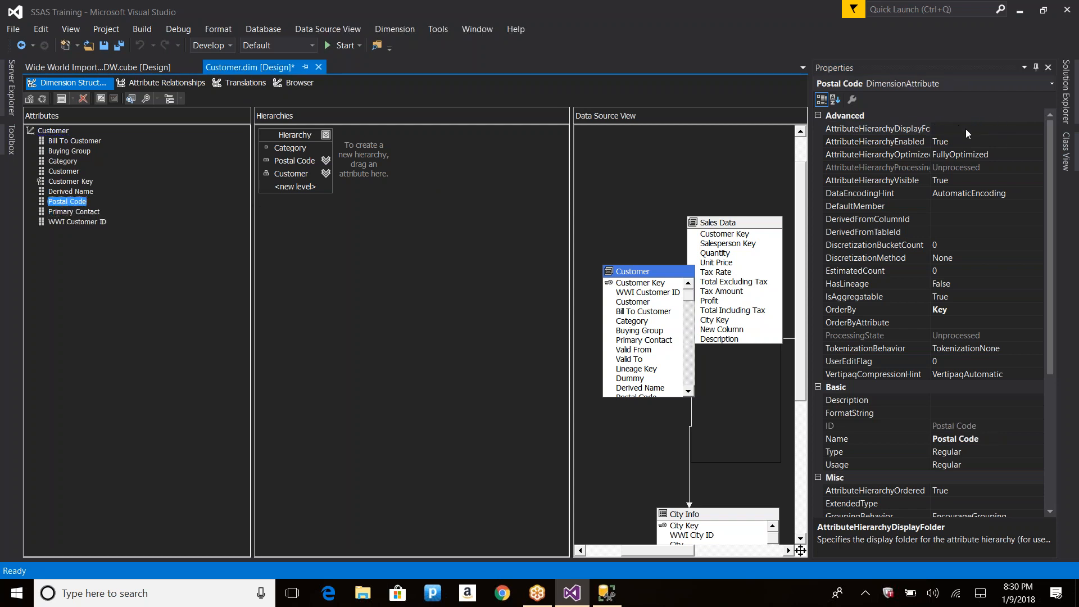
click(998, 119)
key(ctrl+v)
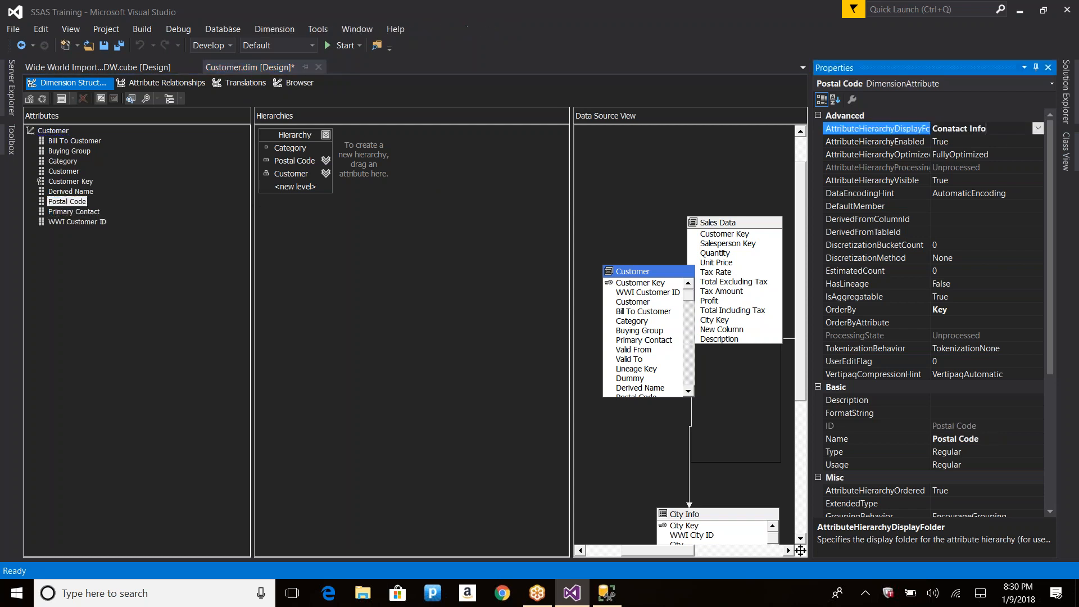
right_click(78, 192)
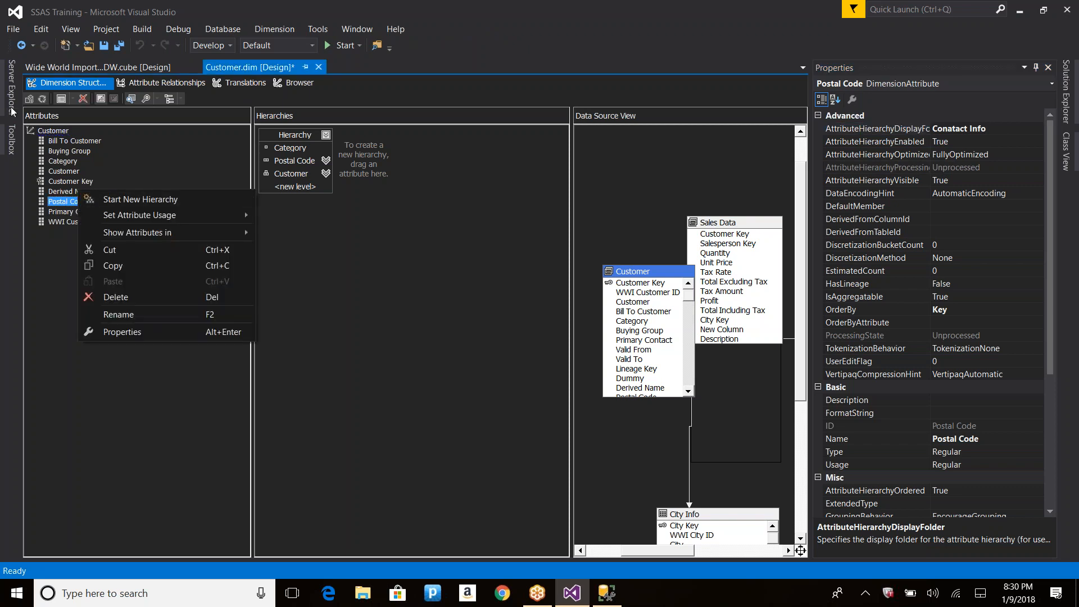
Step: Deploy the project and run a Process Update of the Customer dimension, closing the processing dialogs at the end
click(43, 98)
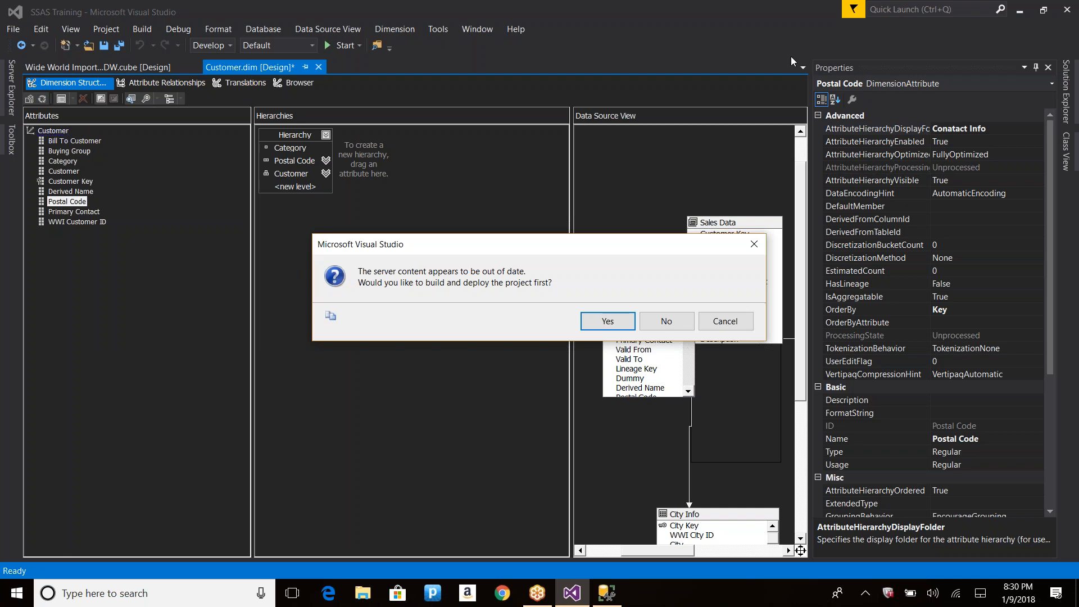
key(Return)
click(675, 329)
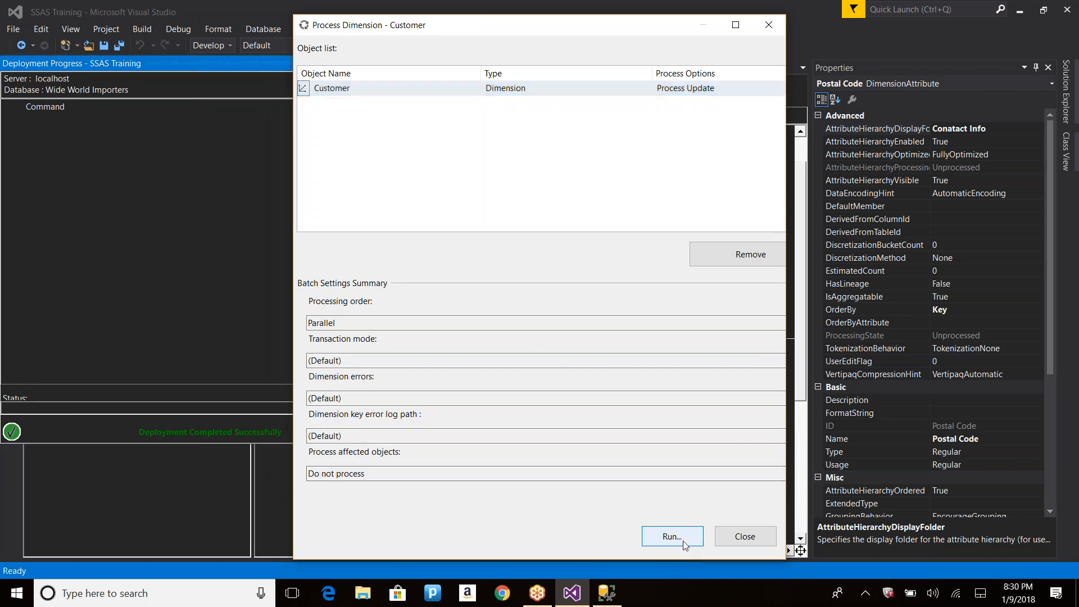
click(678, 536)
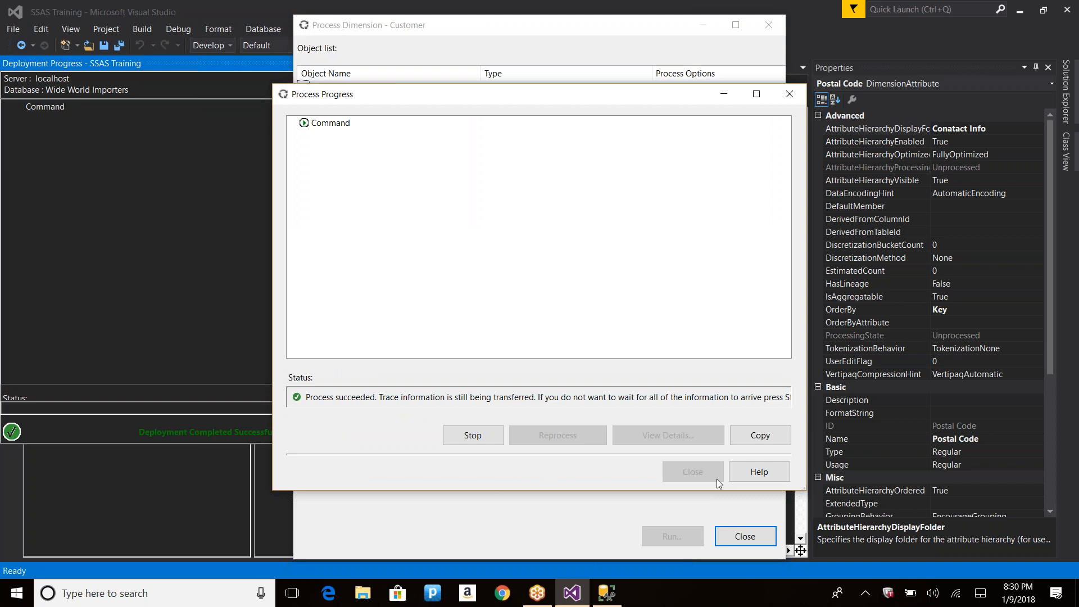
click(692, 472)
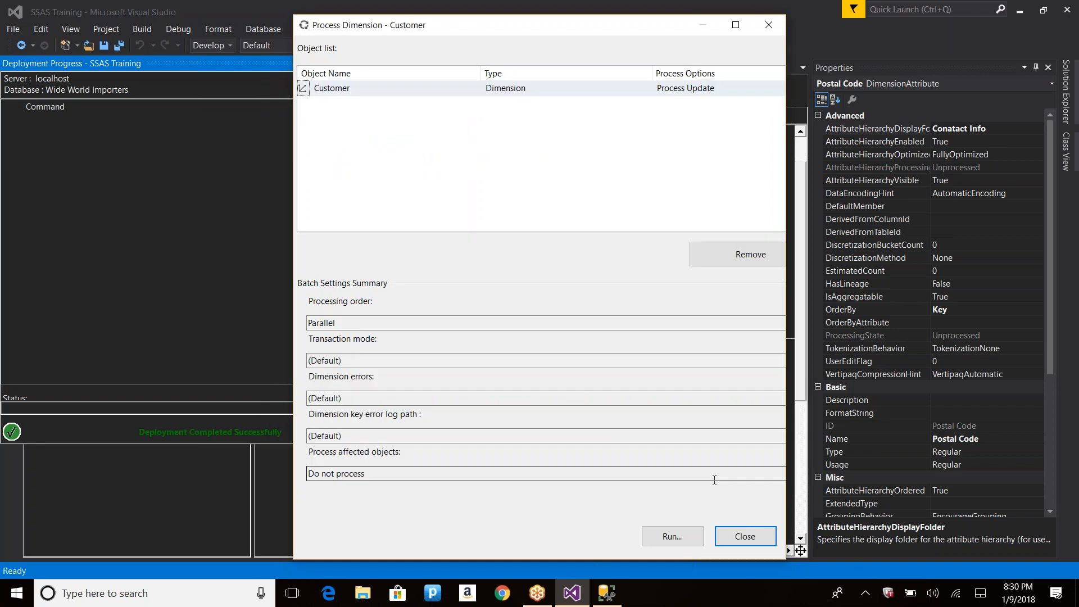
click(739, 538)
Step: Switch to SQL Server Management Studio, reconnect the cube browser and examine the Customer dimension's Conatact Info folder
key(alt+Tab)
key(alt+Tab)
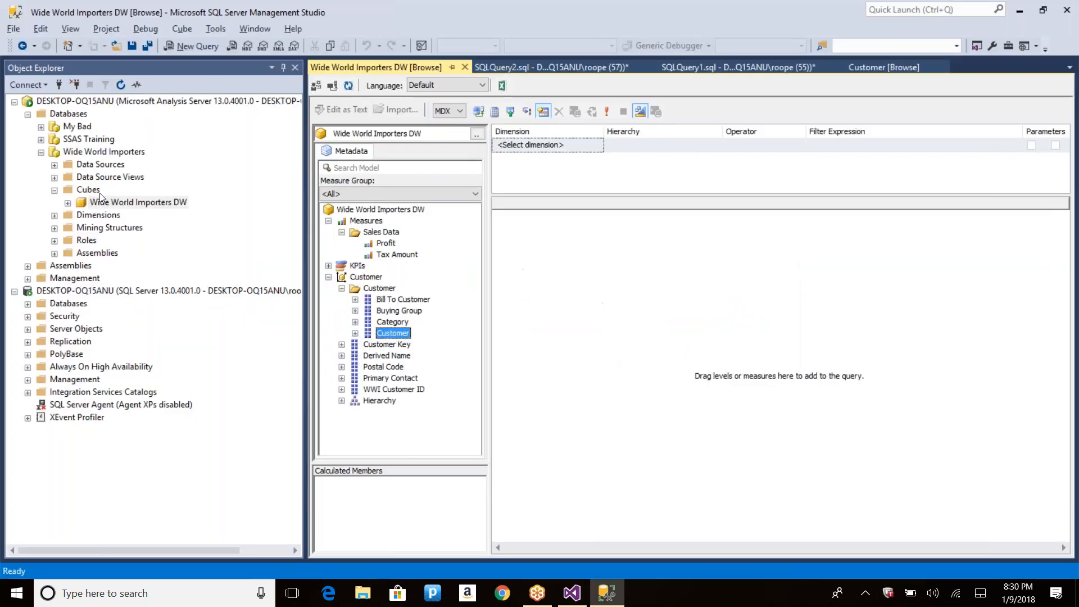
click(332, 85)
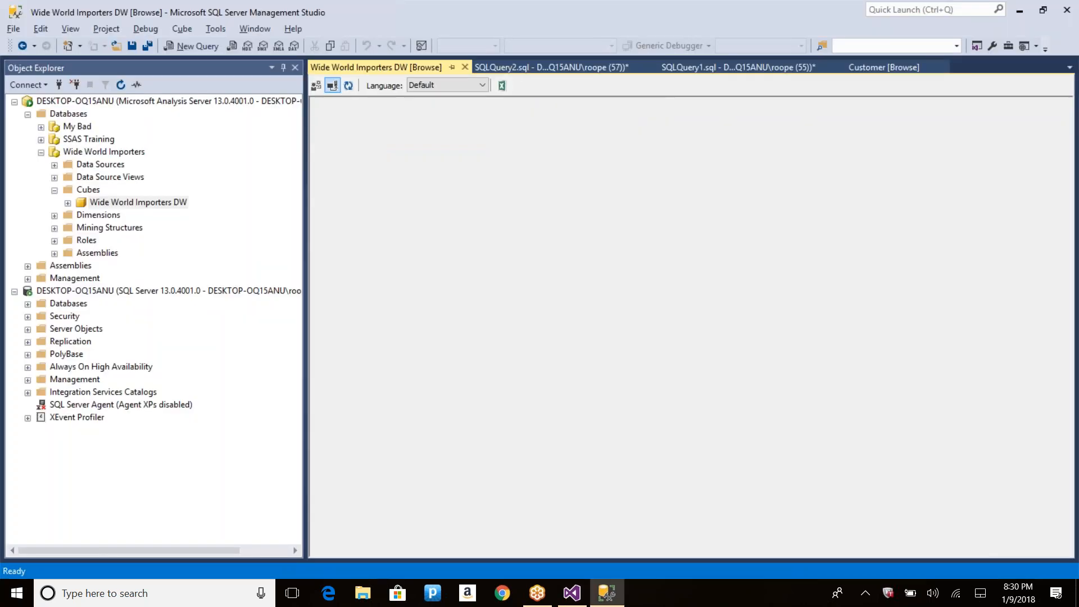
click(329, 243)
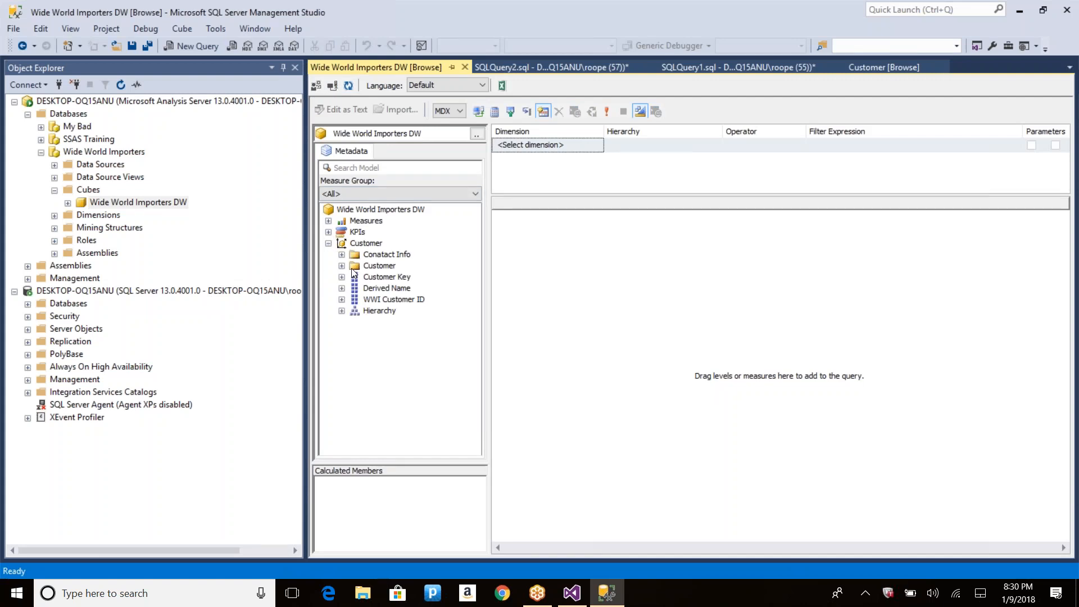
click(342, 255)
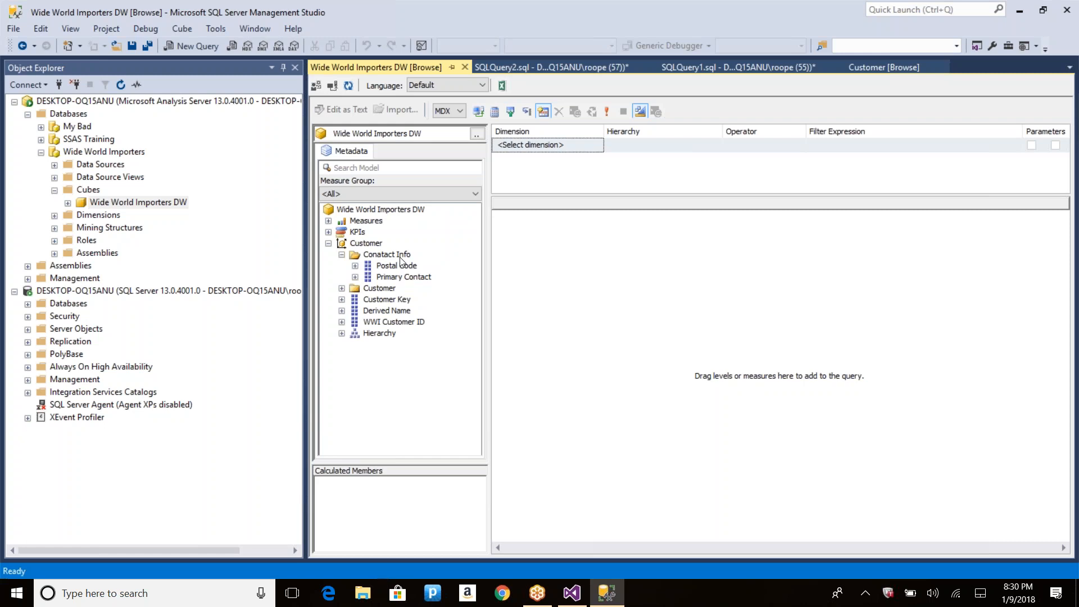
Step: Return to Visual Studio and examine the Primary Contact attribute's AttributeHierarchyEnabled and AttributeHierarchyVisible properties
key(alt+Tab)
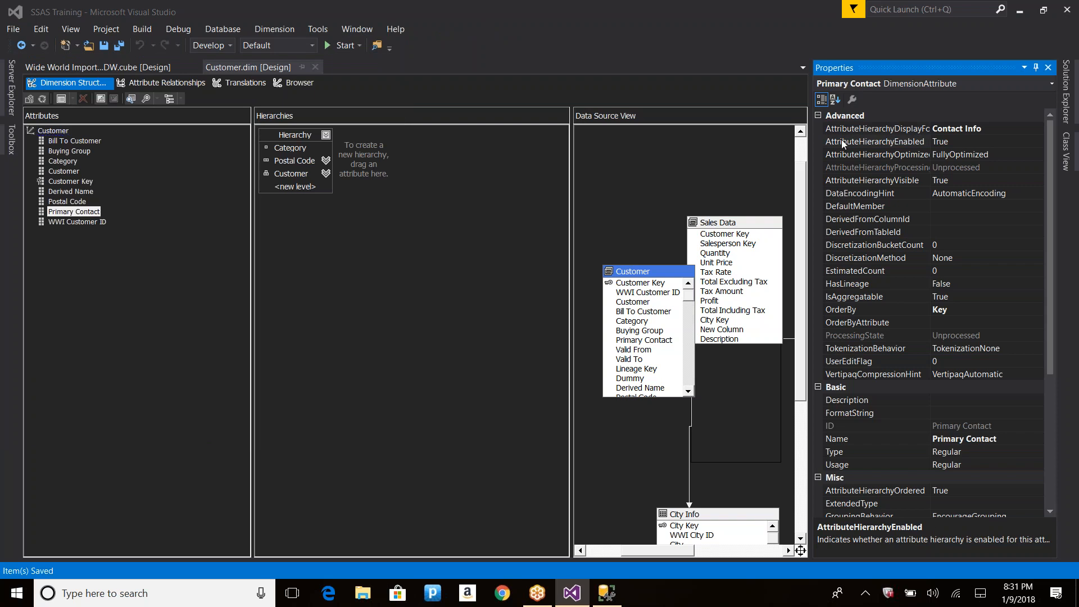
click(842, 140)
click(1055, 29)
click(874, 142)
click(875, 128)
click(874, 141)
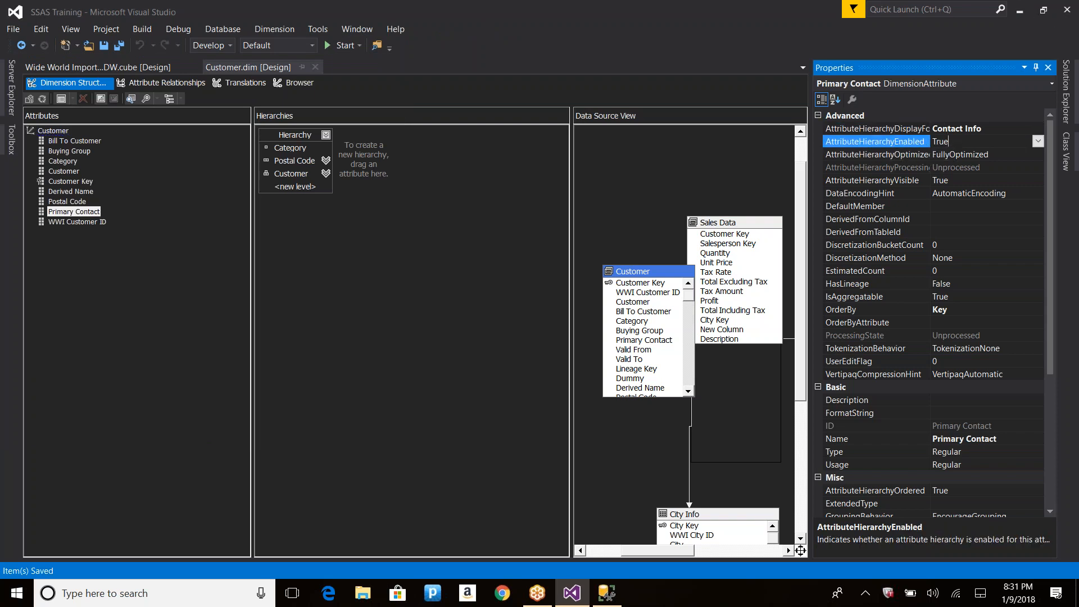
click(957, 179)
click(956, 143)
click(963, 176)
click(949, 143)
click(962, 179)
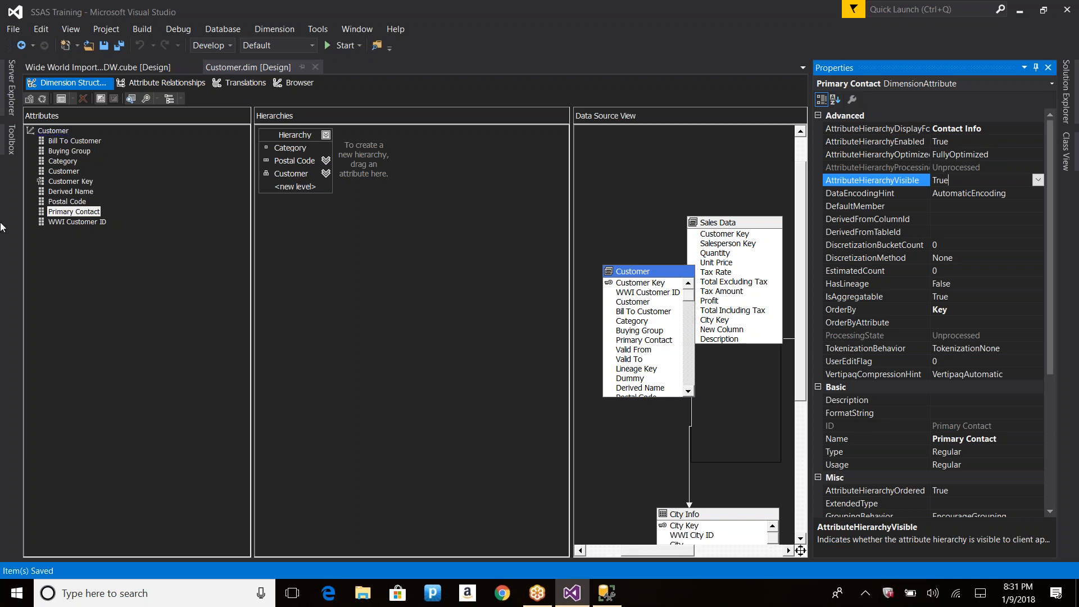
right_click(65, 212)
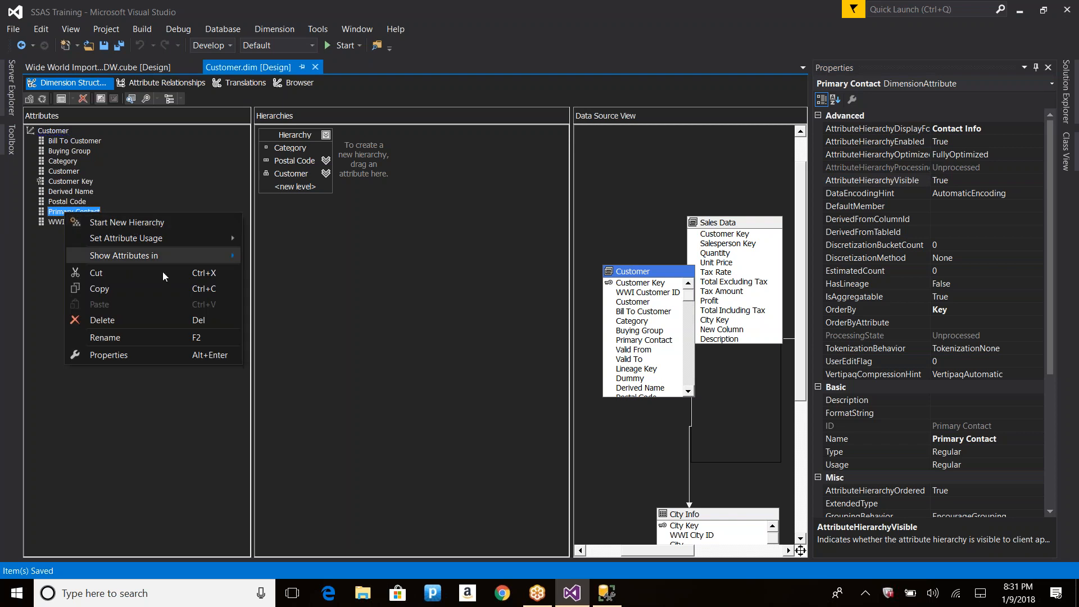
click(117, 355)
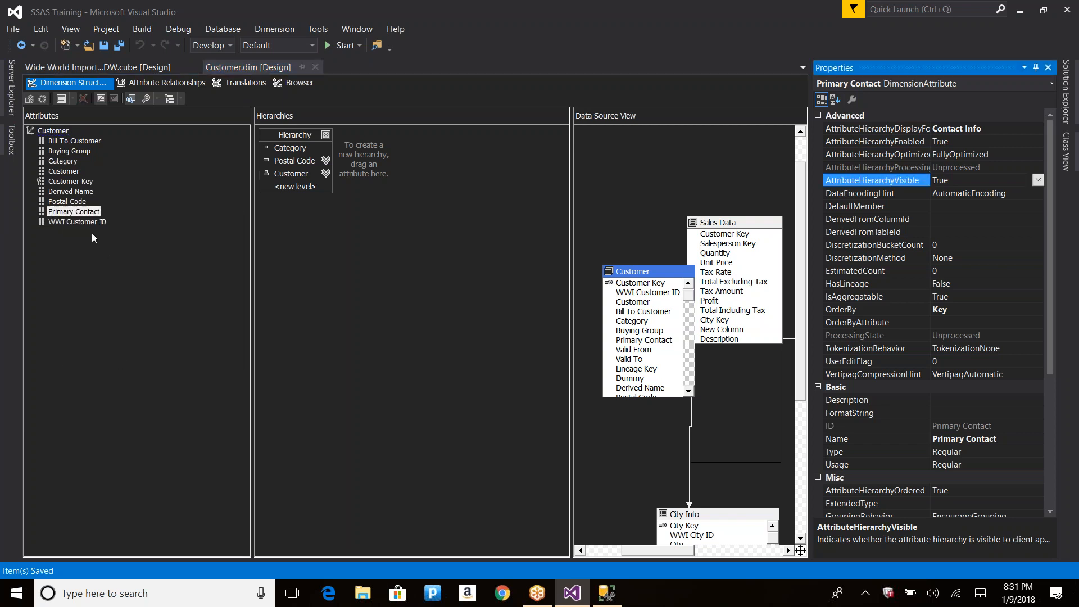
Step: Set AttributeHierarchyVisible to False for the Customer Key attribute
right_click(77, 181)
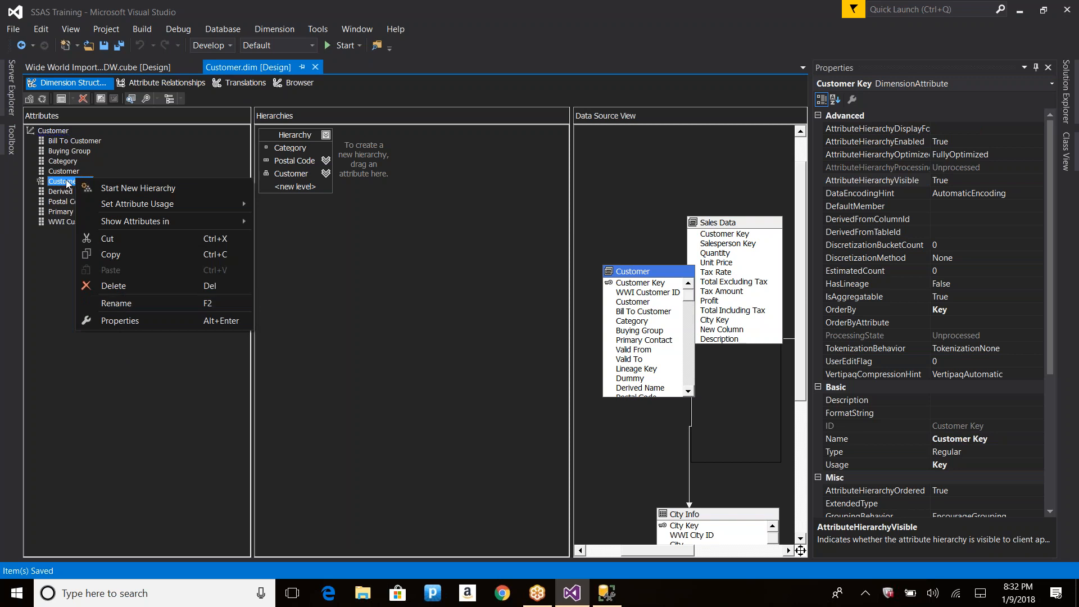
click(132, 321)
click(1038, 181)
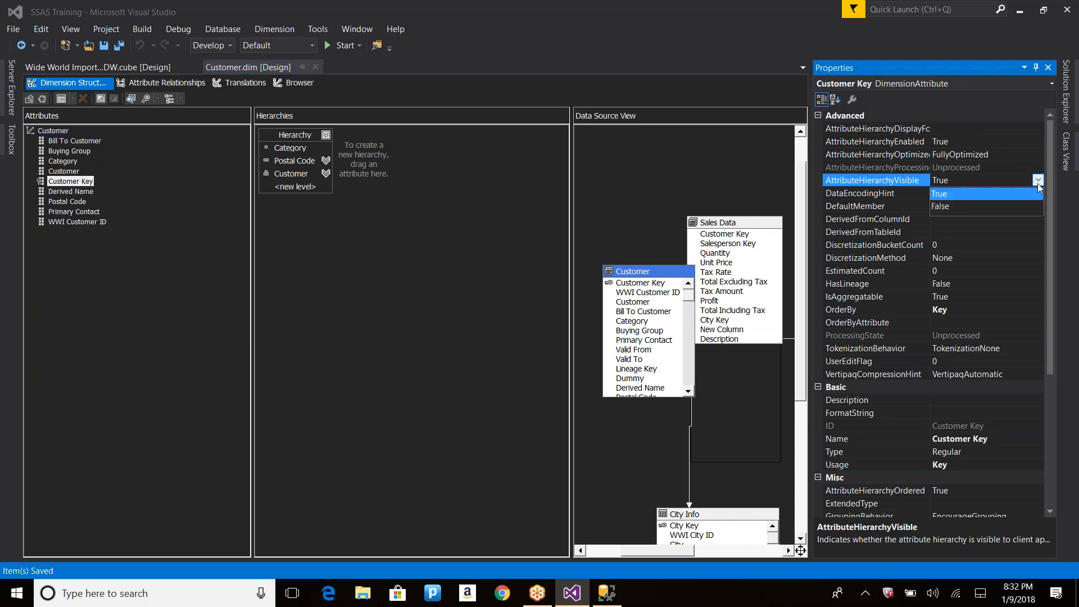
click(949, 206)
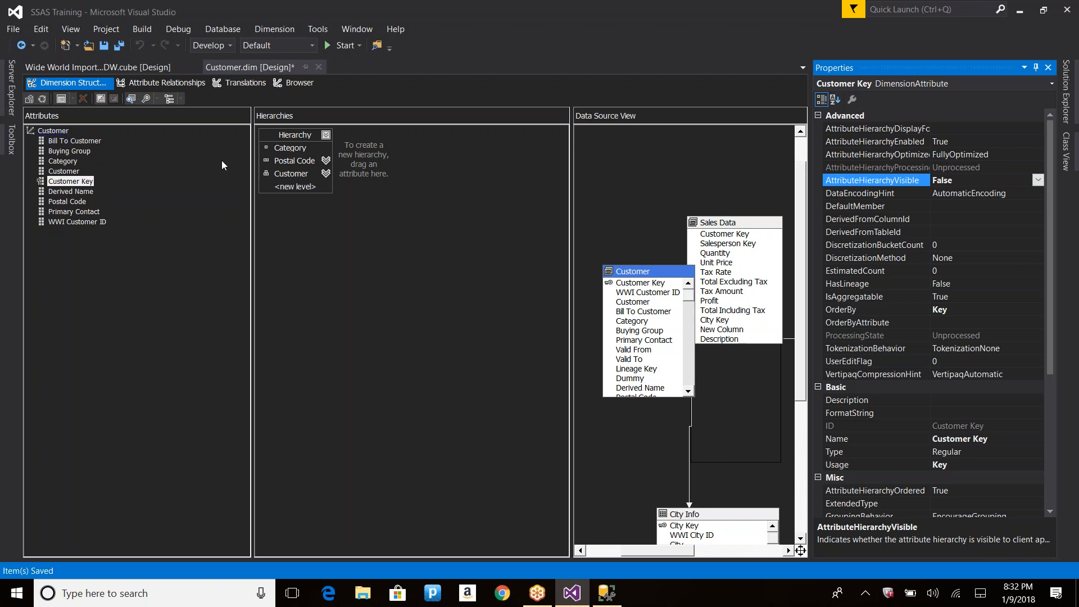
Step: Set AttributeHierarchyEnabled to False for the WWI Customer ID attribute
right_click(64, 219)
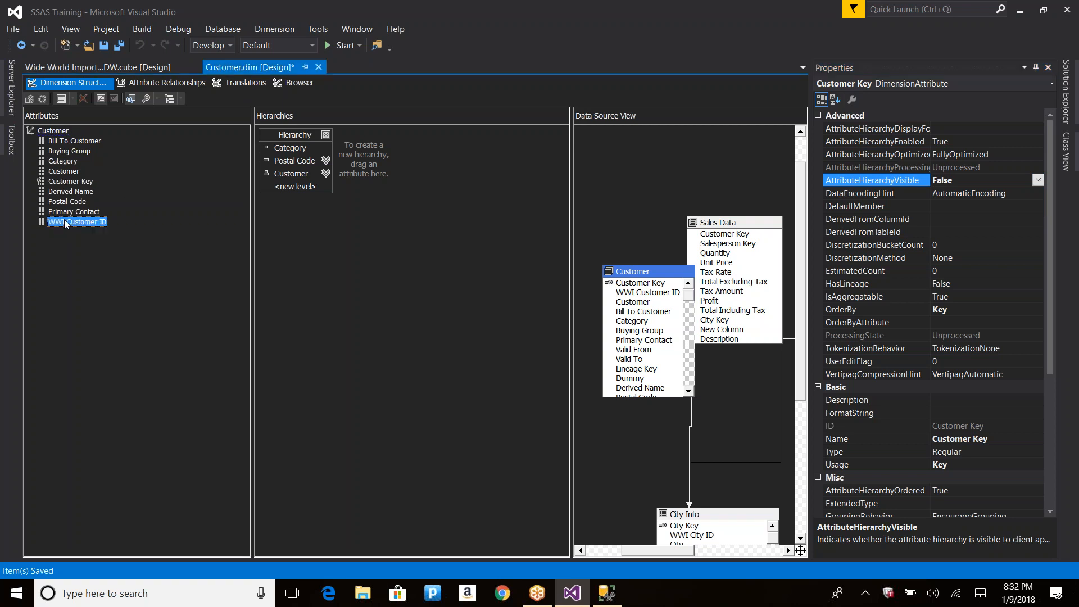
click(968, 139)
click(1038, 141)
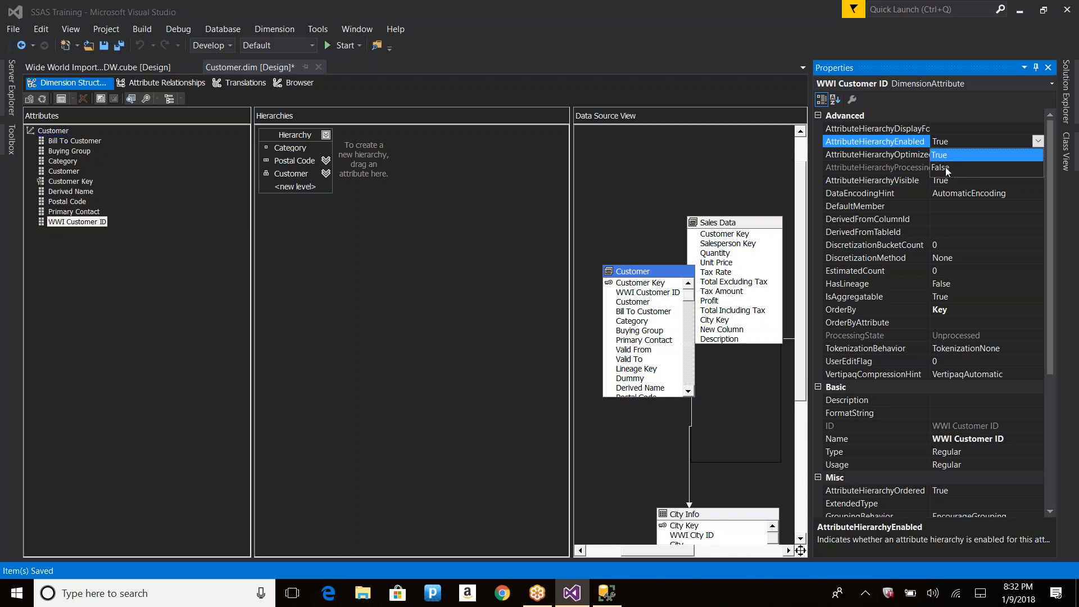
click(948, 169)
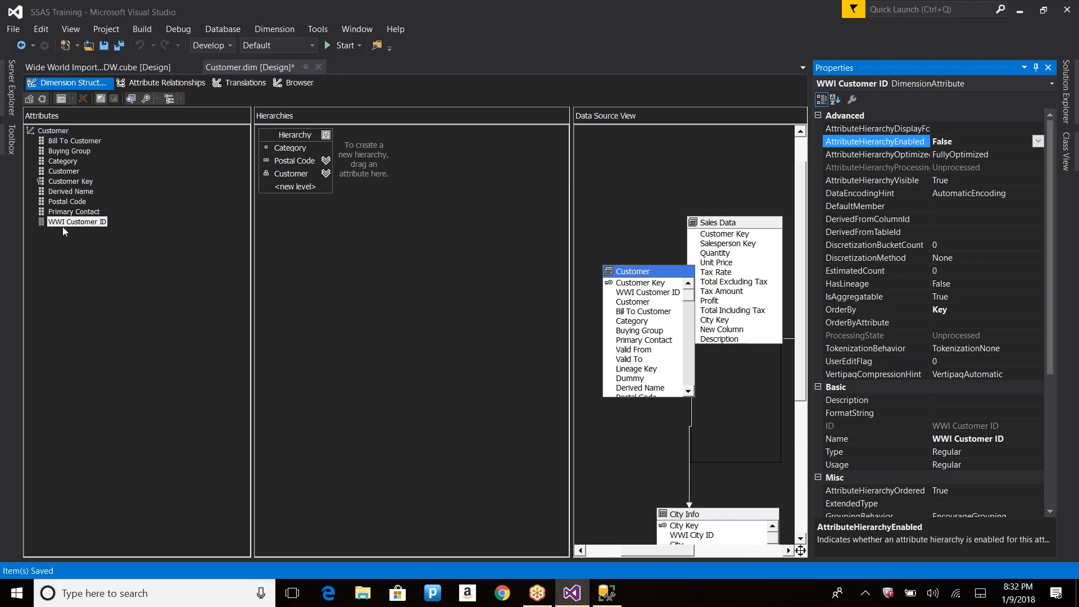
click(131, 225)
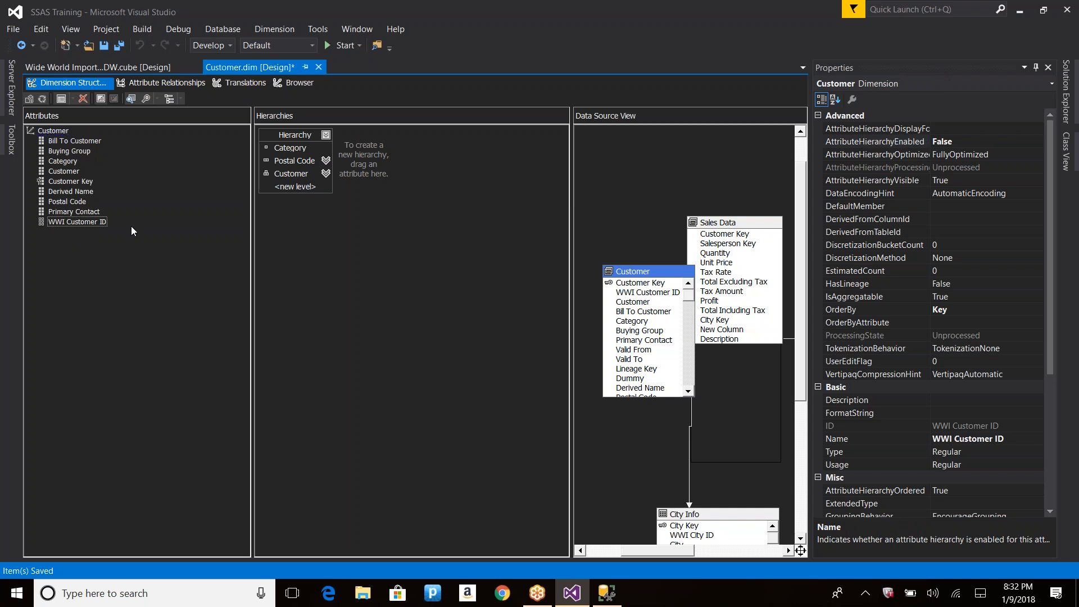
Step: Cancel processing the dimension alone, and instead deploy the project and run a full process of the Wide World Importers DW cube
click(45, 100)
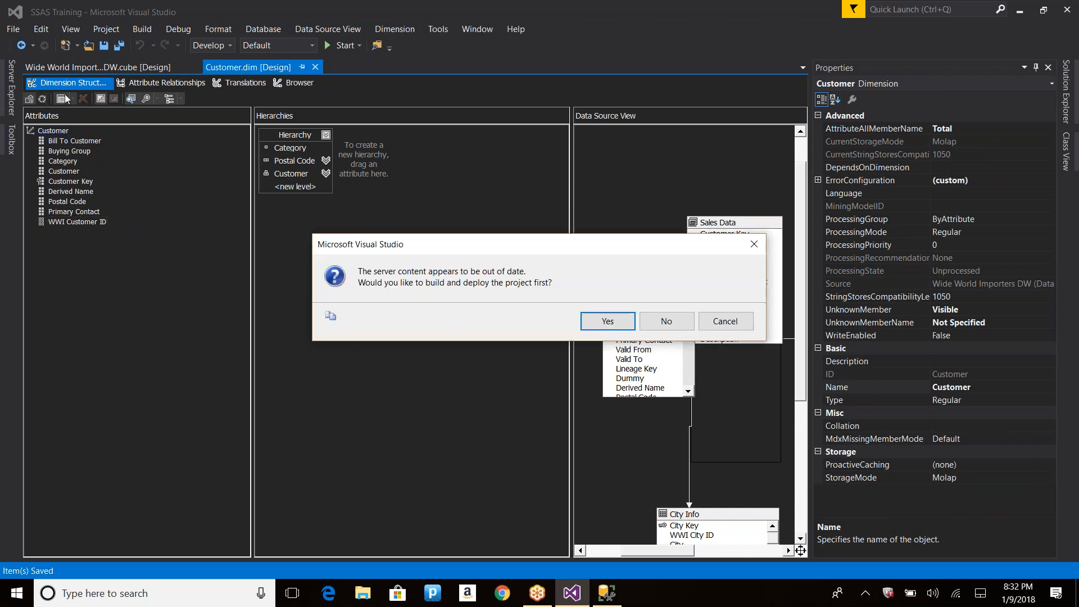
click(730, 322)
click(99, 67)
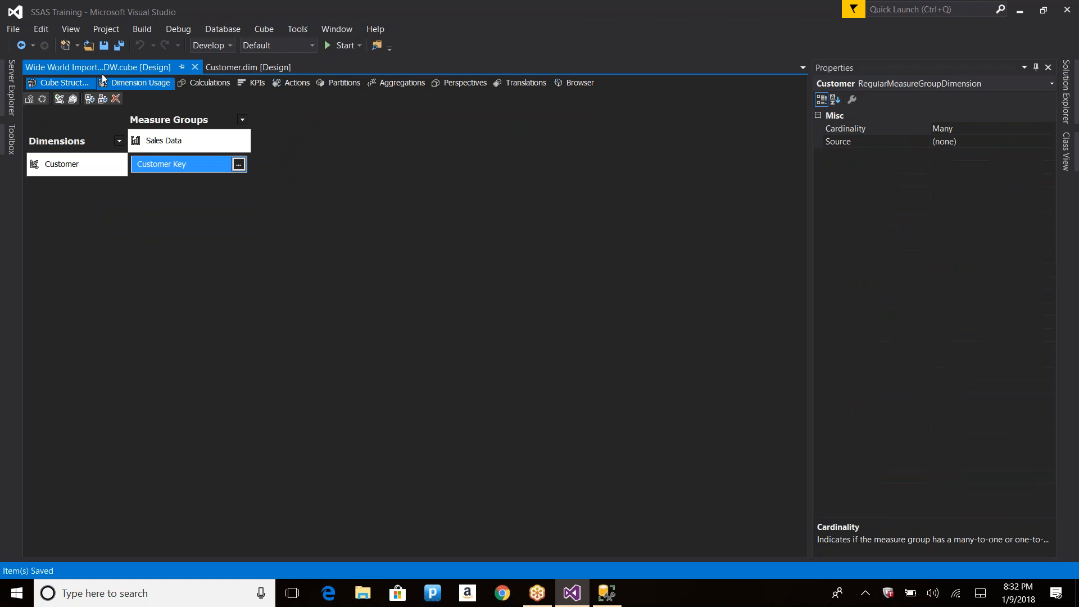
click(67, 101)
key(Return)
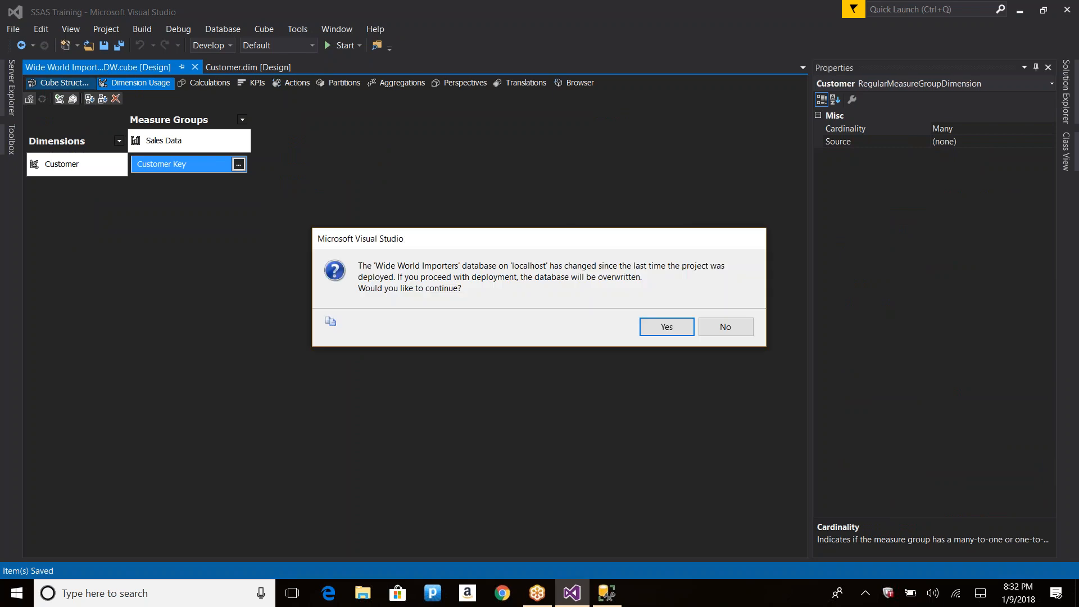
key(Return)
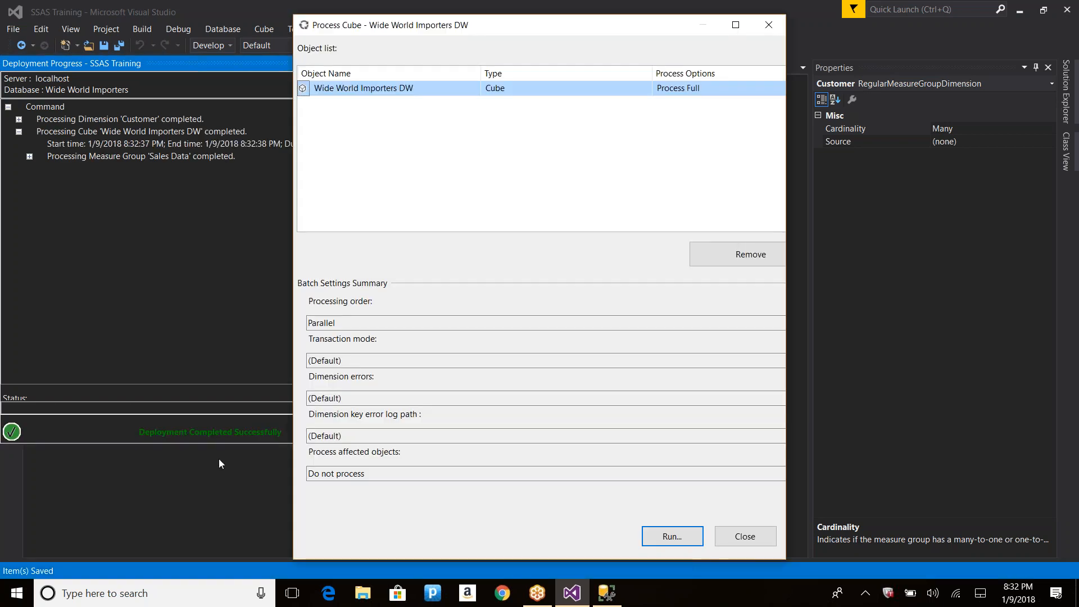
click(666, 535)
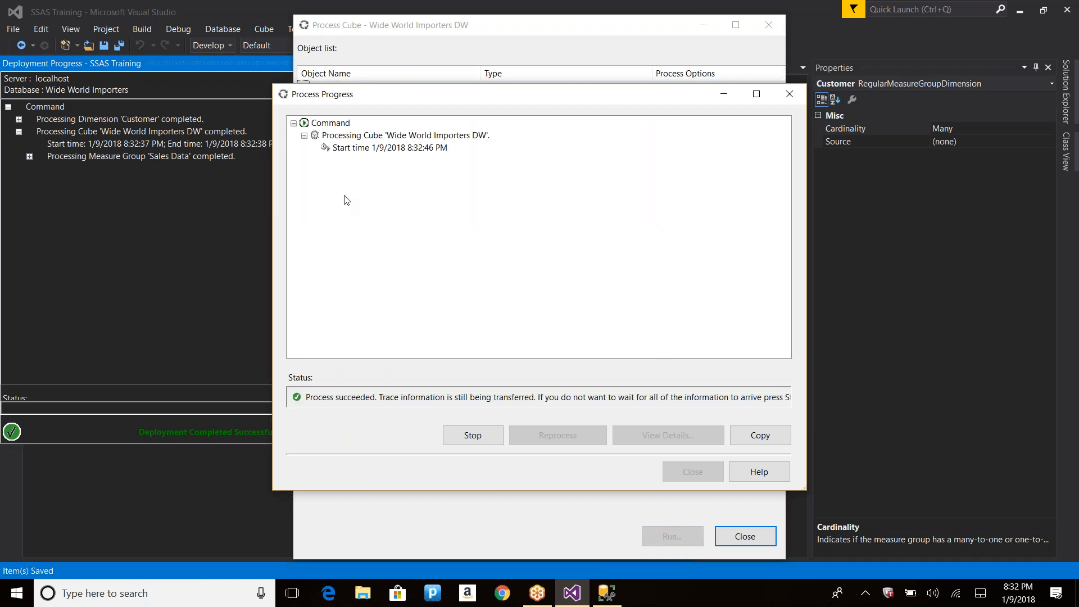
click(315, 161)
Step: Switch to SQL Server Management Studio and reconnect the Wide World Importers DW cube browser
key(alt+Tab)
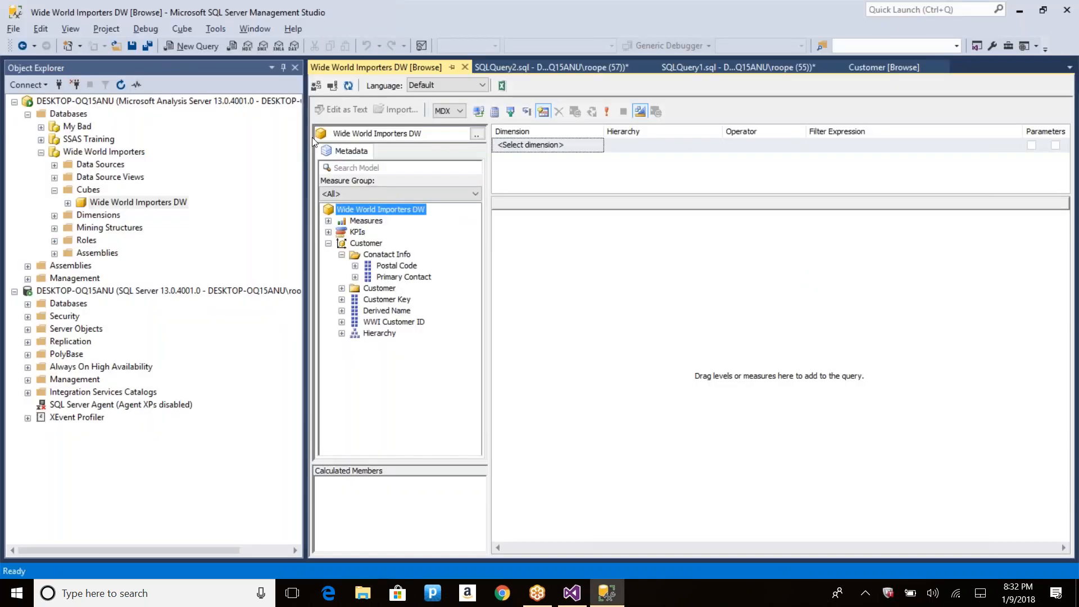
click(333, 85)
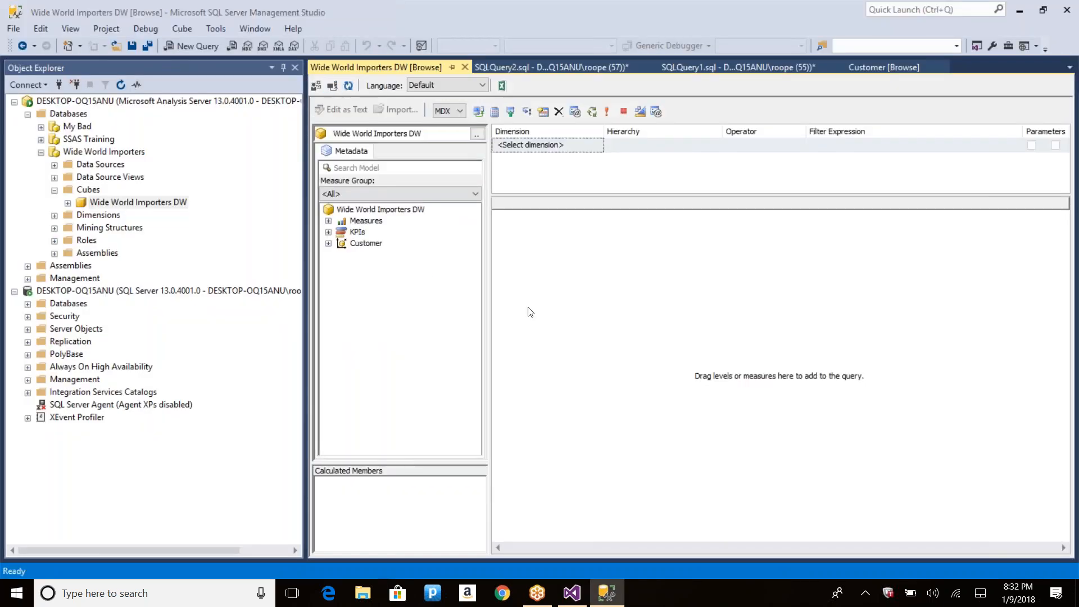
Step: Expand the Customer dimension and its Contact Info and Customer folders in the cube browser to check which attributes are listed
click(328, 243)
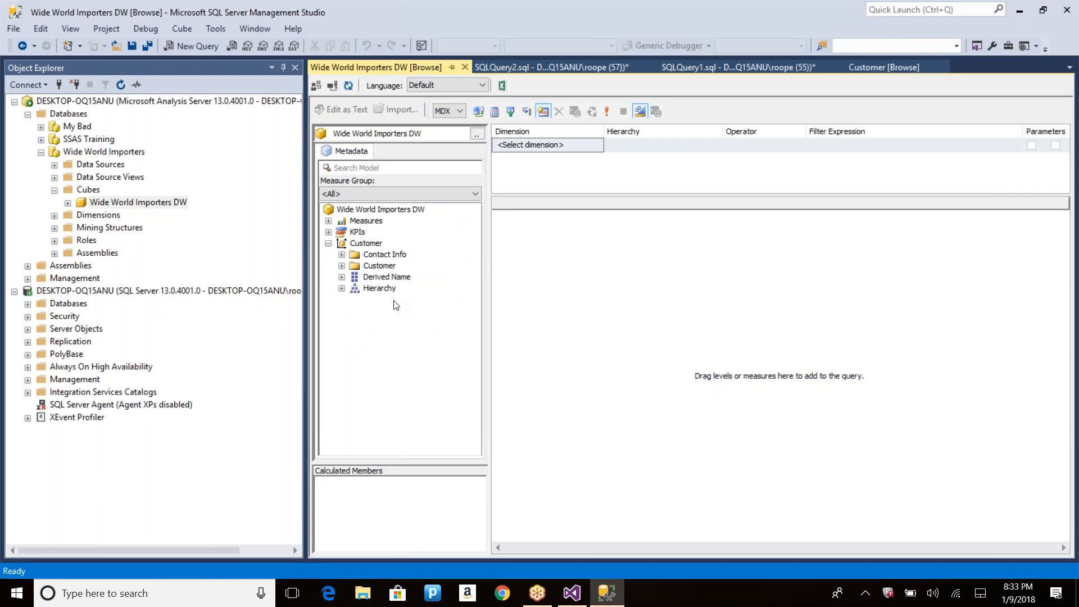
click(341, 266)
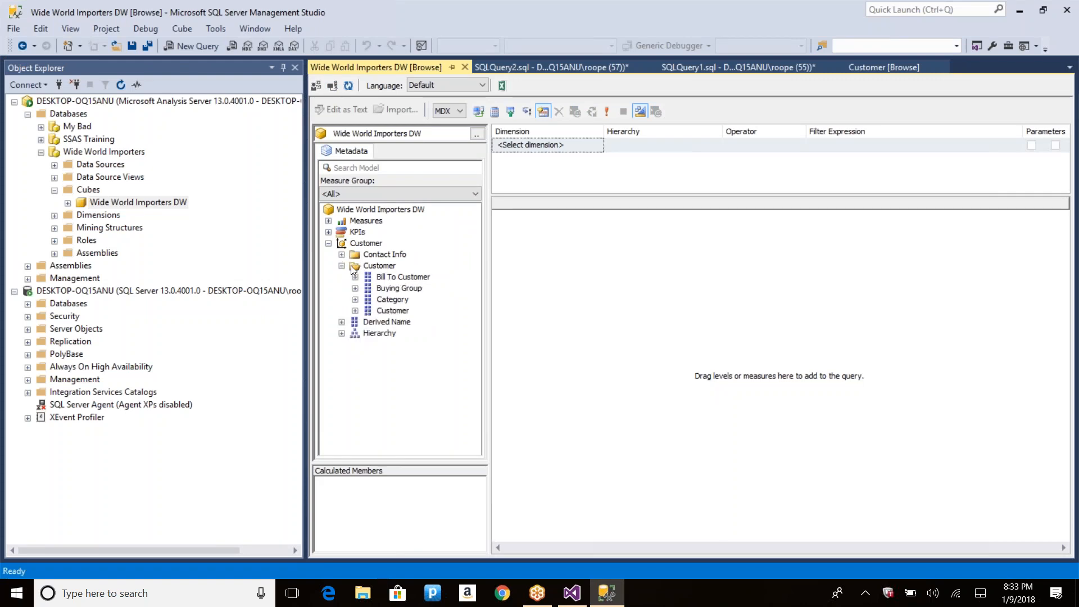
click(342, 254)
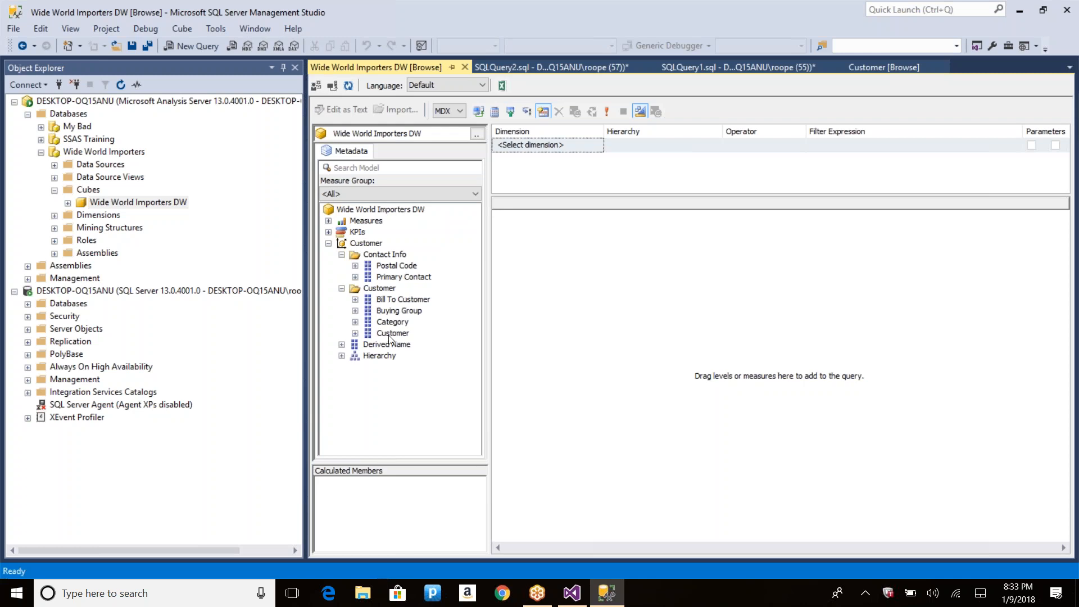
Step: Switch to Visual Studio and close the cube processing dialogs and the deployment progress window
key(alt+Tab)
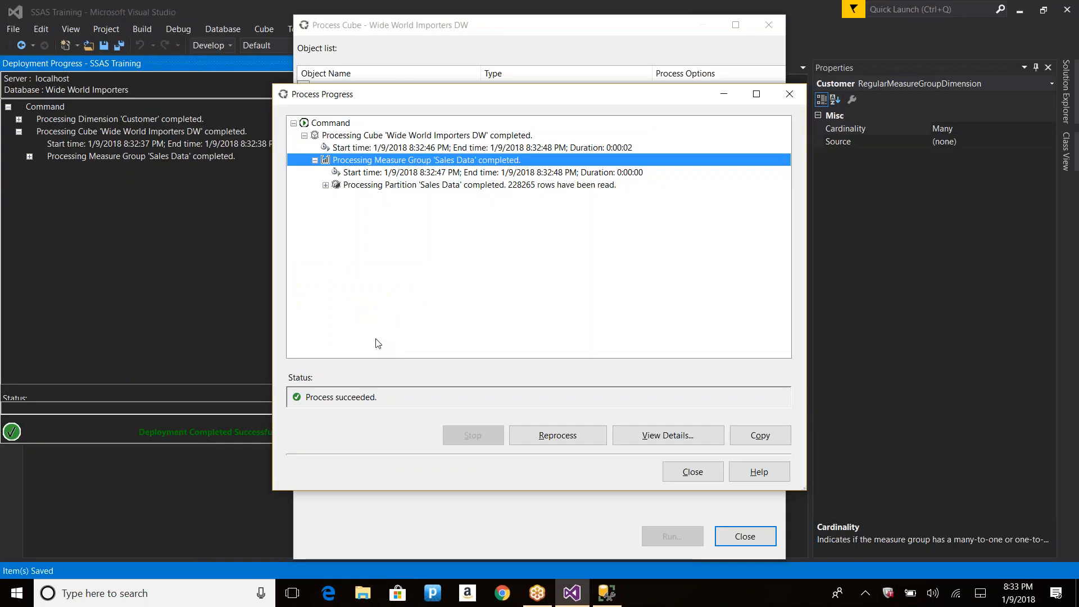
click(691, 472)
click(745, 536)
key(ctrl+Tab)
key(ctrl+Tab)
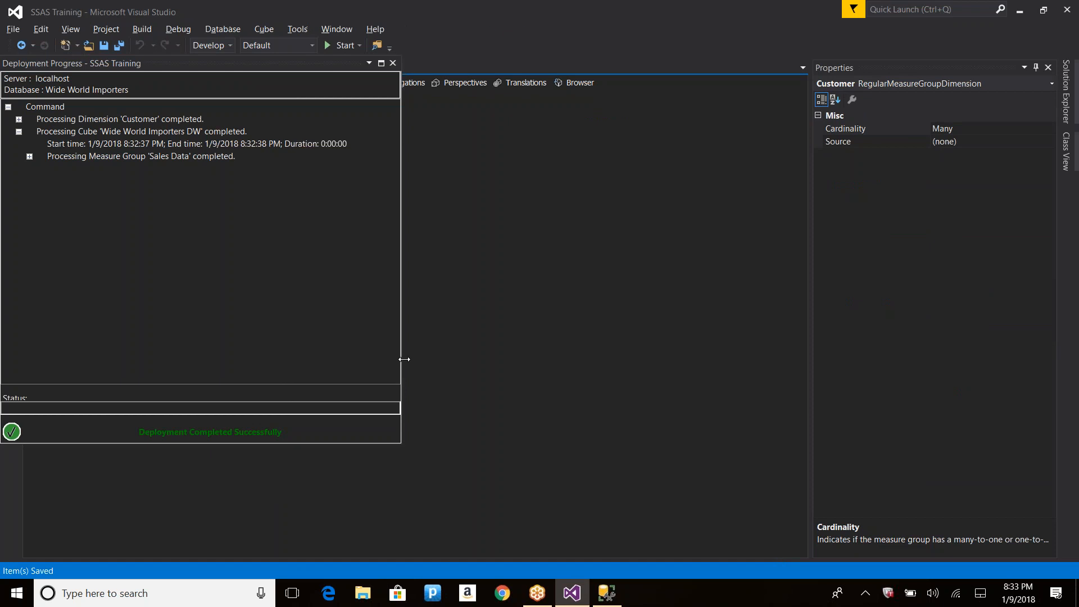
key(alt+Tab)
key(alt+Tab)
click(393, 63)
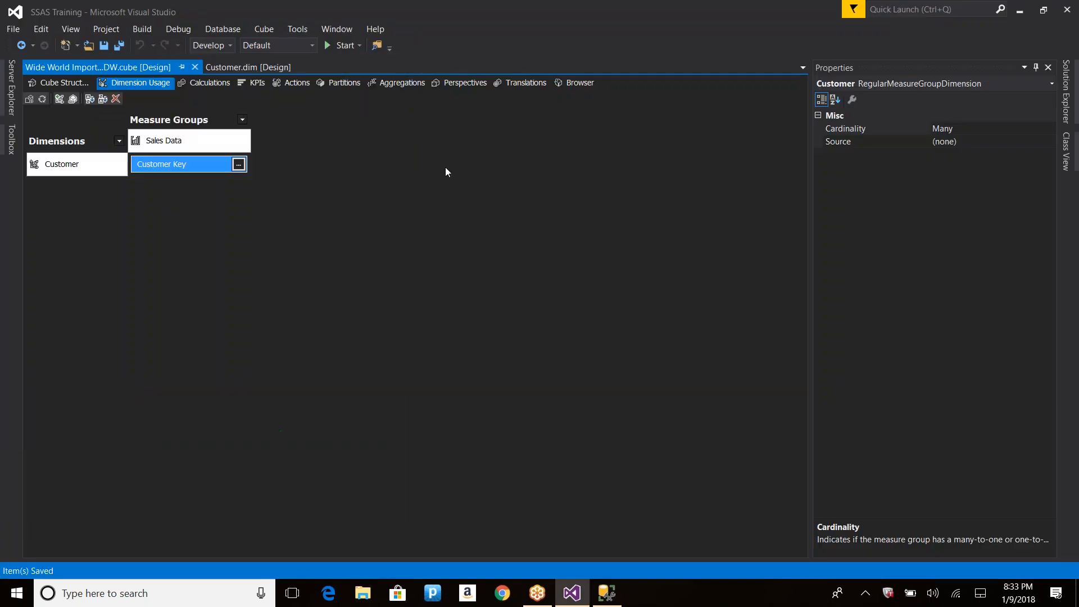
Step: Open the Customer dimension design and review the hierarchy properties of the WWI Customer ID and Customer Key attributes
click(62, 83)
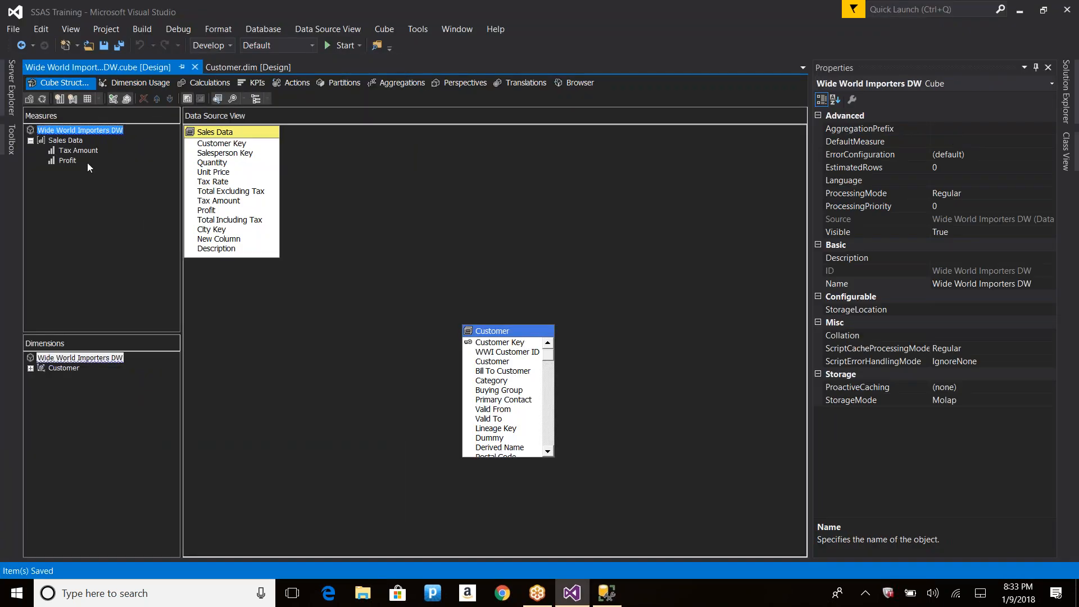
click(223, 66)
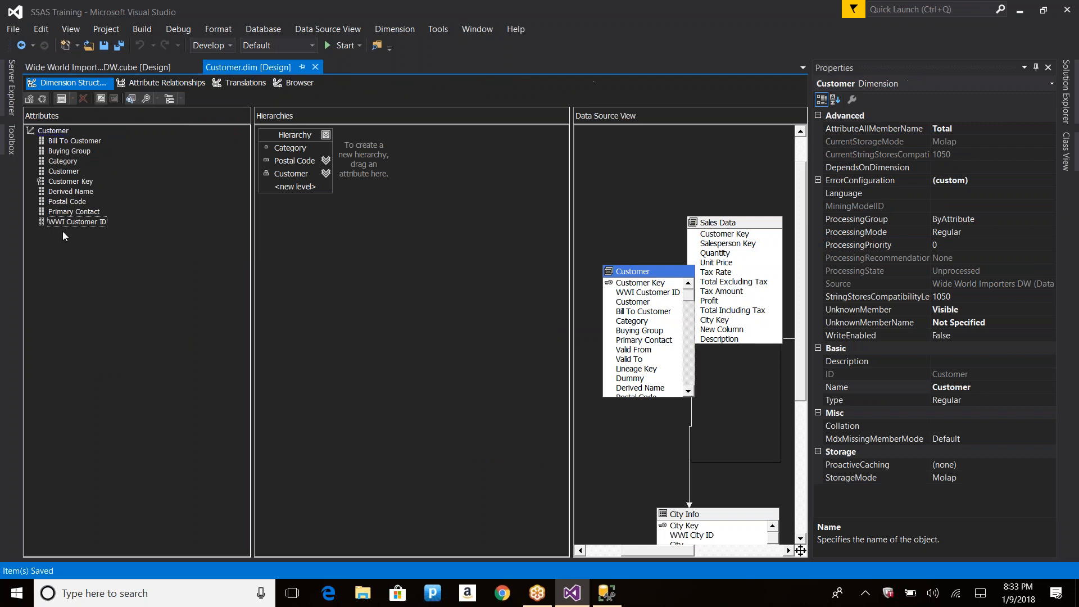
click(59, 223)
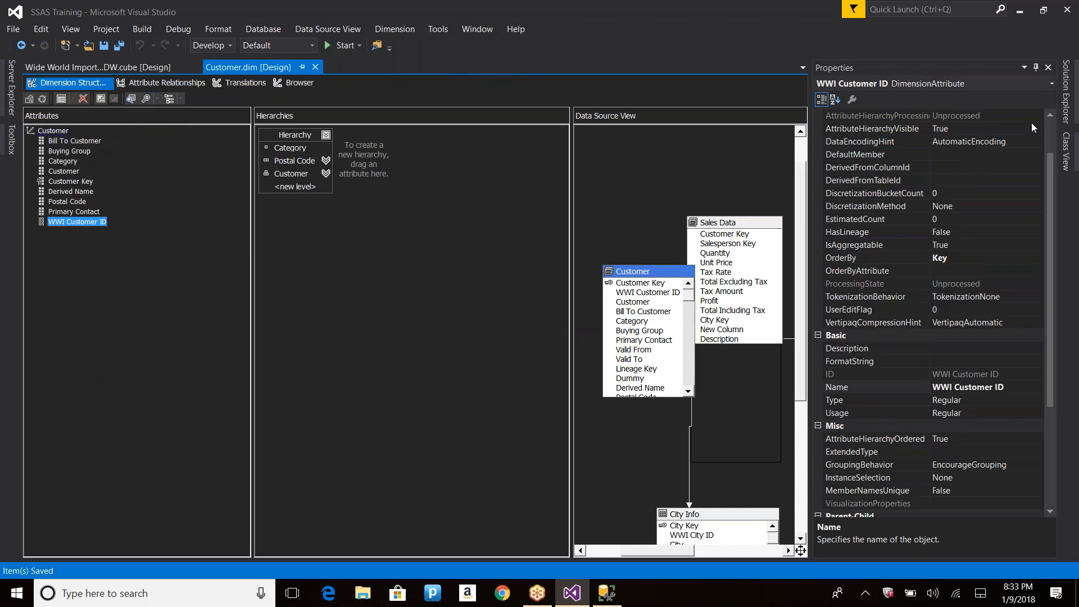
click(1051, 123)
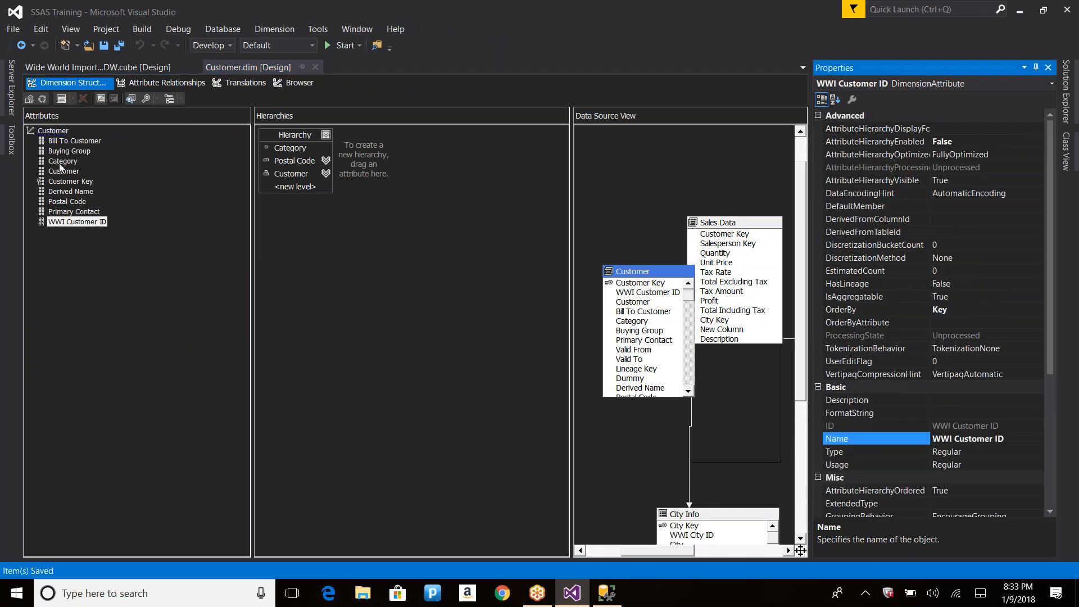
right_click(84, 181)
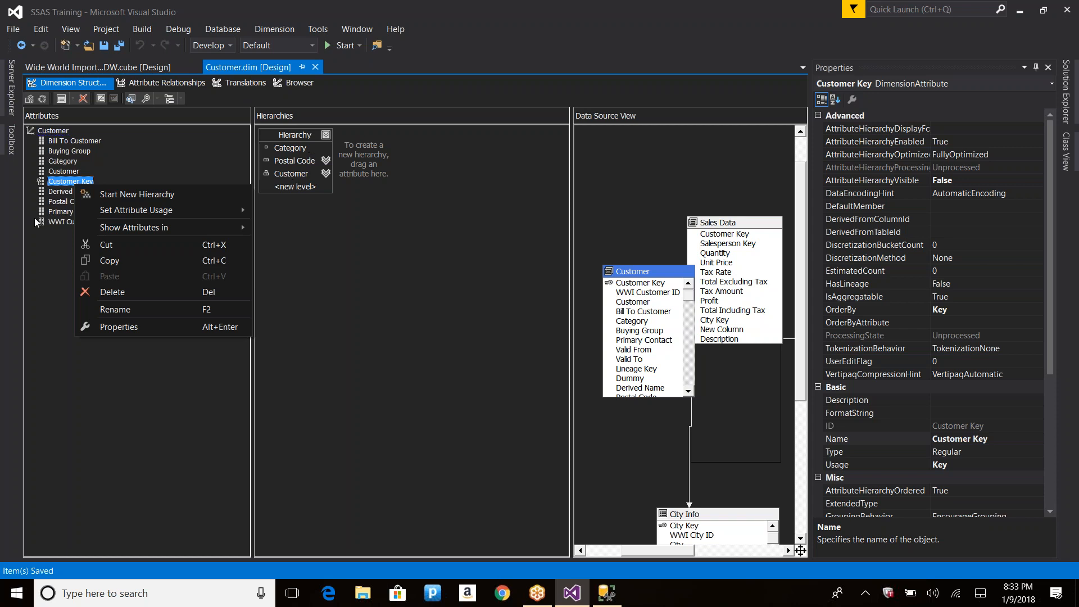
click(53, 221)
click(45, 235)
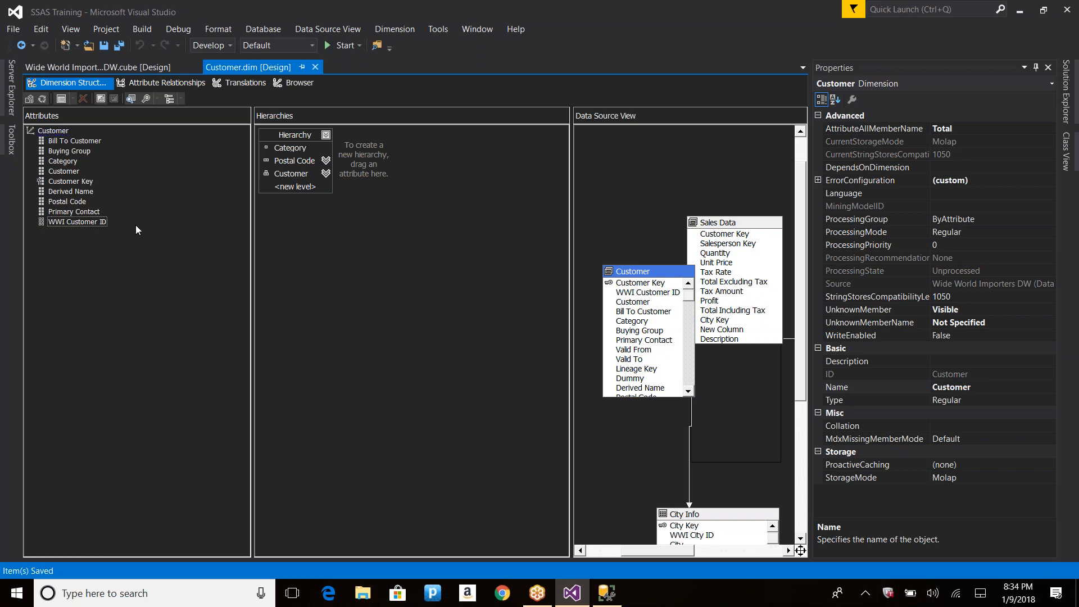
Step: Switch to SQL Server Management Studio, open a new MDX query on the cube, and narrow Object Explorer to widen the editor
key(alt+Tab)
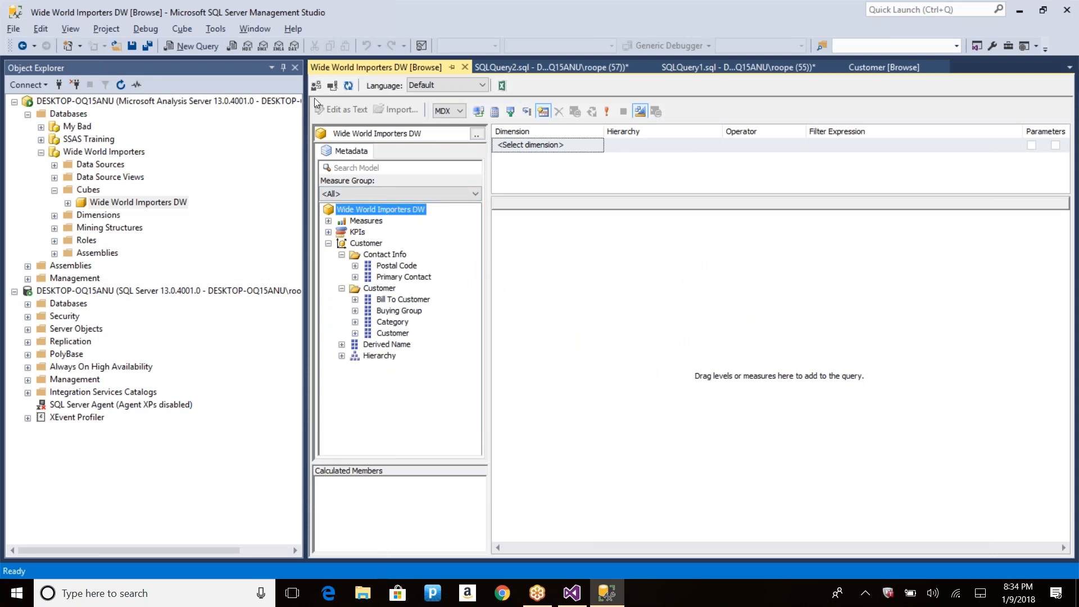
click(191, 46)
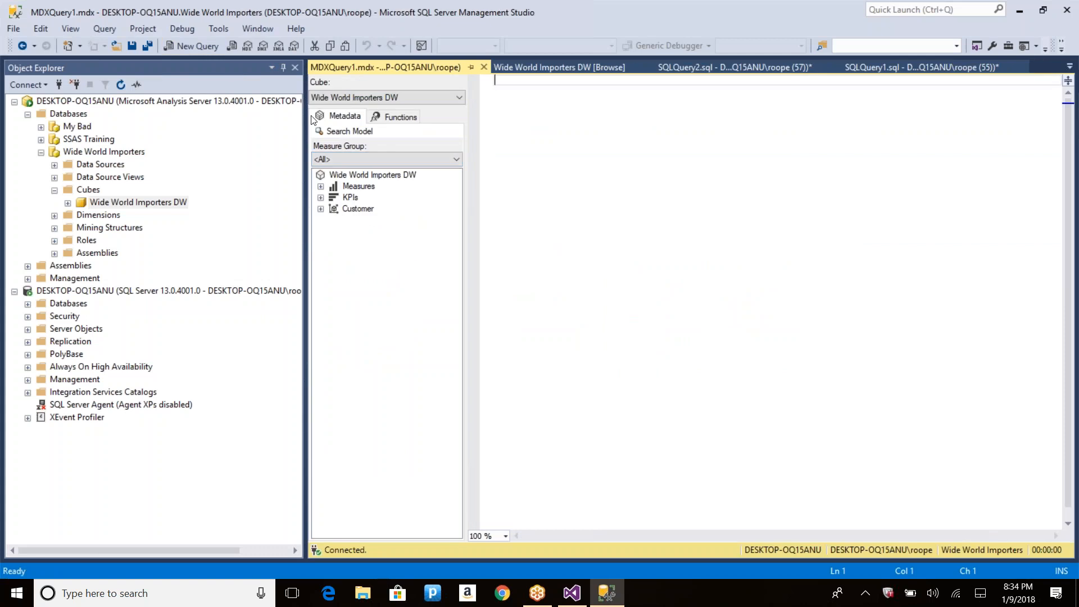
click(303, 121)
drag(303, 121, 305, 120)
drag(148, 136, 147, 136)
click(585, 162)
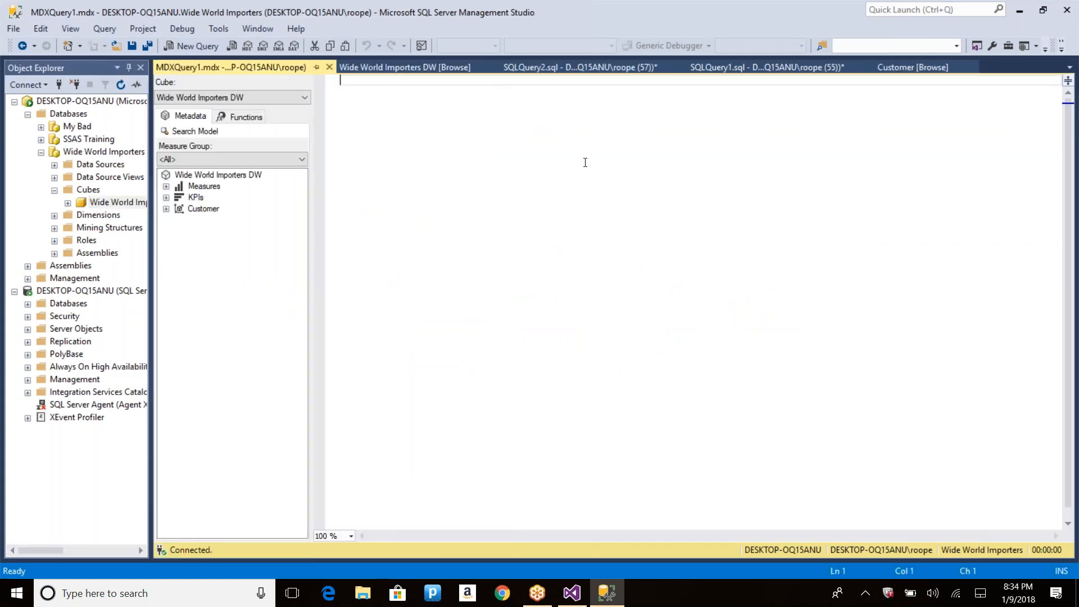
Step: Start the MDX query with "select [Measures].[Profit] on 0," using the Profit measure from Sales Data
text(select)
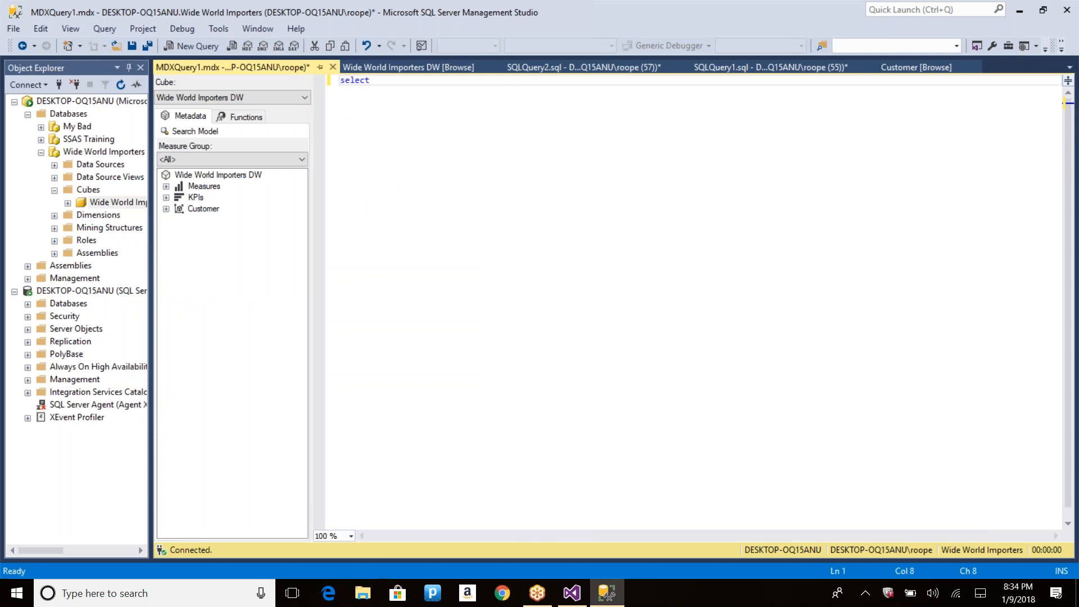
click(166, 186)
click(180, 197)
drag(223, 208, 414, 90)
text(on 0,)
key(Return)
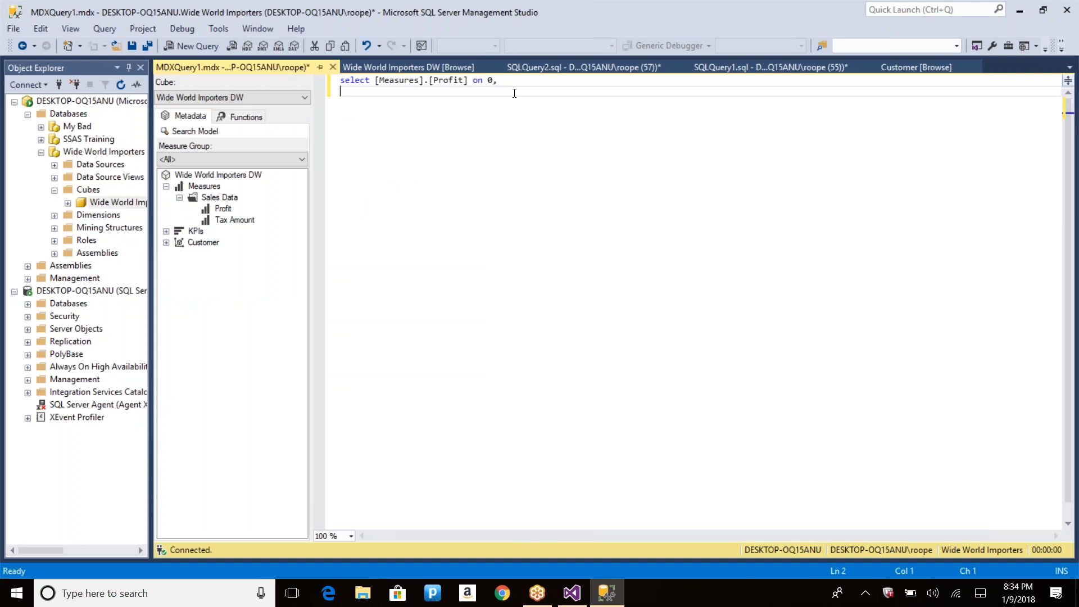
Step: Add [Customer].[Customer Key].[Customer Key] on 1 as the row axis, starting from the Customer attribute and editing its name
click(166, 242)
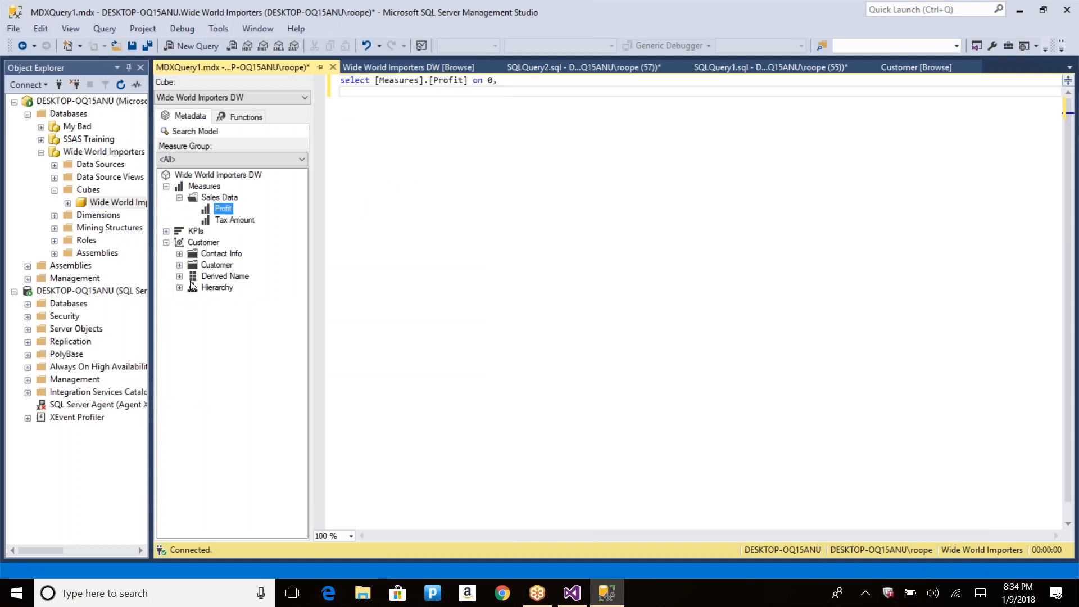
click(180, 265)
drag(232, 310, 342, 92)
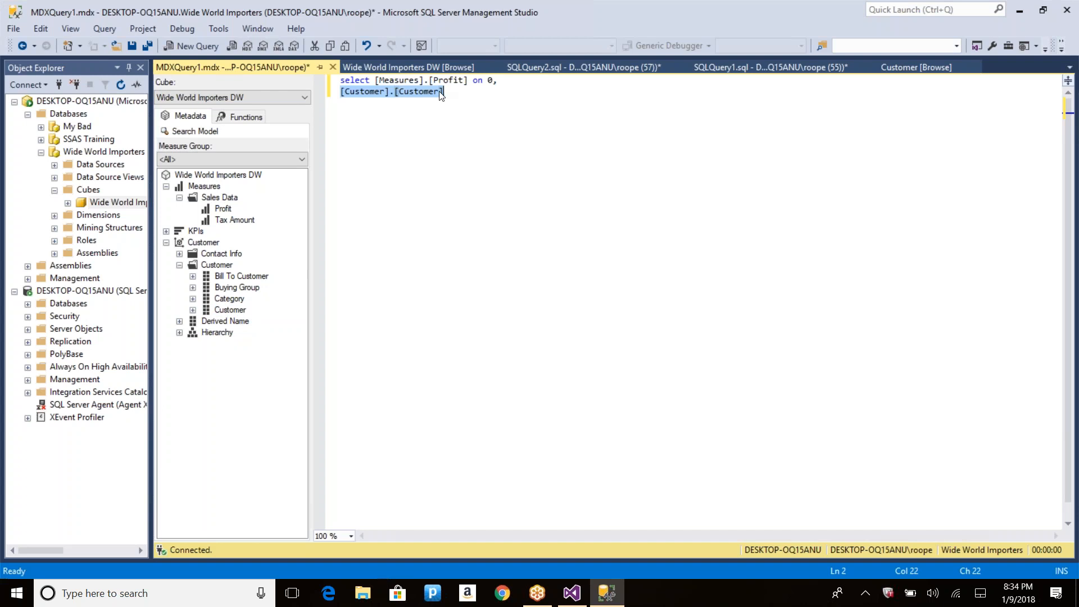
click(441, 92)
text(Key)
click(462, 92)
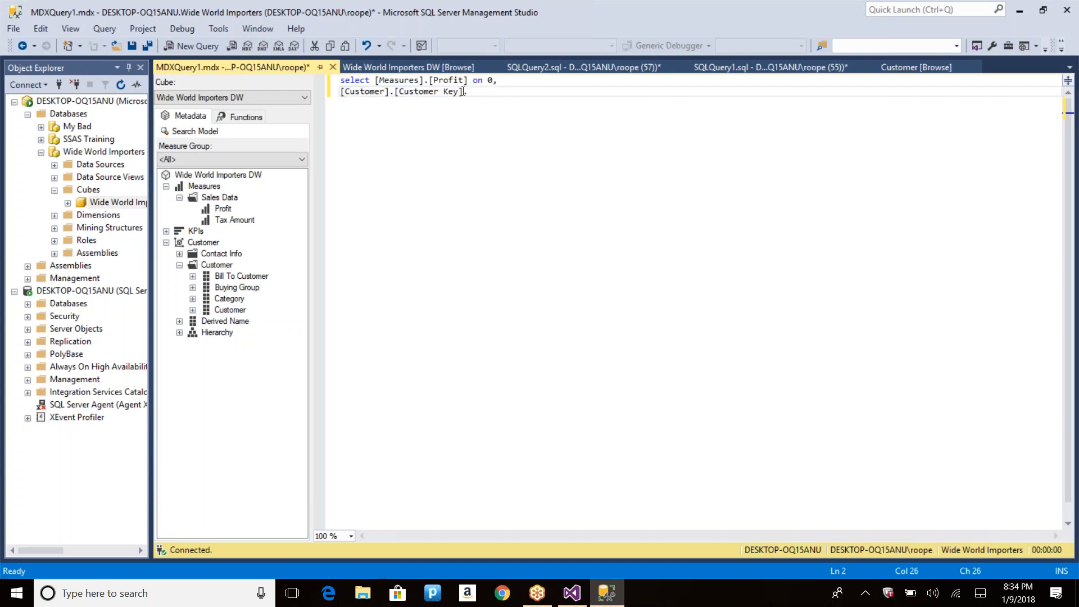
drag(464, 92, 395, 92)
key(ctrl+c)
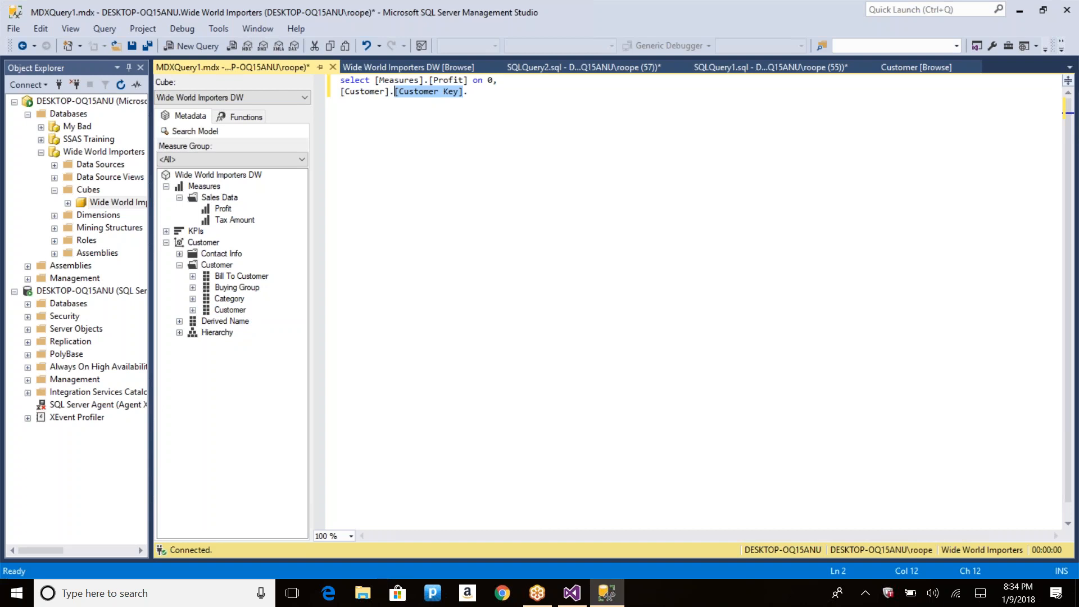
key(End)
key(ctrl+v)
text(on 1)
key(Return)
Step: Complete the query with from [Wide World Importers DW], run it, and inspect the profit per customer key
text(from)
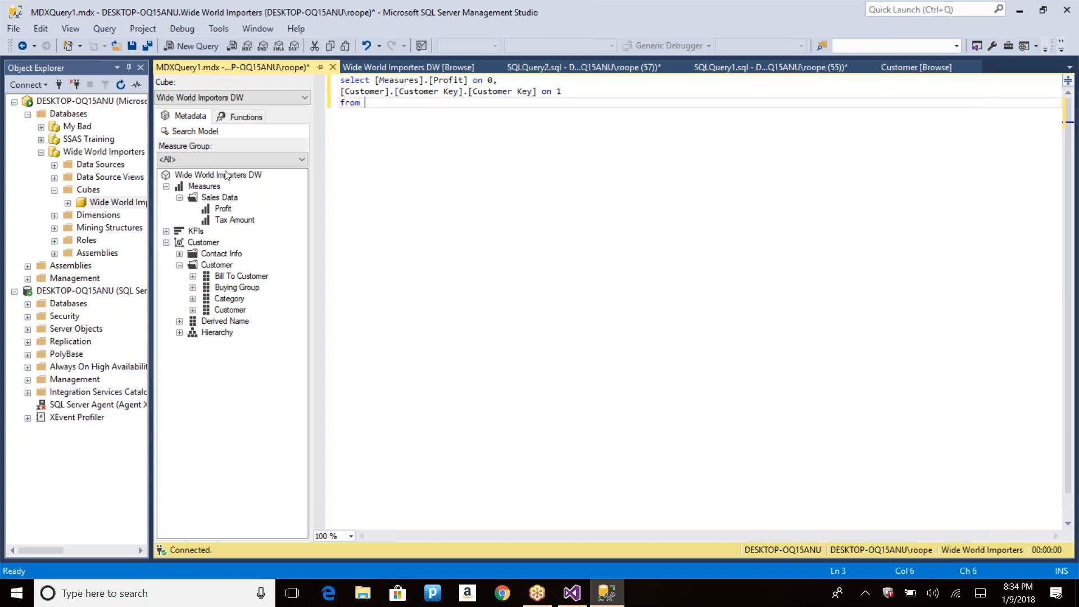
drag(225, 175, 426, 159)
key(F5)
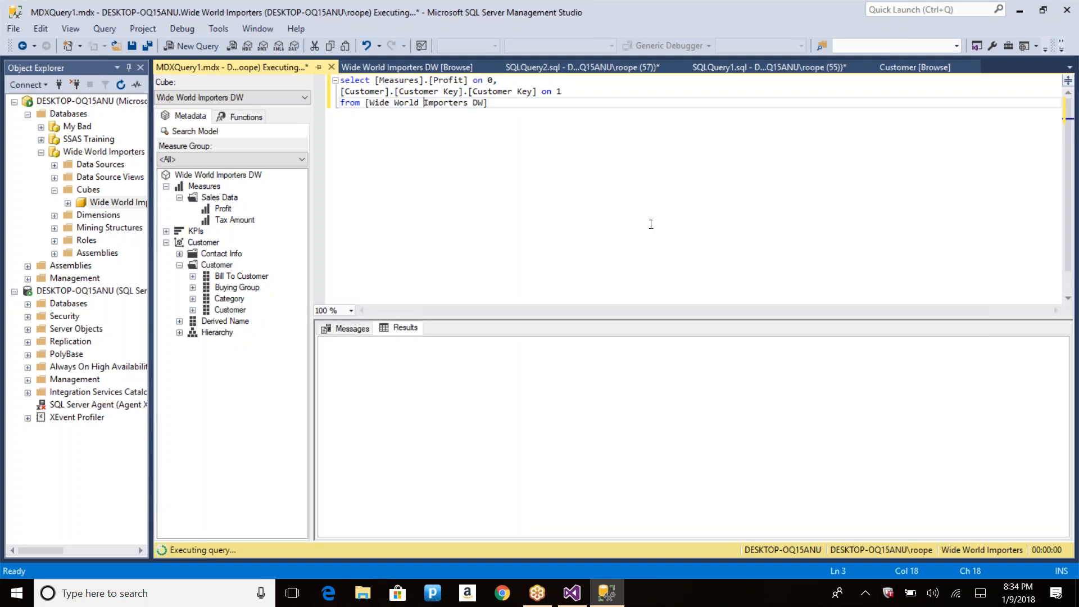
double_click(507, 91)
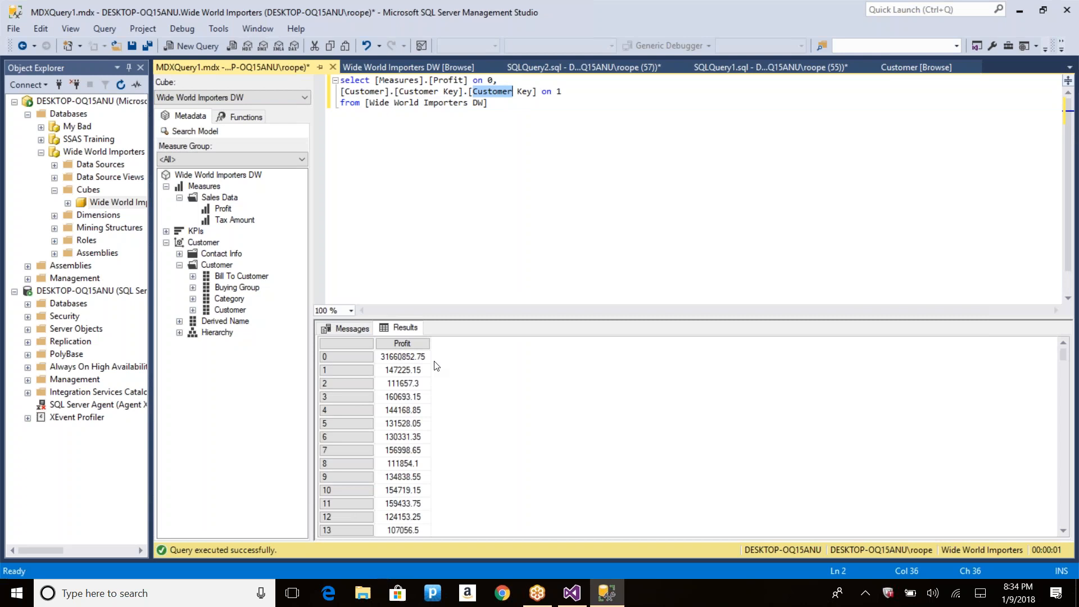
drag(402, 358, 406, 438)
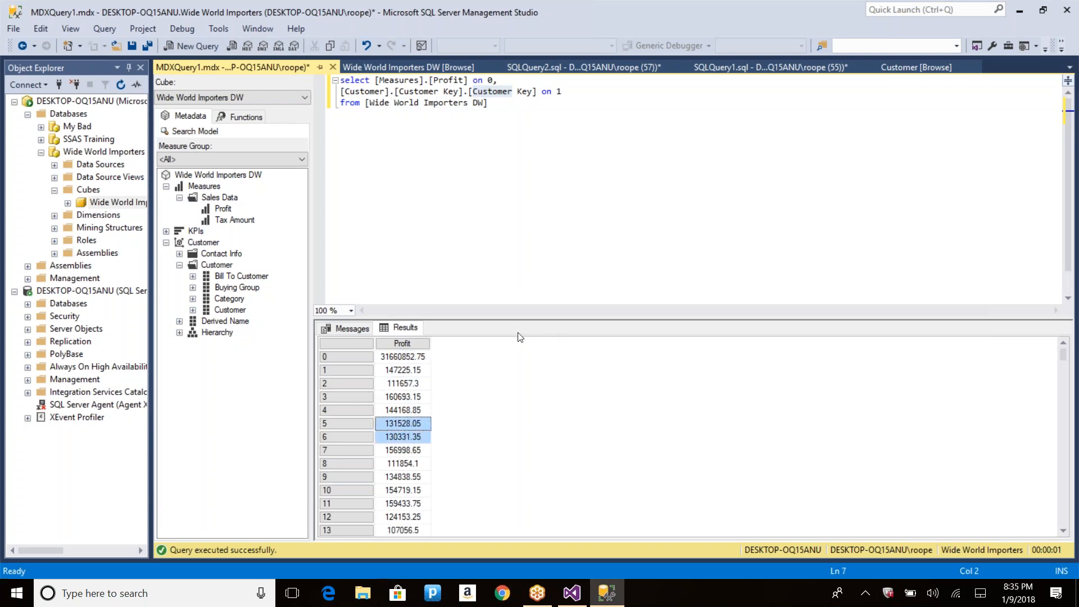
Step: Copy the WWI Customer ID attribute's name from the Customer dimension in Visual Studio and return to the MDX query
key(alt+Tab)
click(79, 222)
click(79, 222)
key(ctrl+c)
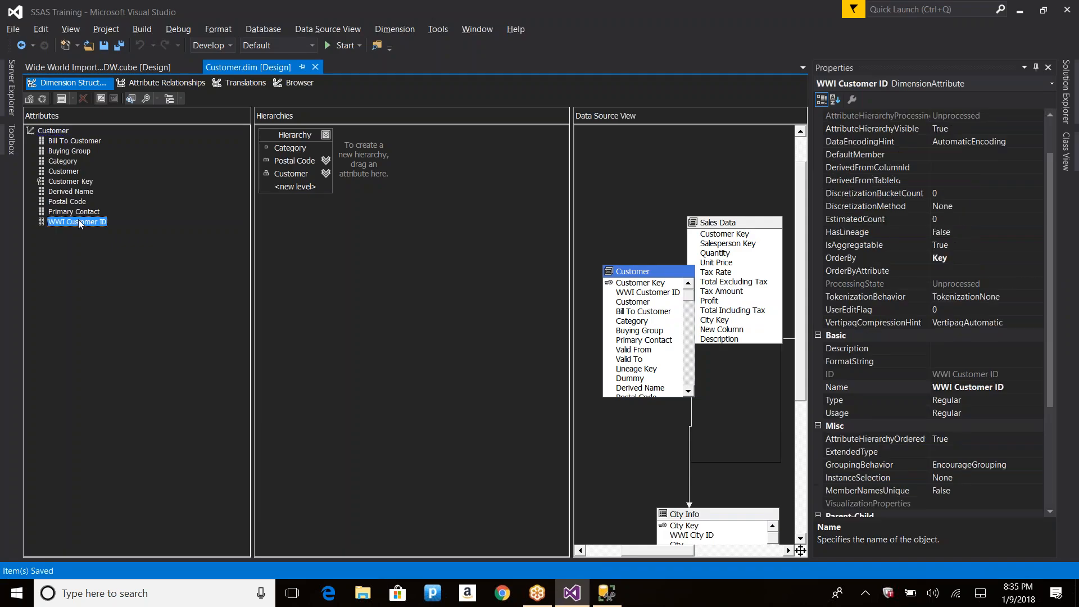
key(alt+Tab)
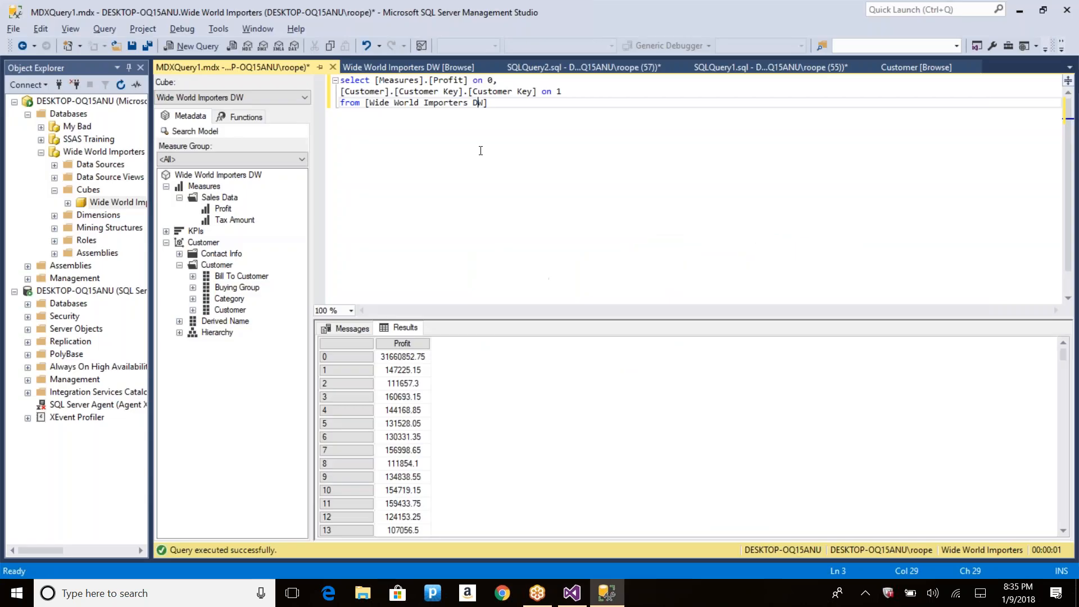
Step: Replace both Customer Key names in the row axis with WWI Customer ID and run the query
click(534, 92)
key(ctrl+shift+Left)
key(ctrl+shift+Left)
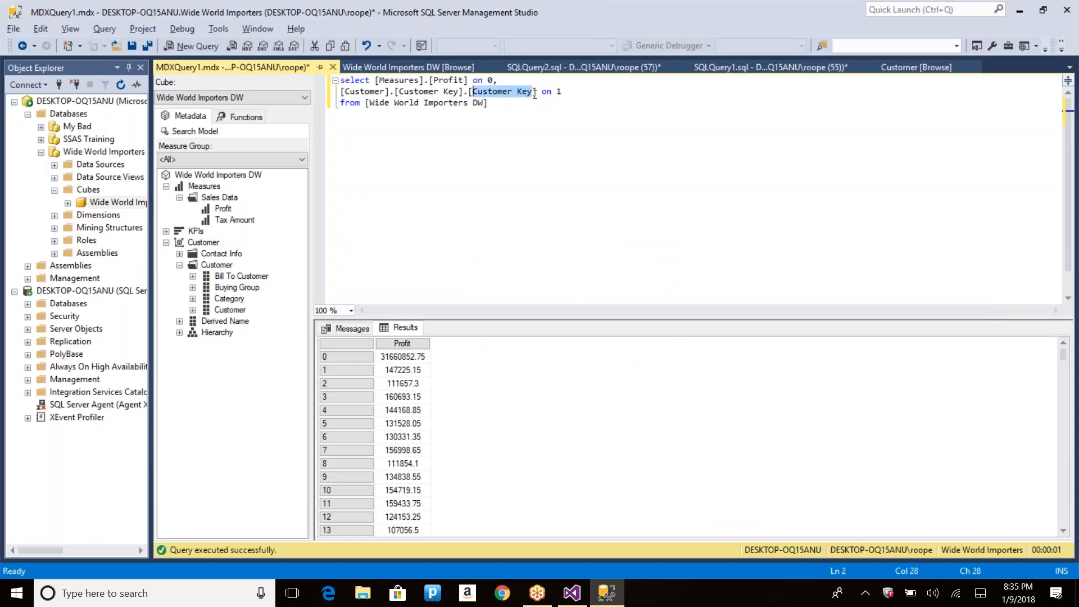
key(ctrl+v)
key(ctrl+Left)
key(ctrl+Left)
key(ctrl+Left)
key(ctrl+Left)
key(ctrl+shift+Left)
key(ctrl+shift+Left)
key(ctrl+v)
key(F5)
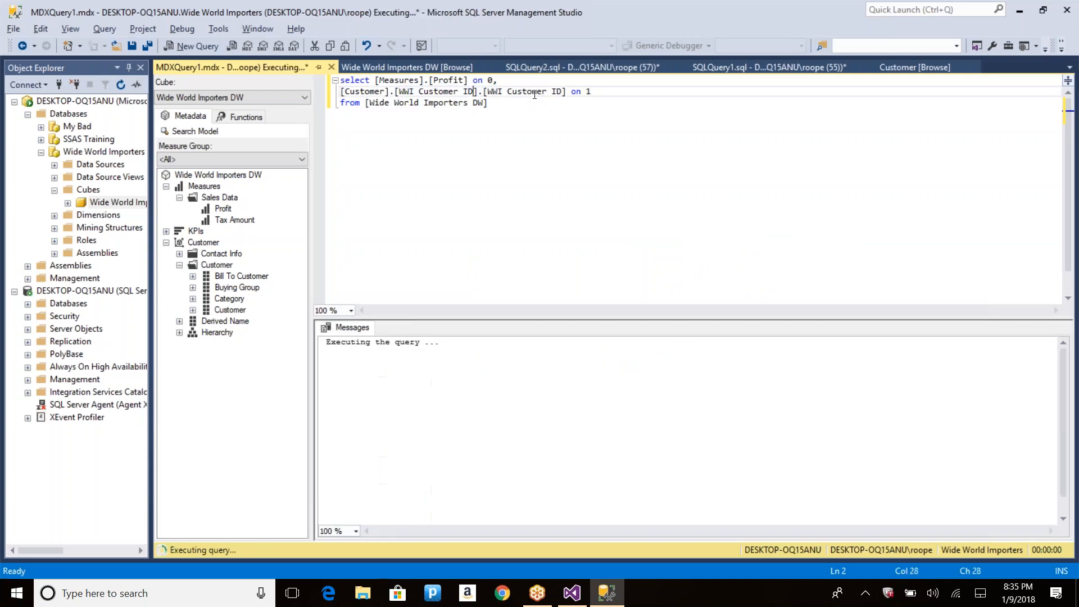
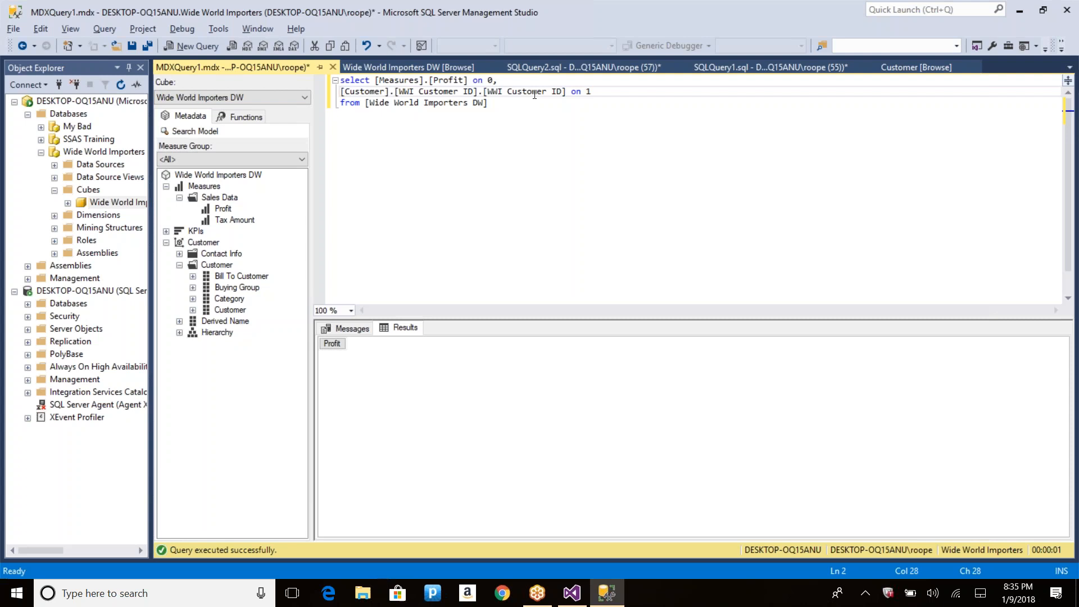
Step: Switch to Visual Studio and view the available AttributeHierarchyOptimizedState options for the WWI Customer ID attribute, leaving FullyOptimized selected
key(alt+Tab)
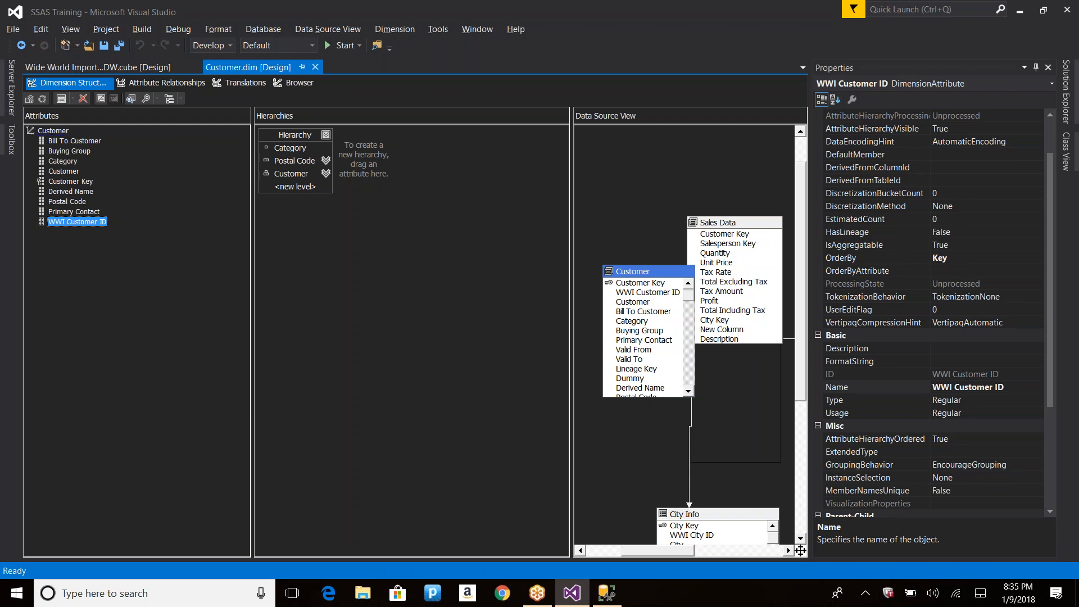
click(635, 19)
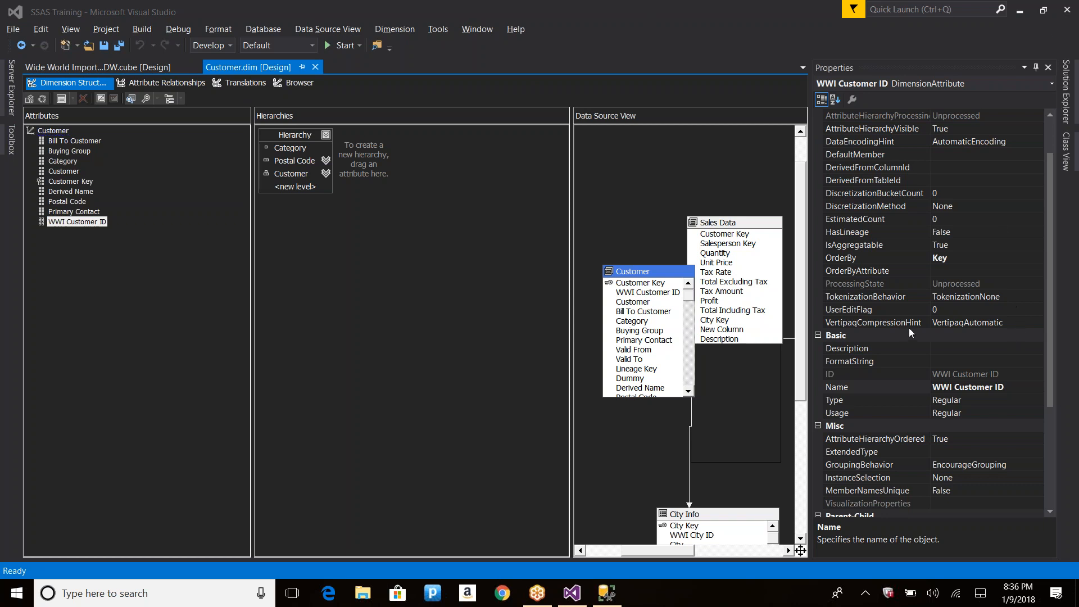
scroll(939, 278, up, 2)
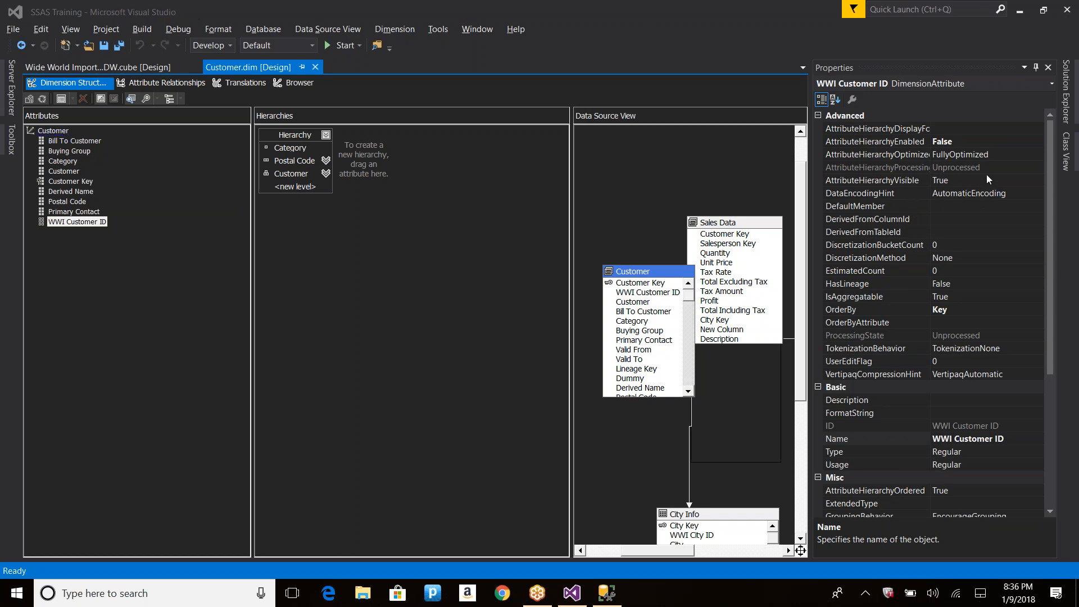
click(1017, 152)
click(1038, 154)
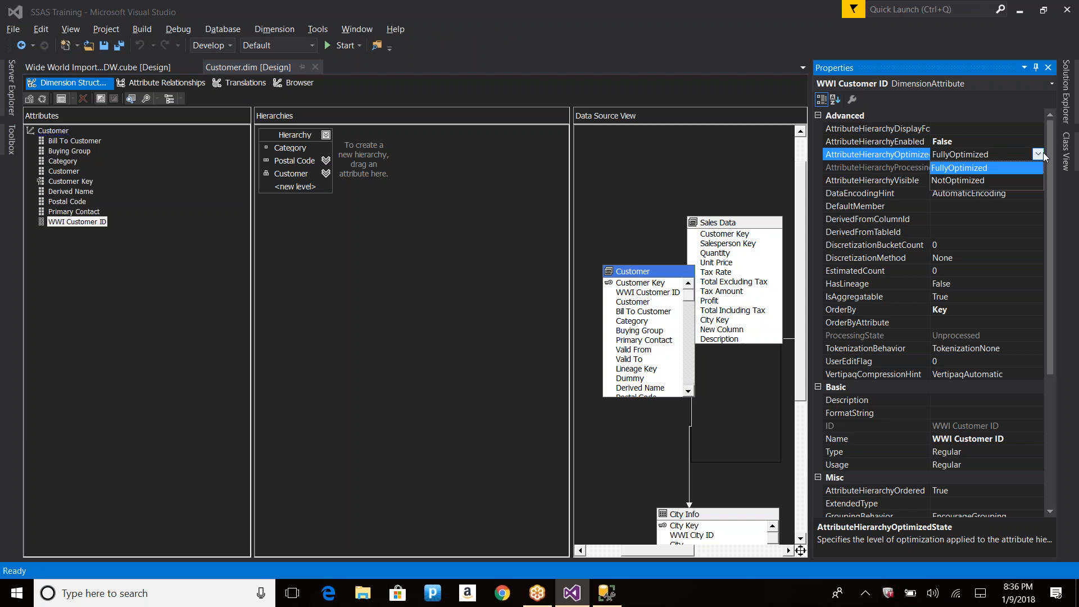
click(1040, 155)
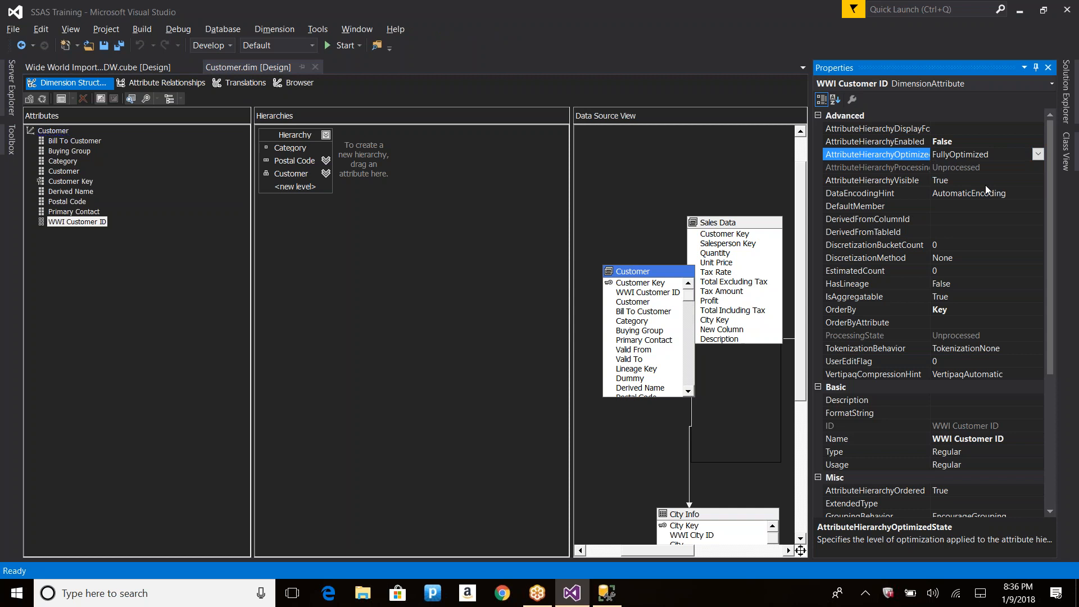
Step: Examine the DefaultMember, DiscretizationMethod and DiscretizationBucketCount properties of the WWI Customer ID attribute, including the available discretization methods
click(1009, 191)
click(984, 206)
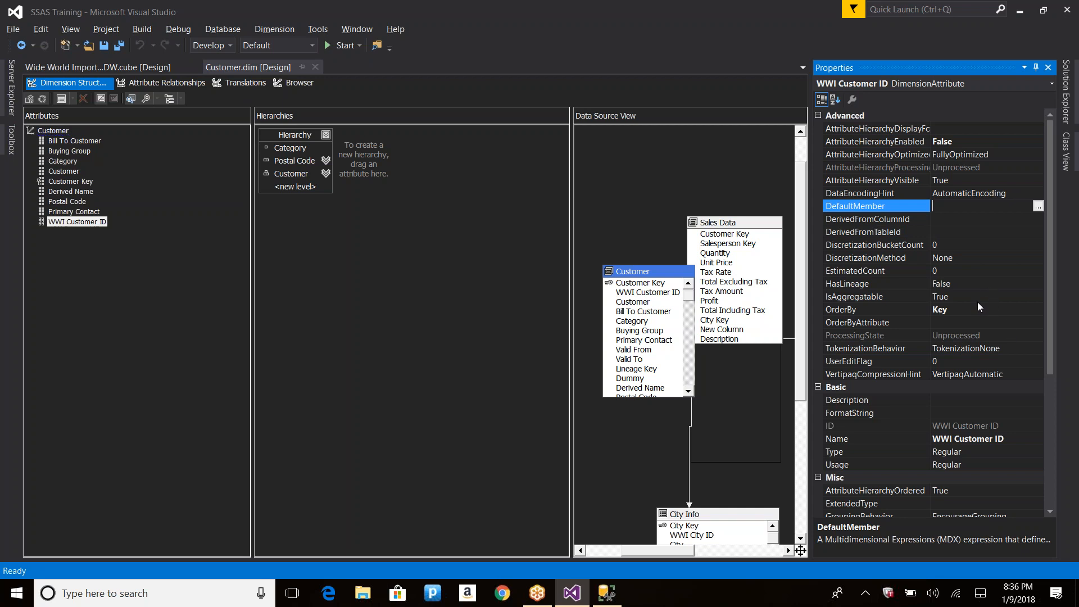
click(997, 258)
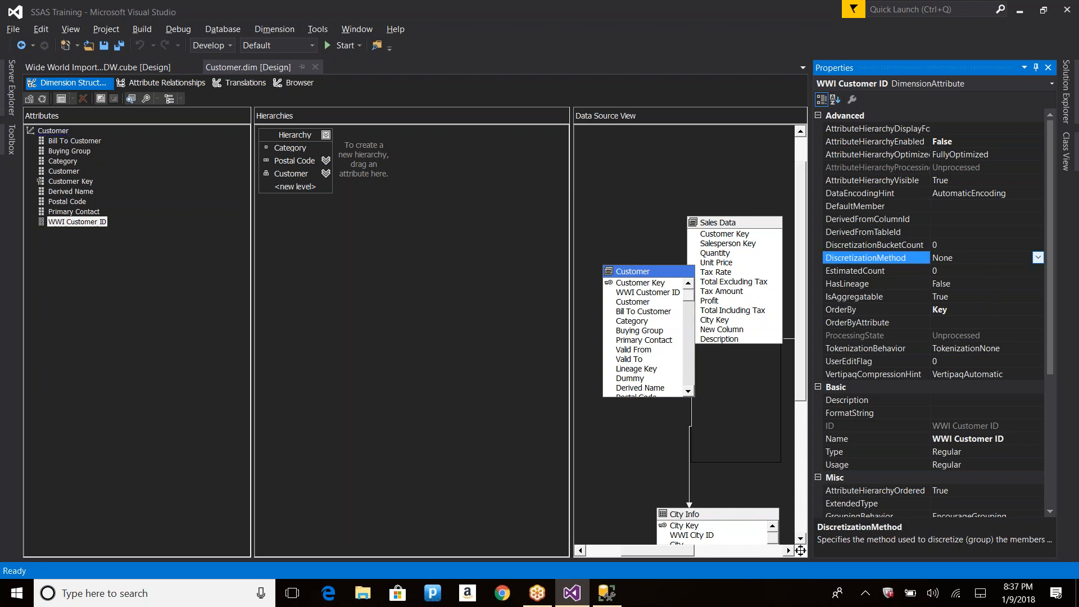
click(1038, 258)
click(1039, 258)
click(997, 244)
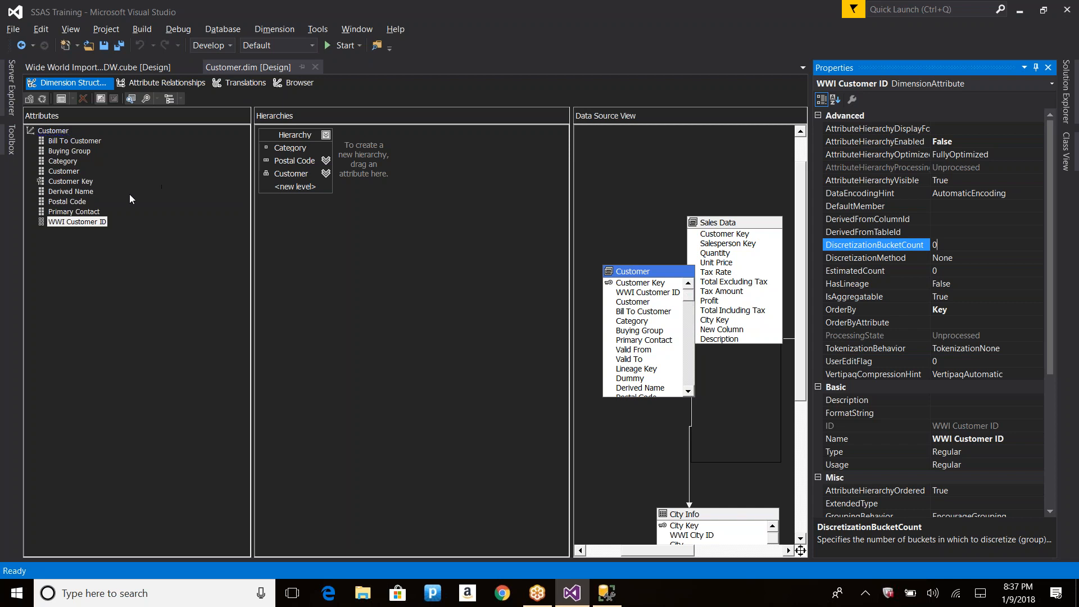
Step: Browse the Customer dimension's members by the Postal Code hierarchy
click(294, 83)
click(225, 100)
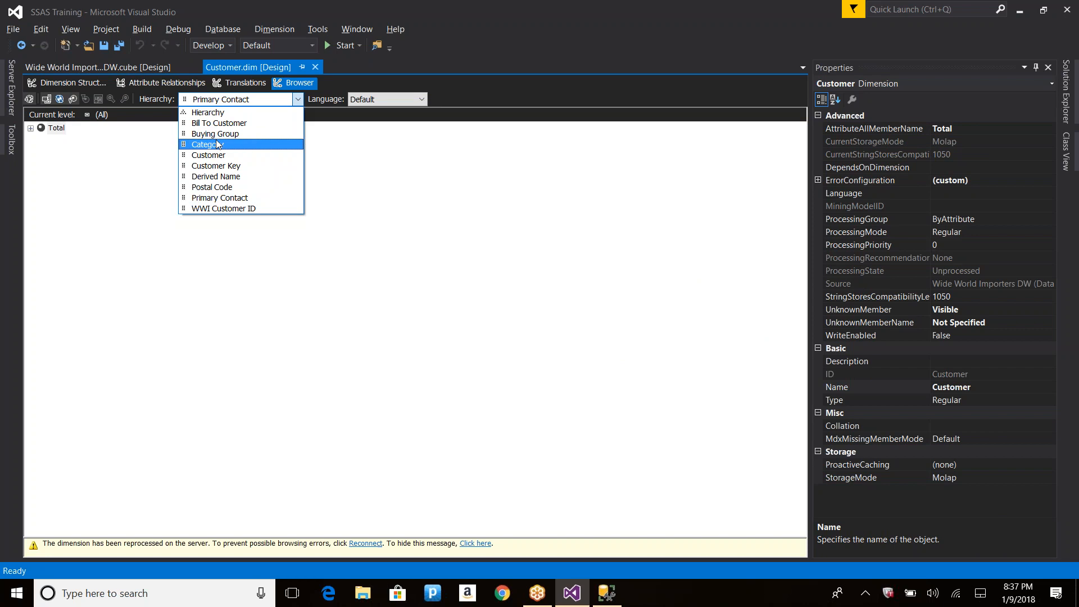
click(219, 188)
click(72, 142)
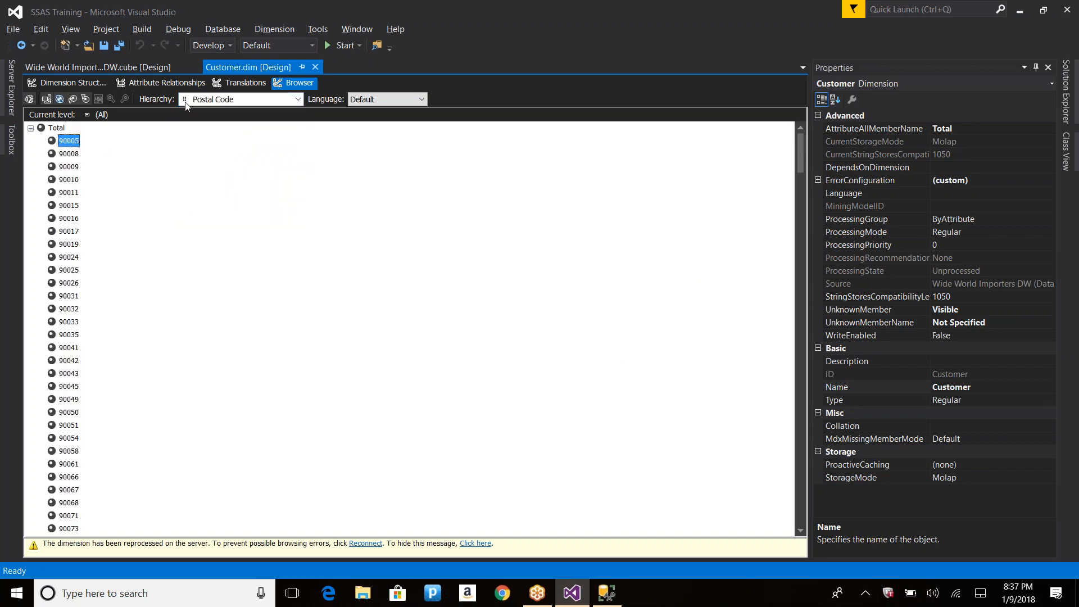
Step: In the dimension structure, set the Postal Code attribute's DiscretizationBucketCount to 10 and its DiscretizationMethod to Automatic
click(51, 85)
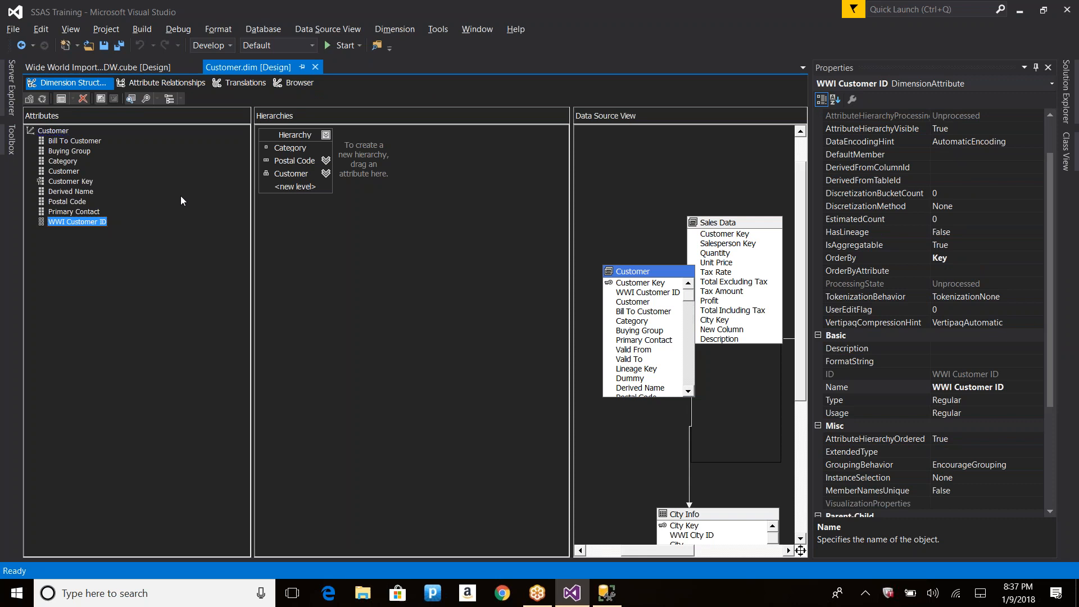
right_click(73, 203)
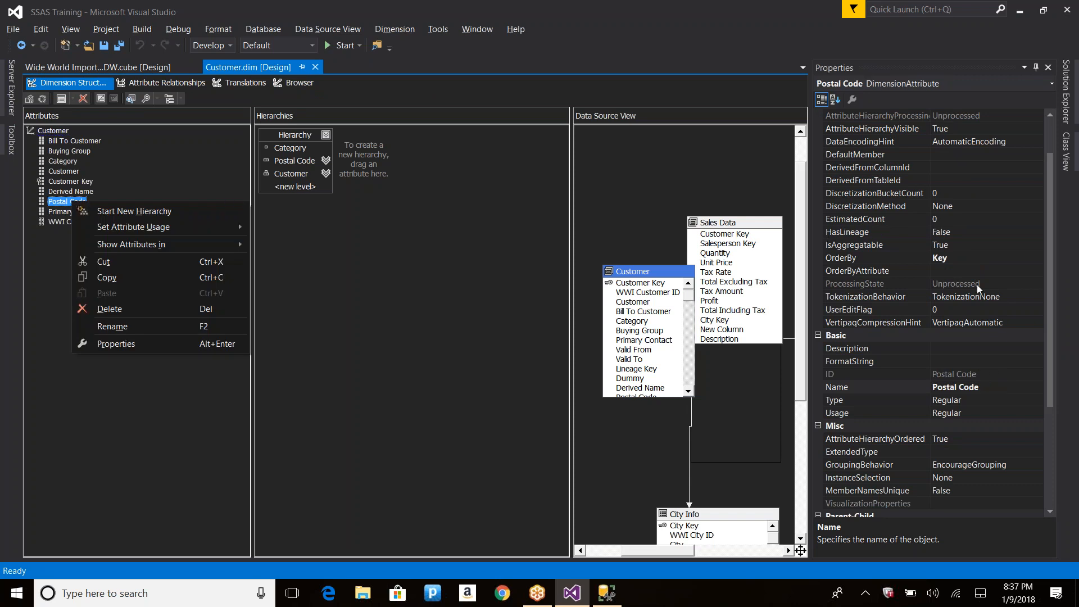
click(950, 304)
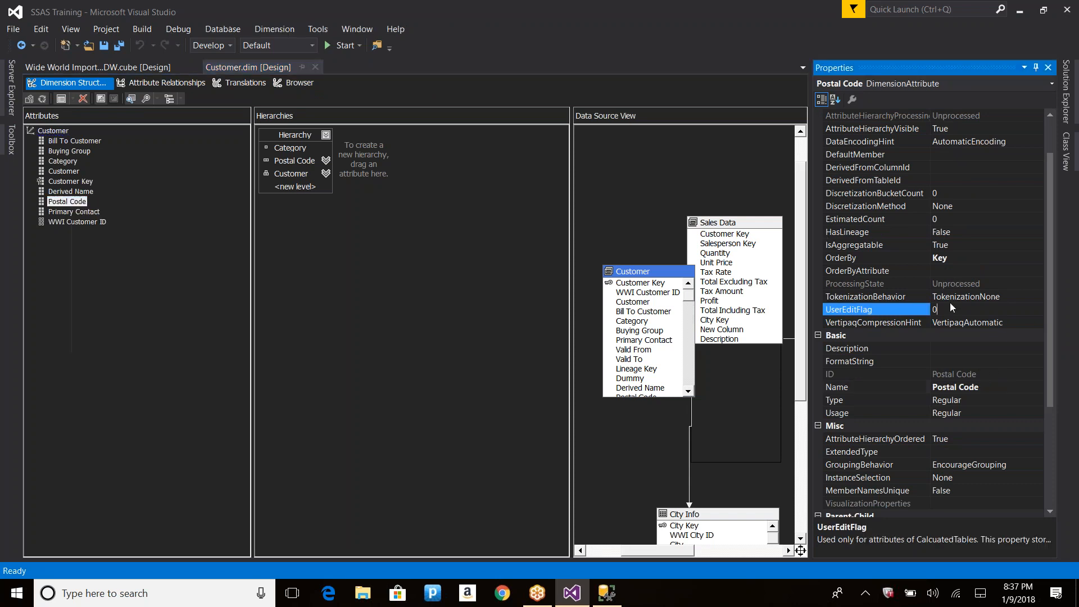
click(956, 191)
key(BackSpace)
text(10)
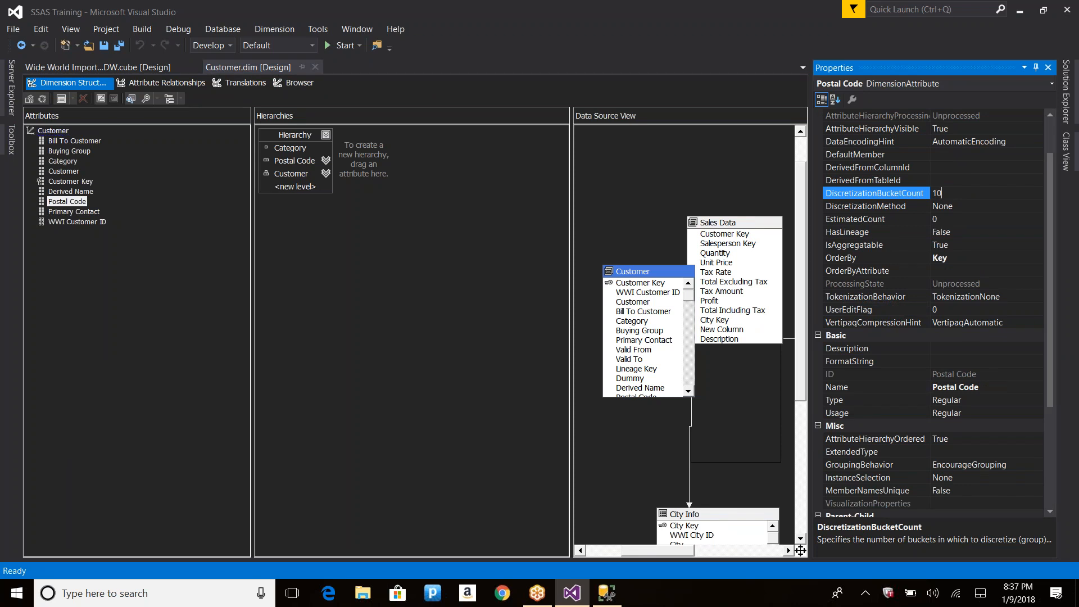
click(983, 213)
click(1039, 206)
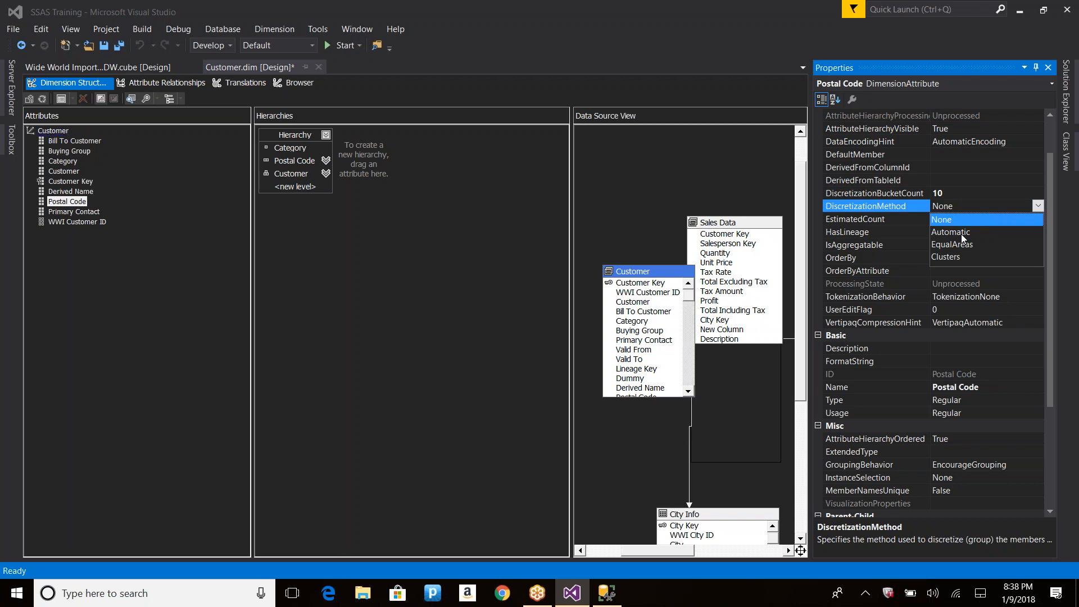
click(962, 235)
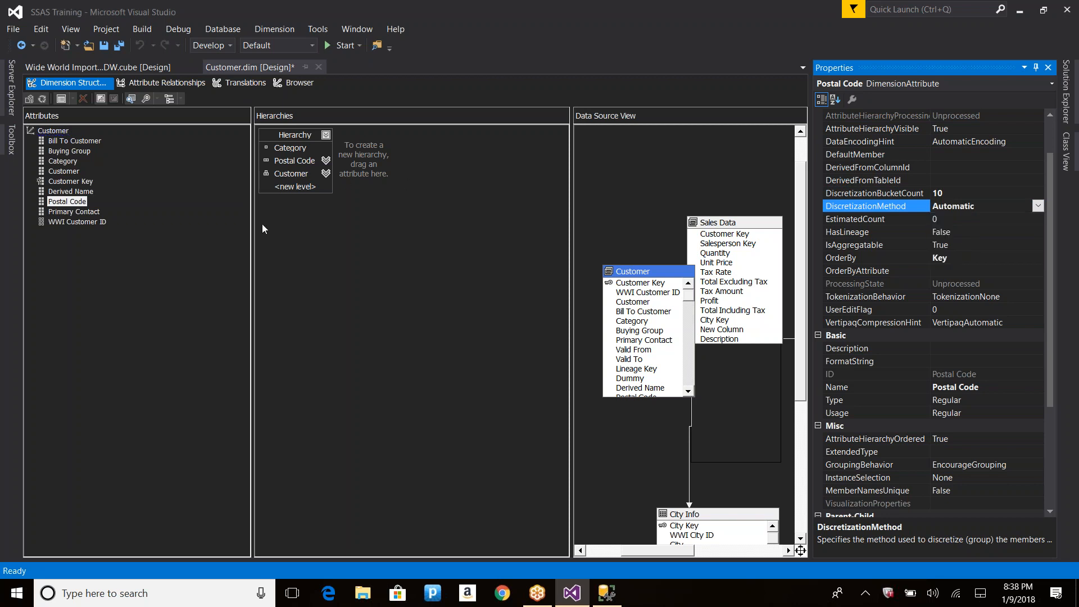
Step: Try to deploy and process the Customer dimension, decline to continue, review the Postal Code error and close the deployment progress
click(43, 99)
key(Return)
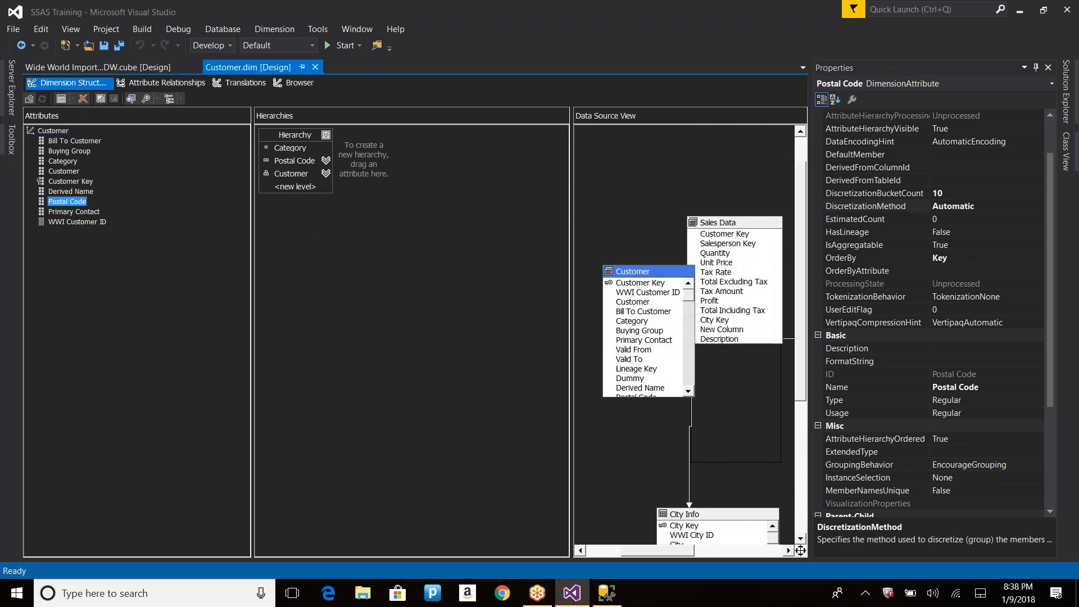
key(Return)
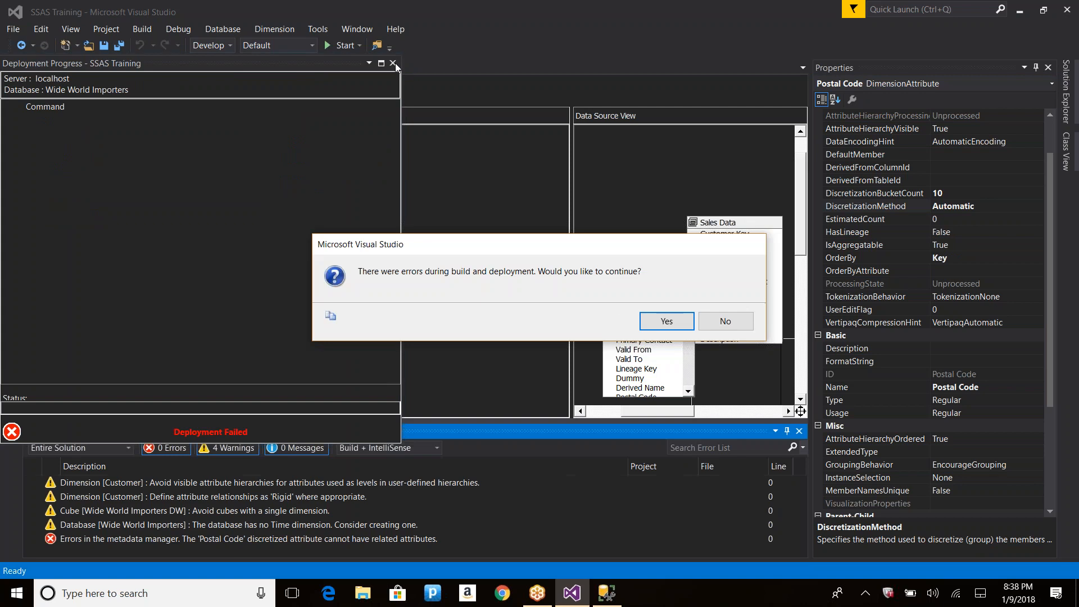
click(731, 324)
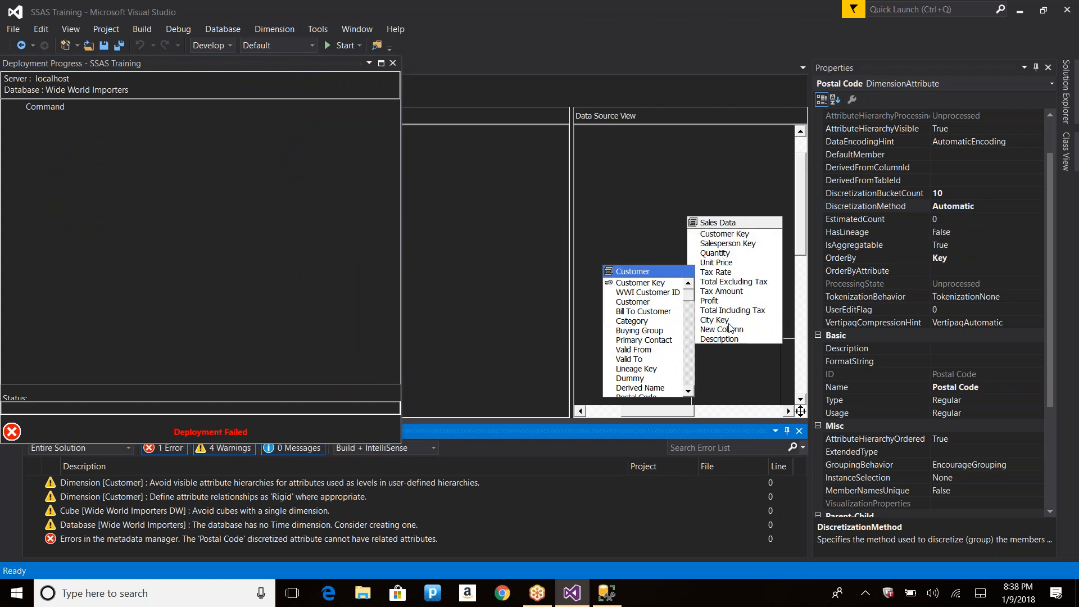
click(257, 537)
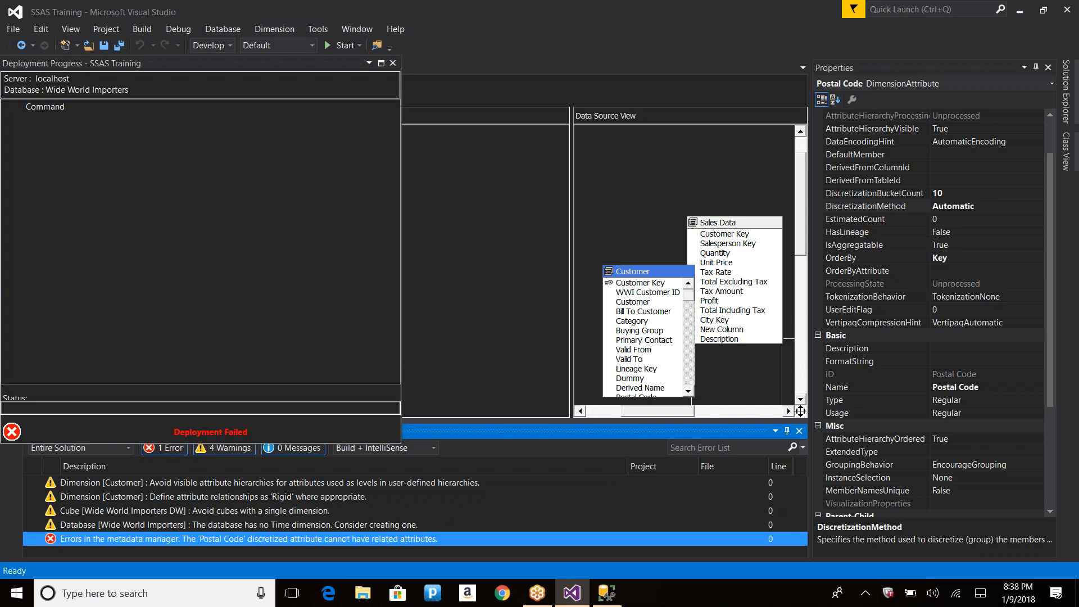
click(393, 63)
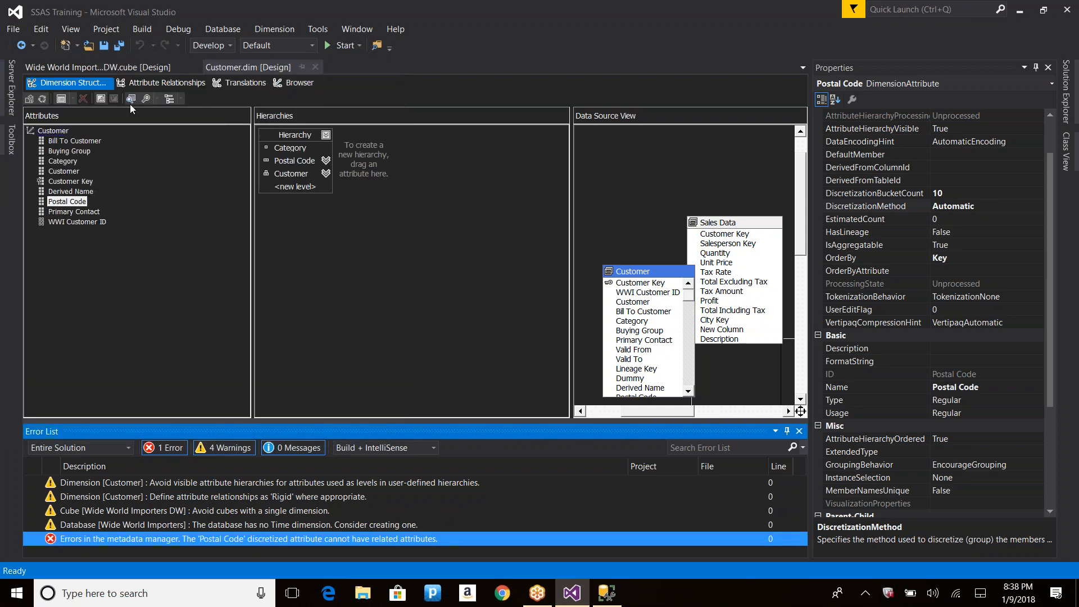
Step: Examine the Customer dimension's attribute relationships, checking the link between Postal Code and Category and the options for Category
click(160, 82)
click(336, 129)
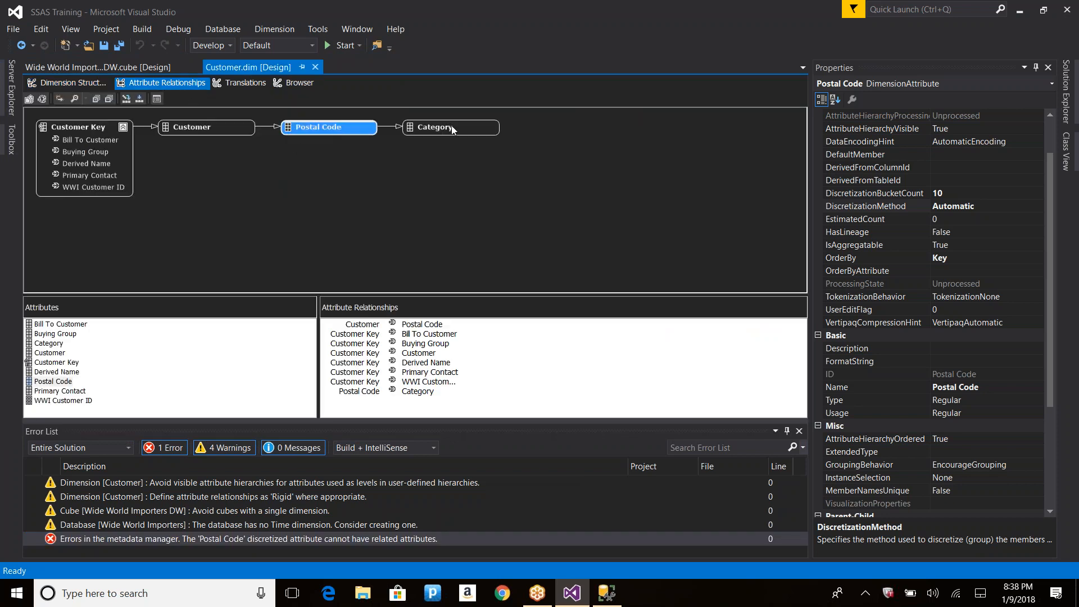
click(452, 128)
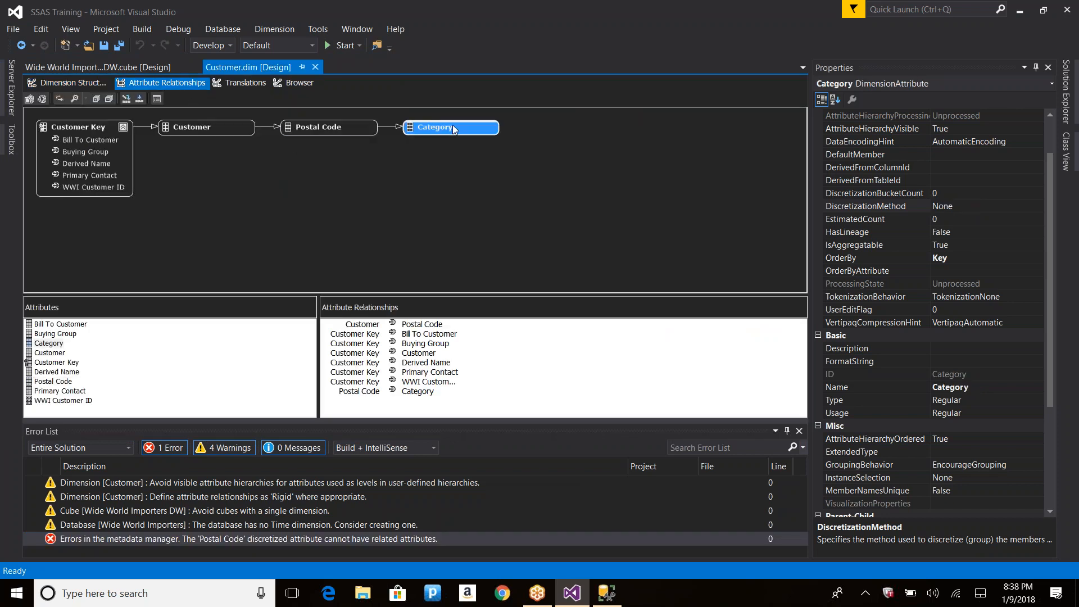
right_click(429, 146)
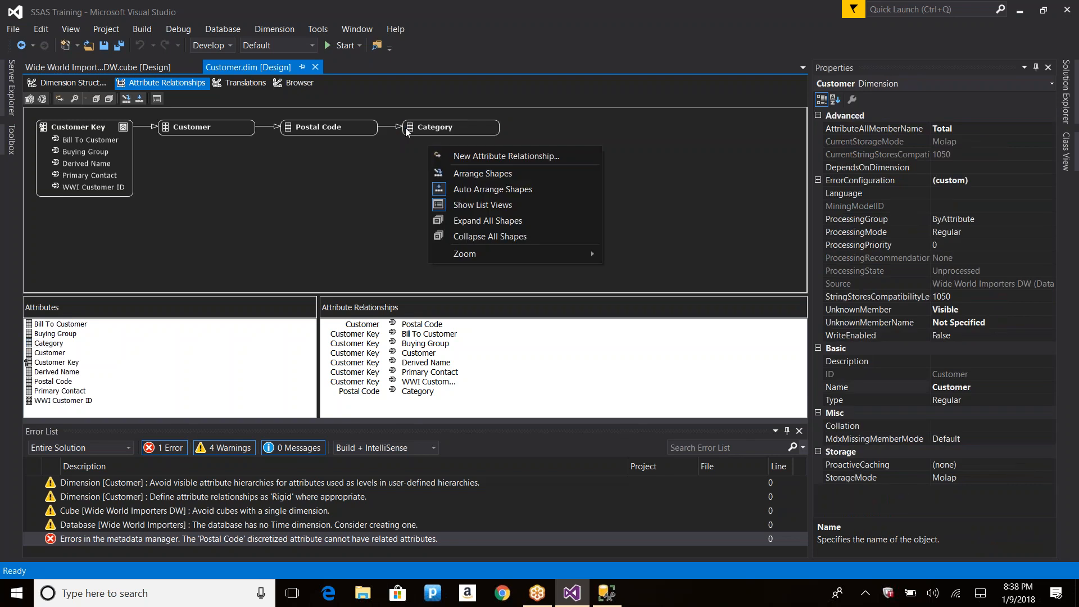
click(393, 126)
click(423, 129)
right_click(422, 129)
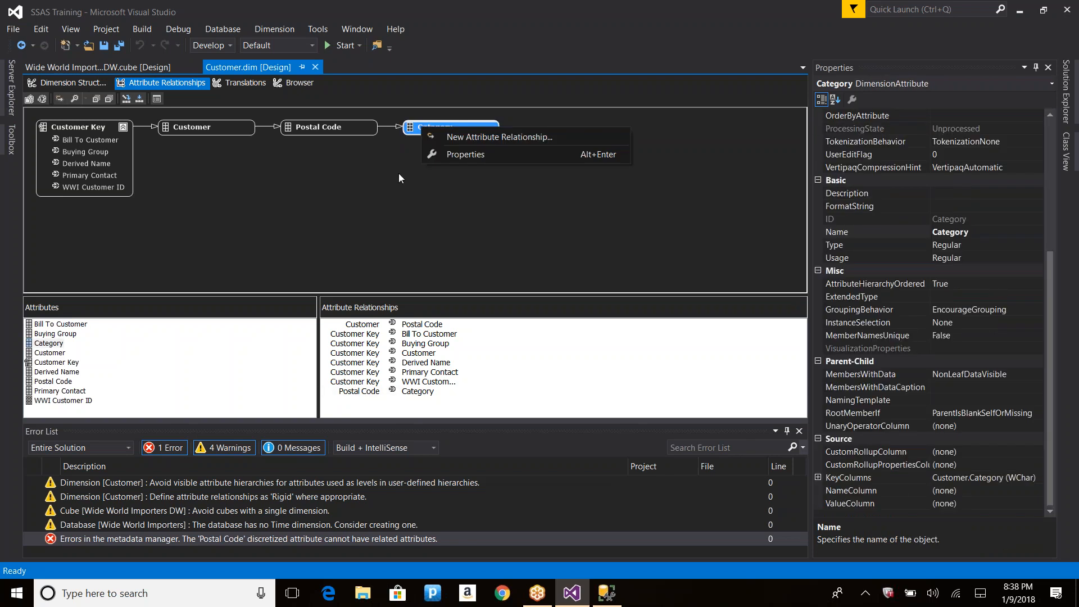
Step: Return to the Customer dimension's structure and delete the Customer level from the user-defined hierarchy
click(73, 67)
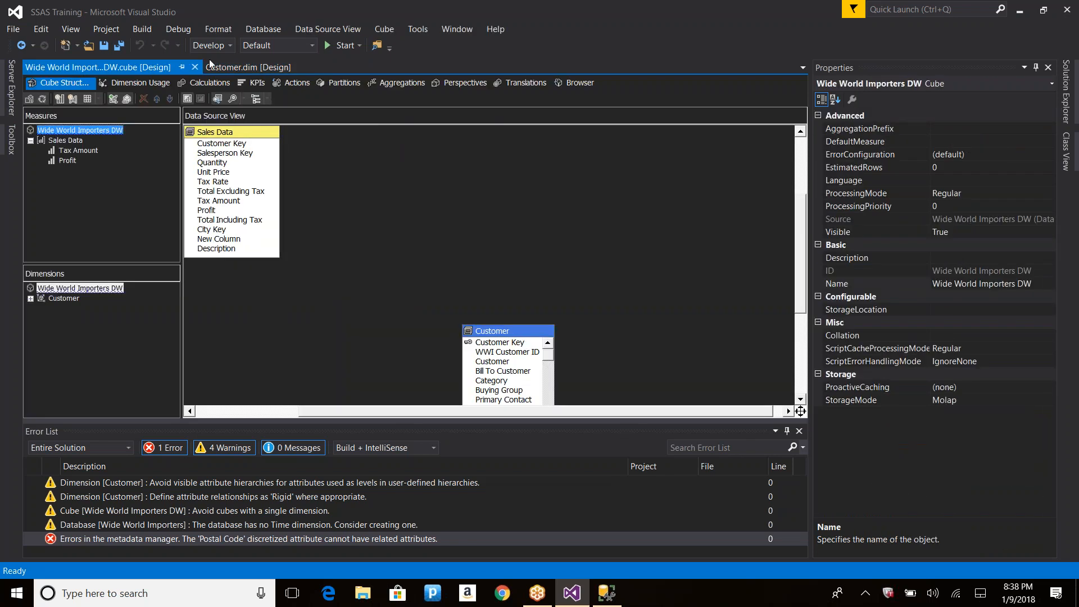
click(224, 66)
click(72, 83)
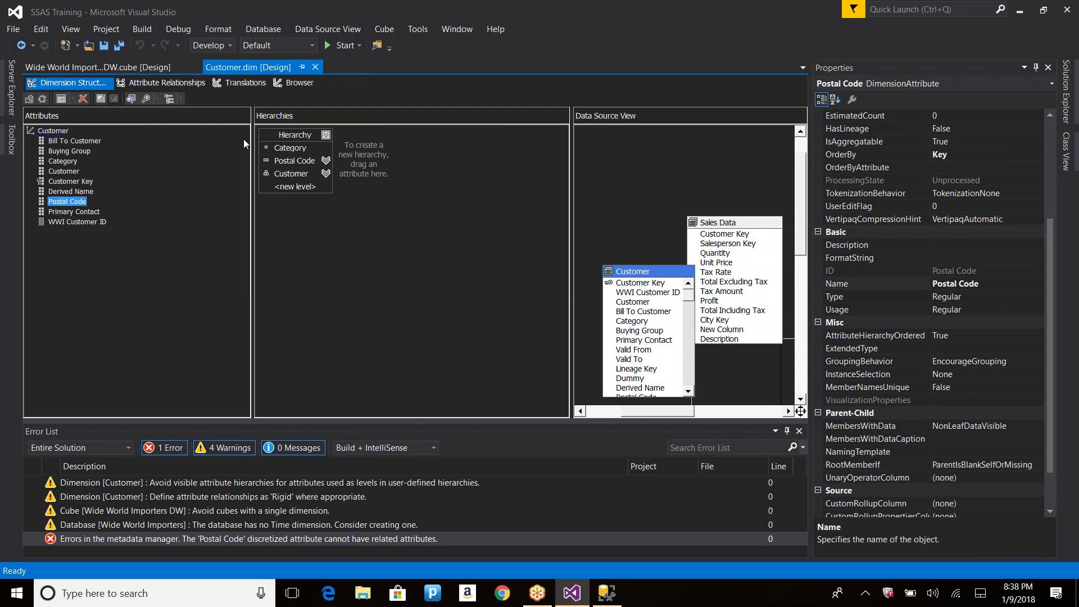
click(298, 175)
key(Delete)
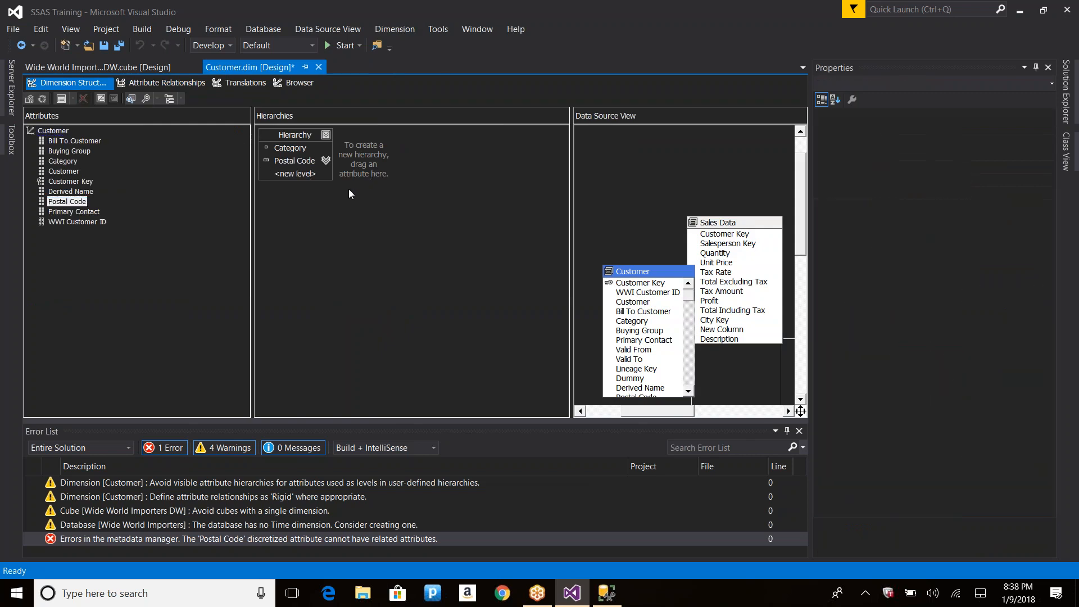
Step: Try to deploy and process the Customer dimension again with the shortened hierarchy, and decline to continue after the deployment errors
click(46, 99)
key(Return)
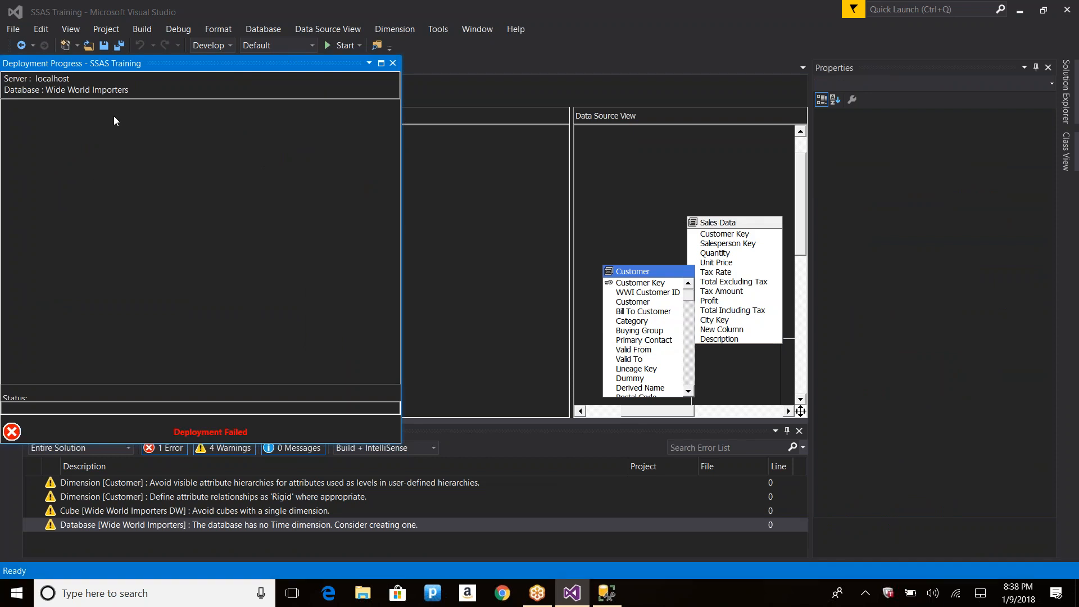
click(725, 321)
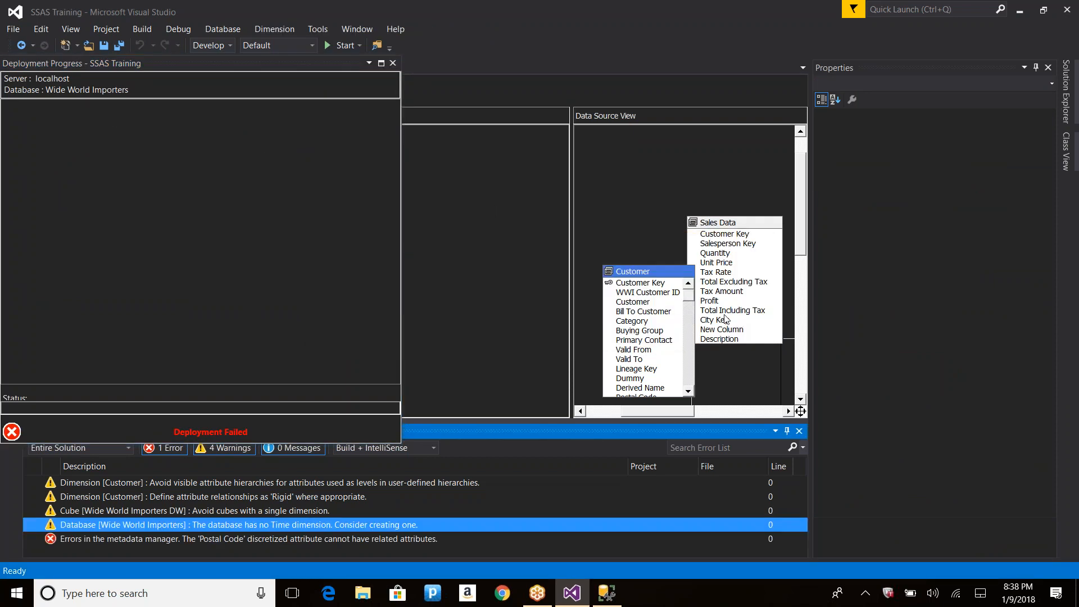
Step: Close the deployment progress window and delete the user-defined hierarchy from the Customer dimension
click(393, 63)
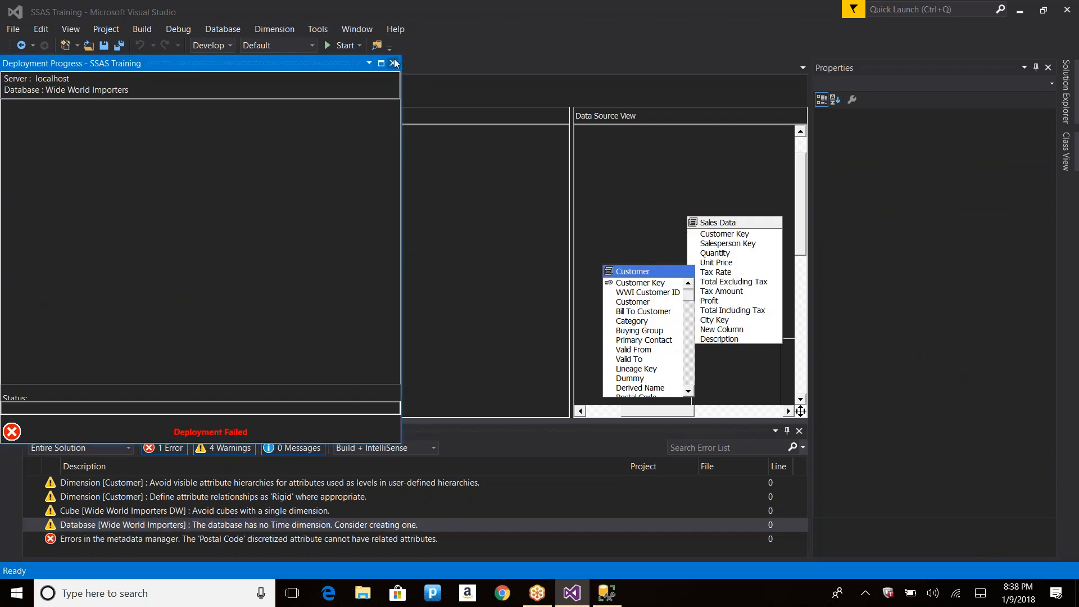
click(307, 136)
key(Delete)
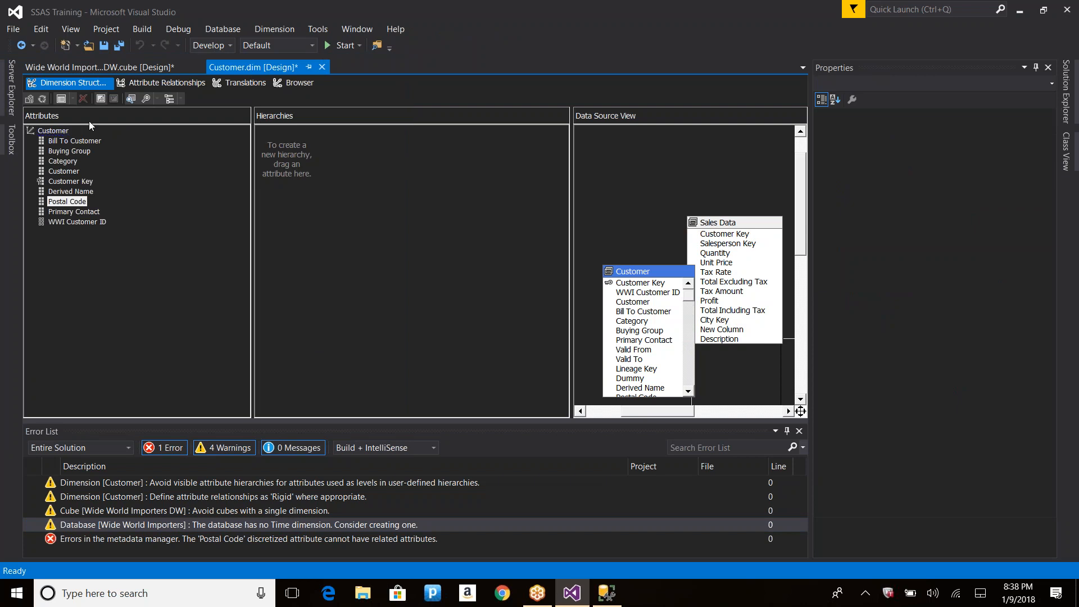
Step: Try to save, deploy and process the Customer dimension, overwriting the existing database
click(45, 97)
click(607, 320)
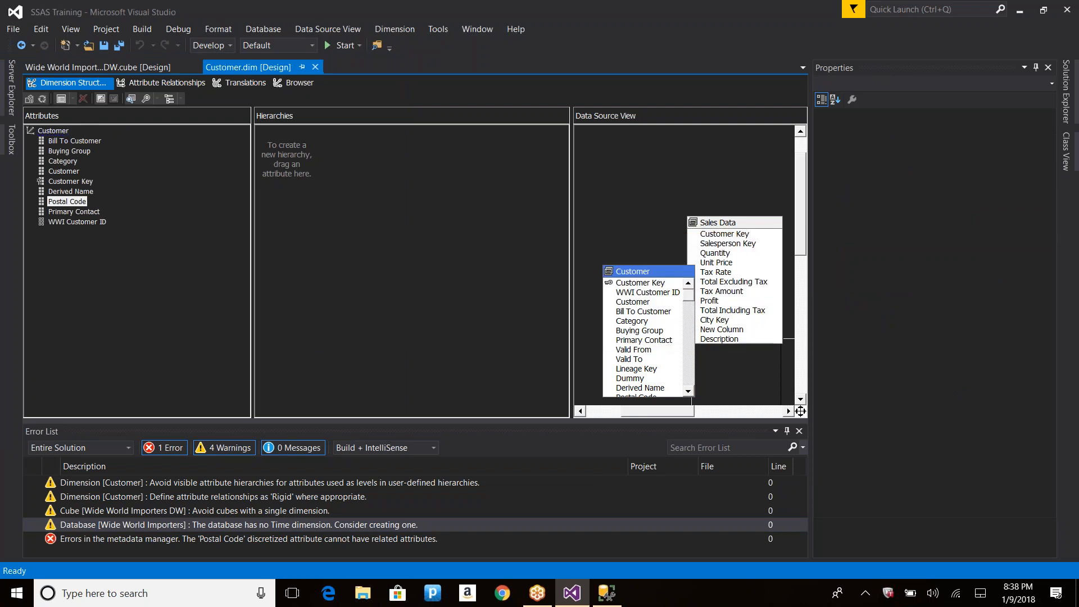
click(656, 328)
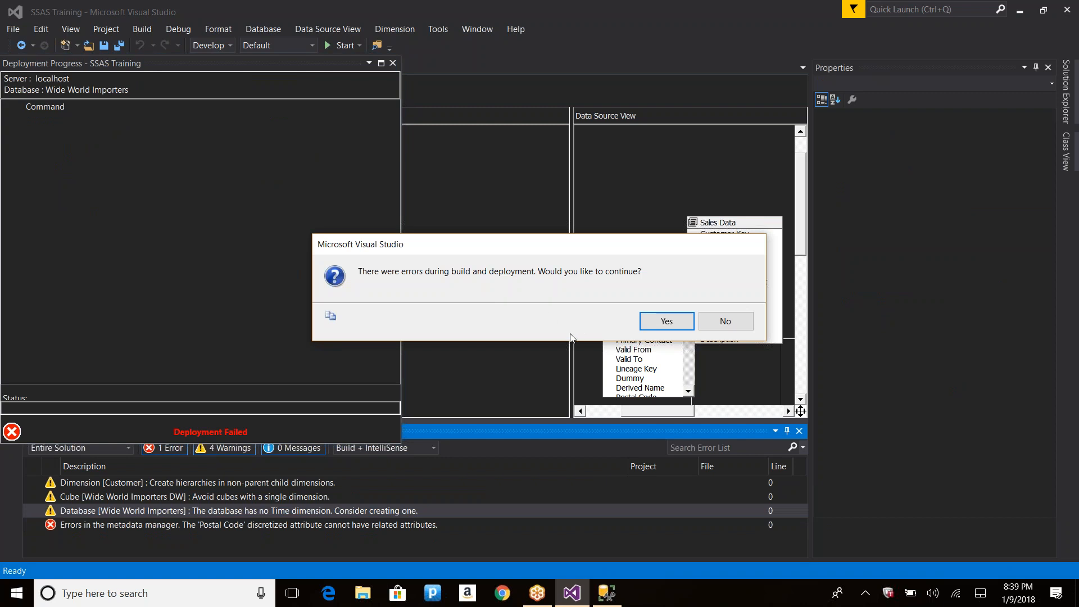
click(710, 316)
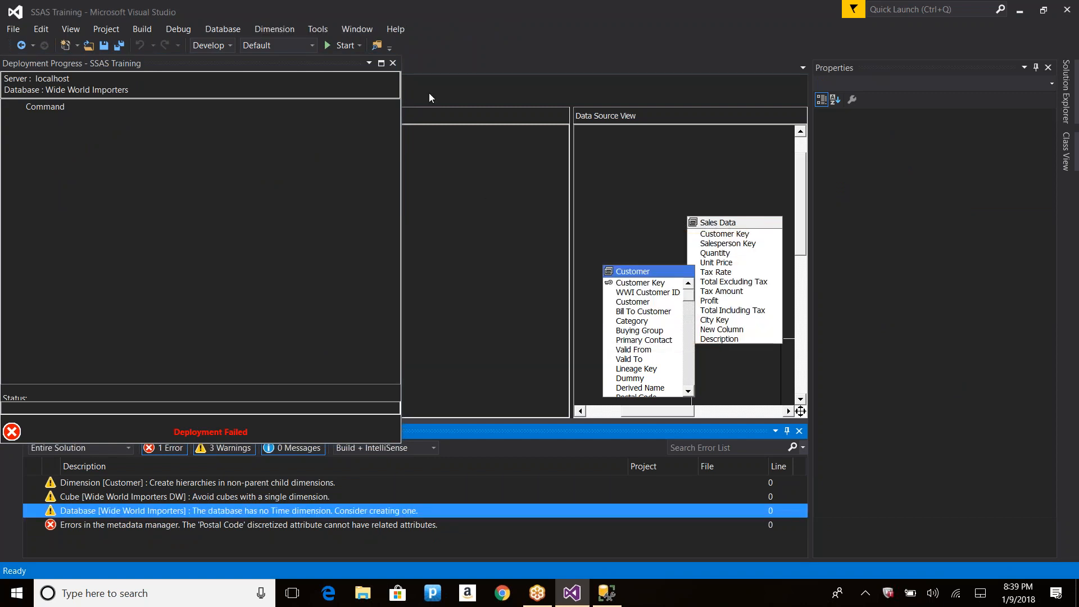
click(412, 75)
Step: Delete the attribute relationship from Postal Code to Category in the Customer dimension
click(178, 87)
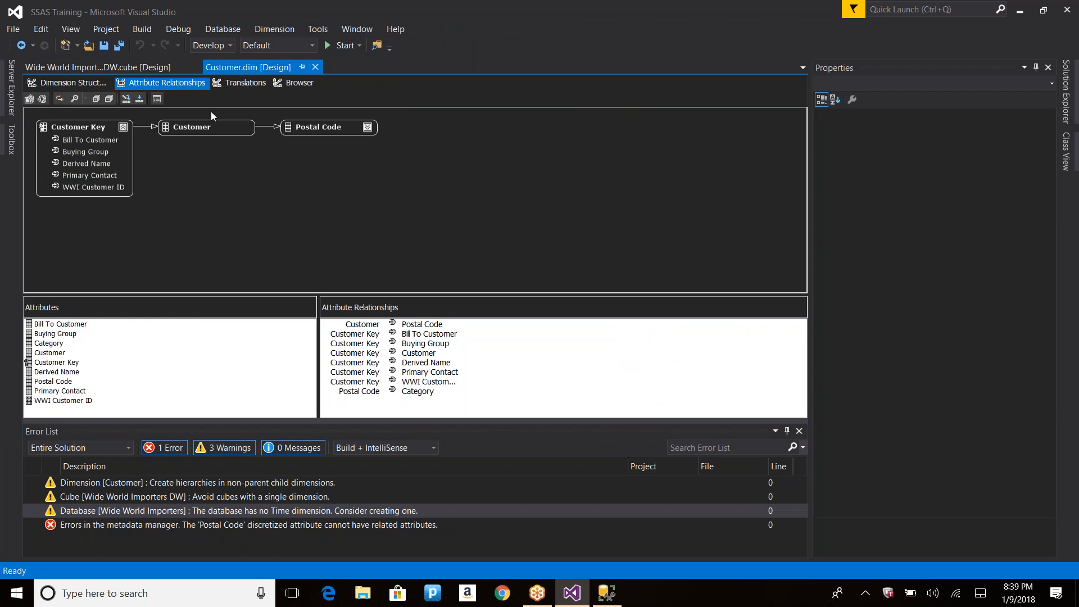
click(205, 130)
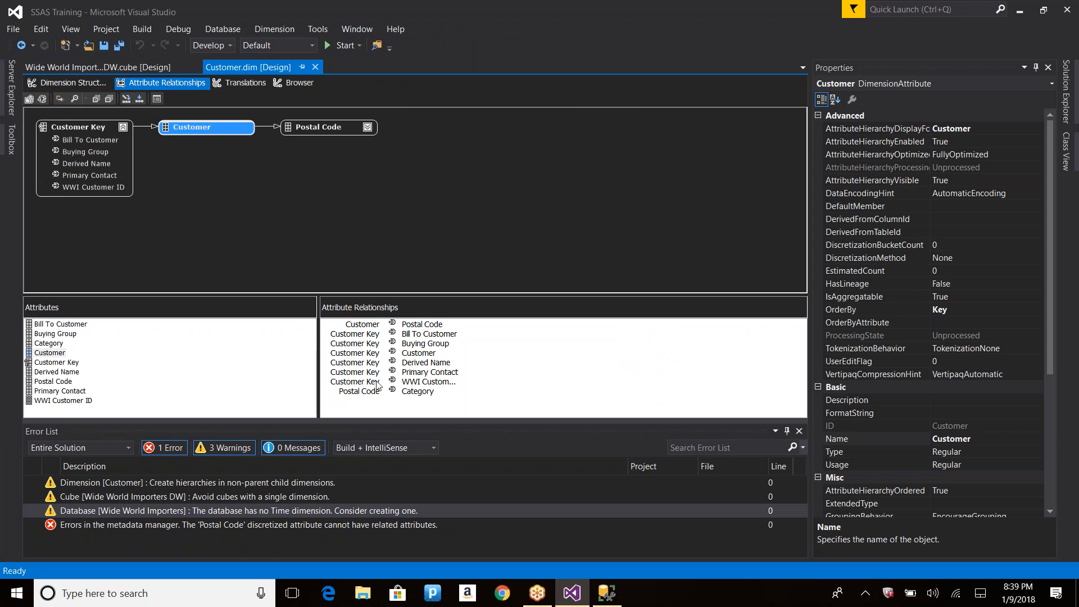
click(402, 392)
key(Delete)
key(Return)
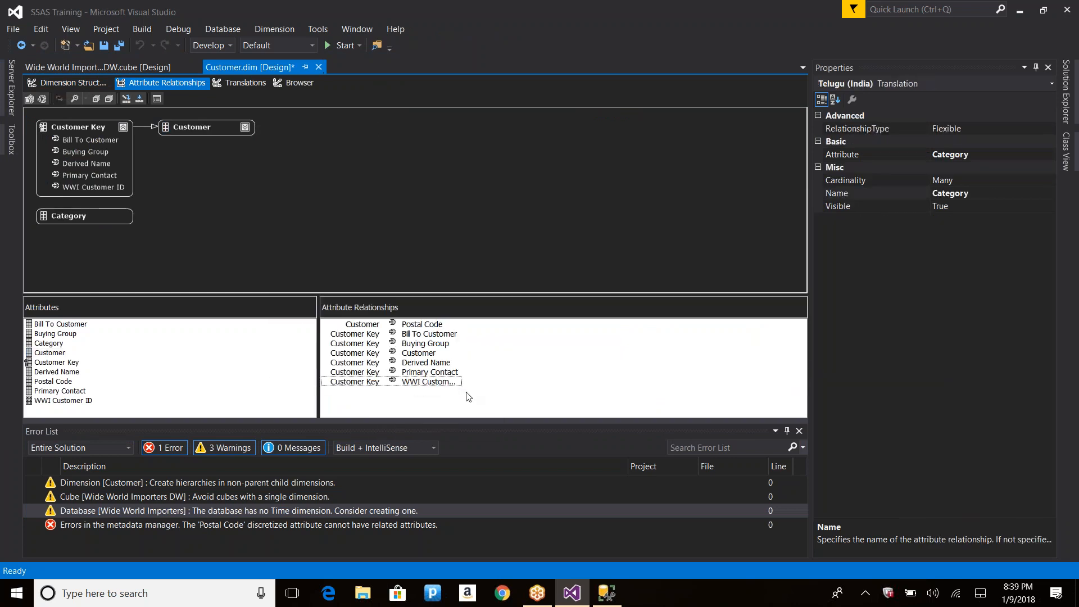
Step: Create an attribute relationship from Customer Key to Category
click(84, 129)
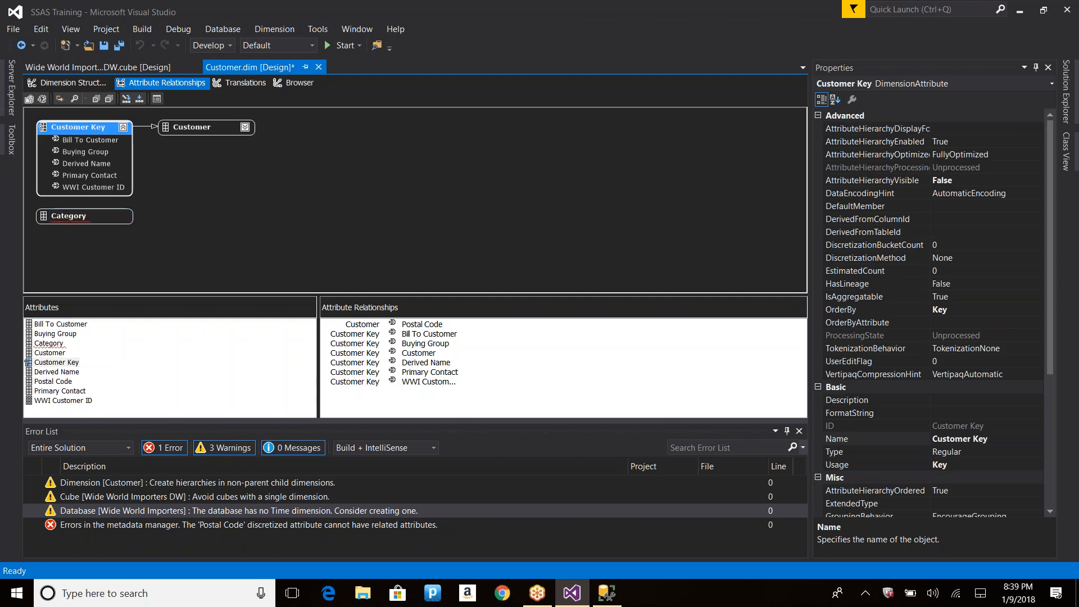
drag(84, 129, 85, 214)
click(90, 163)
Step: Save and deploy the changes to the Wide World Importers database, and run Process Full on the Customer dimension
click(59, 84)
click(43, 101)
key(Return)
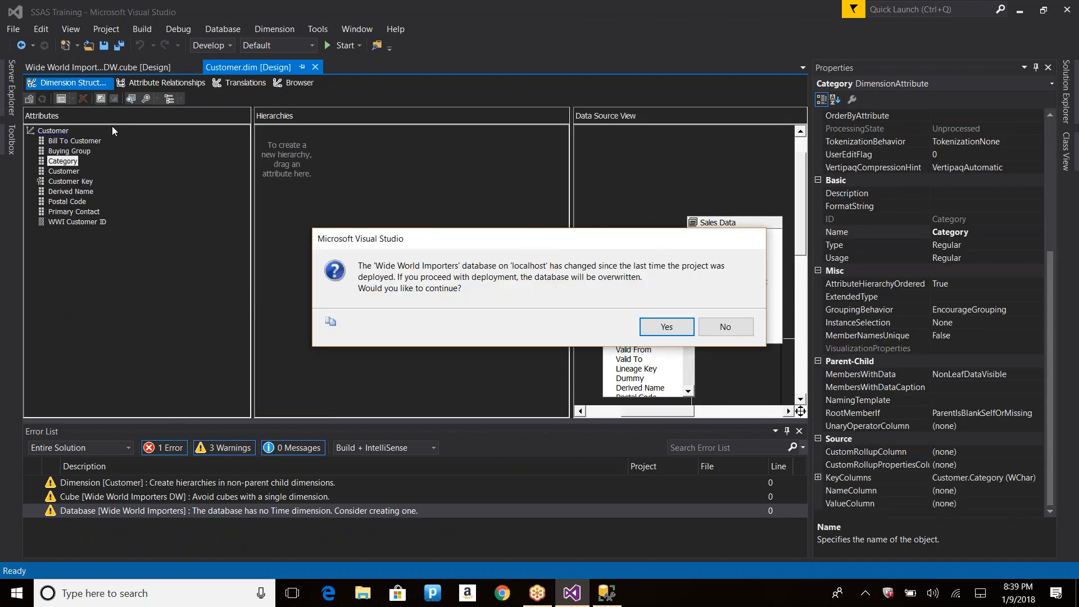
click(675, 331)
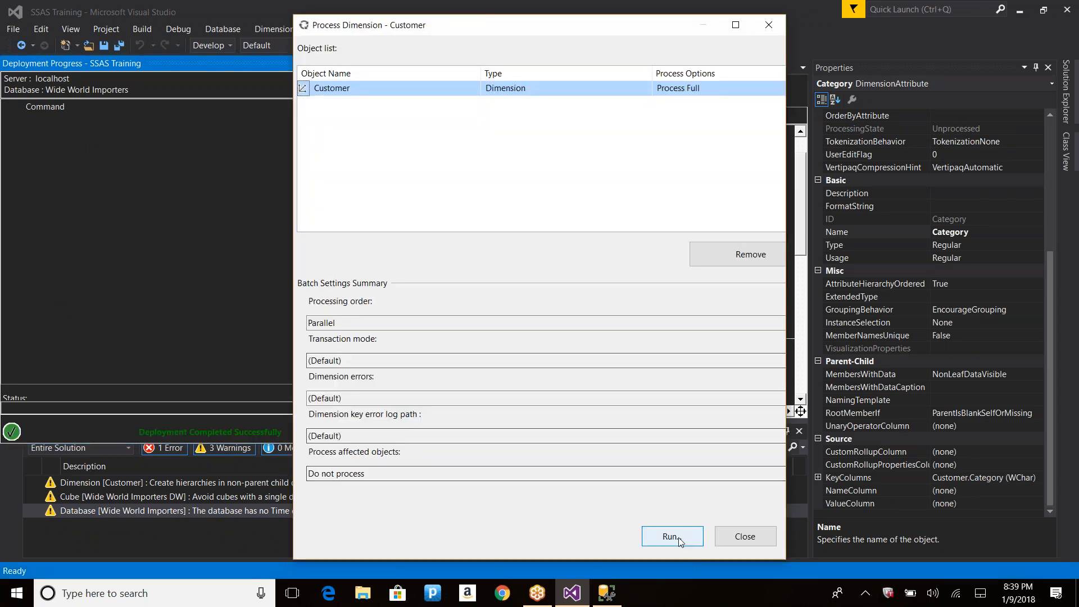
click(678, 539)
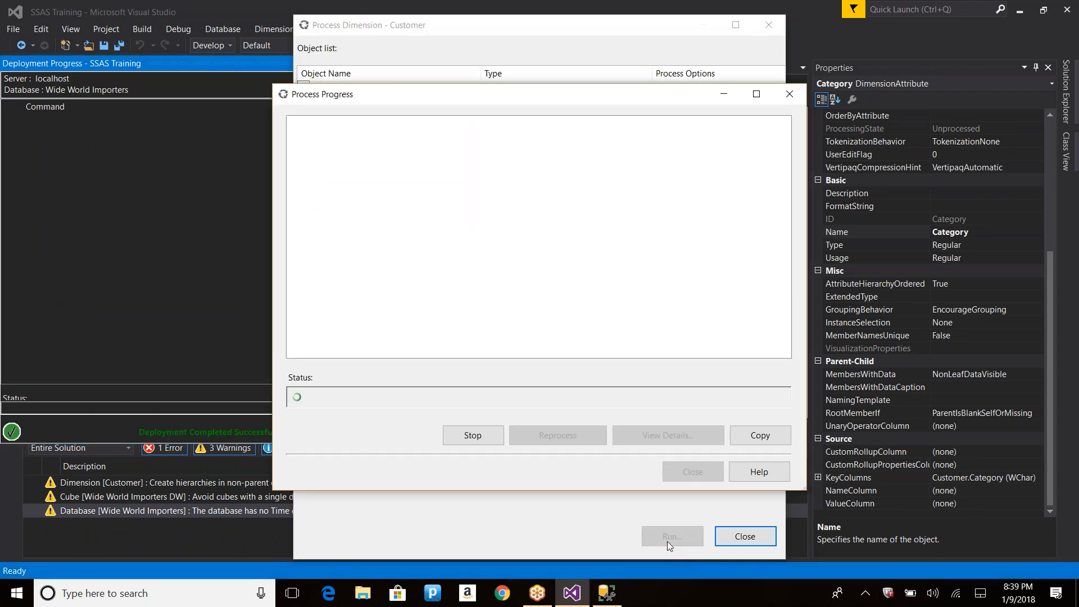
Step: Switch to SQL Server Management Studio and try to reconnect the Wide World Importers DW cube browser
key(alt+Tab)
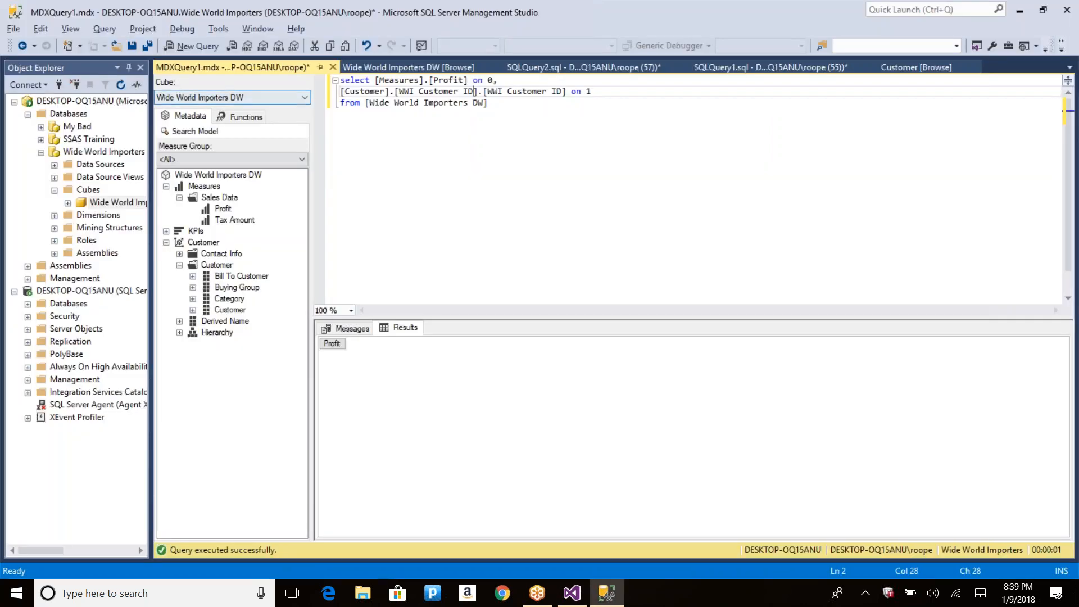
click(414, 140)
key(ctrl+Tab)
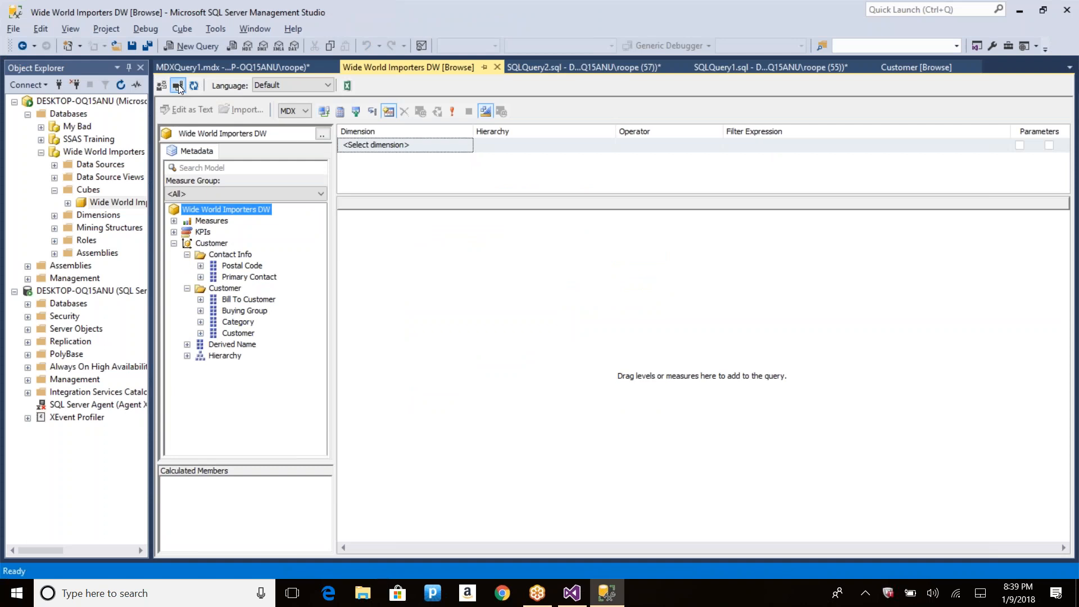
click(177, 84)
click(762, 323)
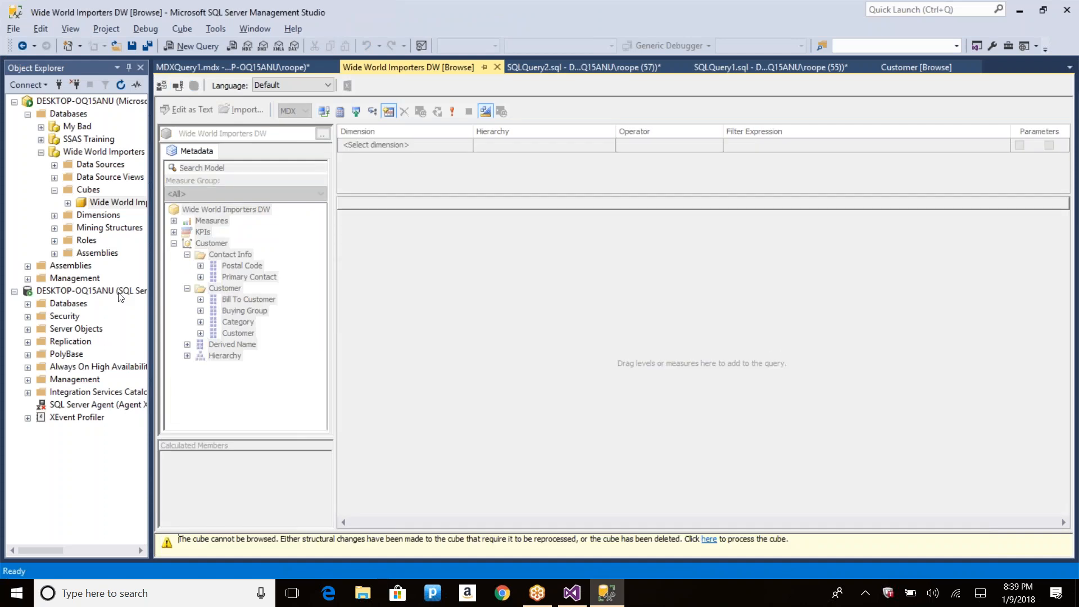
Step: Process the Wide World Importers DW cube and close the processing dialogs
right_click(113, 204)
click(137, 215)
right_click(141, 203)
click(169, 247)
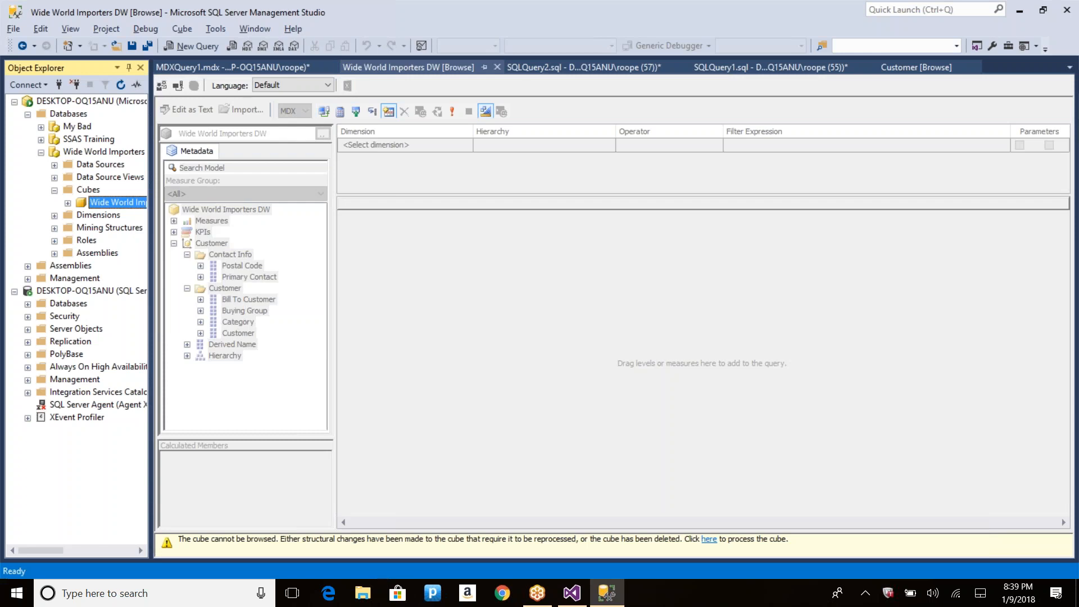
key(Return)
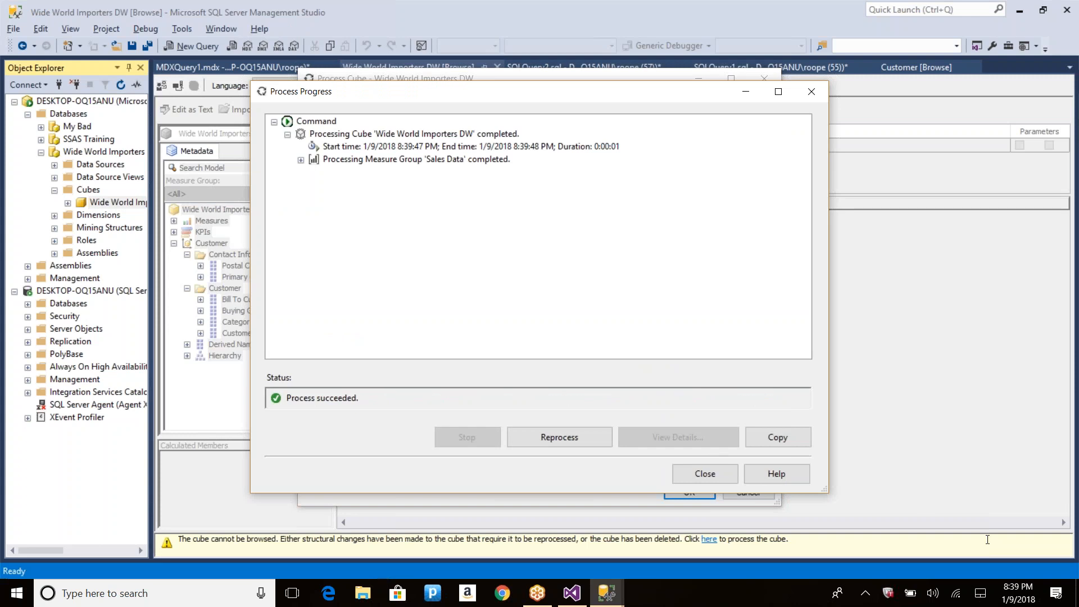
click(720, 481)
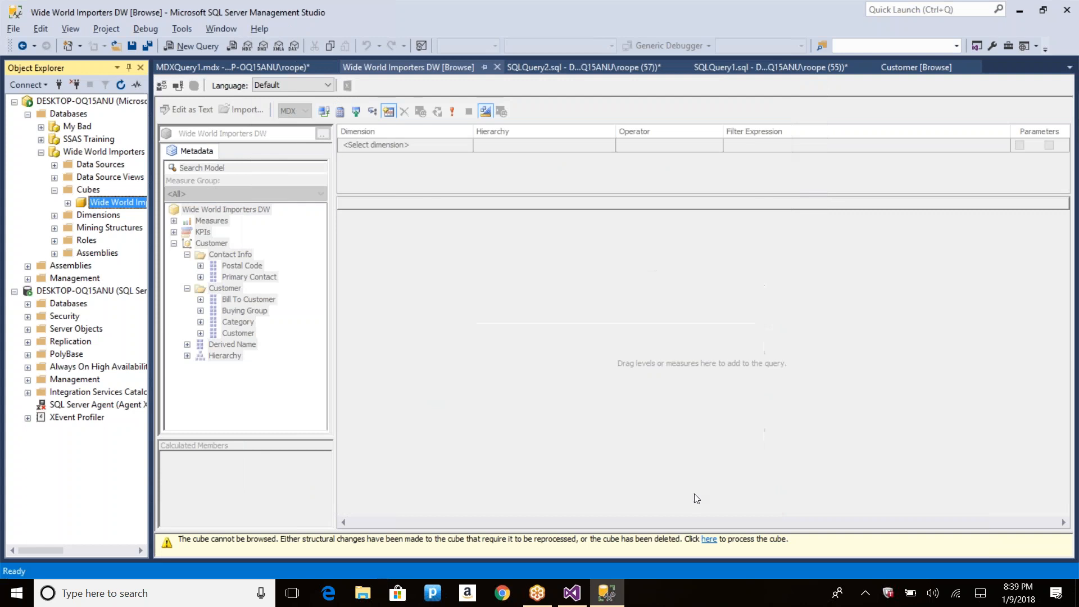
Step: Reconnect the cube browser and add the Profit measure from Sales Data to the query
click(178, 87)
click(174, 243)
click(173, 220)
click(187, 231)
drag(231, 243, 438, 264)
Step: Add Postal Code from the Customer dimension's Contact Info folder to the query, execute it and widen the result column
click(187, 300)
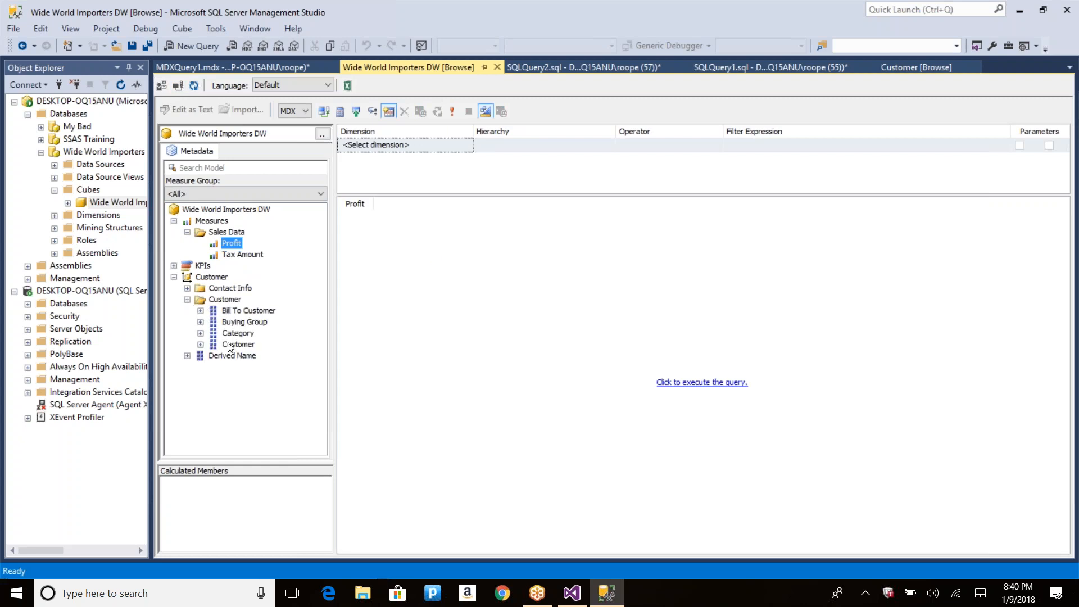
click(187, 289)
drag(235, 299, 365, 225)
click(688, 383)
drag(396, 203, 678, 217)
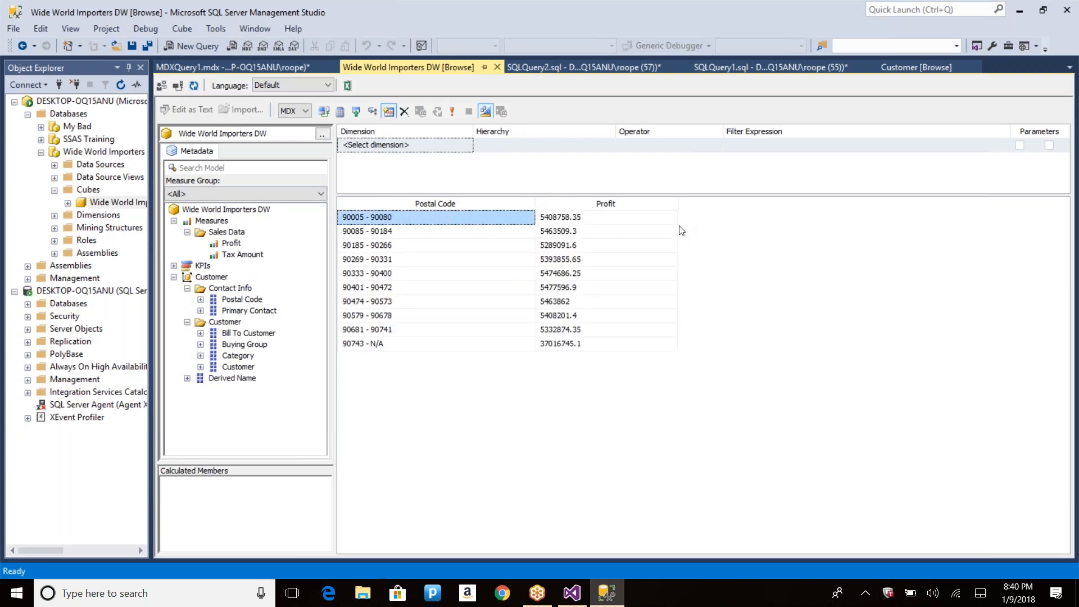
Step: Switch to Visual Studio and close the Customer dimension's processing dialogs
key(alt+Tab)
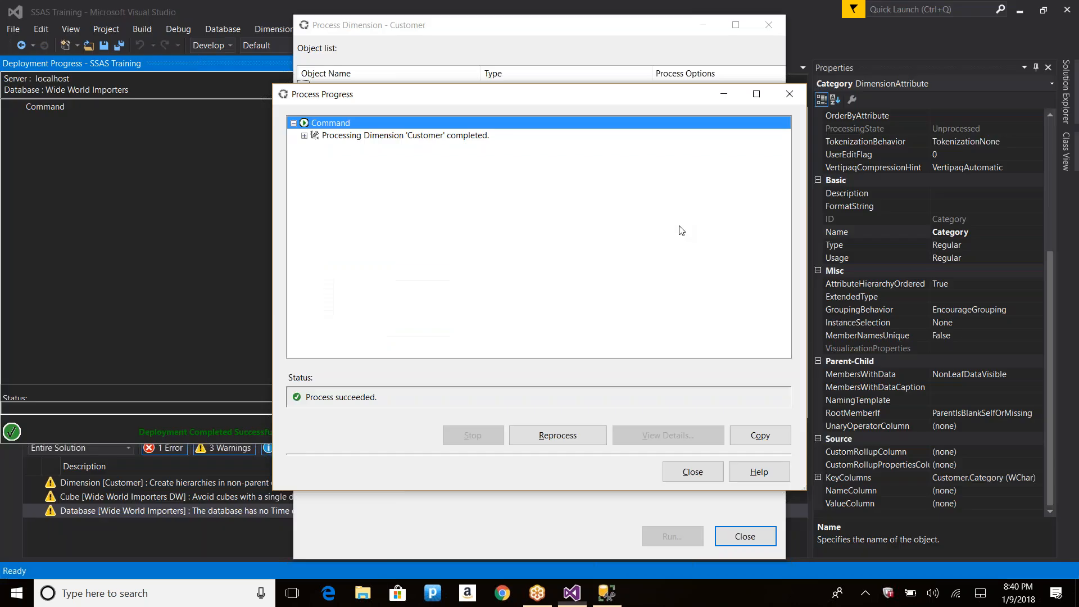
click(689, 472)
click(741, 536)
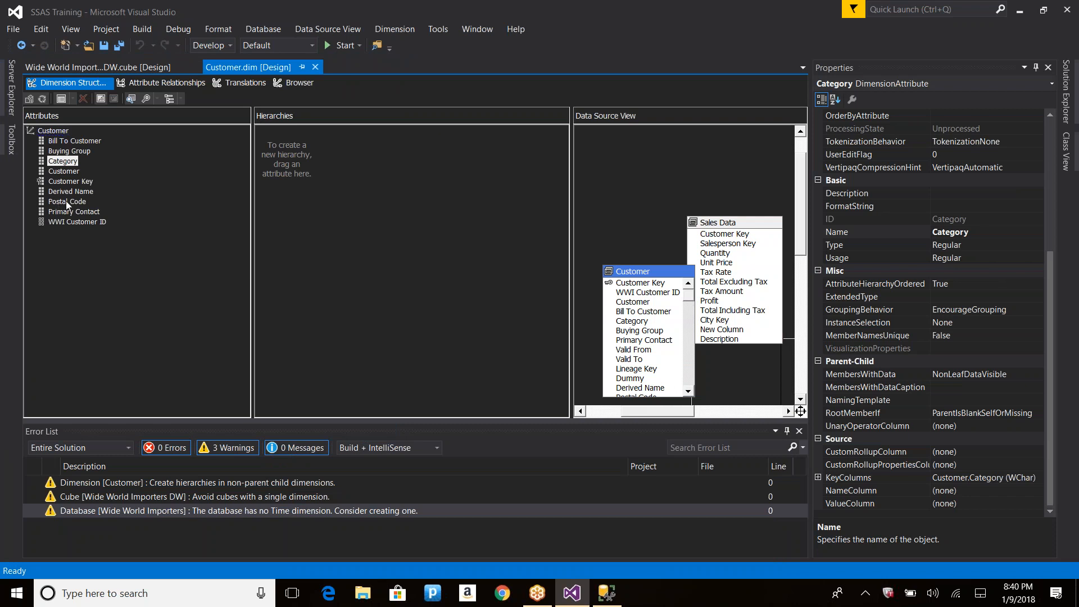
Step: Open the Postal Code attribute's properties and examine its DiscretizationBucketCount and DiscretizationMethod
right_click(64, 202)
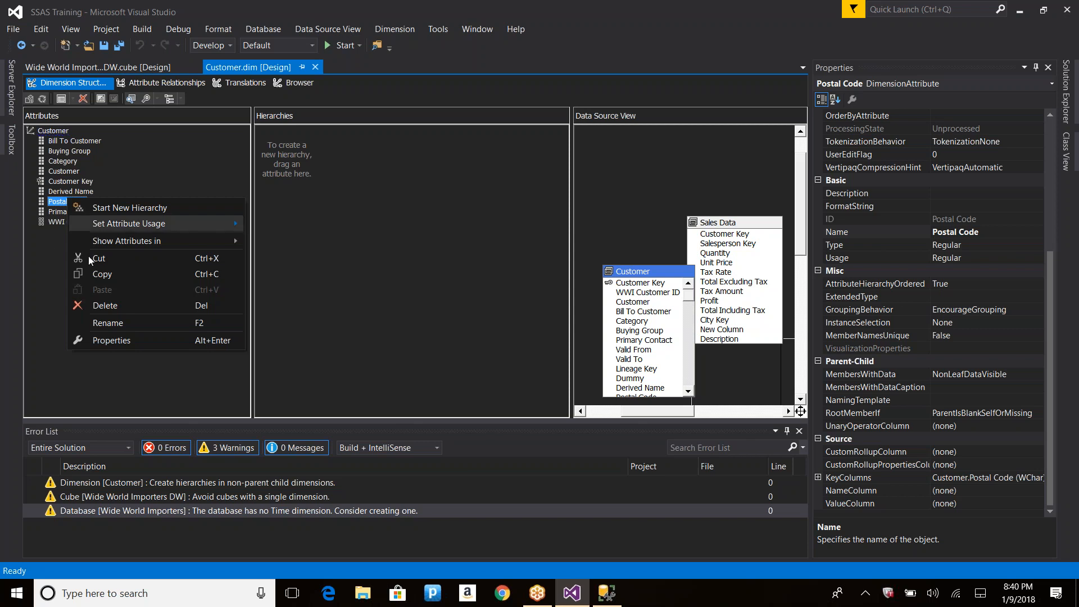
click(130, 340)
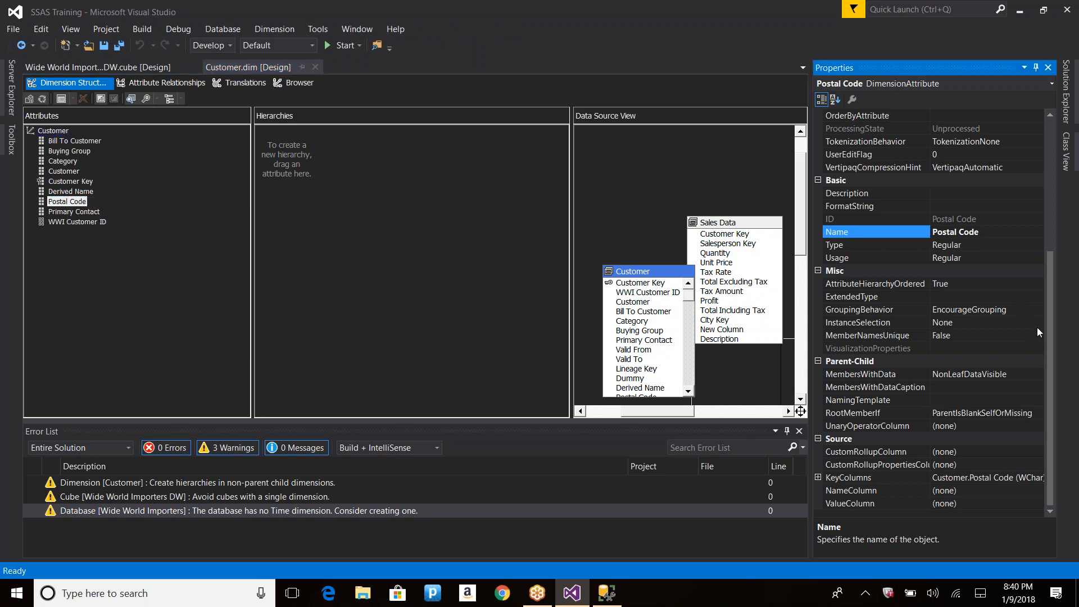
drag(1050, 268, 1052, 167)
click(952, 207)
double_click(958, 203)
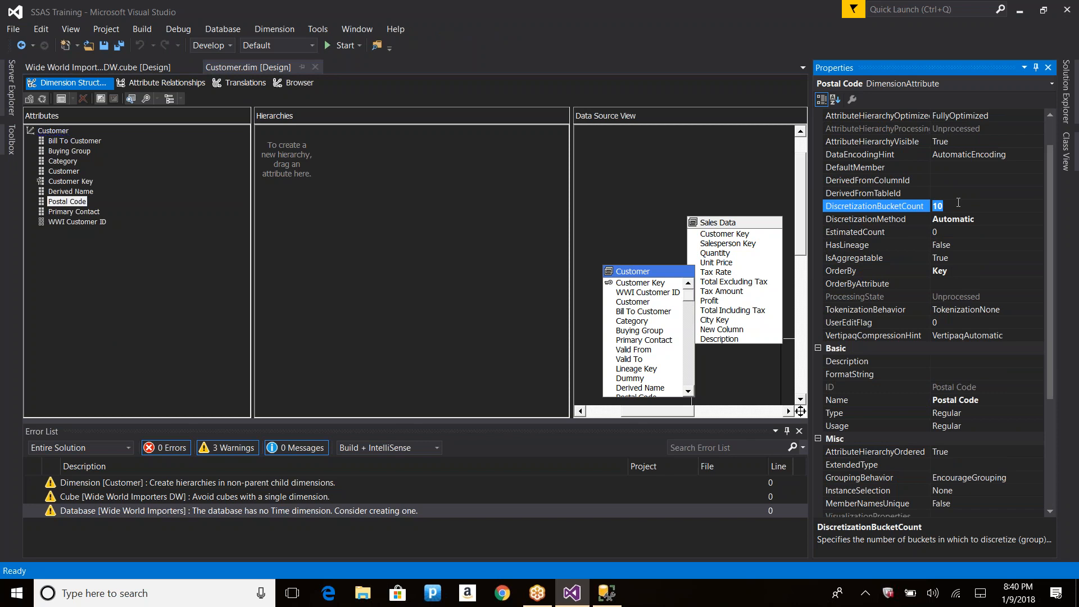
click(958, 203)
click(1004, 219)
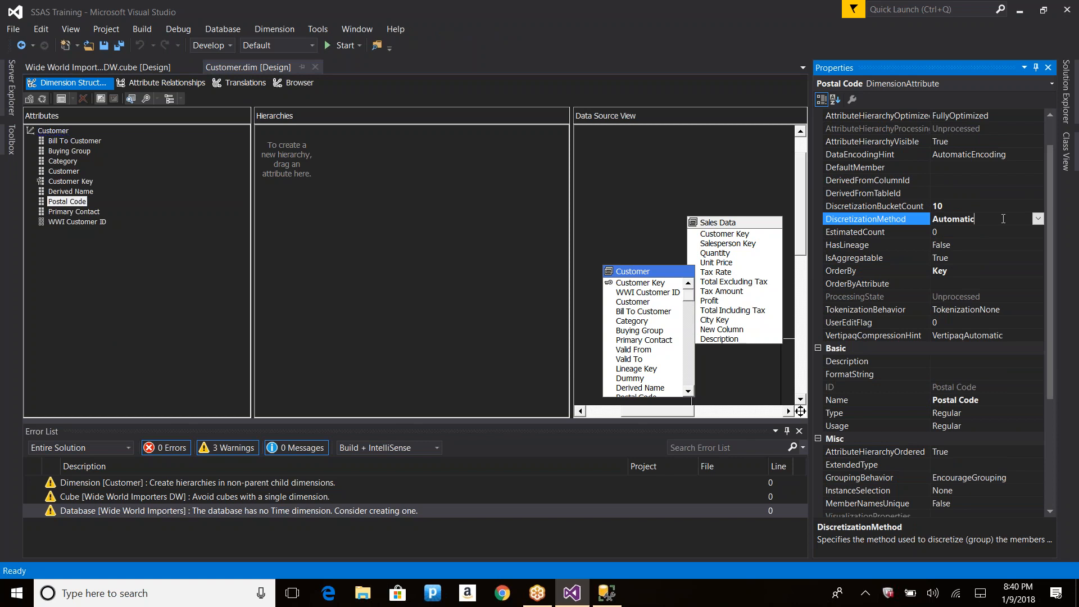
Step: Compare the Postal Code ranges and profits in the Management Studio cube browser with the attribute's discretization settings
key(alt+Tab)
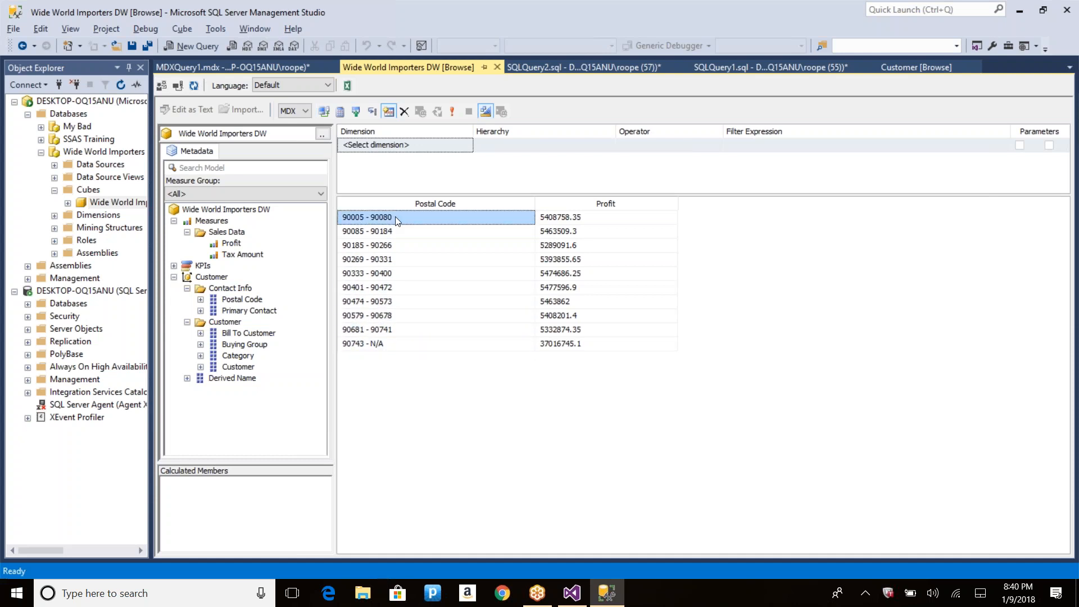
key(alt+Tab)
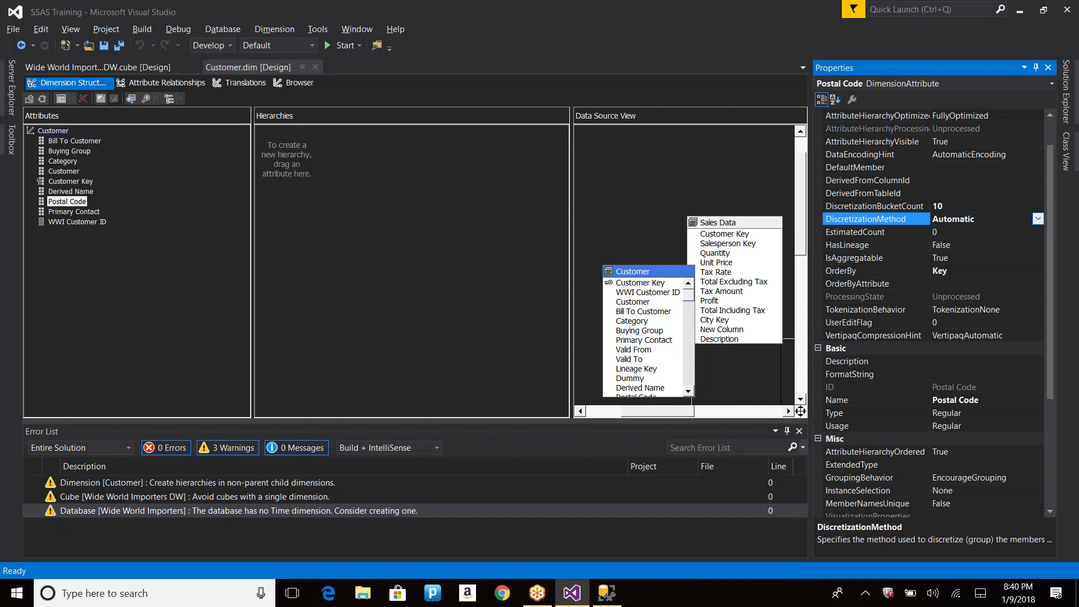
key(alt+Tab)
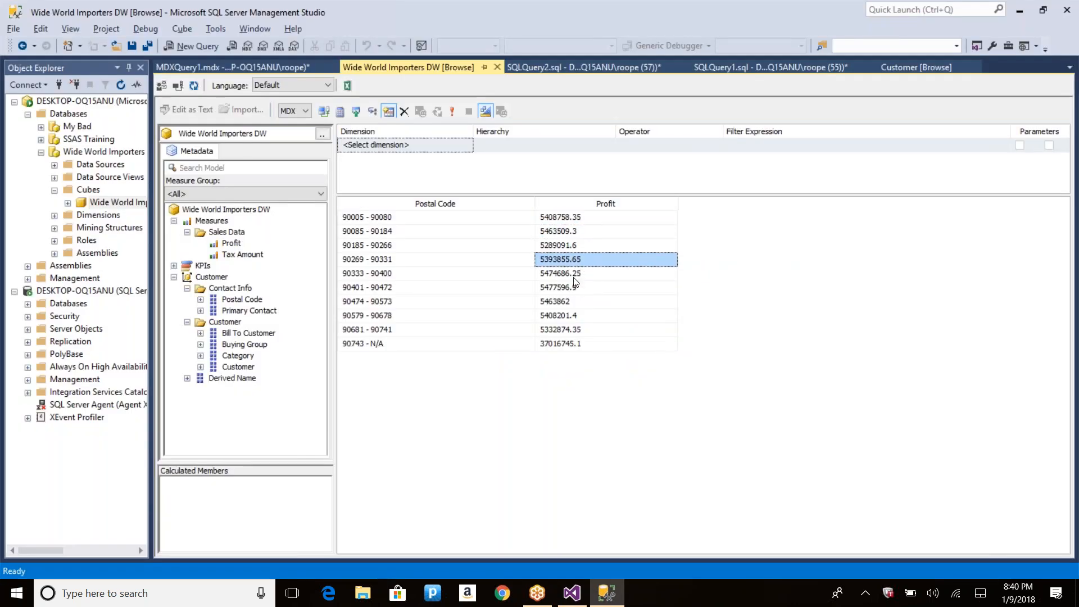
click(557, 215)
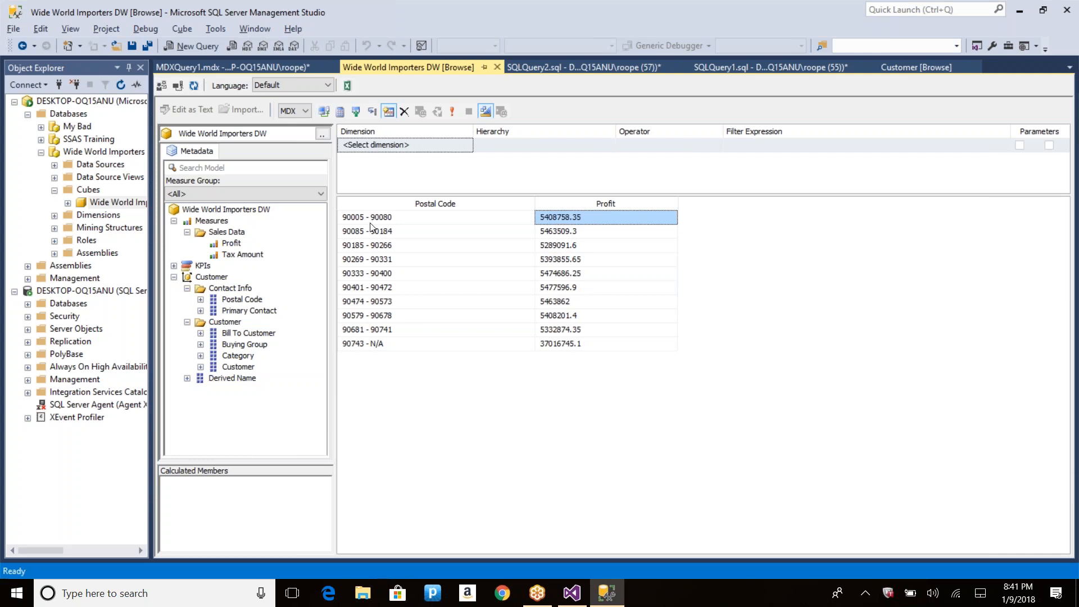
click(391, 219)
click(583, 221)
Step: Switch to Visual Studio, set Postal Code's DiscretizationBucketCount to 25 and save the dimension
key(alt+Tab)
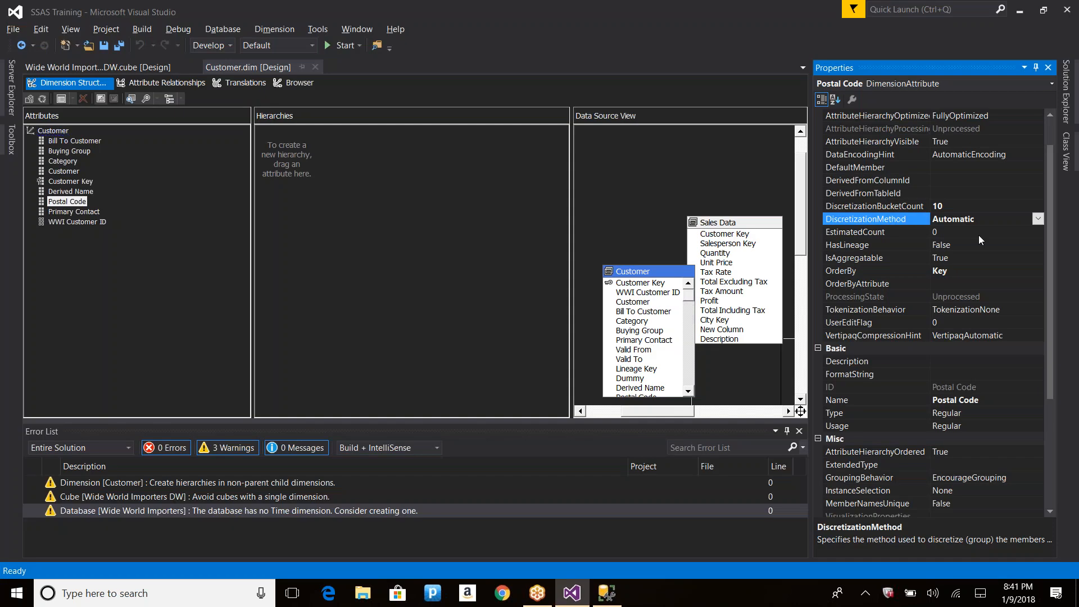
click(977, 207)
key(BackSpace)
key(BackSpace)
text(25)
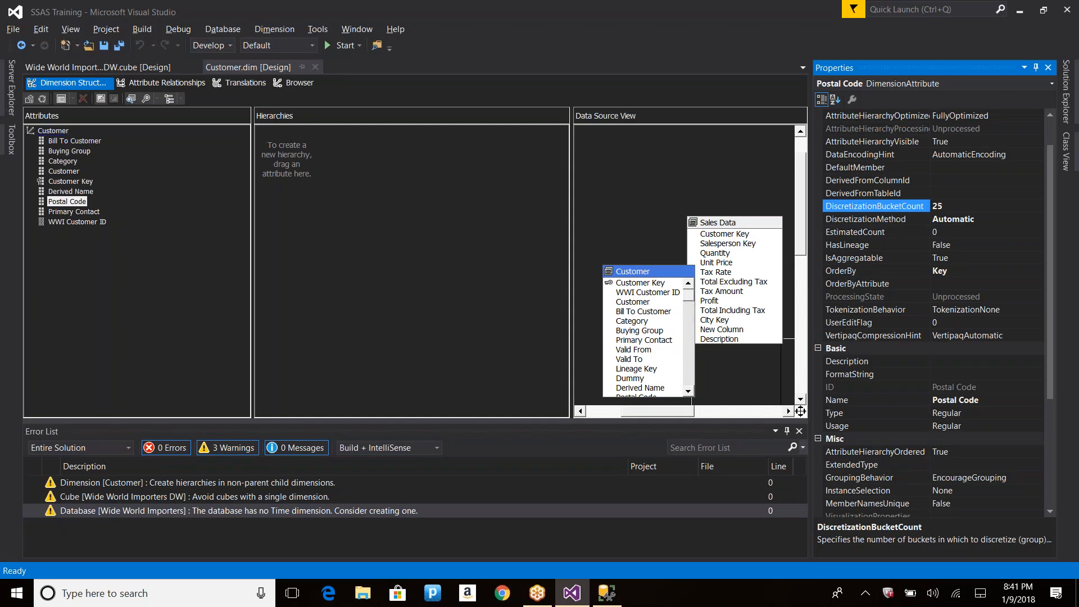
click(946, 233)
key(ctrl+s)
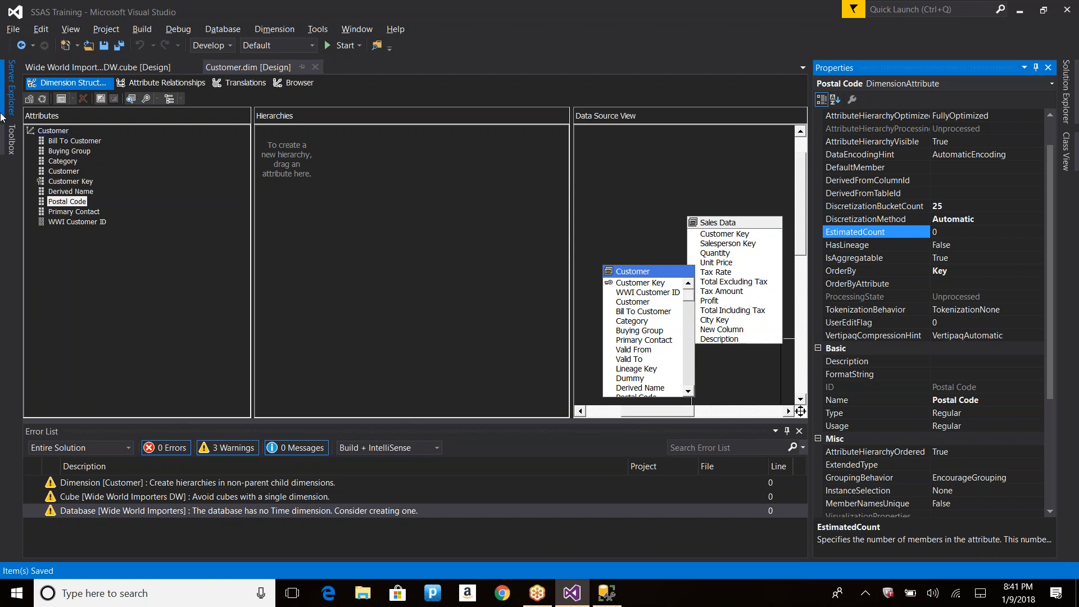
Step: Deploy the changed project over the existing database, fully process the Customer dimension and close the processing dialogs
click(44, 98)
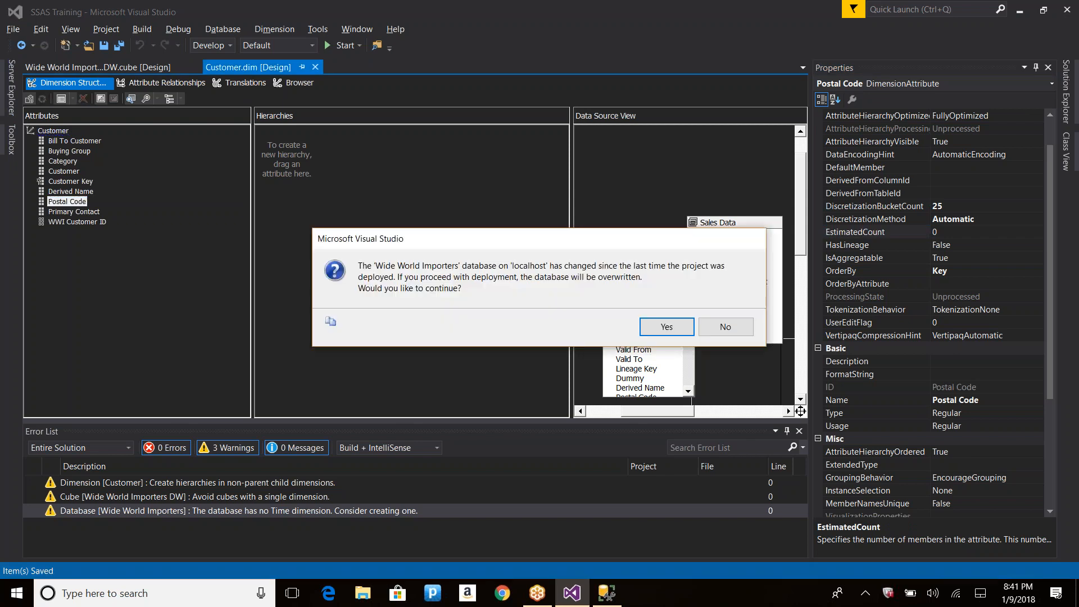
key(Return)
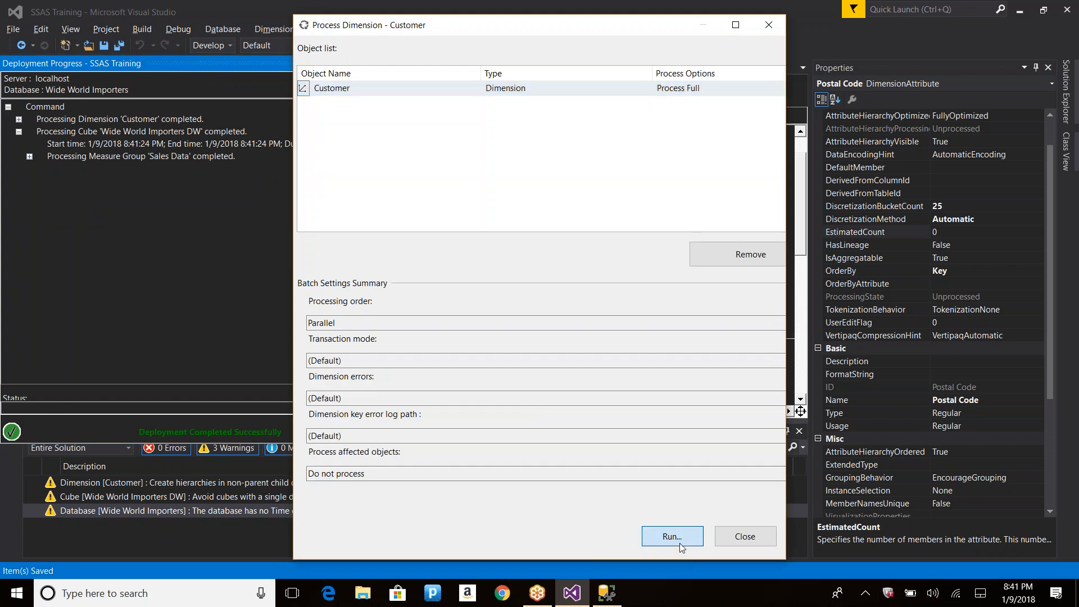
click(679, 539)
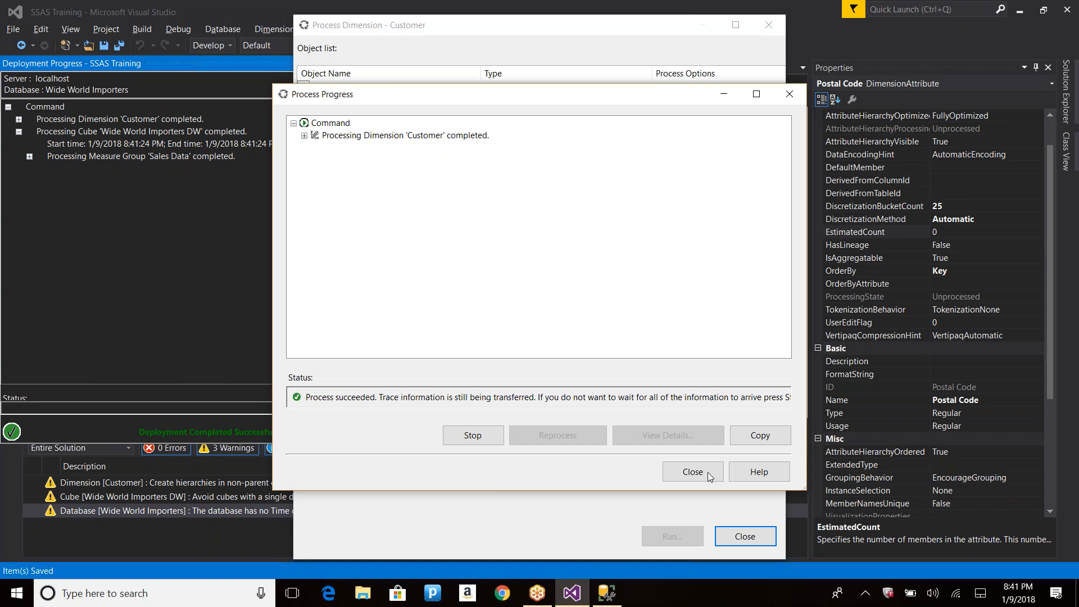
click(692, 472)
click(745, 537)
Step: Switch to Management Studio, reconnect the Wide World Importers DW cube browser and try to reprocess the cube from there
key(alt+Tab)
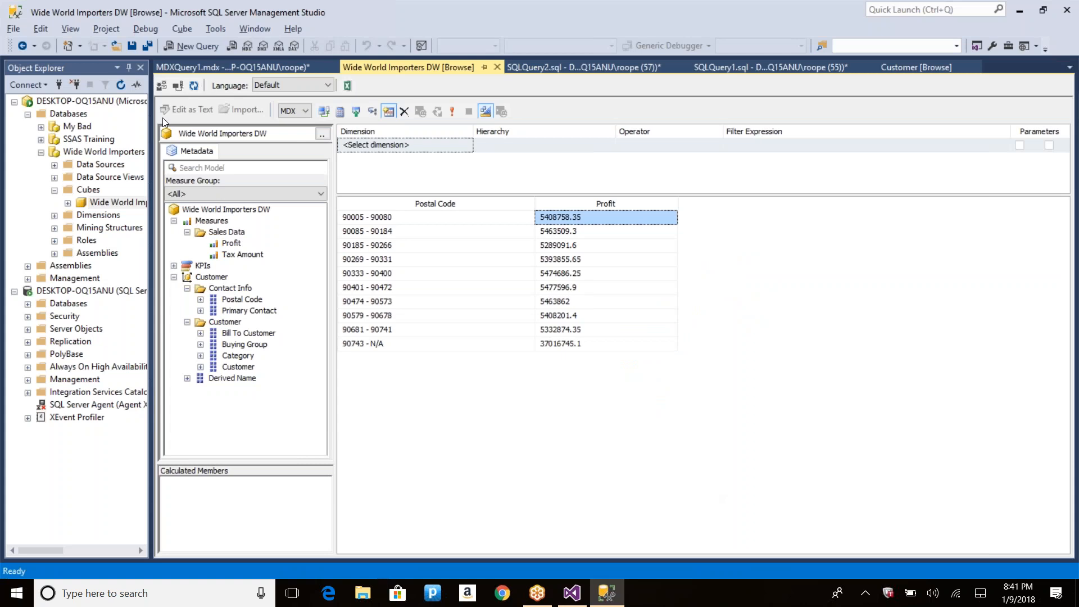
click(180, 88)
click(758, 318)
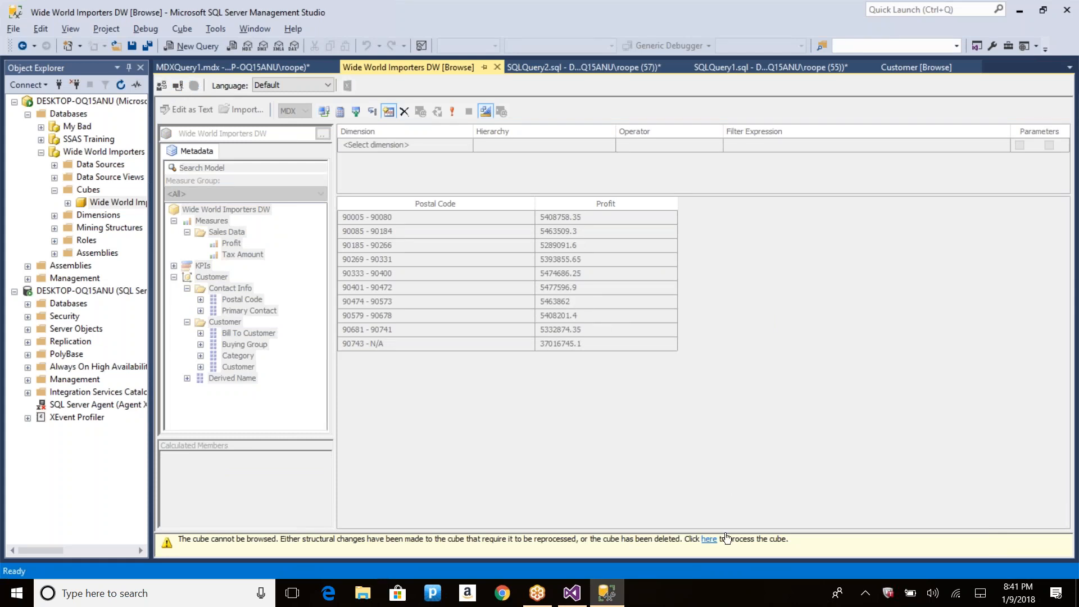
click(708, 540)
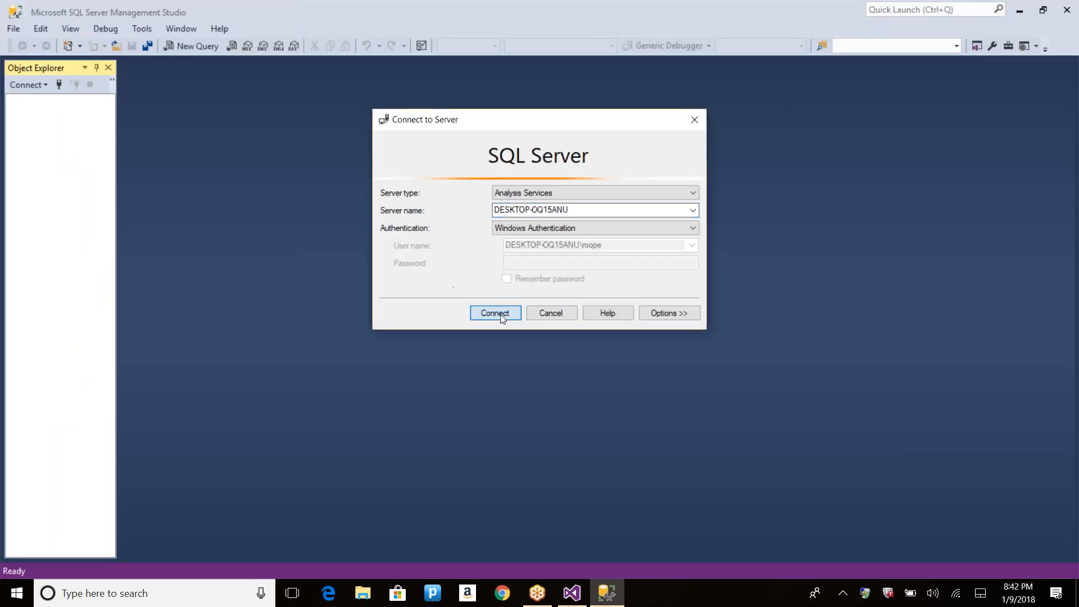
Step: Connect to the Analysis Services server with Windows Authentication and expand the Wide World Importers database down to its cubes
click(501, 315)
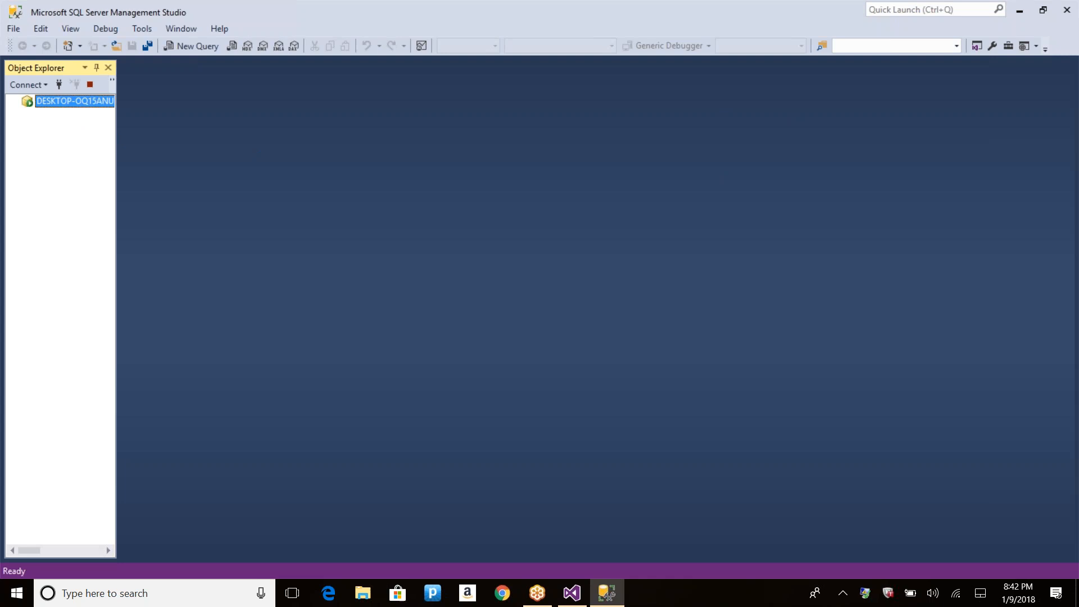
click(13, 103)
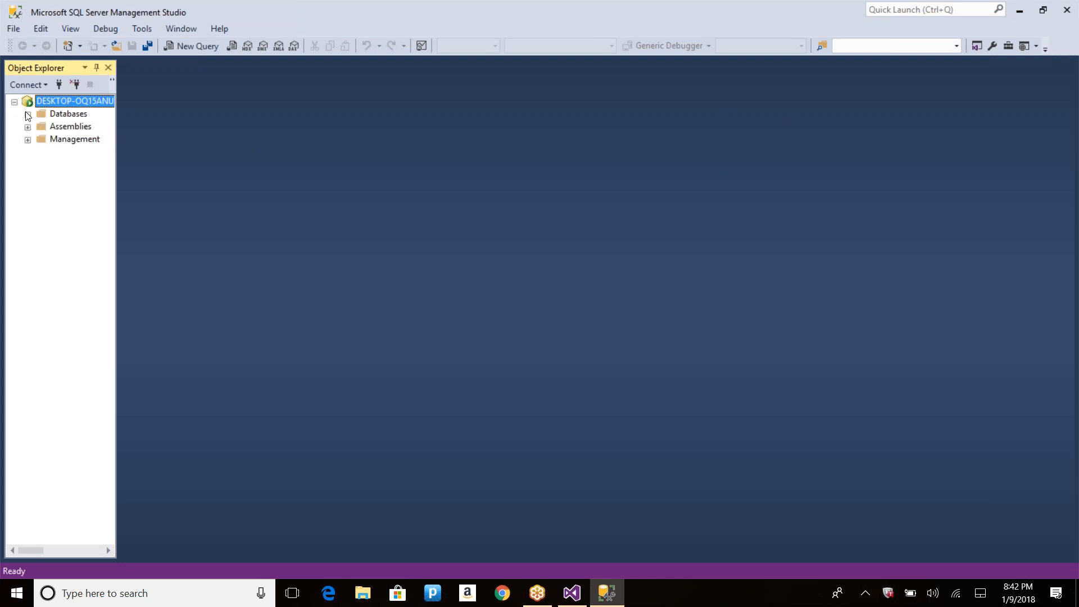
click(28, 114)
right_click(72, 153)
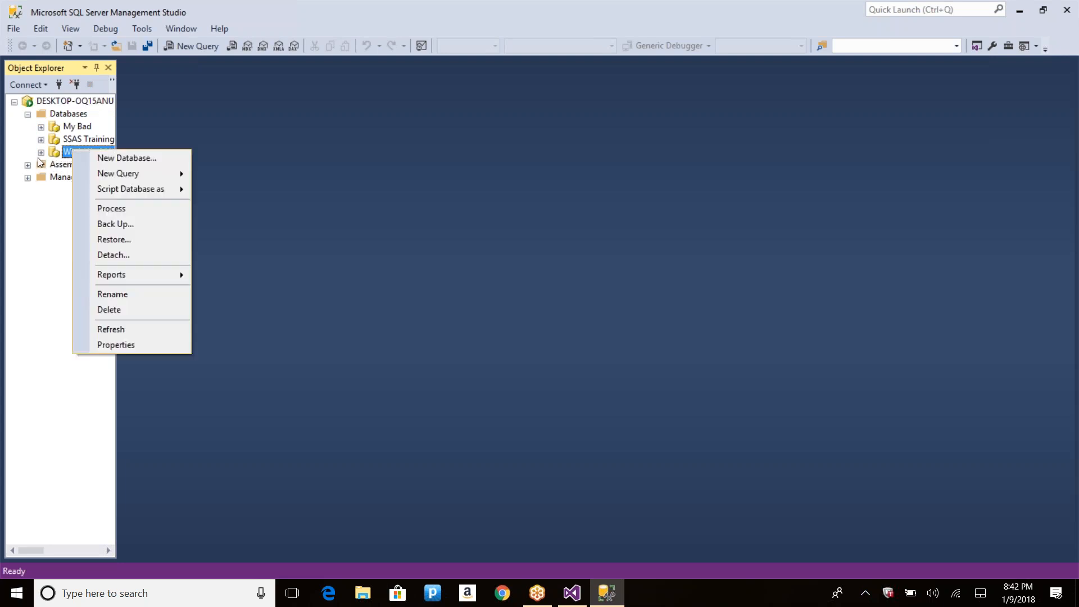
click(42, 153)
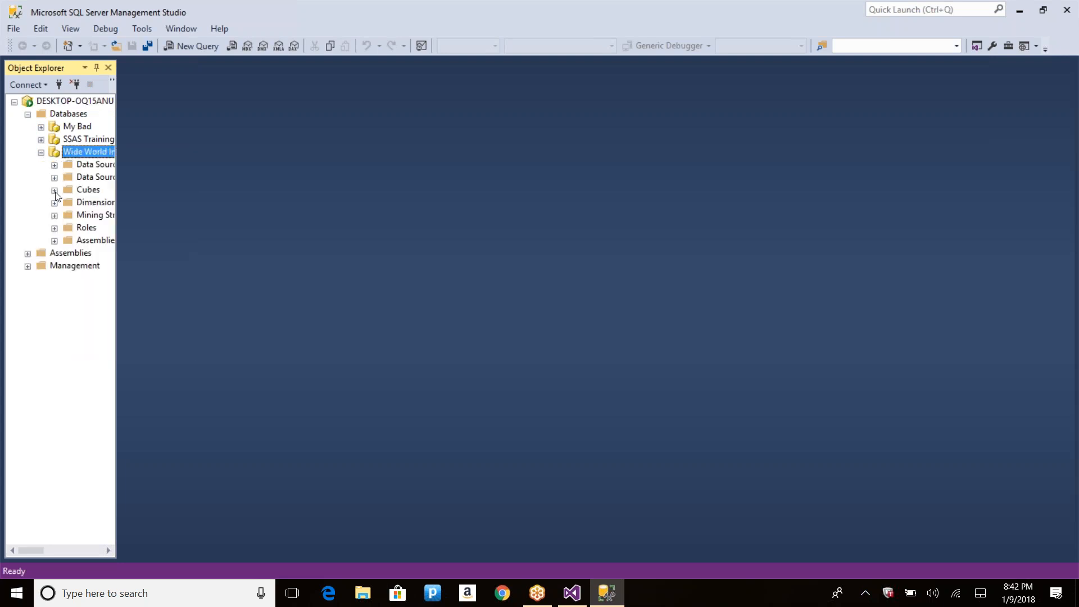
click(55, 191)
Step: Process the Wide World Importers DW cube from Object Explorer and close the progress window
right_click(98, 203)
click(135, 248)
key(Return)
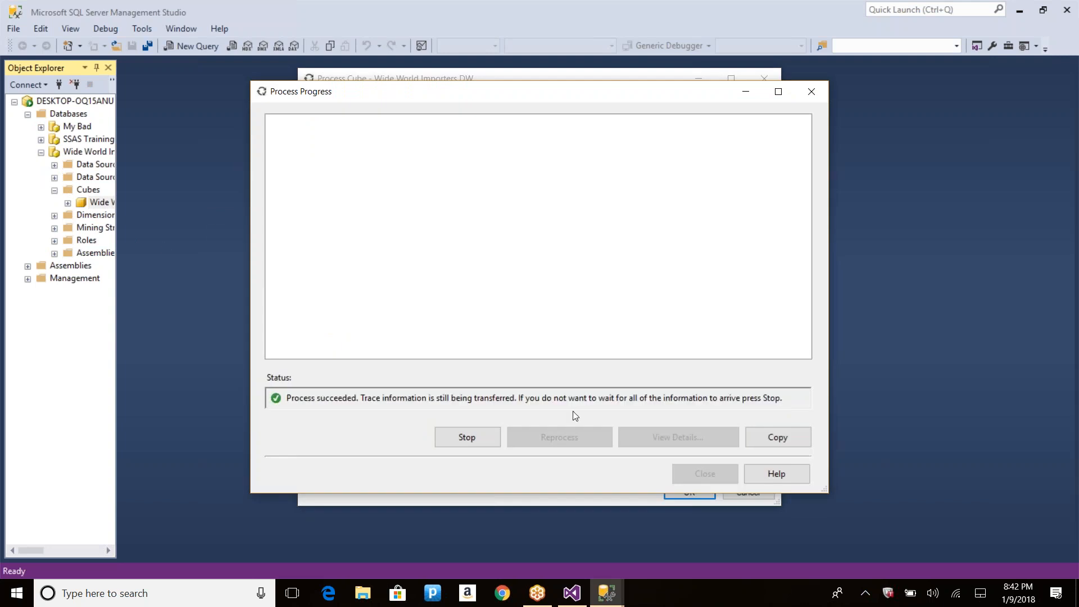
click(709, 474)
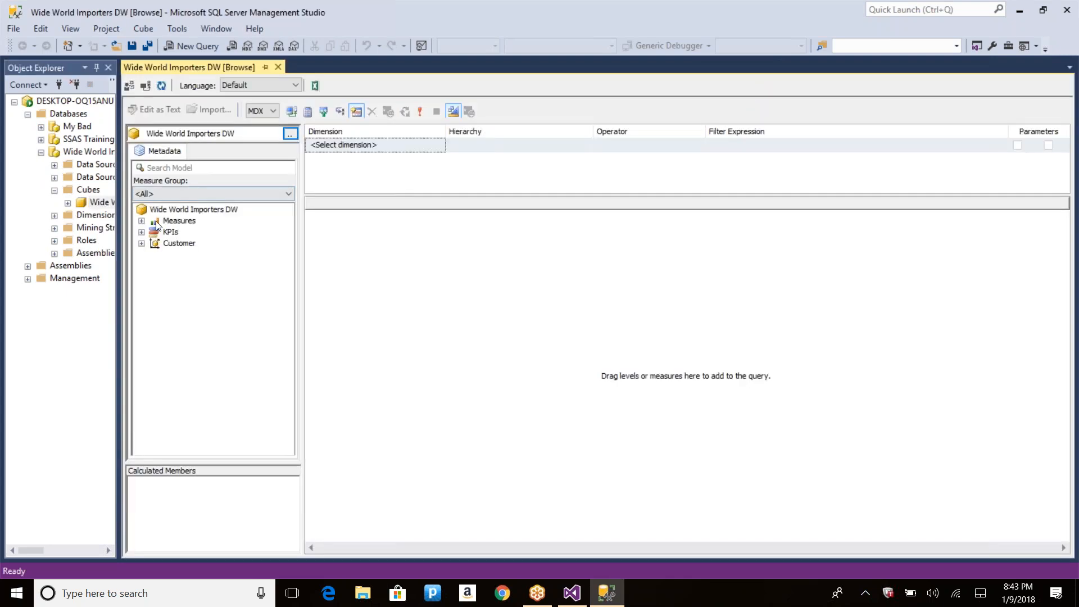
Step: Add the Sales Data measures Profit and Tax Amount to the cube browser query
click(141, 220)
click(155, 232)
drag(199, 243, 346, 258)
drag(210, 254, 365, 259)
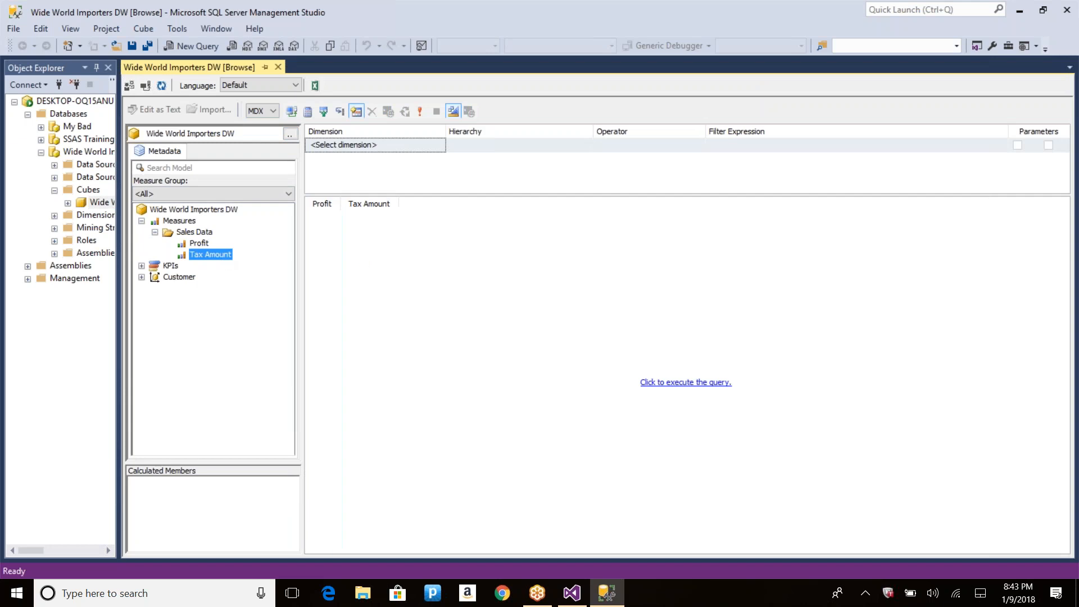
Step: Add the Customer dimension's Postal Code to the query, execute it and widen the result columns to show the full ranges
click(142, 277)
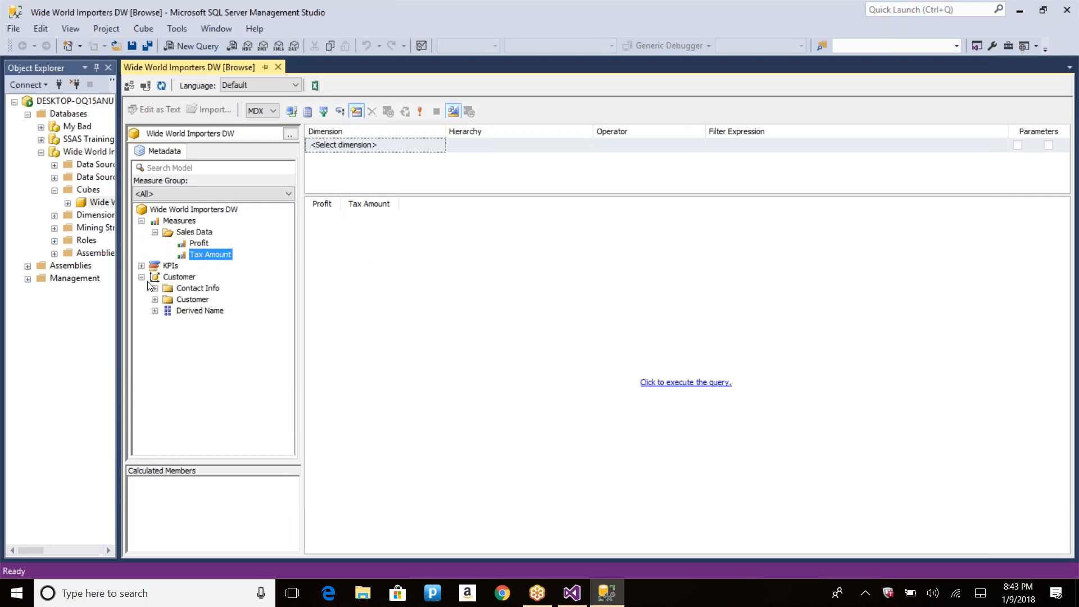
click(154, 288)
drag(208, 299, 359, 313)
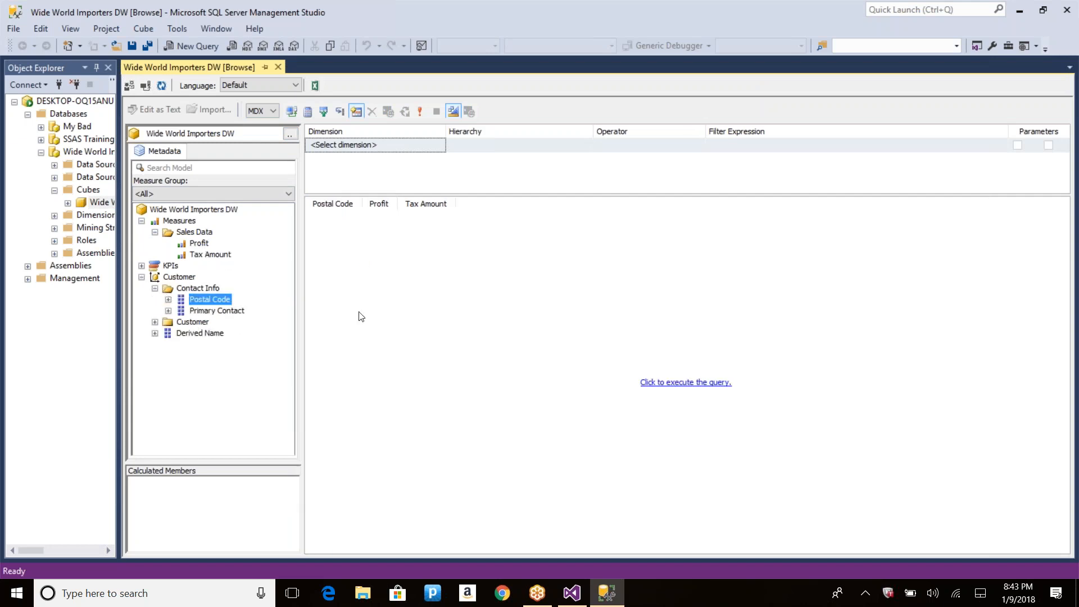
click(657, 383)
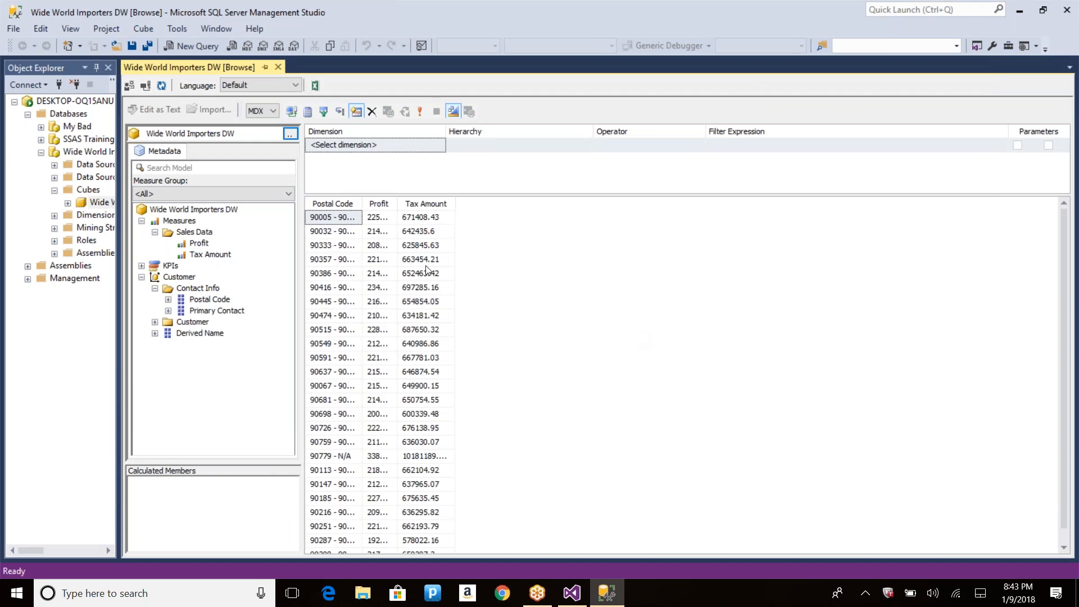
drag(363, 204, 591, 204)
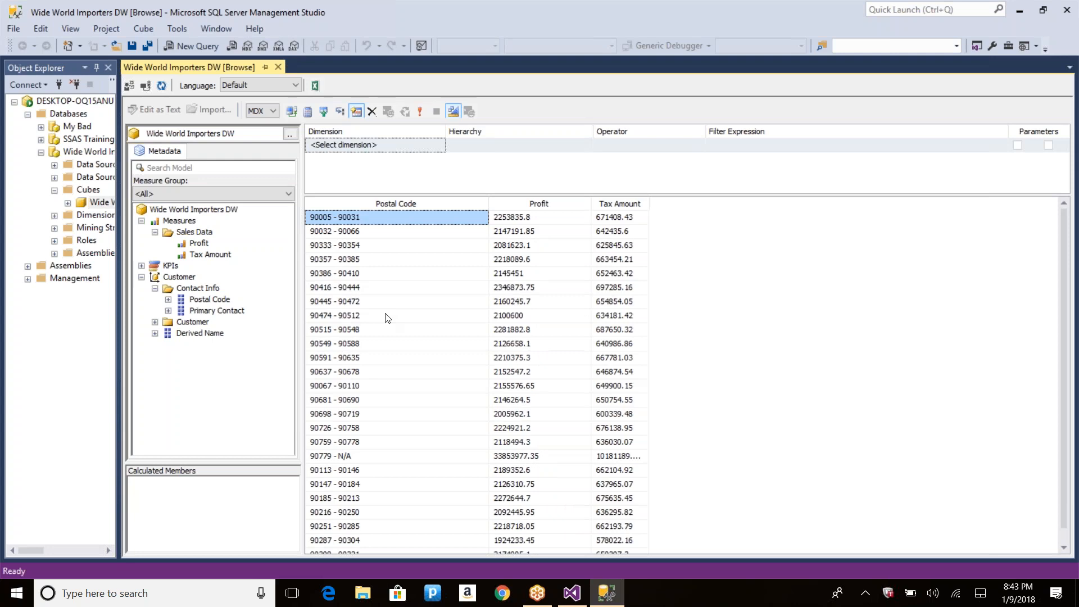
Step: Switch to Visual Studio and set the Postal Code attribute's DiscretizationMethod to EqualAreas
key(alt+Tab)
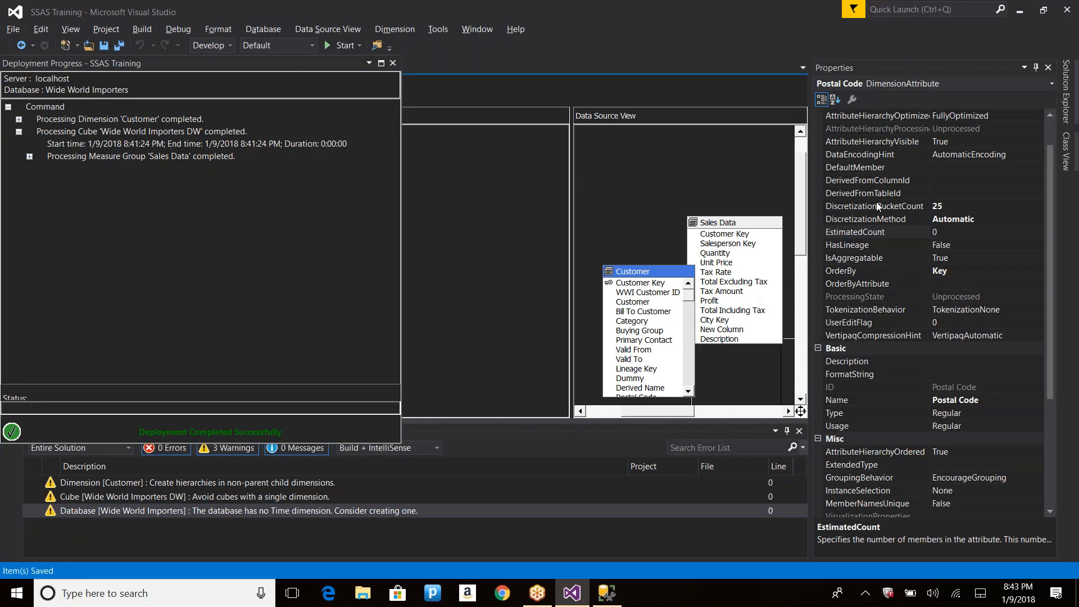
click(984, 220)
click(1038, 219)
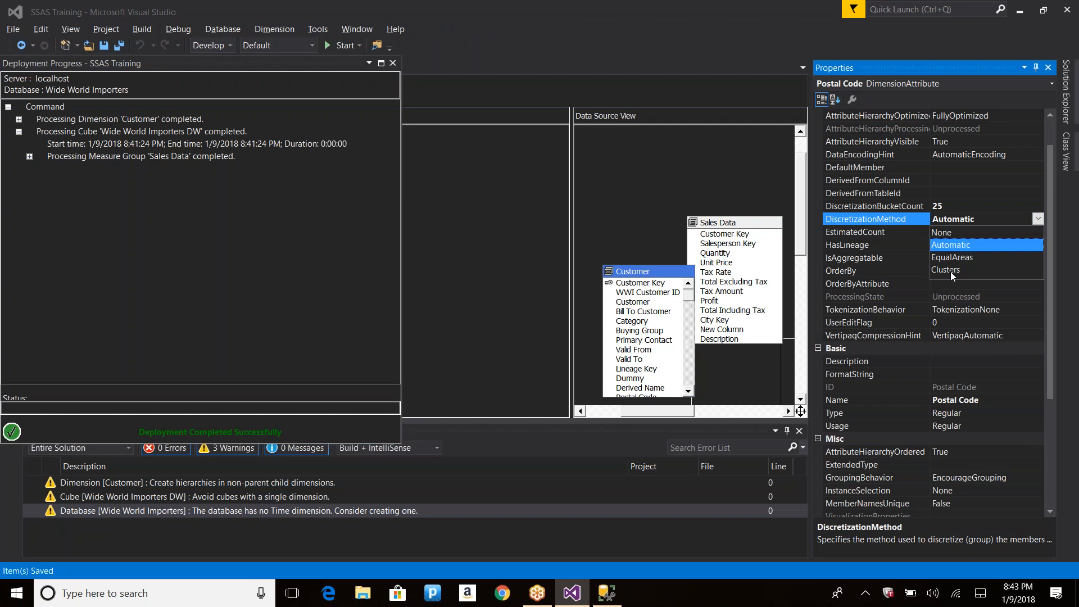
click(950, 271)
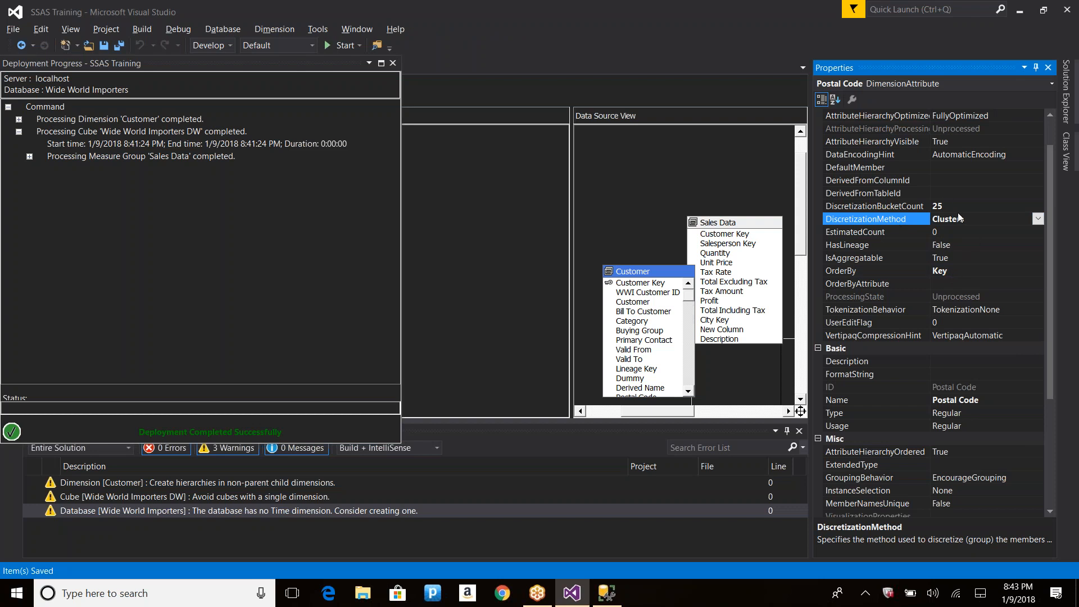
click(1038, 219)
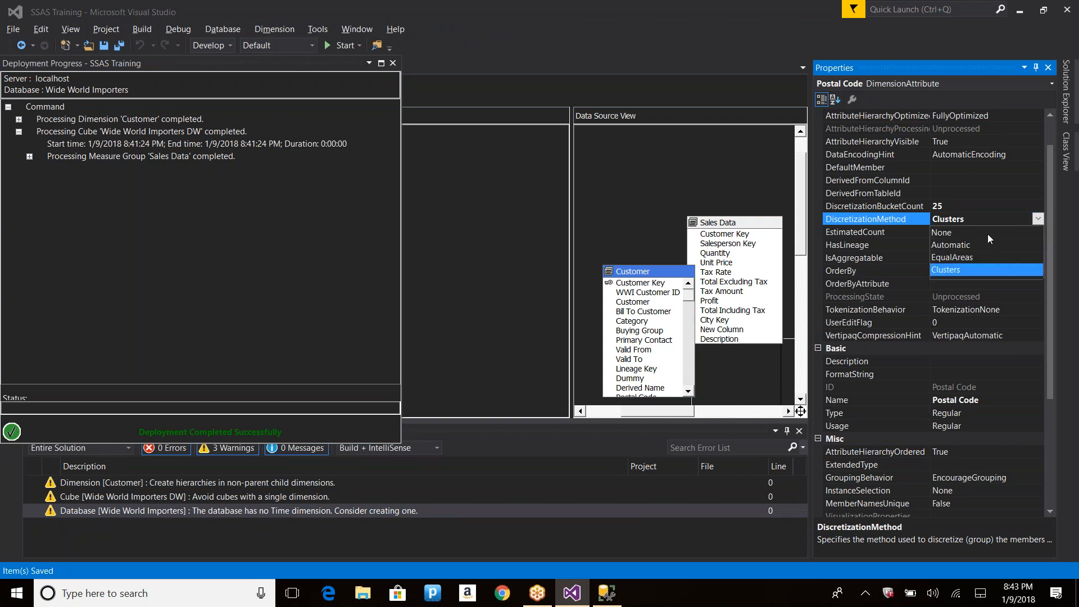
click(956, 259)
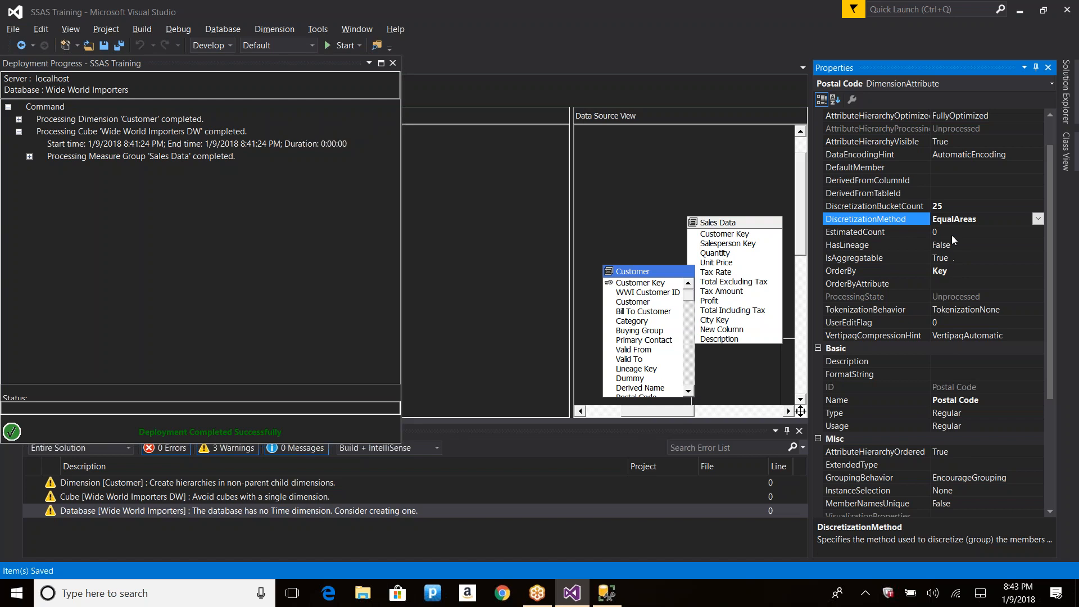
click(952, 235)
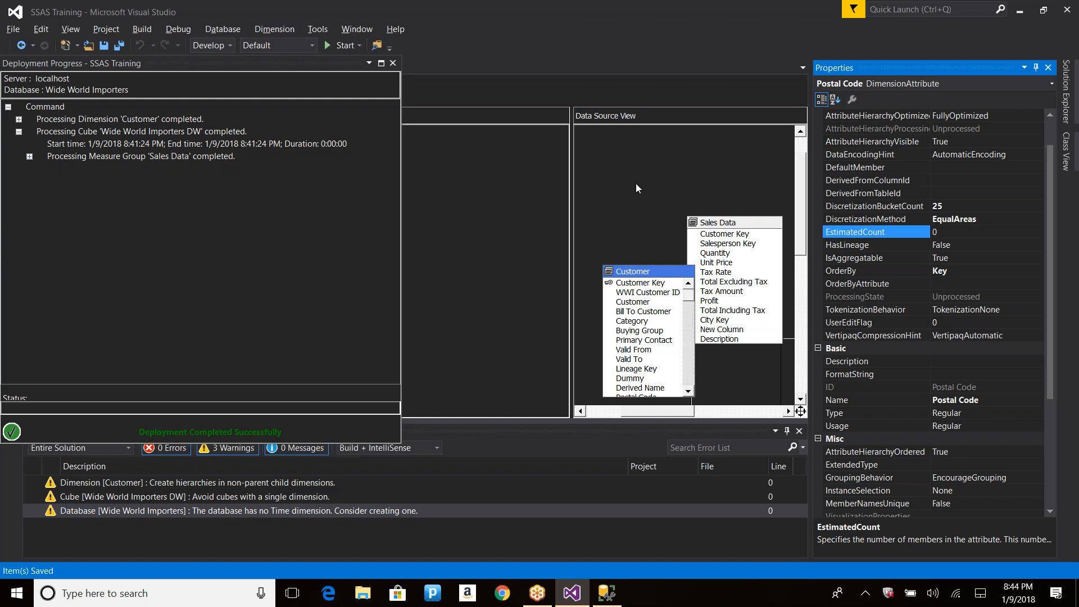
Step: Close the deployment progress window, set Postal Code's IsAggregatable property to False and save the dimension
click(393, 63)
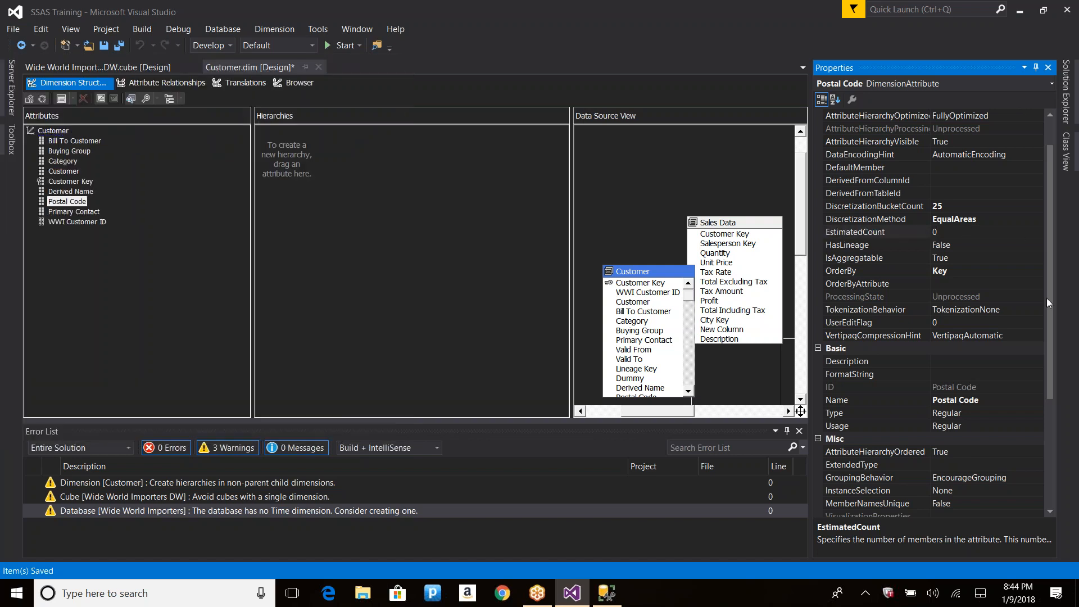
click(949, 258)
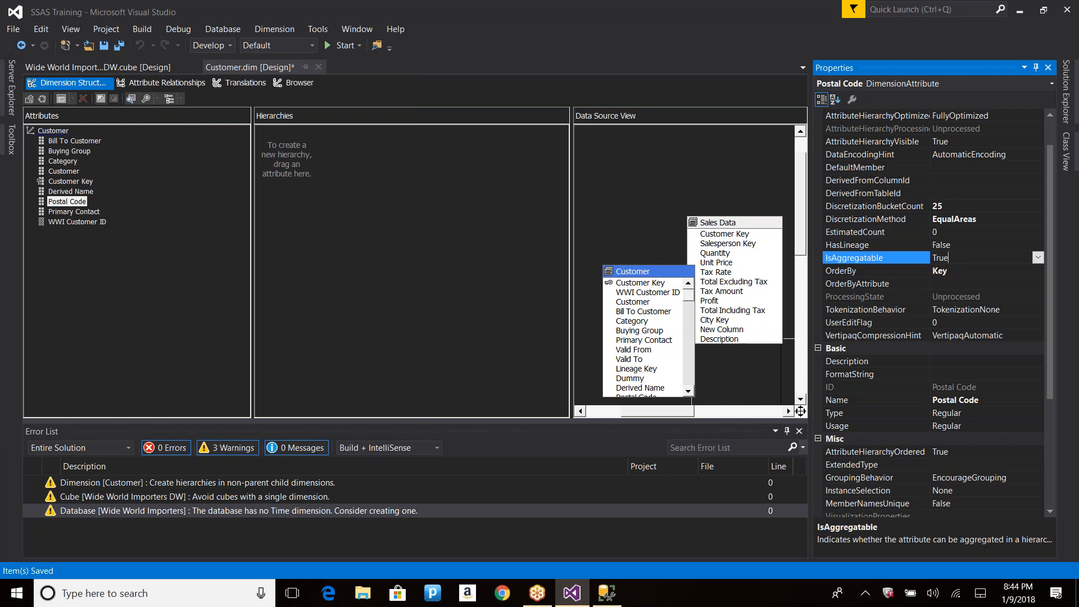
click(1038, 258)
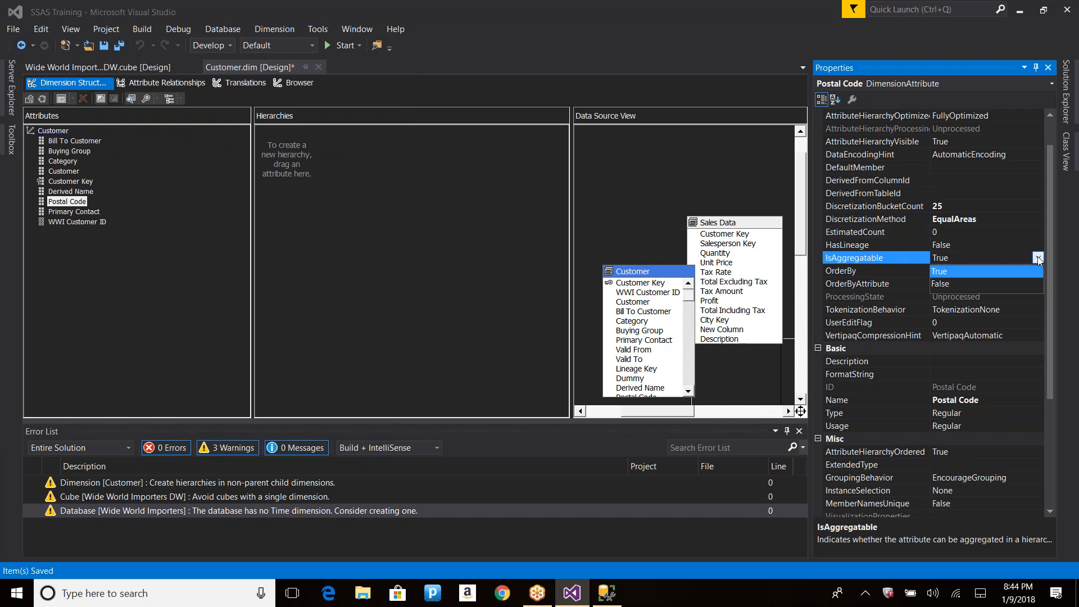
click(942, 287)
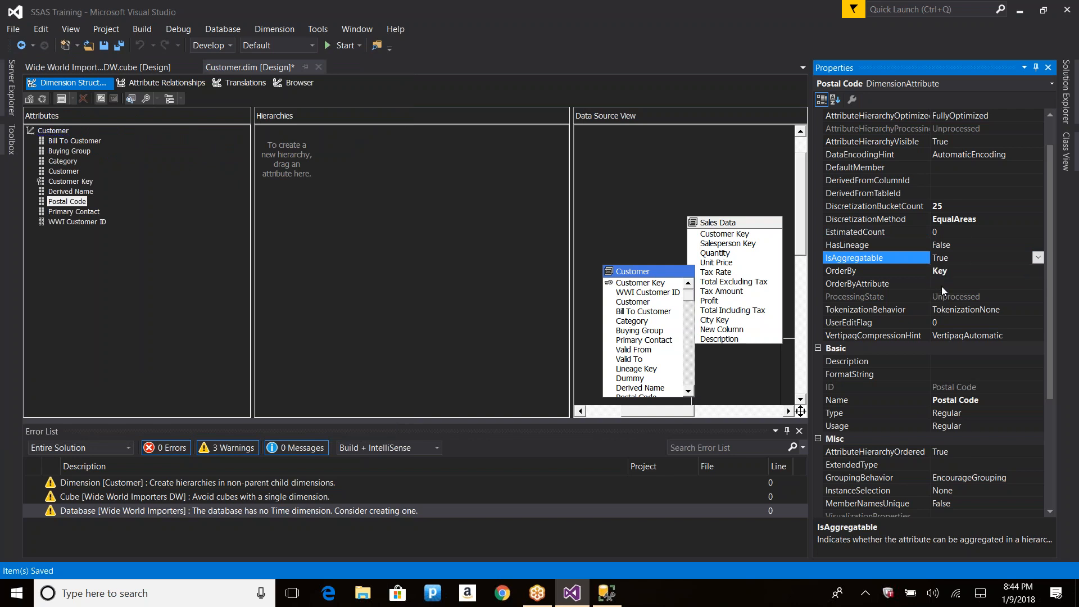
key(ctrl+s)
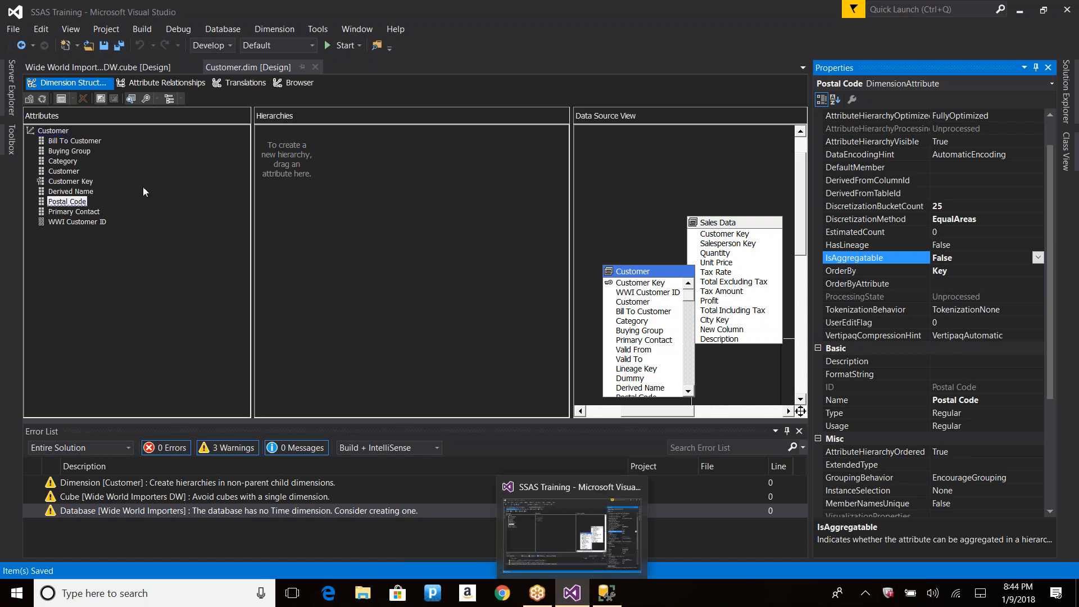
Step: Deploy the project over the existing database from the Wide World Importers DW cube design, fully process the cube and close the processing dialogs
click(134, 64)
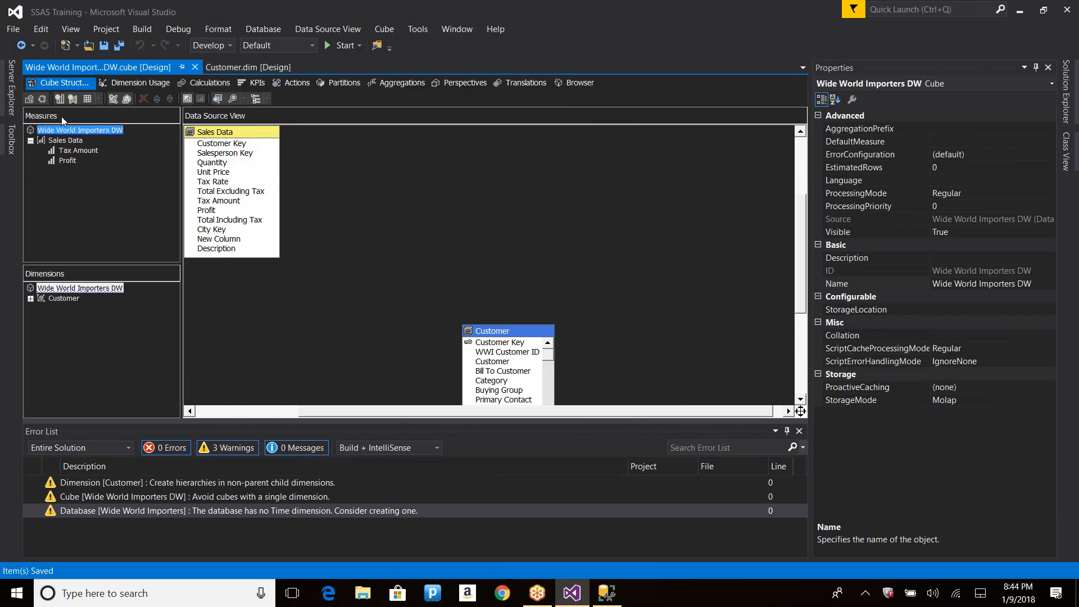
click(41, 99)
key(Return)
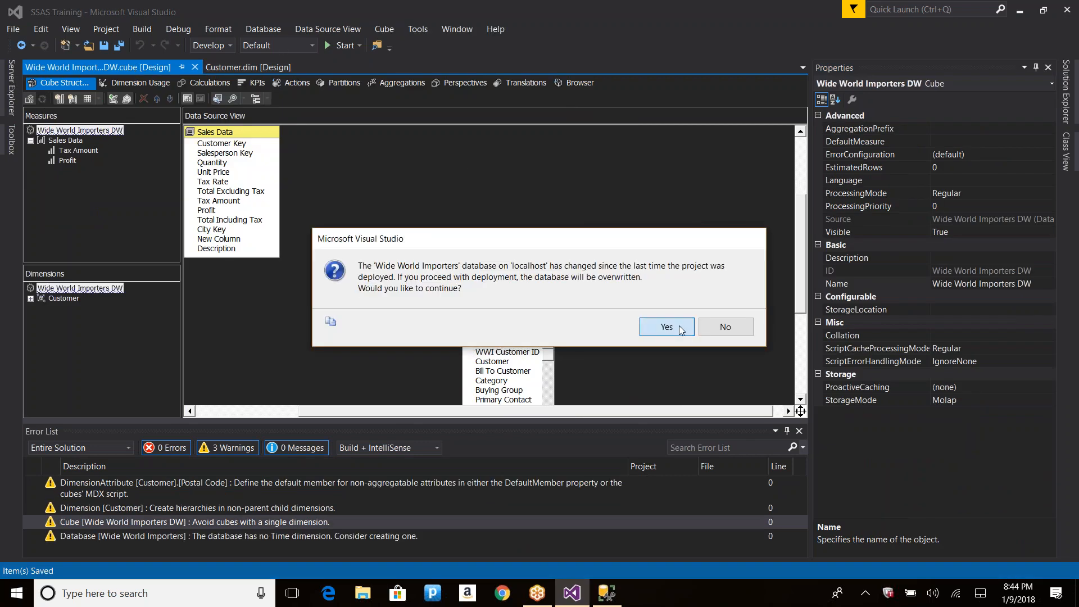
click(681, 330)
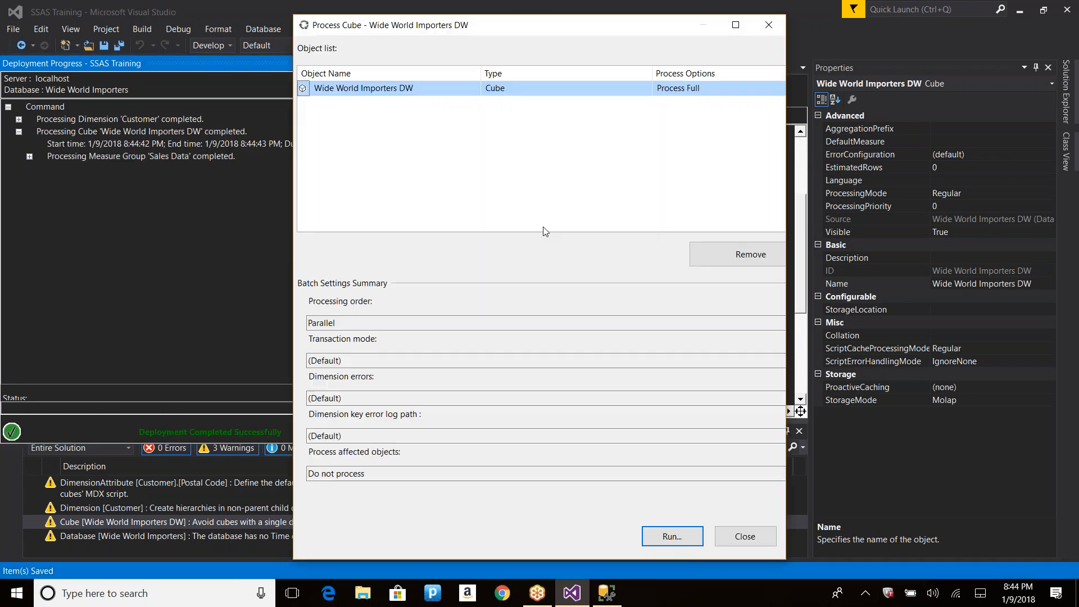
click(673, 533)
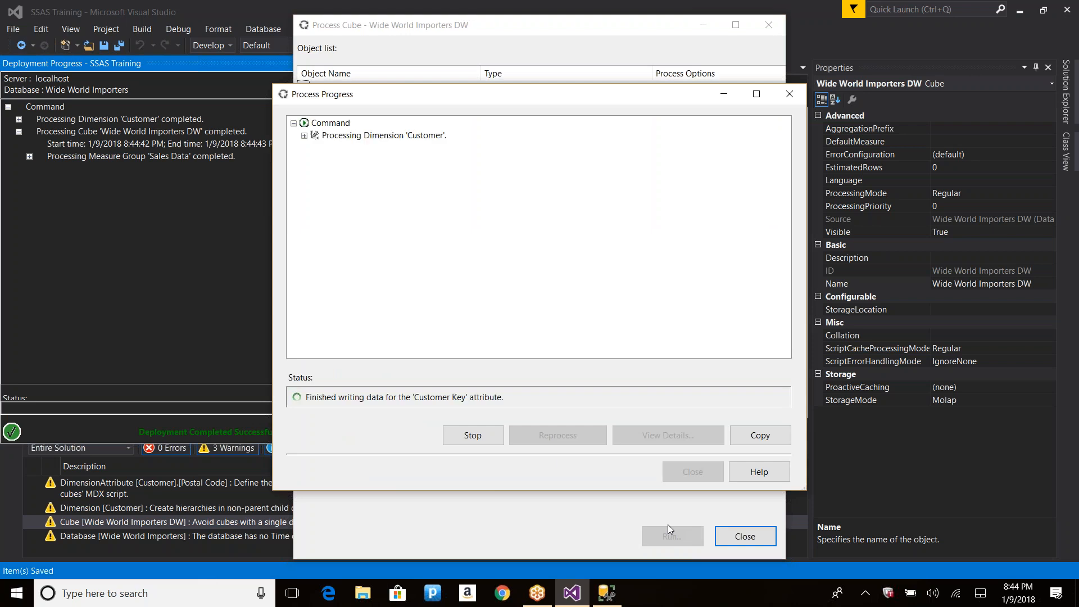
click(693, 472)
click(756, 538)
Step: Switch to SQL Server Management Studio, reconnect the cube browser and expand the Customer dimension's Contact Info folder
key(alt+Tab)
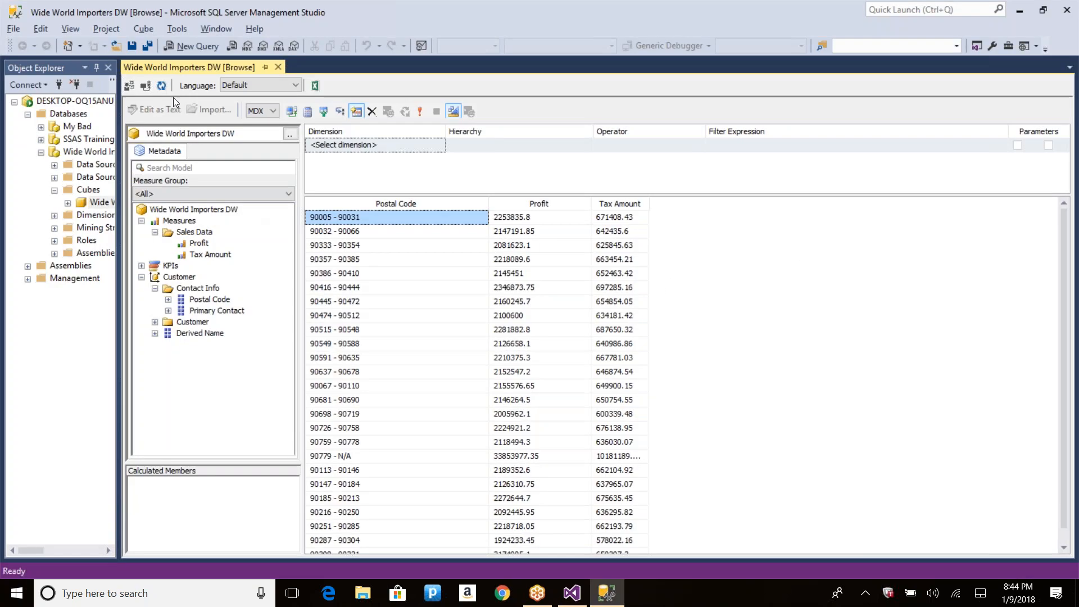
click(150, 90)
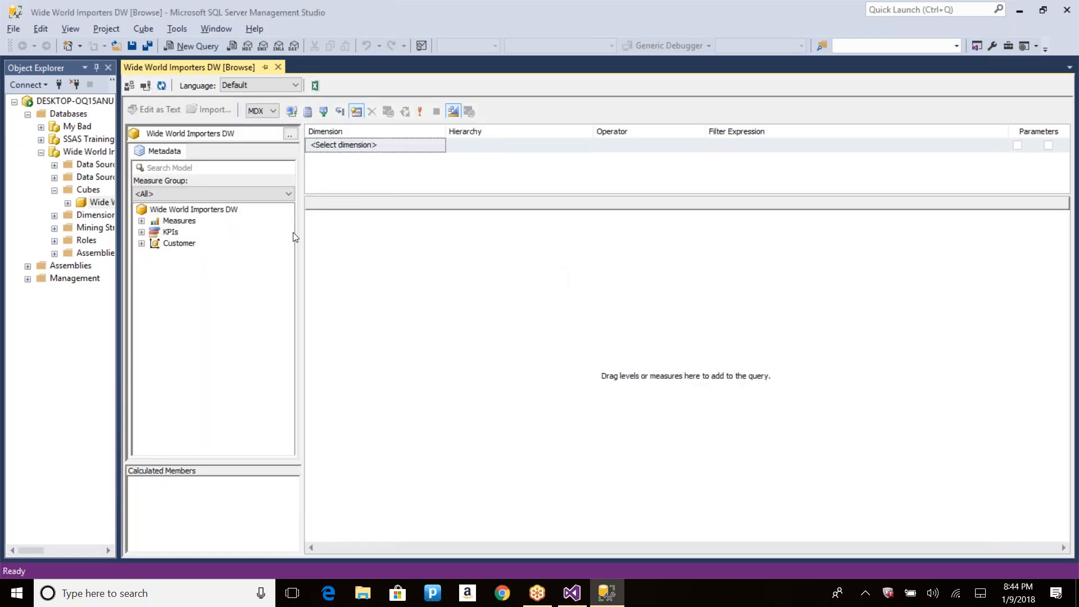
click(142, 243)
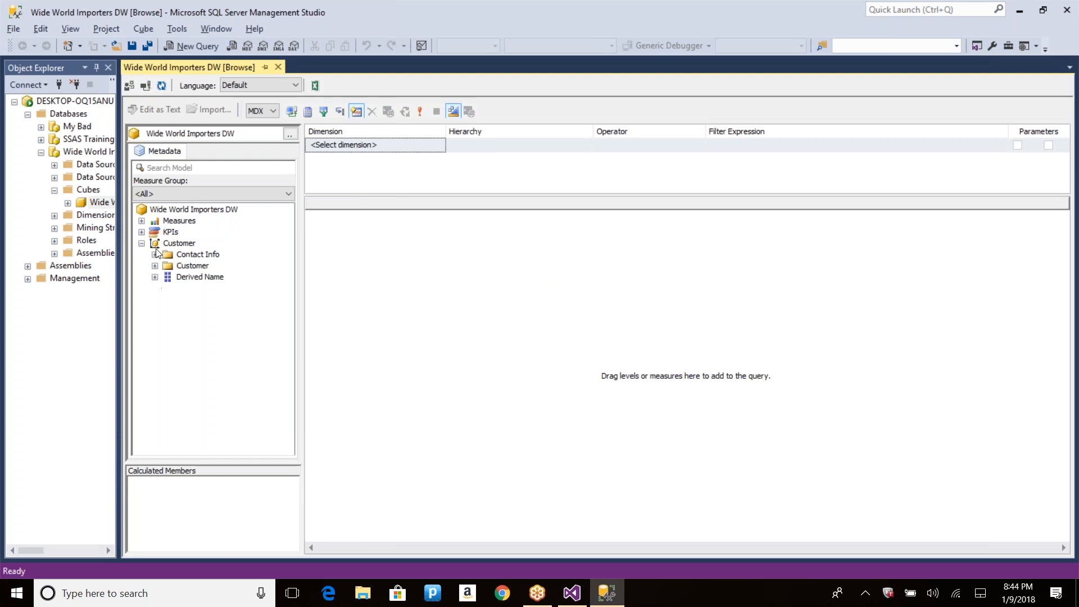
click(155, 255)
Step: Expand Primary Contact's members and attribute level, and examine its Total member
click(168, 278)
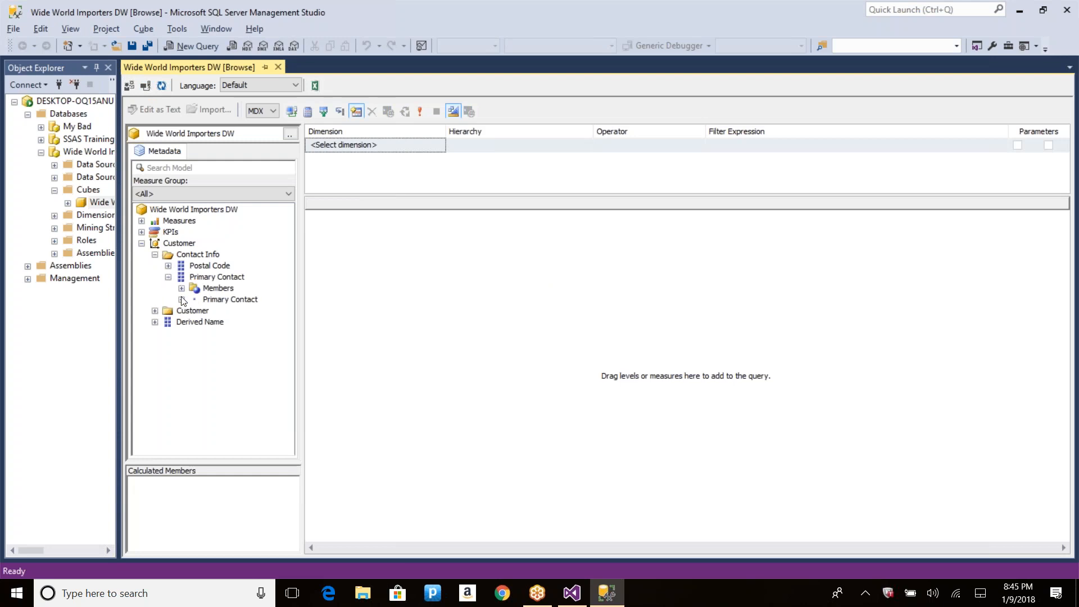
click(182, 289)
click(207, 301)
click(182, 312)
click(239, 241)
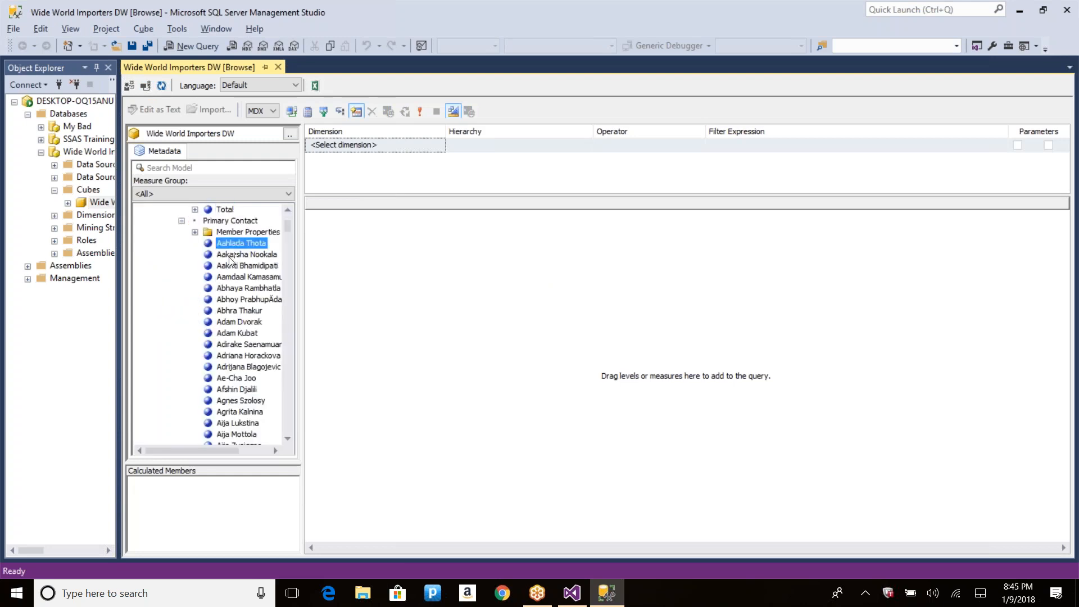
scroll(221, 271, up, 2)
click(222, 280)
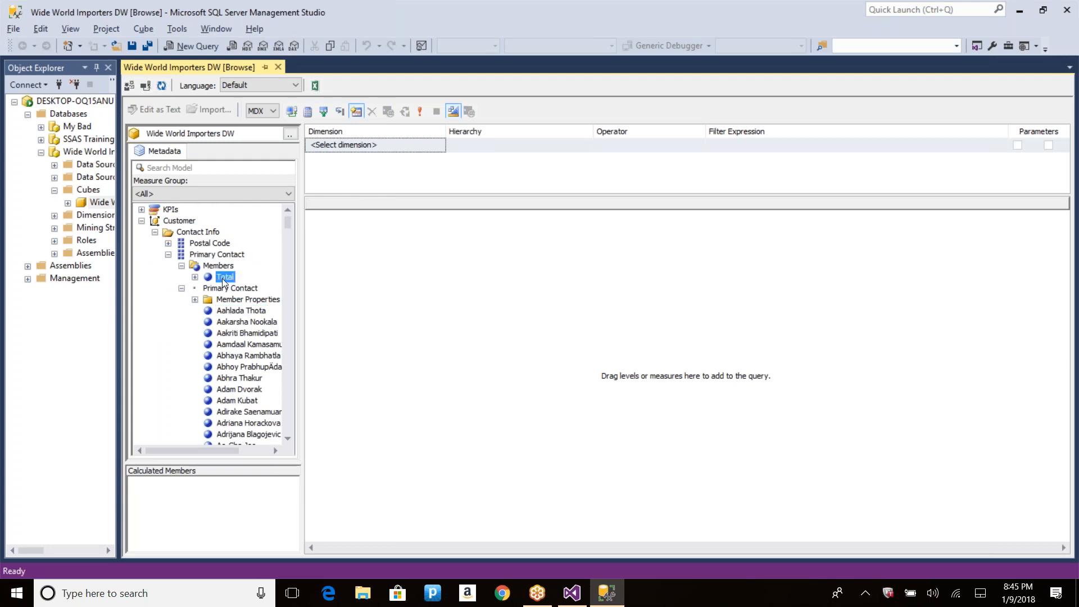
Step: Expand Postal Code's Members folder and check whether it has a Total member
click(168, 243)
click(182, 254)
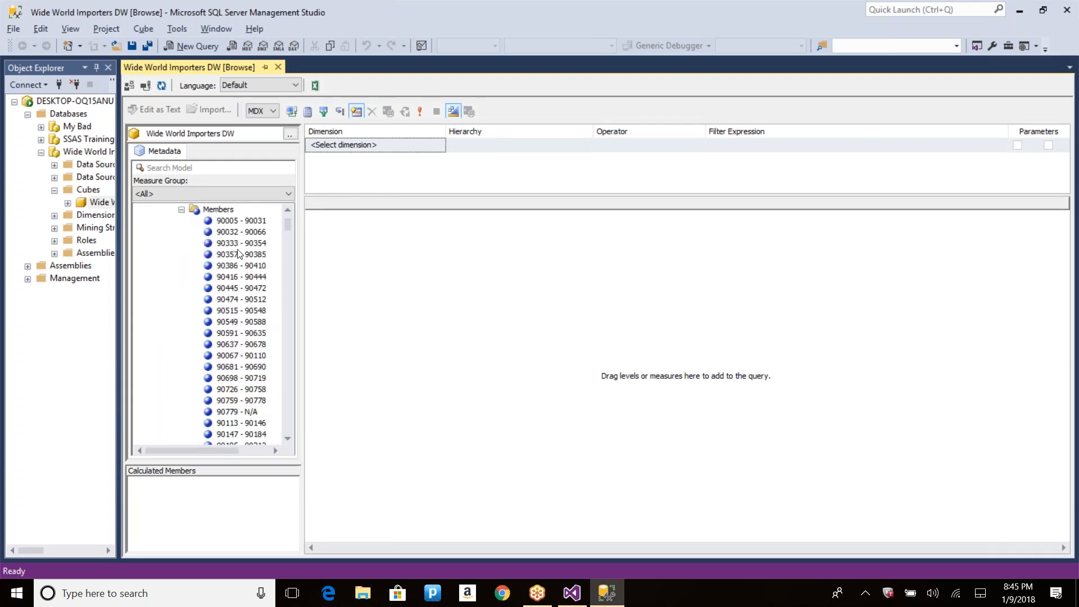
scroll(184, 261, up, 2)
click(211, 279)
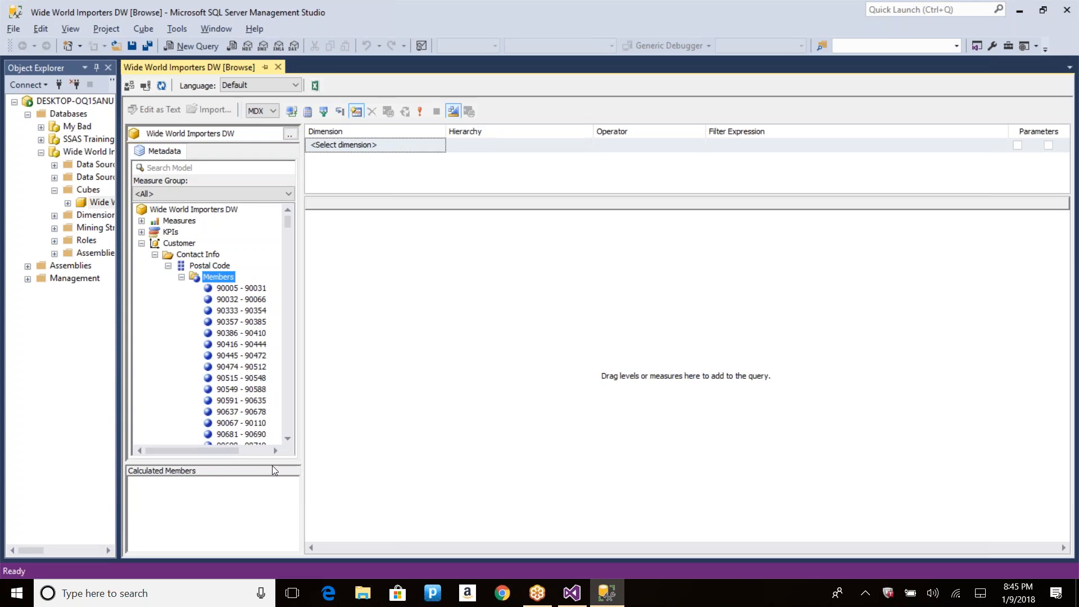
Step: Expand the Total member of Category in the Customer folder and compare it with Postal Code's member list
click(168, 265)
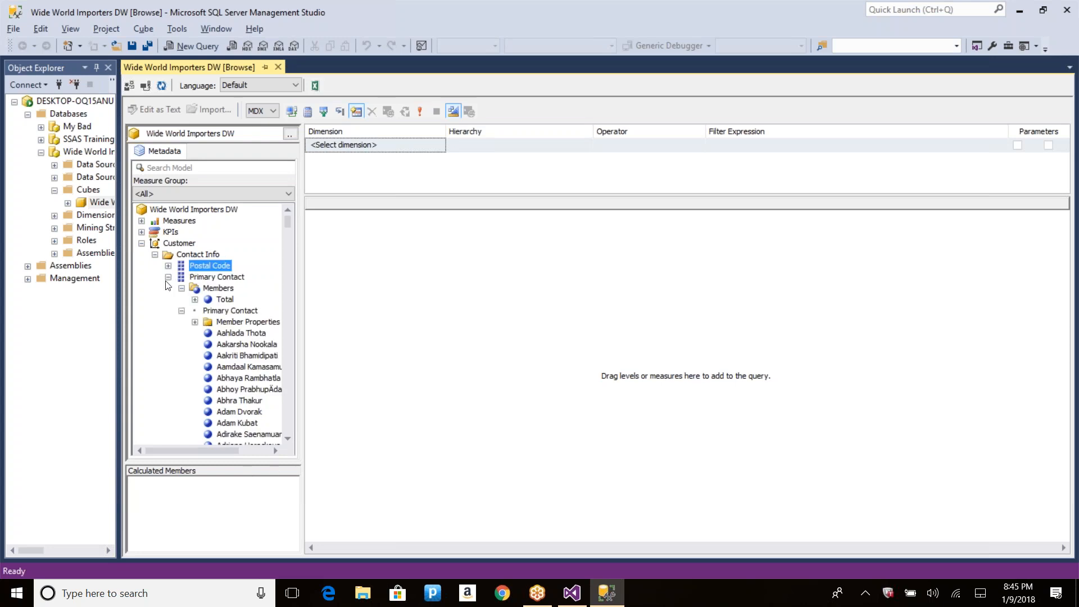
click(169, 277)
click(154, 288)
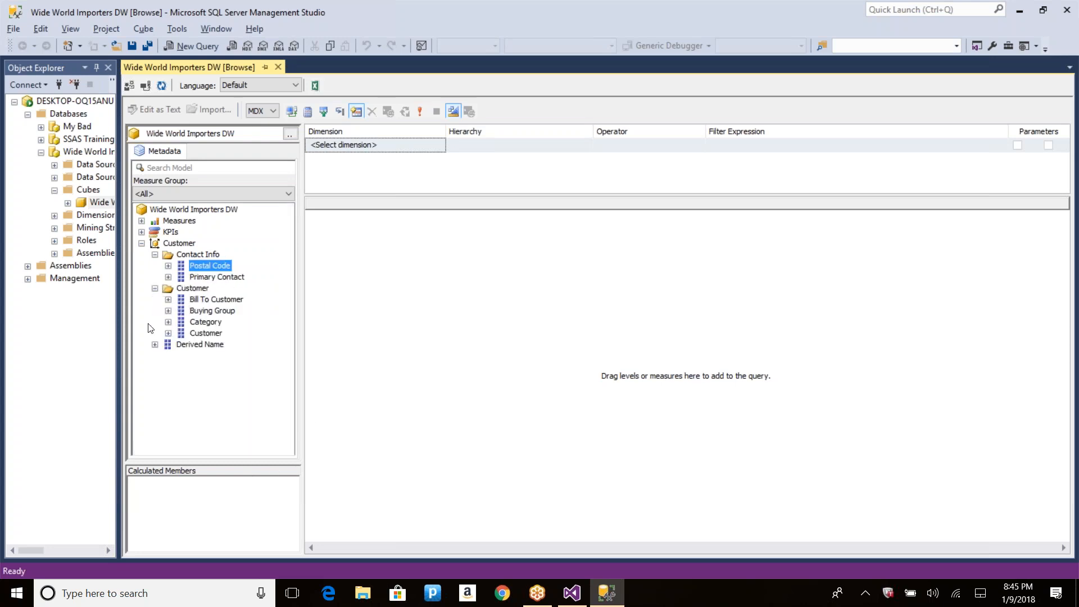
click(168, 322)
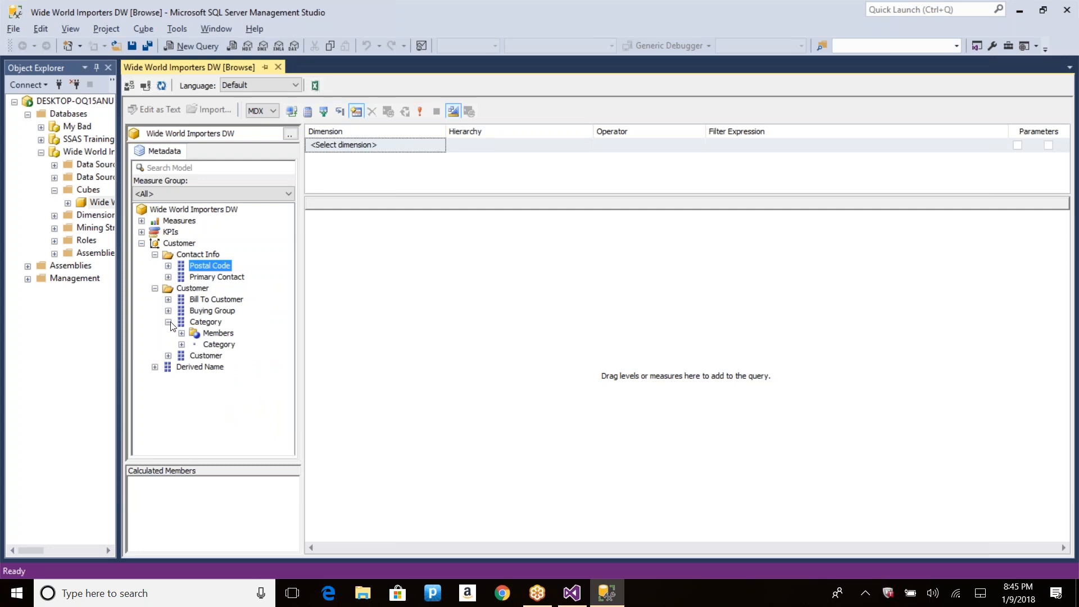
click(181, 332)
click(225, 345)
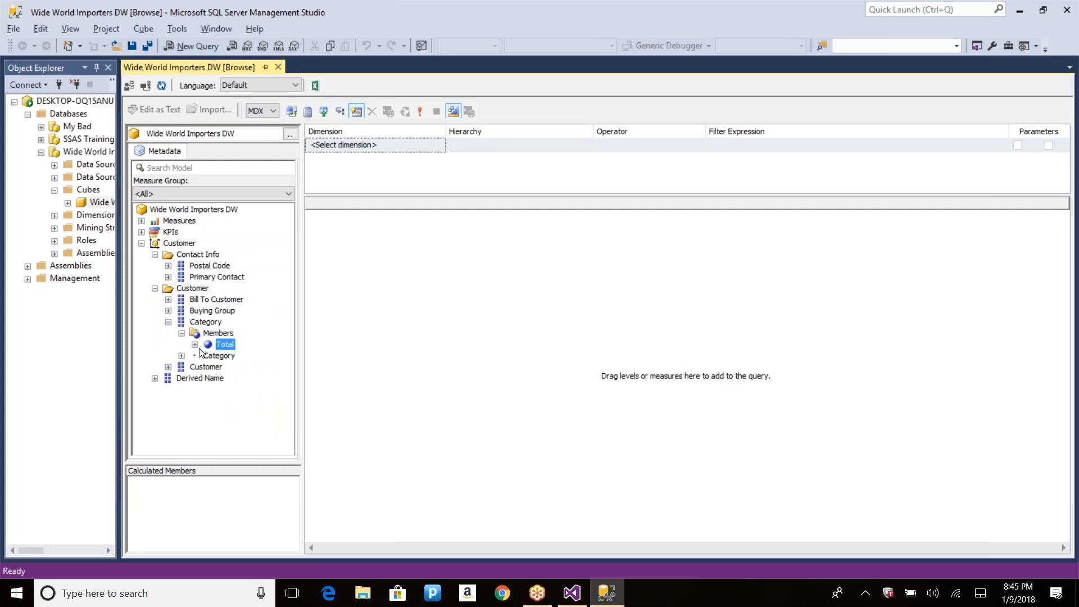
click(194, 344)
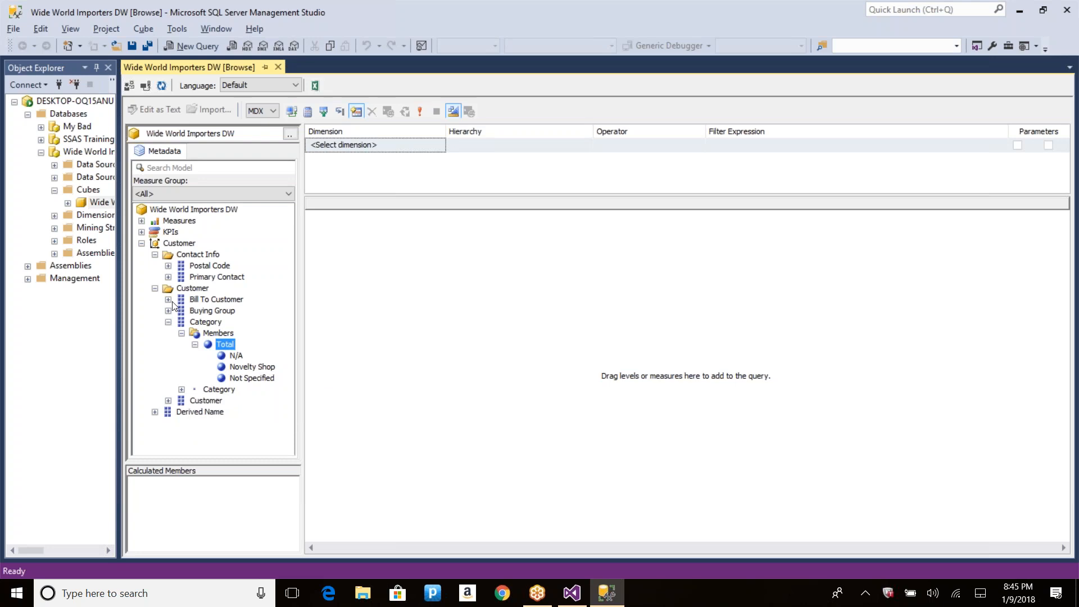
click(243, 382)
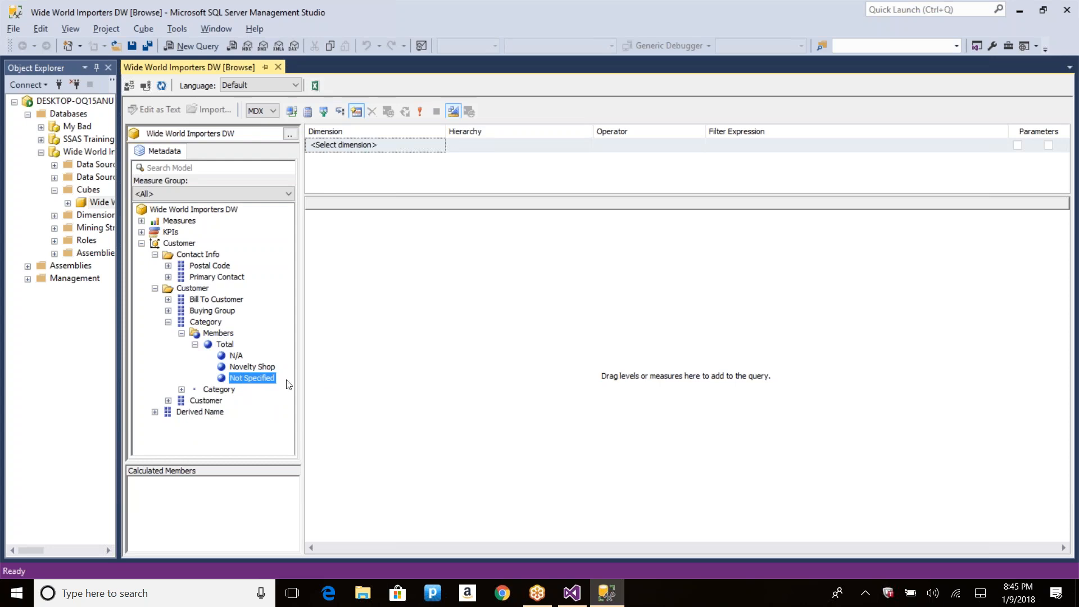
click(168, 265)
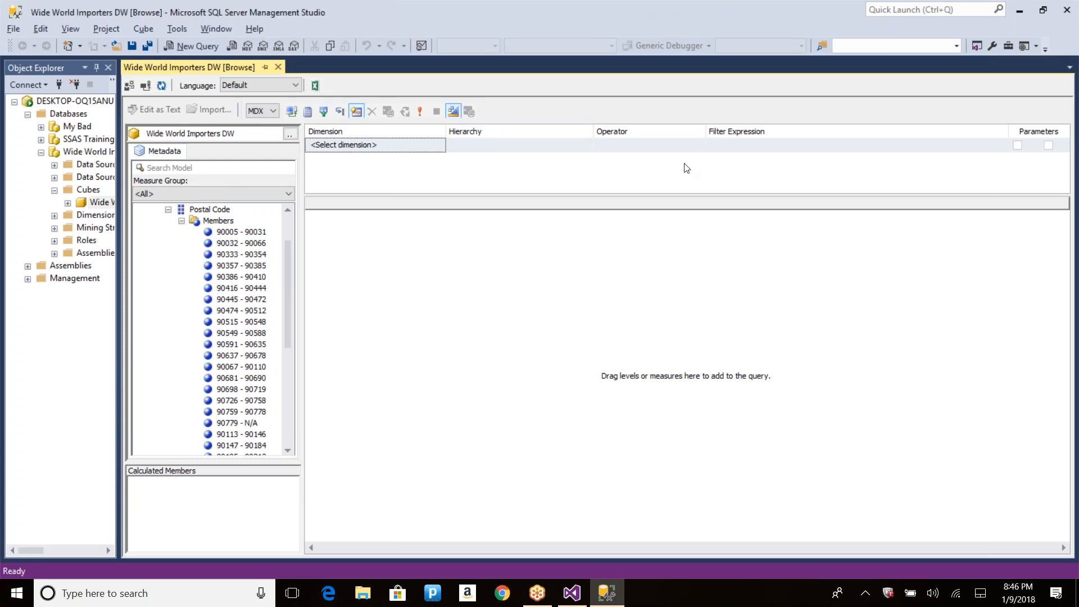
Step: Switch to Visual Studio and set the Postal Code attribute's IsAggregatable property to True
key(alt+Tab)
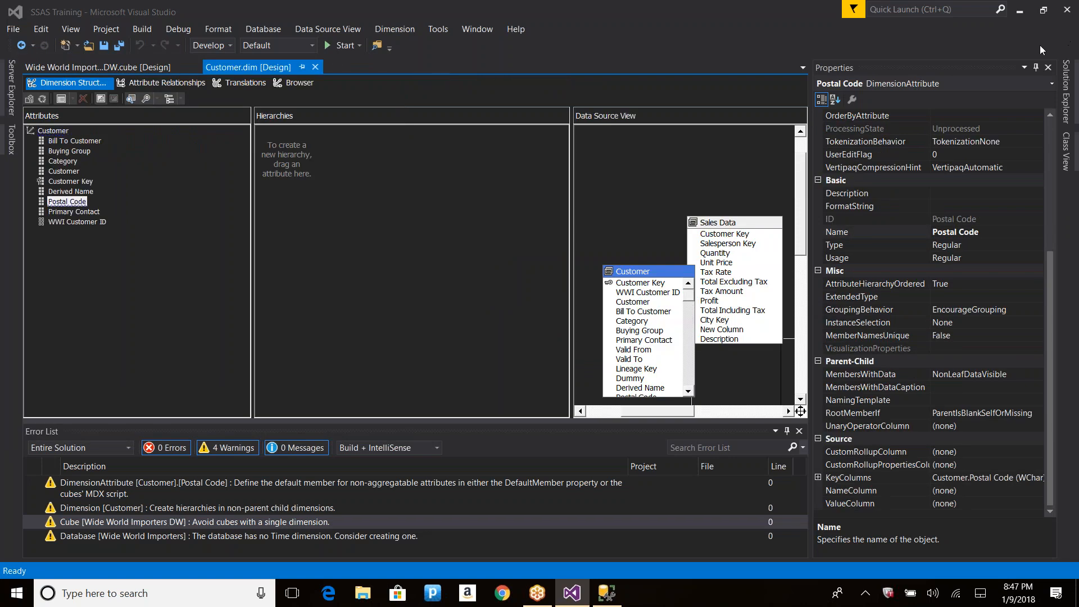
click(1041, 51)
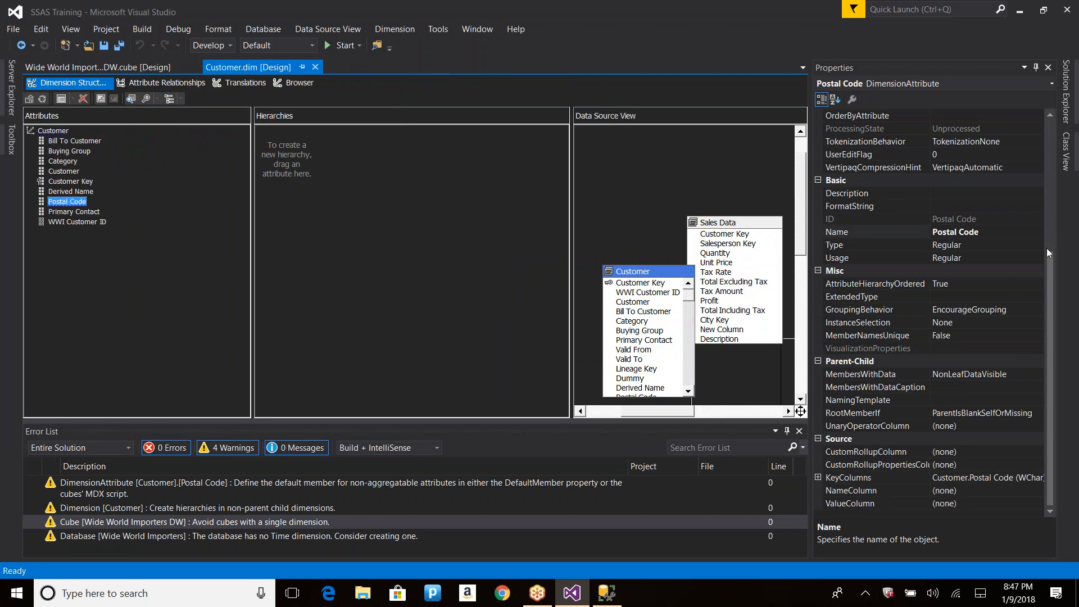
drag(1050, 261, 1075, 130)
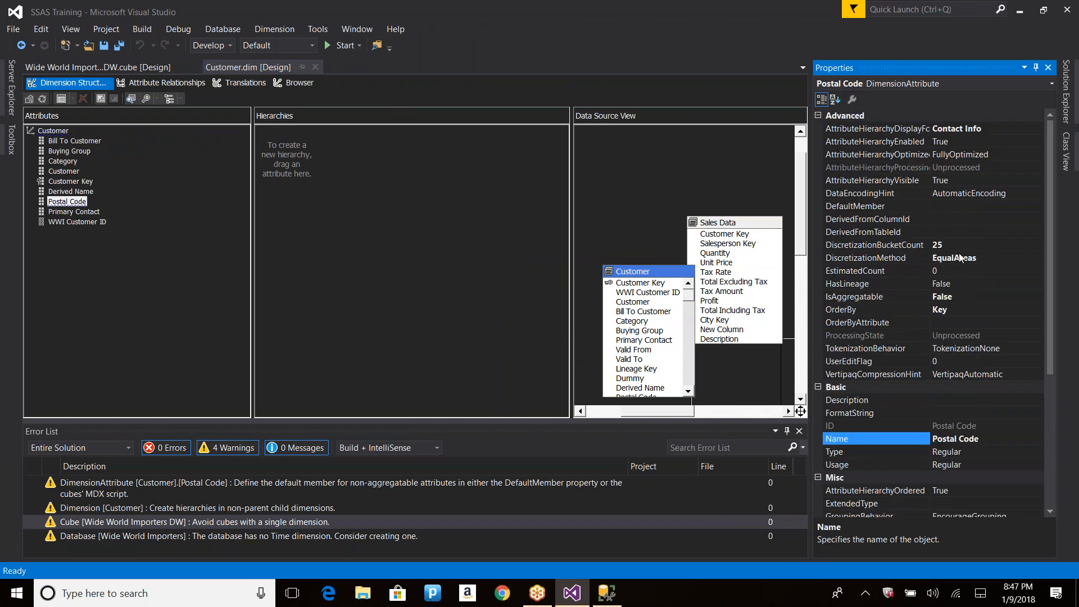
click(73, 212)
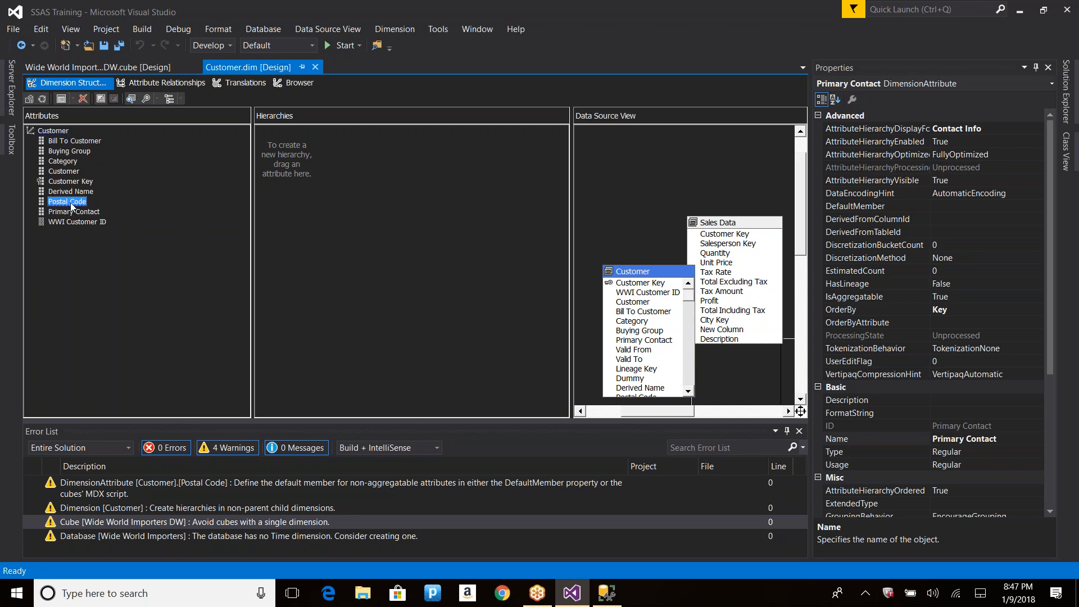
right_click(70, 202)
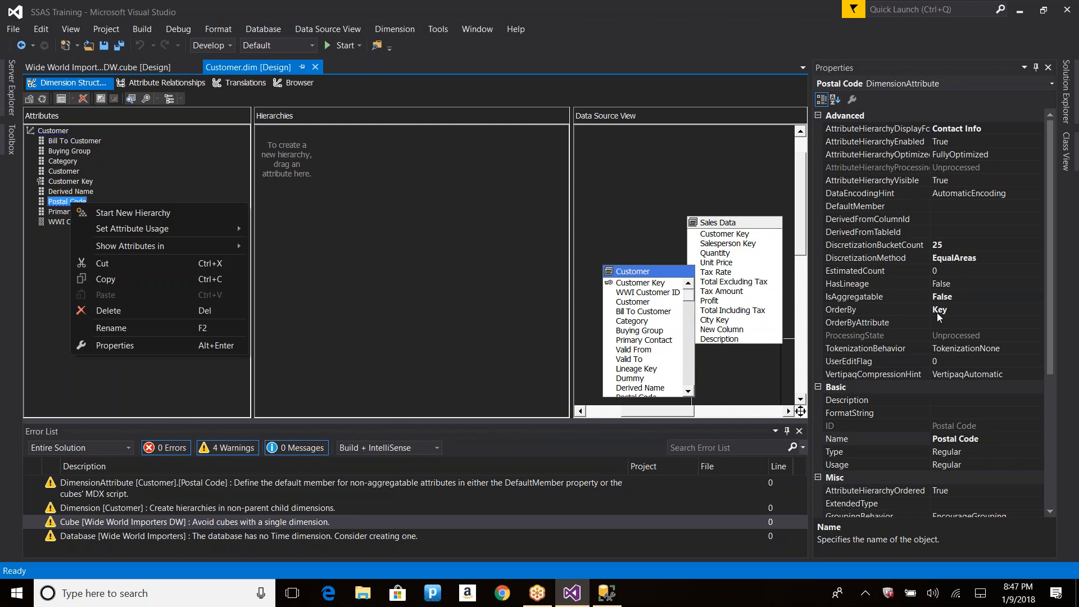
click(962, 298)
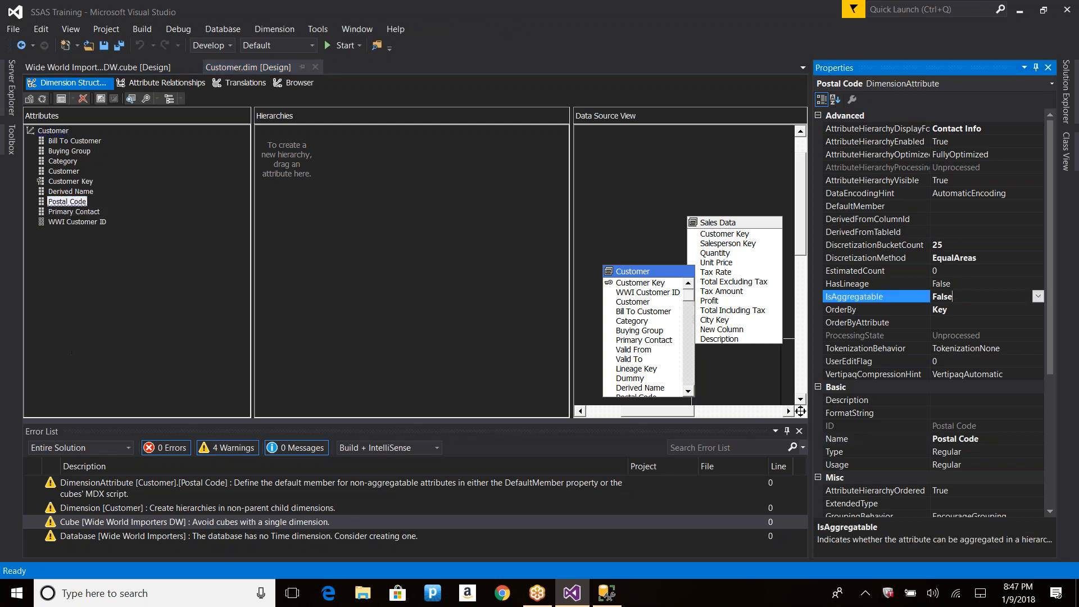
click(1039, 296)
click(947, 309)
Step: Review Postal Code's OrderBy, OrderByAttribute, Type, Usage and ExtendedType properties, including the available Type options
click(964, 309)
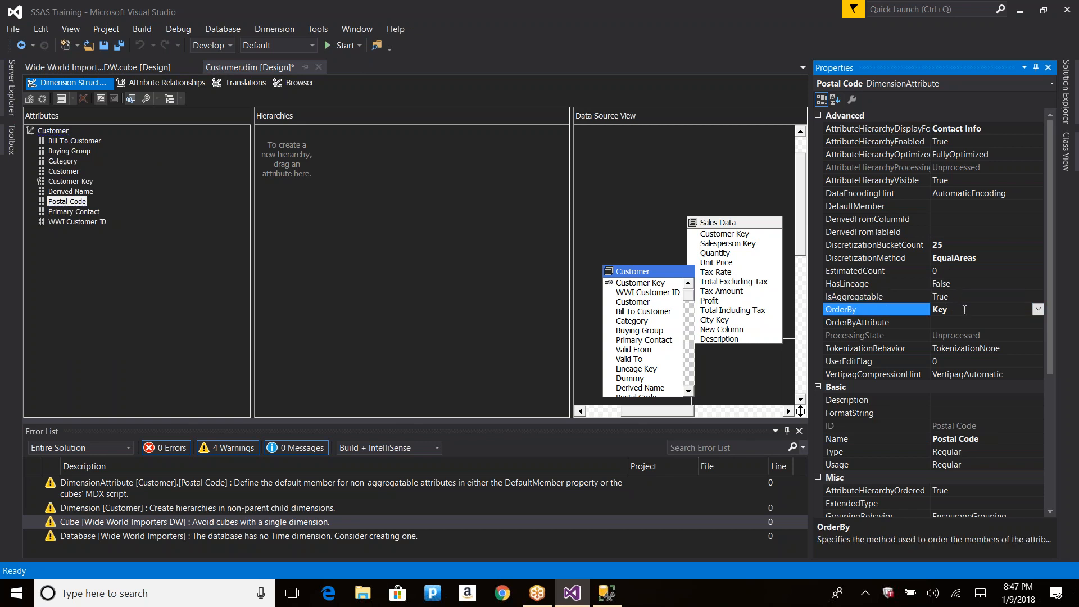
click(1014, 327)
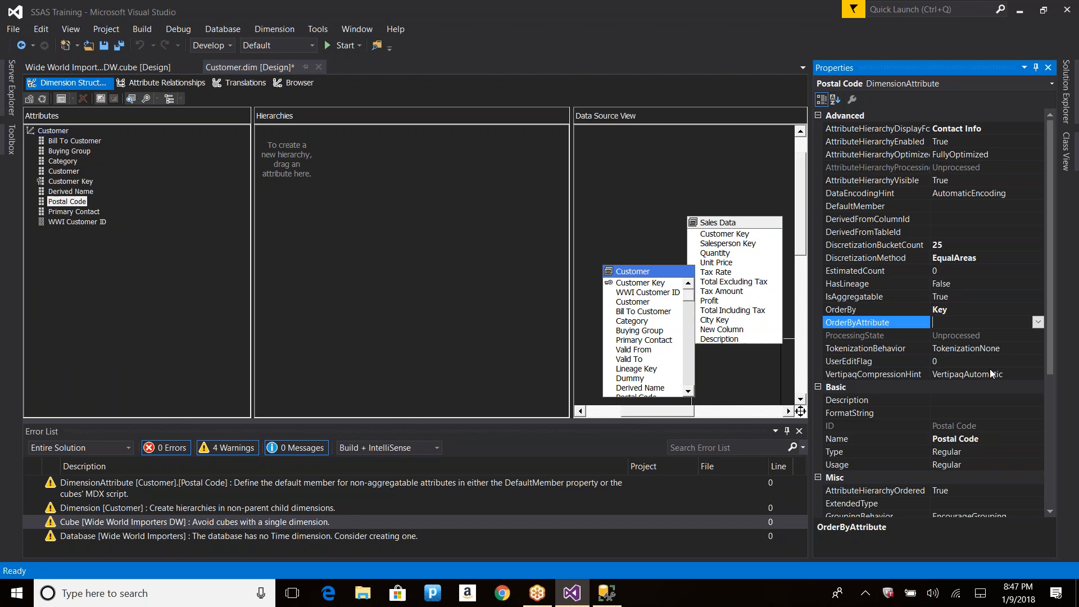
drag(1048, 330, 1043, 469)
drag(1050, 368, 1068, 256)
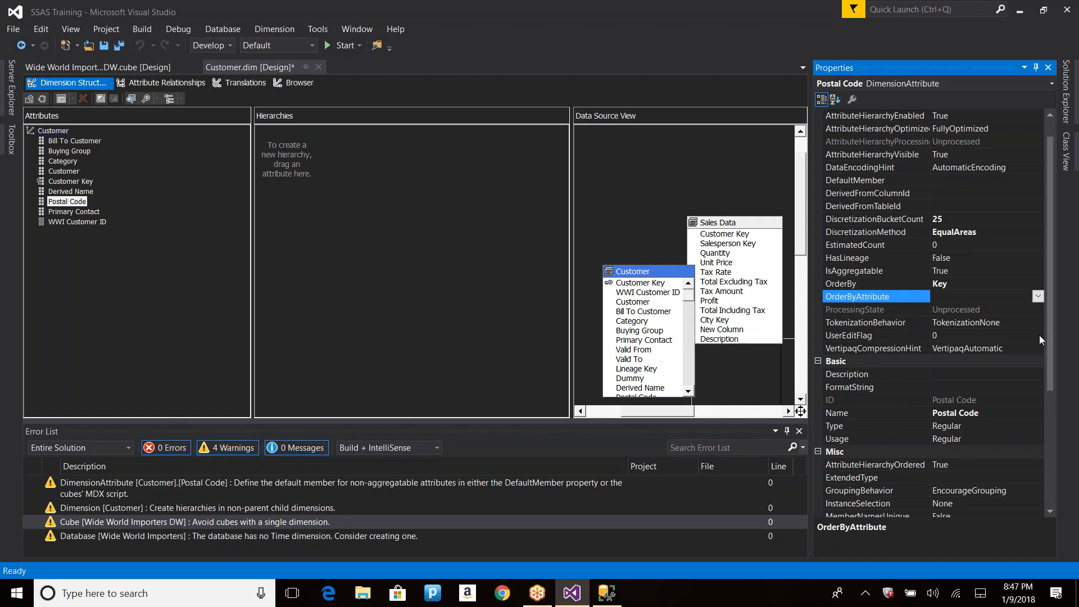
drag(1050, 321, 1038, 387)
click(969, 325)
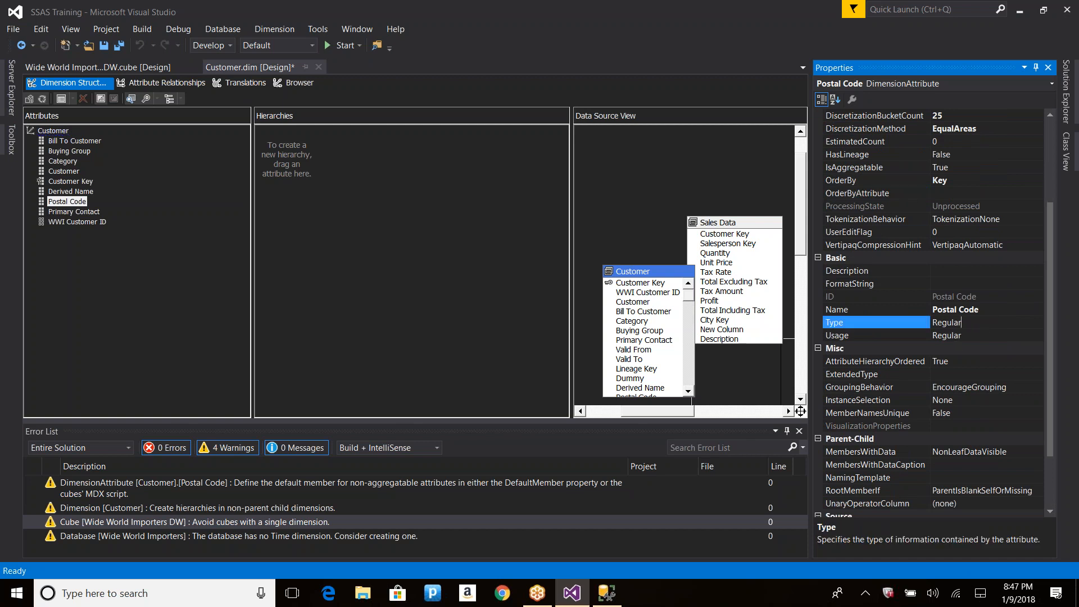
click(1039, 322)
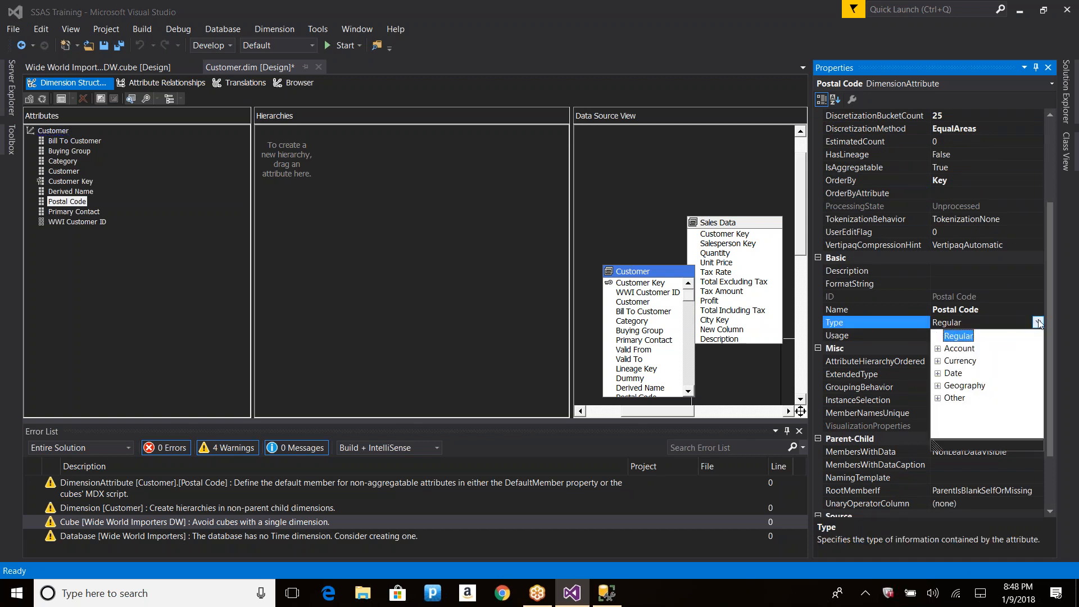
click(977, 335)
click(988, 335)
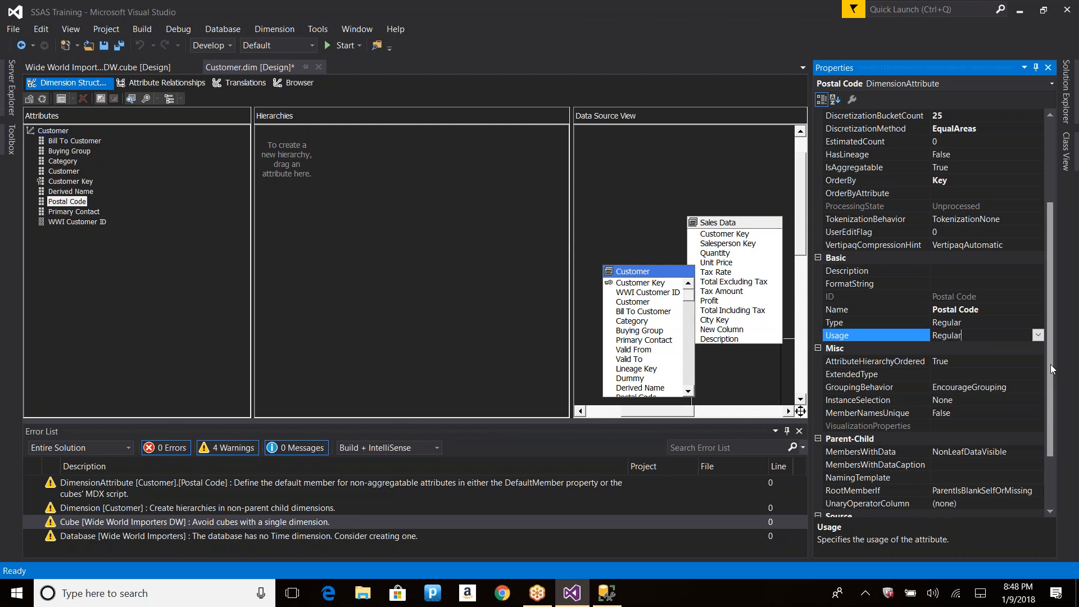
scroll(1035, 343, down, 2)
click(981, 296)
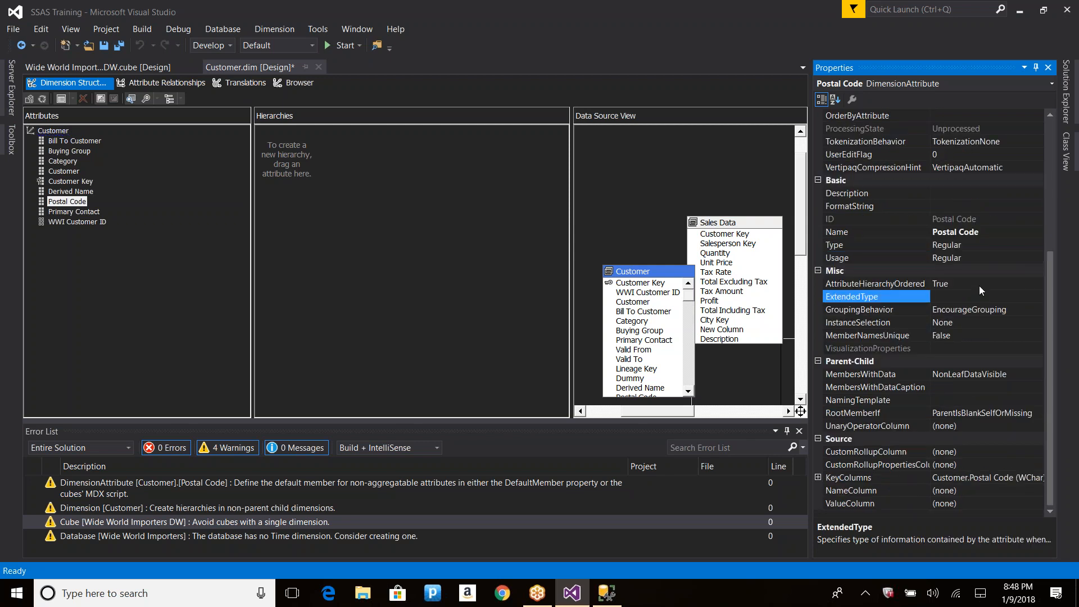
Step: Set Postal Code's AttributeHierarchyOrdered property to False
click(979, 284)
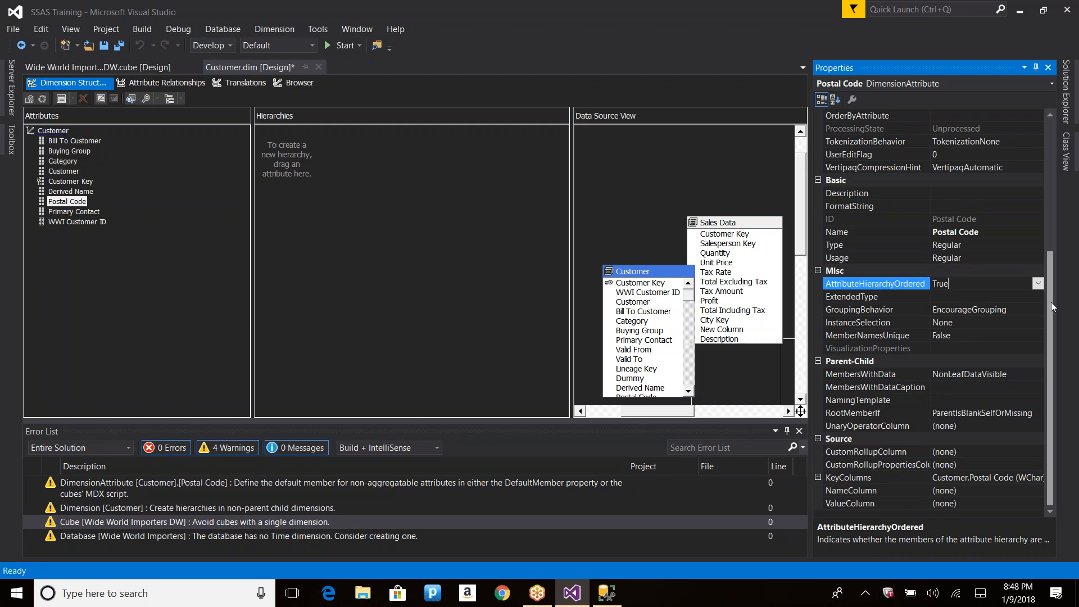
click(1037, 284)
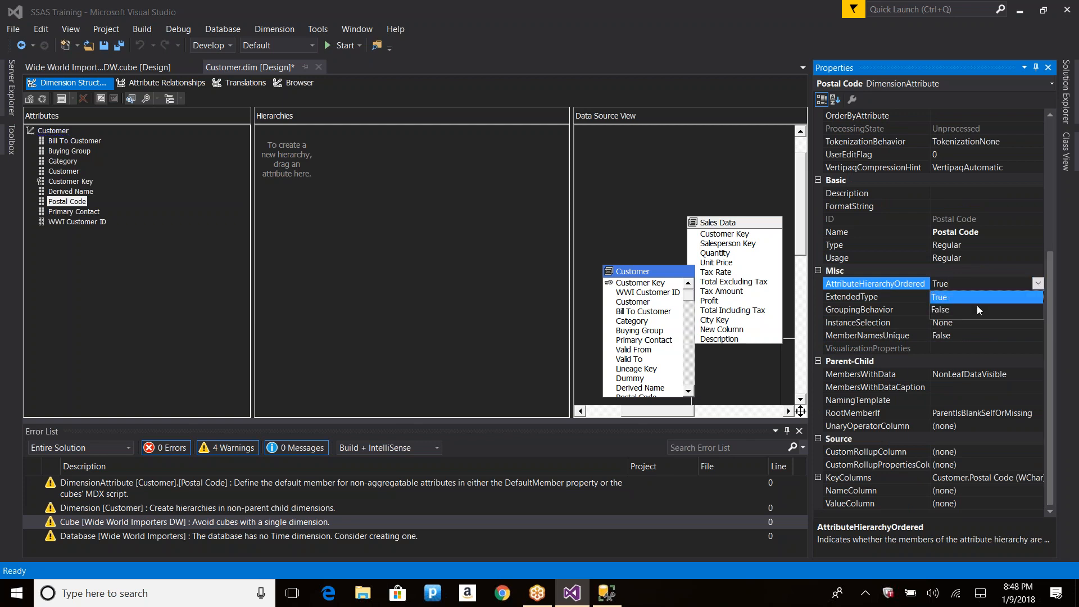
click(949, 309)
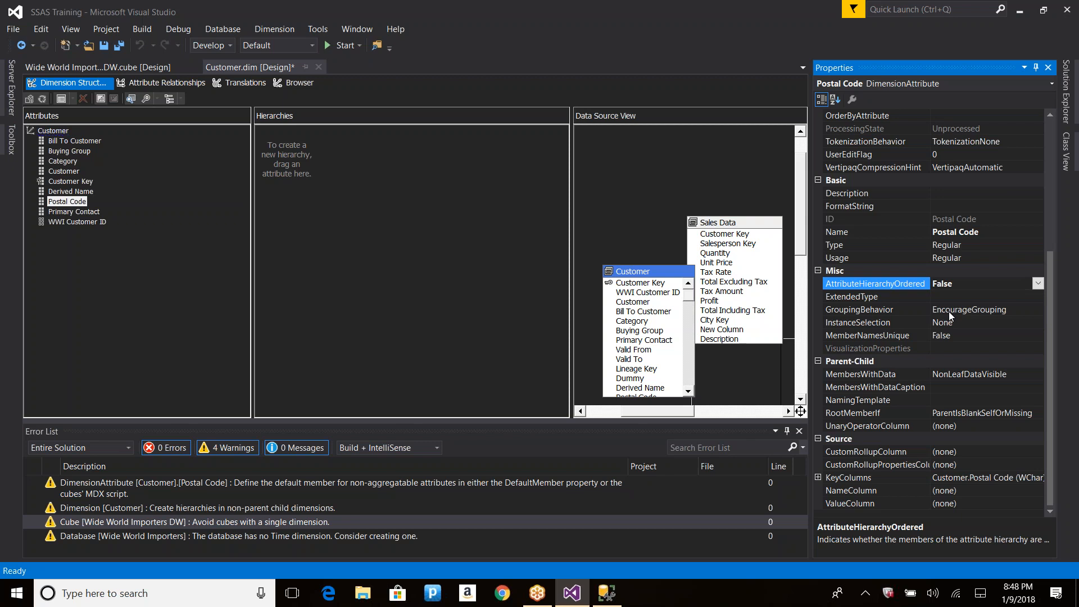
Step: Save the Customer dimension, deploy the project over the existing database and run Process Update on the dimension
click(43, 99)
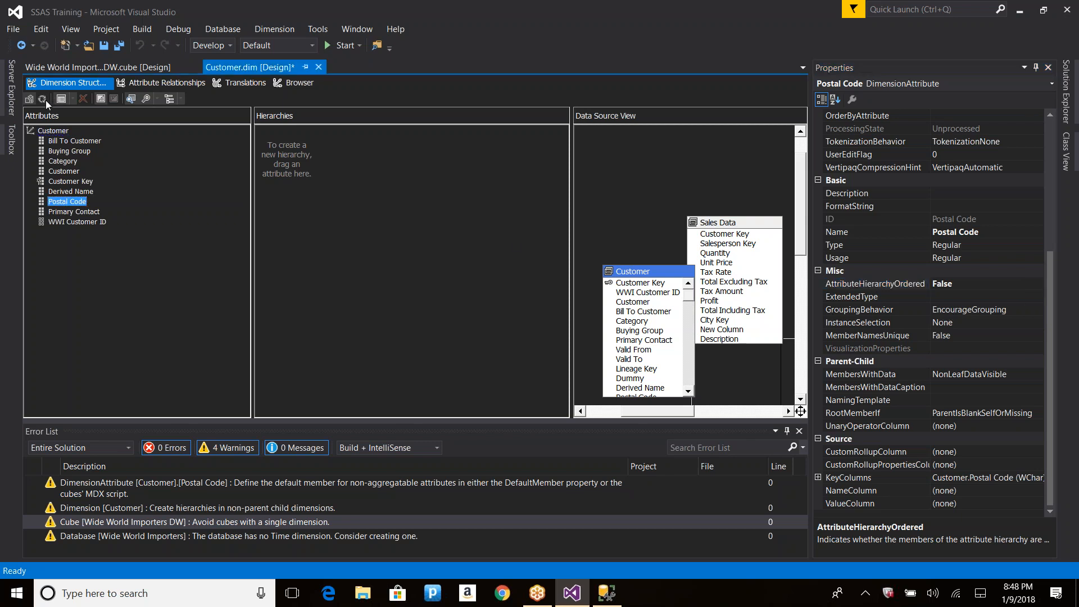
key(Return)
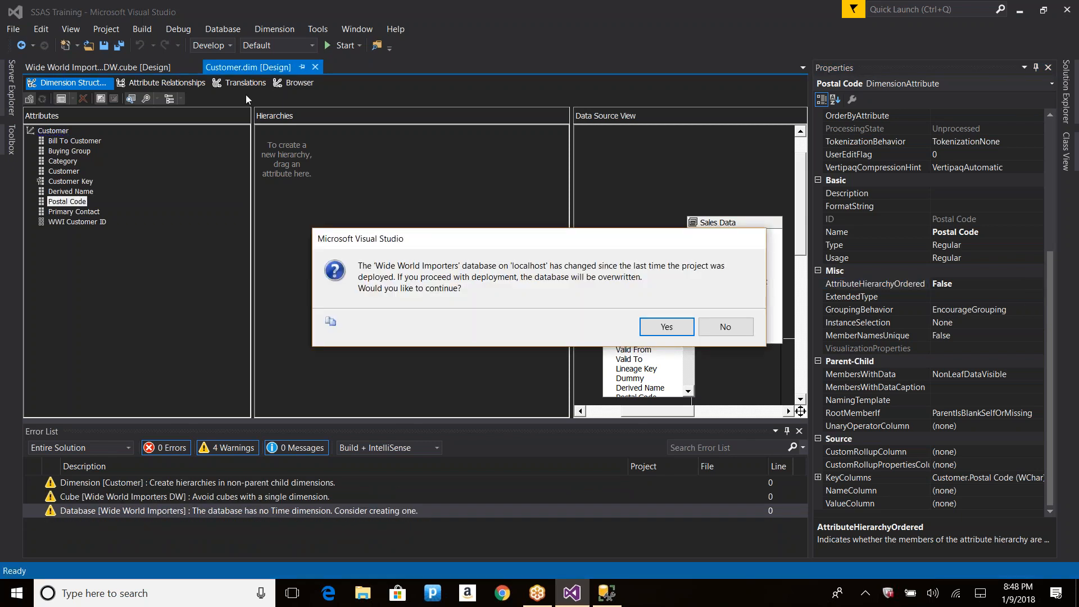
click(652, 326)
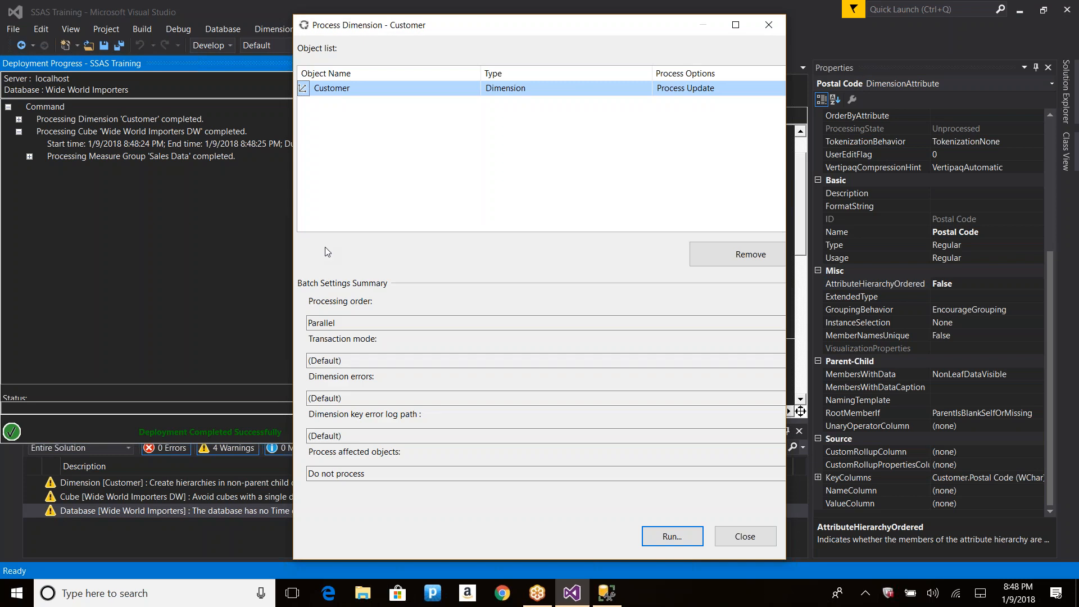
click(675, 535)
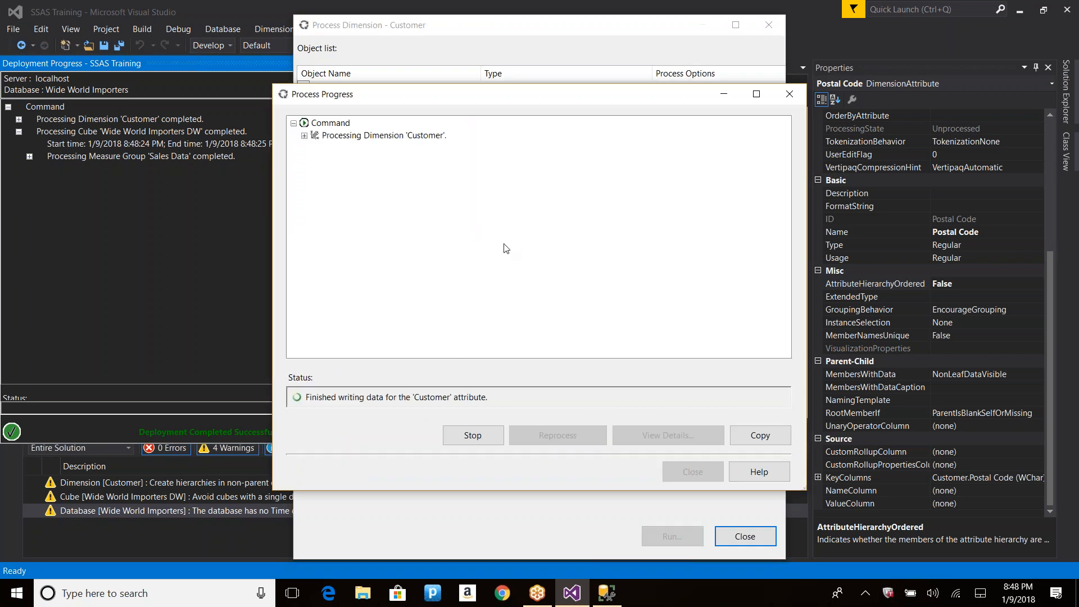
Step: Expand the Customer processing details, switch to Management Studio, refresh the cube browser and query Customer's Postal Code level
click(305, 137)
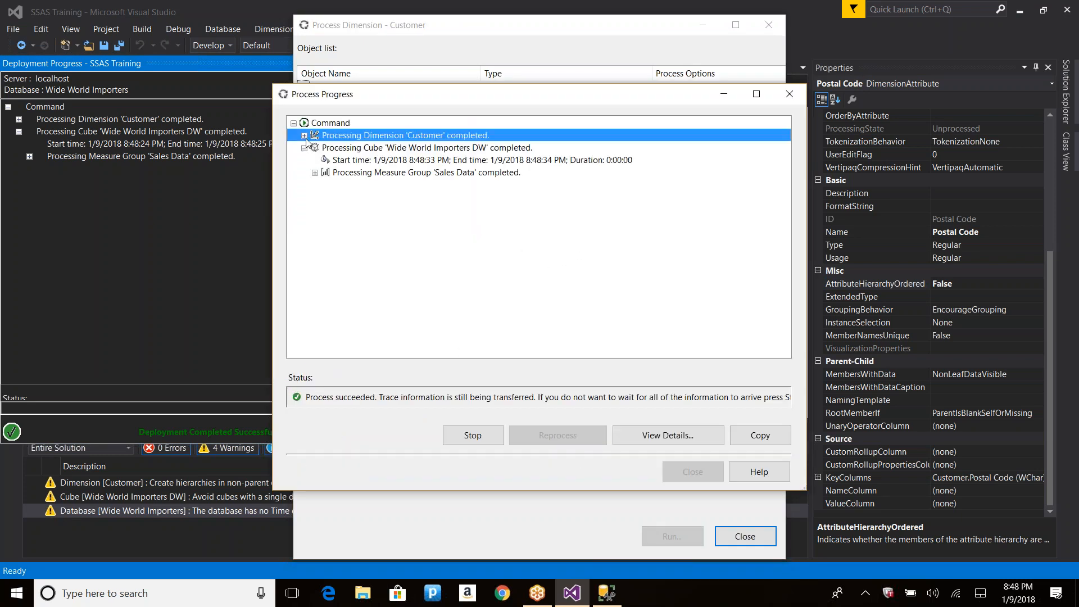
click(305, 137)
key(alt+Tab)
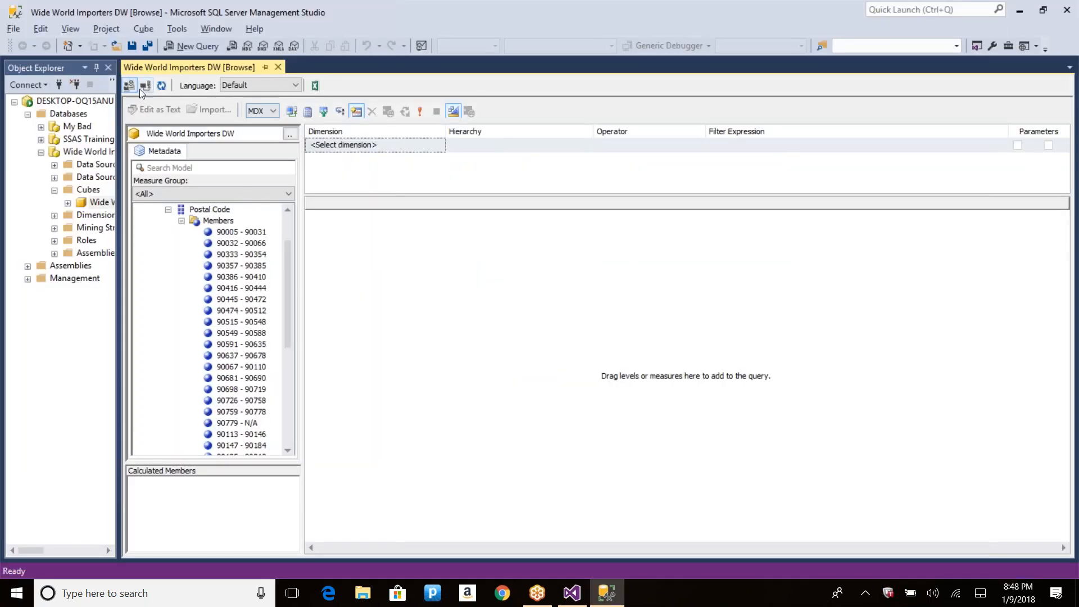
click(162, 86)
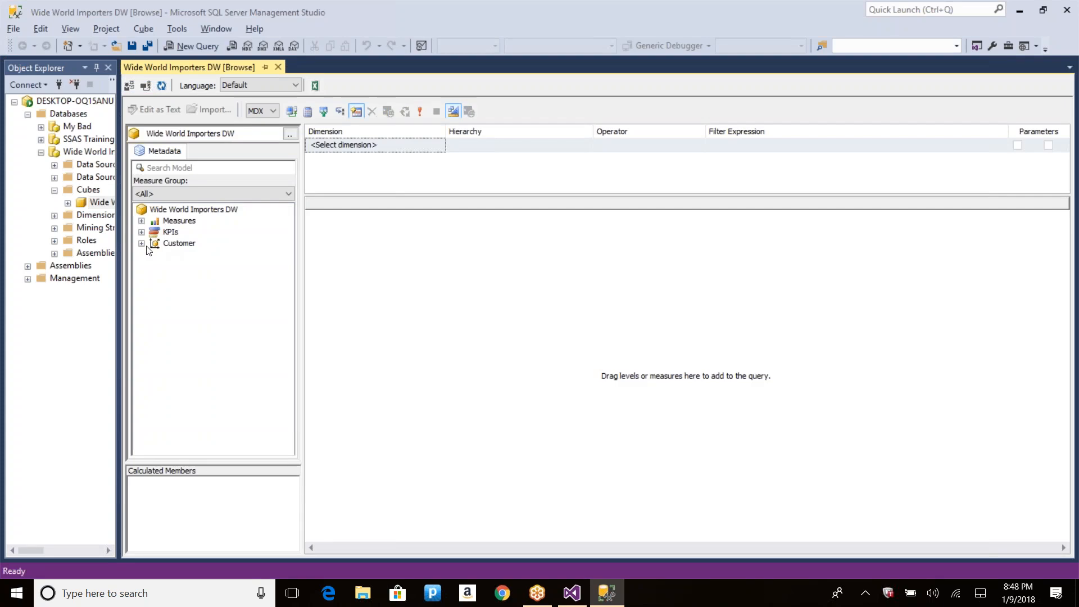
click(141, 243)
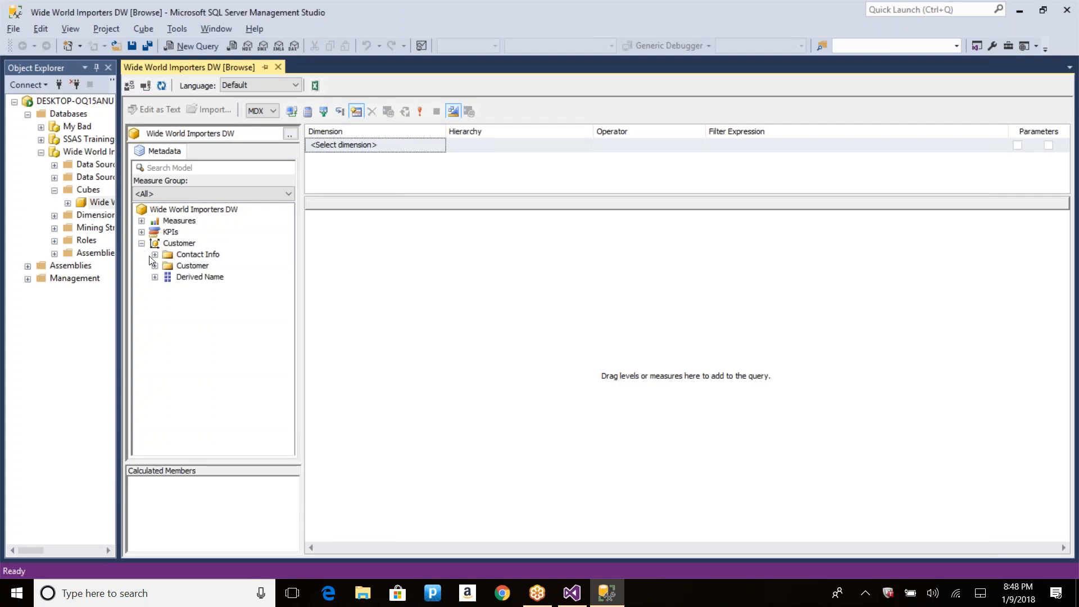
click(154, 255)
click(168, 266)
drag(223, 288, 313, 281)
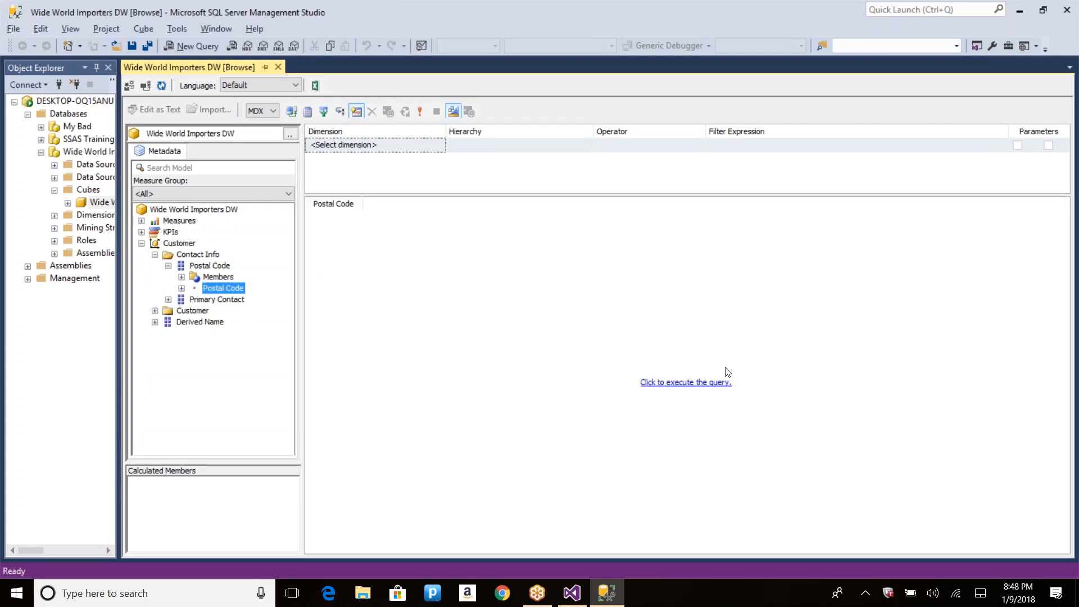
click(690, 385)
Step: Add the Profit measure to the Postal Code query, execute it and widen the Postal Code column
click(142, 221)
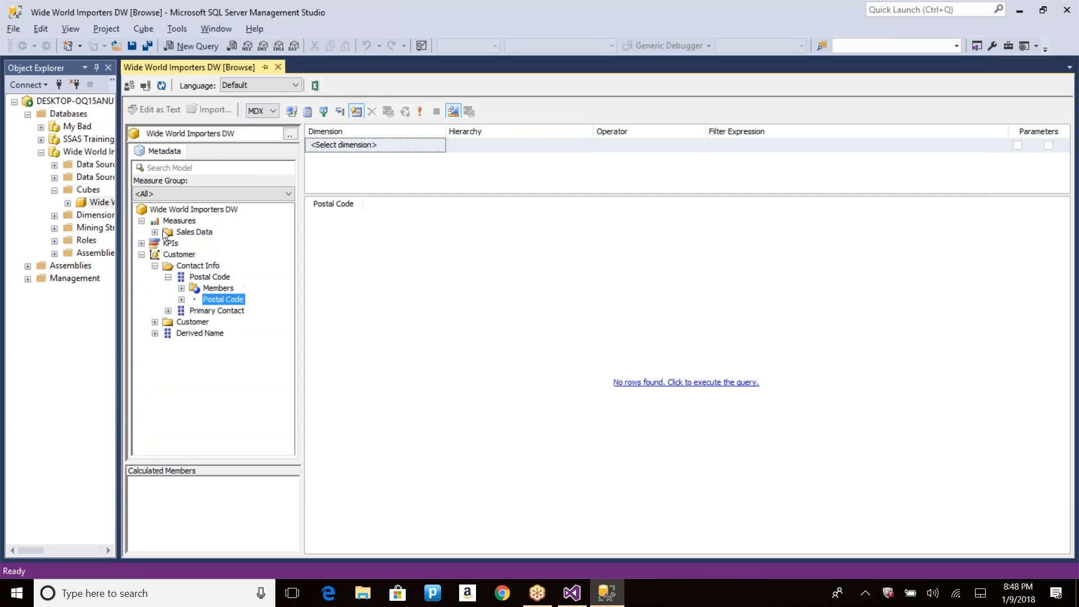
click(155, 232)
drag(199, 244, 407, 264)
click(683, 381)
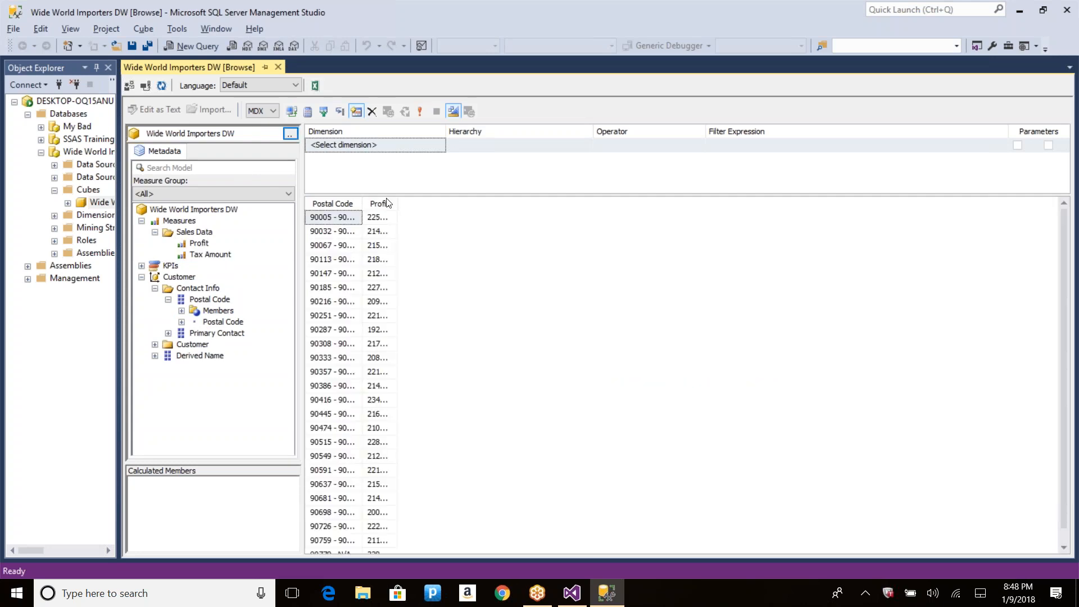
drag(359, 204, 483, 204)
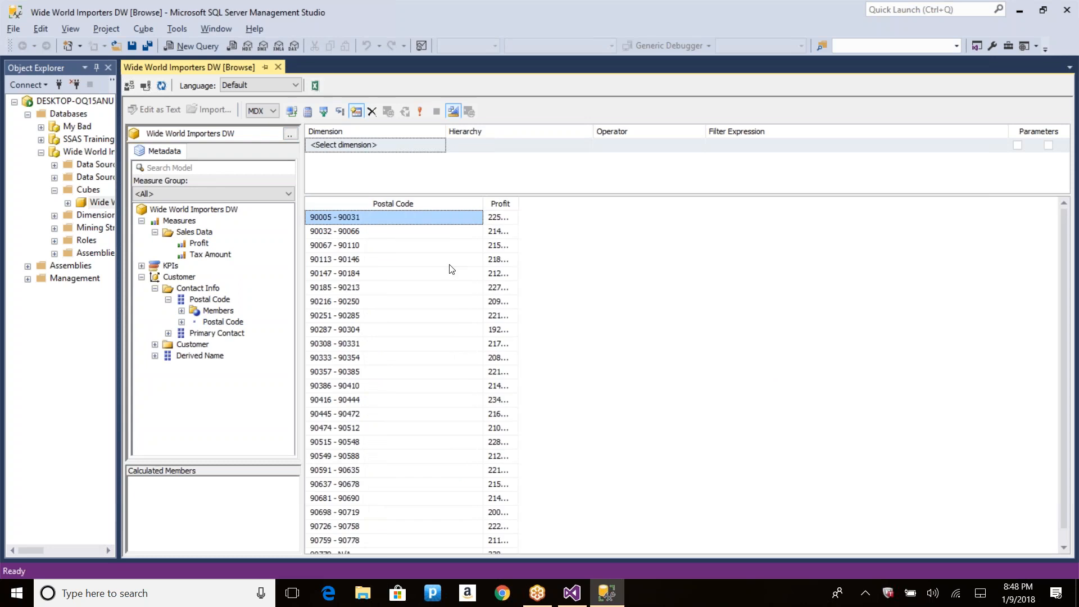
Step: Switch to Visual Studio, close the processing windows and set the Customer attribute's AttributeHierarchyOrdered property to False
key(alt+Tab)
click(693, 472)
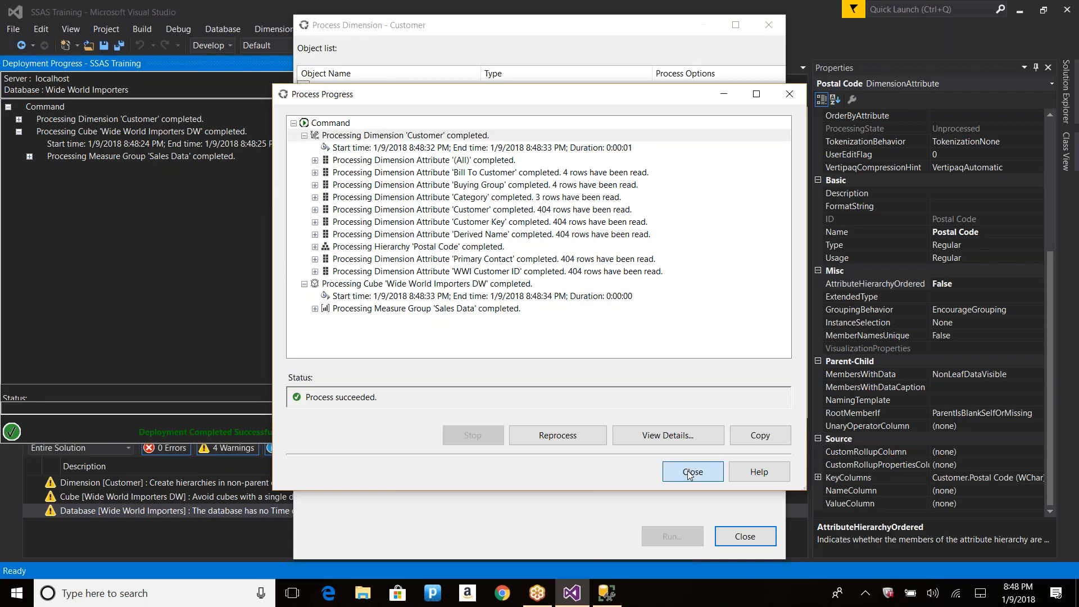
click(740, 541)
click(412, 83)
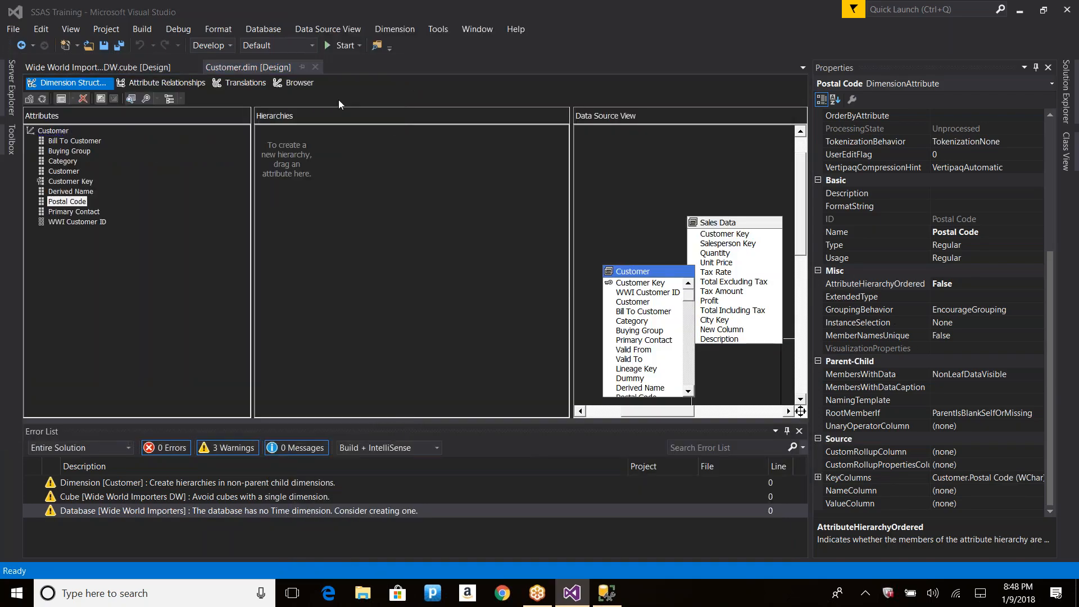
right_click(68, 171)
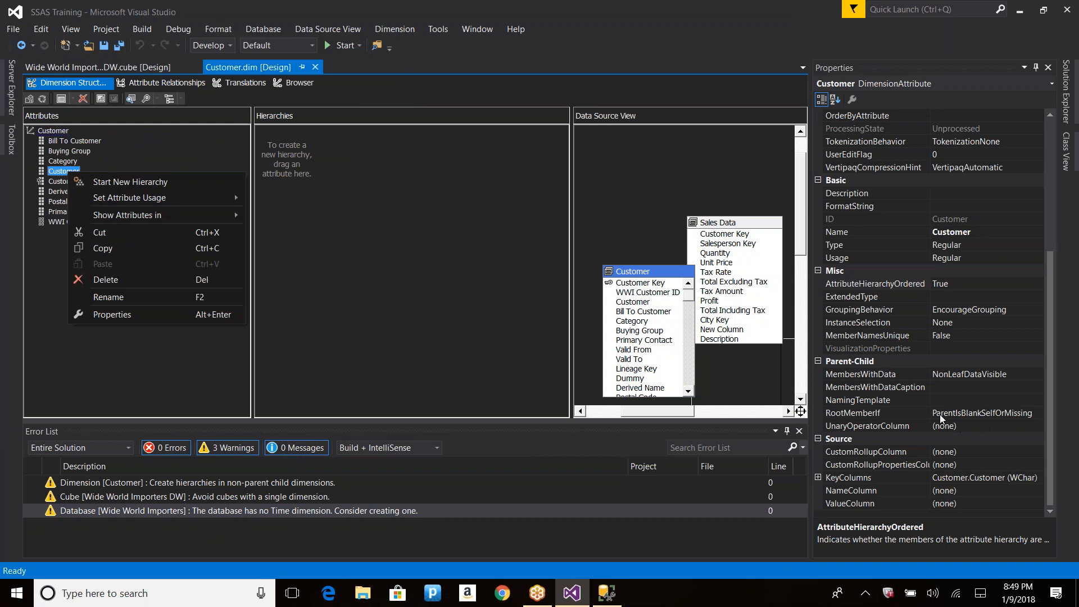
drag(1050, 271, 1073, 302)
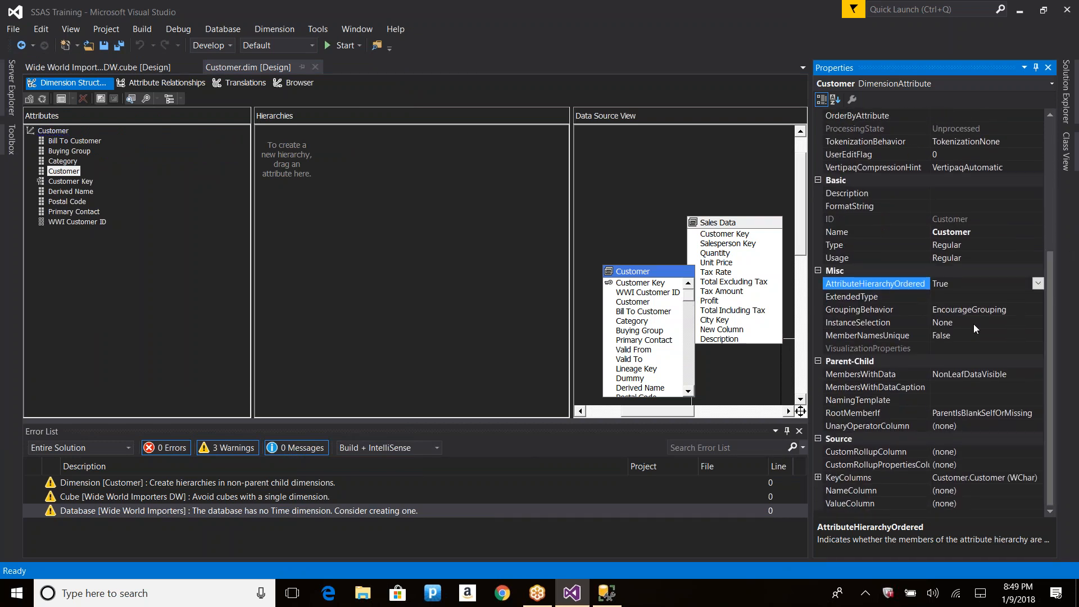
click(1037, 283)
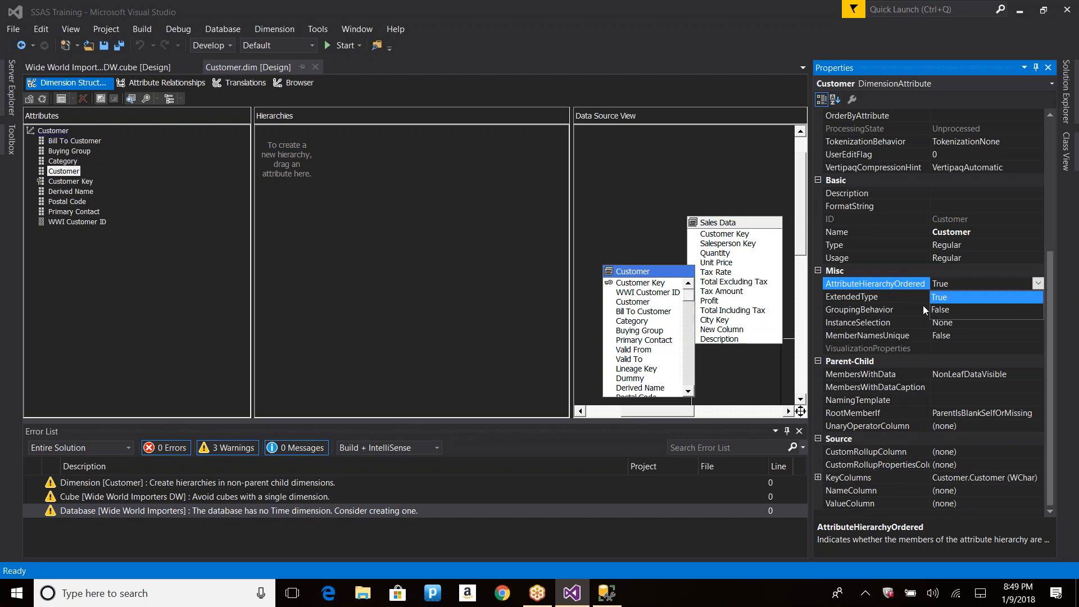
click(939, 310)
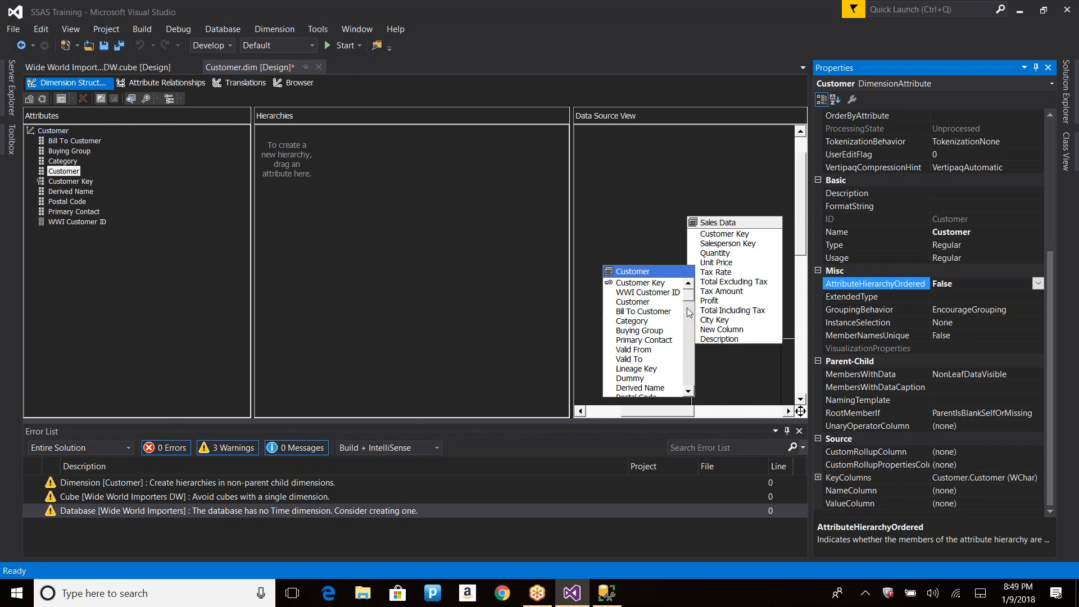
Step: Save the Customer dimension, deploy over the existing database and run Process Update, expanding the dimension's progress details
click(42, 99)
key(Return)
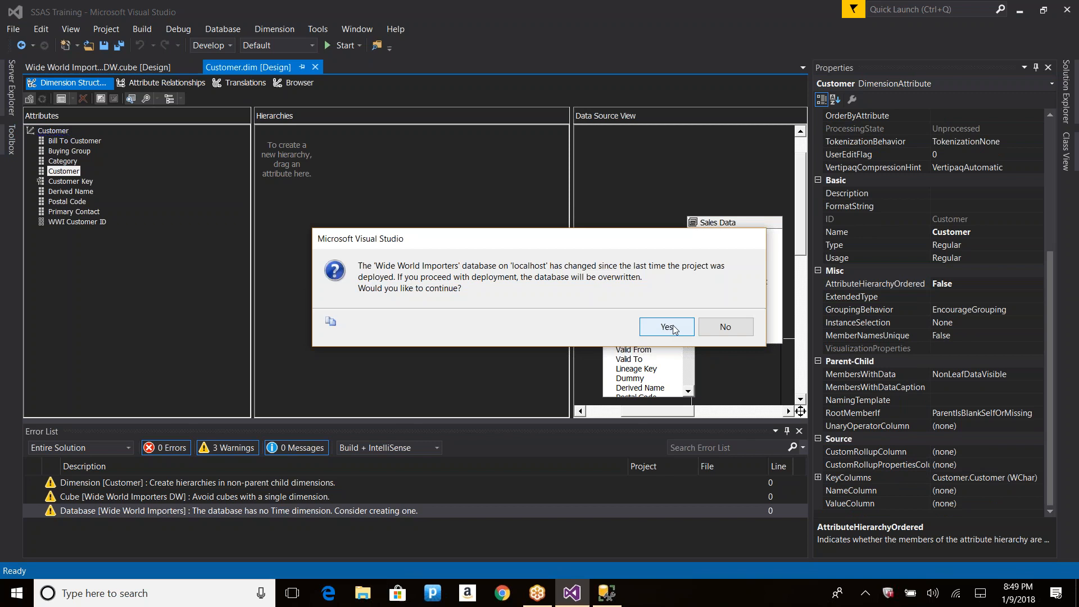
click(667, 327)
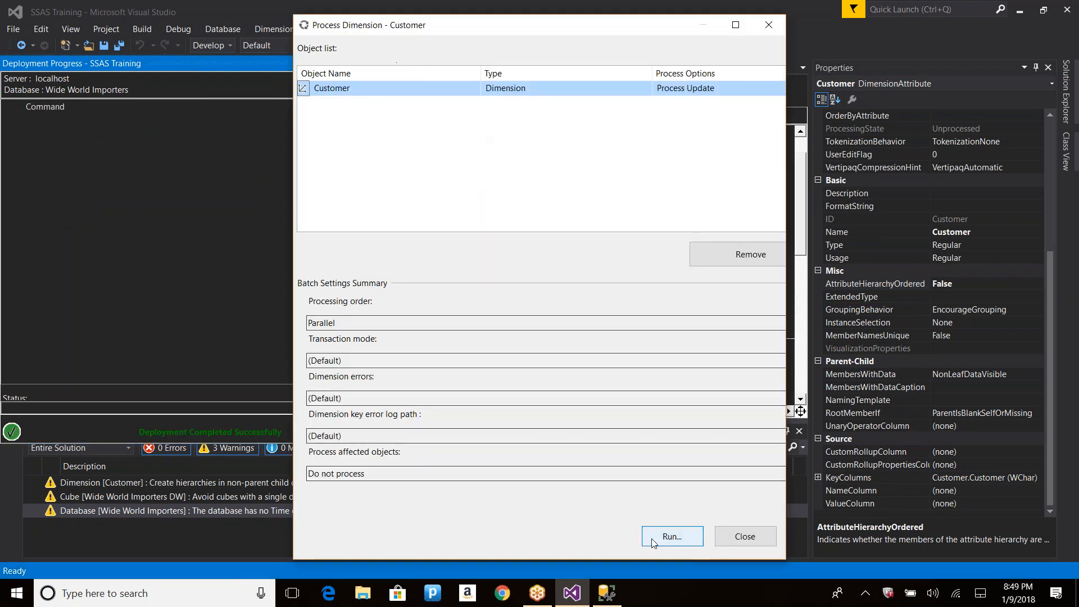
click(654, 540)
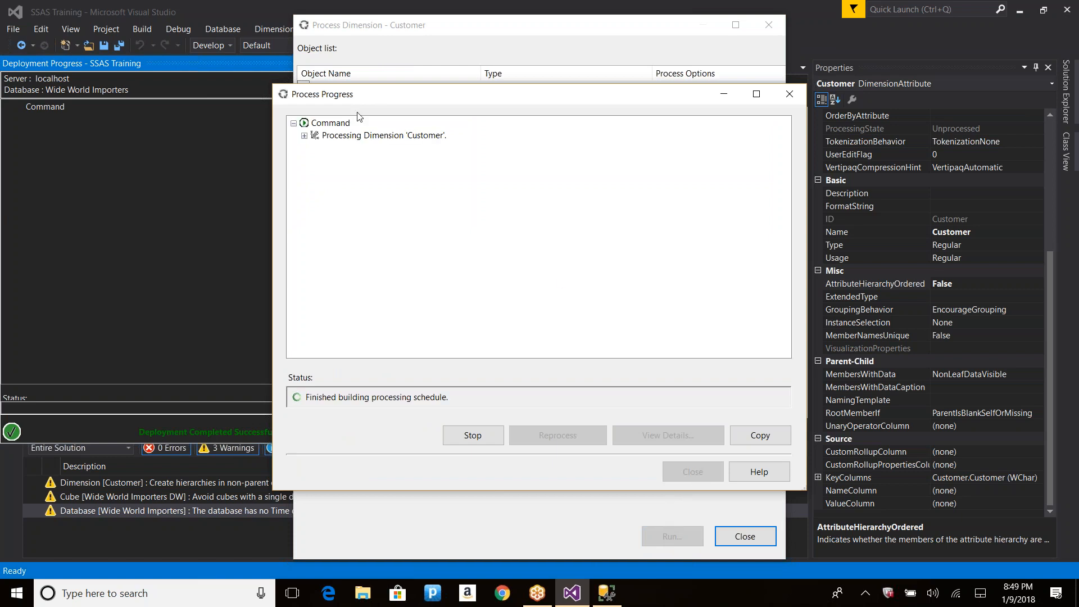
click(303, 137)
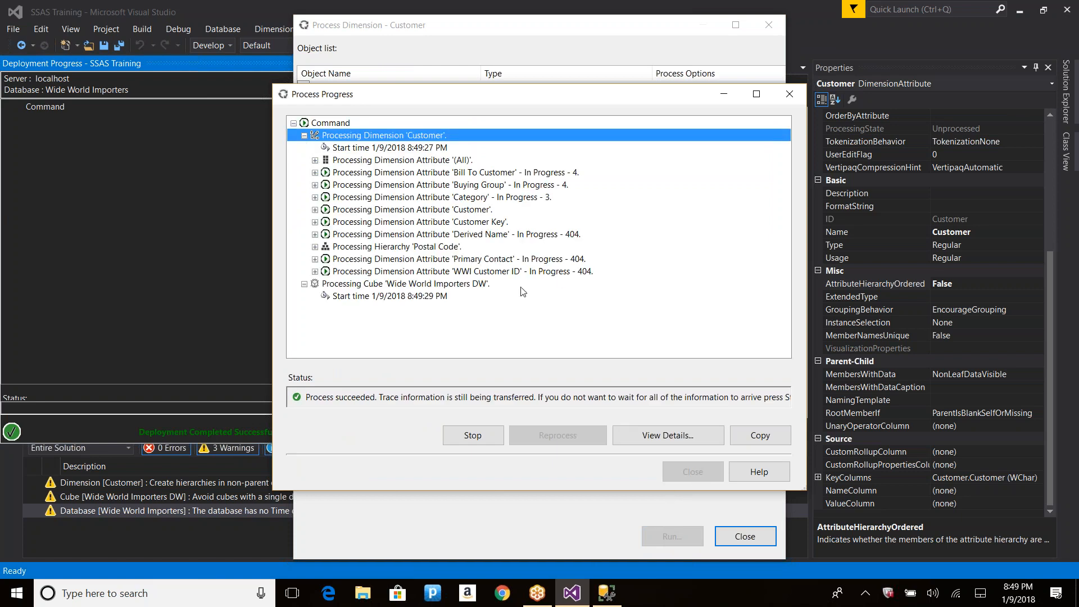
Step: Switch to Management Studio, reload the cube browser and add the Profit measure to a new query
key(alt+Tab)
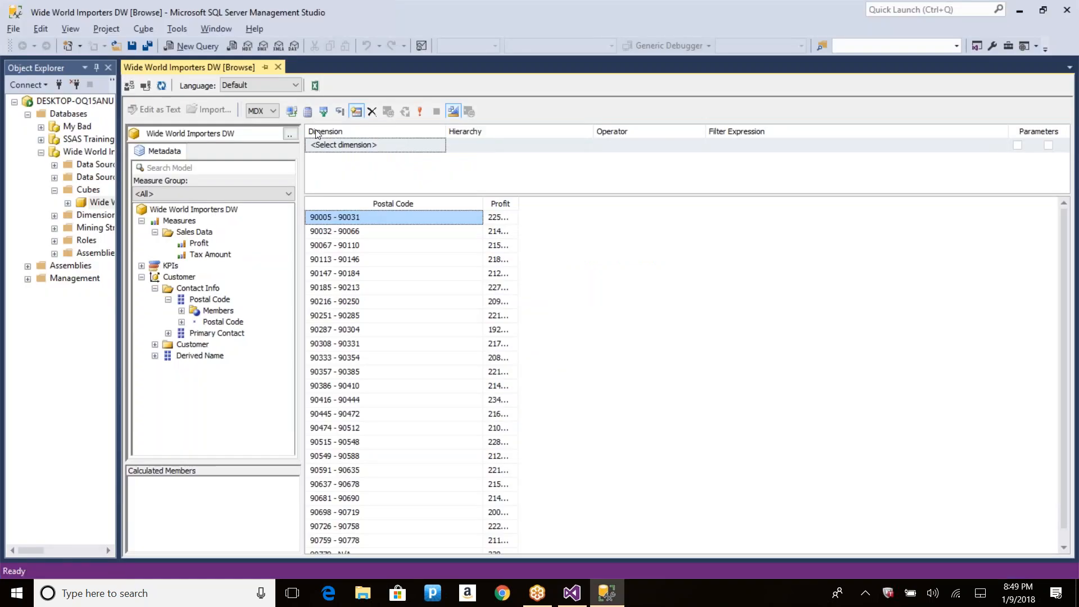
click(145, 86)
click(141, 221)
click(155, 233)
drag(199, 243, 453, 253)
Step: Add the Customer attribute from the Customer folder to the Profit query and execute it
click(142, 278)
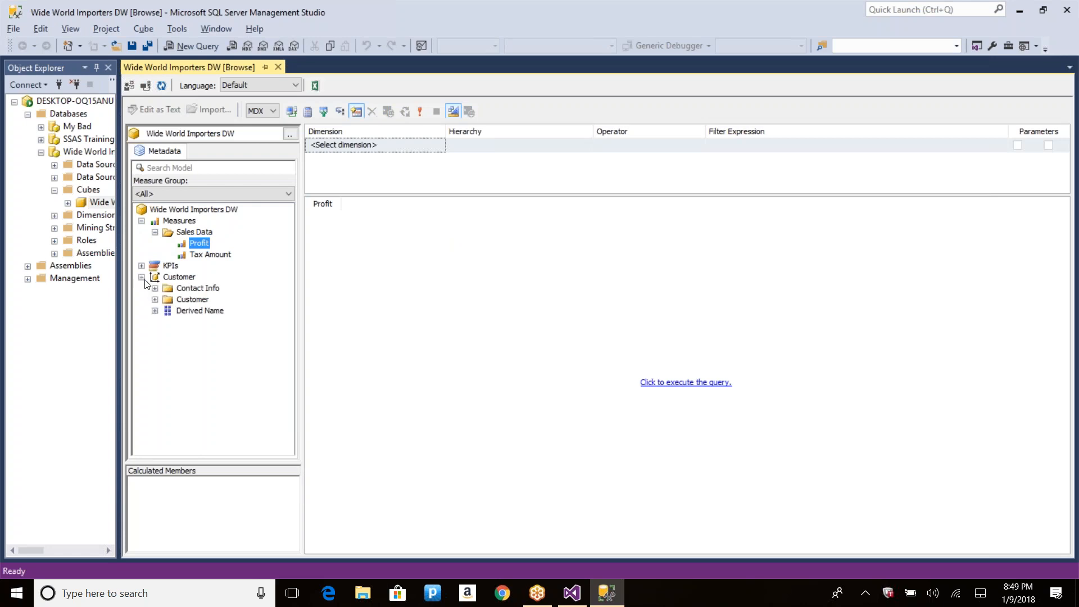
click(155, 299)
drag(206, 344, 310, 335)
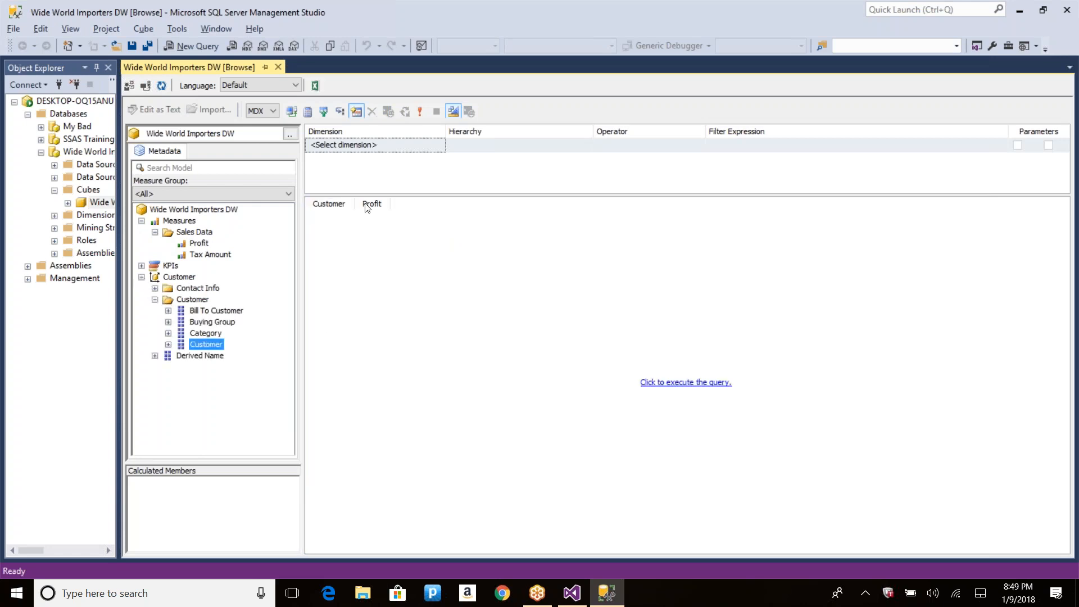
click(693, 380)
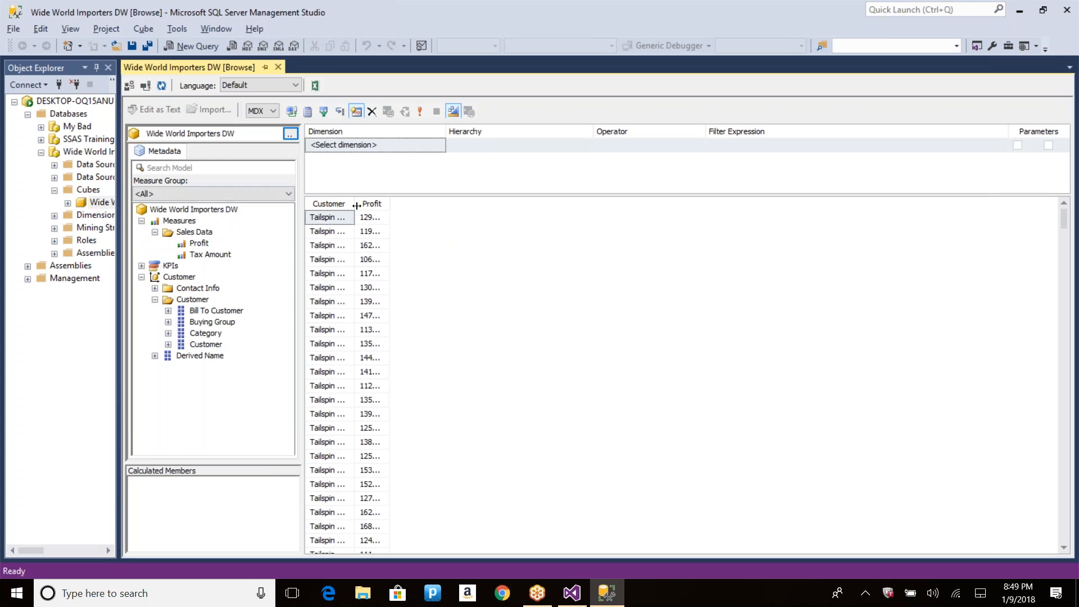
Step: Widen the Customer and Profit columns and examine the order of the customer rows from end to start
drag(355, 204, 622, 197)
drag(1064, 219, 1052, 554)
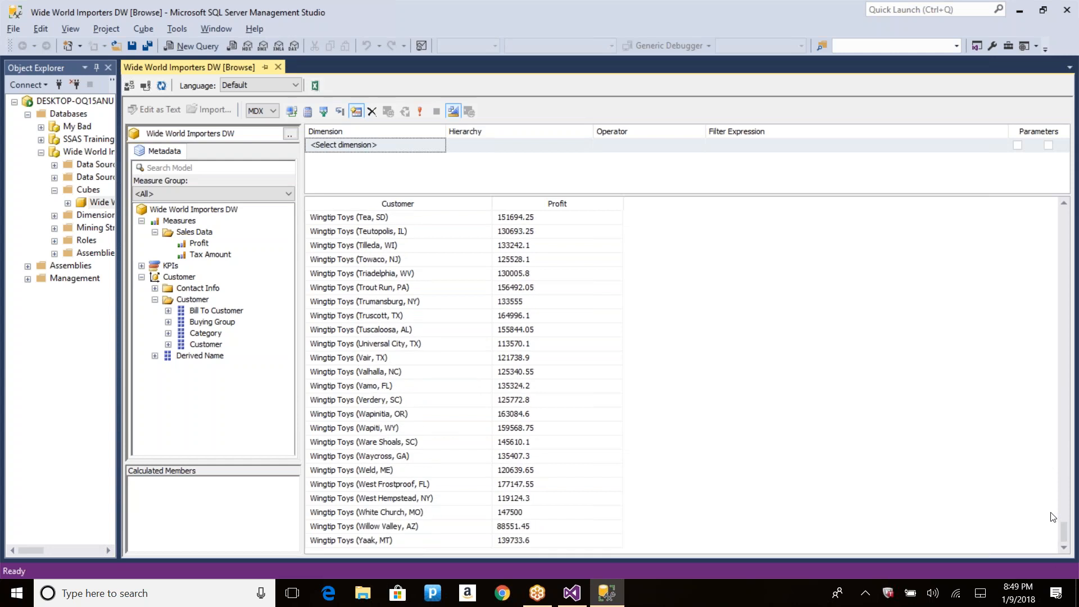
key(alt+Tab)
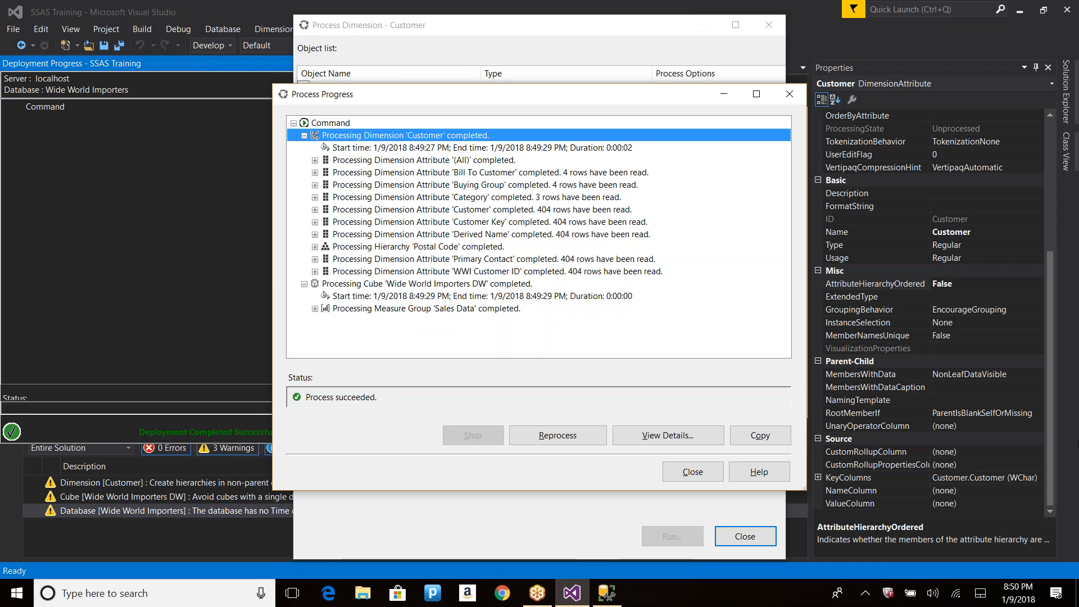
key(alt+Tab)
click(386, 289)
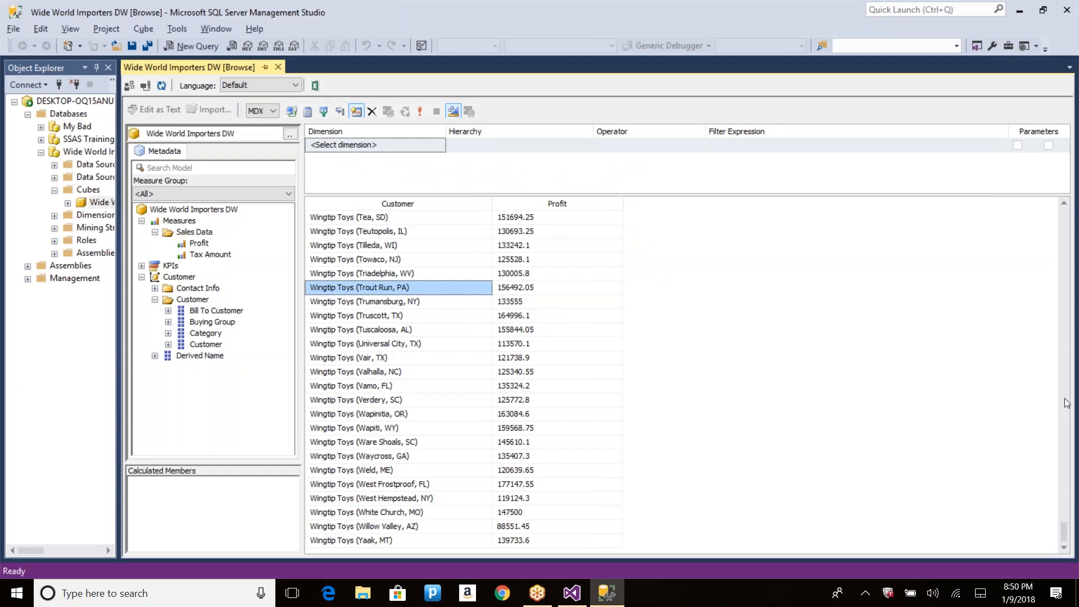
drag(1064, 534, 1063, 216)
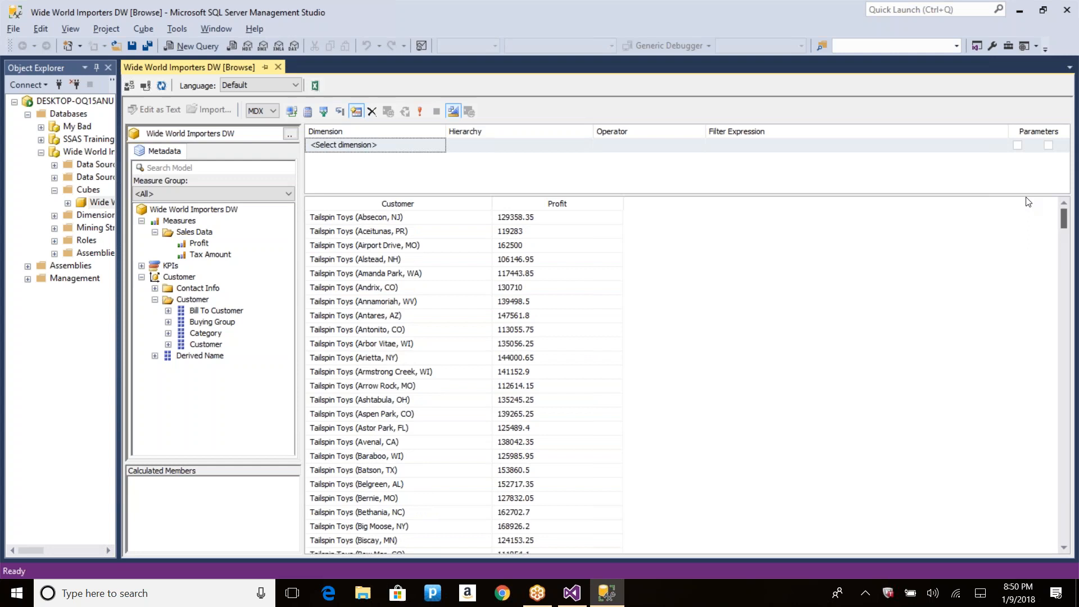
scroll(410, 423, down, 6)
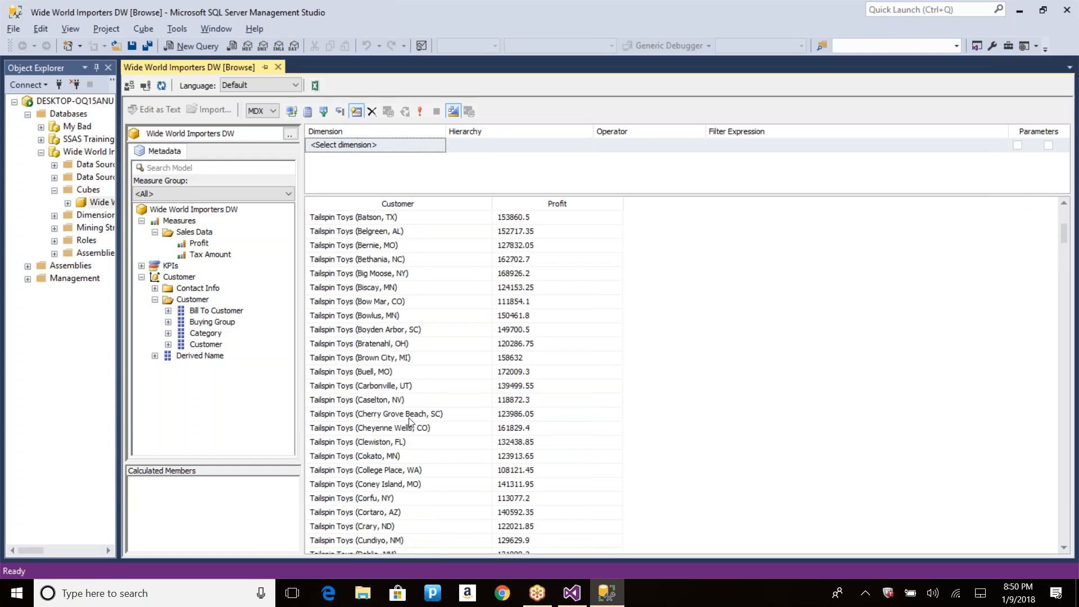
Step: Return to Visual Studio, launch Excel and create a blank workbook
key(alt+Tab)
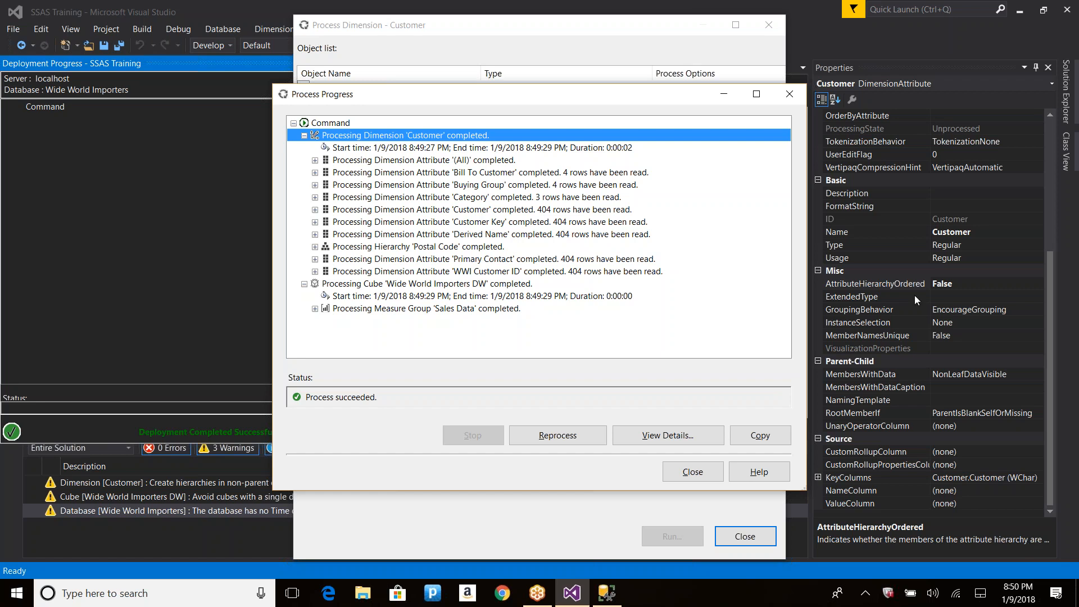
click(1015, 283)
key(super+r)
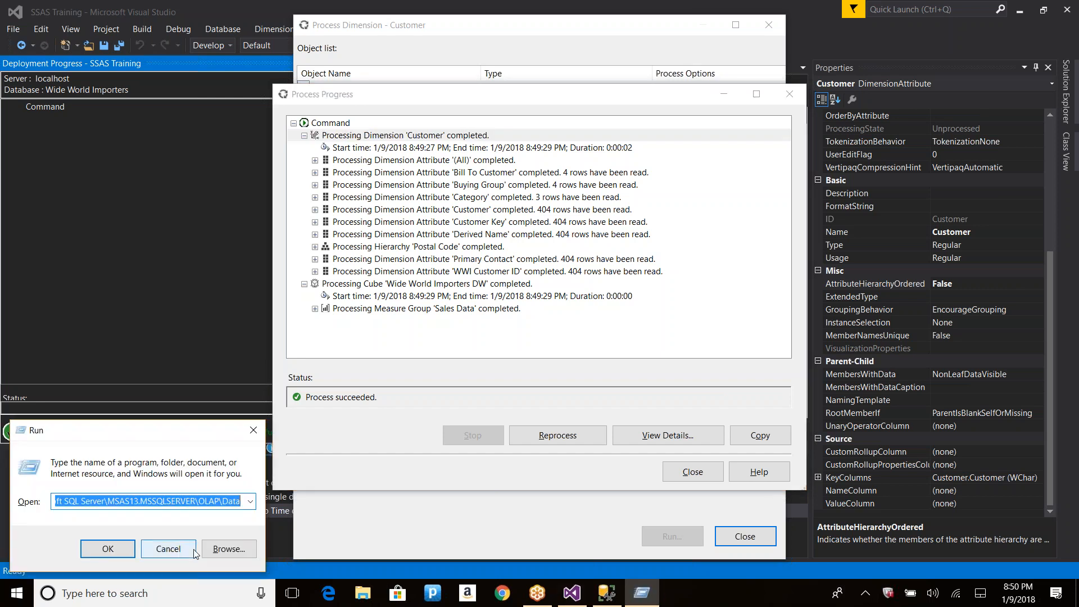
text(excel)
key(Return)
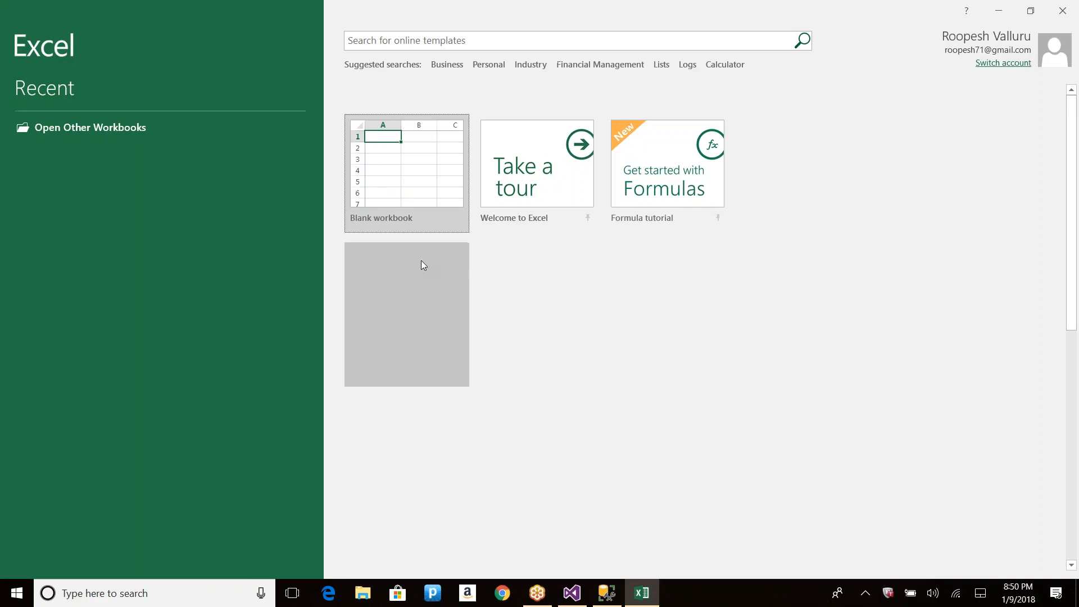
click(400, 173)
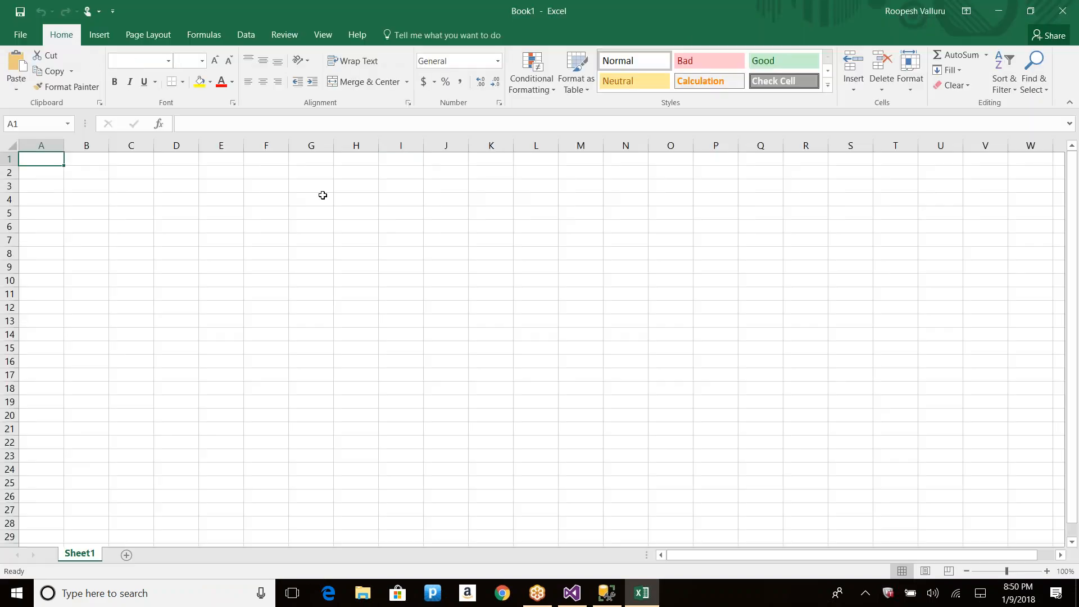
Step: Enter the heading Customer in cell D3 and three sample customer first names in D4 to D6
click(167, 184)
text(Customer)
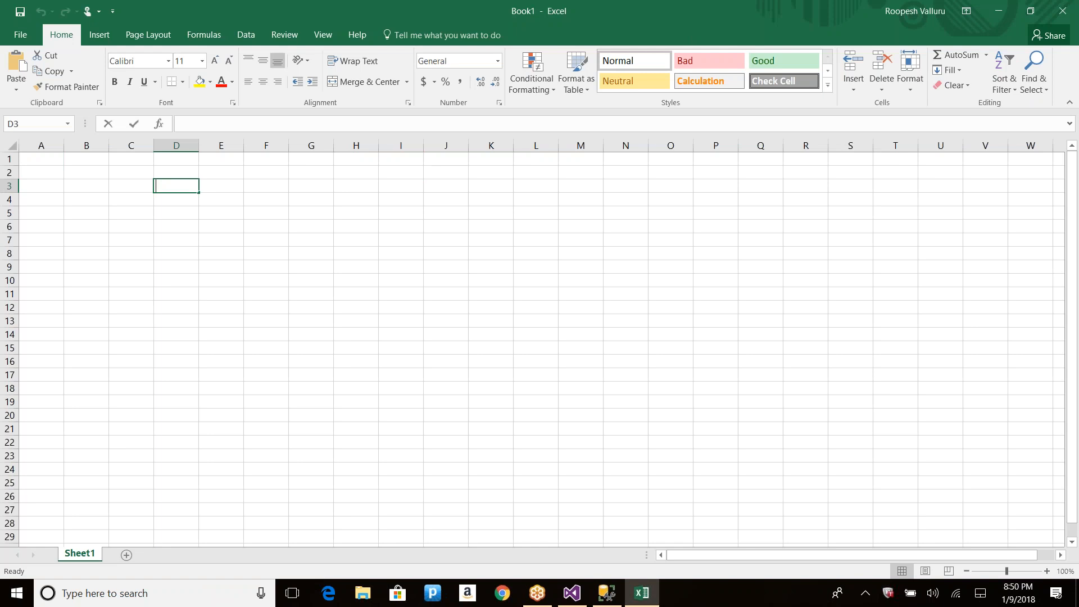
key(Return)
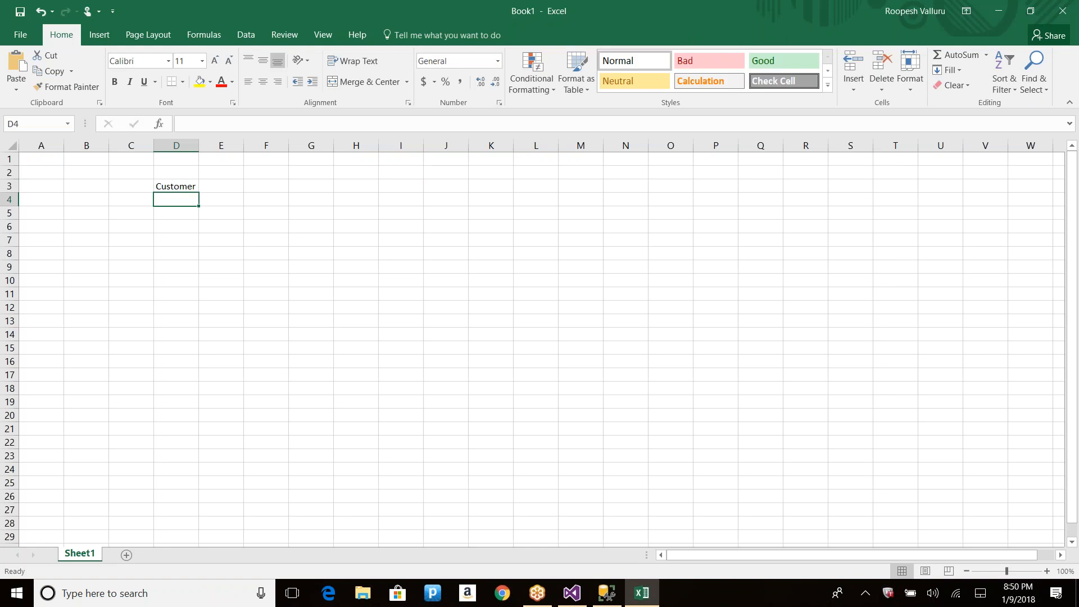
text(Vinay)
key(Return)
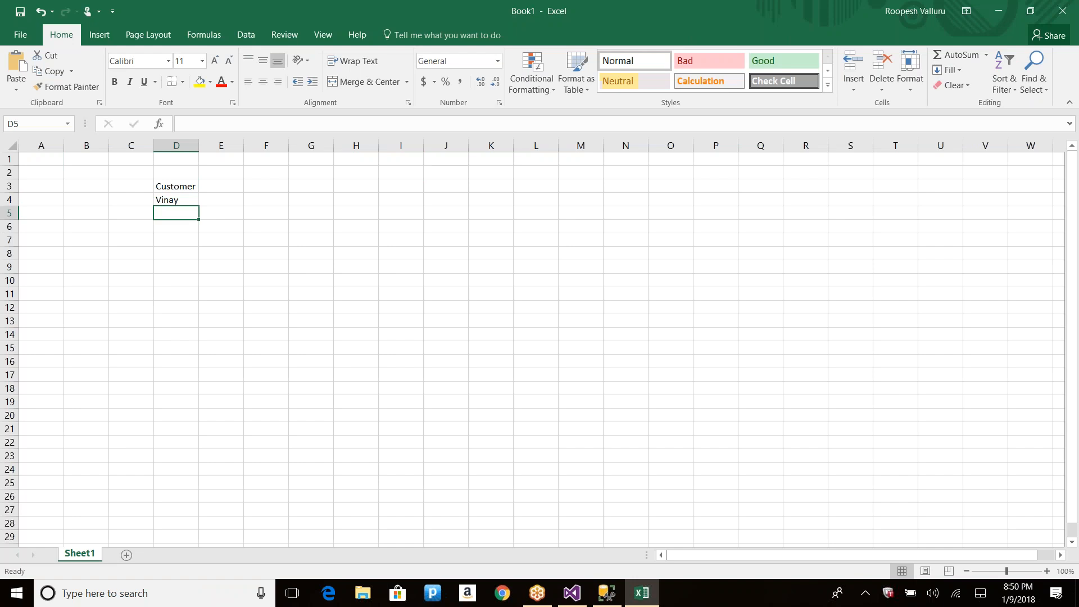
text(Roopesh)
key(Return)
text(Anil)
key(Return)
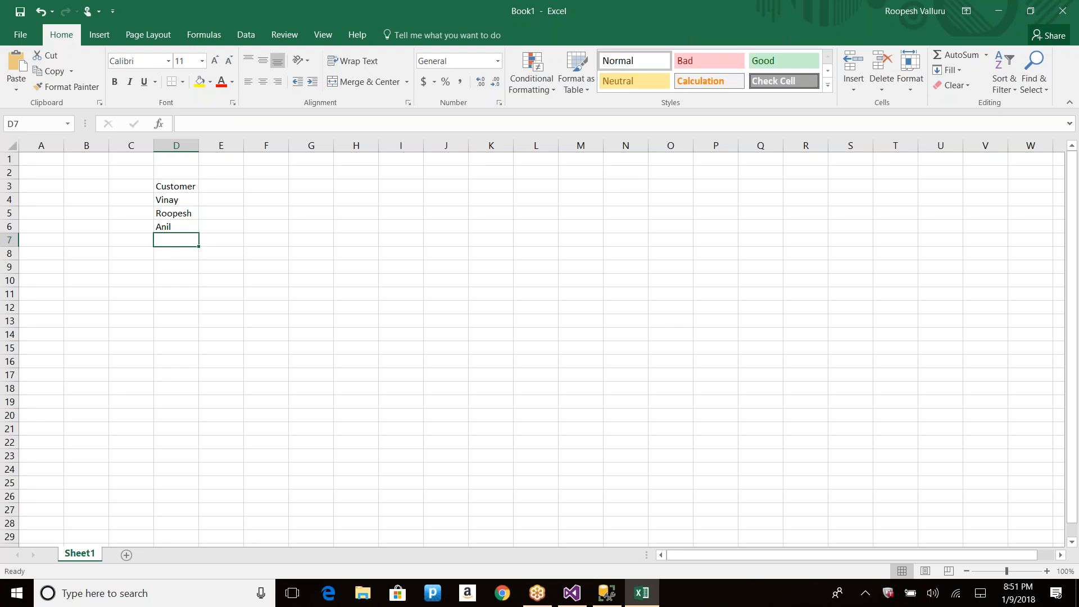
Step: Enter the three sample customer first names in alphabetical order in cells H4 to H6
click(358, 202)
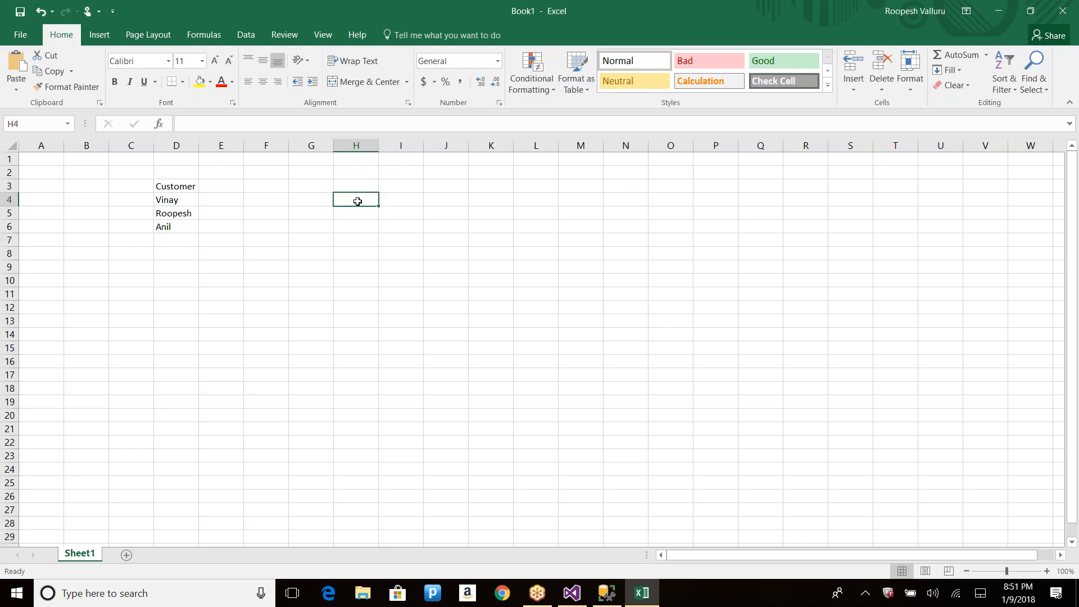
text(Anil)
key(Return)
text(Roopesh)
key(Return)
text(Vi)
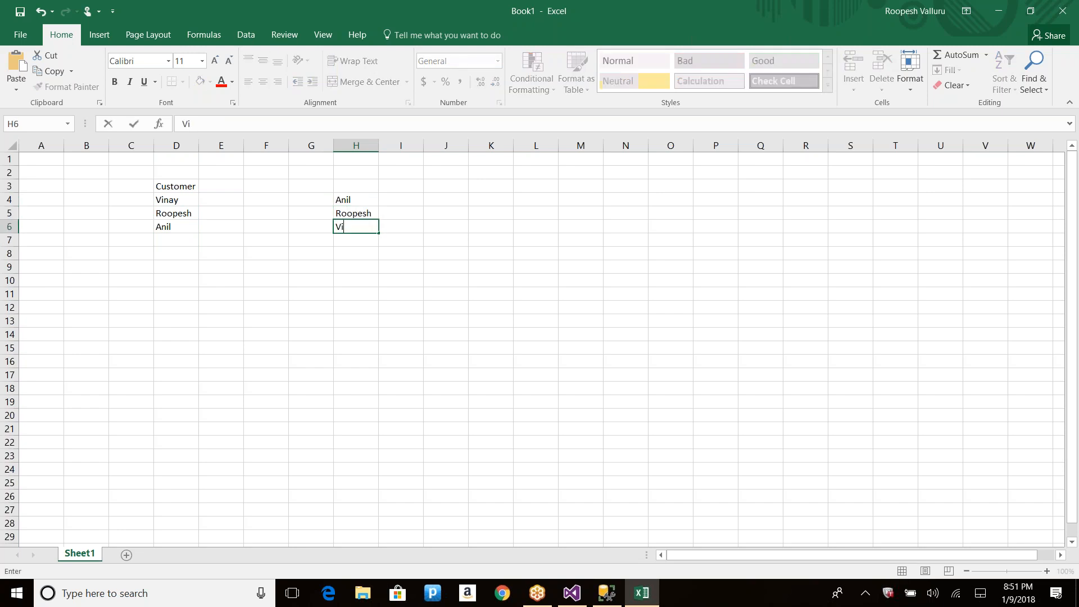
text(nay)
Step: Copy the unsorted customer names from D4:D6 into column I, starting at cell I4
drag(162, 198, 166, 226)
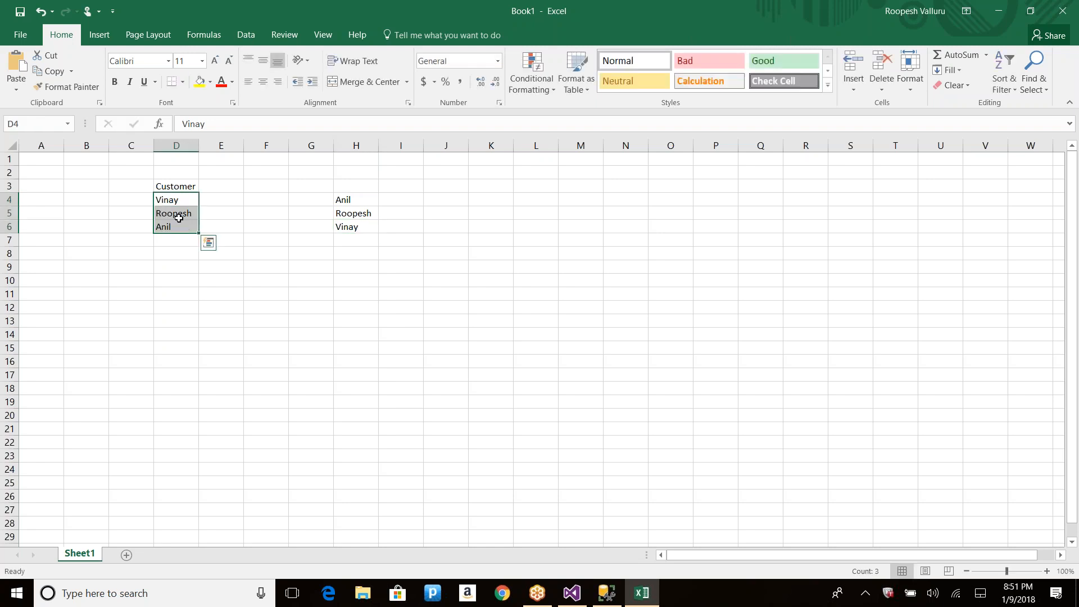
key(ctrl+c)
click(410, 200)
key(ctrl+v)
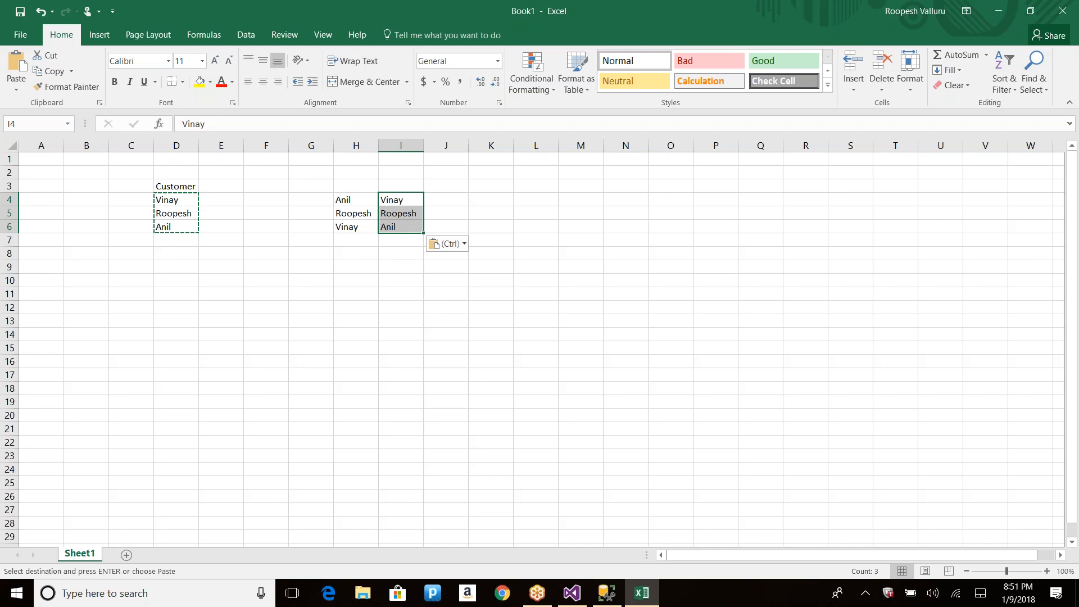
Step: Switch to Visual Studio and select the SQL query under the Primary Contact attribute in the processing results
key(alt+Tab)
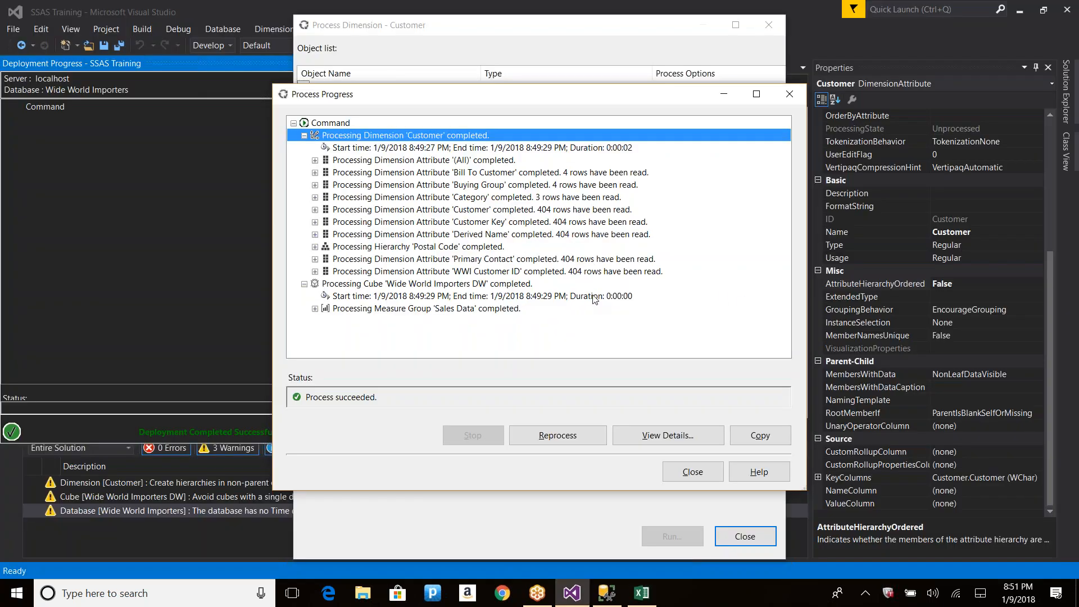
click(315, 259)
click(325, 285)
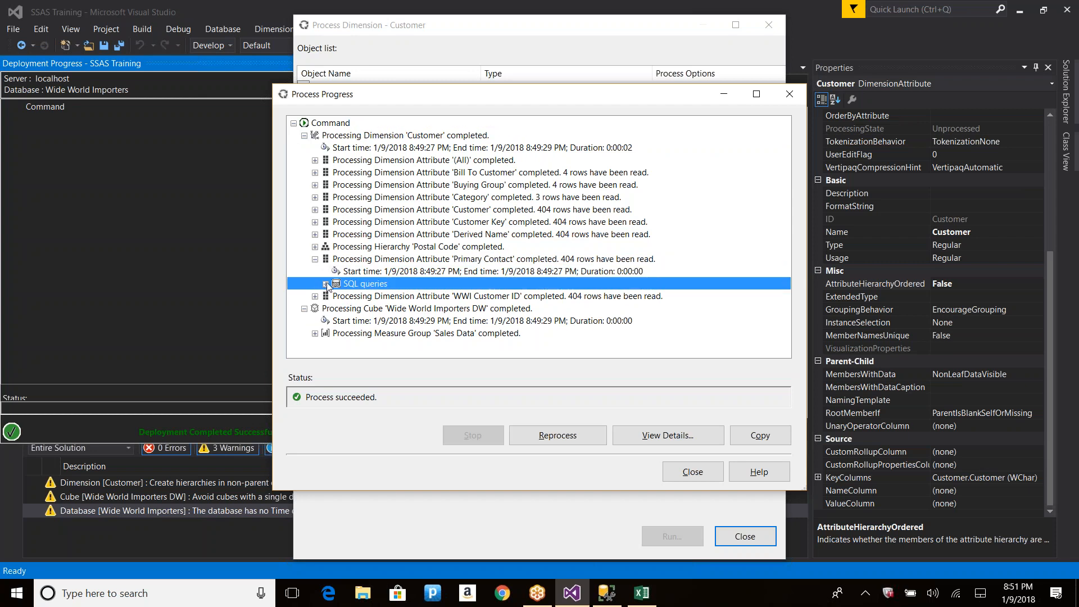
click(326, 285)
click(452, 294)
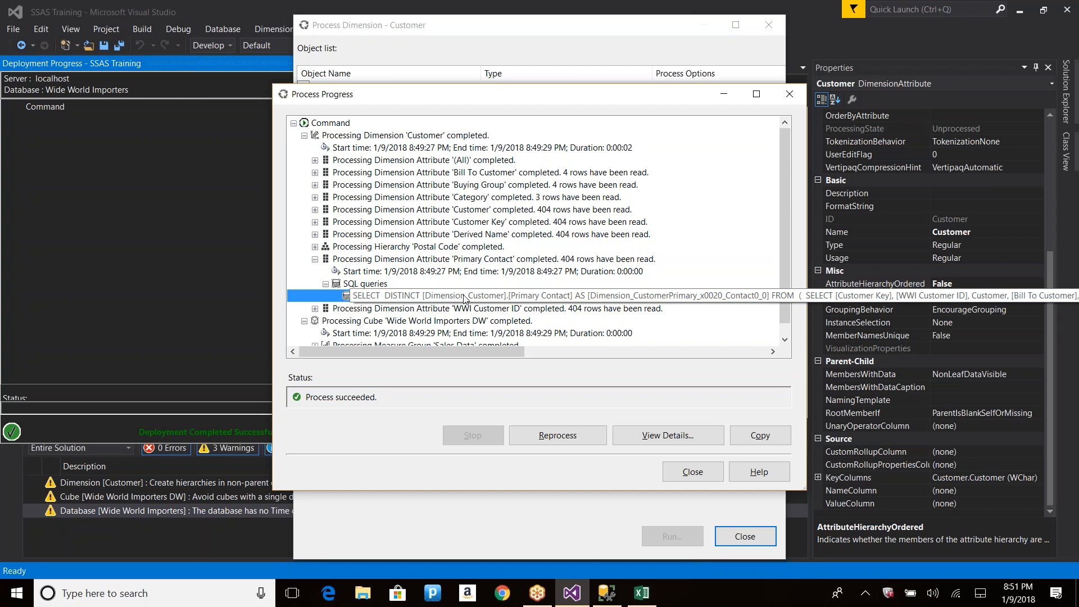
Step: Switch to SQL Server Management Studio and connect Object Explorer to the local database engine
key(alt+Tab)
key(alt+Tab)
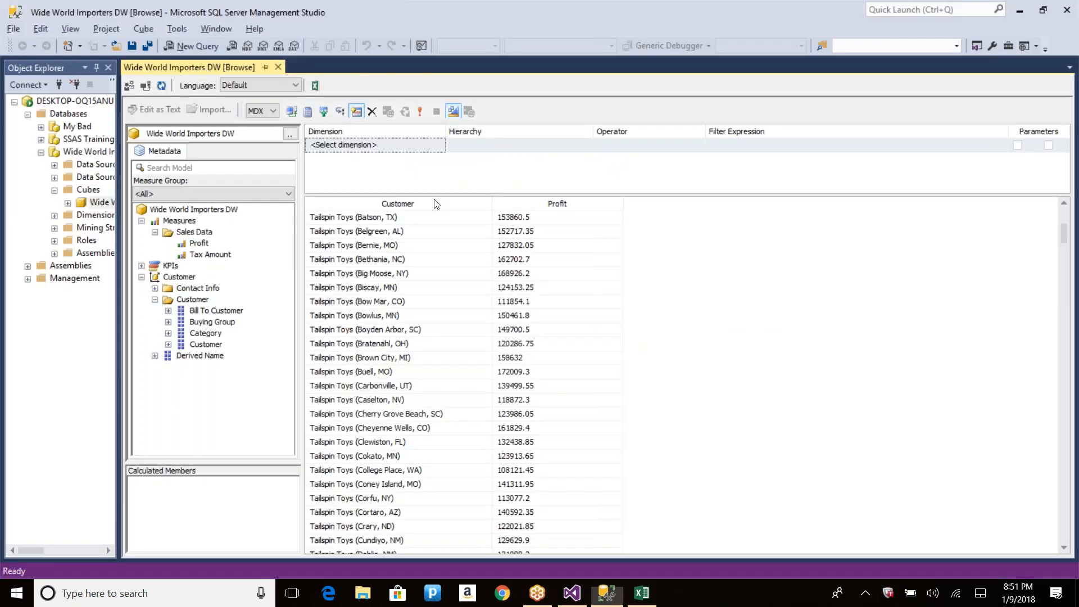
key(ctrl+Tab)
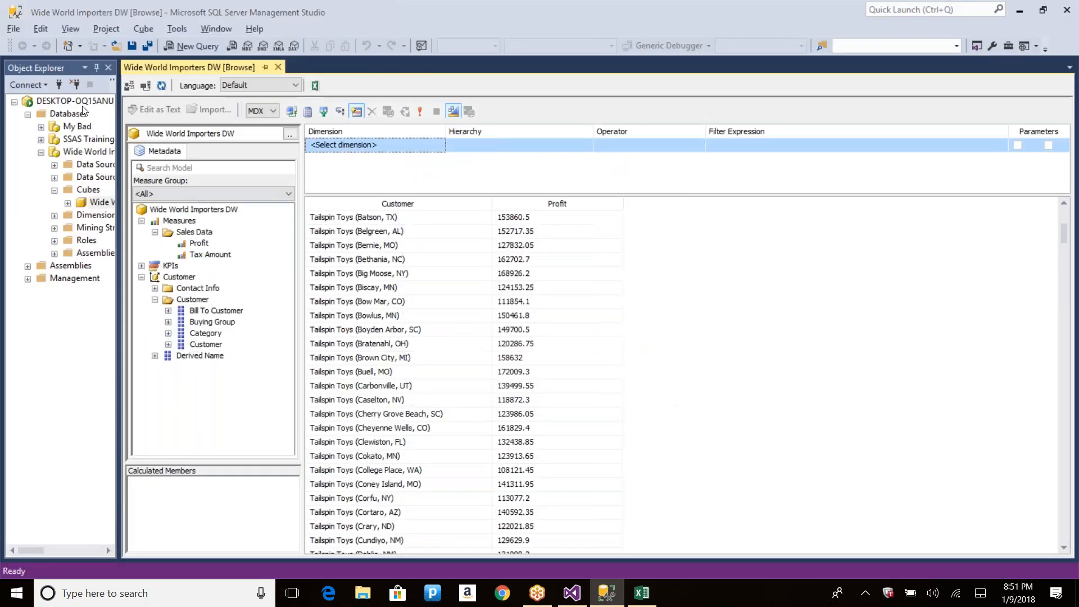
click(59, 84)
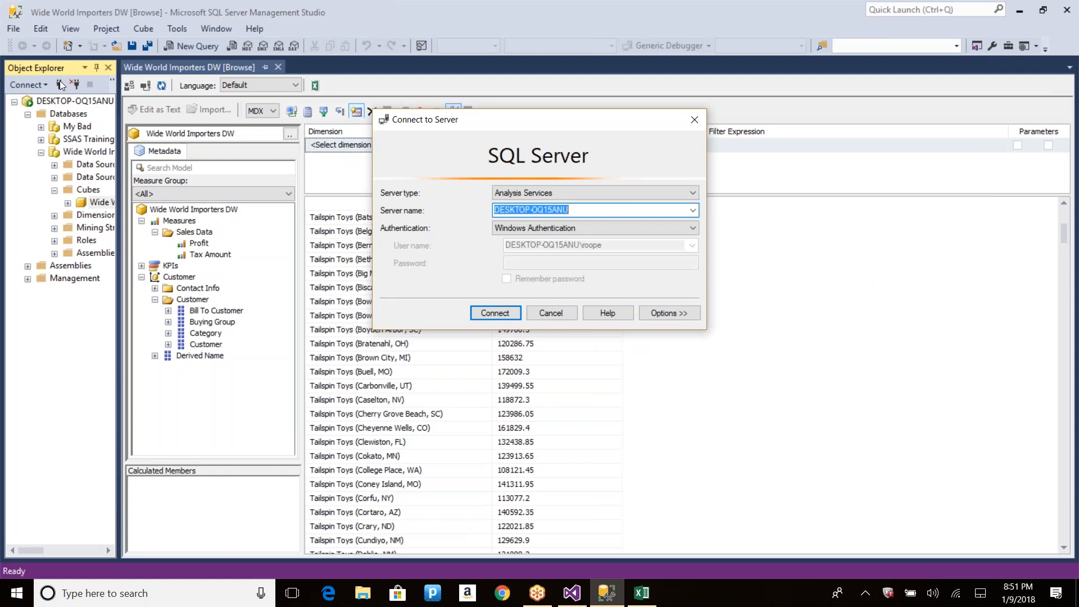
text(d)
key(Down)
key(shift+Tab)
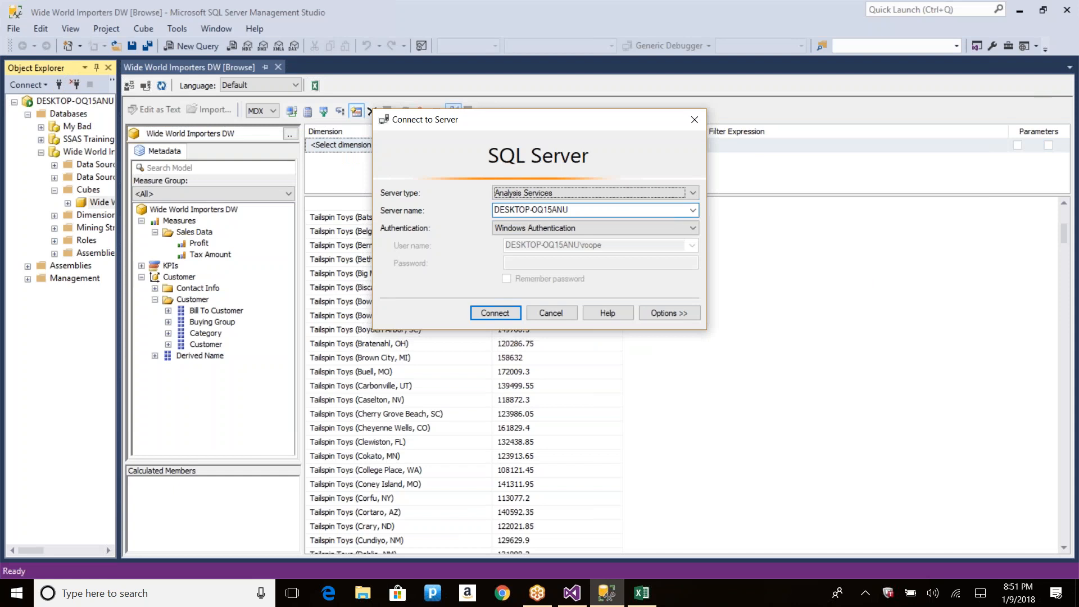
key(Up)
key(Return)
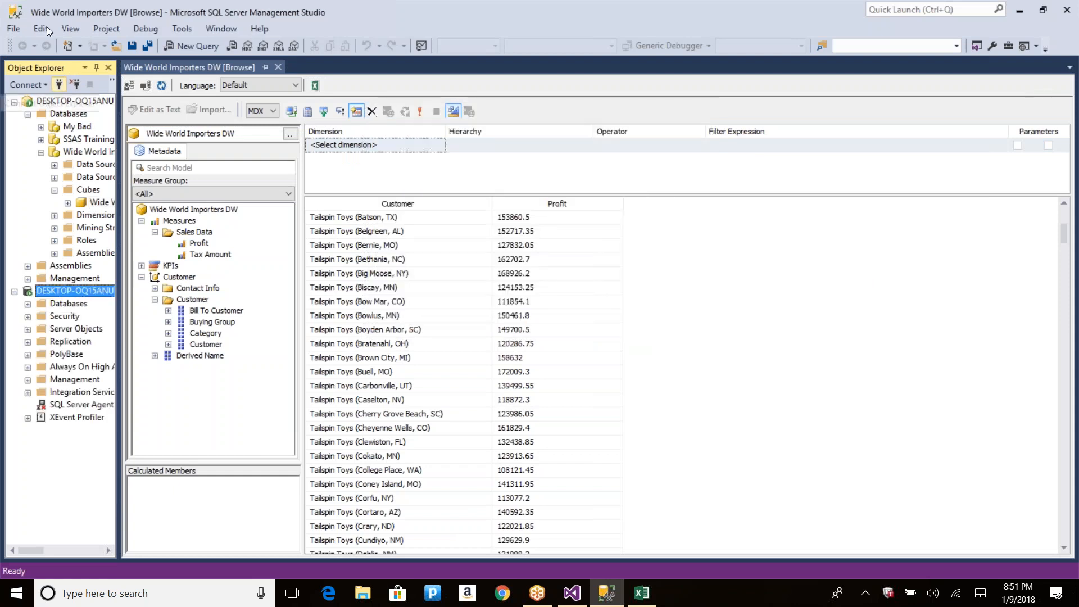
Step: Open a new query against the Wide World Importers DW database
click(191, 46)
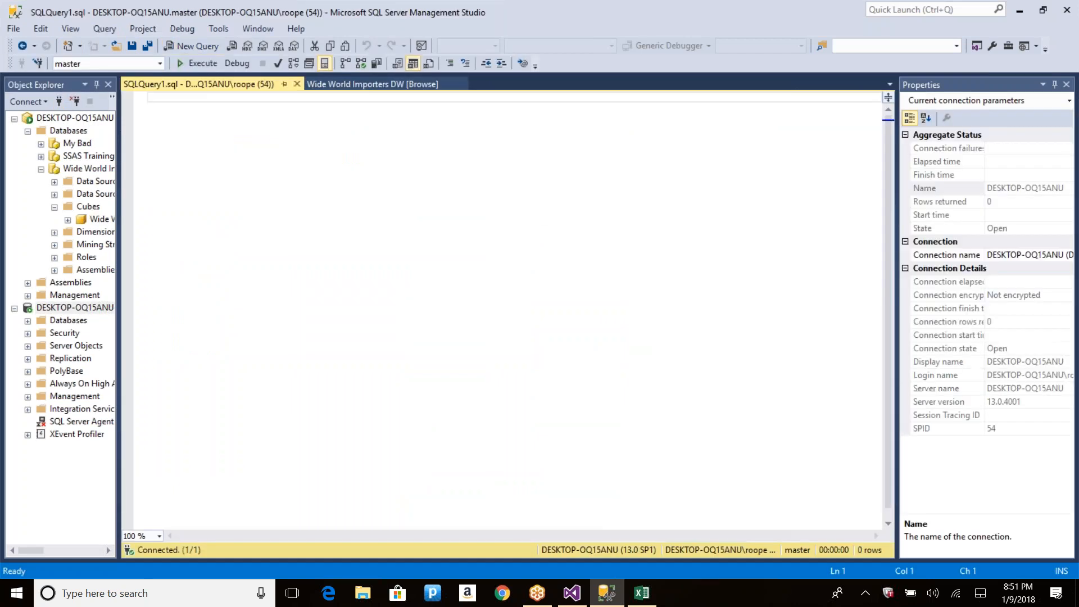
click(160, 64)
click(100, 144)
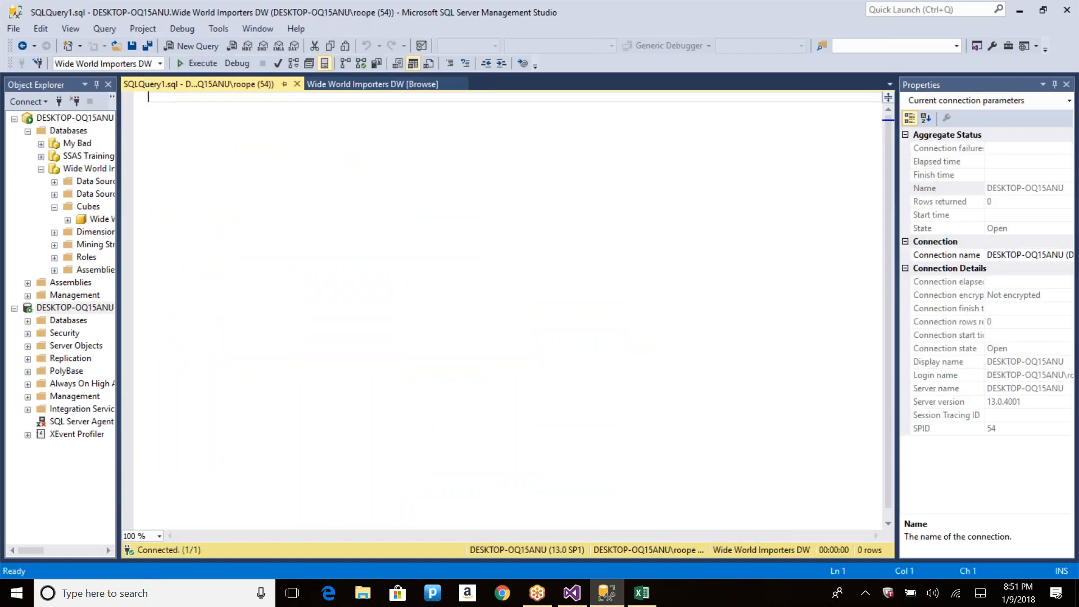
Step: Try to paste and execute the clipboard contents in the new query
key(ctrl+v)
key(F5)
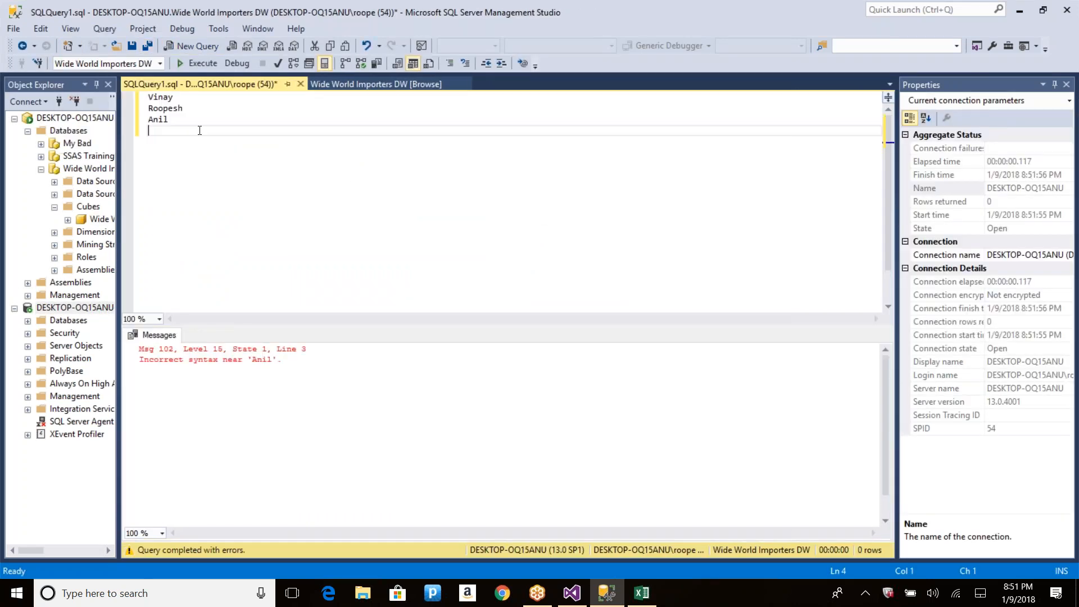
Step: Return to Visual Studio and copy the full Primary Contact SQL statement from the query's details
key(alt+Tab)
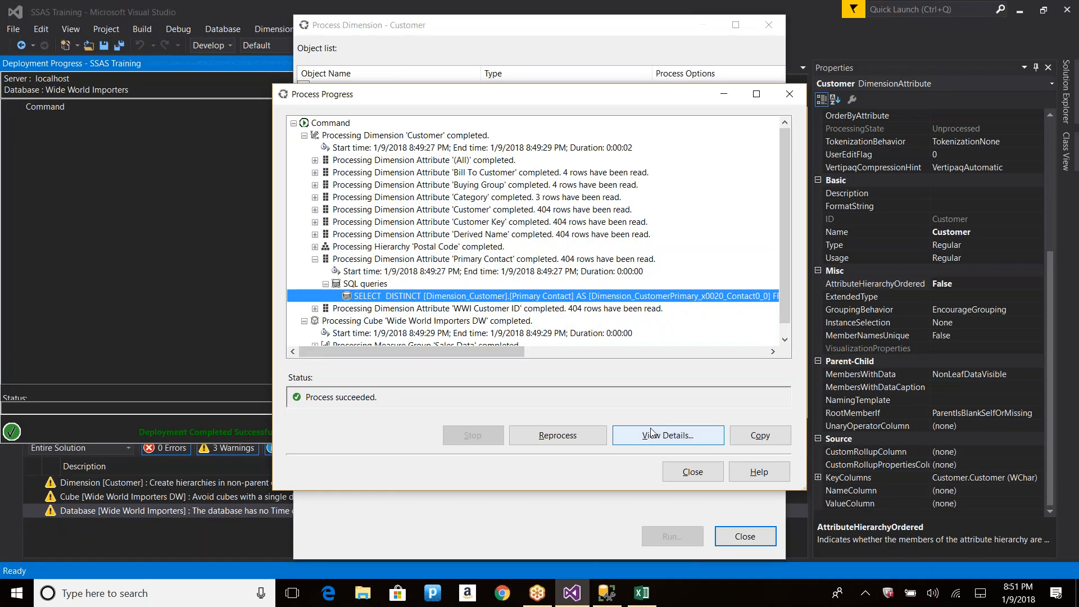
click(651, 435)
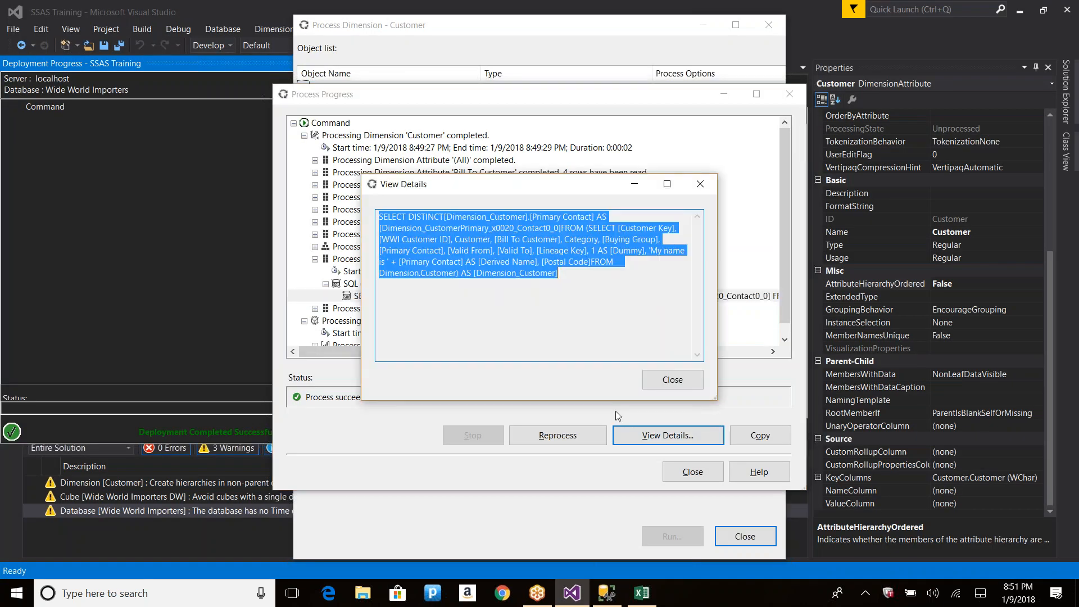
right_click(529, 259)
click(383, 294)
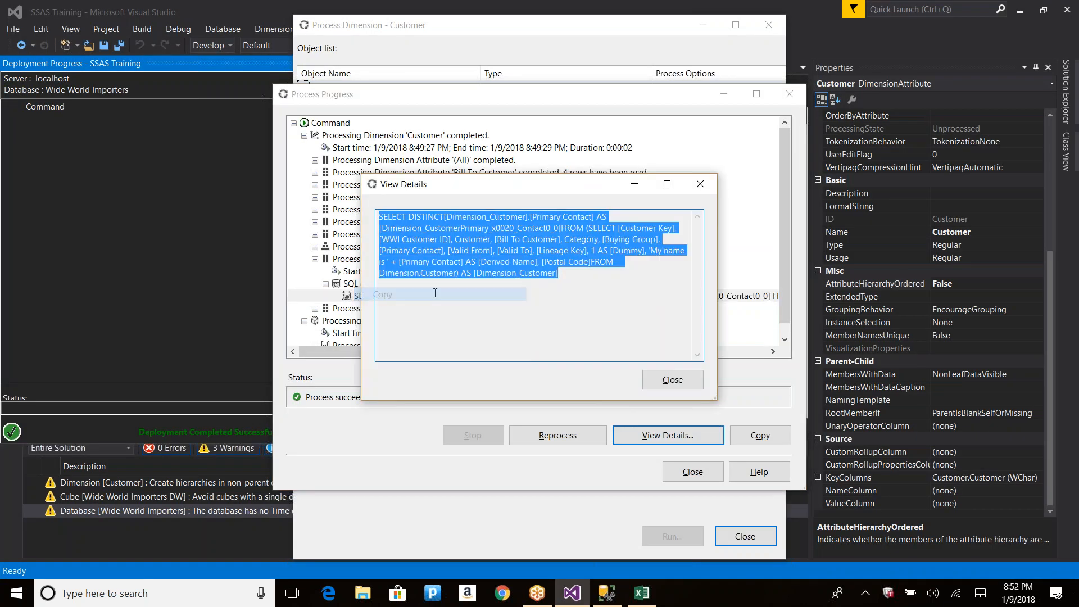
Step: Replace the Management Studio query text with the copied statement, execute it, and examine the contacts through to the last row
key(alt+Tab)
key(ctrl+a)
key(ctrl+v)
key(F5)
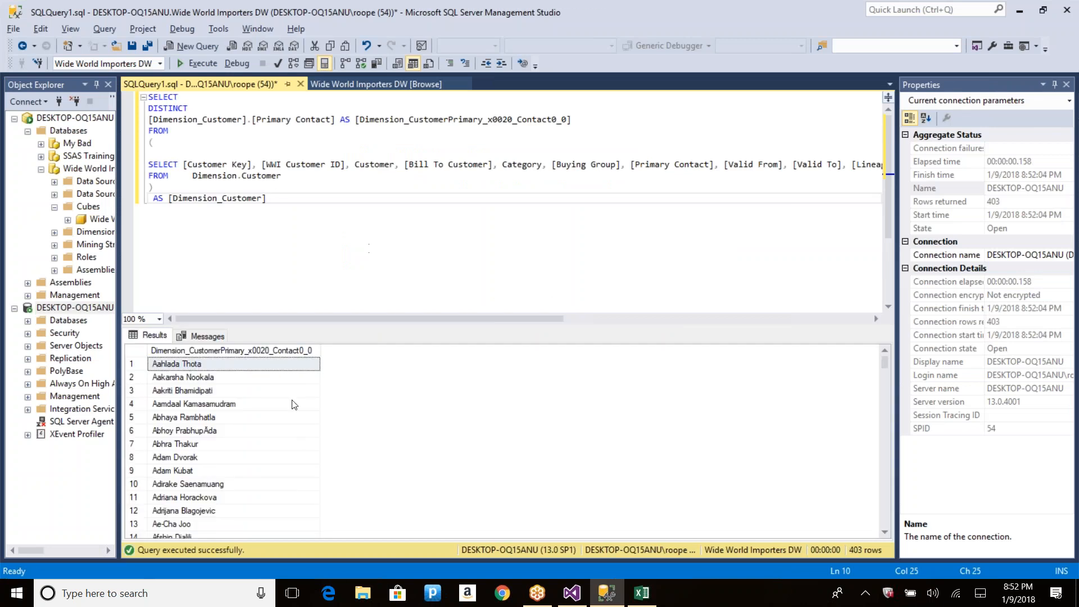
click(268, 378)
drag(886, 365, 884, 521)
Step: Add the statement "select * from Dimension.Customer" below the existing query and execute only that statement
click(431, 258)
key(Return)
key(Return)
key(Return)
text(selec)
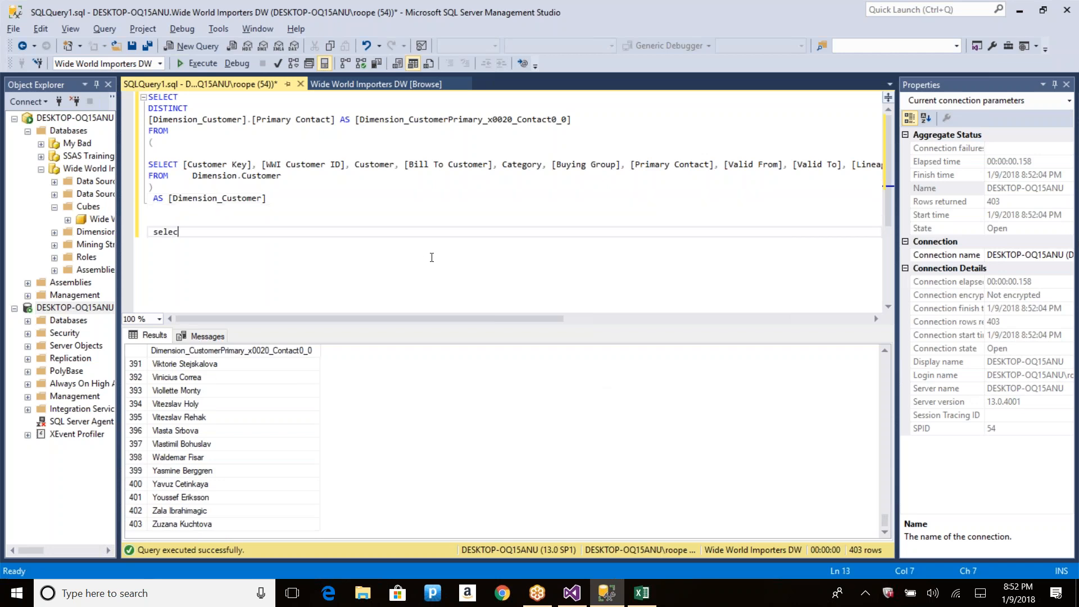
text(t * from )
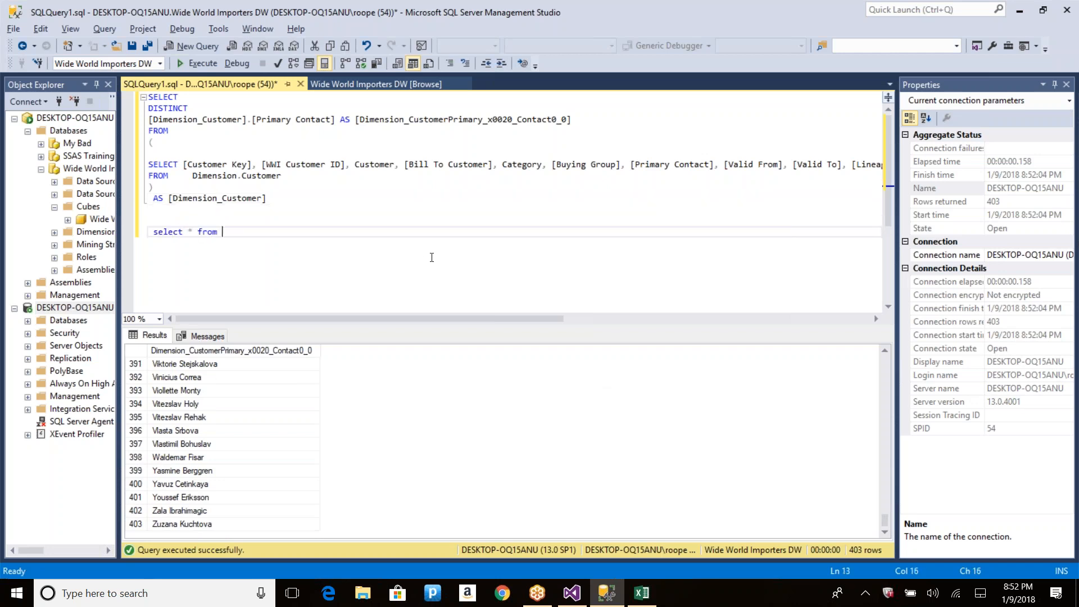
text(dime)
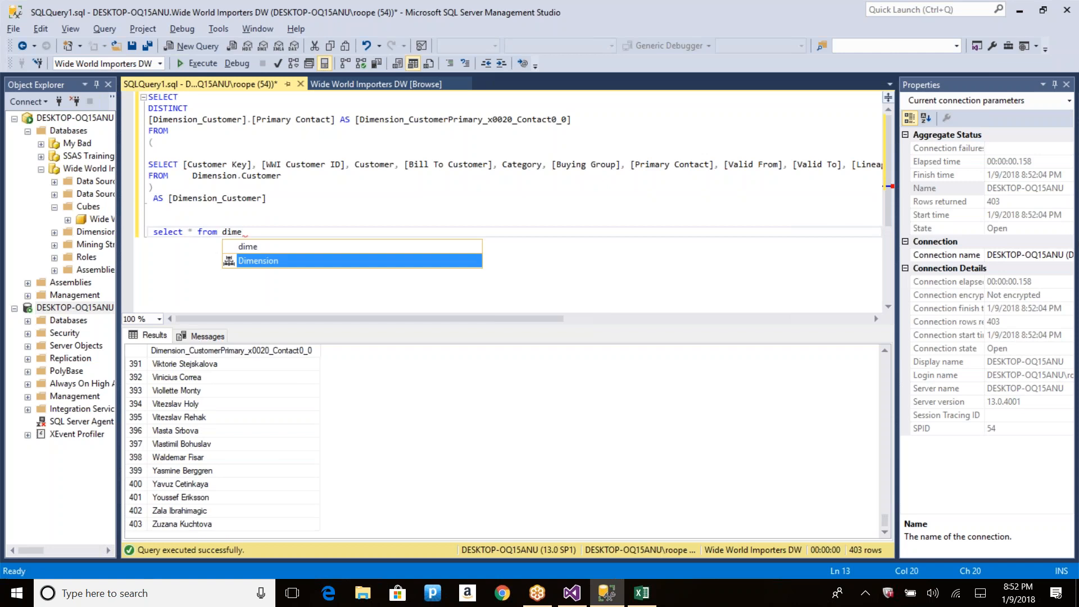
text(nsion.Customer)
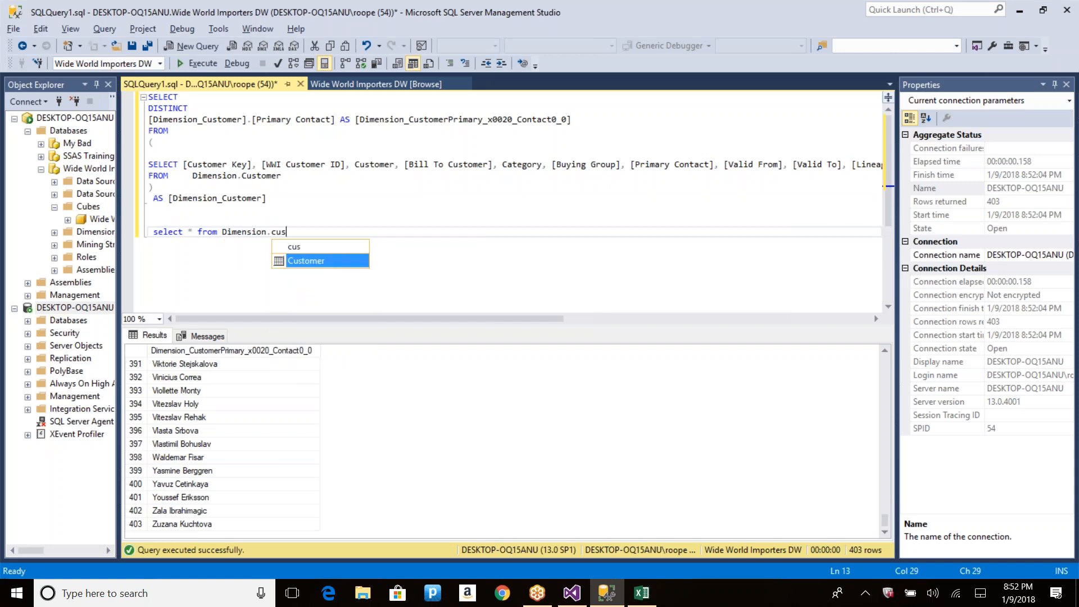
key(shift+Home)
key(F5)
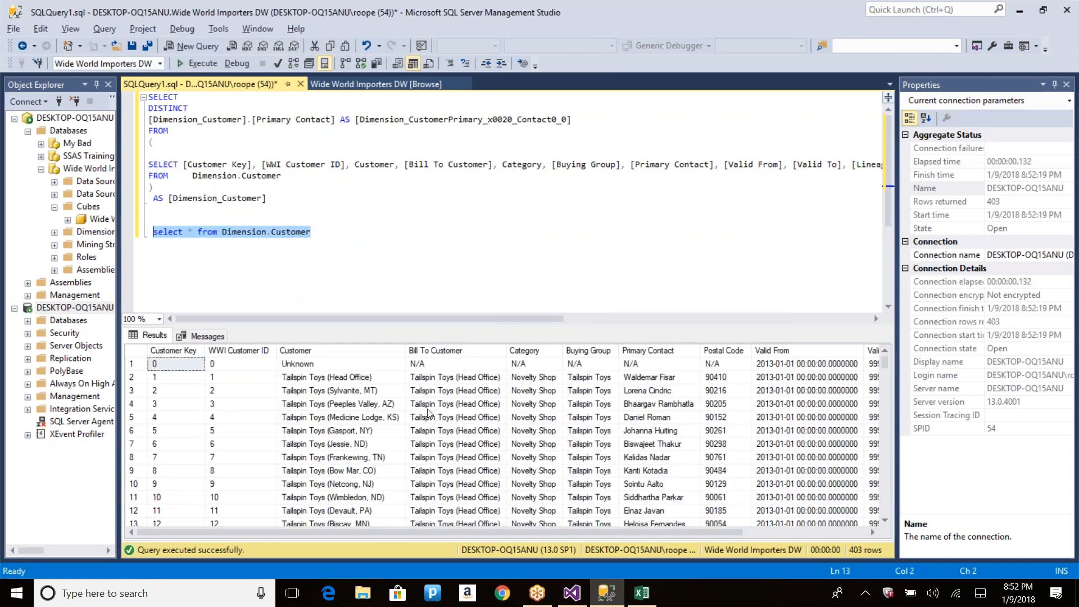
Step: Examine the Customer table's result columns through Lineage Key and back to Primary Contact
click(442, 403)
key(Right)
key(Right)
key(Right)
key(Right)
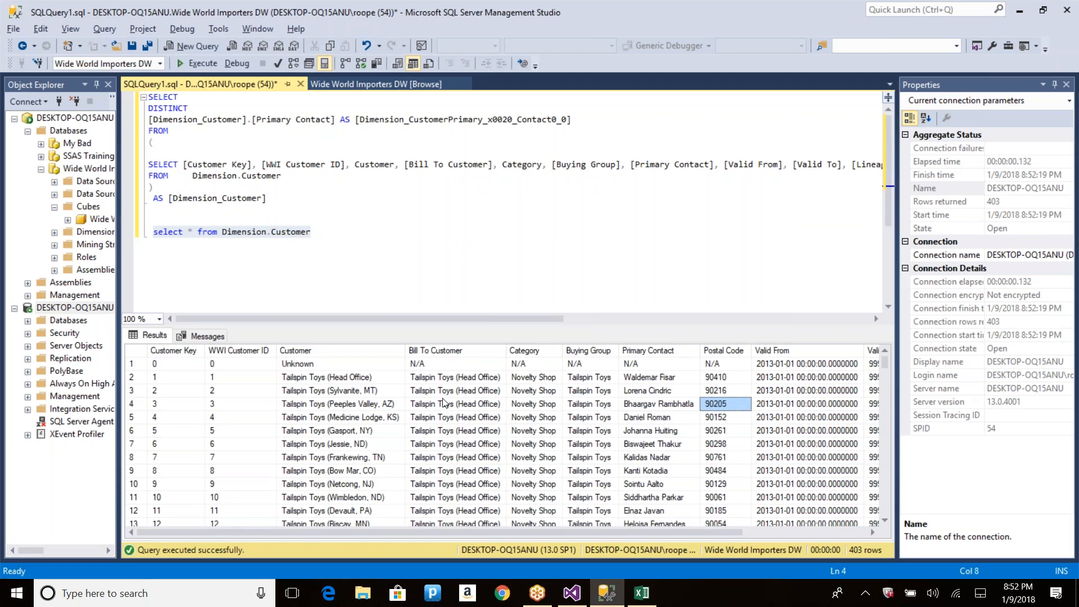
key(Right)
key(Right)
key(Right)
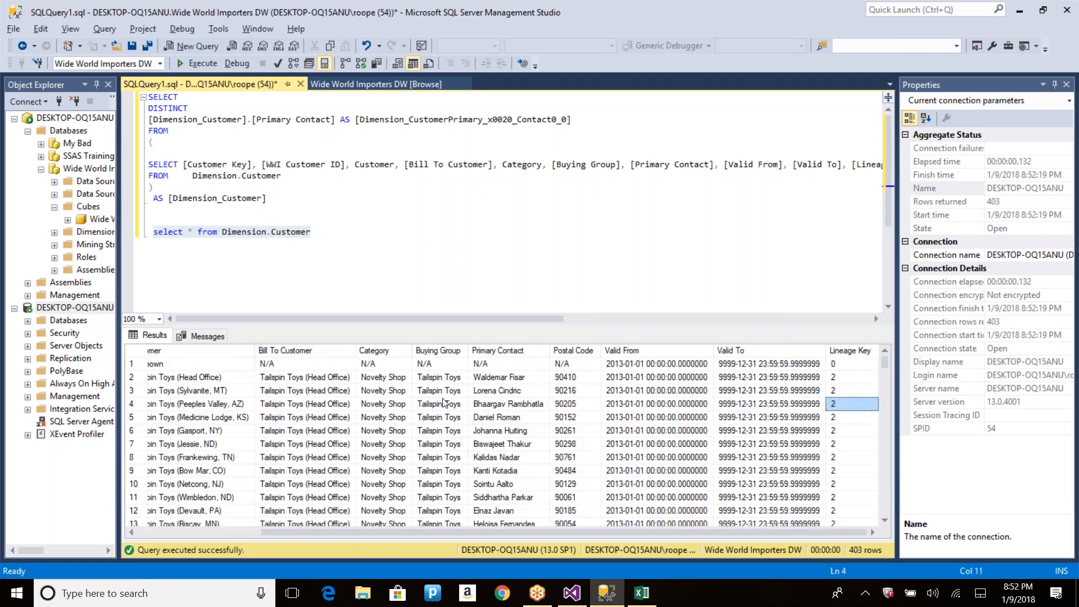
key(Left)
key(Left)
key(Left)
key(Left)
key(Left)
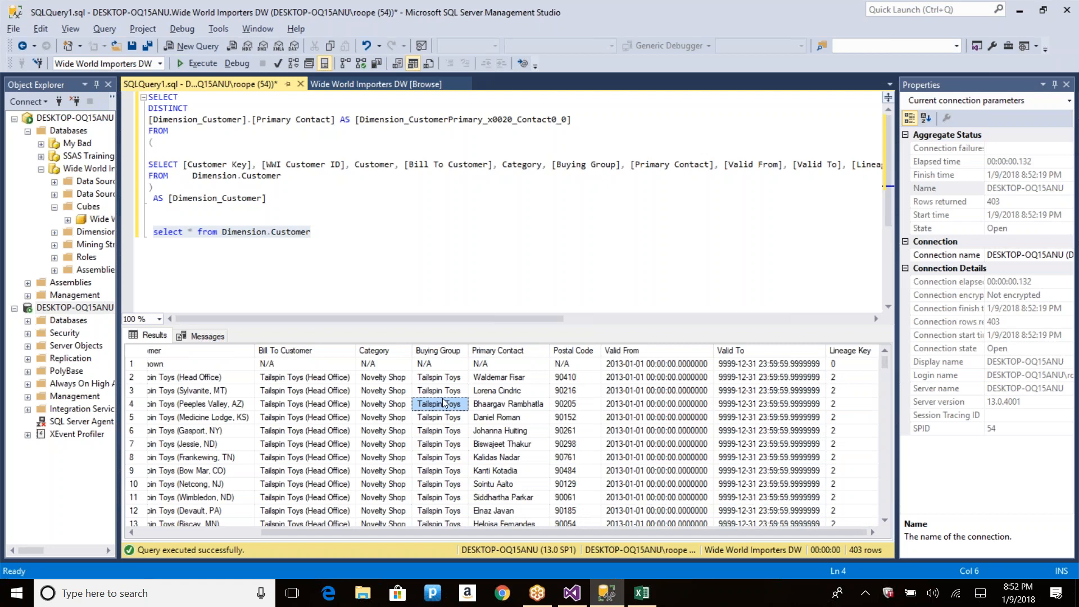
click(487, 418)
Step: Return to Visual Studio and close the query details, the Customer processing dialogs and the Deployment Progress window
key(alt+Tab)
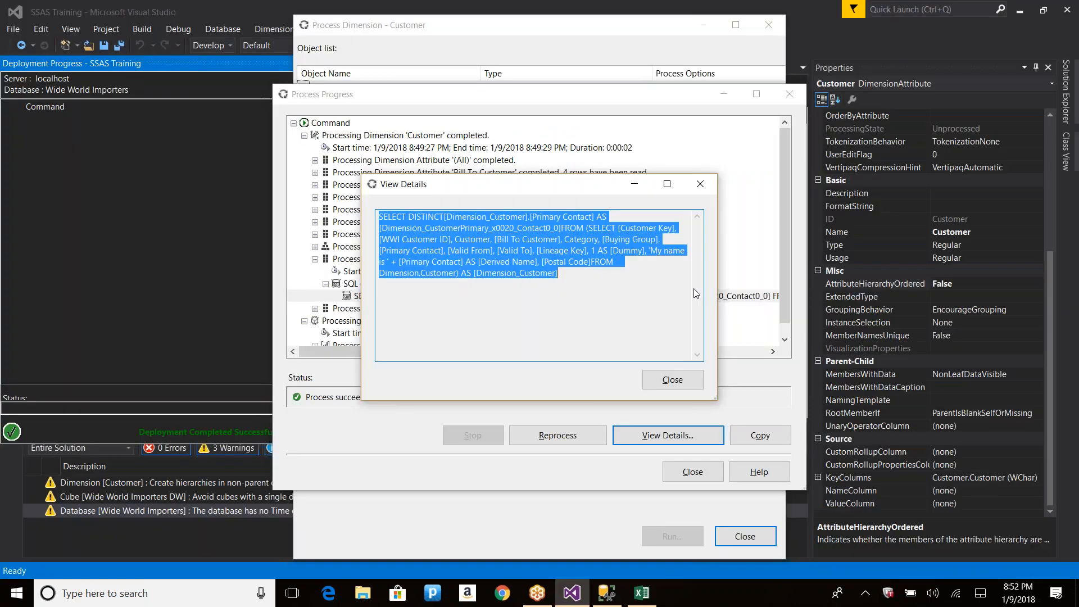
click(672, 379)
click(693, 471)
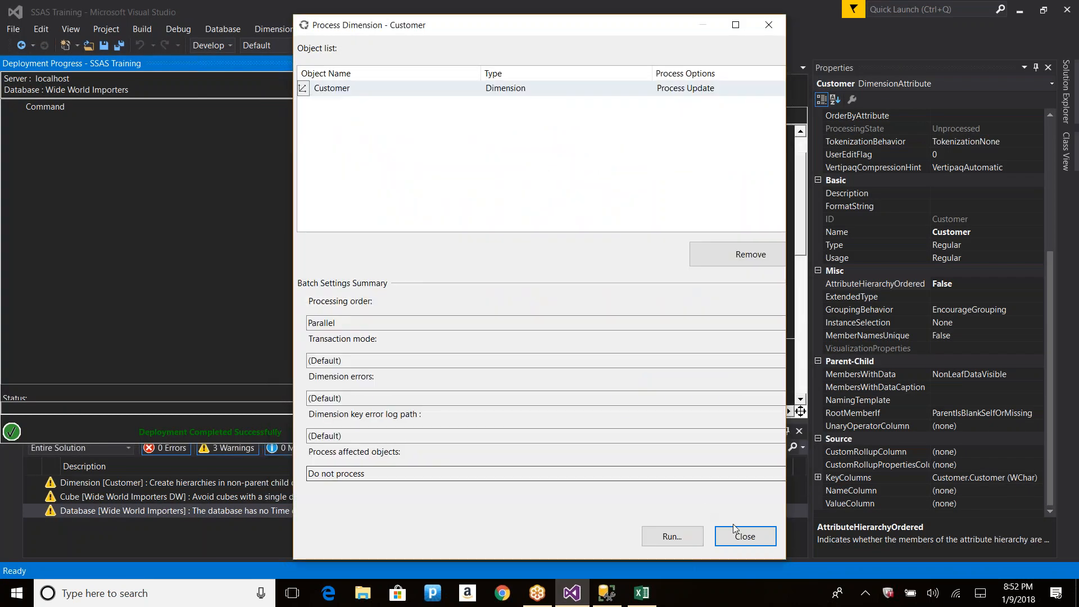
click(745, 537)
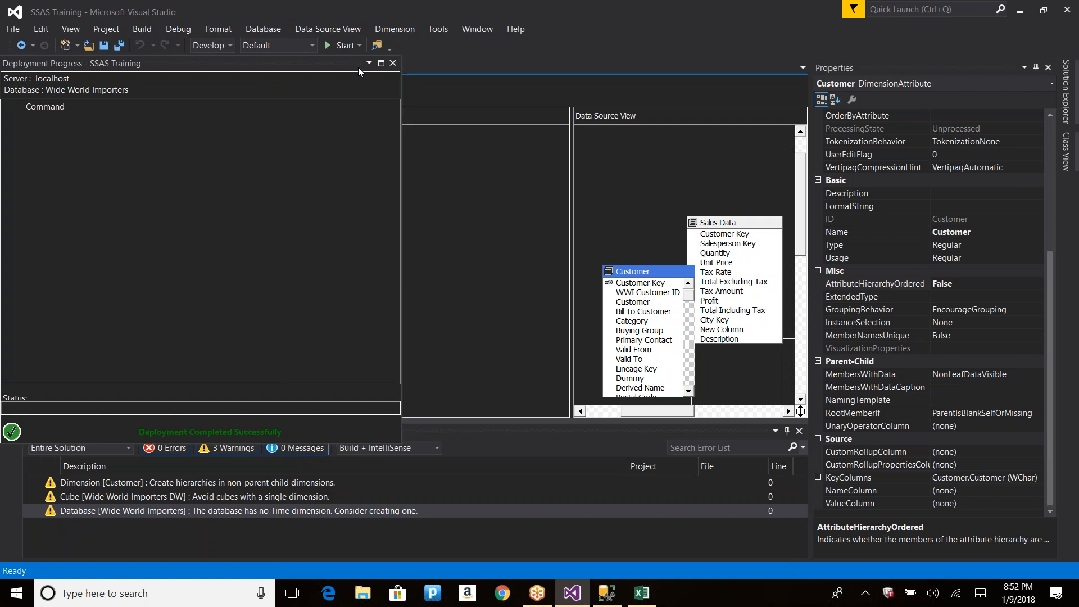
click(392, 63)
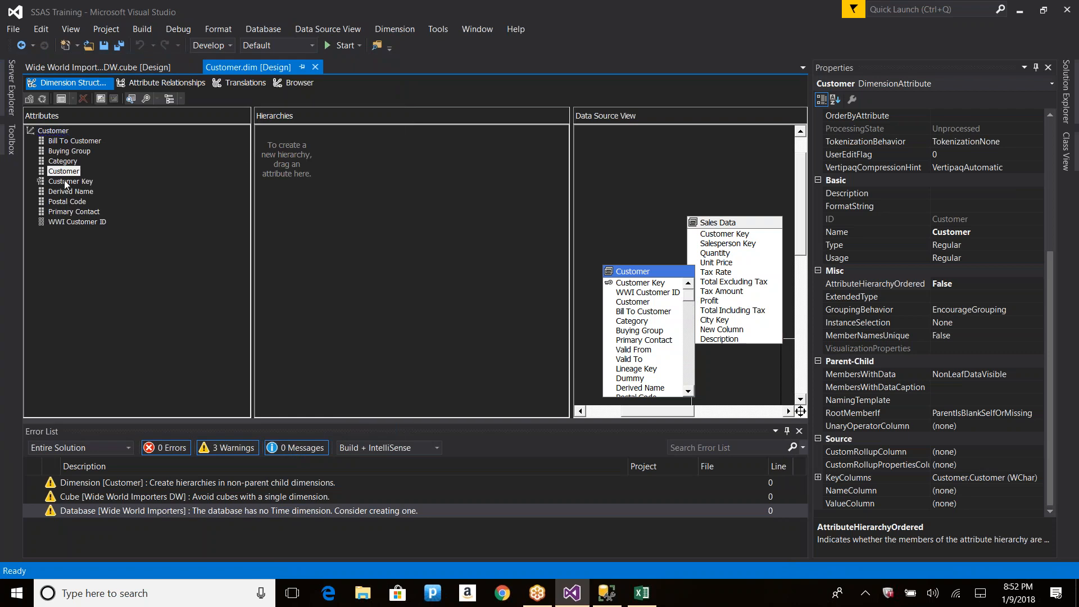
Step: Set AttributeHierarchyOrdered to False for the Primary Contact attribute and save the dimension
right_click(73, 213)
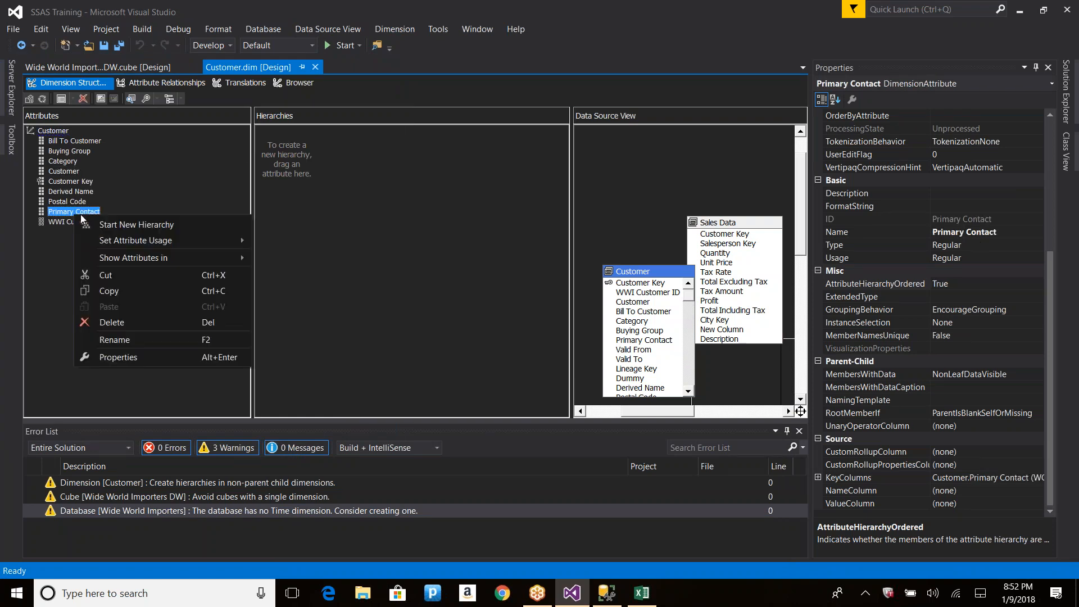
click(111, 358)
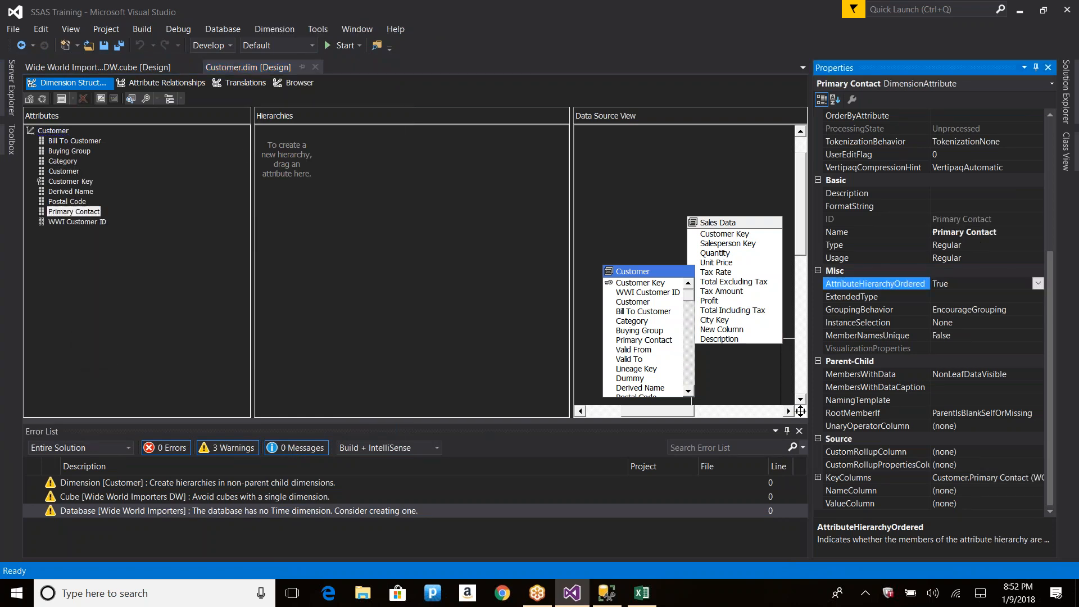
click(1010, 297)
click(963, 295)
key(ctrl+s)
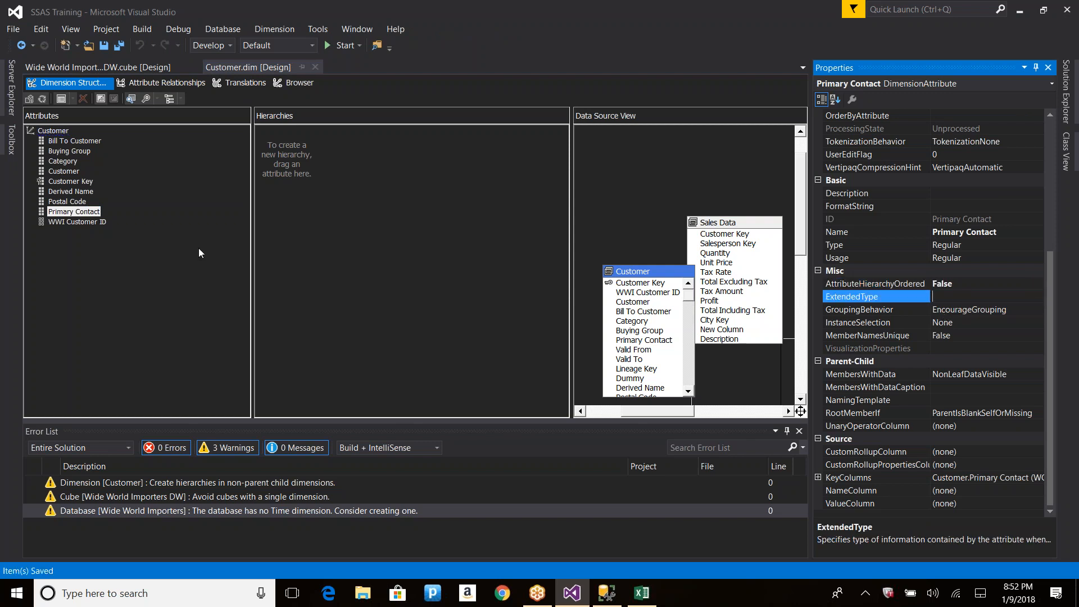
Step: Deploy the project changes, run Process Clear on the Customer dimension and close the progress window
click(46, 101)
key(Return)
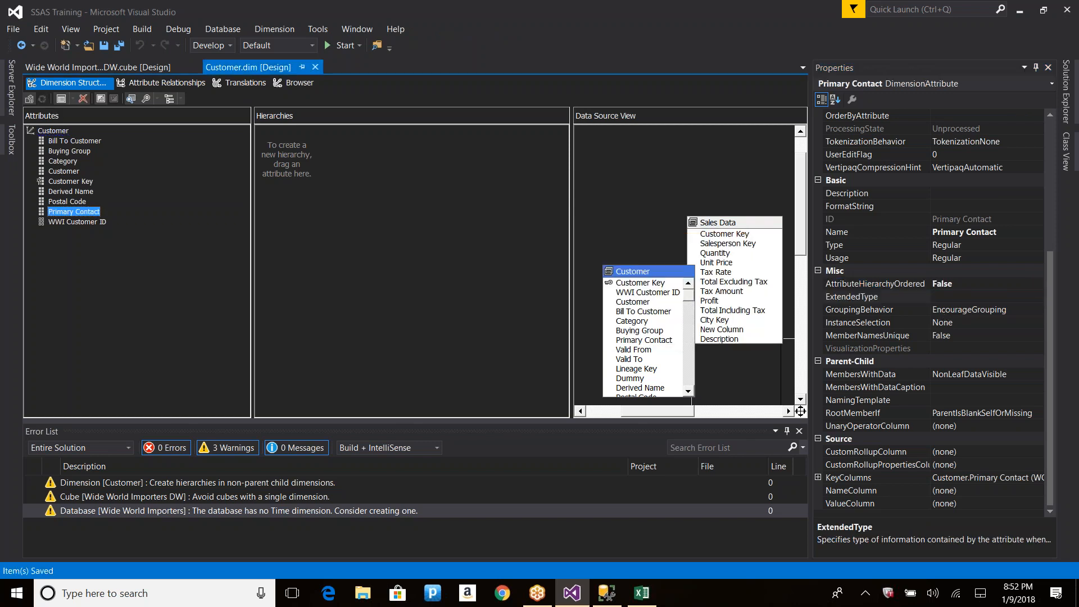
key(Return)
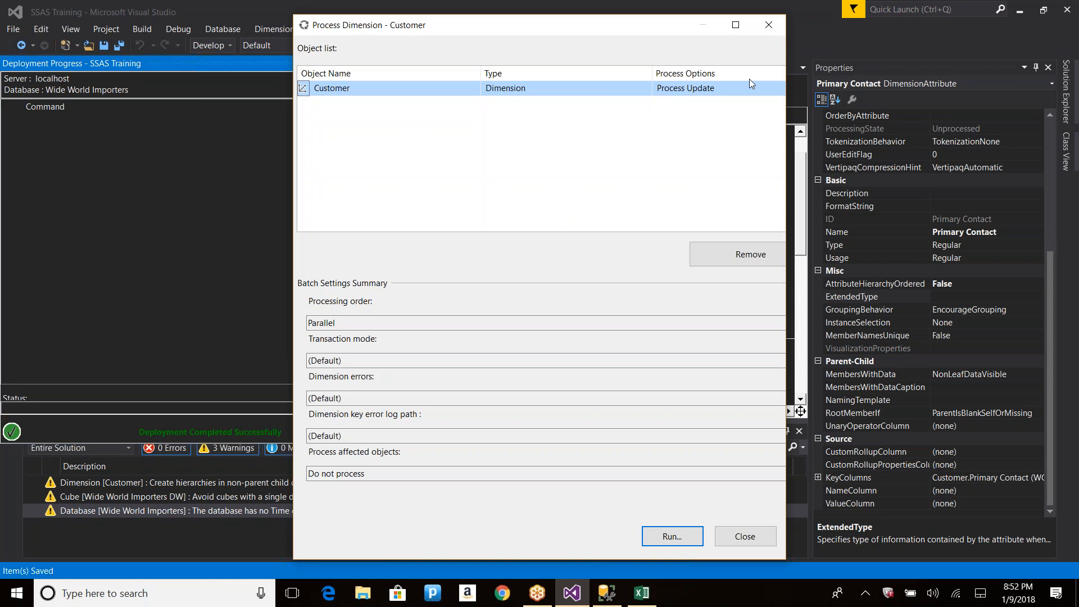
click(739, 88)
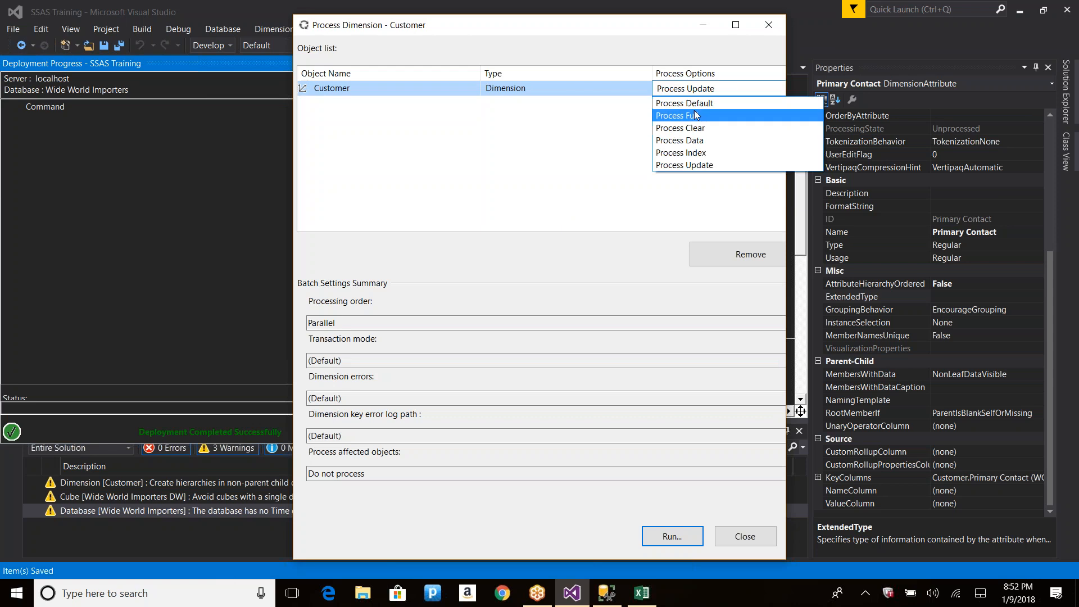
click(694, 111)
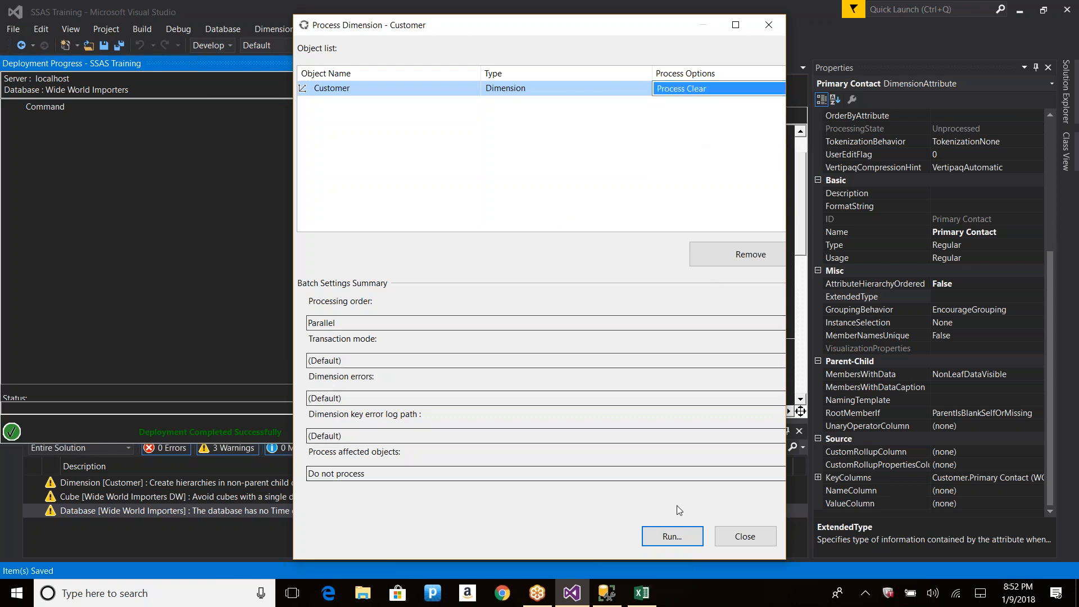
click(672, 536)
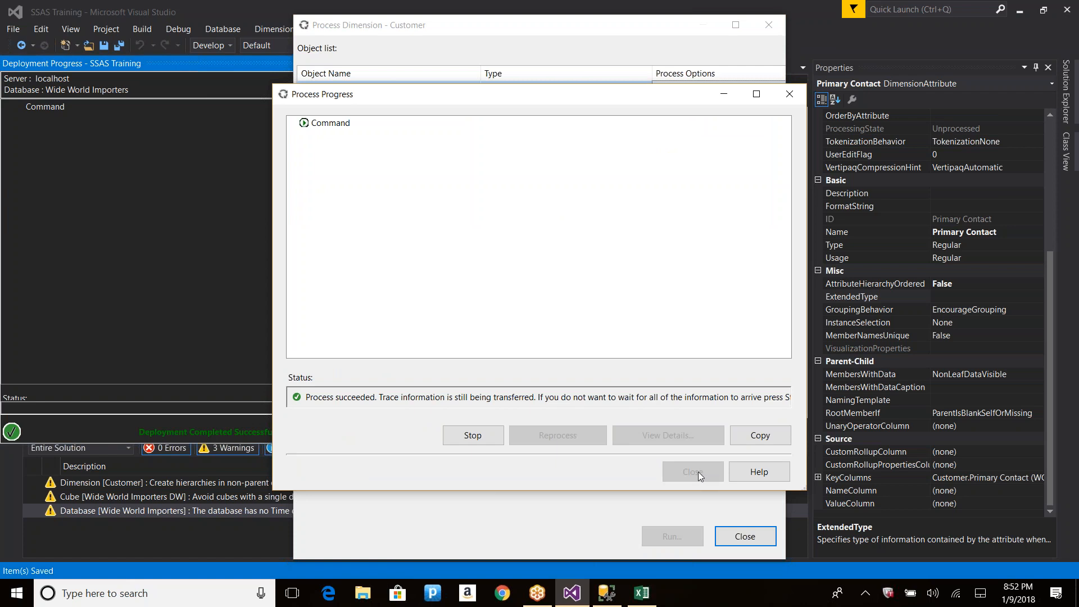
click(697, 471)
Step: Run Process Full on the Customer dimension and close the processing dialogs
click(754, 86)
click(703, 114)
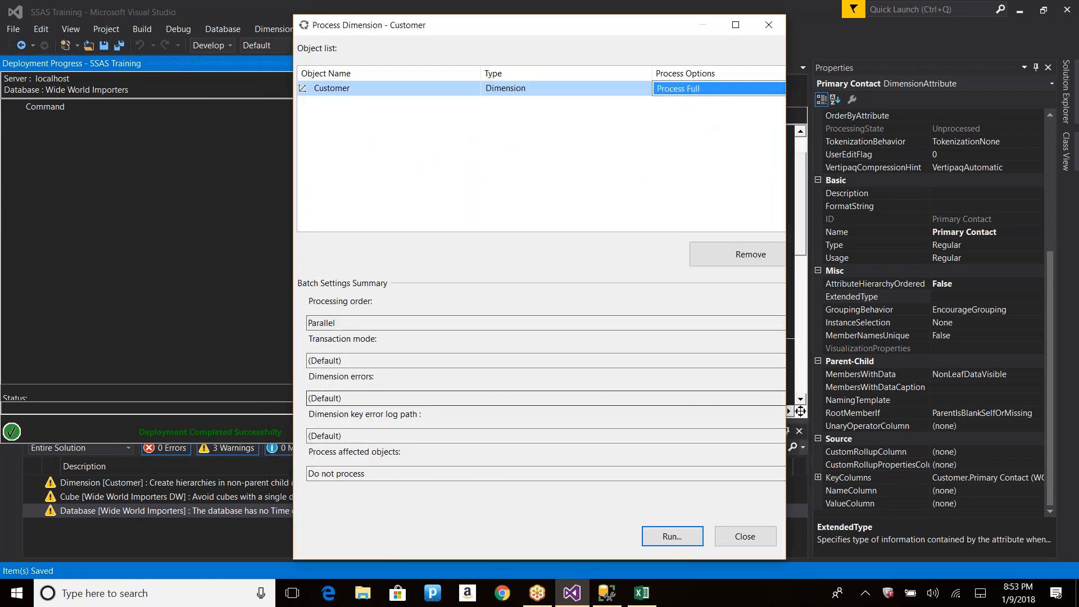
click(667, 536)
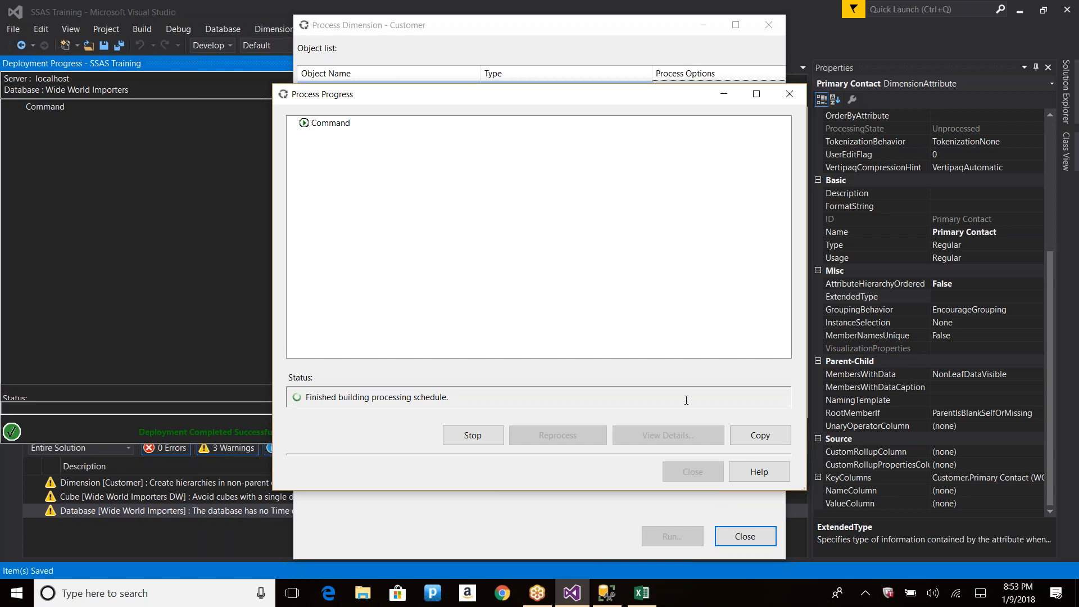
click(670, 473)
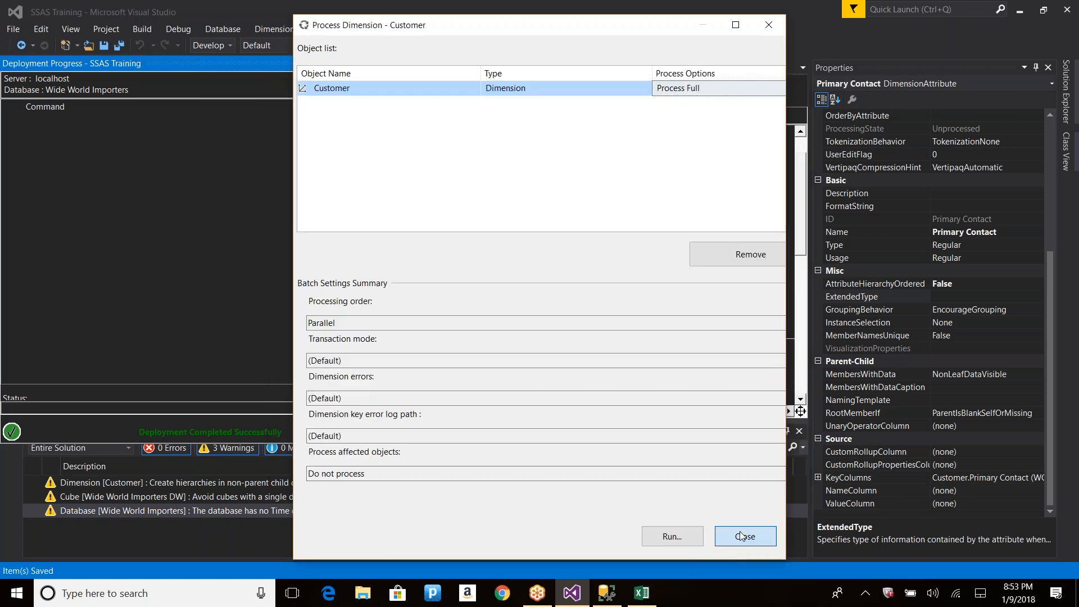
click(741, 536)
Step: Browse the Customer dimension by the Primary Contact hierarchy and examine the order of its members
click(299, 85)
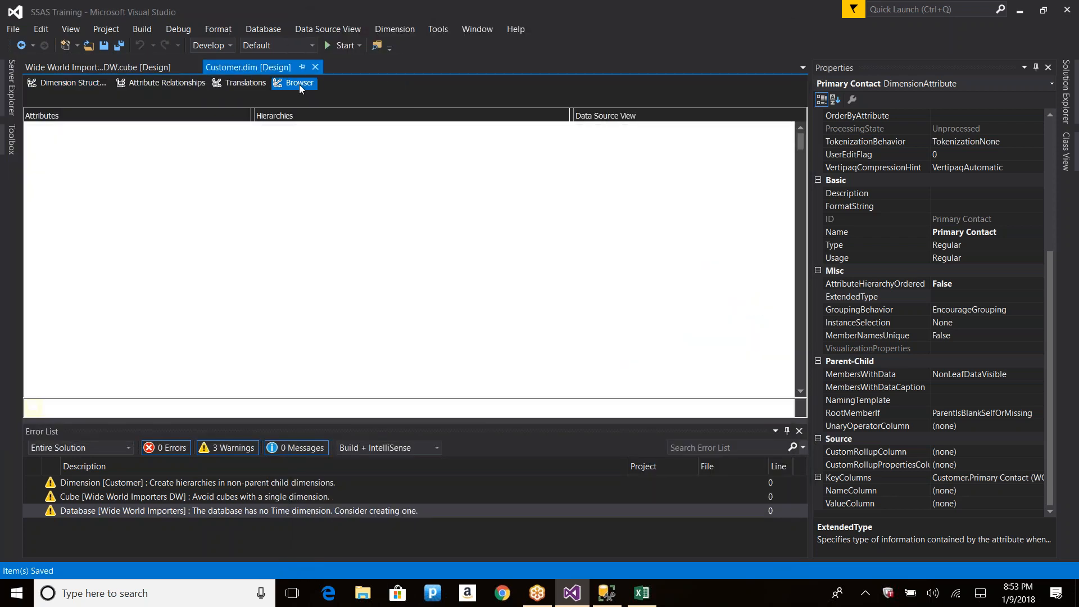
click(365, 404)
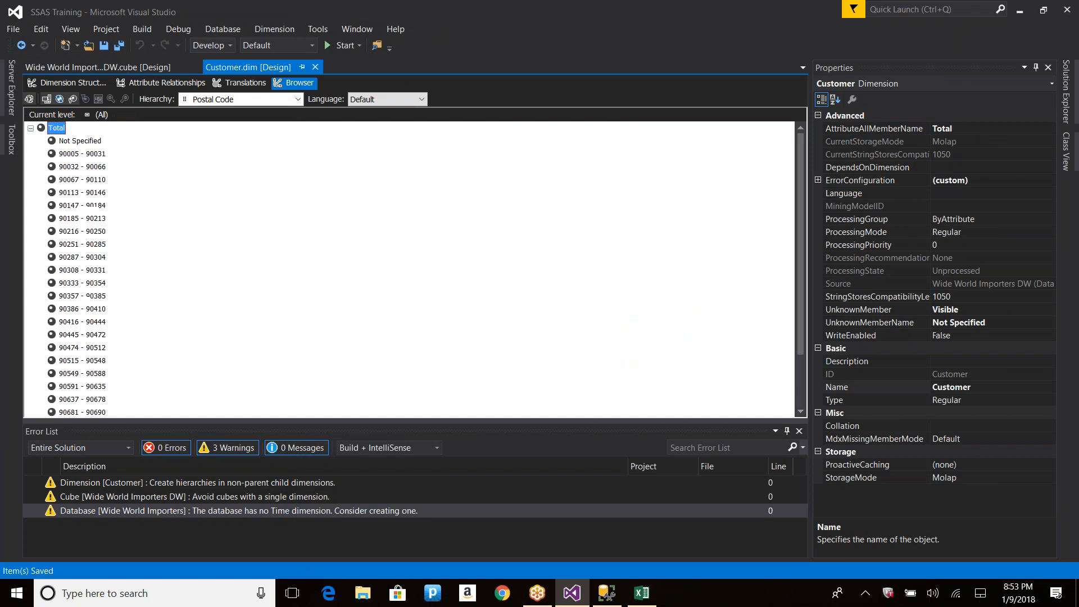
click(297, 99)
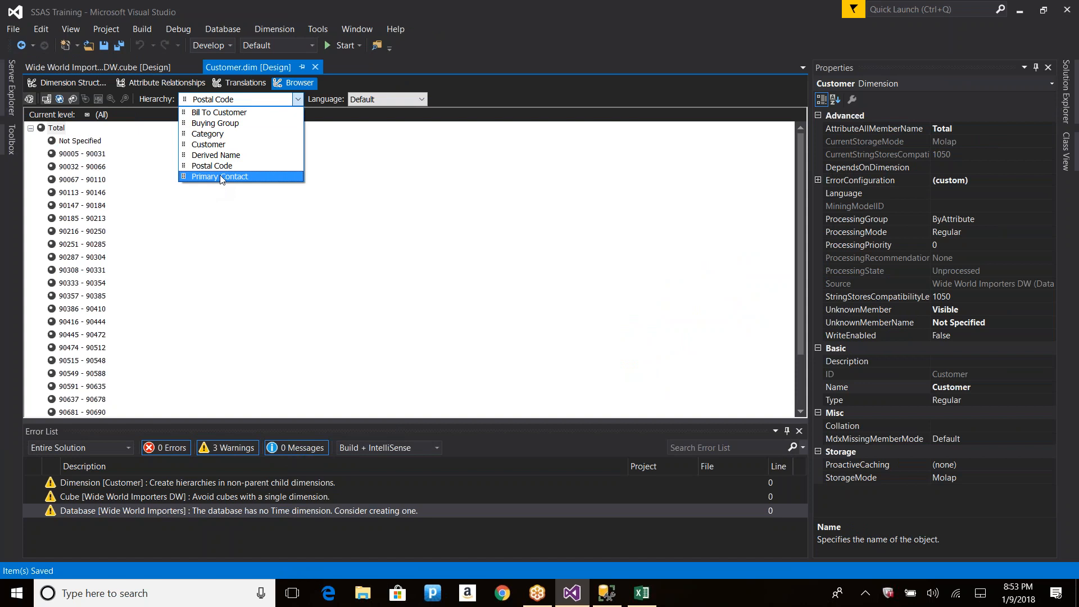
click(220, 177)
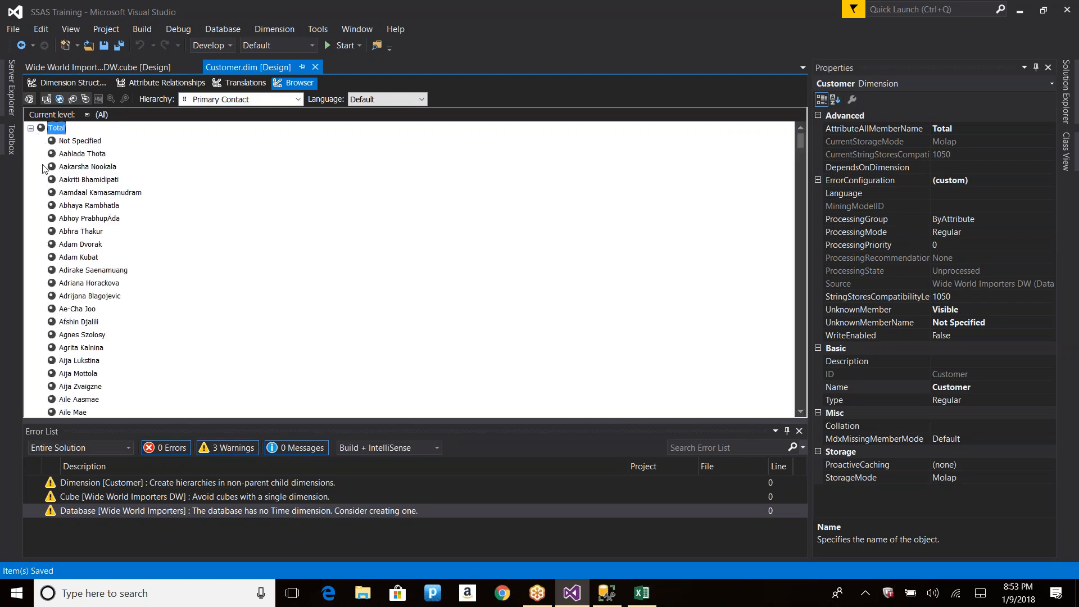
click(88, 168)
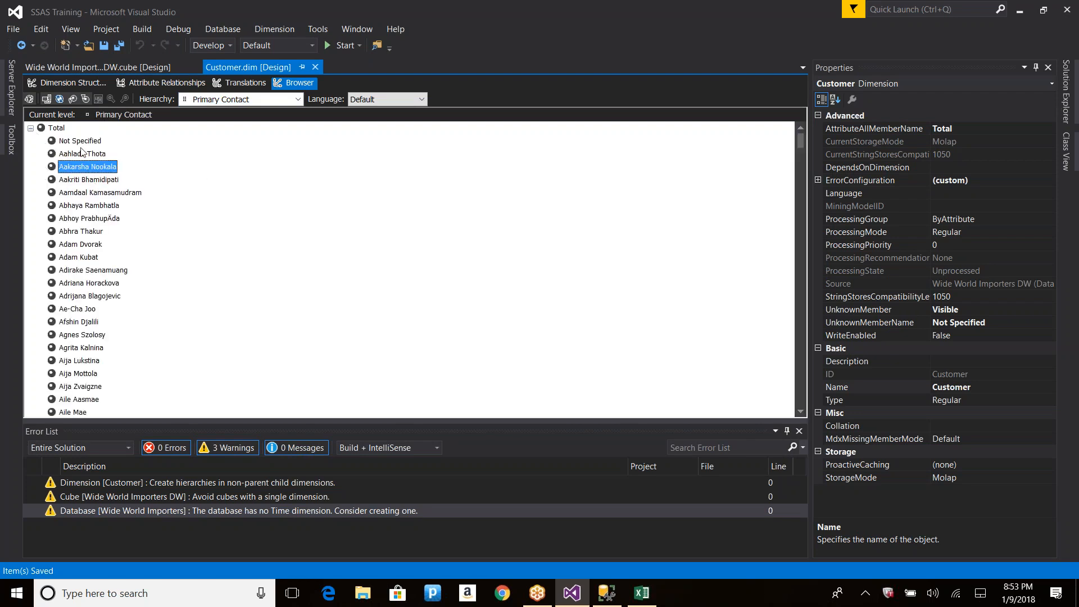
drag(801, 141, 795, 376)
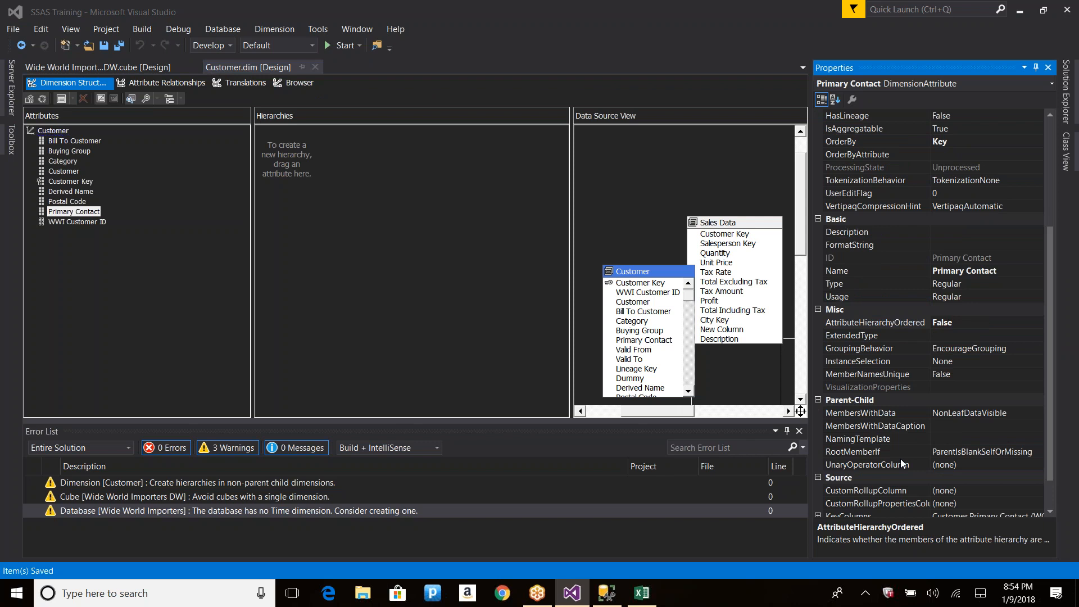
Step: Review the OrderBy options and the AttributeHierarchyOrdered setting of the Primary Contact attribute
click(863, 144)
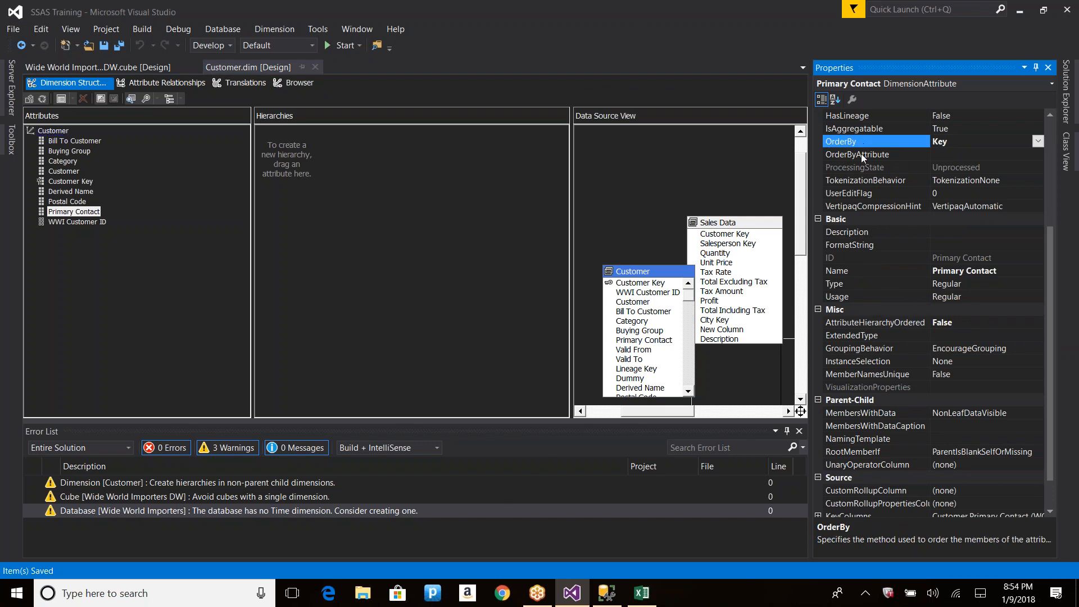
click(1053, 28)
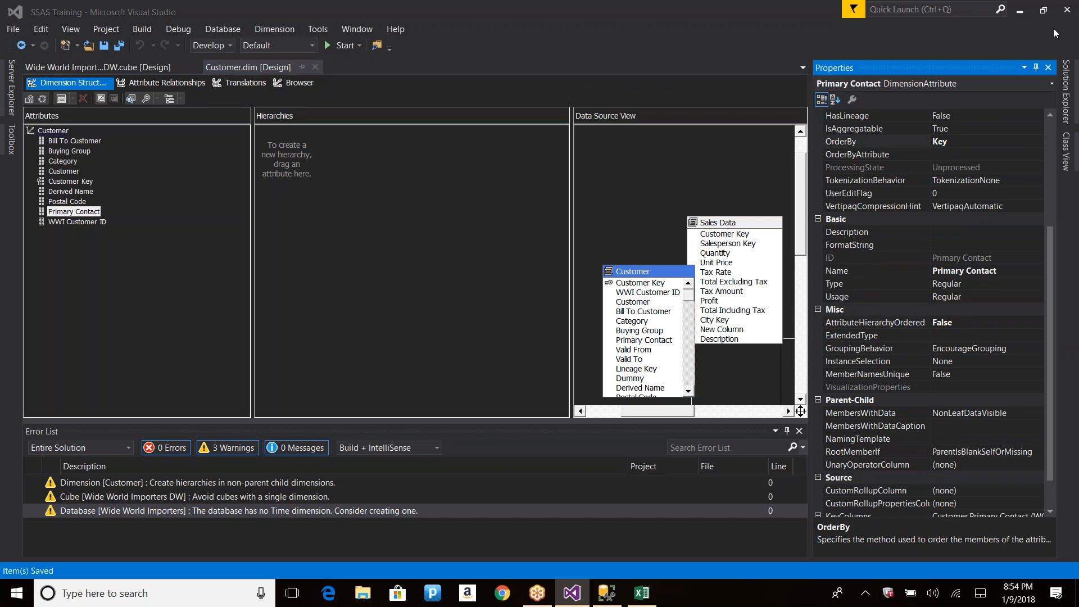
click(968, 144)
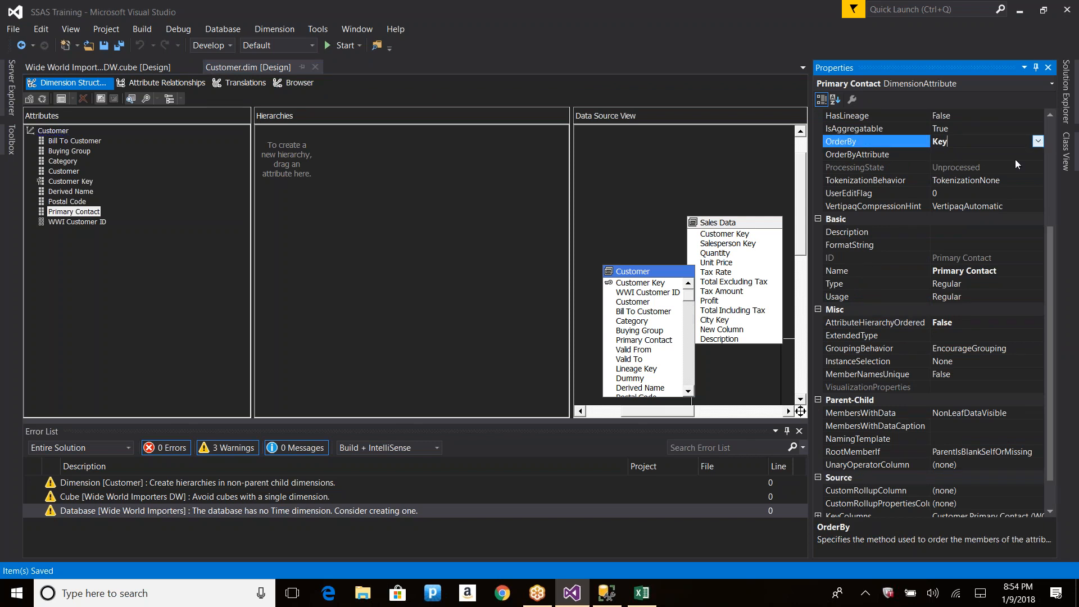
click(966, 322)
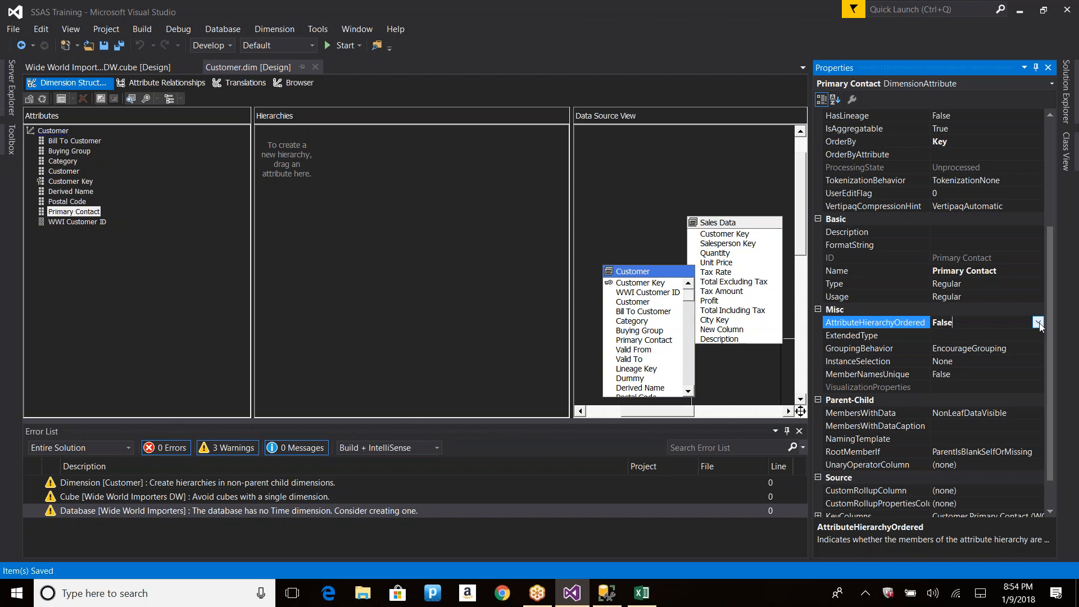
click(1000, 142)
click(1038, 141)
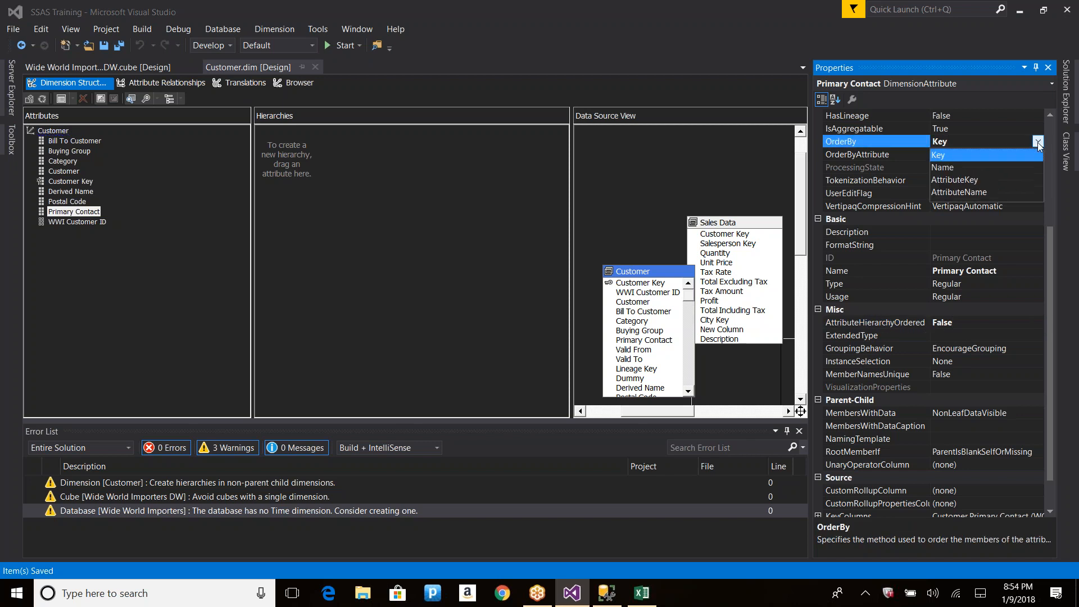
click(1038, 142)
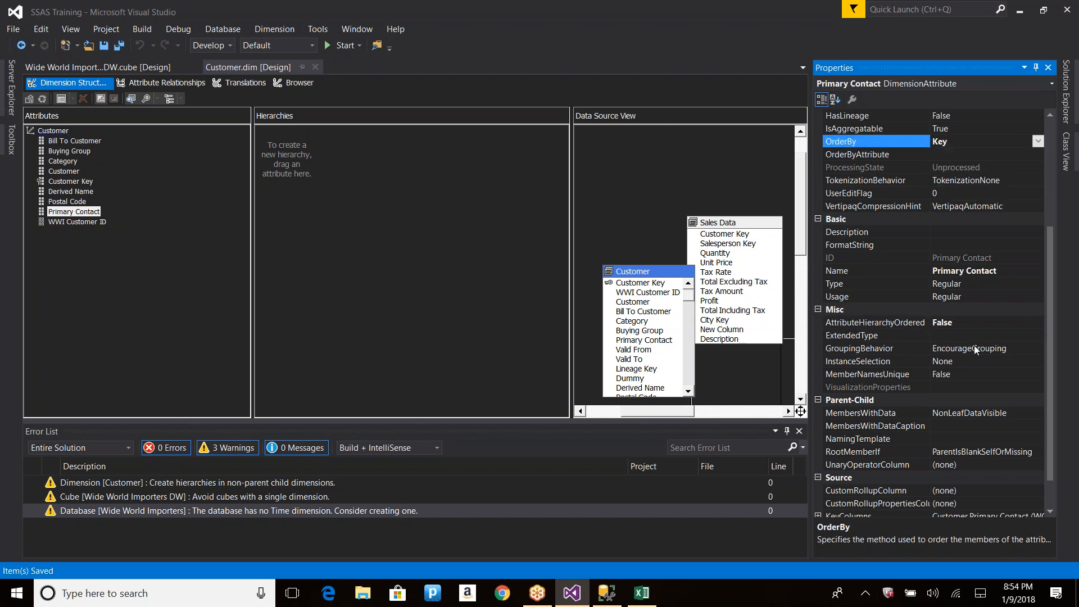
Step: Restore AttributeHierarchyOrdered to True for Primary Contact and recheck the attribute's OrderBy options
click(977, 323)
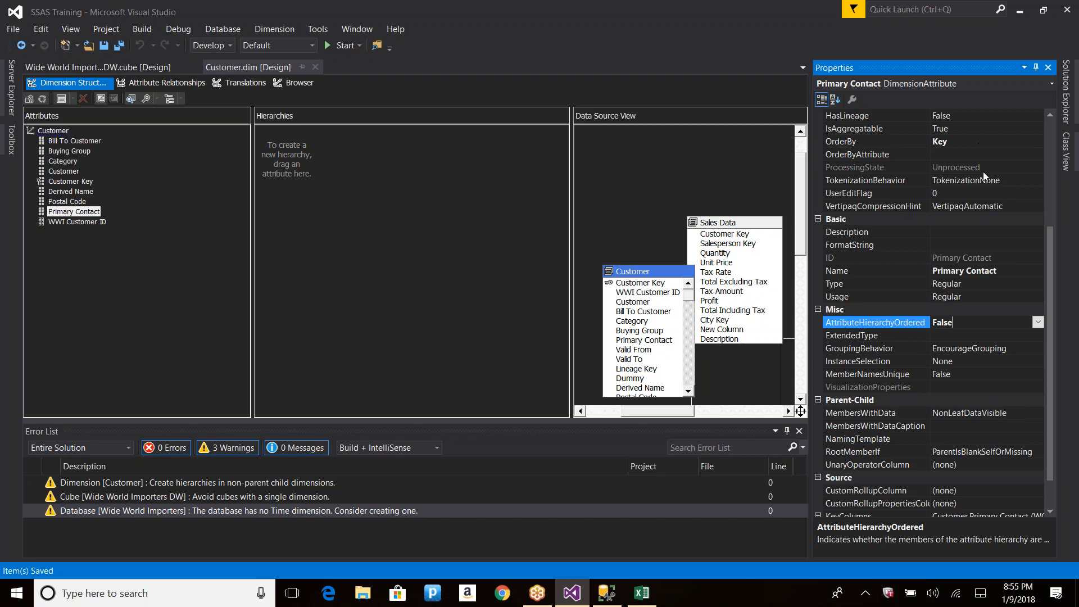
key(ctrl+z)
click(964, 144)
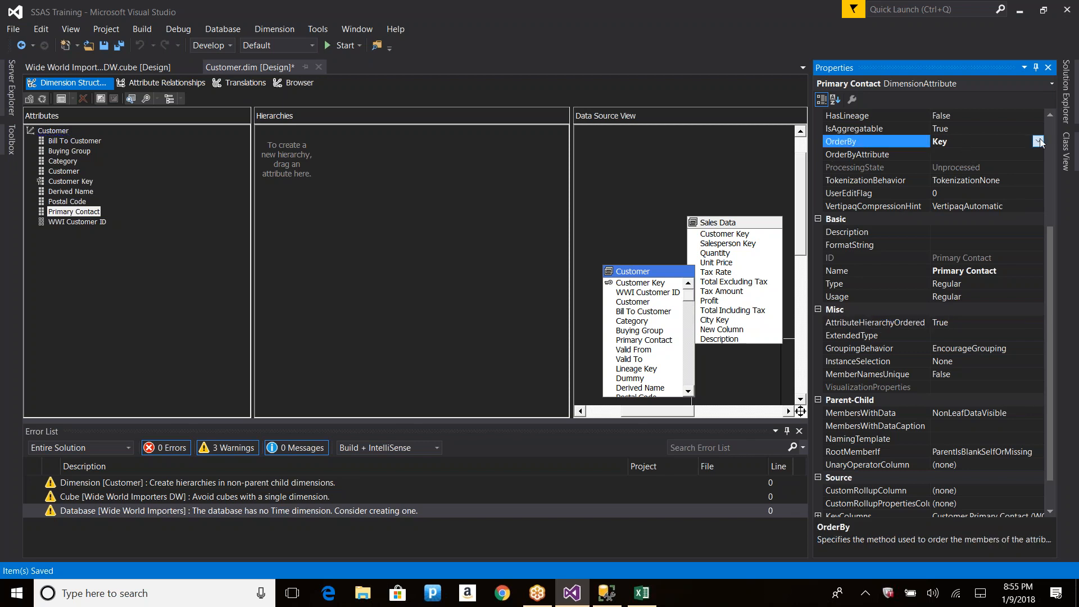
click(1039, 141)
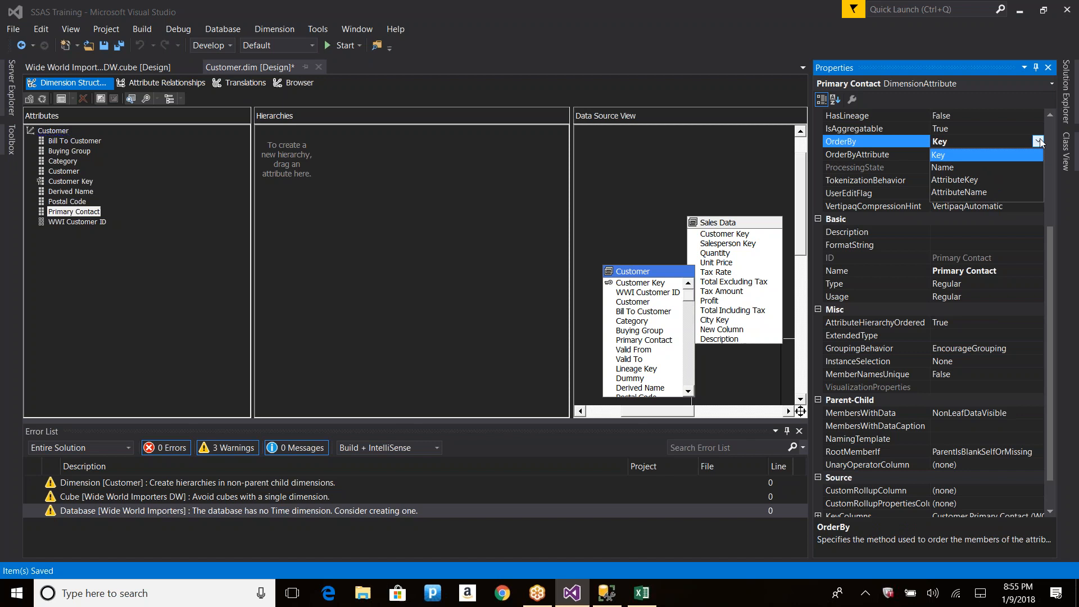
click(1040, 141)
click(1040, 140)
click(997, 320)
click(997, 321)
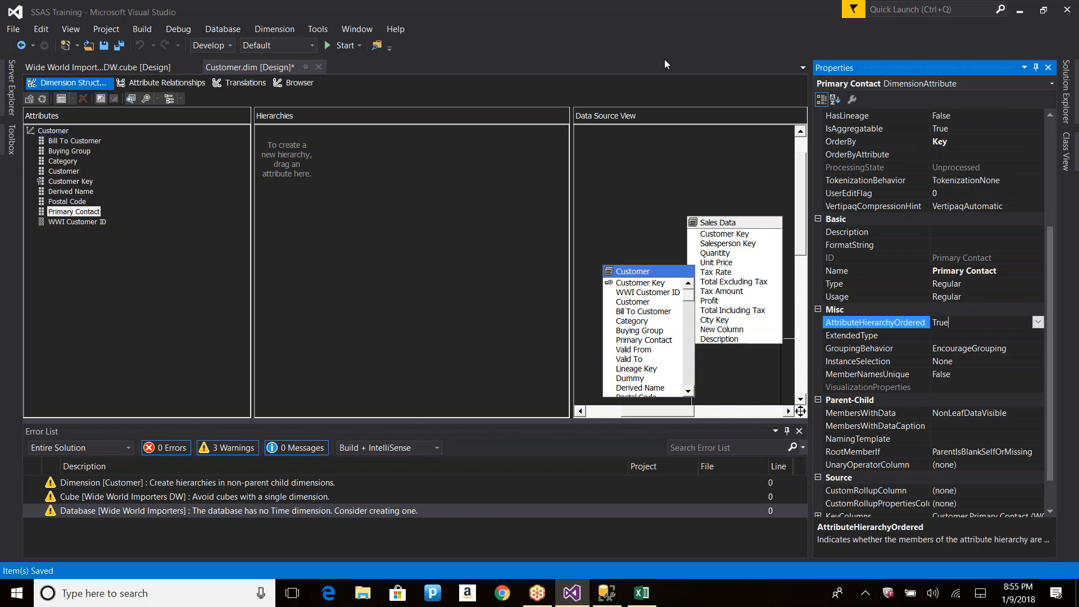
Step: Examine Primary Contact's AttributeHierarchyOrdered description and its ExtendedType, KeyColumns, NameColumn and ValueColumn properties
click(635, 11)
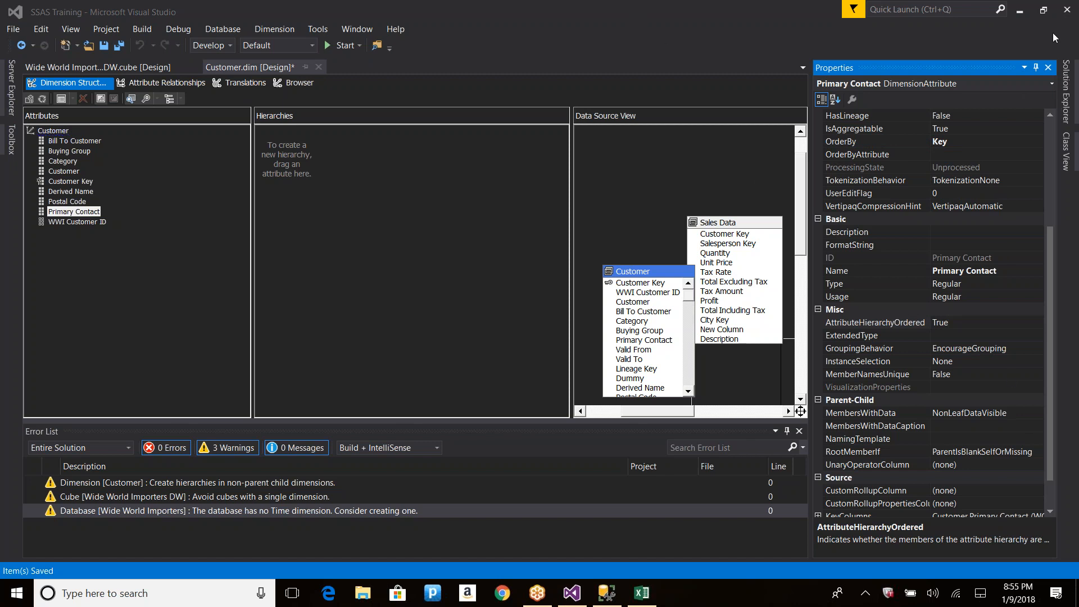
click(971, 322)
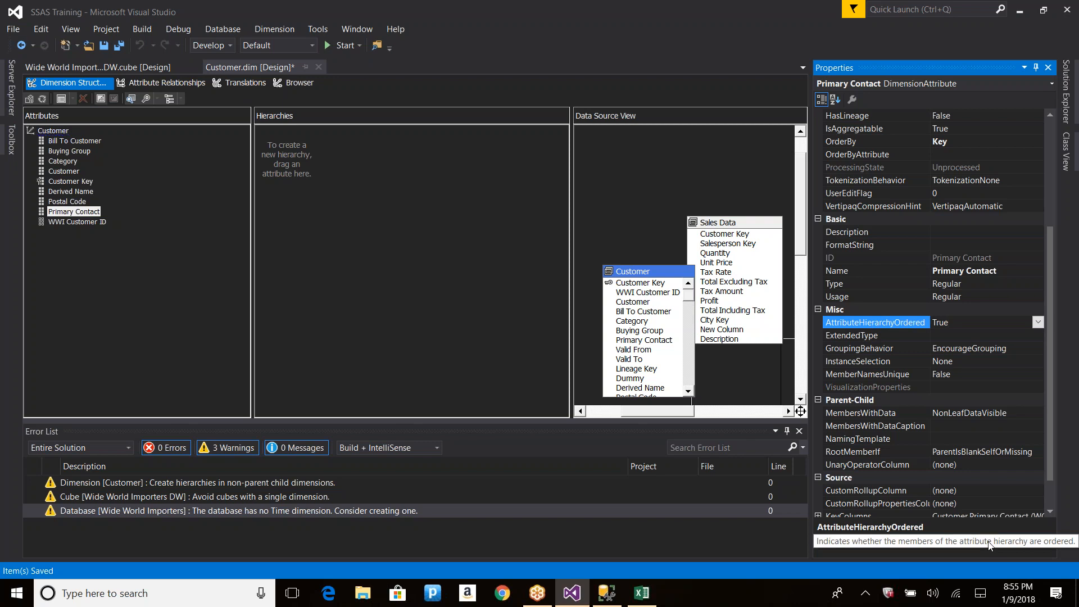
click(1033, 337)
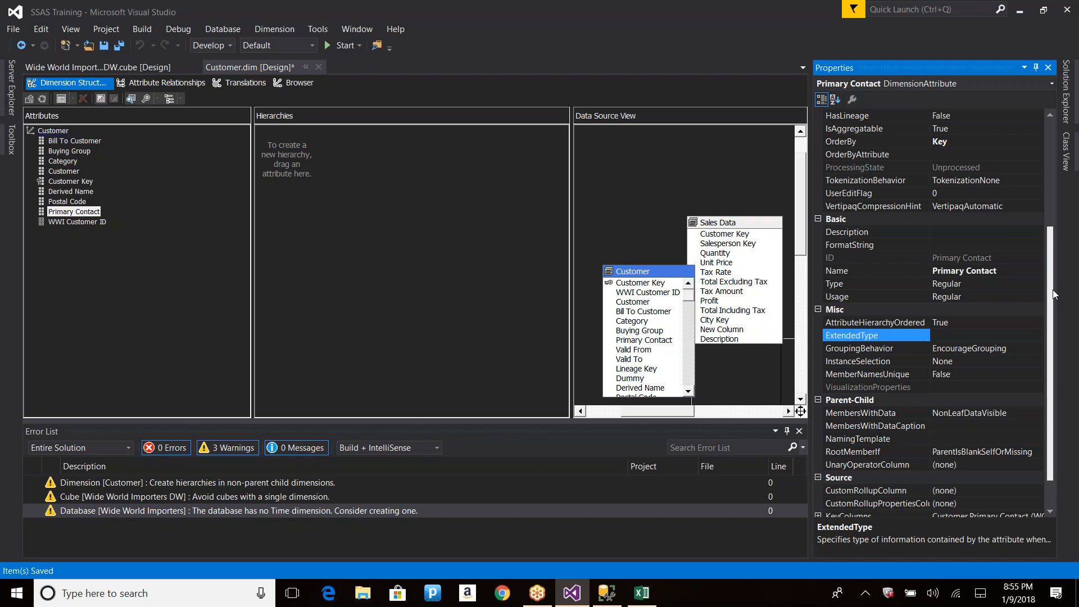
scroll(1050, 315, down, 1)
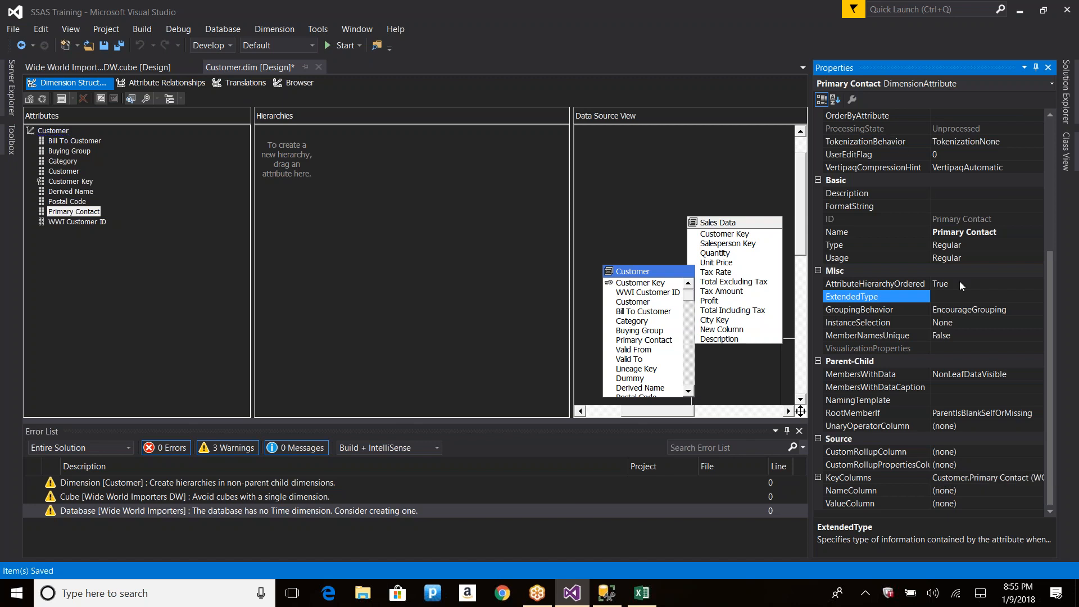
click(851, 476)
click(852, 491)
click(850, 505)
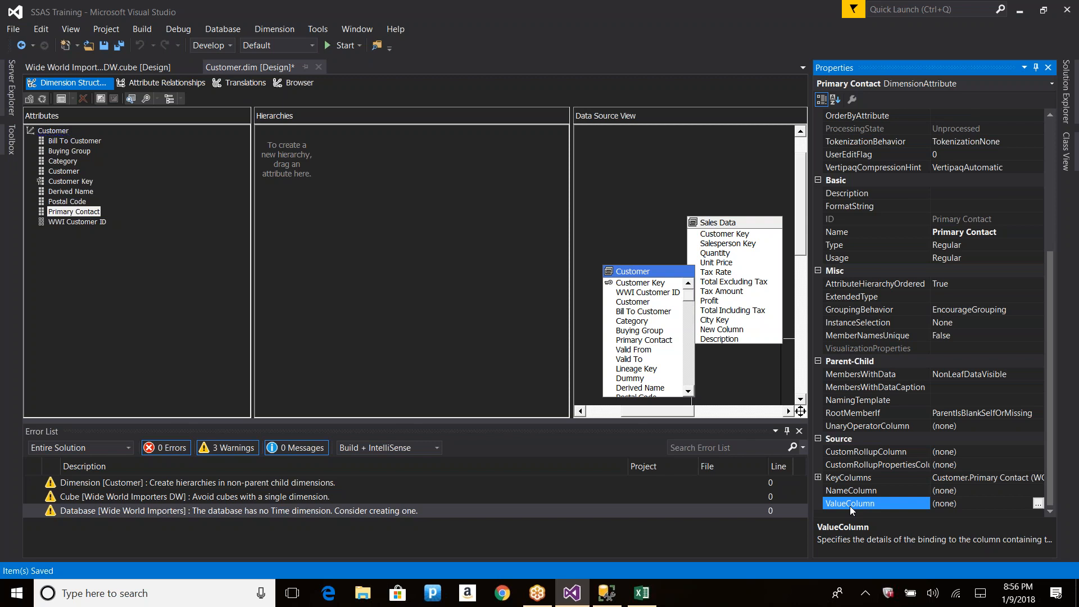
Step: Switch to SQL Server Management Studio, change the last statement to "select [Primary Contact] from Dimension.Customer" and execute only that statement
key(alt+Tab)
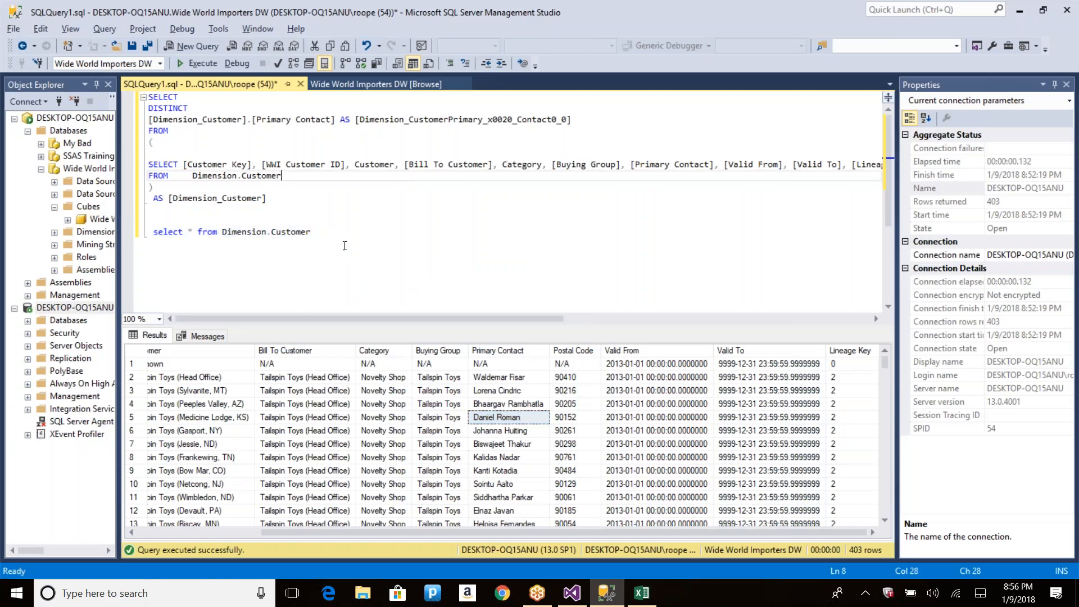
click(193, 232)
key(BackSpace)
text(prim)
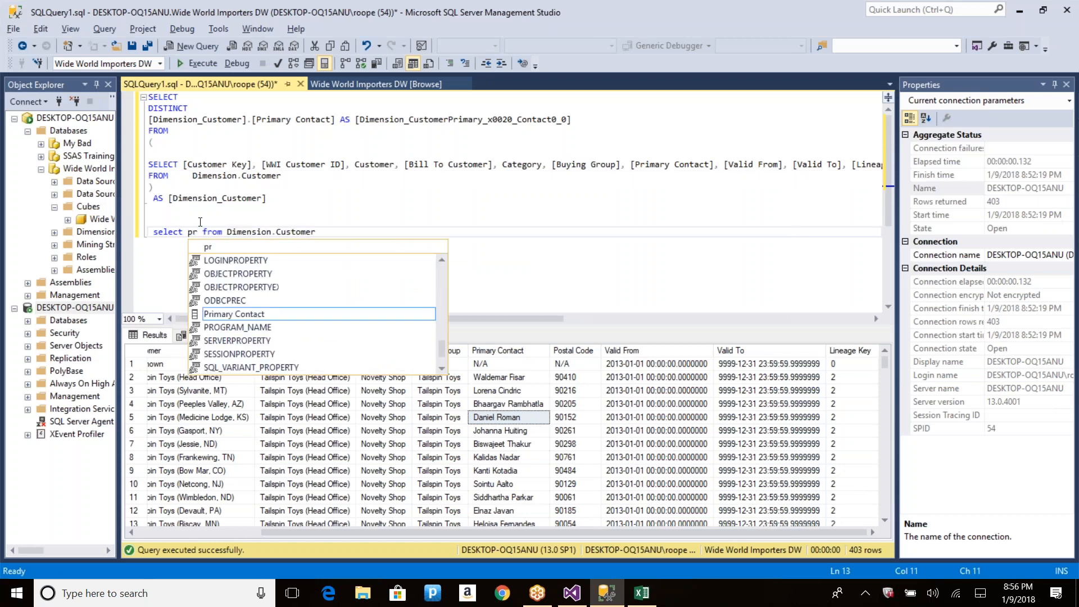
key(Tab)
key(shift+Home)
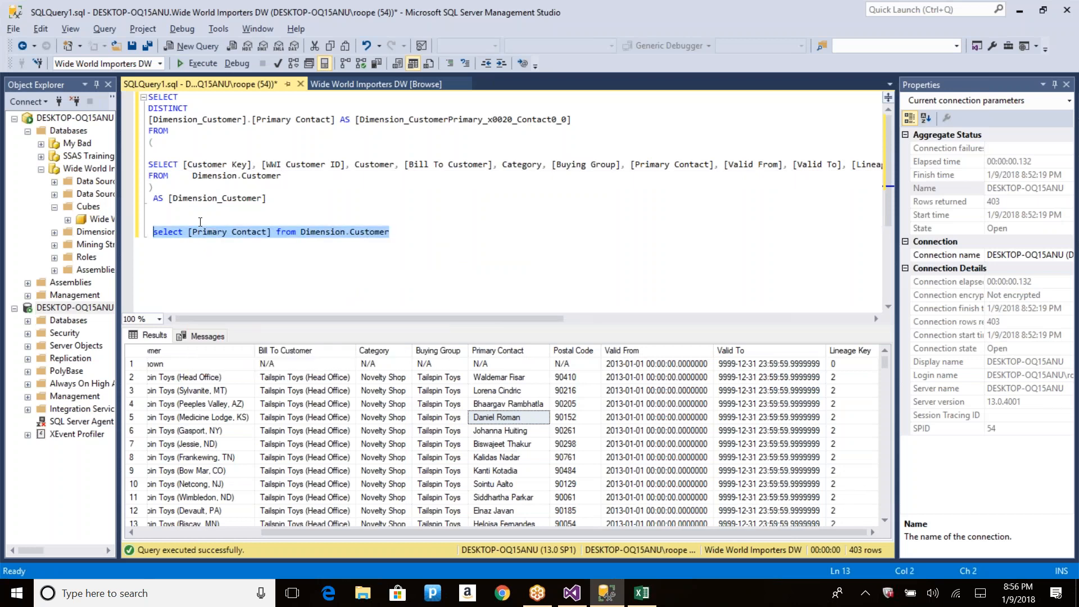
key(F5)
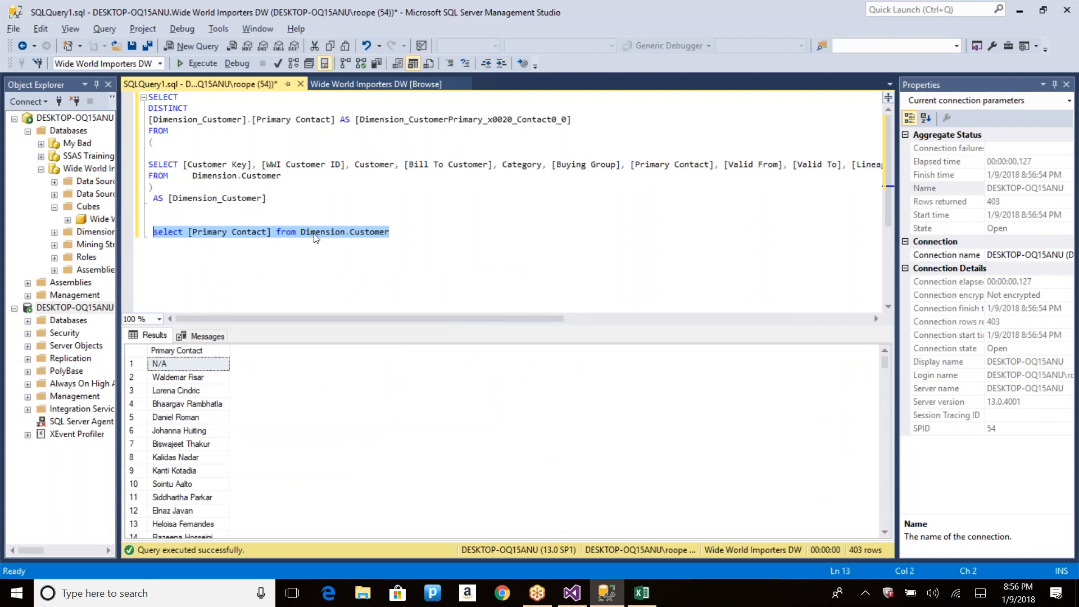
Step: Add "distinct" before [Primary Contact] in the last statement and execute only that statement
key(alt+Tab)
click(187, 232)
text(distinct)
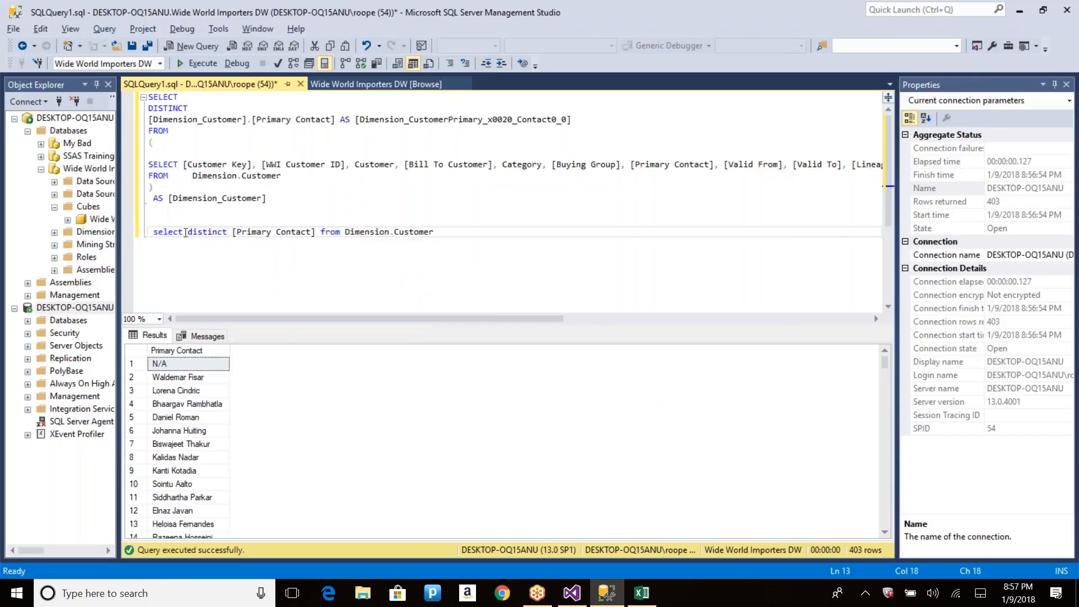
key(shift+Home)
key(F5)
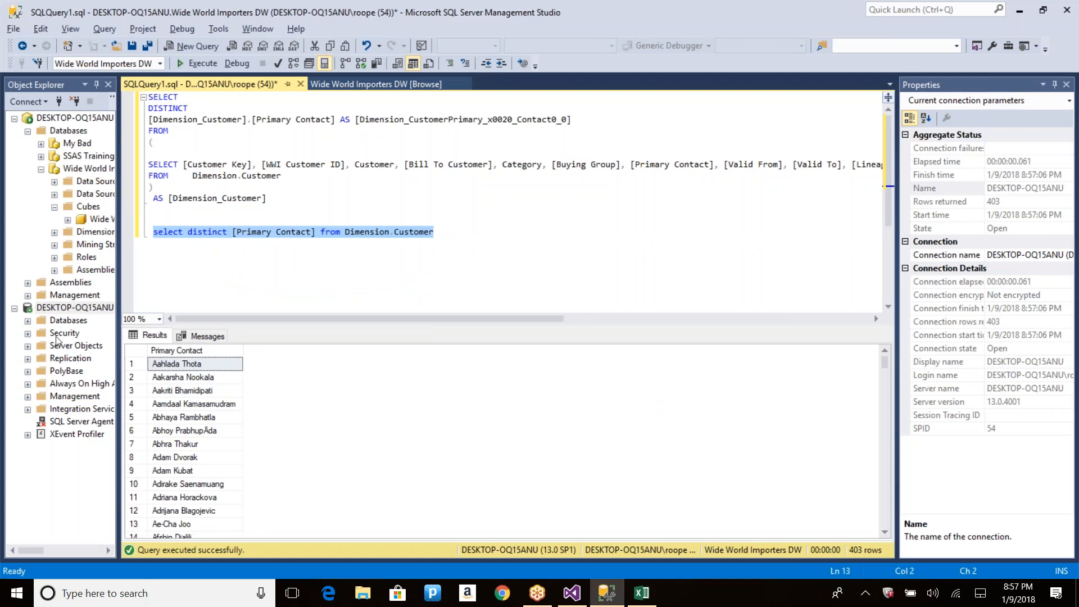
Step: Widen the Primary Contact column in the query results and review its distinct values
click(211, 380)
drag(244, 350, 267, 348)
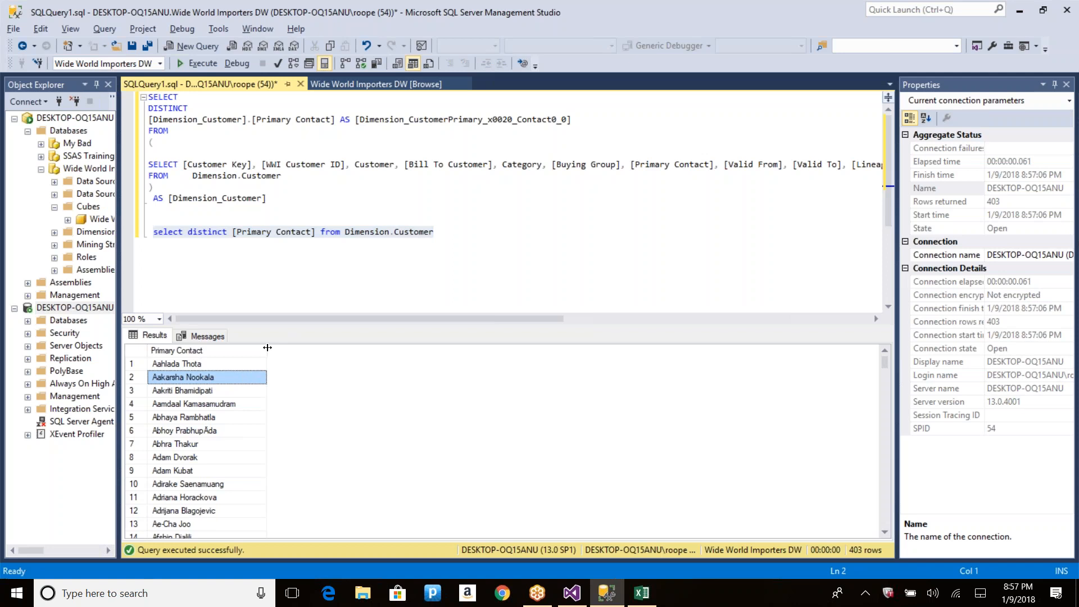
key(alt+Tab)
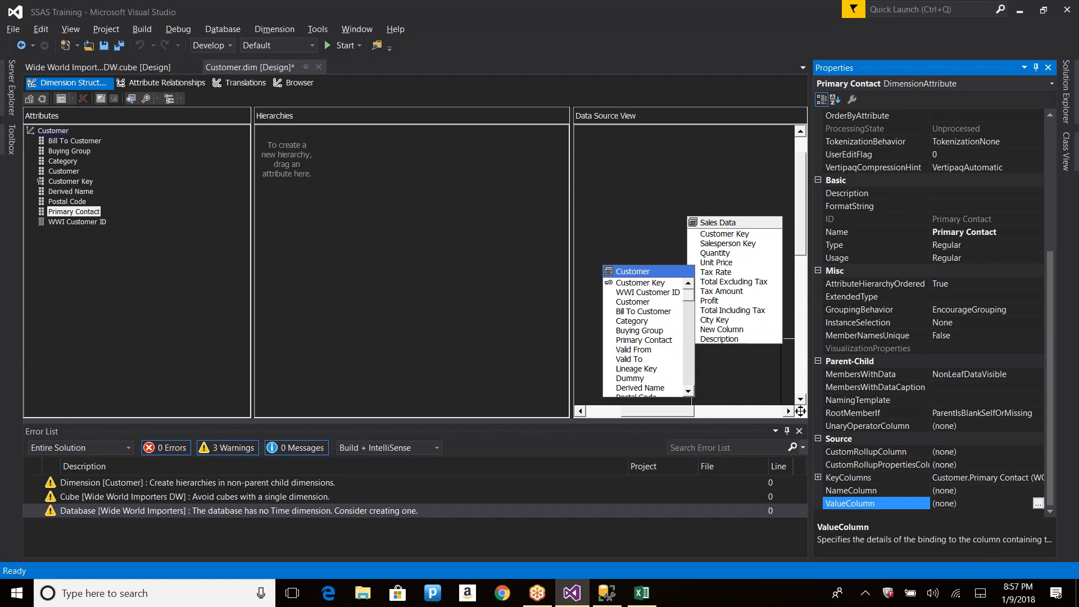
key(alt+Tab)
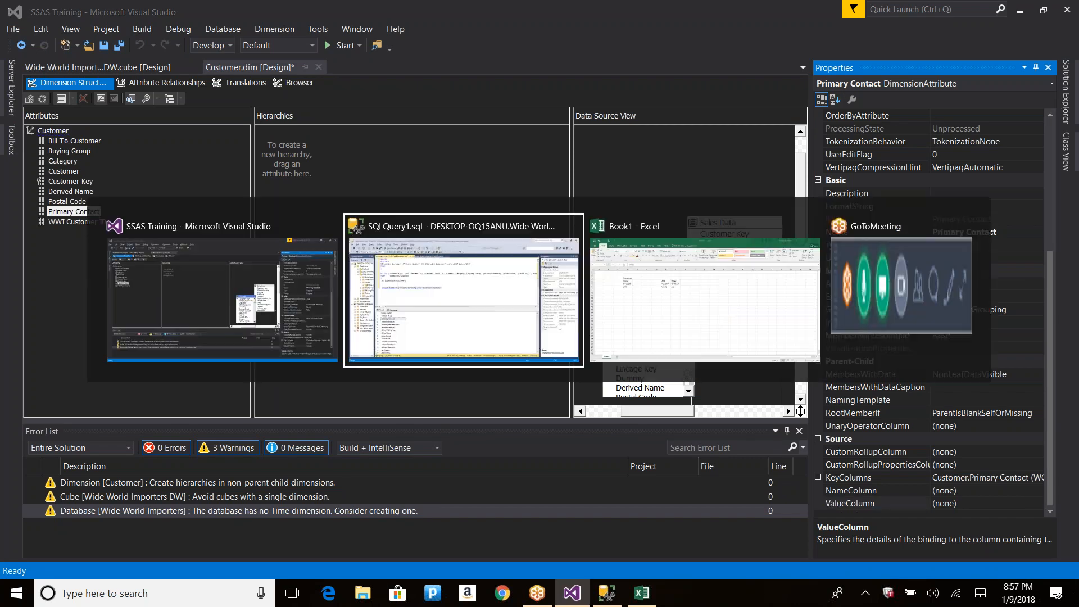
click(213, 349)
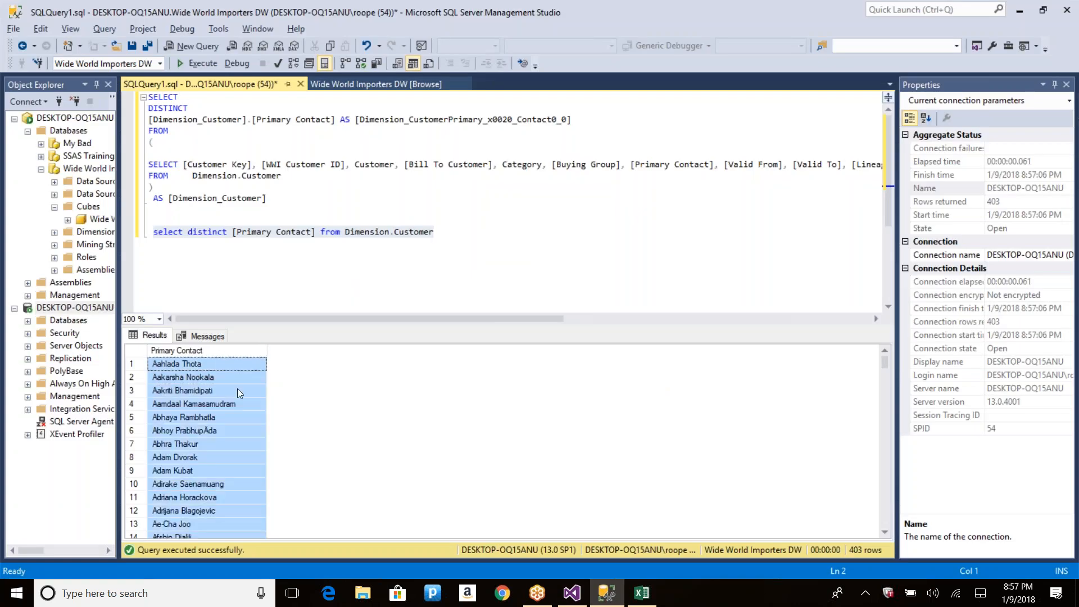
click(194, 364)
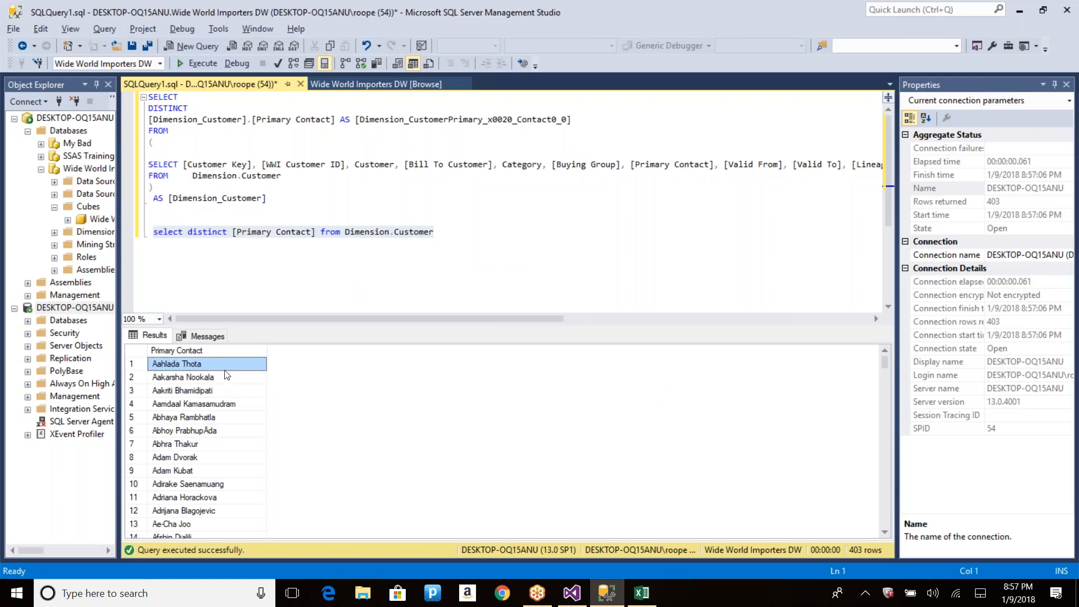
Step: Switch to Visual Studio and examine the NameColumn and KeyColumns properties of Primary Contact
key(alt+Tab)
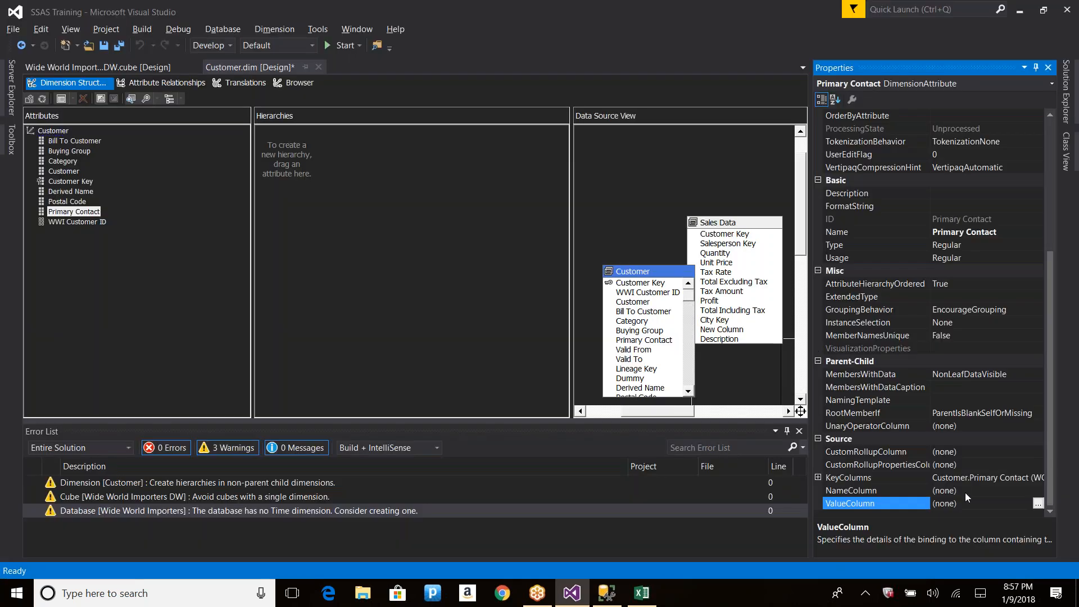
click(966, 492)
click(1019, 477)
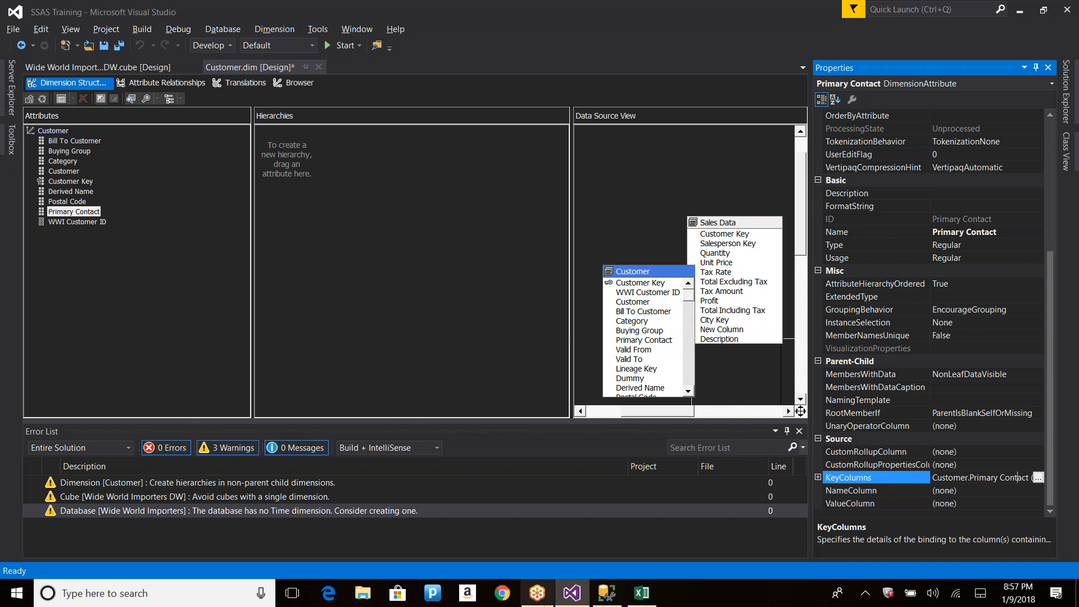
Step: Open Paint and sketch a drop-down box with an arrow near the canvas centre, handwriting "Gender" beside it
click(144, 592)
text(mspaint)
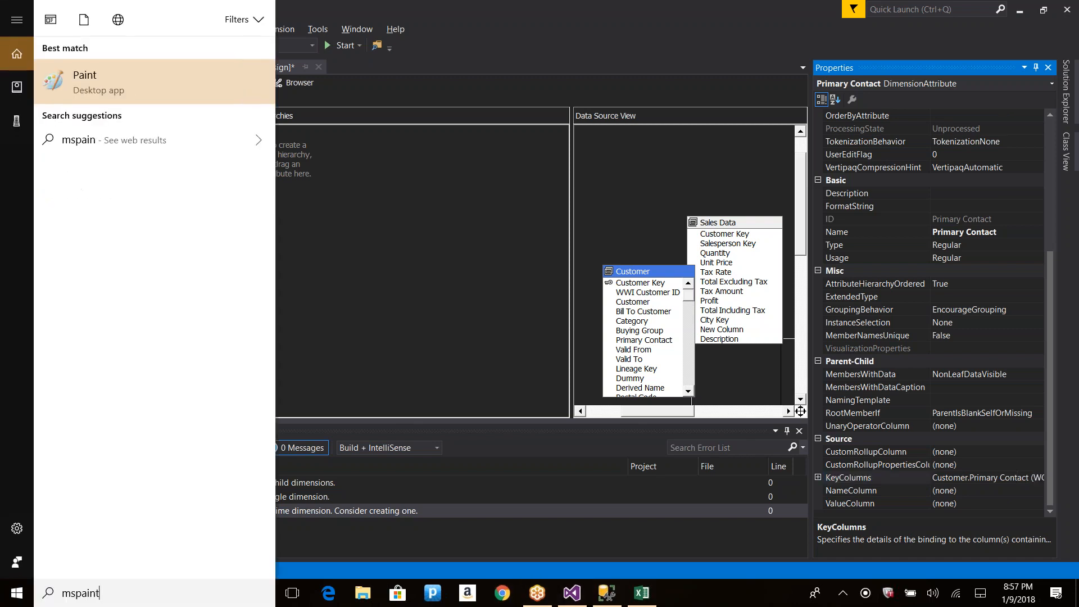
key(Return)
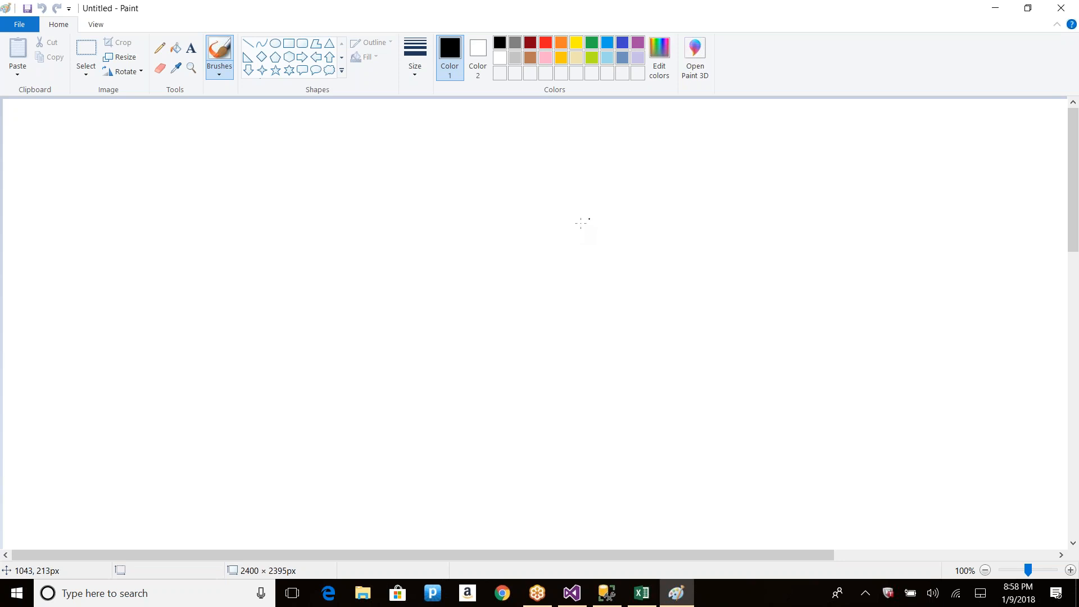
mouse_move(501, 230)
mouse_down()
mouse_move(675, 231)
mouse_move(549, 285)
mouse_move(515, 229)
mouse_up()
mouse_move(633, 243)
mouse_down()
mouse_move(676, 274)
mouse_move(627, 247)
mouse_move(662, 237)
mouse_move(664, 268)
mouse_move(648, 264)
mouse_move(652, 242)
mouse_move(624, 246)
mouse_up()
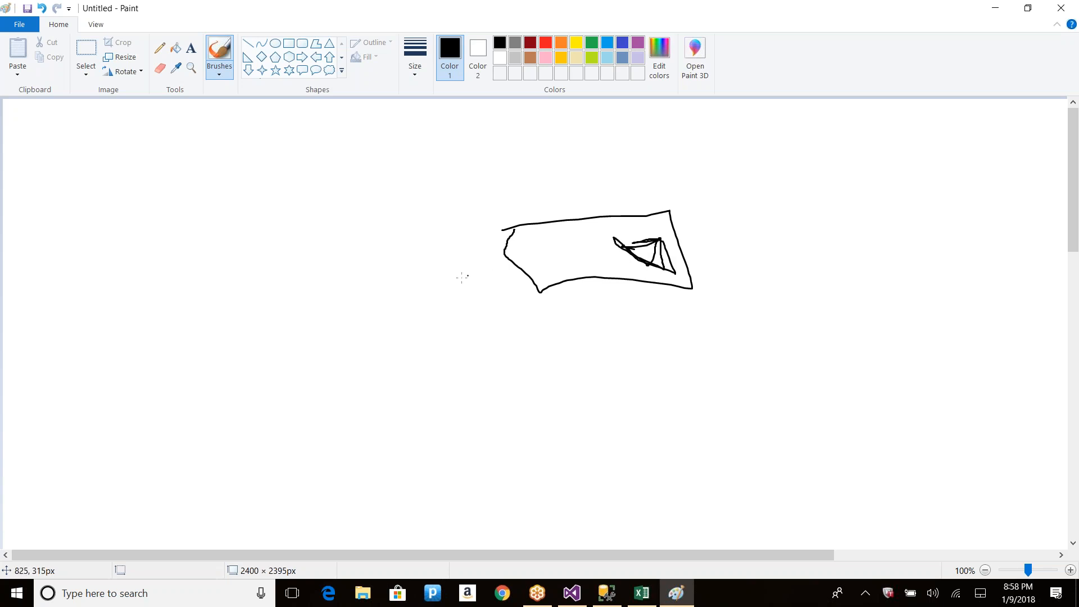
mouse_move(335, 287)
mouse_down()
mouse_move(336, 342)
mouse_move(377, 298)
mouse_move(456, 302)
mouse_up()
drag(459, 264, 461, 273)
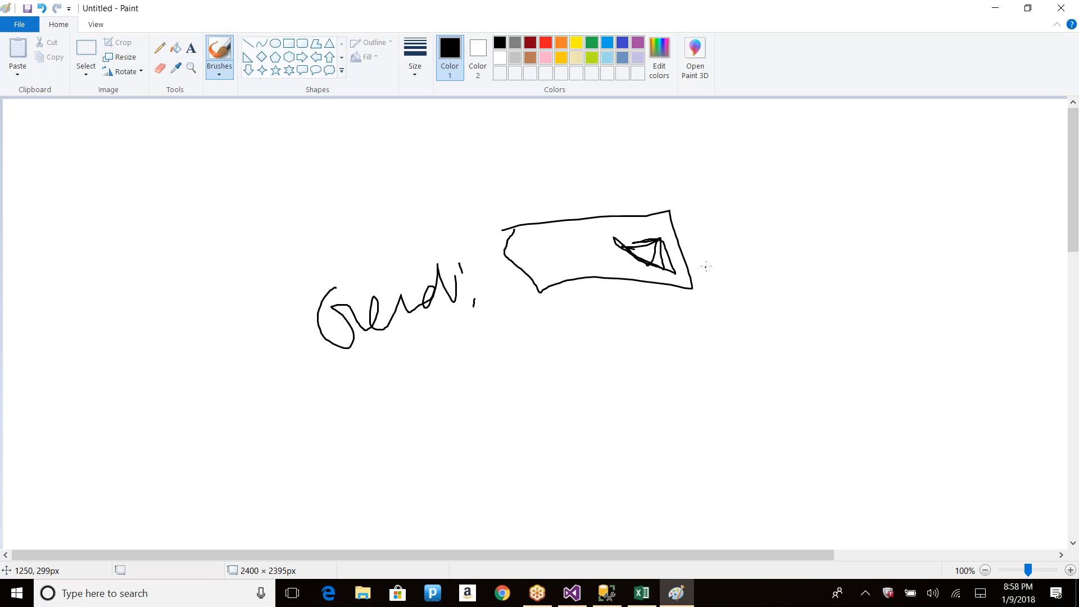
Step: Draw two list entries beneath the Gender drop-down and handwrite "Male" in the first and "Fem" in the second
mouse_move(549, 291)
mouse_down()
mouse_move(563, 370)
mouse_move(670, 291)
mouse_up()
mouse_move(609, 305)
mouse_down()
mouse_move(608, 332)
mouse_move(700, 322)
mouse_up()
mouse_move(569, 364)
mouse_down()
mouse_move(699, 438)
mouse_move(690, 356)
mouse_up()
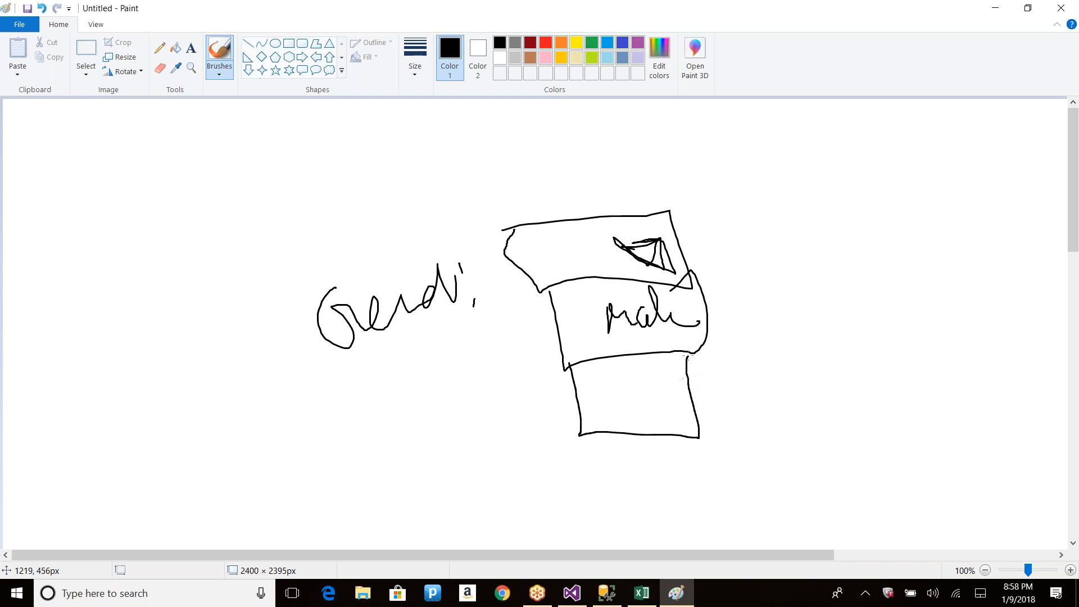
mouse_move(601, 391)
mouse_down()
mouse_move(606, 417)
mouse_move(655, 396)
mouse_move(669, 410)
mouse_up()
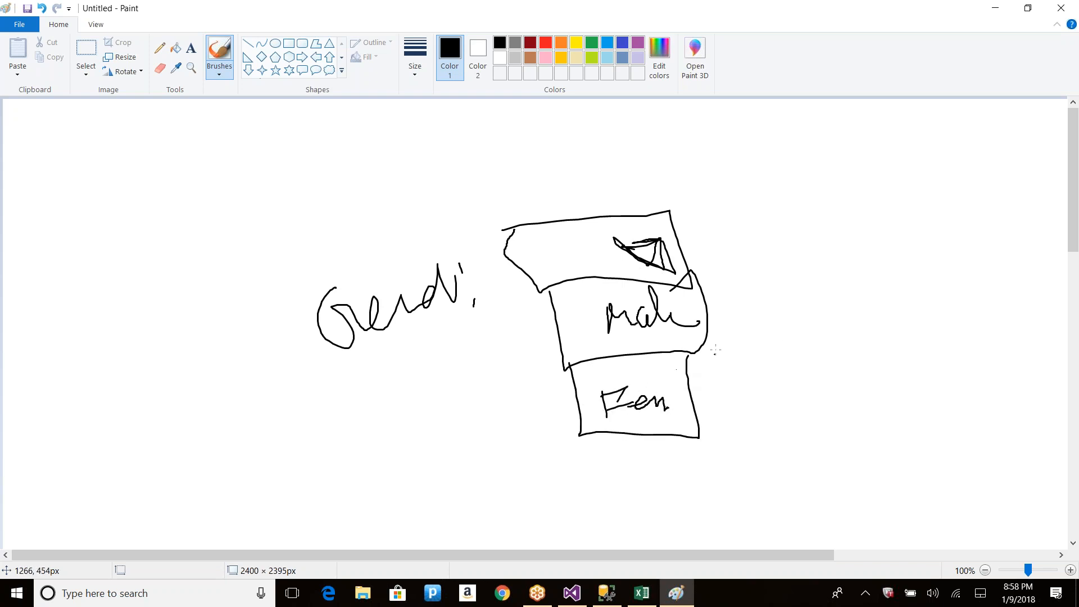
Step: Draw an arrow to the Male entry, number the entries 1 and 2, and loop an arrow from the 1 around the Gender label
mouse_move(802, 254)
mouse_down()
mouse_move(740, 321)
mouse_move(672, 322)
mouse_move(730, 340)
mouse_up()
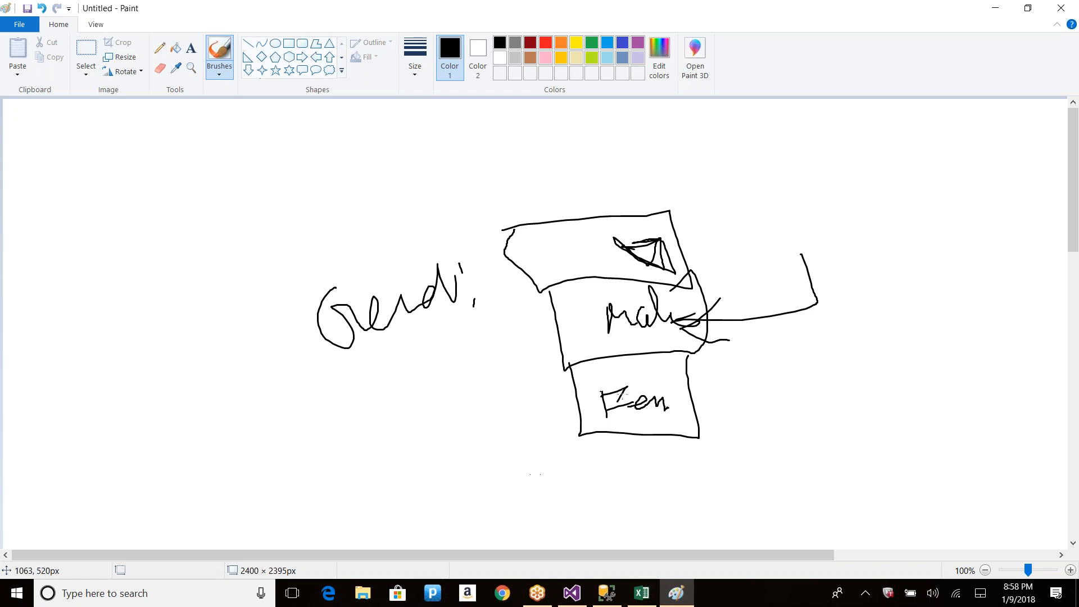
mouse_move(512, 325)
mouse_down()
mouse_move(512, 334)
mouse_move(538, 337)
mouse_move(528, 359)
mouse_move(539, 350)
mouse_up()
mouse_move(493, 420)
mouse_down()
mouse_move(531, 441)
mouse_move(565, 431)
mouse_up()
mouse_move(505, 352)
mouse_down()
mouse_move(382, 402)
mouse_move(433, 185)
mouse_move(432, 199)
mouse_up()
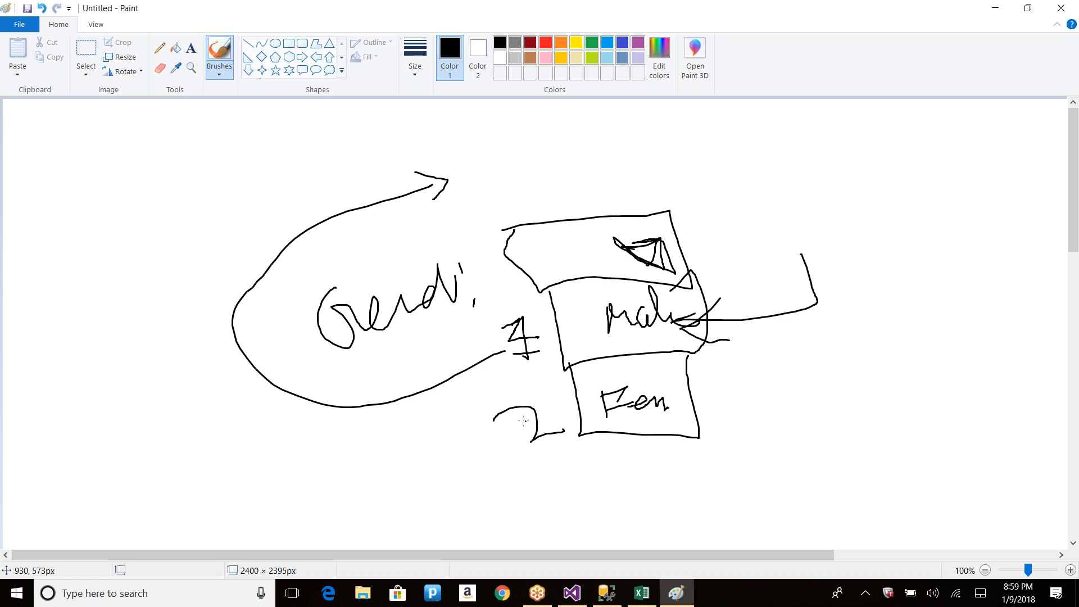
mouse_move(523, 402)
mouse_down()
mouse_move(535, 448)
mouse_move(560, 438)
mouse_up()
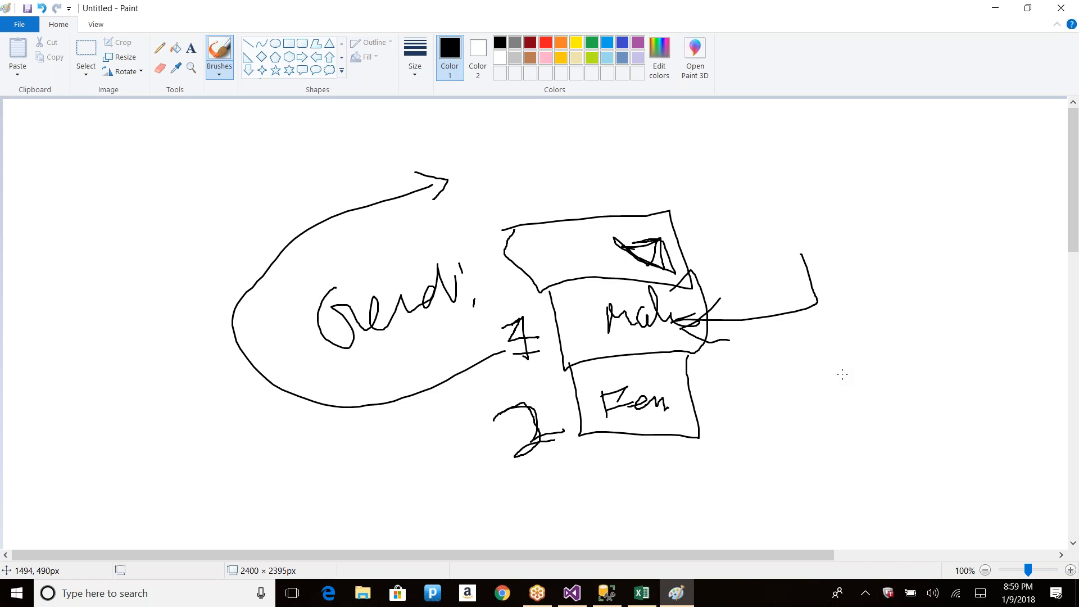
Step: Sketch a small two-column table in the canvas's upper-right area pairing 1 with M and 2 with F
mouse_move(866, 119)
mouse_down()
mouse_move(867, 186)
mouse_move(908, 129)
mouse_move(868, 122)
mouse_move(931, 173)
mouse_up()
drag(864, 150, 992, 125)
mouse_move(887, 153)
mouse_down()
mouse_move(894, 164)
mouse_move(968, 130)
mouse_move(990, 134)
mouse_up()
mouse_move(967, 159)
mouse_down()
mouse_move(966, 168)
mouse_move(973, 147)
mouse_move(974, 158)
mouse_up()
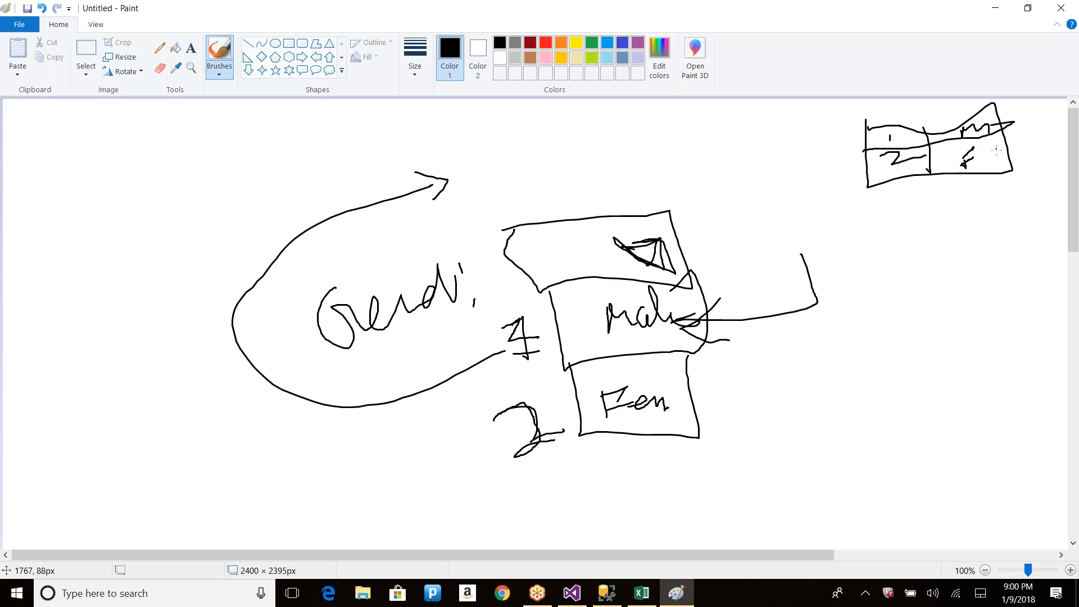
Step: Draw upward arrows under both columns of the small table, and lines leading outward from the F, 2 and 1 cells
mouse_move(970, 258)
mouse_down()
mouse_move(976, 181)
mouse_move(994, 210)
mouse_up()
mouse_move(893, 247)
mouse_down()
mouse_move(884, 196)
mouse_move(938, 203)
mouse_up()
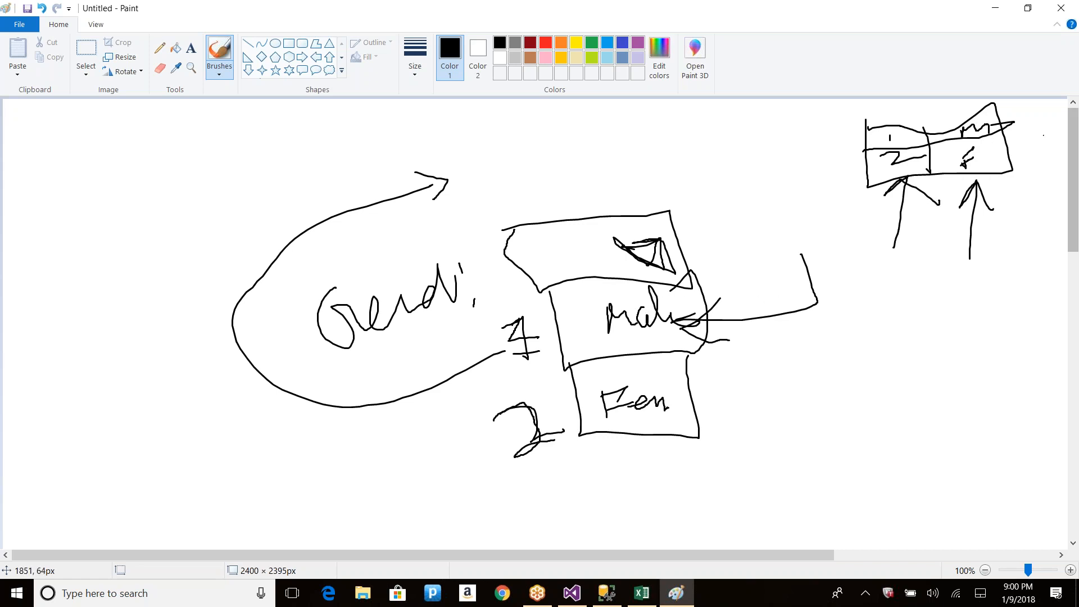
drag(996, 153, 1041, 127)
mouse_move(872, 163)
mouse_down()
mouse_move(717, 163)
mouse_move(757, 155)
mouse_up()
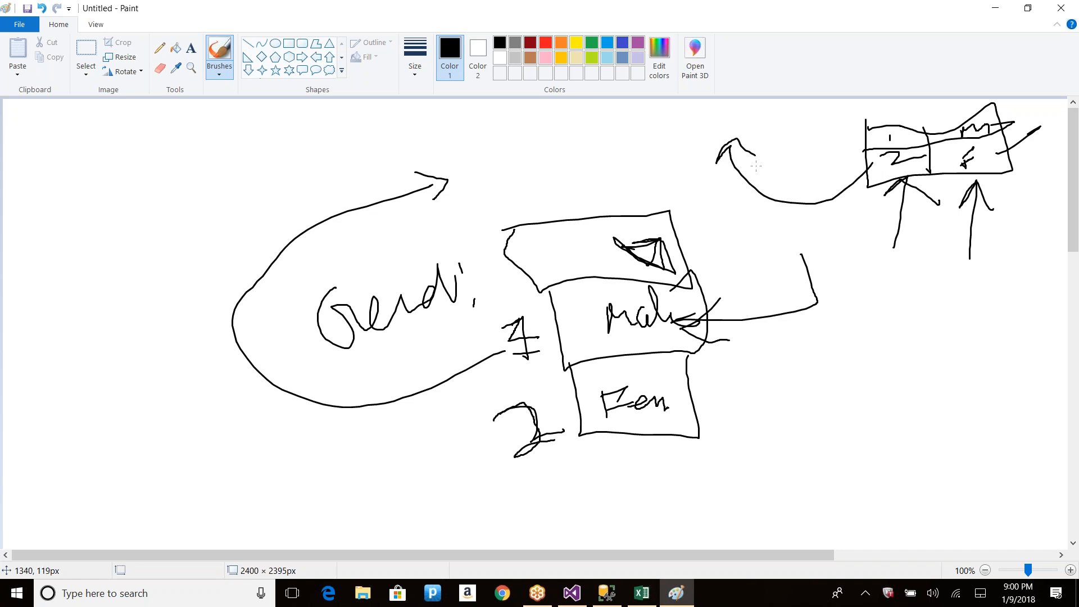
drag(880, 140, 762, 243)
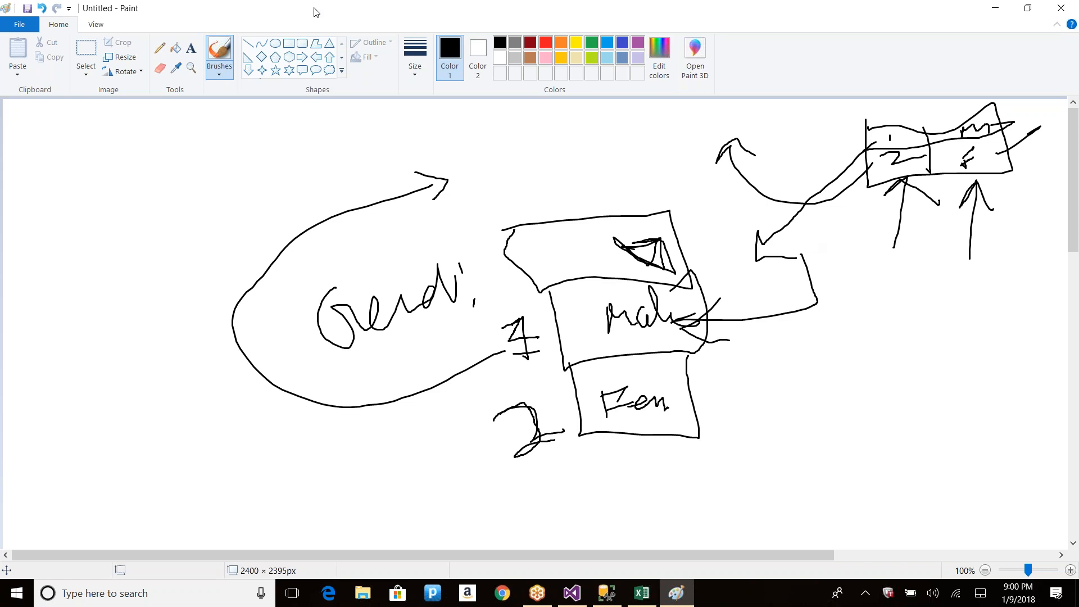
Step: Sketch a second drop-down on the canvas's left side with two stacked entries, handwriting a similar label starting with "Hy" in each
mouse_move(114, 162)
mouse_down()
mouse_move(168, 240)
mouse_move(87, 159)
mouse_move(182, 171)
mouse_move(238, 189)
mouse_move(191, 185)
mouse_move(230, 203)
mouse_move(236, 183)
mouse_move(201, 193)
mouse_move(223, 187)
mouse_up()
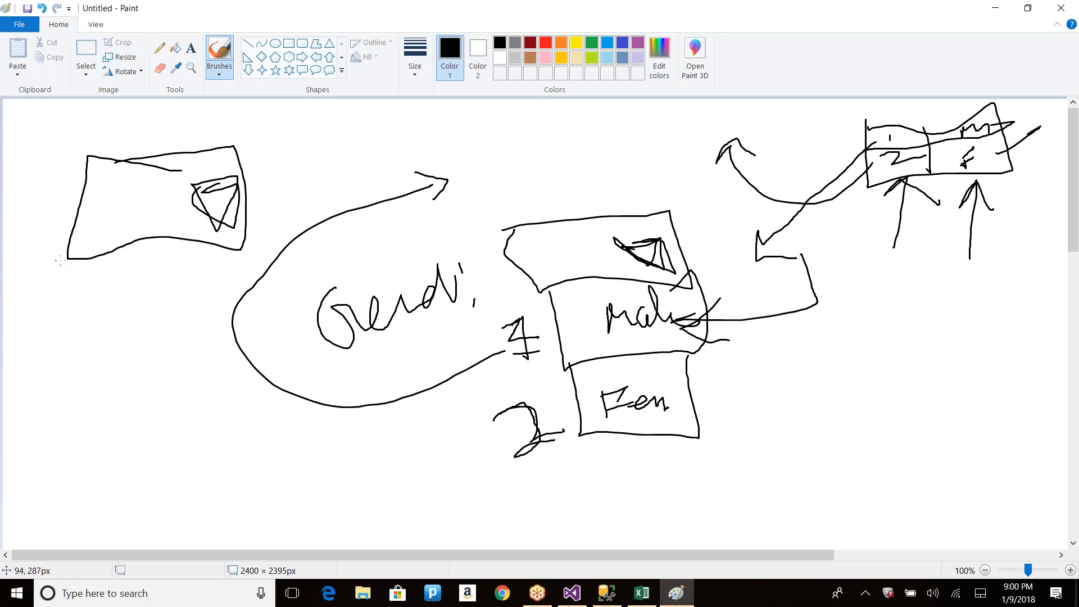
mouse_move(68, 260)
mouse_down()
mouse_move(63, 304)
mouse_move(219, 232)
mouse_move(199, 243)
mouse_up()
drag(123, 260, 121, 270)
drag(131, 249, 136, 295)
drag(117, 281, 170, 265)
mouse_move(68, 316)
mouse_down()
mouse_move(66, 326)
mouse_move(189, 329)
mouse_move(181, 294)
mouse_up()
mouse_move(104, 328)
mouse_down()
mouse_move(106, 358)
mouse_move(117, 357)
mouse_up()
mouse_move(105, 355)
mouse_down()
mouse_move(138, 338)
mouse_move(147, 365)
mouse_up()
drag(158, 320, 142, 345)
Step: Draw arrows pointing to both entries of the second drop-down and add a small drop-down box above it
drag(261, 240, 209, 272)
mouse_move(213, 259)
mouse_down()
mouse_move(206, 276)
mouse_move(226, 285)
mouse_move(194, 341)
mouse_move(206, 353)
mouse_up()
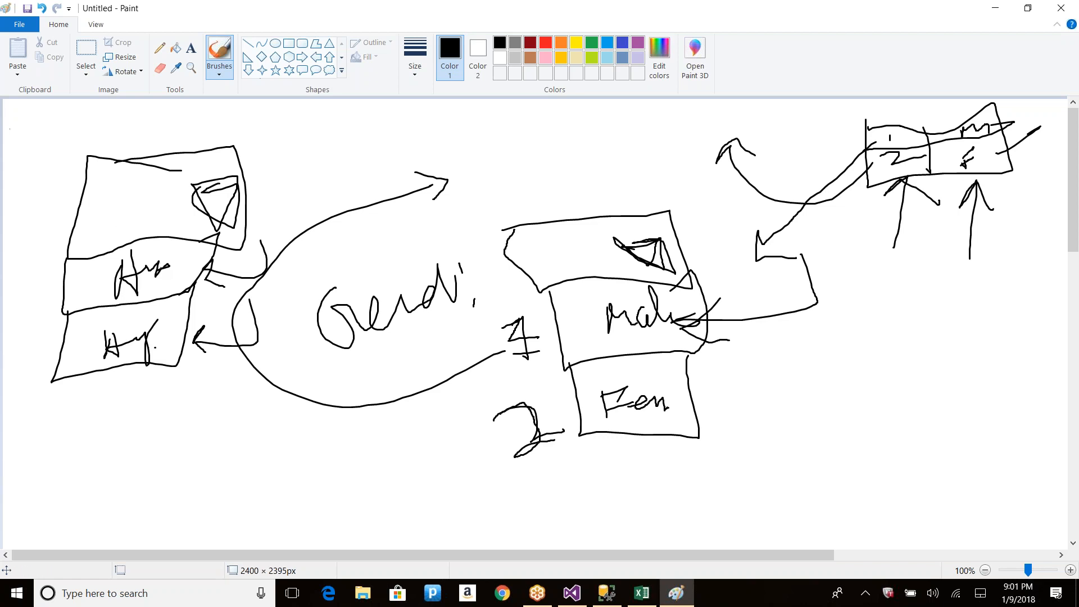
mouse_move(107, 123)
mouse_down()
mouse_move(194, 152)
mouse_move(145, 122)
mouse_move(101, 124)
mouse_up()
drag(168, 129, 182, 124)
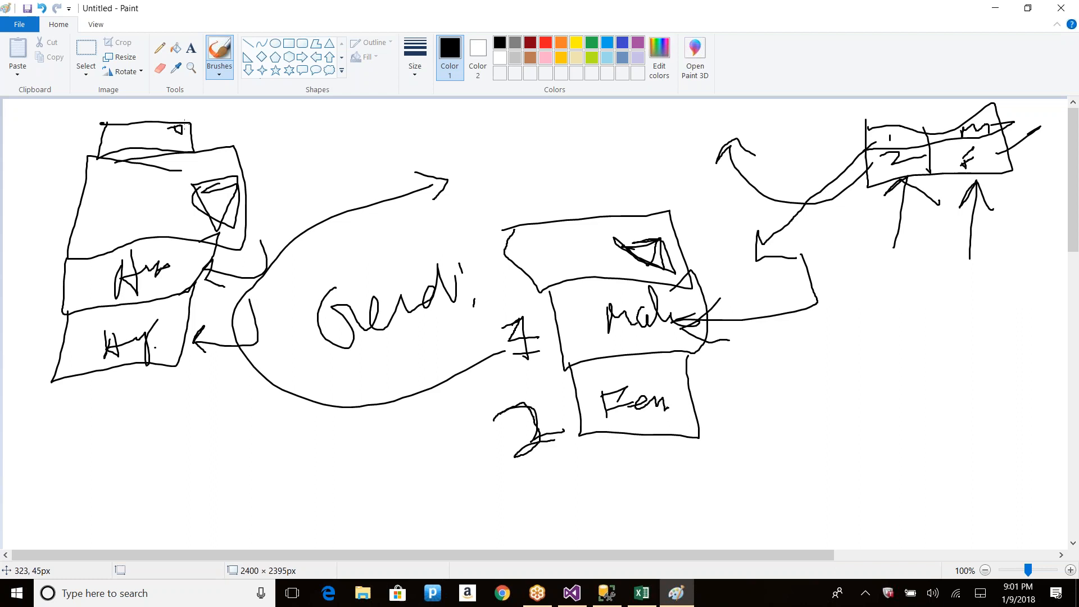
Step: Switch to Visual Studio and compare the KeyColumns and NameColumn properties of the Primary Contact attribute
key(alt+Tab)
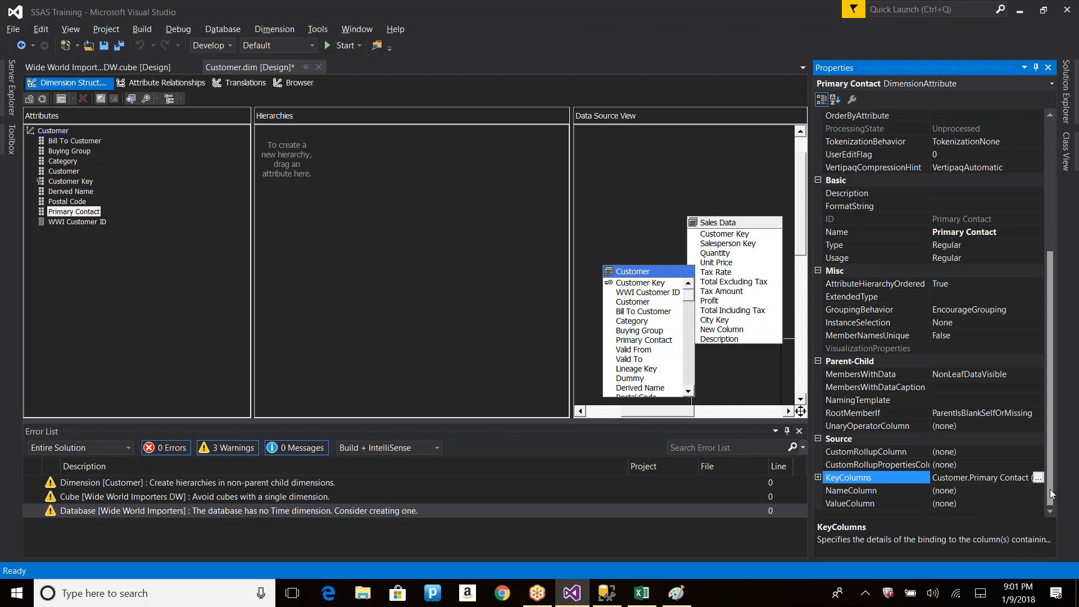
right_click(91, 214)
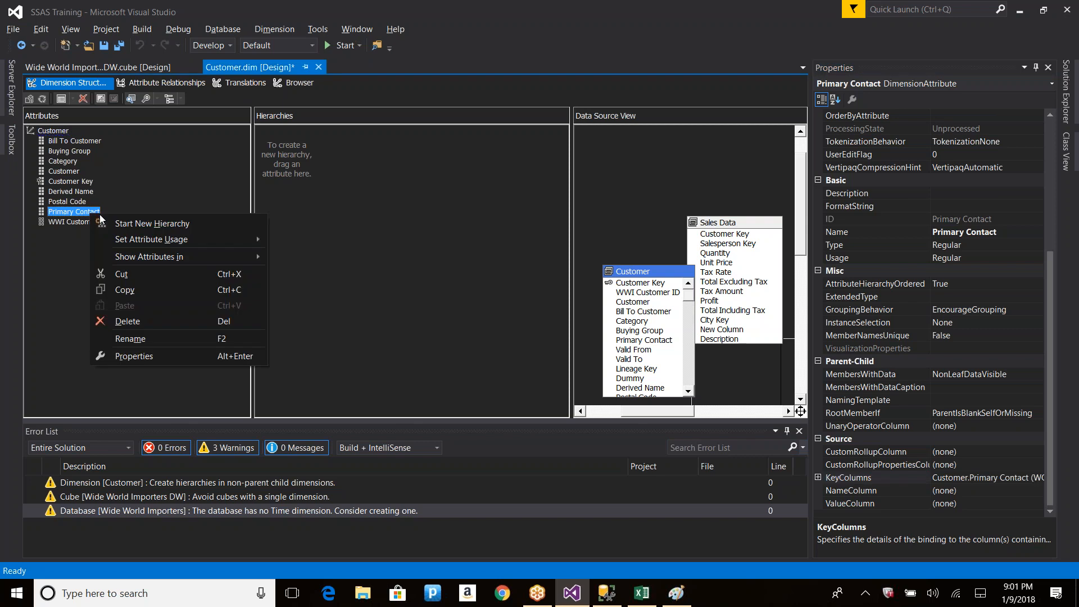
click(956, 480)
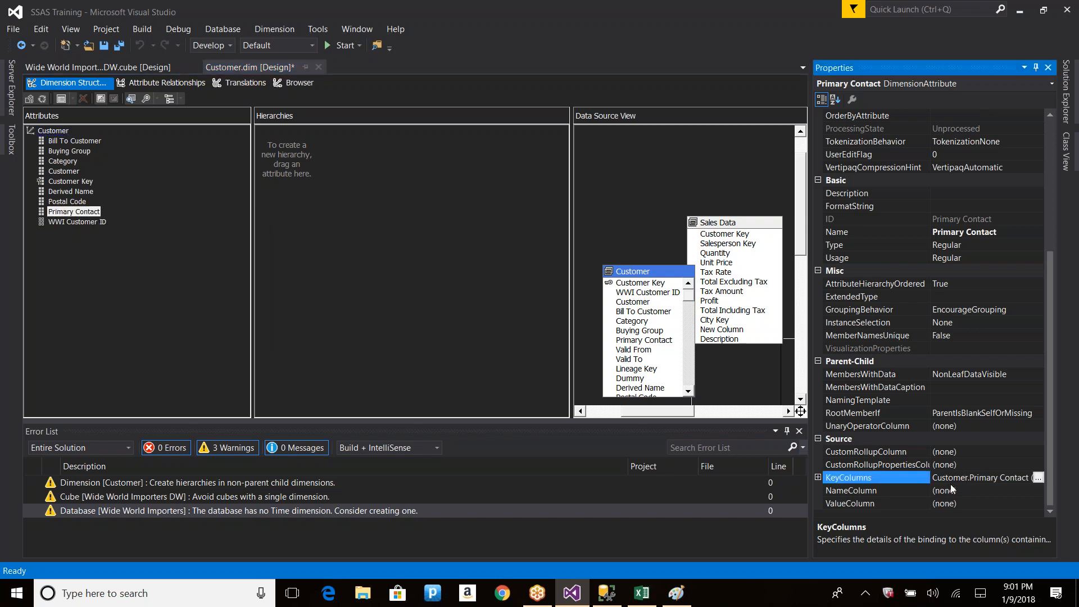
click(986, 488)
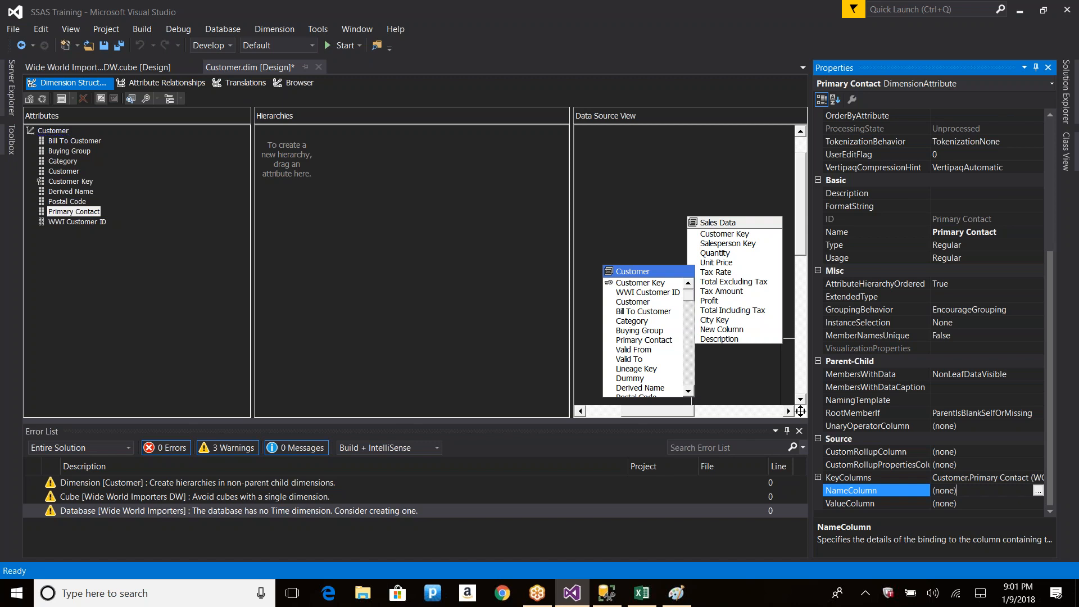
click(1002, 480)
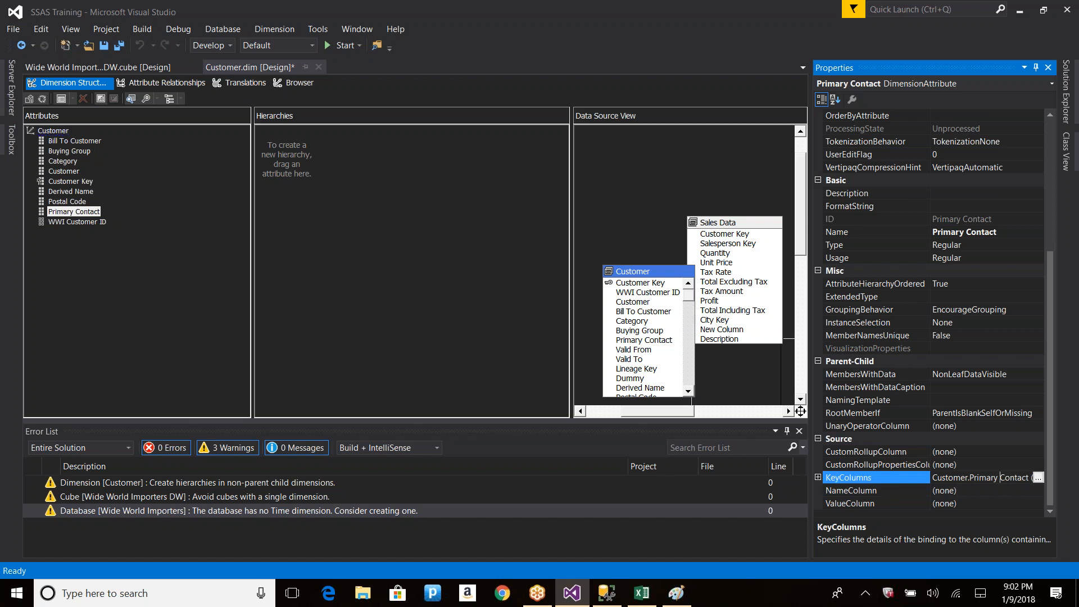
click(982, 490)
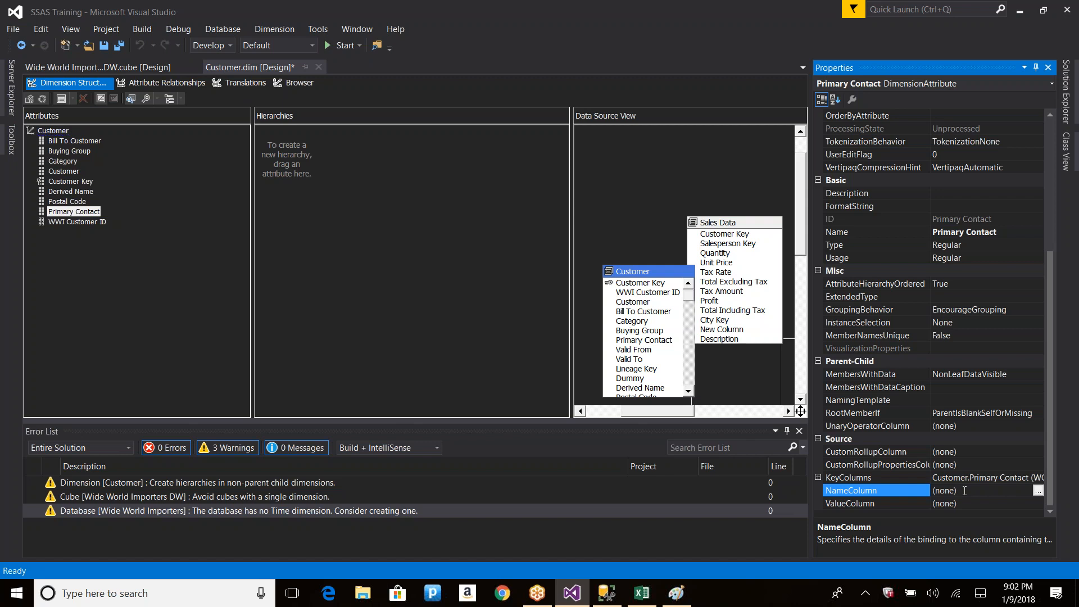
click(988, 477)
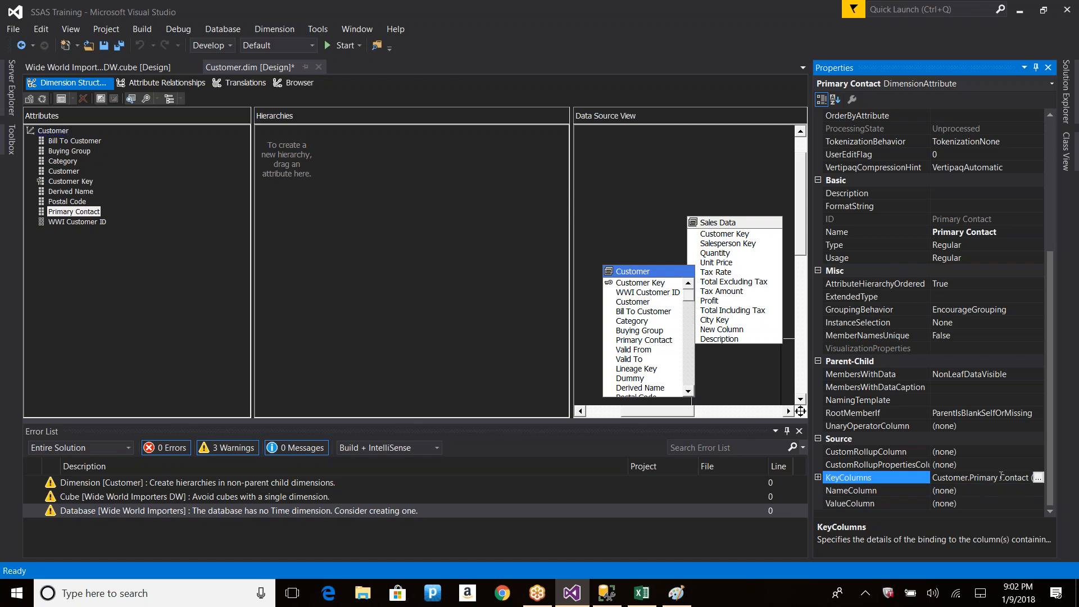
Step: Bind Primary Contact's NameColumn to the Primary Contact column of the Customer table and check it against KeyColumns
click(1030, 487)
click(1038, 491)
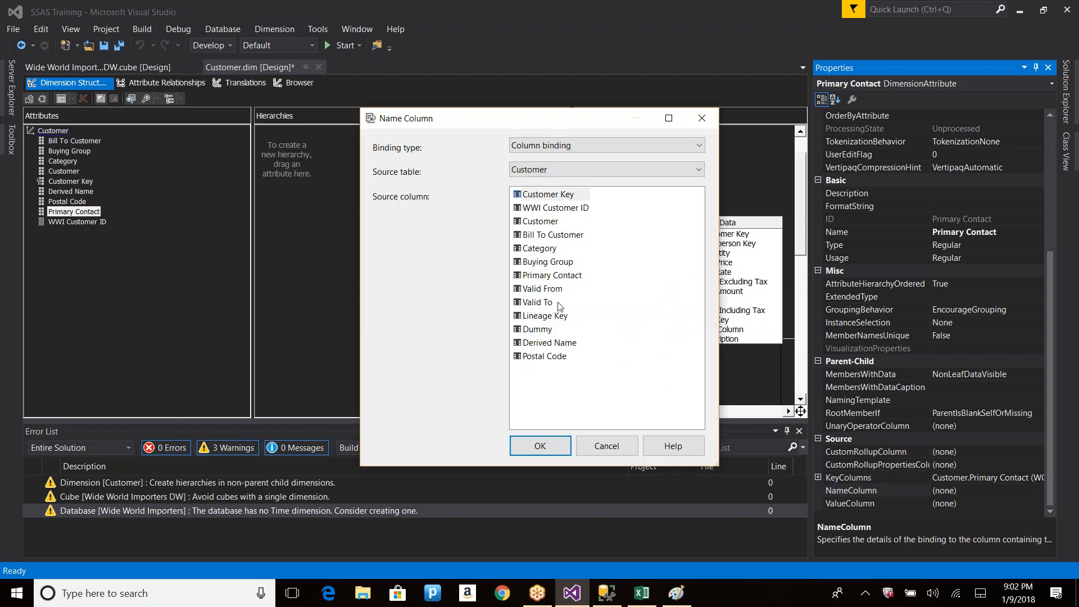
double_click(554, 277)
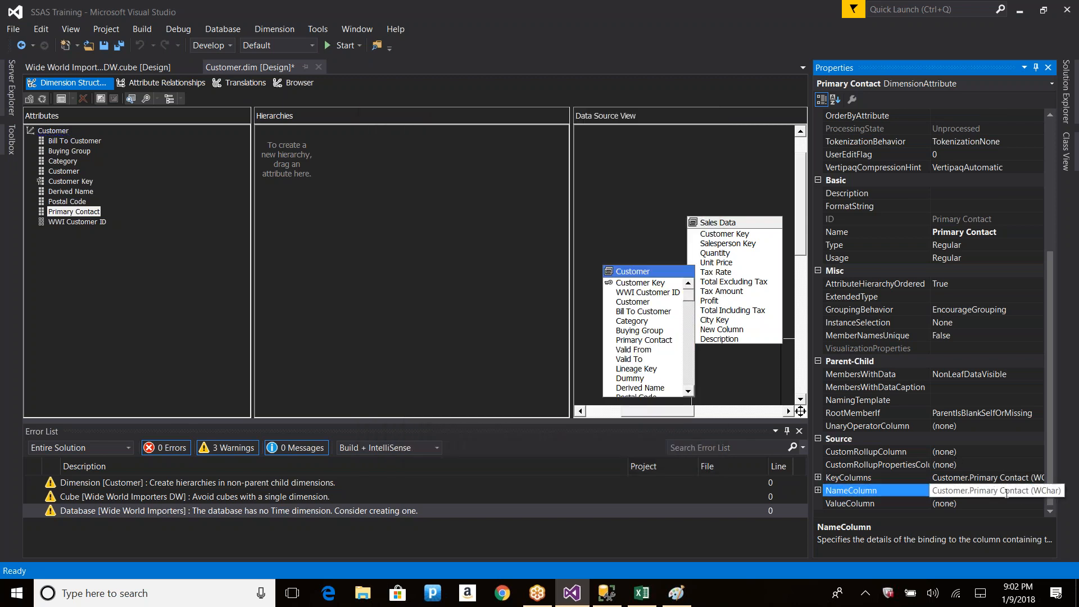
click(1033, 491)
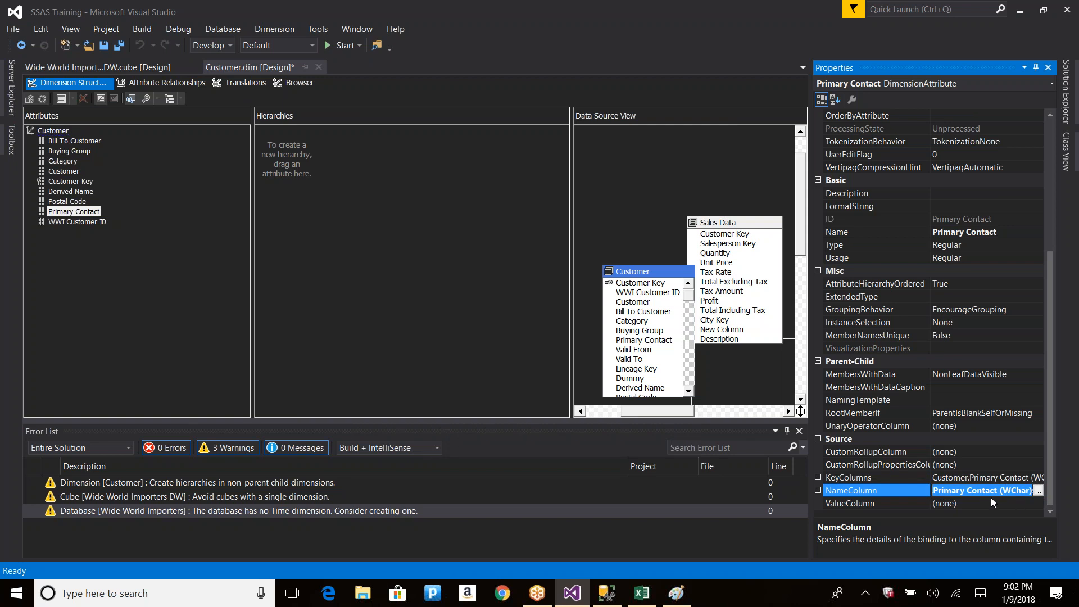
click(998, 480)
click(984, 492)
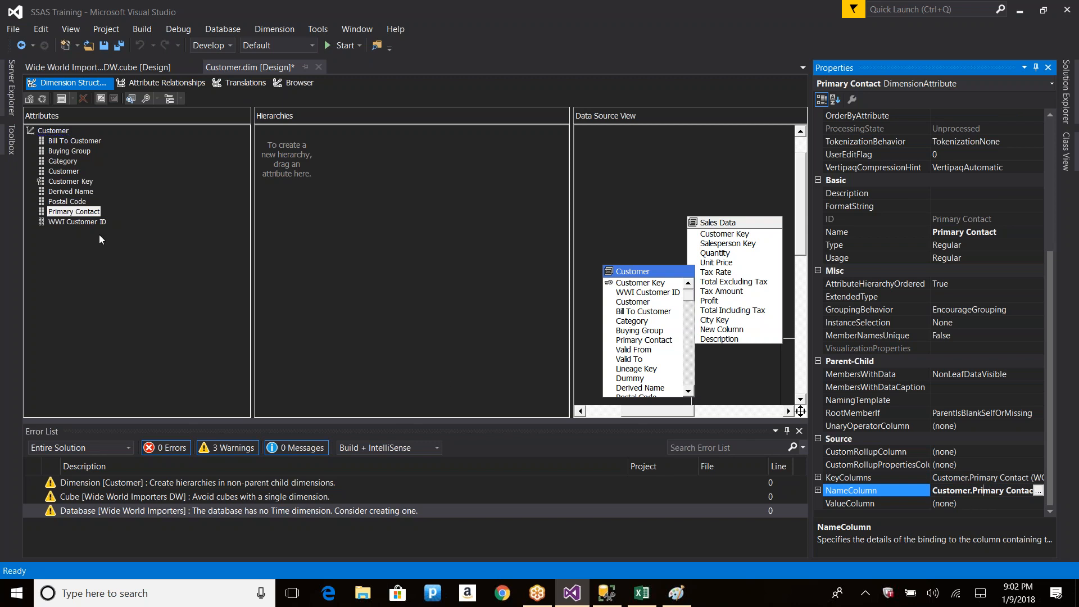
Step: Set the Customer Key attribute's AttributeHierarchyVisible property to True and check its KeyColumns and NameColumn bindings
right_click(57, 181)
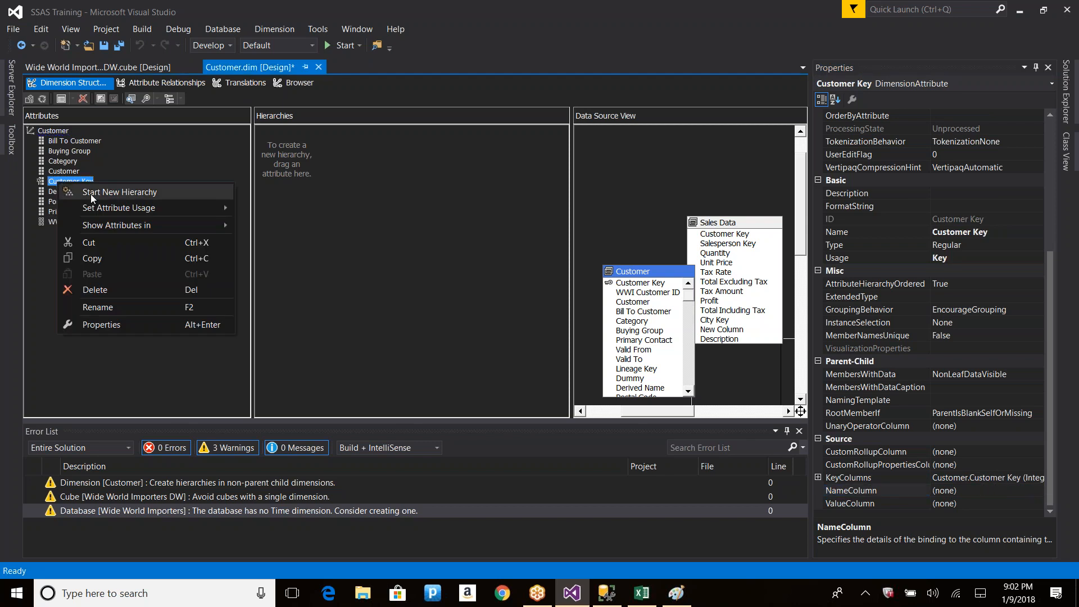
click(104, 308)
scroll(1055, 130, up, 5)
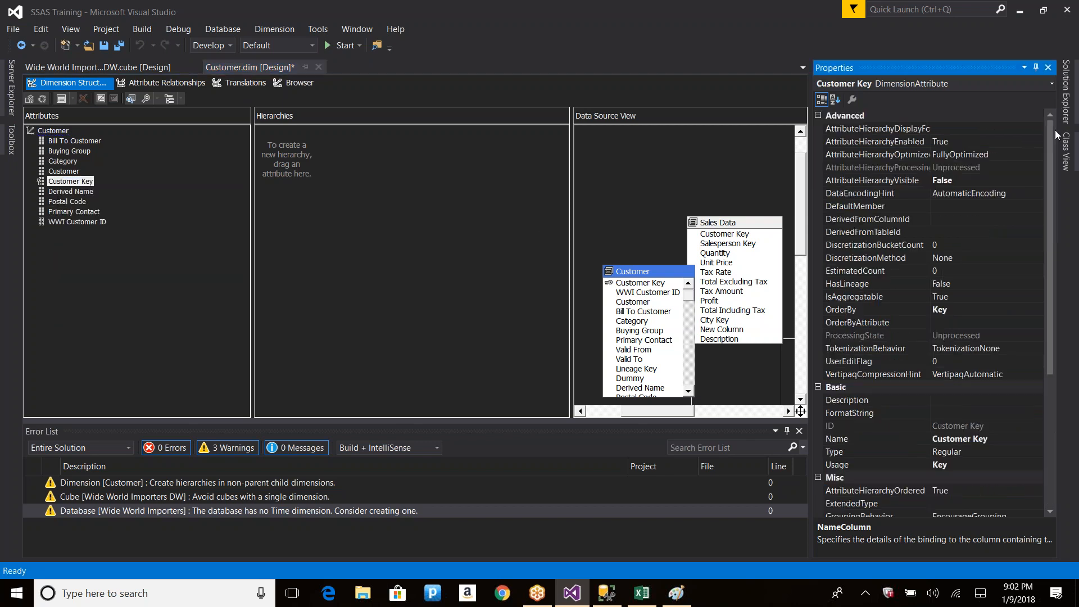
click(871, 180)
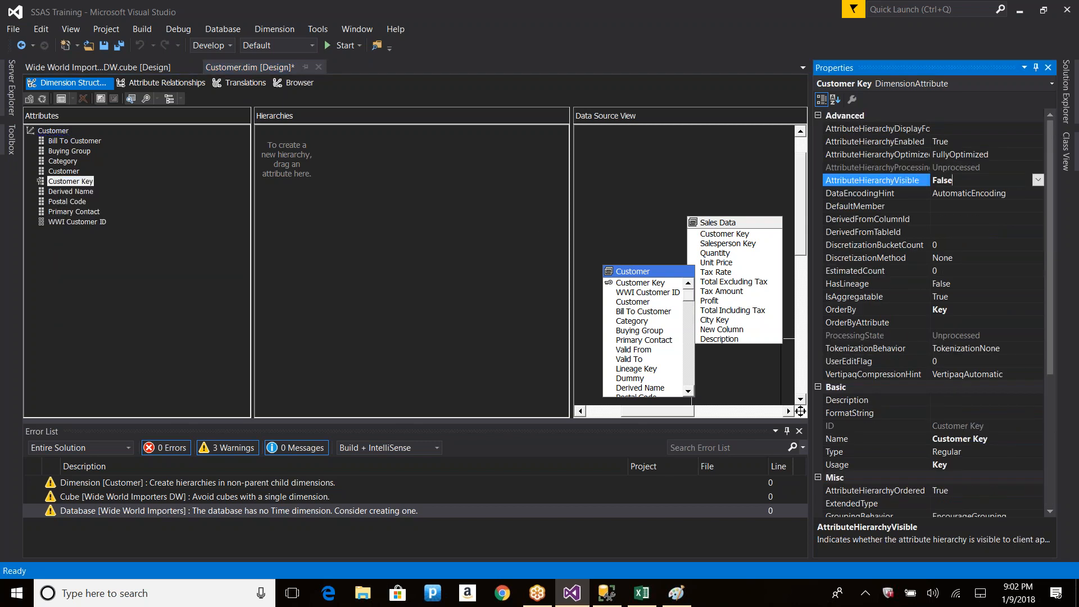
click(298, 246)
right_click(75, 181)
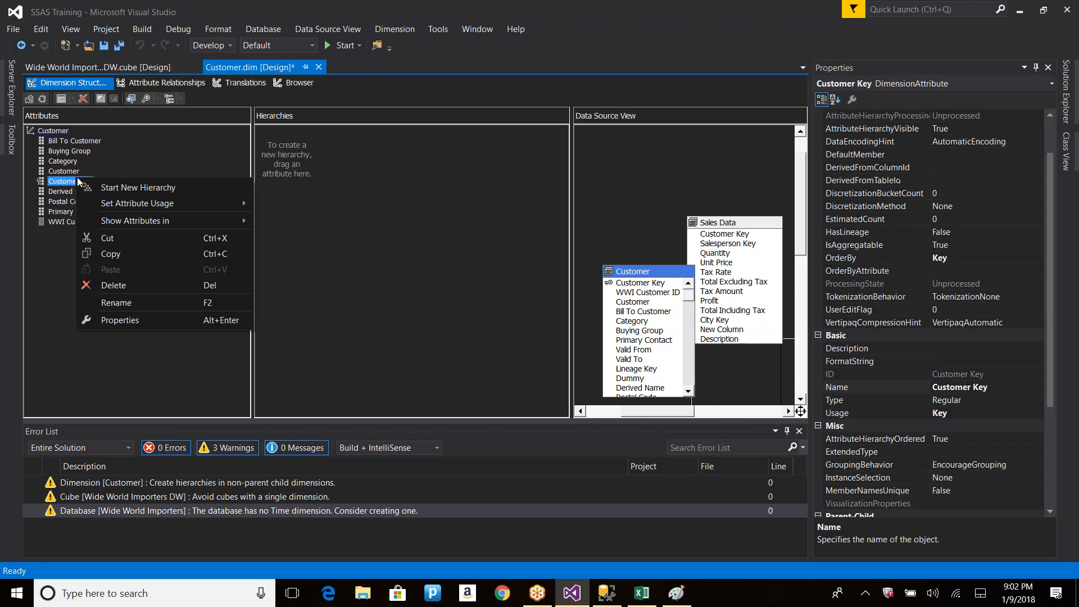
click(124, 319)
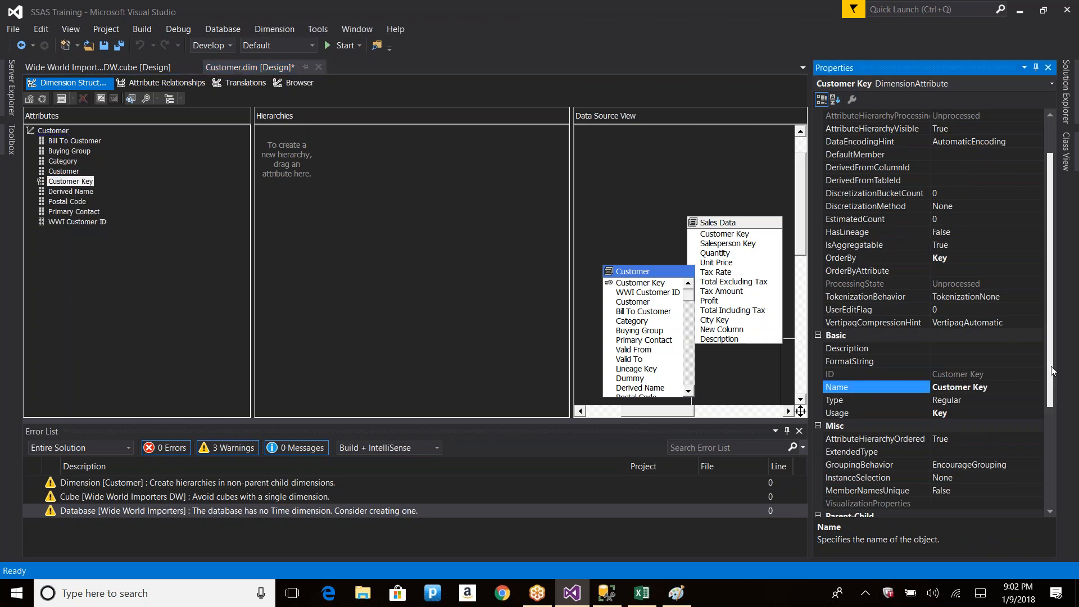
scroll(1051, 366, down, 4)
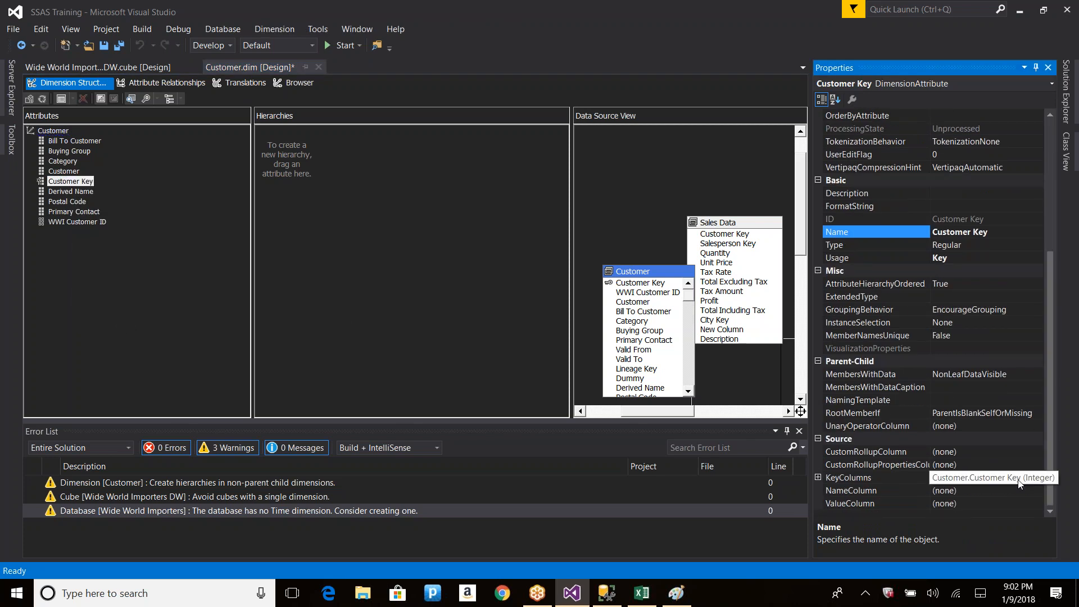
Step: Save and deploy the changes, overwriting the database, and process the Customer dimension with Process Update
click(43, 99)
key(Return)
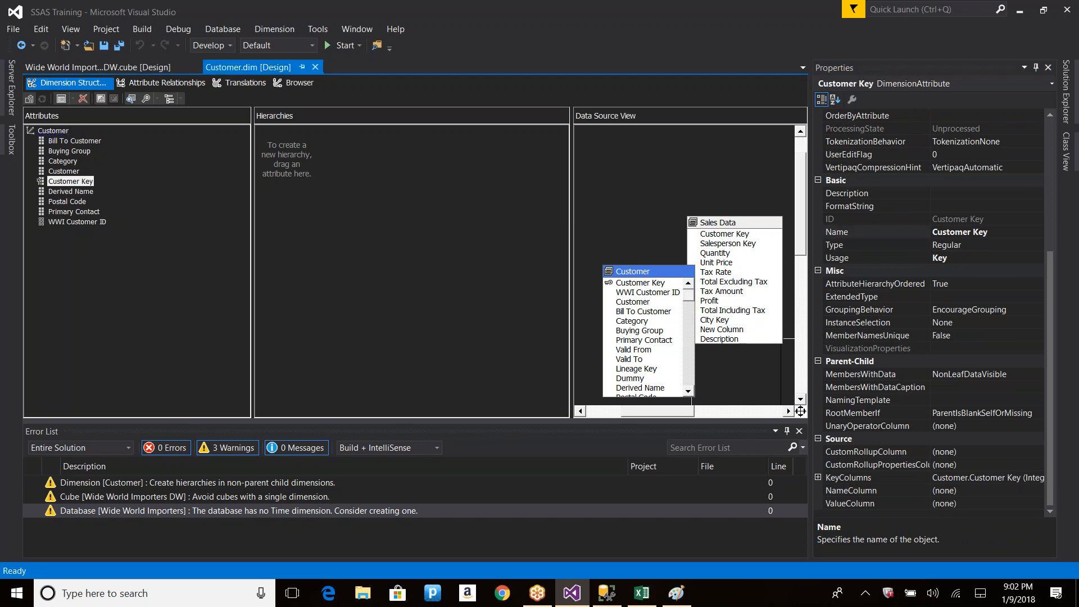
click(672, 325)
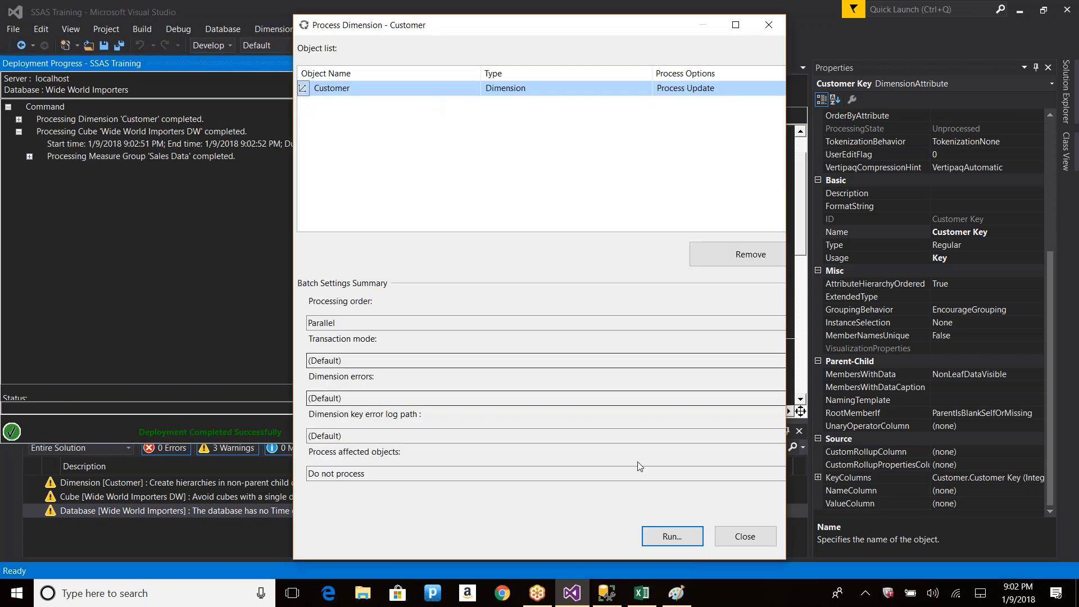
click(678, 541)
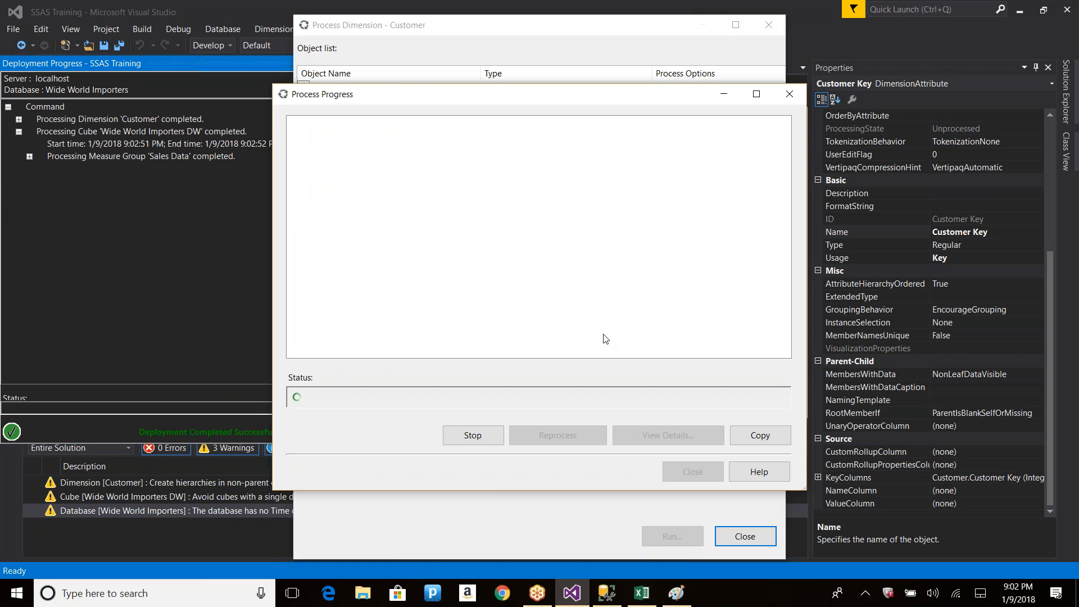
click(693, 472)
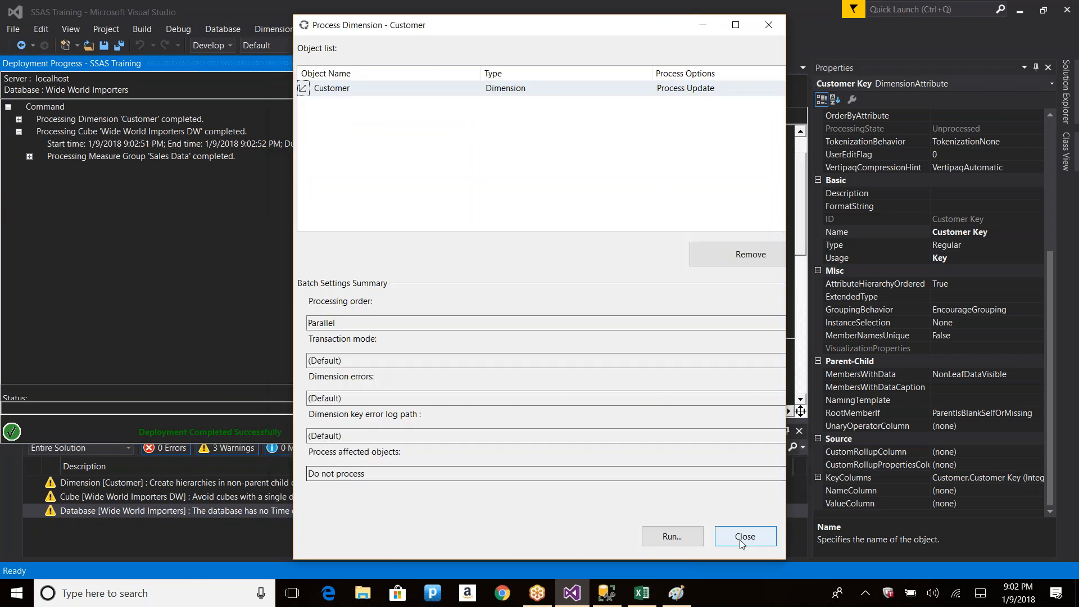
click(745, 536)
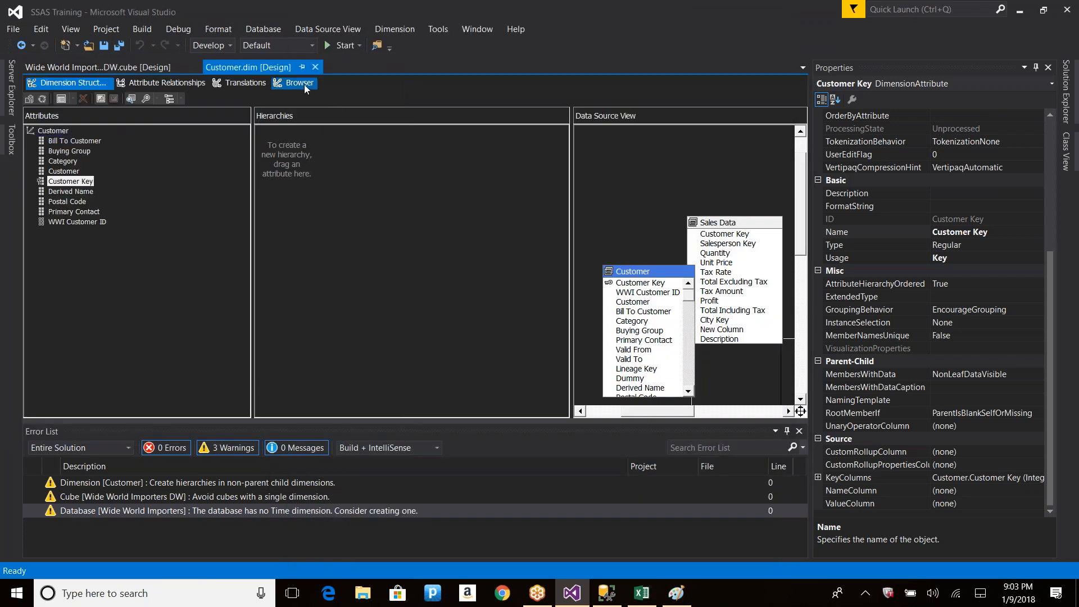
Step: Browse the Customer dimension's members by the Customer Key hierarchy
click(304, 84)
click(242, 99)
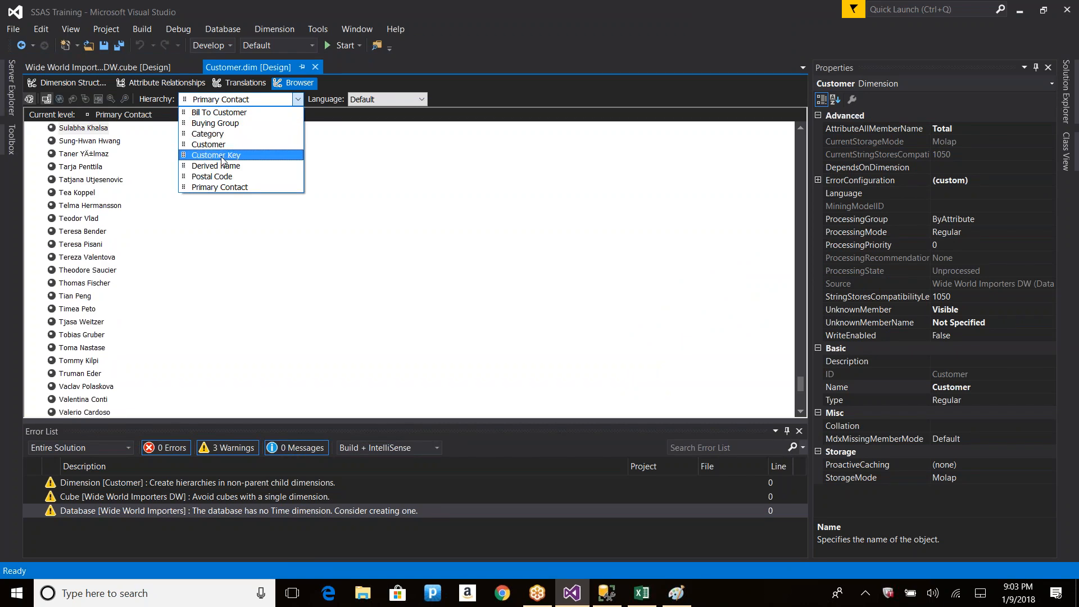
click(221, 156)
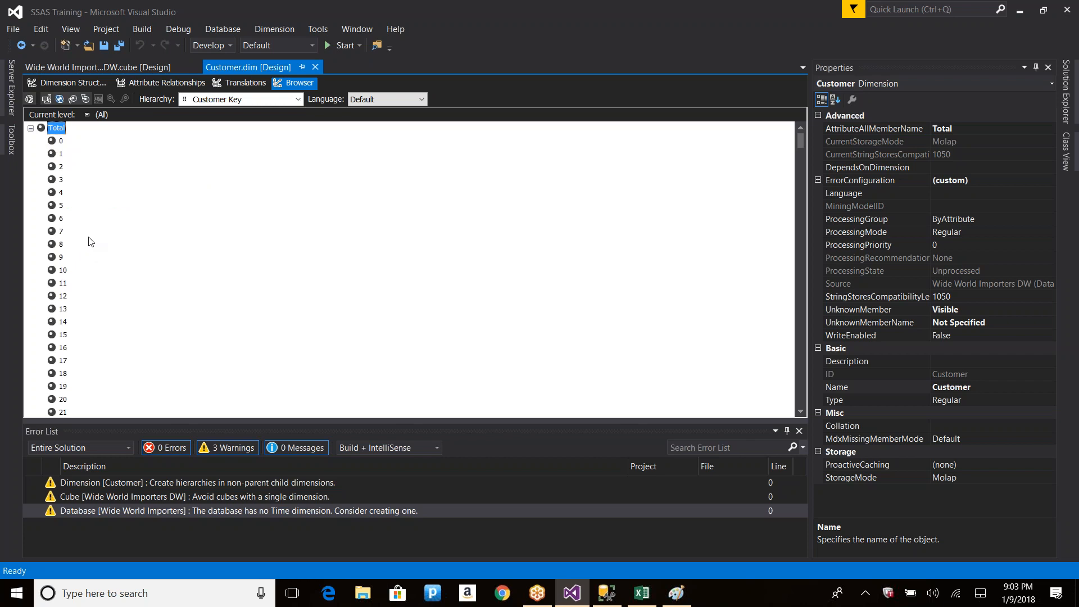
Step: Bind Customer Key's NameColumn to the Customer column of the Customer table and compare it with KeyColumns
click(49, 85)
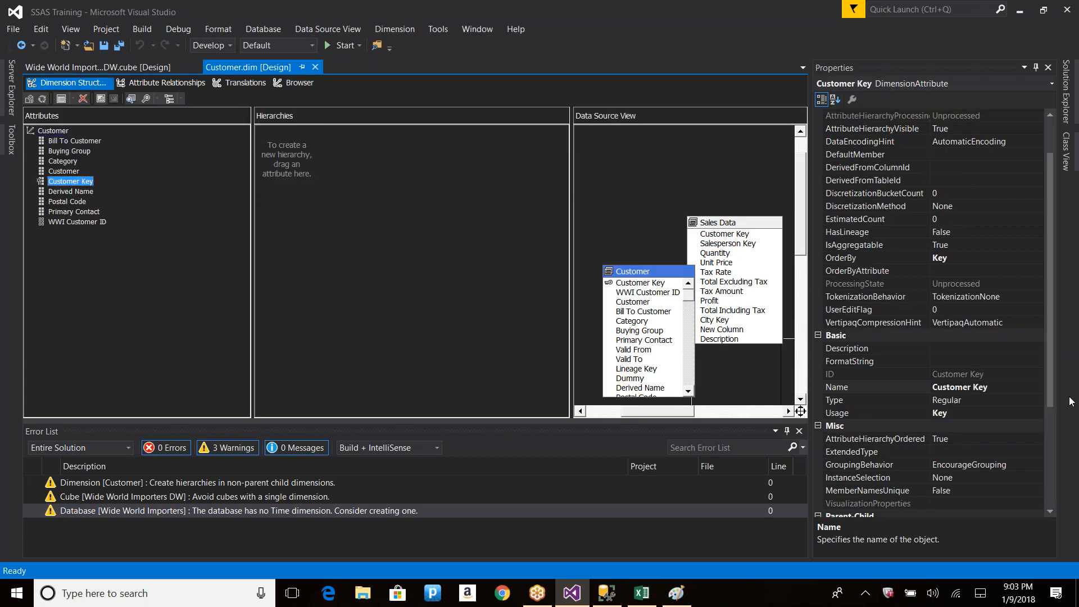
drag(1052, 390, 1016, 495)
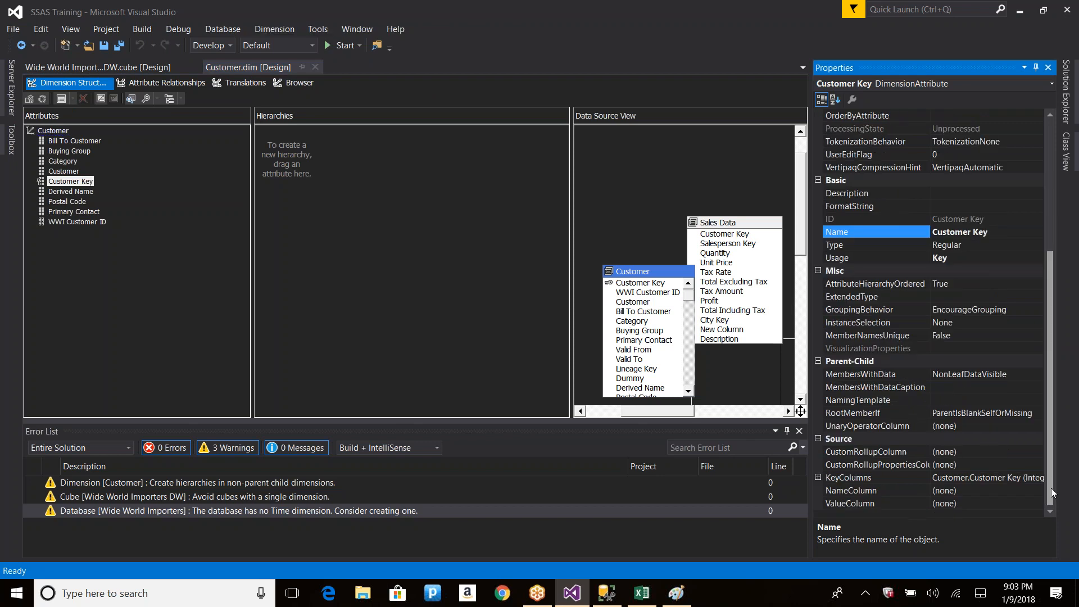
click(989, 489)
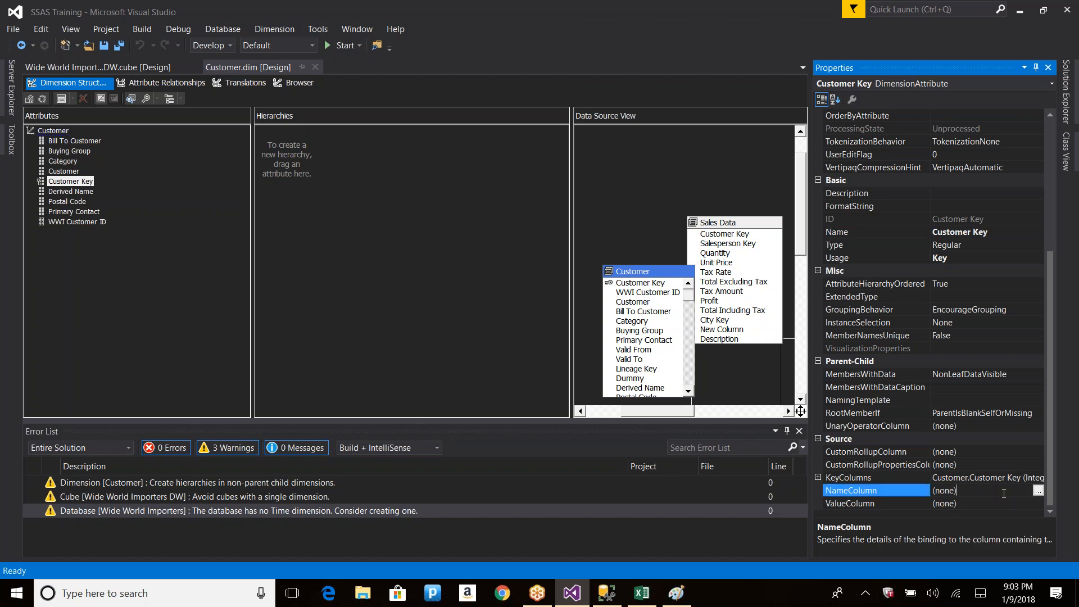
click(1037, 490)
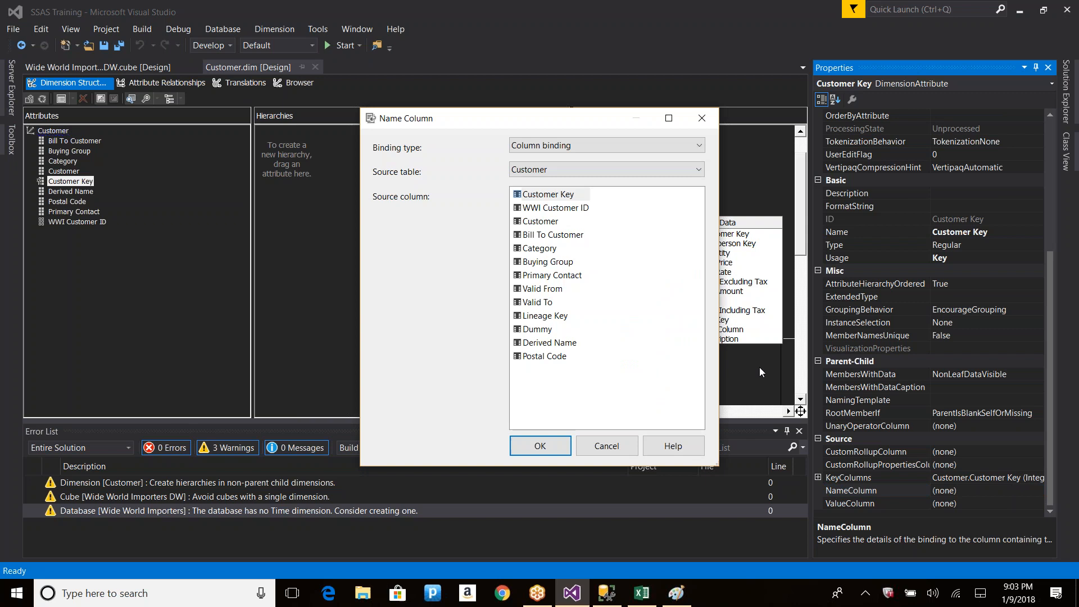
double_click(540, 221)
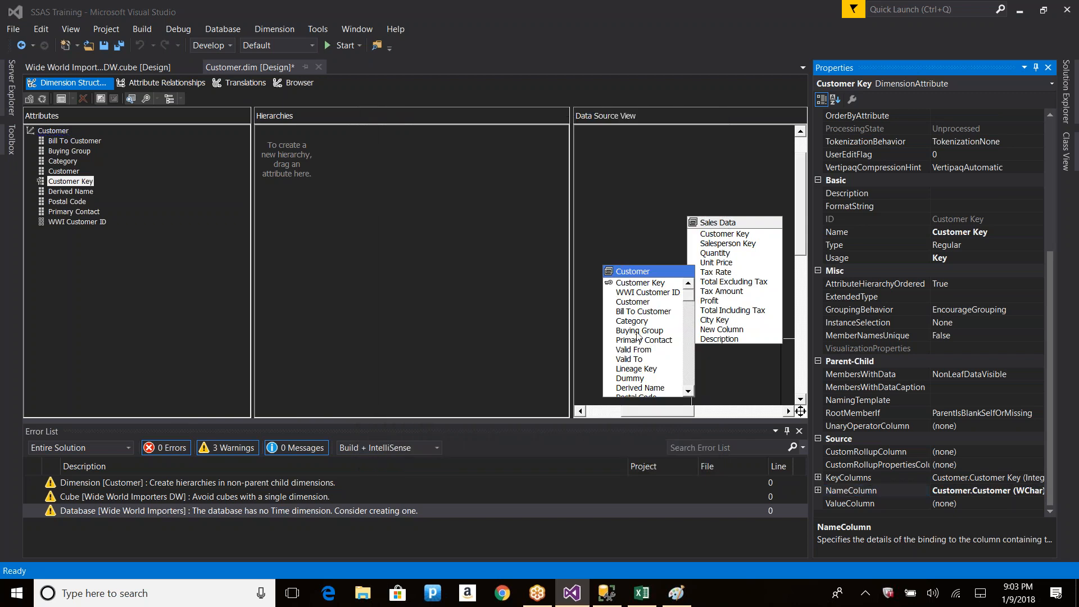
click(956, 490)
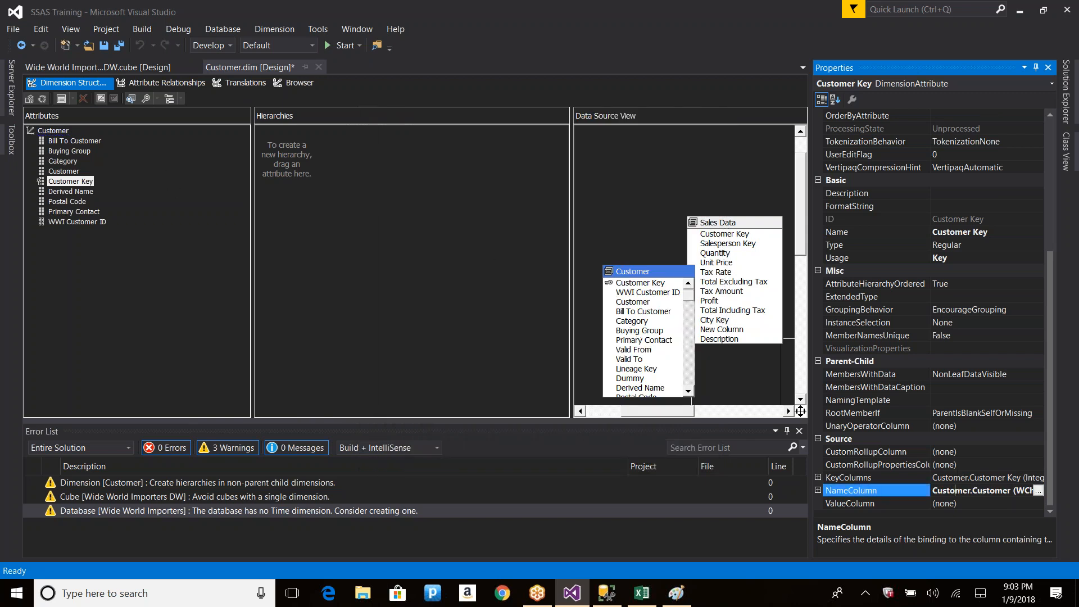
click(977, 480)
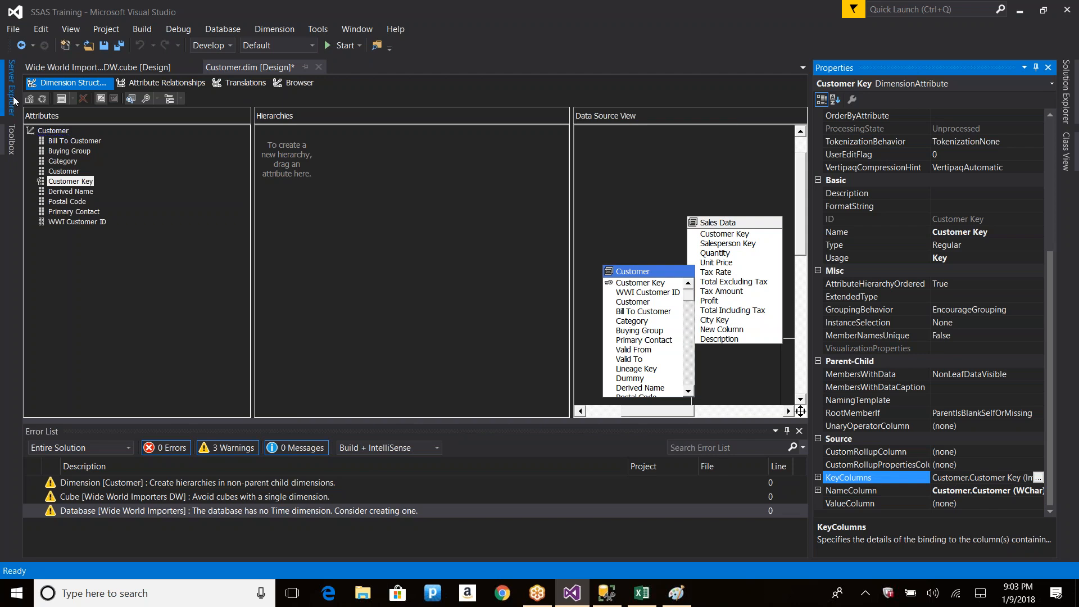
Step: Deploy the new name binding and reprocess the Customer dimension with Process Update
click(43, 100)
key(Return)
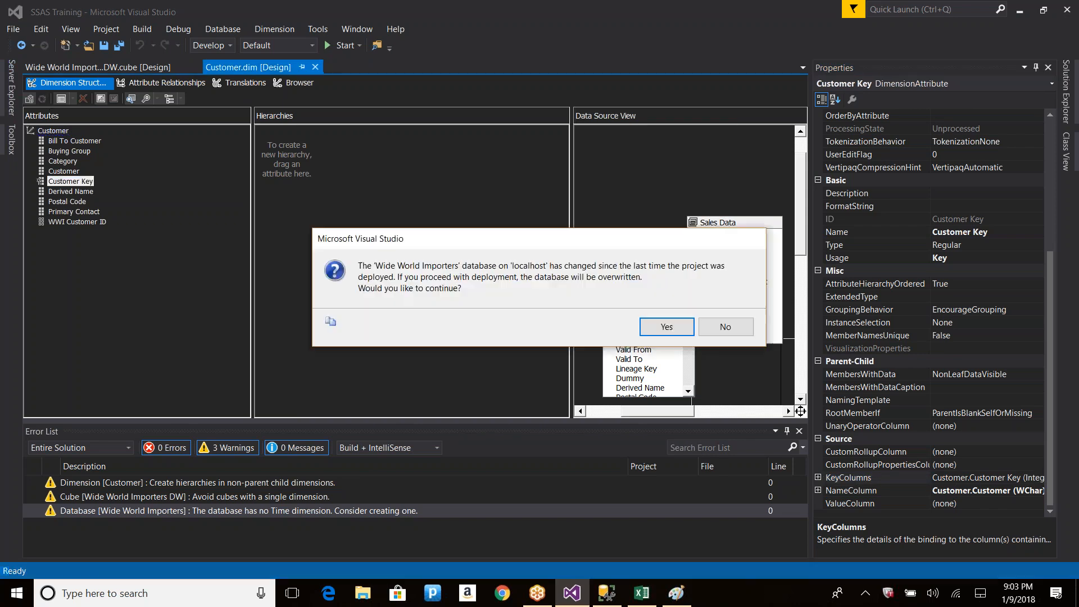
key(Return)
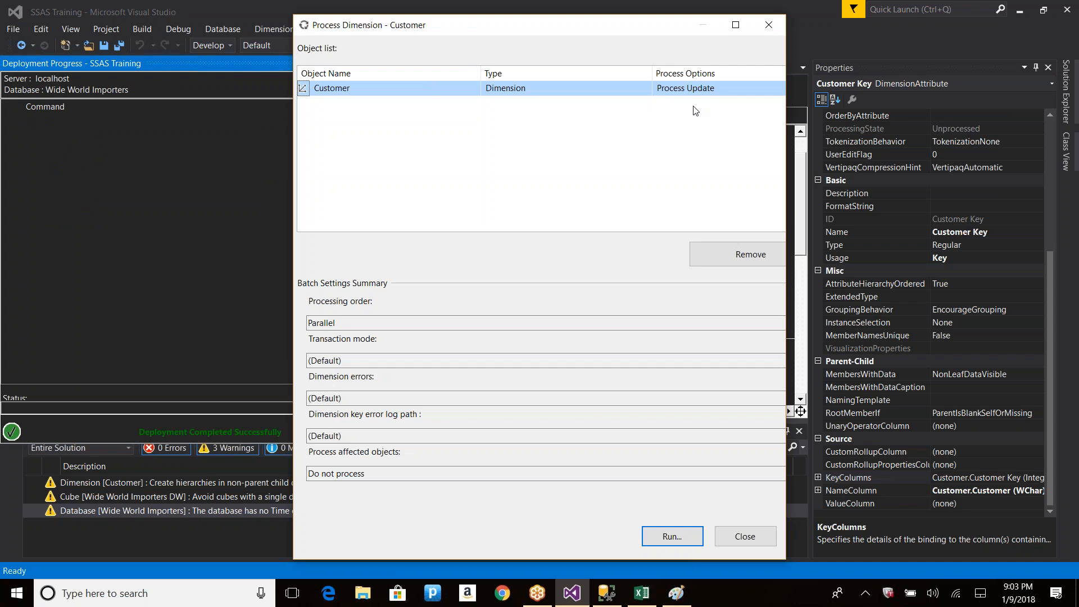
click(683, 538)
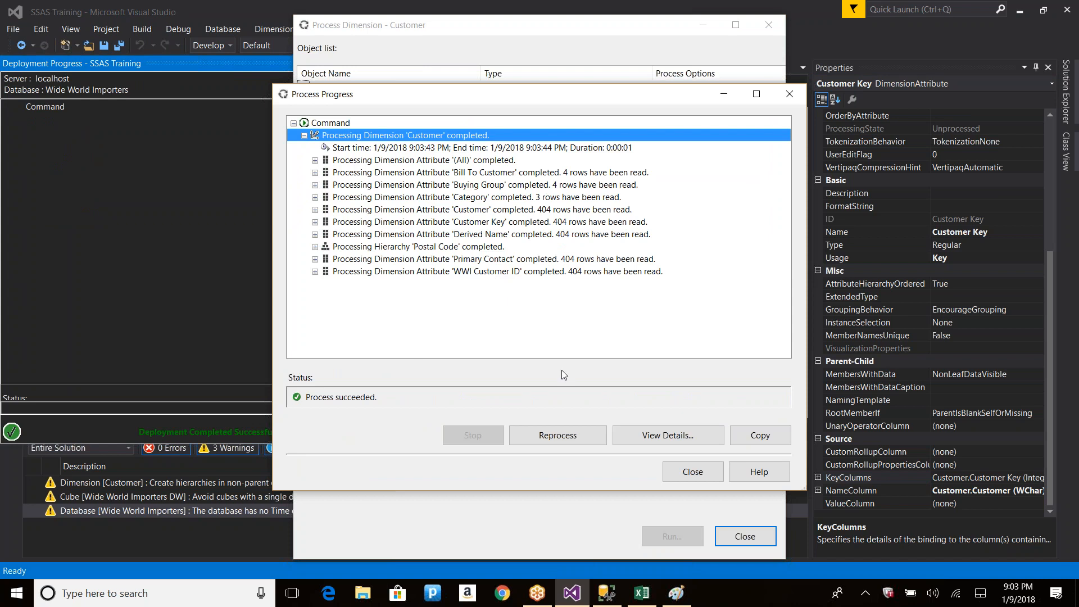
click(693, 471)
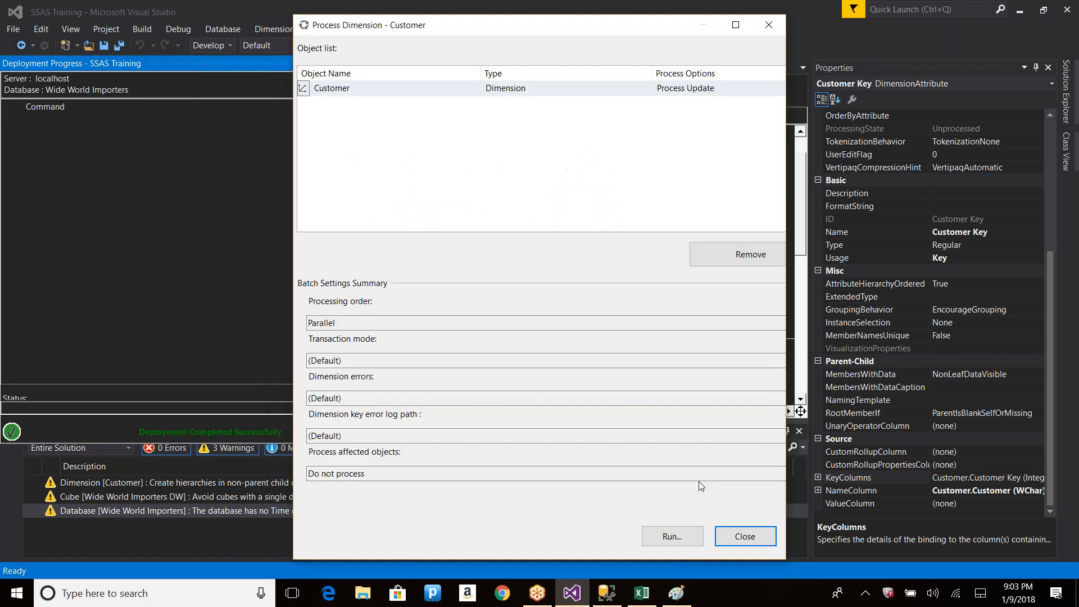
click(733, 534)
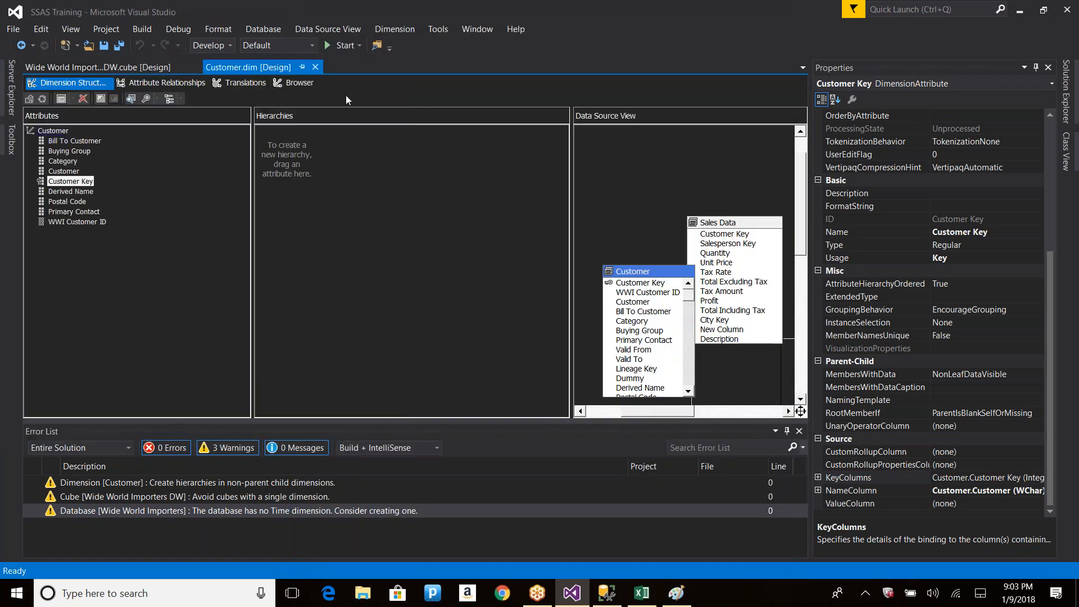
Step: Reload the Customer Key members in the dimension browser and select Tailspin Toys (Head Office)
click(299, 83)
click(361, 403)
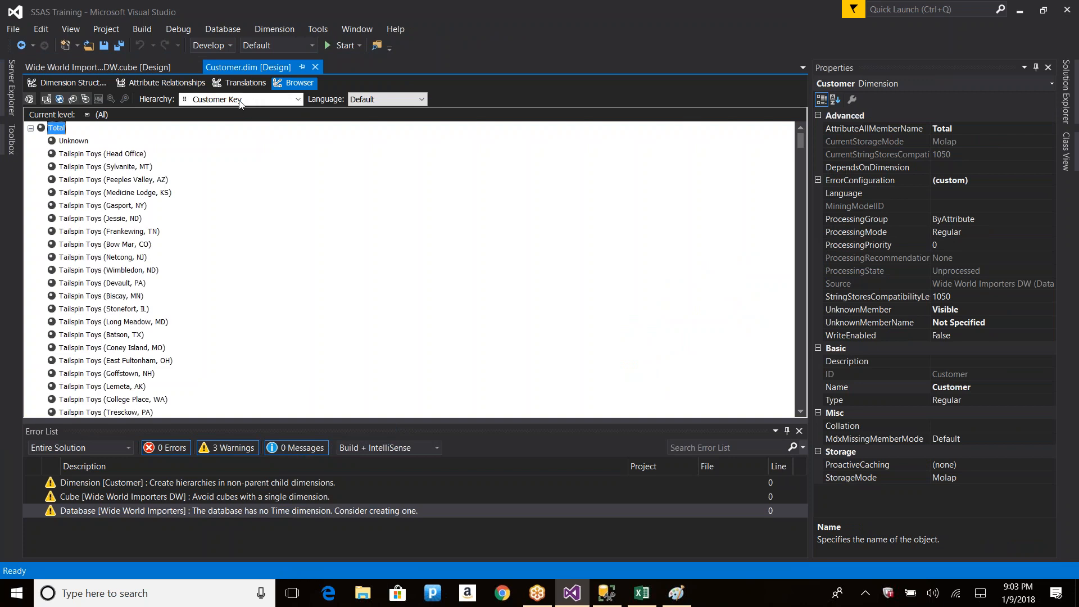
click(97, 154)
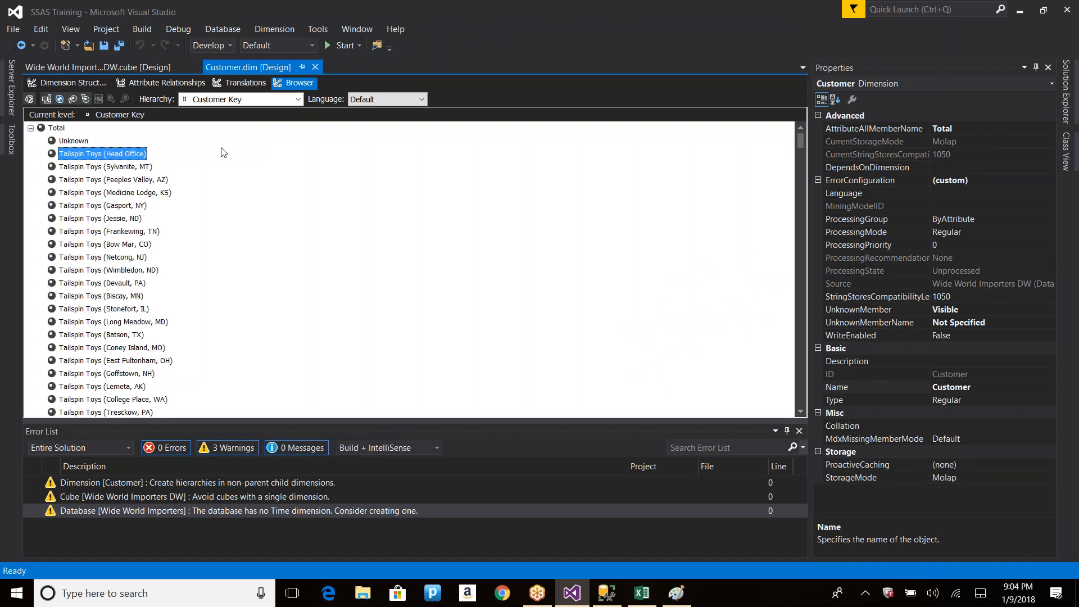
Step: Switch to SQL Server Management Studio and reconnect the Wide World Importers DW cube browser
key(alt+Tab)
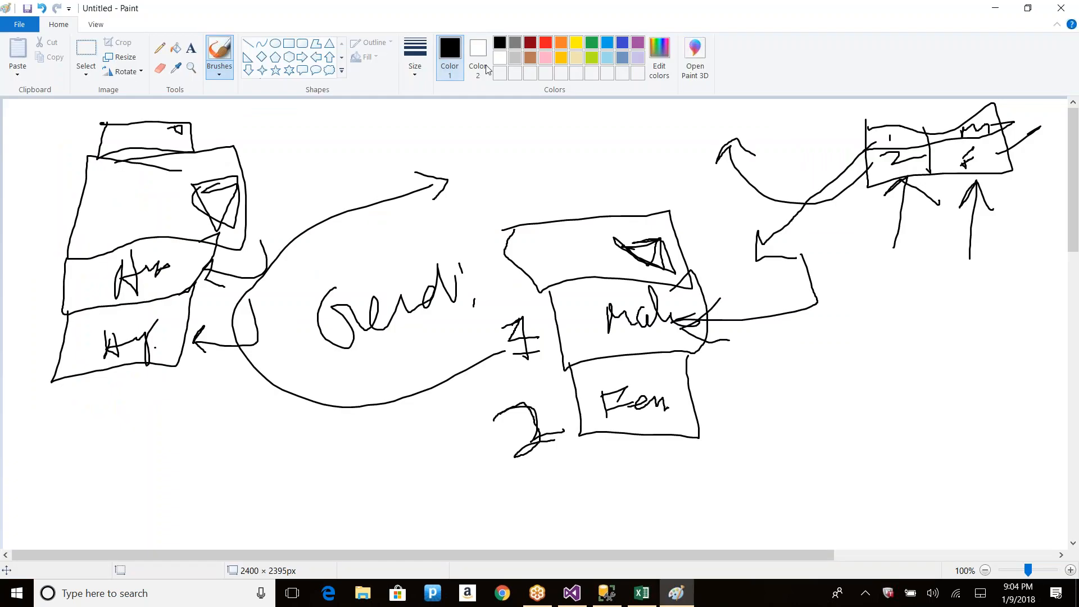
key(alt+Tab)
key(alt+Tab)
key(ctrl+Tab)
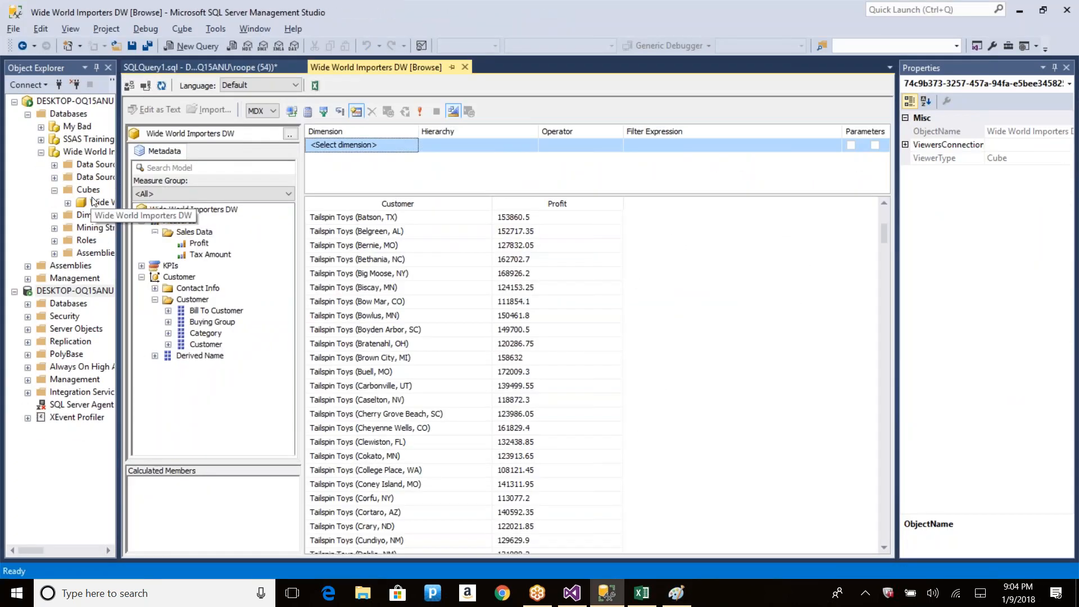
click(157, 83)
key(Return)
Step: Process the Wide World Importers DW cube with the Process Full option
right_click(102, 204)
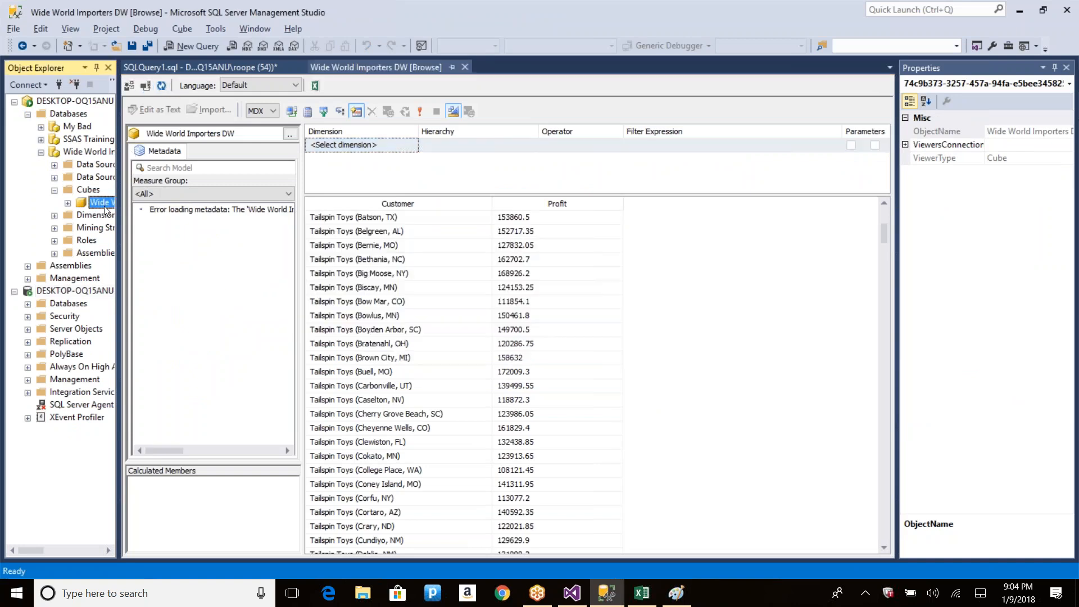
click(134, 254)
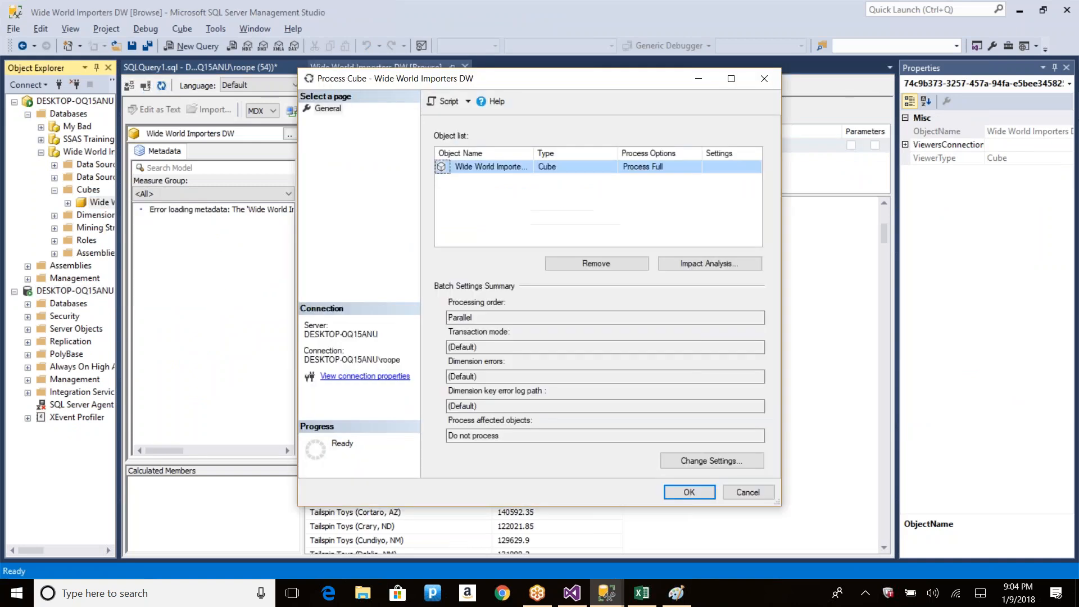
key(Return)
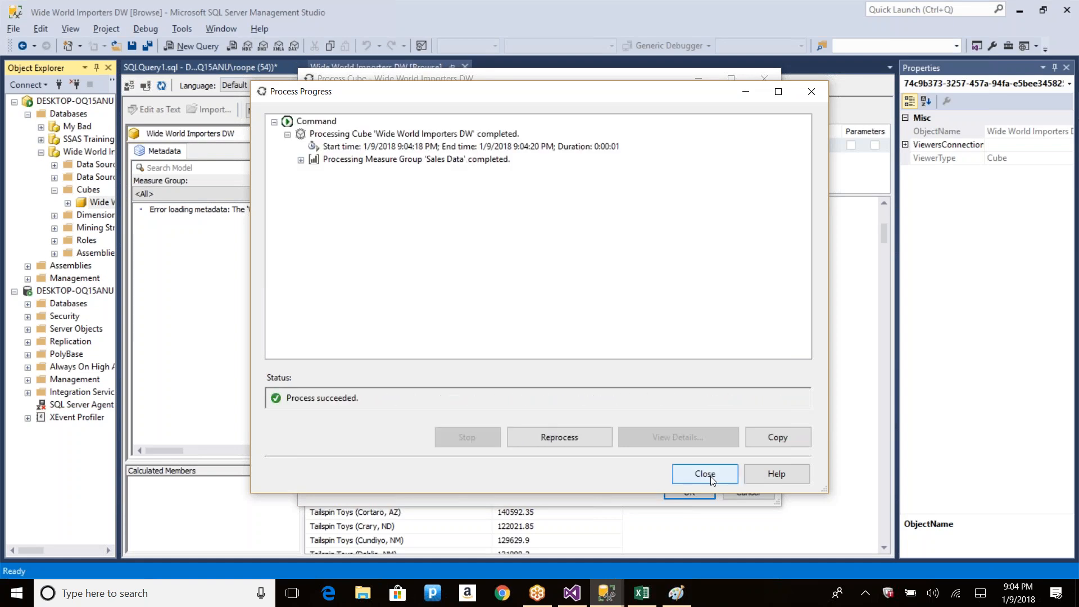
click(709, 475)
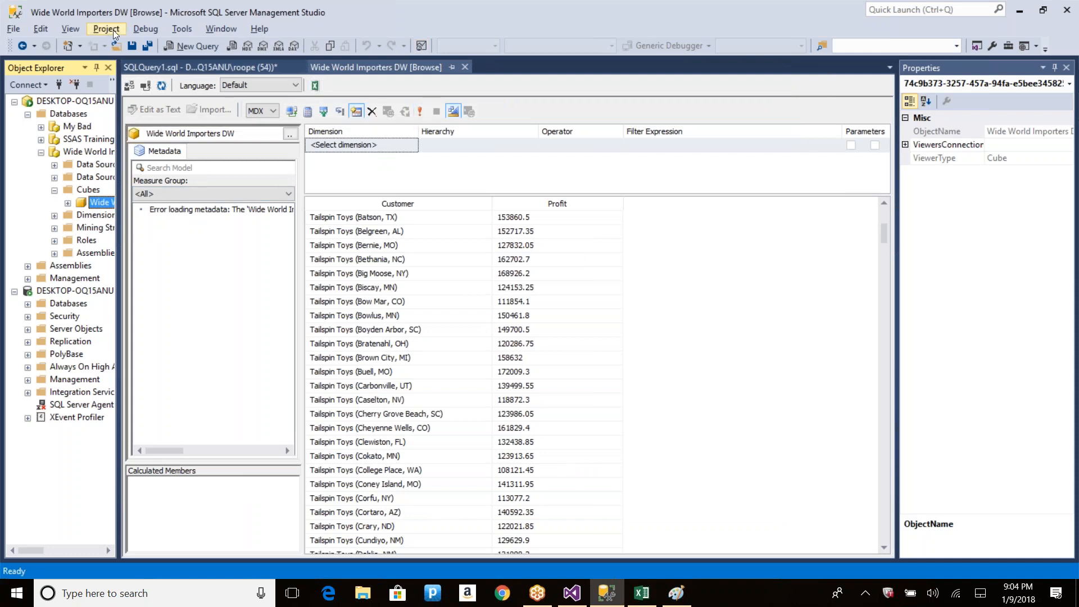
Step: Start a new MDX query on the Wide World Importers DW cube with the line "select [Measures].[Profit] on 0,"
click(191, 45)
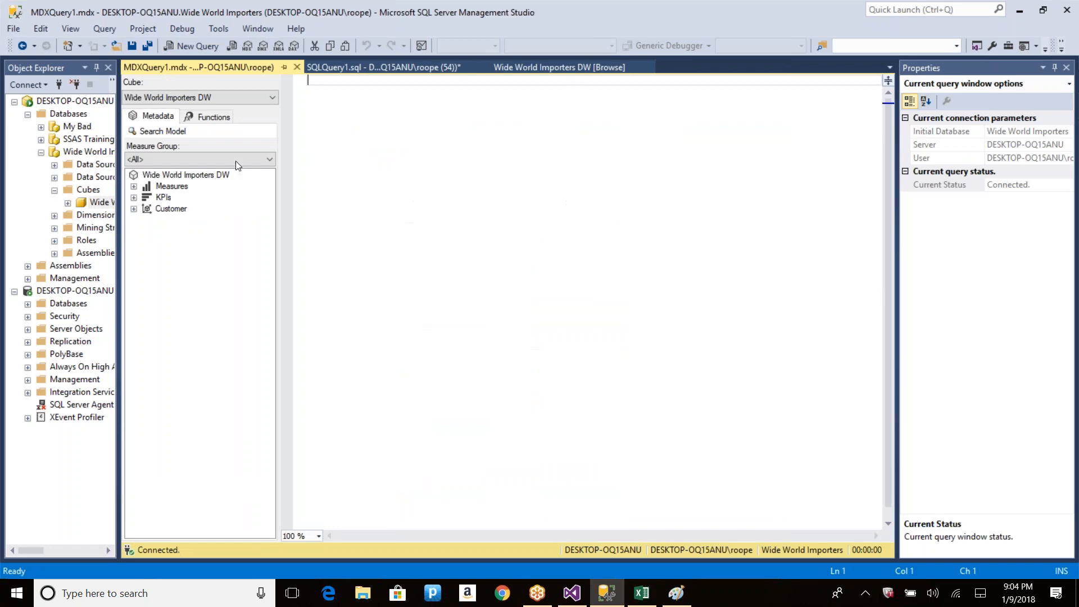
click(134, 209)
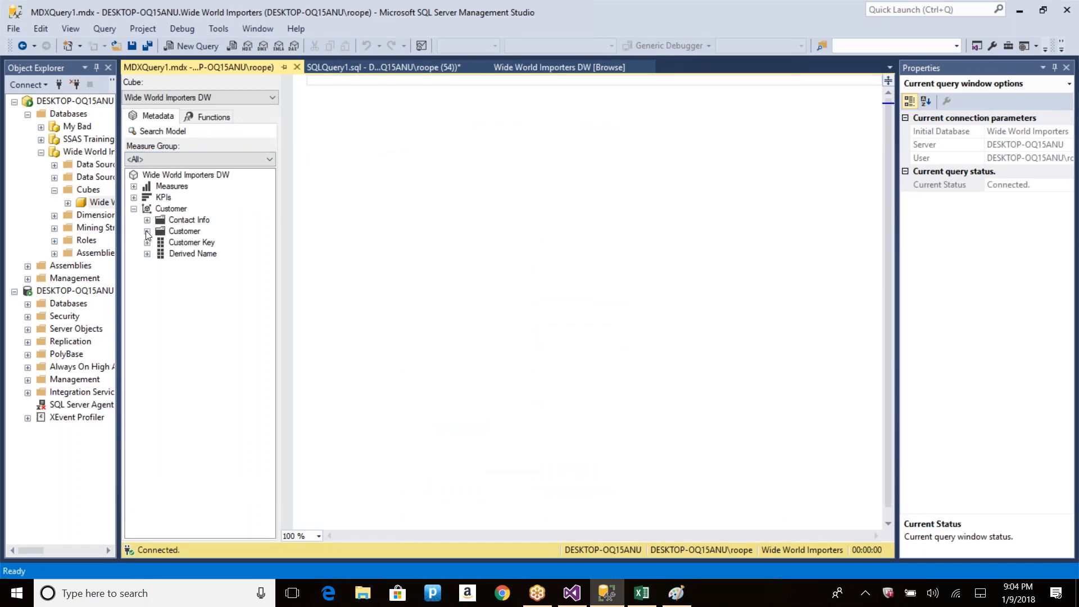
click(147, 231)
click(133, 186)
click(147, 198)
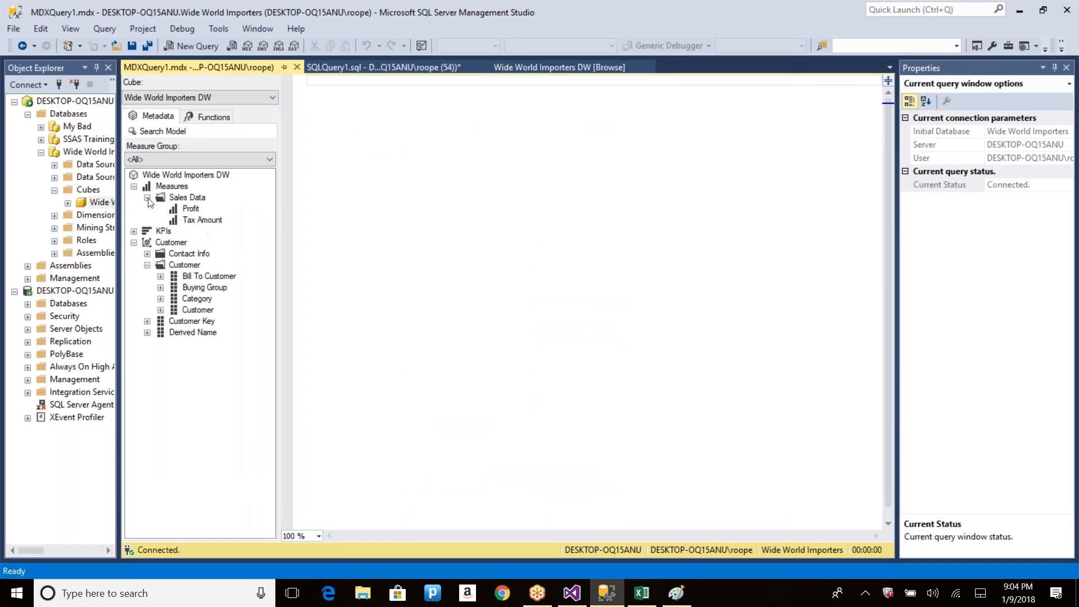
drag(191, 208, 349, 84)
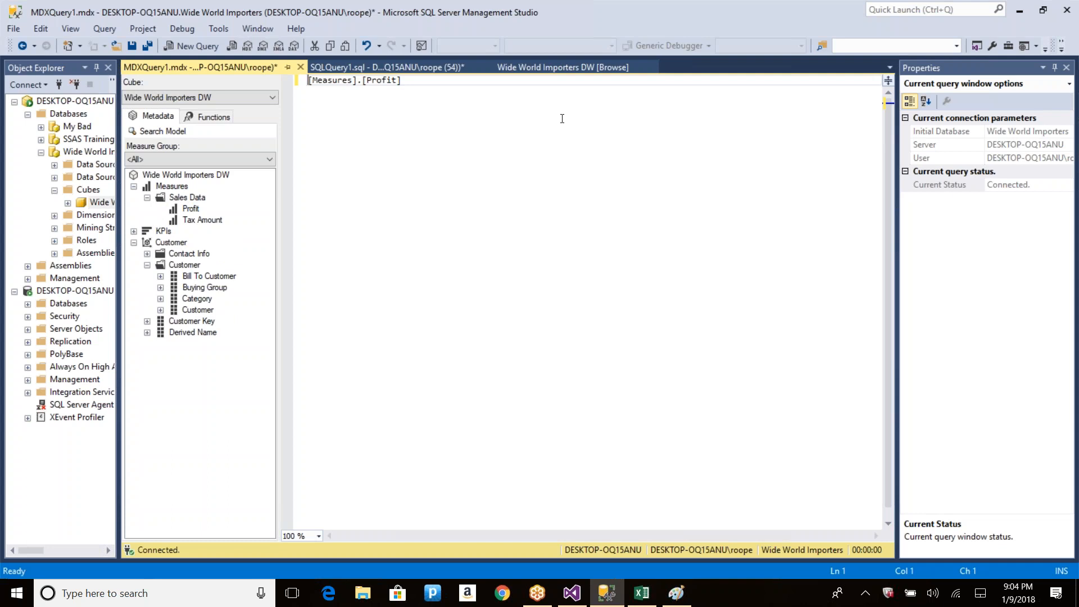
text(selec)
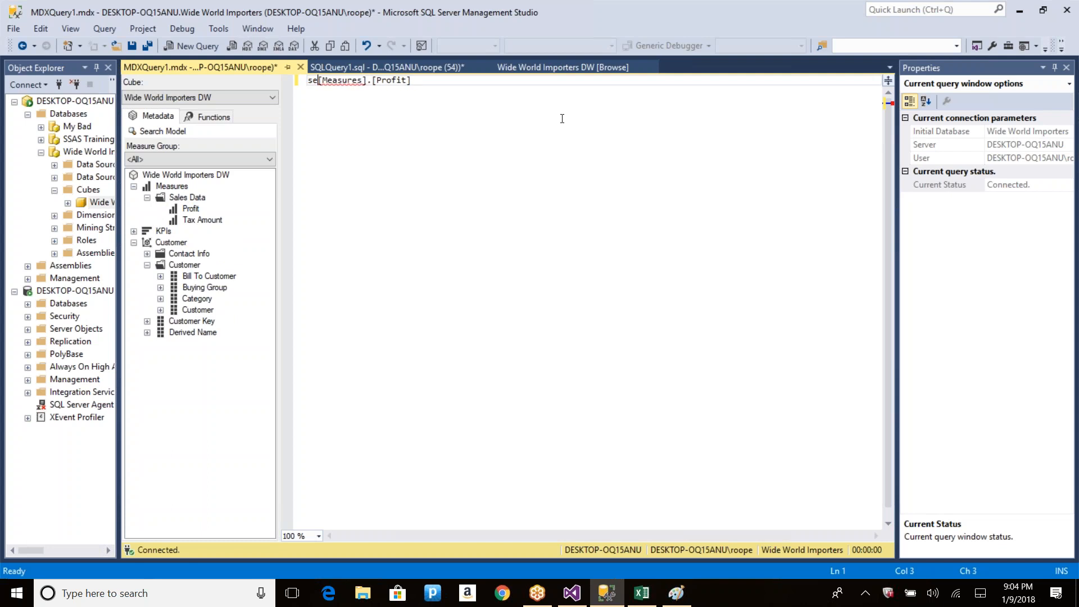
text(t)
key(End)
text(on 0,)
key(Return)
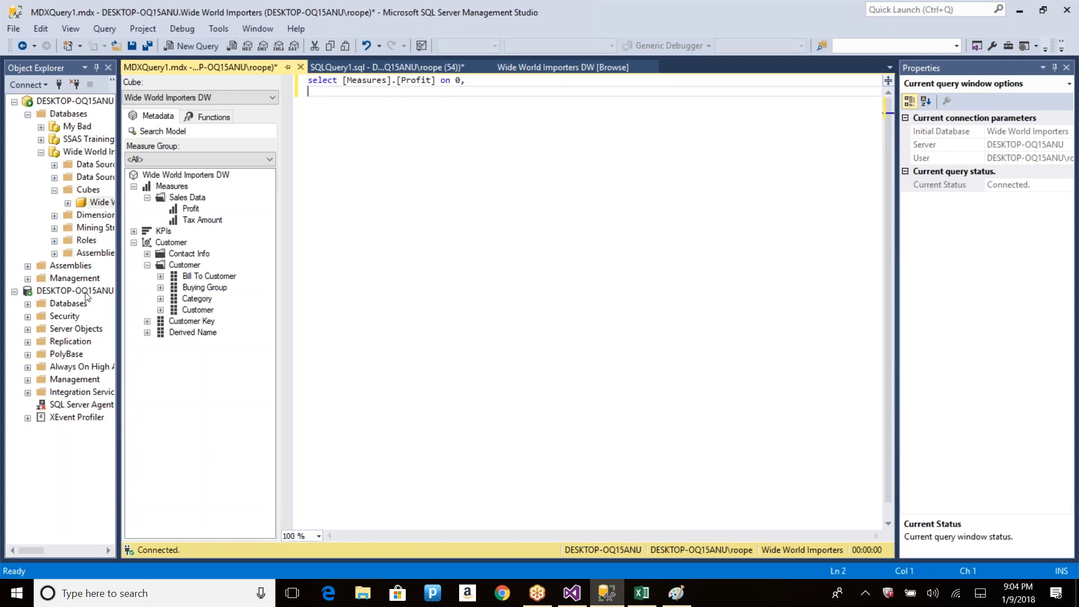
Step: Add the Customer Key member Tailspin Toys (Head Office) to the query as "[Customer].[Customer Key].&[1] on 1"
click(147, 322)
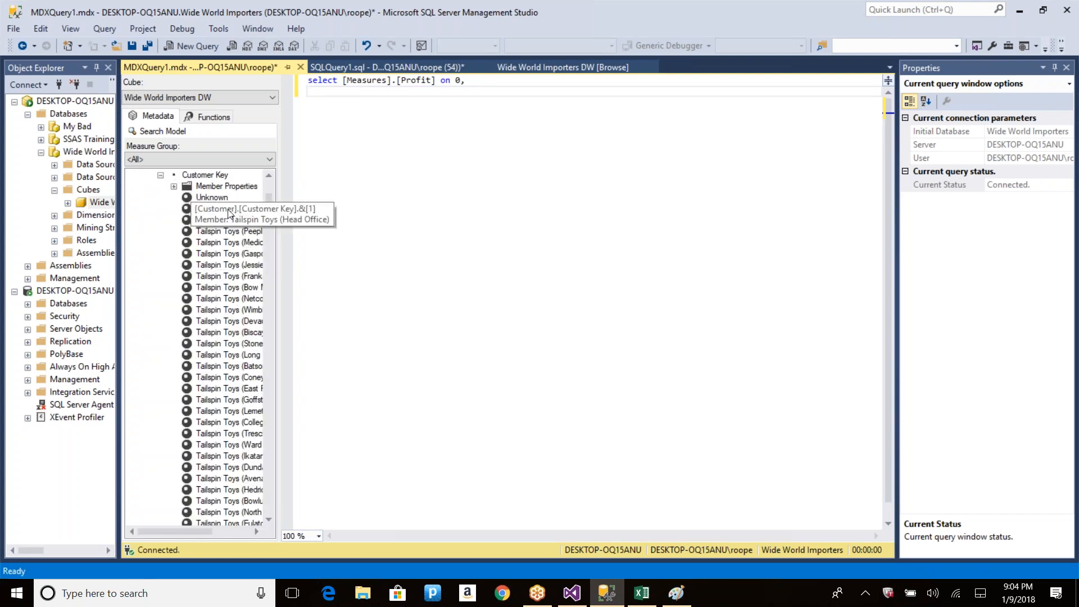
click(209, 212)
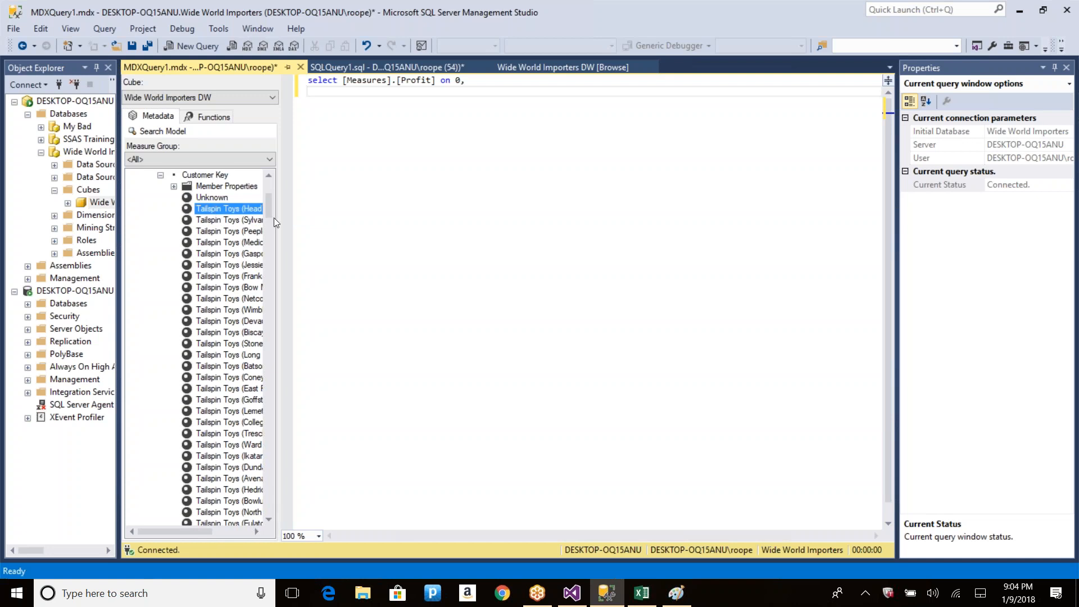
drag(224, 209, 352, 112)
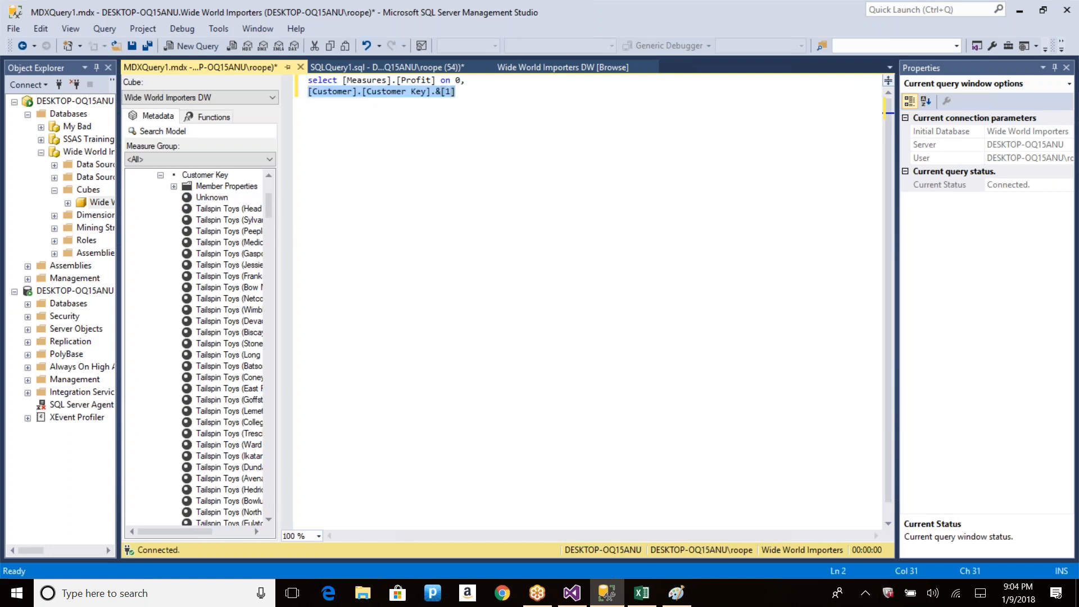
click(450, 93)
click(459, 94)
text(on )
text(1)
Step: Complete the query with "from [Wide World Importers DW]" and execute it
key(Return)
text(from)
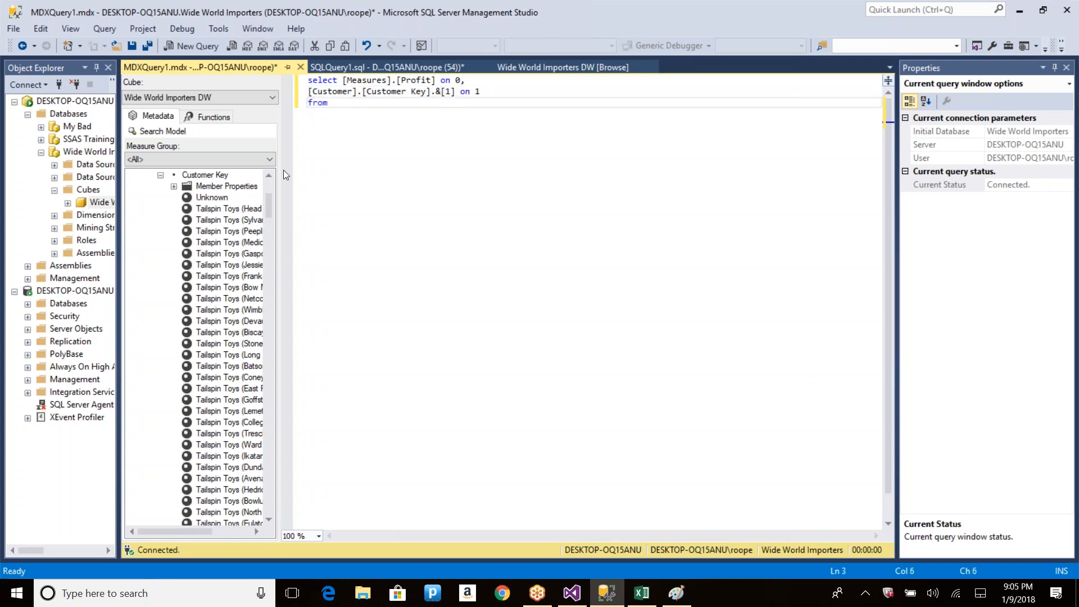
scroll(208, 210, up, 5)
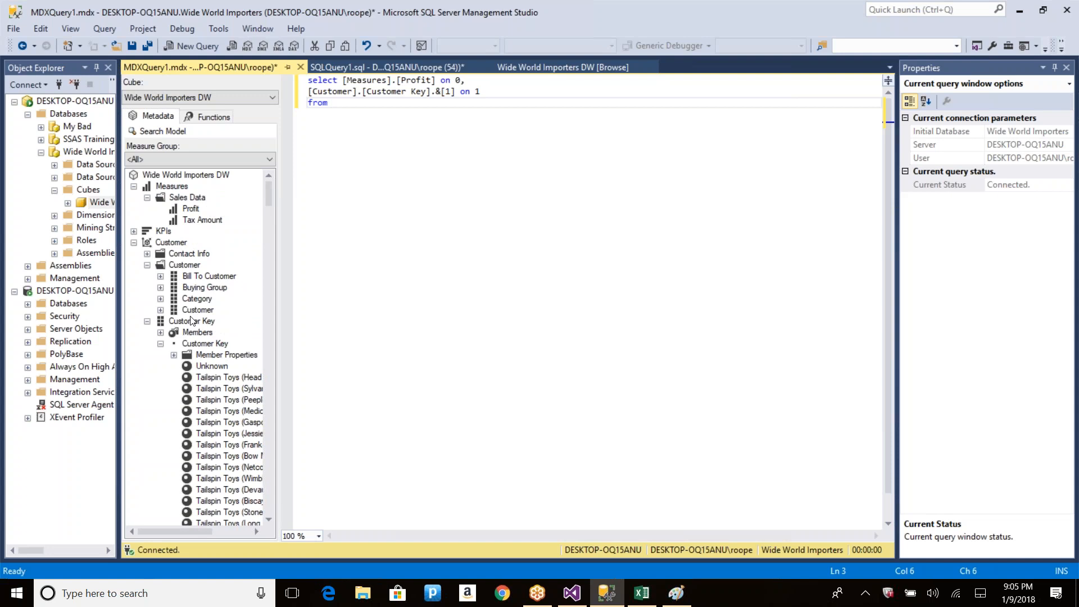
drag(187, 178, 381, 165)
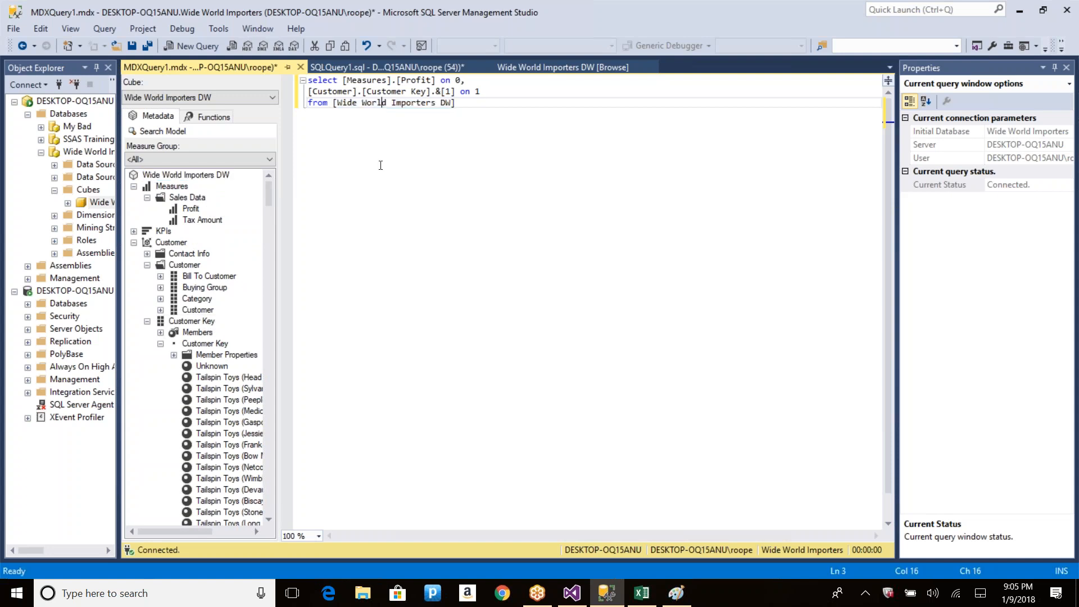
key(F5)
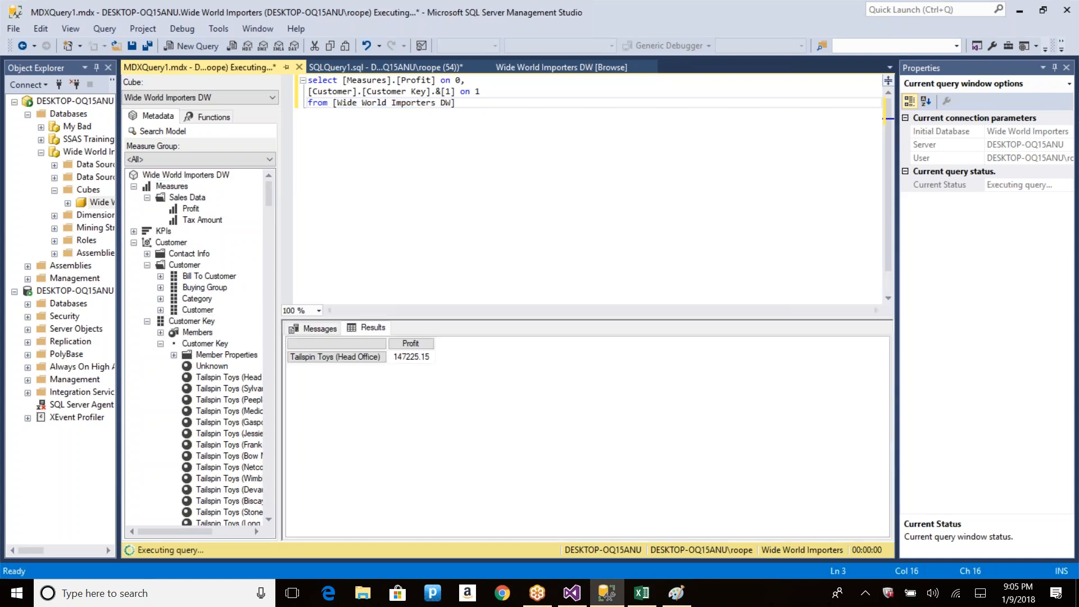
Step: Examine the Caption, Name, UniqueName and LevelName in the member properties of the returned Tailspin Toys (Head Office) member
double_click(351, 358)
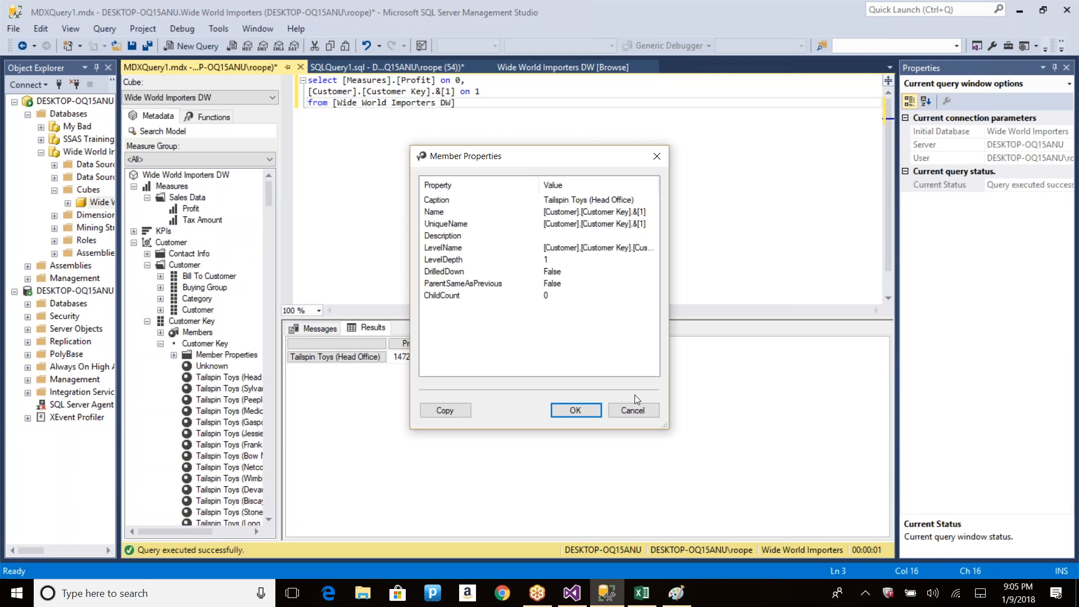
drag(666, 426, 974, 427)
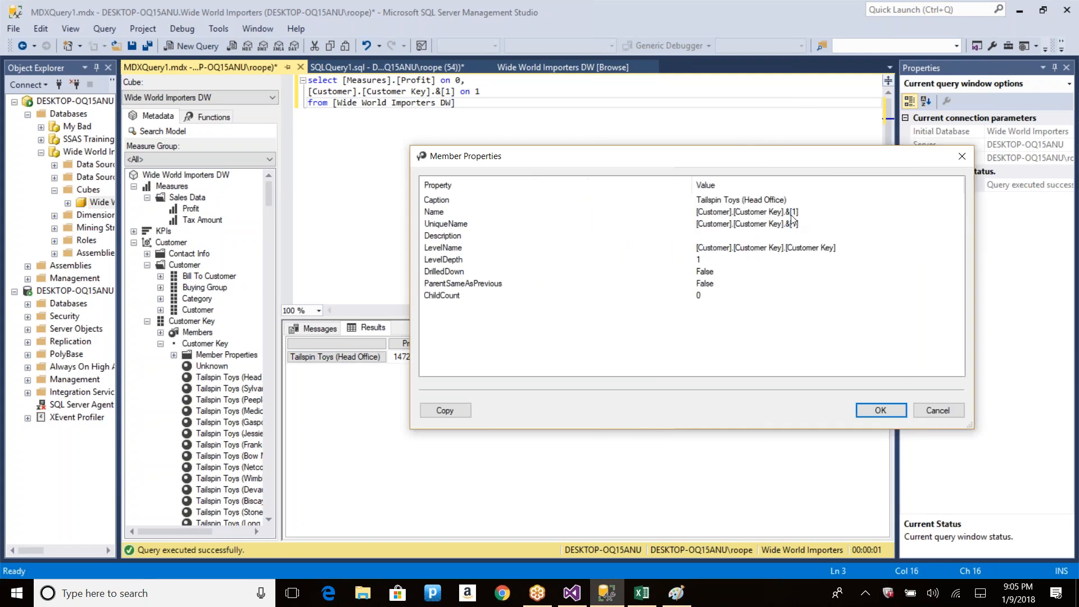
click(790, 214)
click(779, 227)
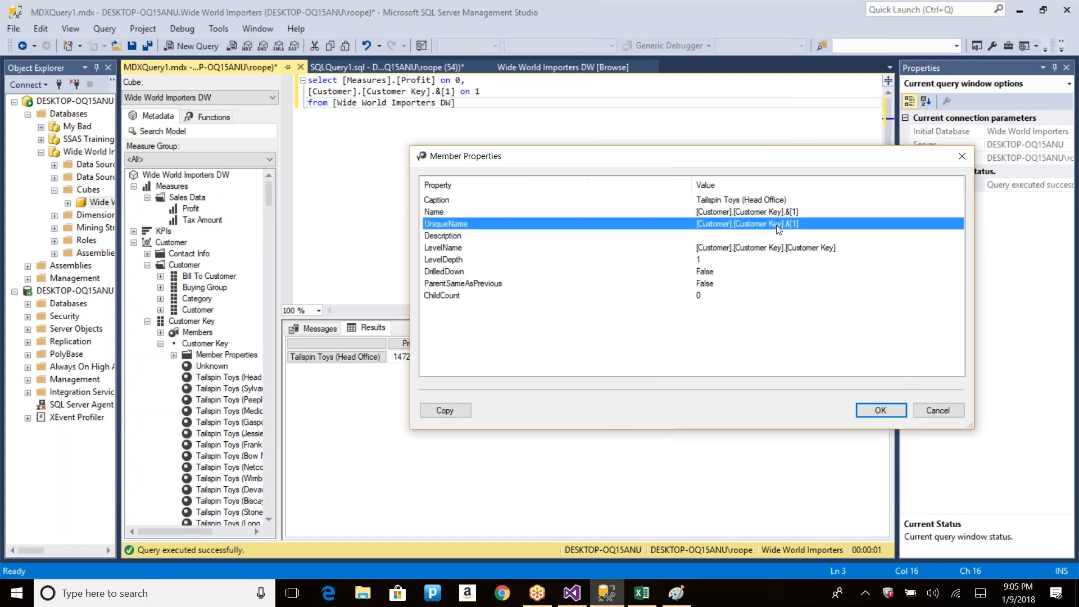
click(779, 250)
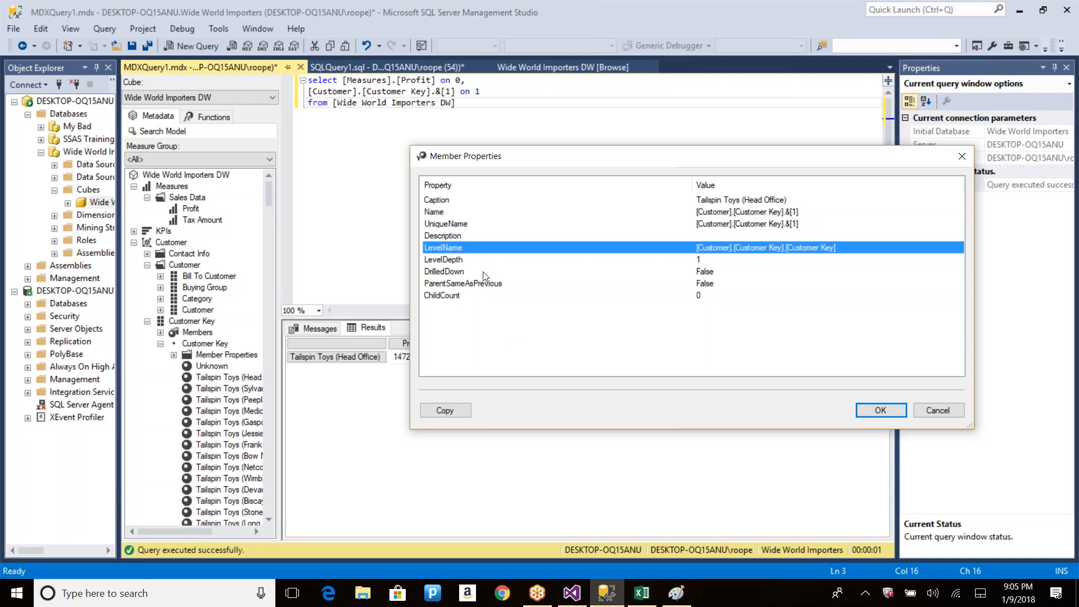
click(737, 202)
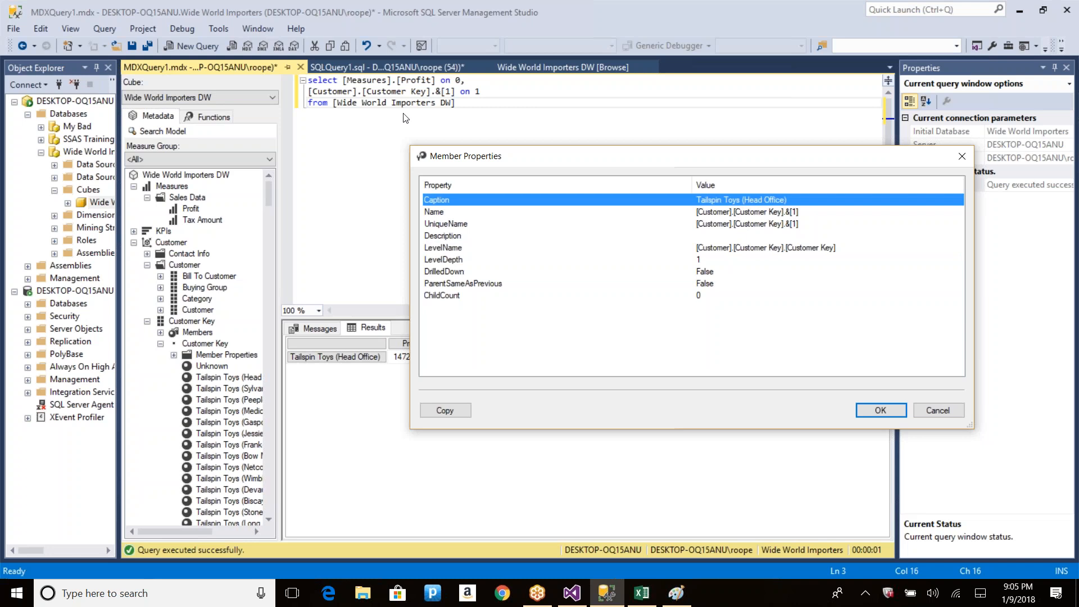
click(754, 212)
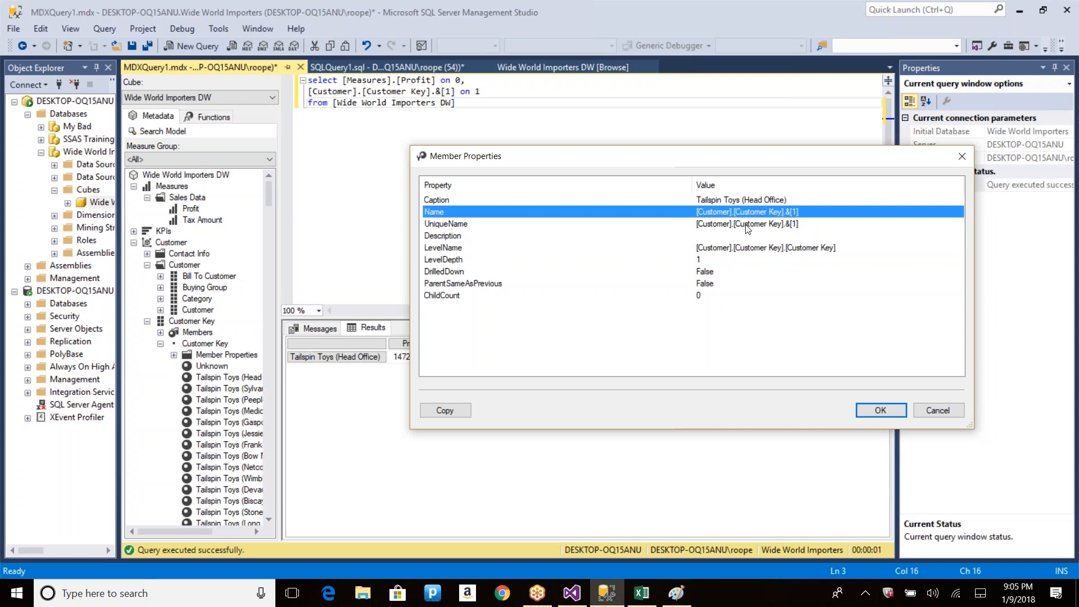
click(746, 224)
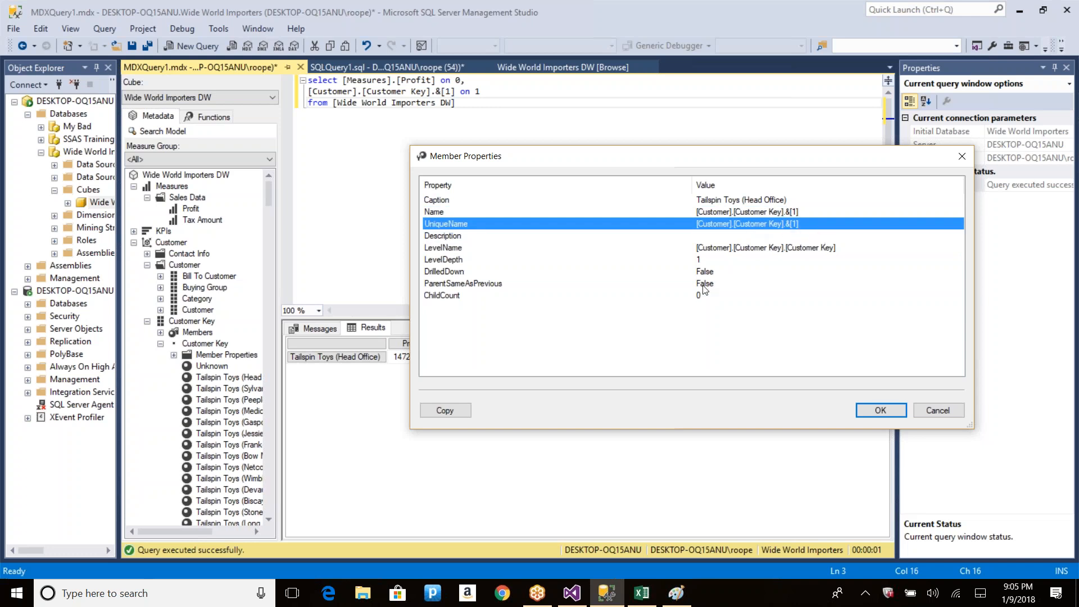
click(821, 249)
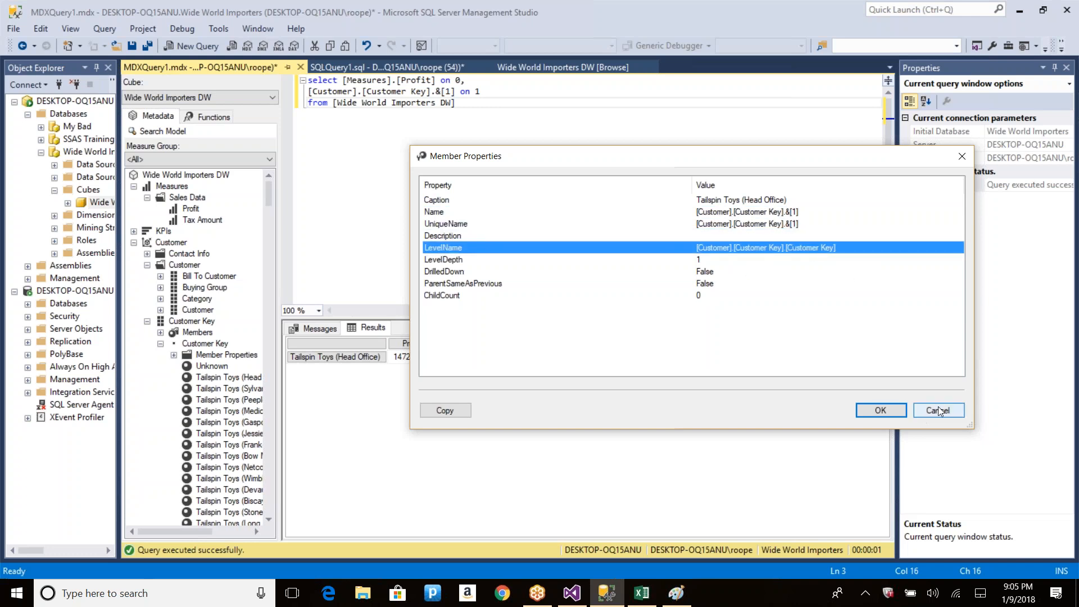
click(939, 411)
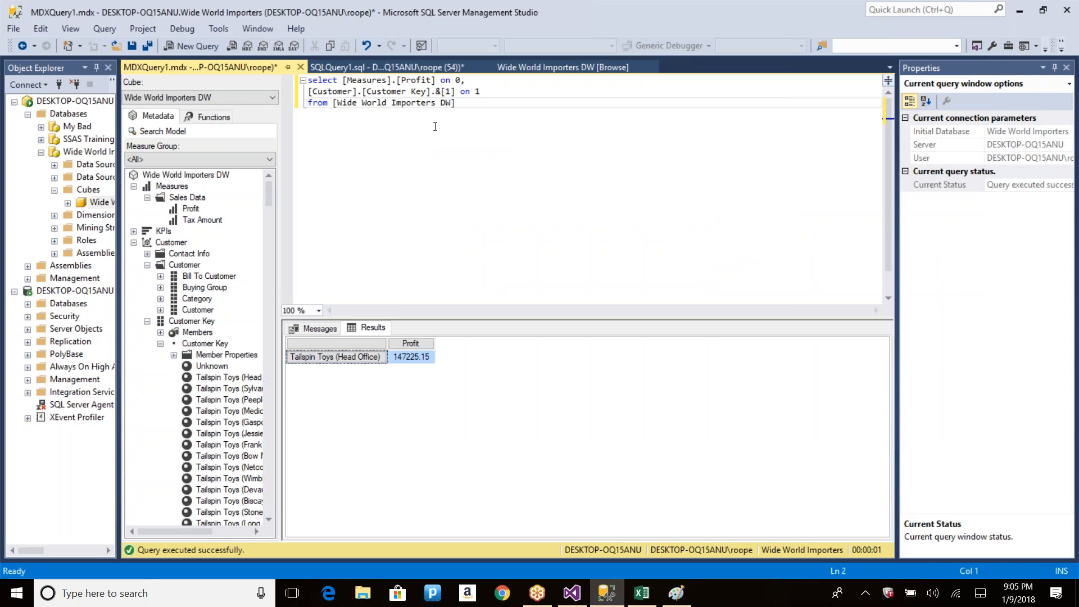
Step: Copy the member properties of Tailspin Toys (Head Office) from the results and paste them into a new query window
click(449, 115)
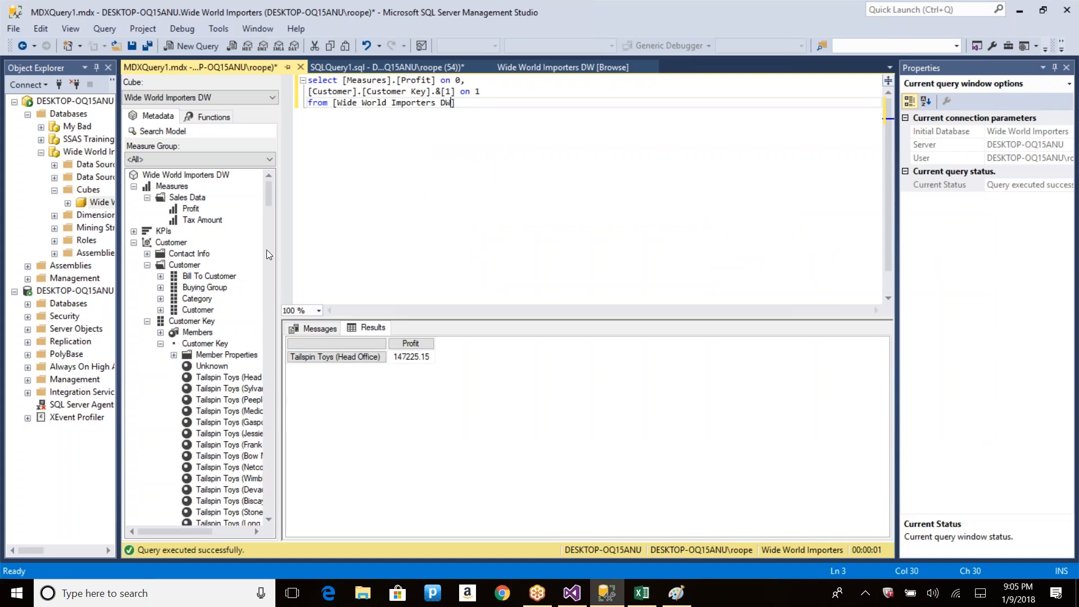
double_click(343, 358)
click(439, 414)
click(641, 412)
key(ctrl+n)
key(ctrl+v)
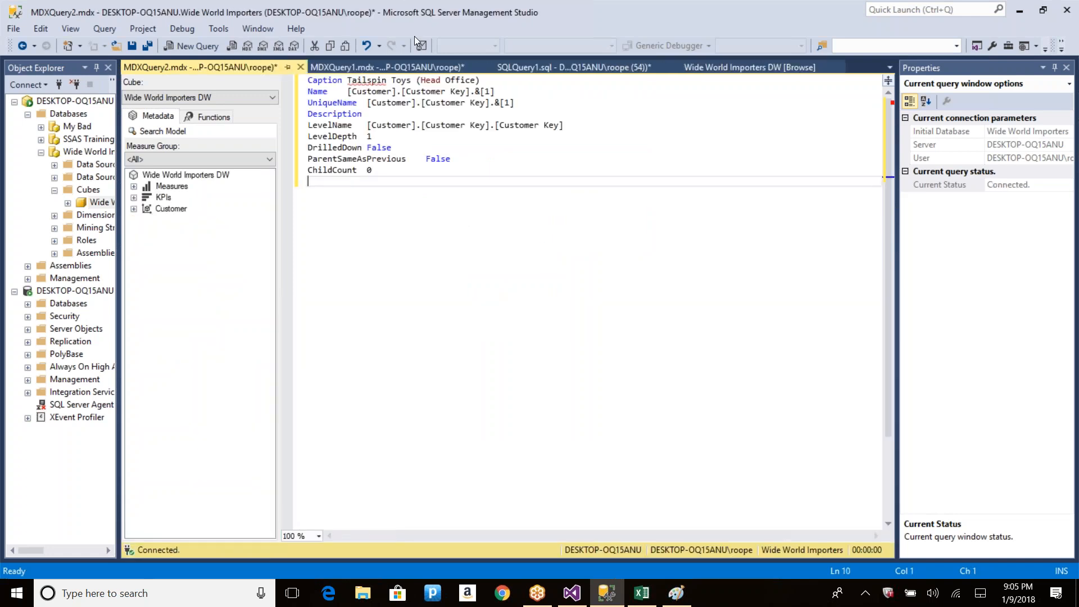
Step: Replace the key 1 in the Profit query with the copied caption Tailspin Toys (Head Office), keeping the &, and execute the query
drag(487, 82, 347, 81)
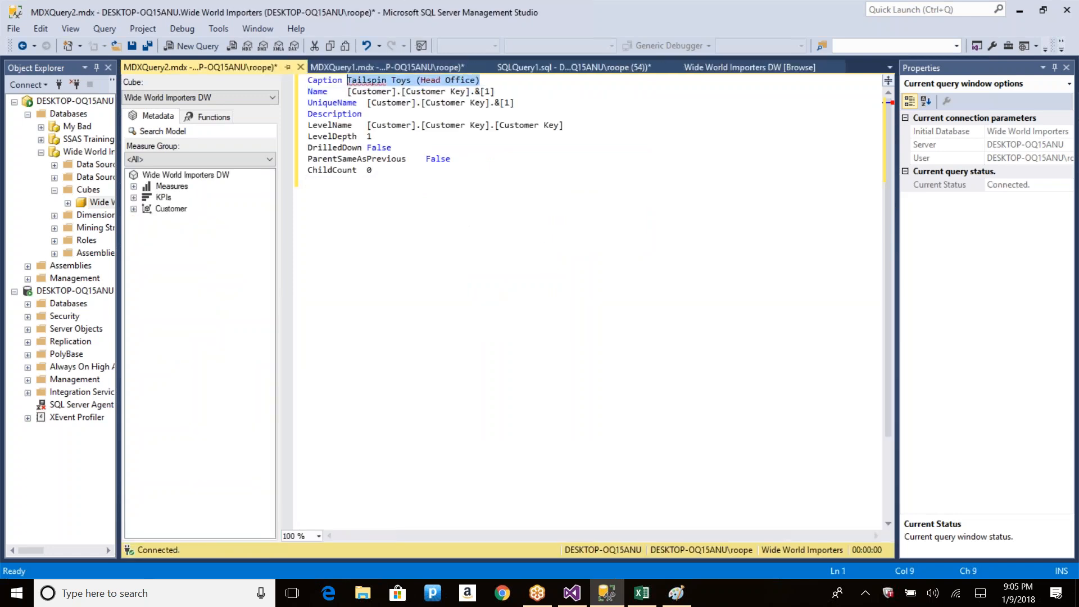
click(436, 66)
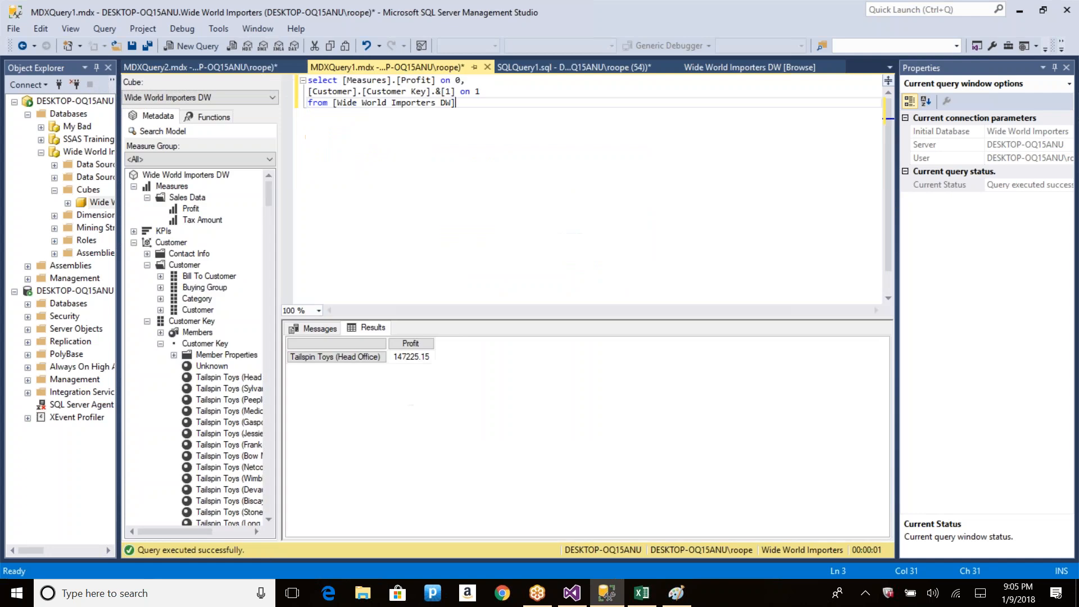
click(441, 91)
key(BackSpace)
key(ctrl+v)
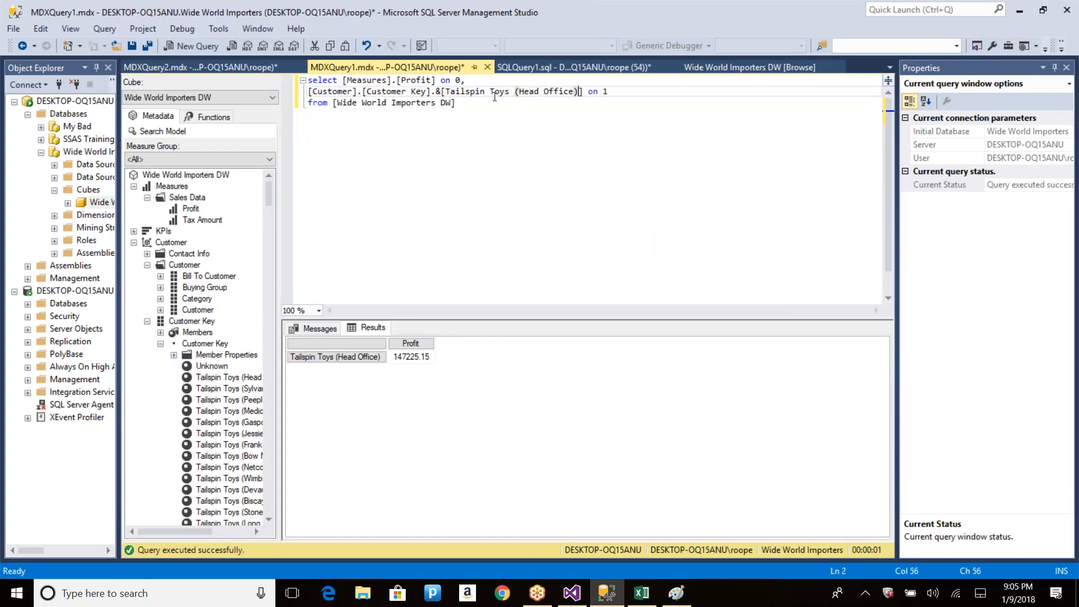
key(F5)
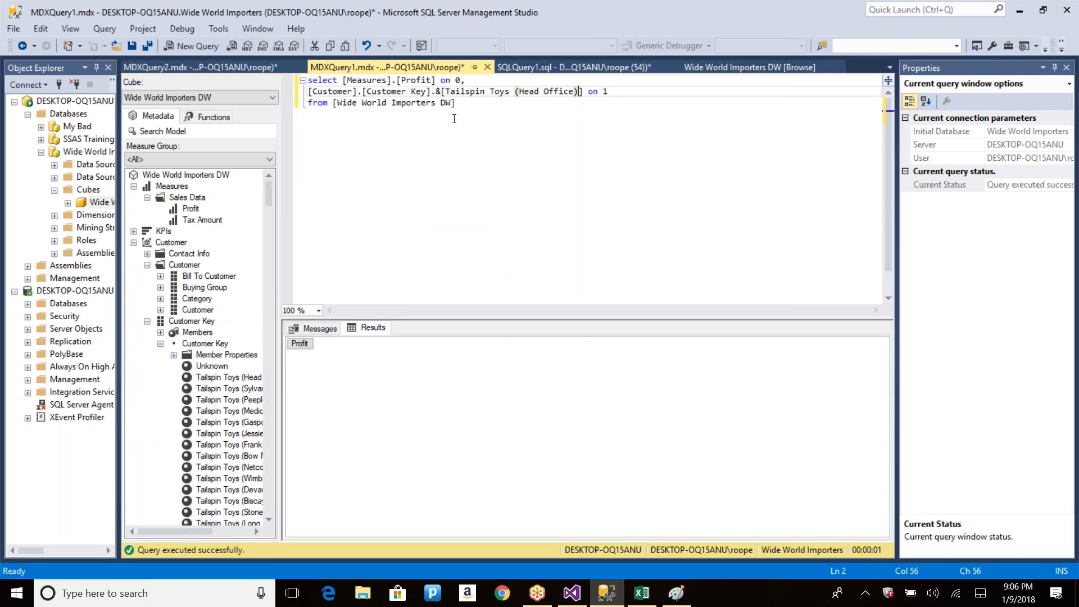
Step: Remove the & before [Tailspin Toys (Head Office)] so the member is referenced by name, and execute the query
click(443, 92)
key(BackSpace)
key(F5)
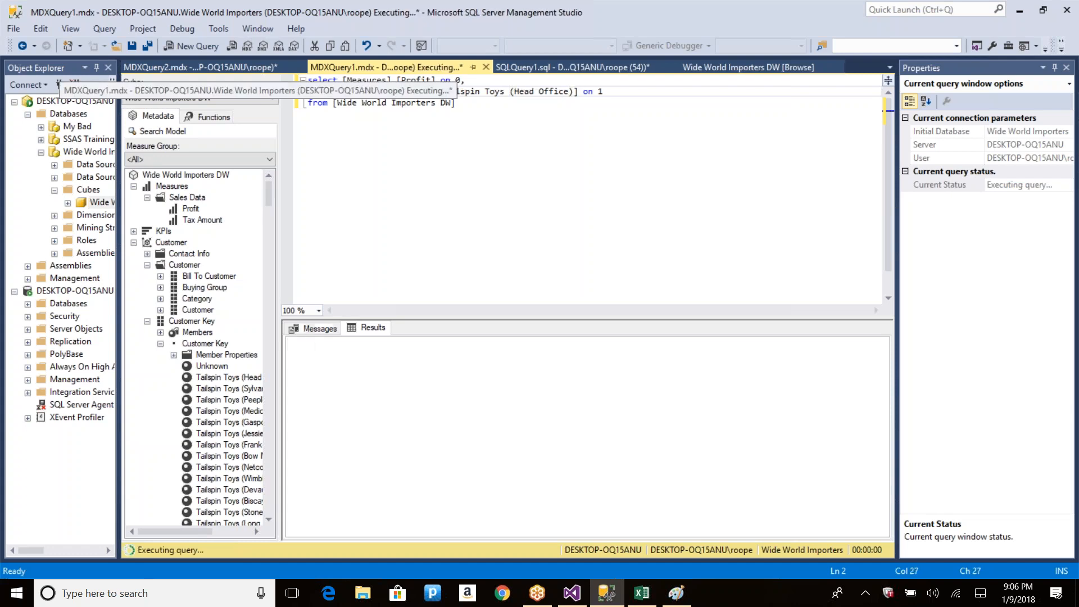
click(580, 206)
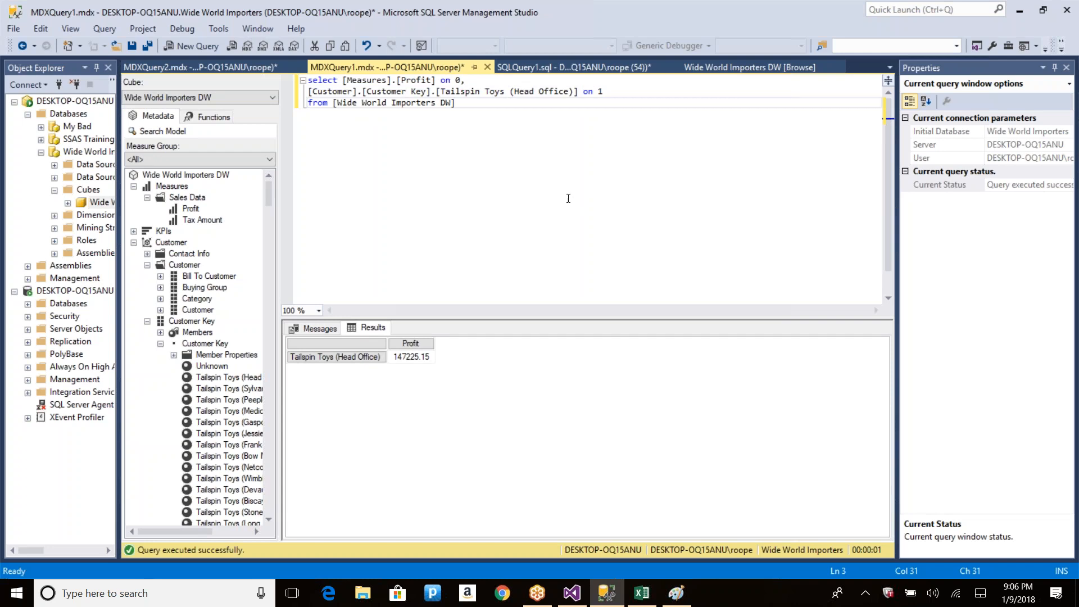
Step: Change the member reference back to the key &[1] and execute the query, and repeat it with the key &[10]
click(436, 91)
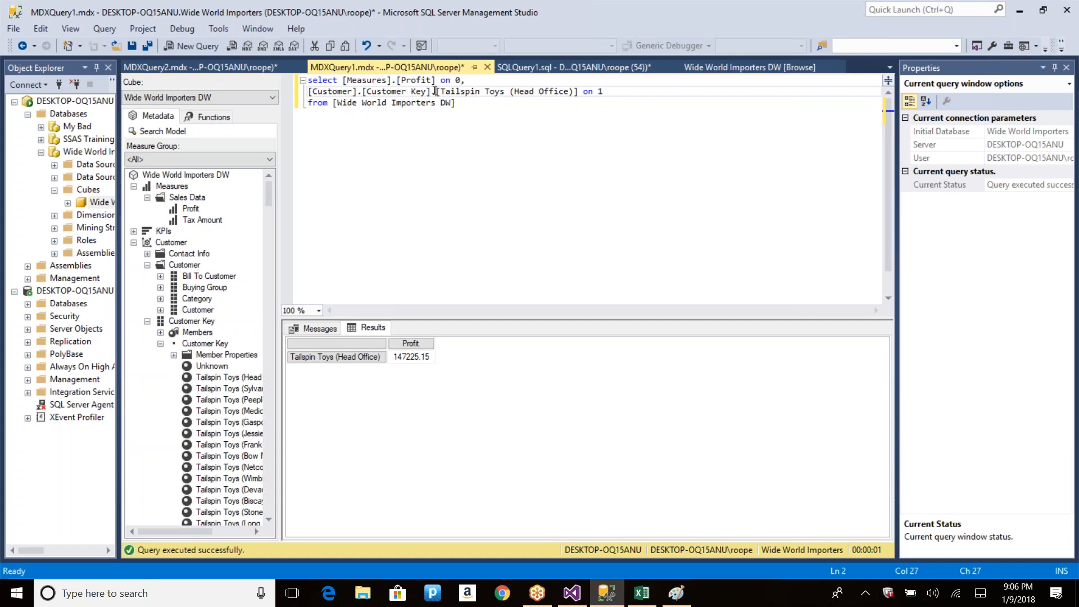
text(&)
key(BackSpace)
text(&)
key(shift+Right)
key(shift+Right)
key(shift+Right)
key(shift+Right)
key(shift+Right)
key(shift+Right)
key(shift+Right)
key(shift+Right)
key(shift+Right)
key(shift+Right)
key(shift+Right)
key(shift+Right)
key(shift+Right)
key(shift+Right)
key(shift+Right)
key(shift+Right)
key(shift+Right)
key(shift+Right)
key(shift+Right)
key(shift+Right)
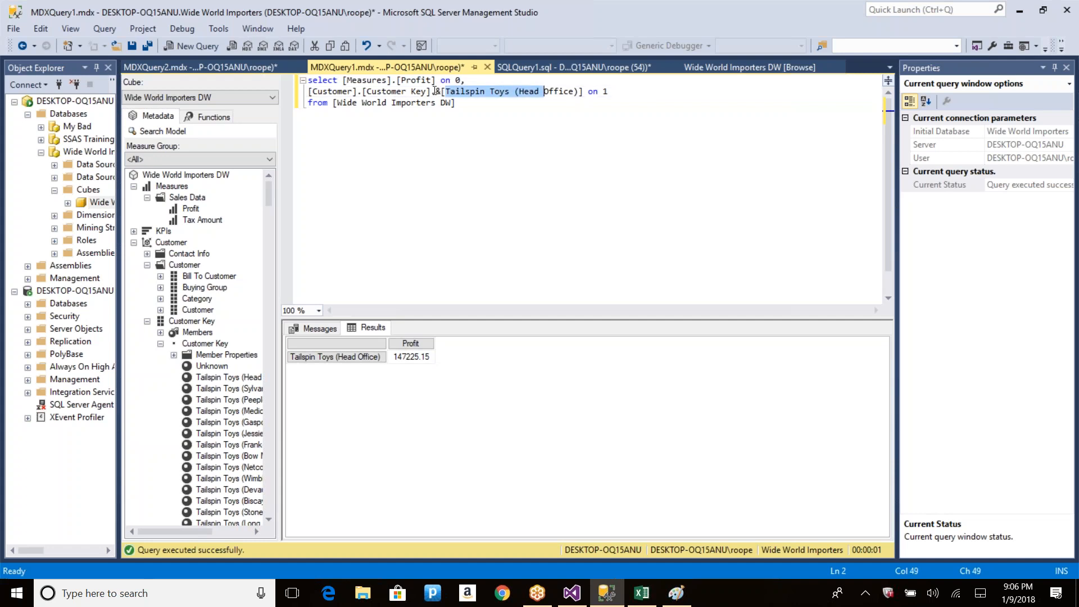
key(shift+Left)
text(1)
key(F5)
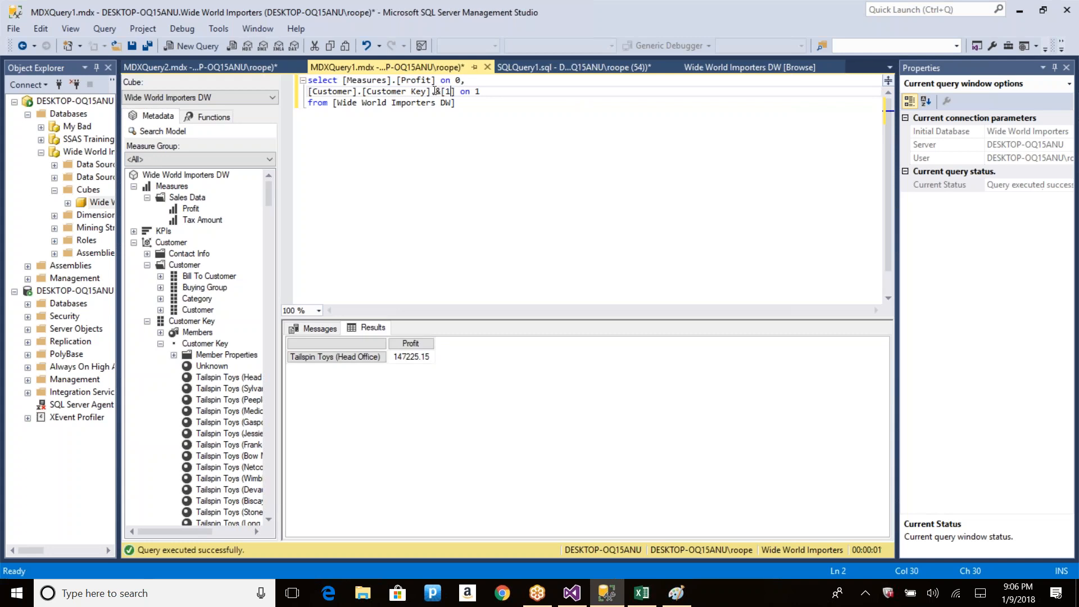
text(0)
key(F5)
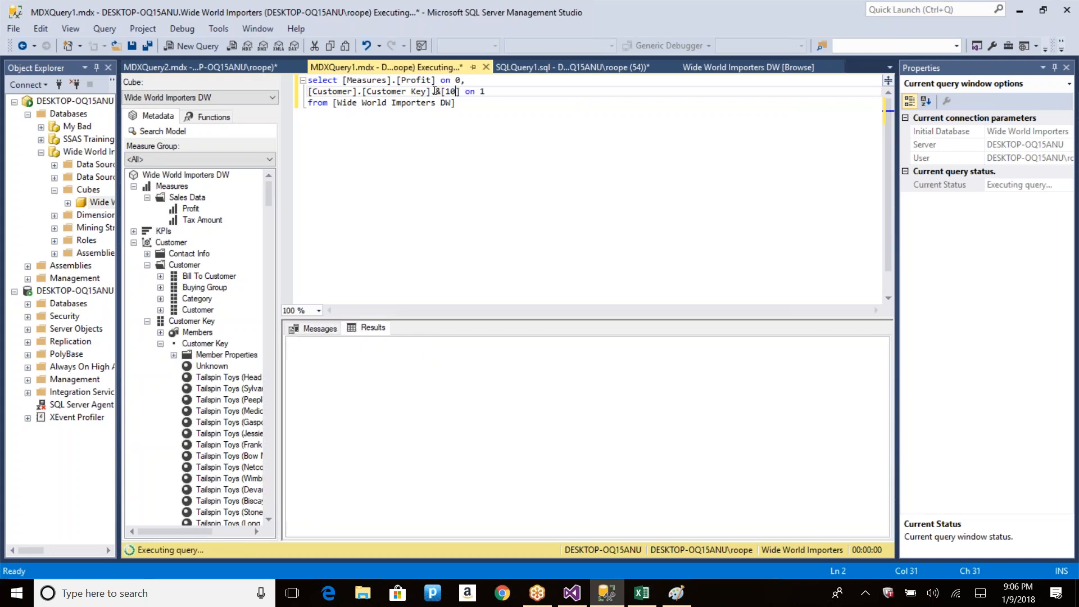